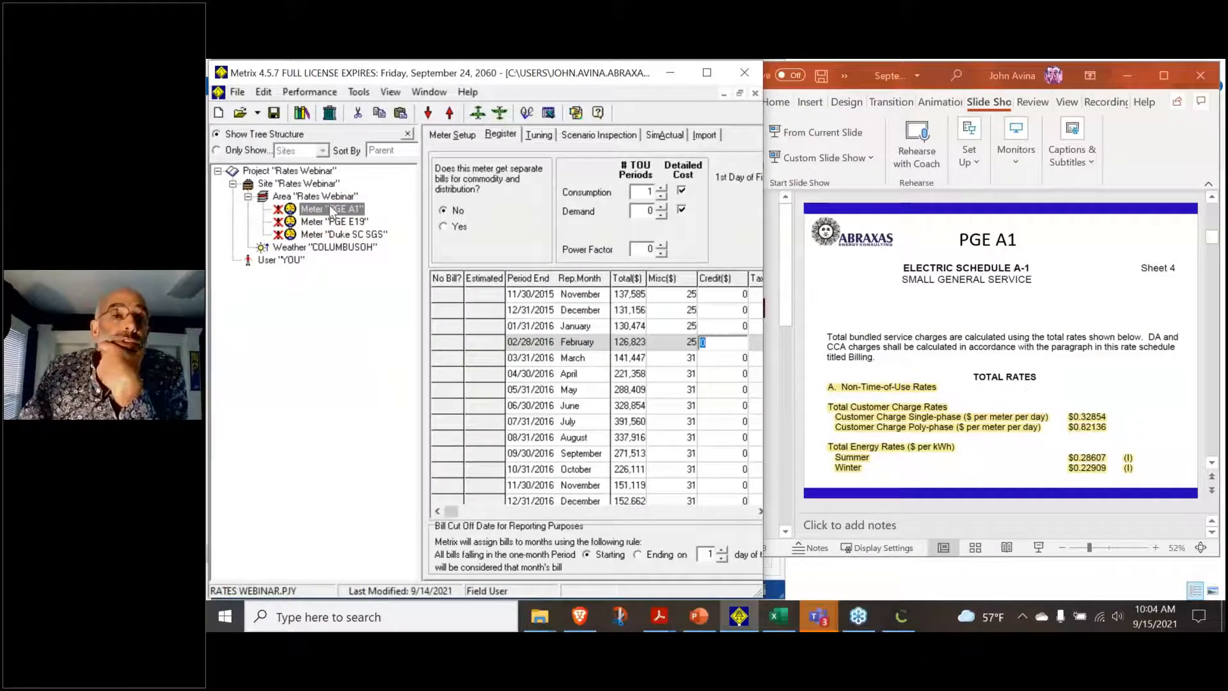
Set the PGE A1 meter's cost calculation method to Single Utility Rate Schedule
left_click(453, 135)
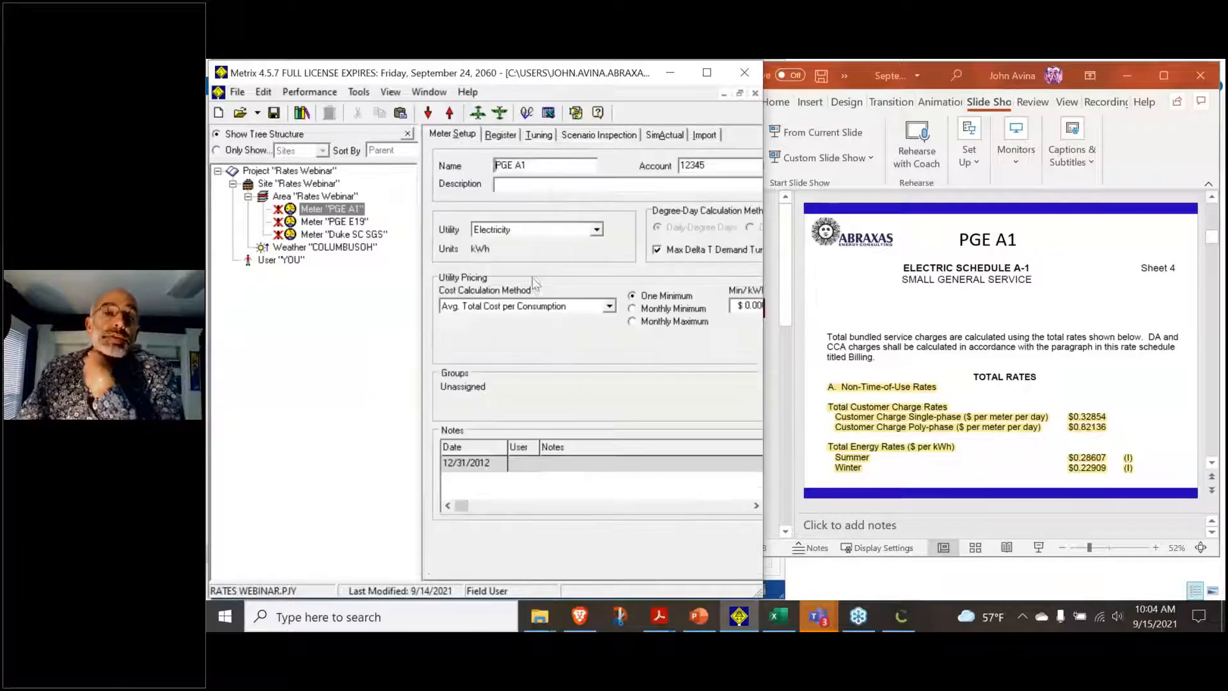
left_click(609, 306)
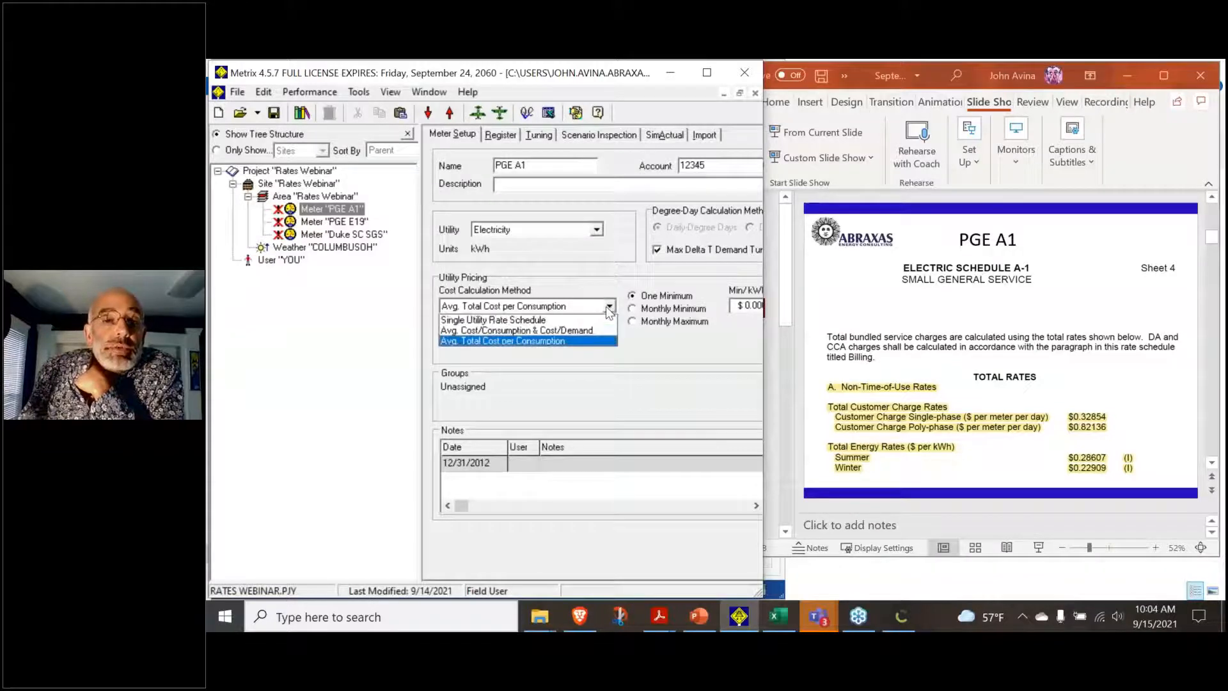
left_click(574, 320)
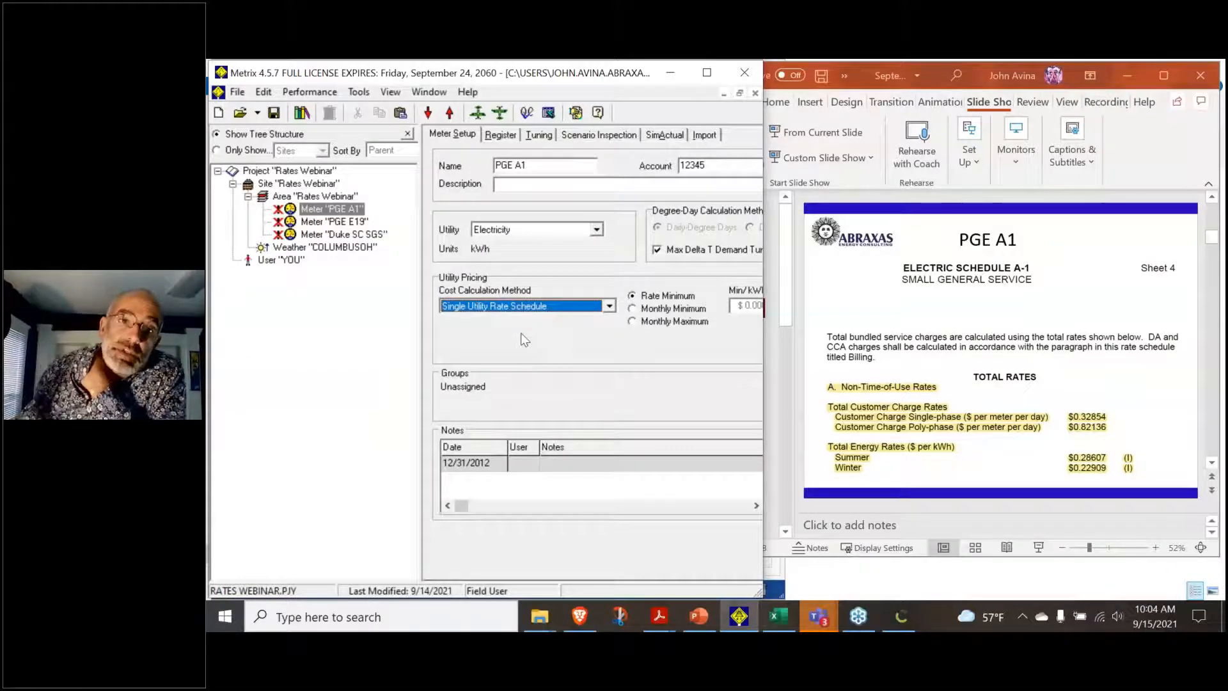
left_click(538, 310)
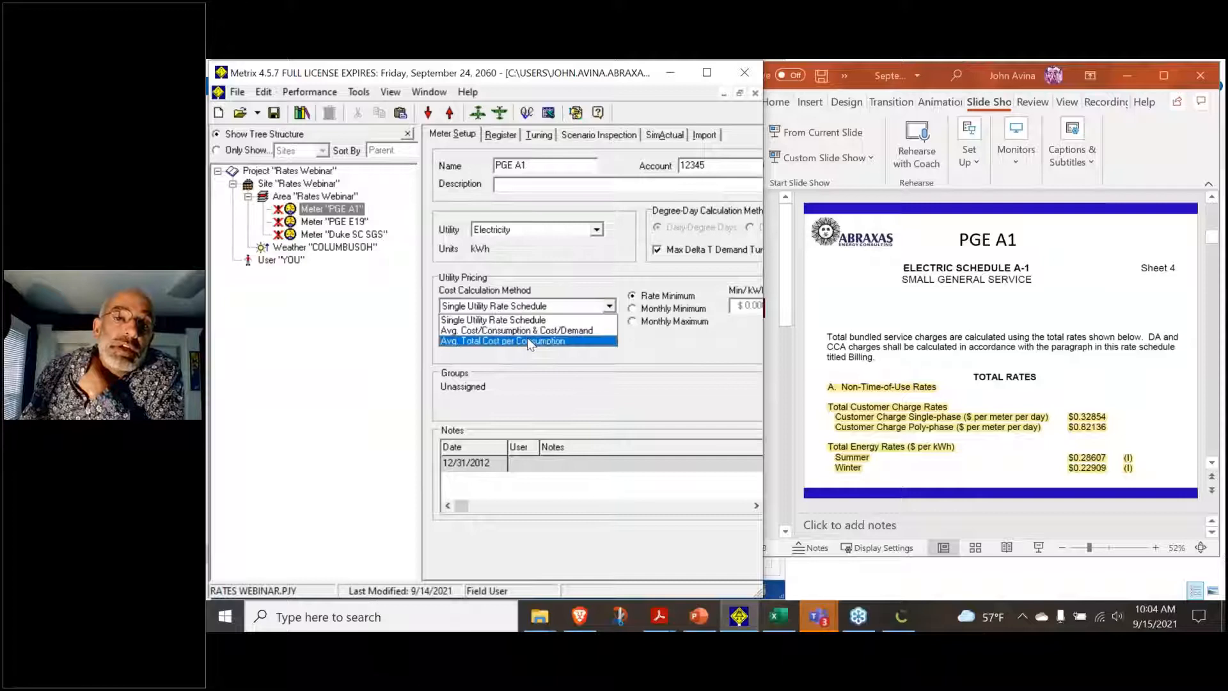
left_click(529, 341)
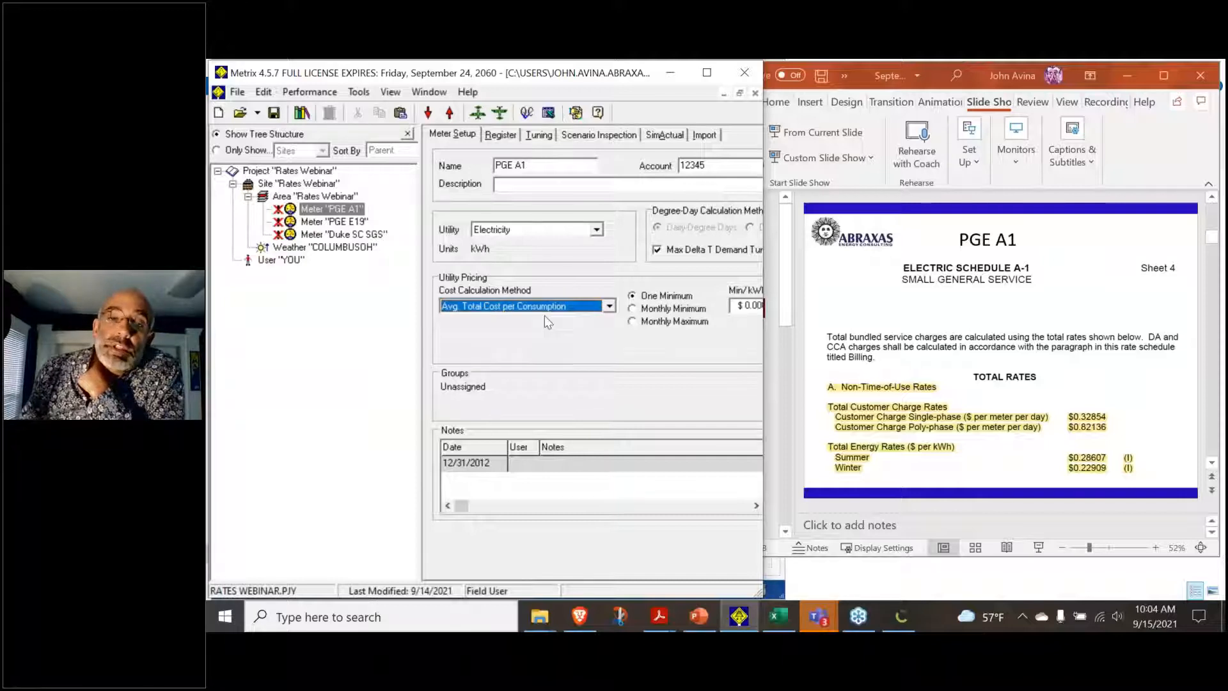
left_click(551, 308)
left_click(539, 325)
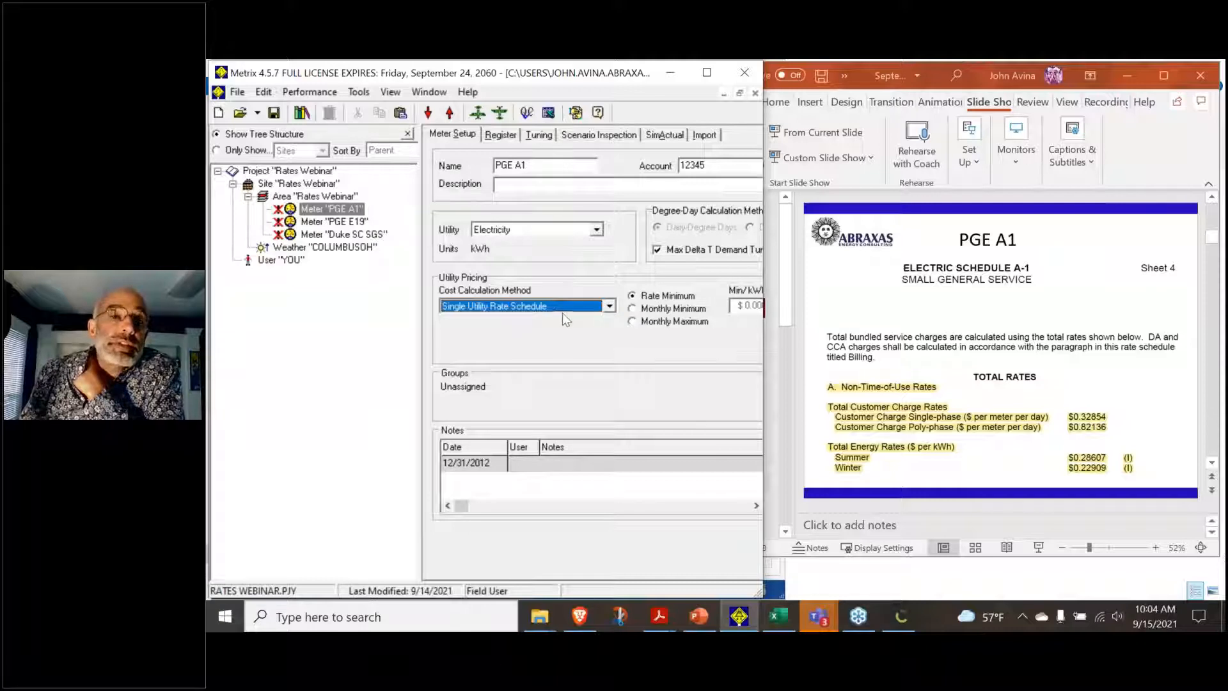
Add a new rate under the PGE A1 meter and name it PGE A1
right_click(363, 214)
mouse_move(387, 219)
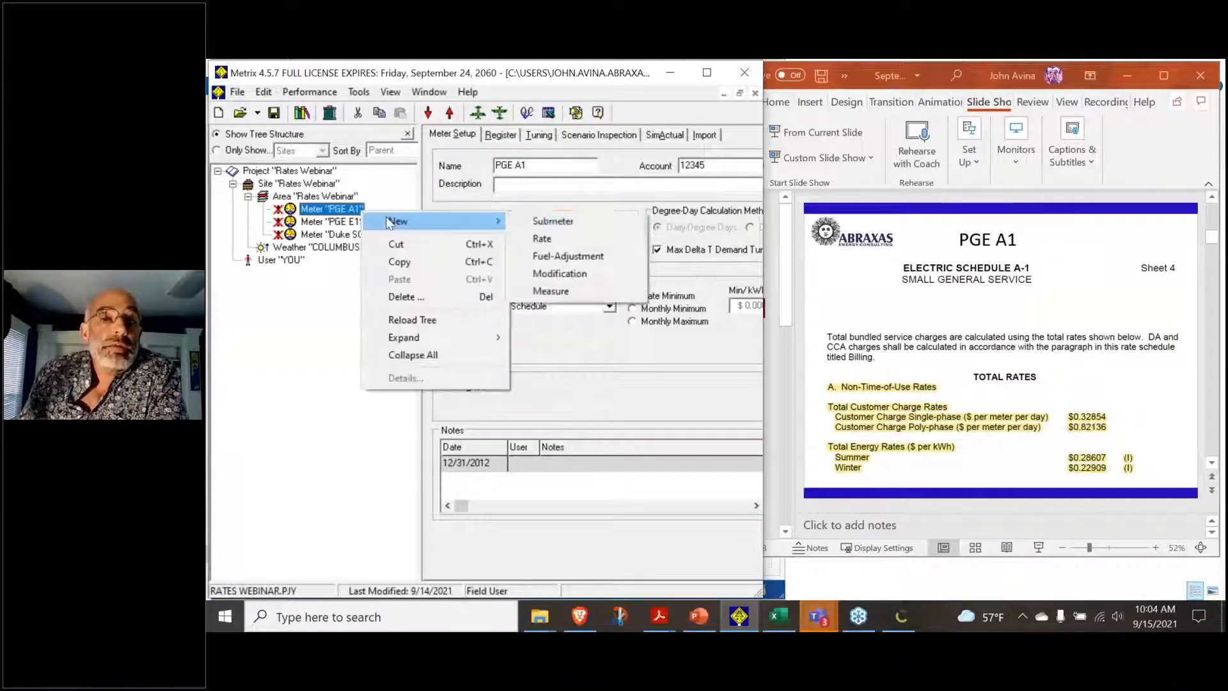
left_click(549, 236)
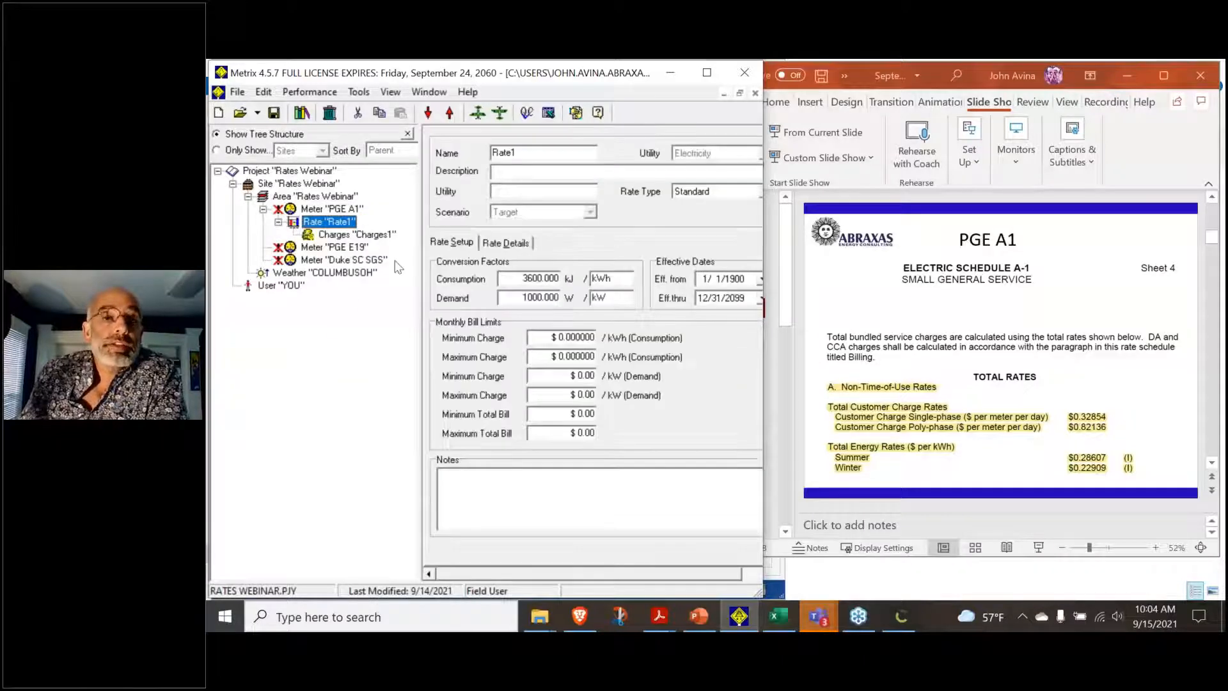
double_click(515, 154)
type("PGE A1")
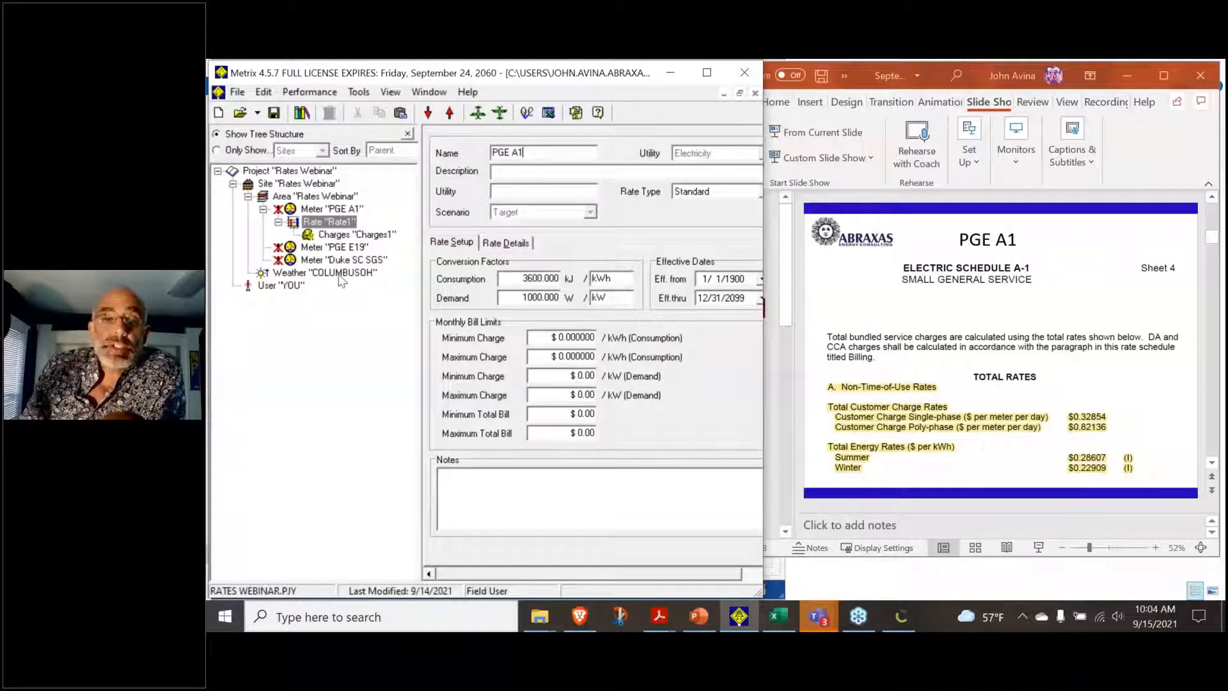
Name the charge under the PGE A1 rate kWh
left_click(352, 234)
left_click_drag(531, 173, 433, 178)
type("kWh")
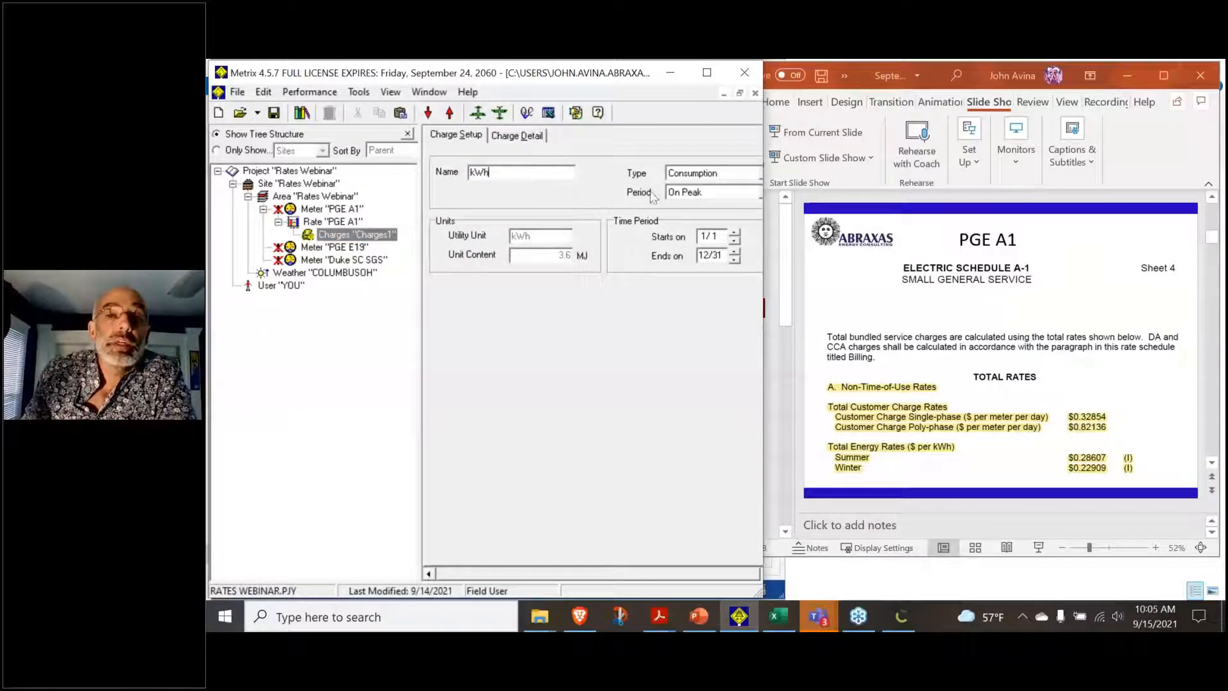
Review the kWh charge's start and end dates, charge type and available peak periods
left_click_drag(723, 236, 700, 252)
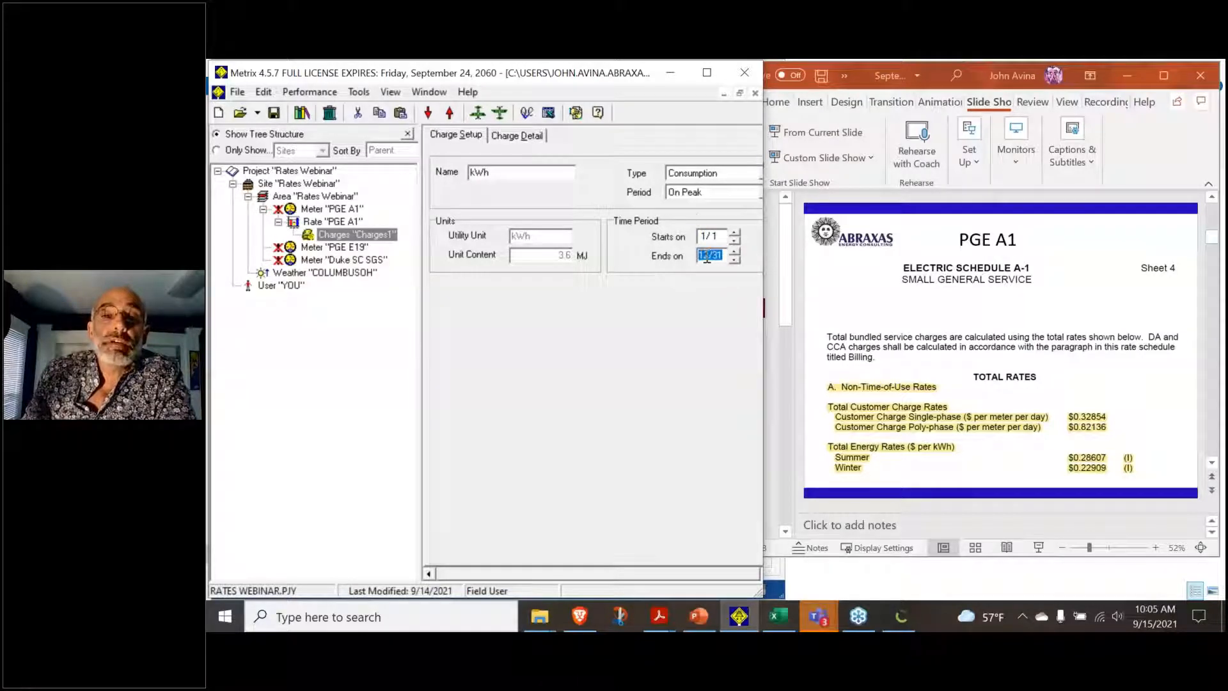
left_click(717, 174)
left_click(717, 174)
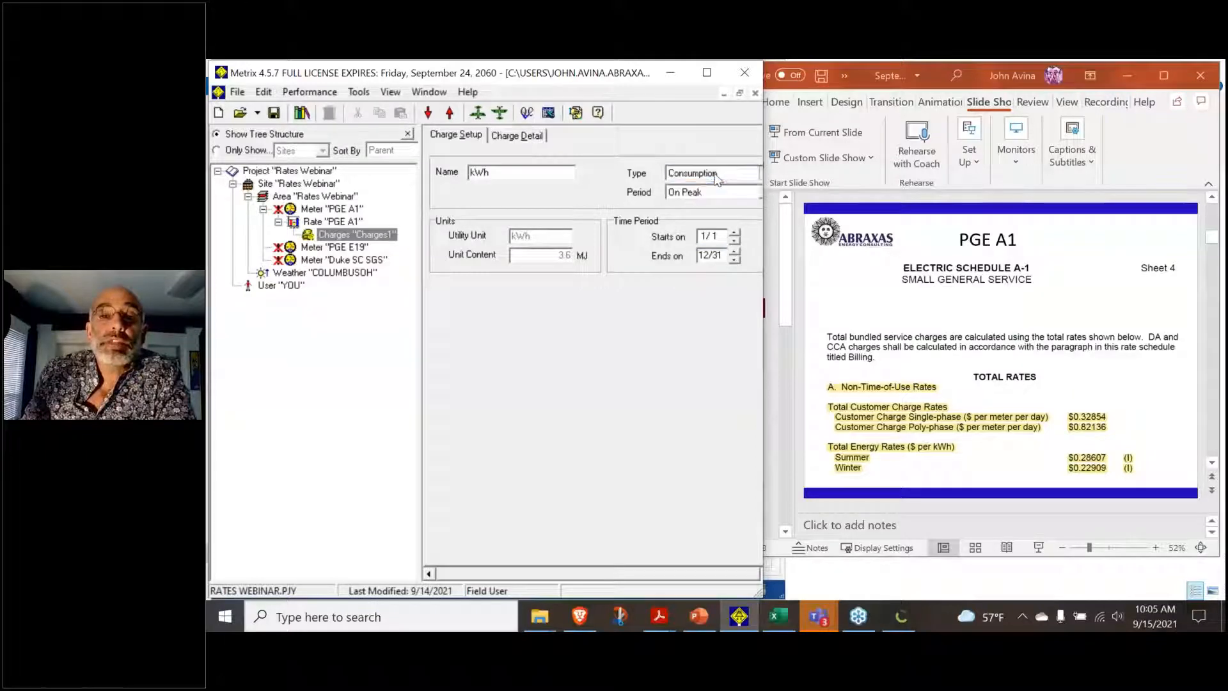
left_click(716, 194)
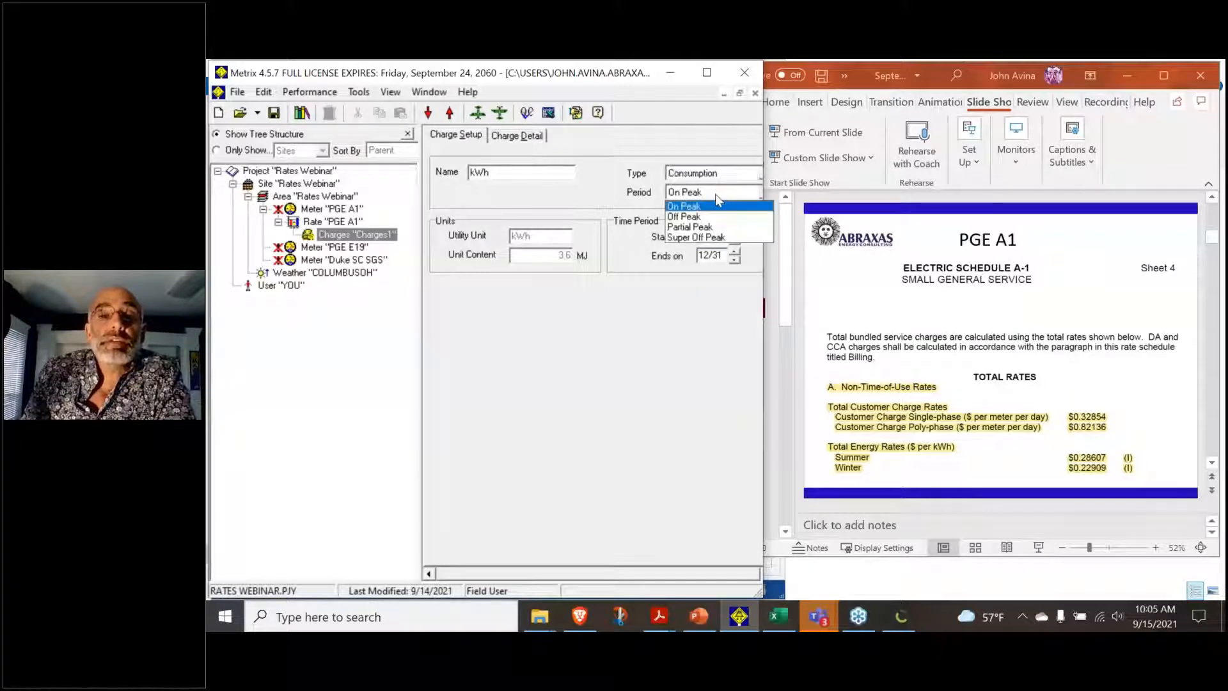
left_click(716, 194)
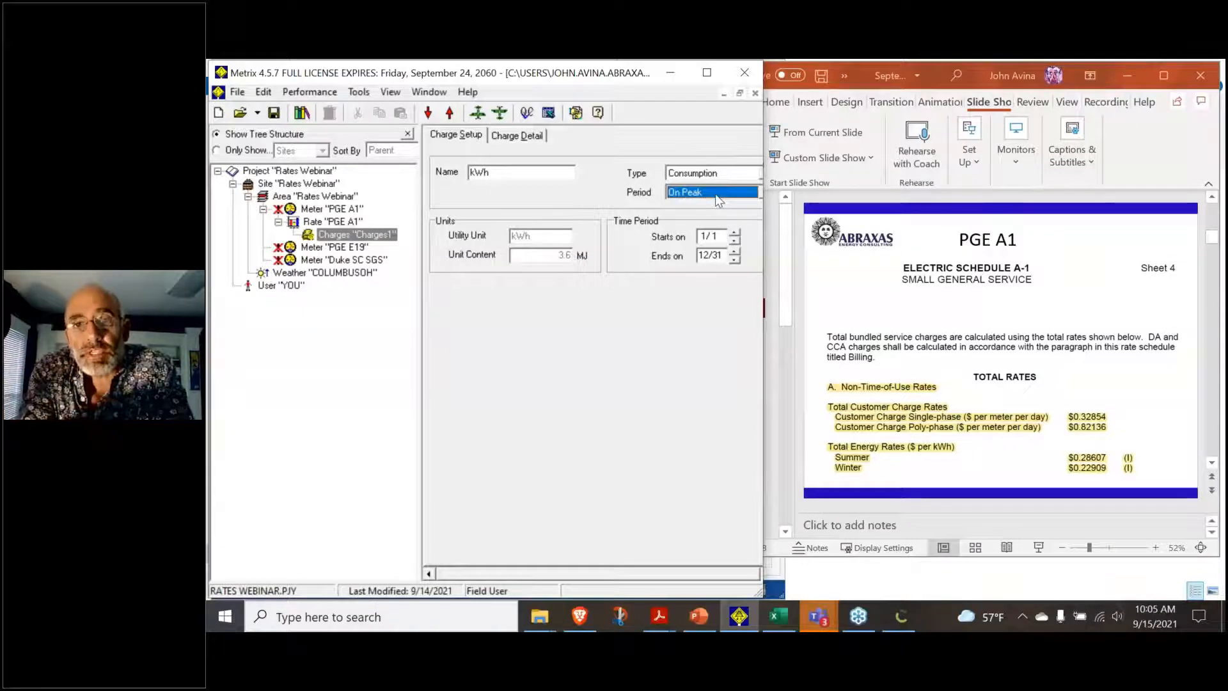
left_click(716, 193)
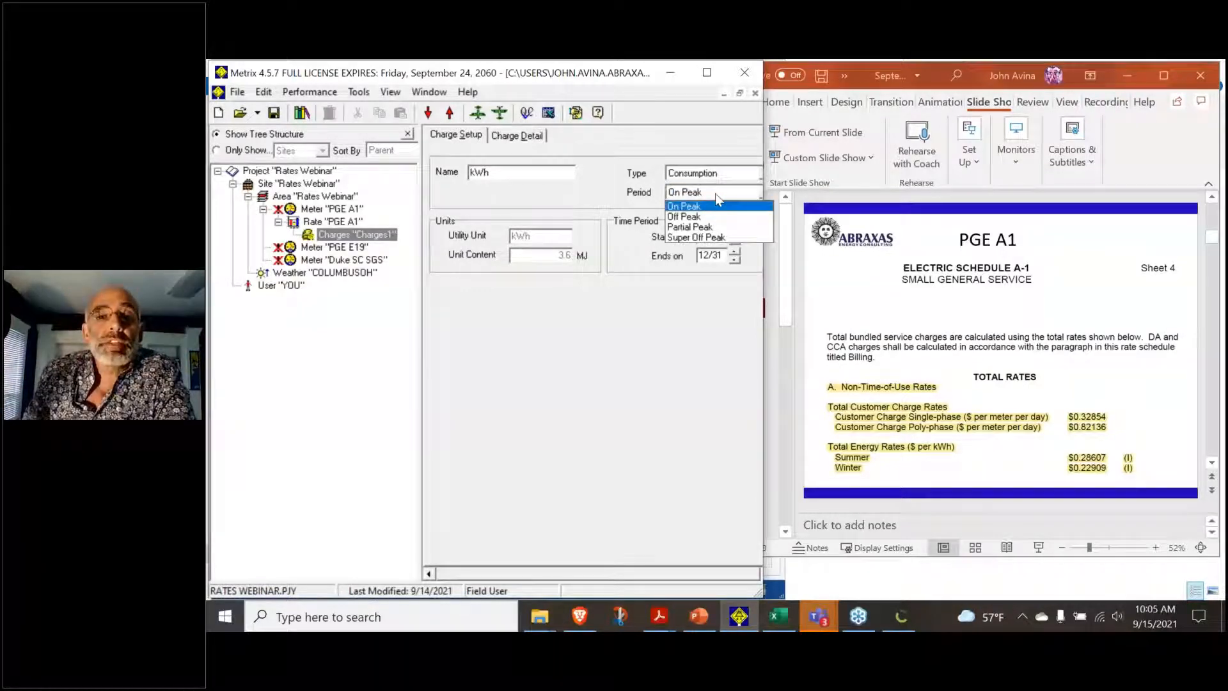
left_click(715, 194)
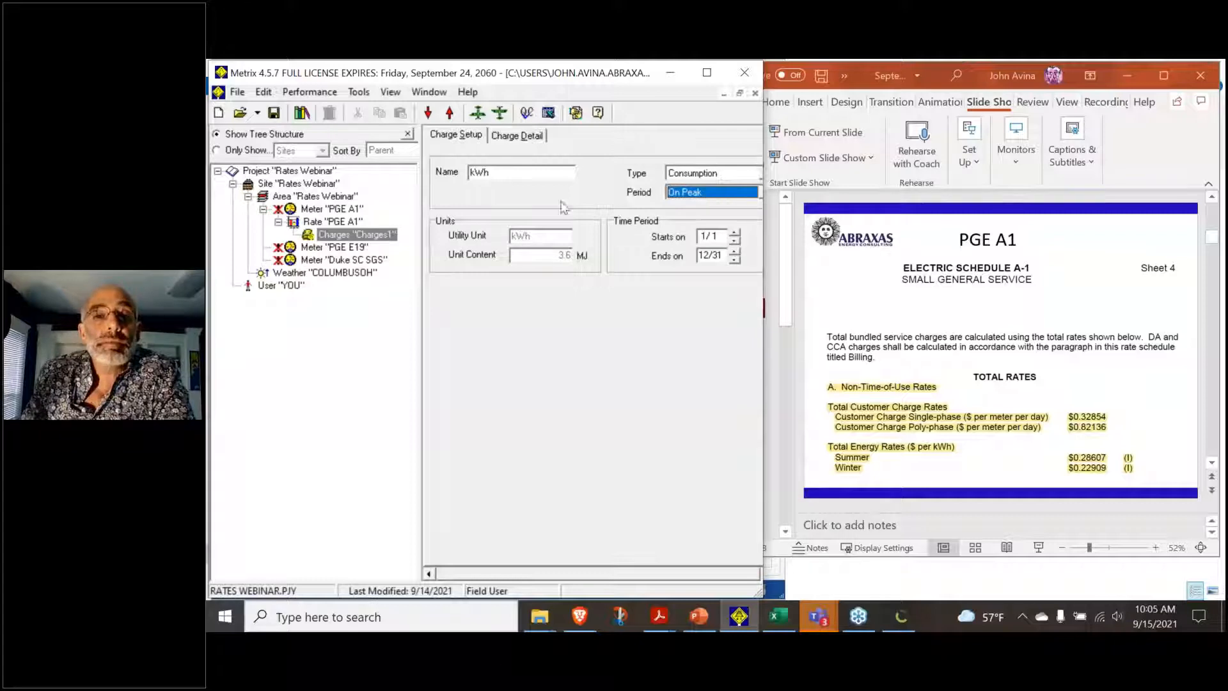
Set the kWh charge's daily service charge to $0.32854
left_click(524, 137)
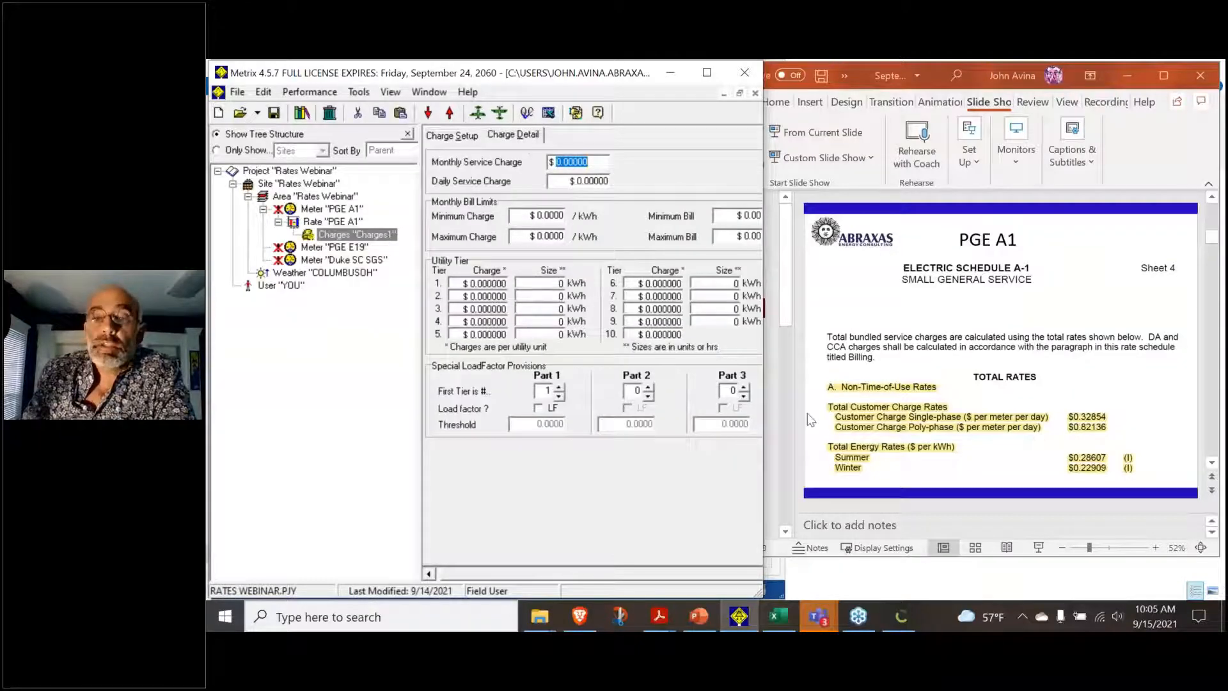
left_click_drag(566, 183, 497, 180)
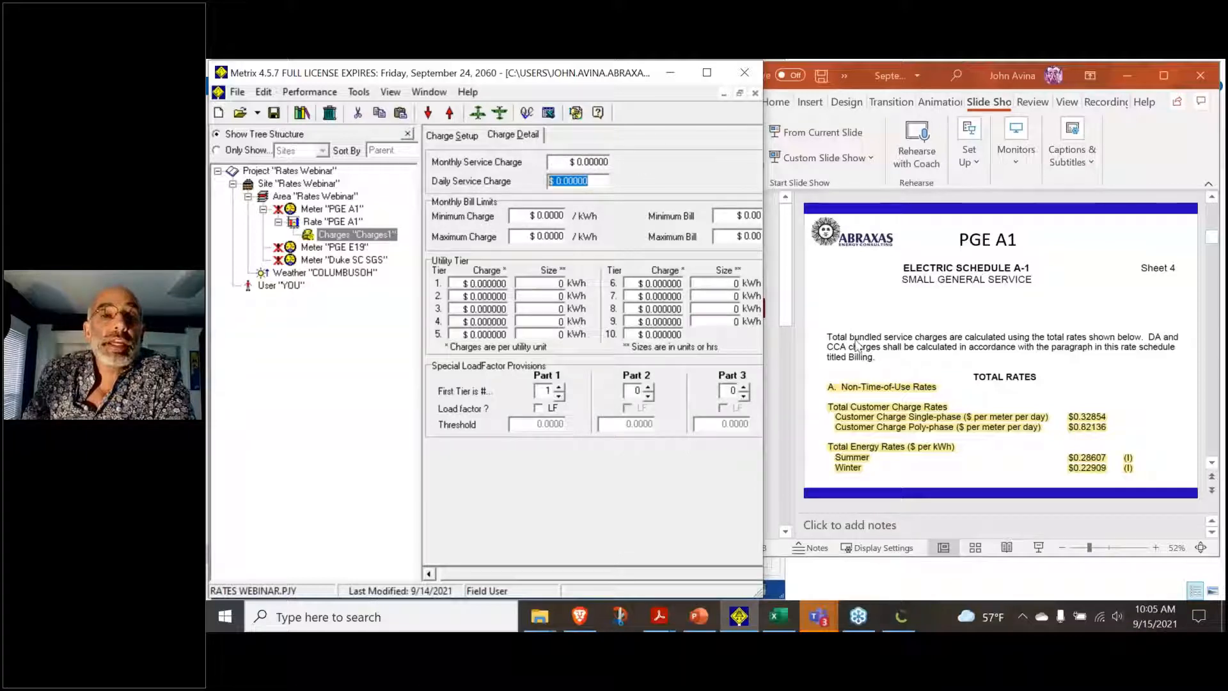
type("0.32")
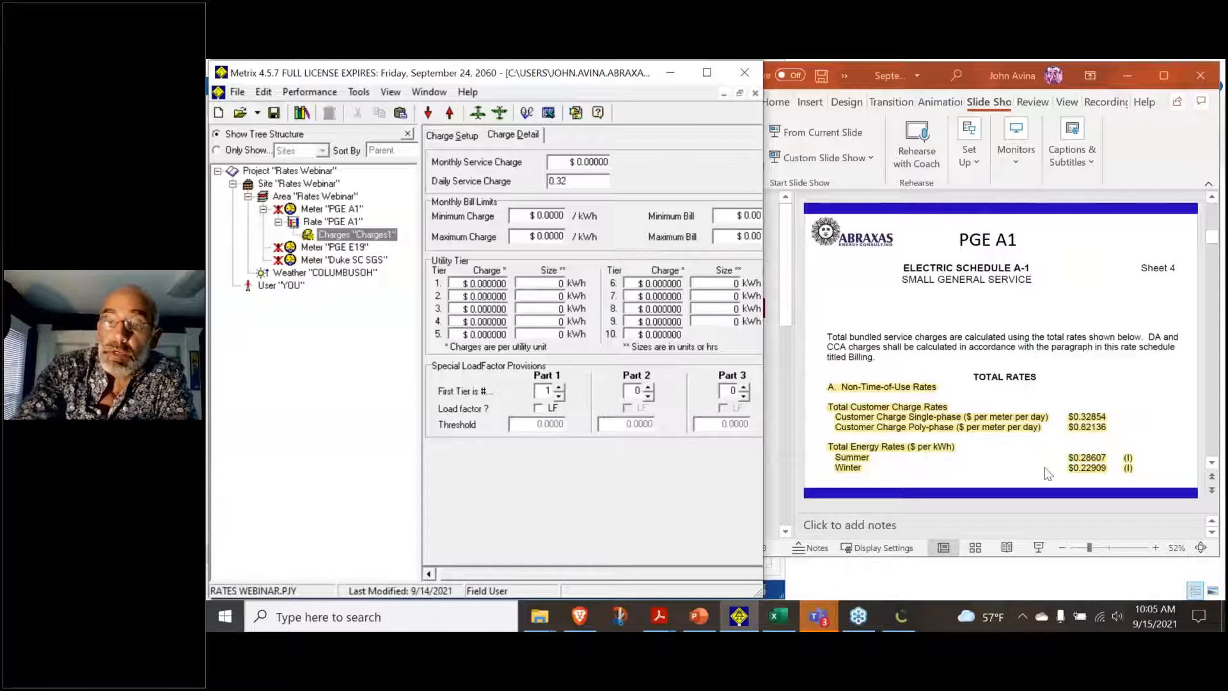
type("854")
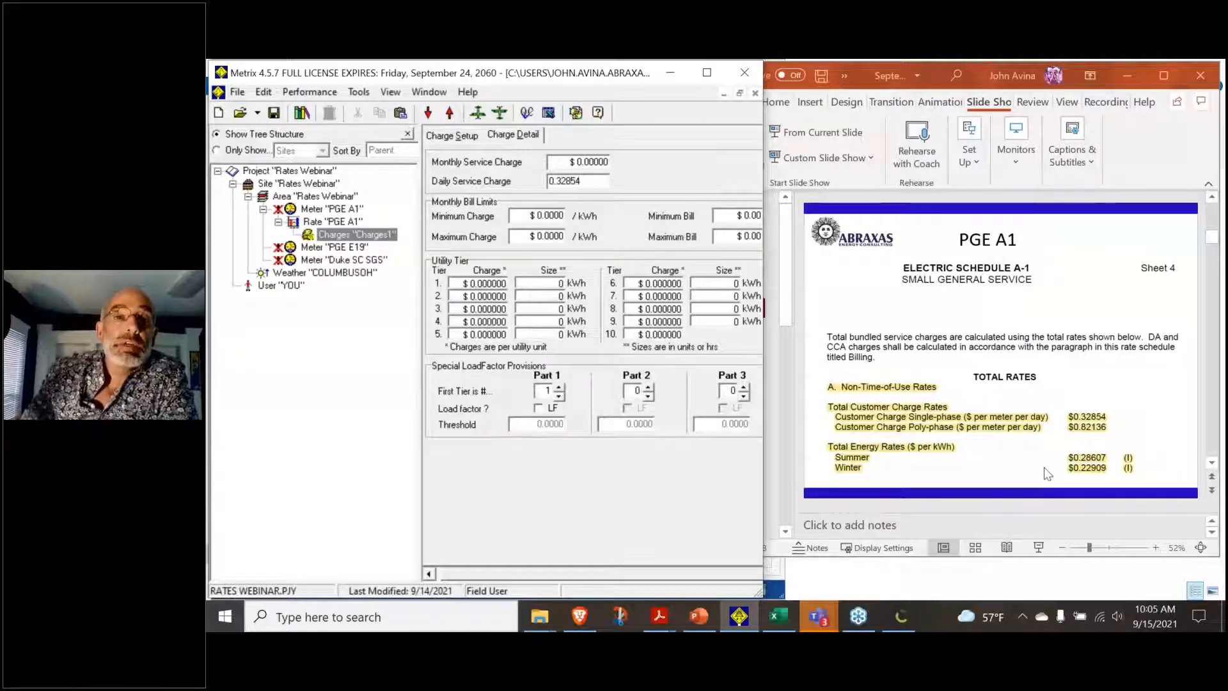
key("Return")
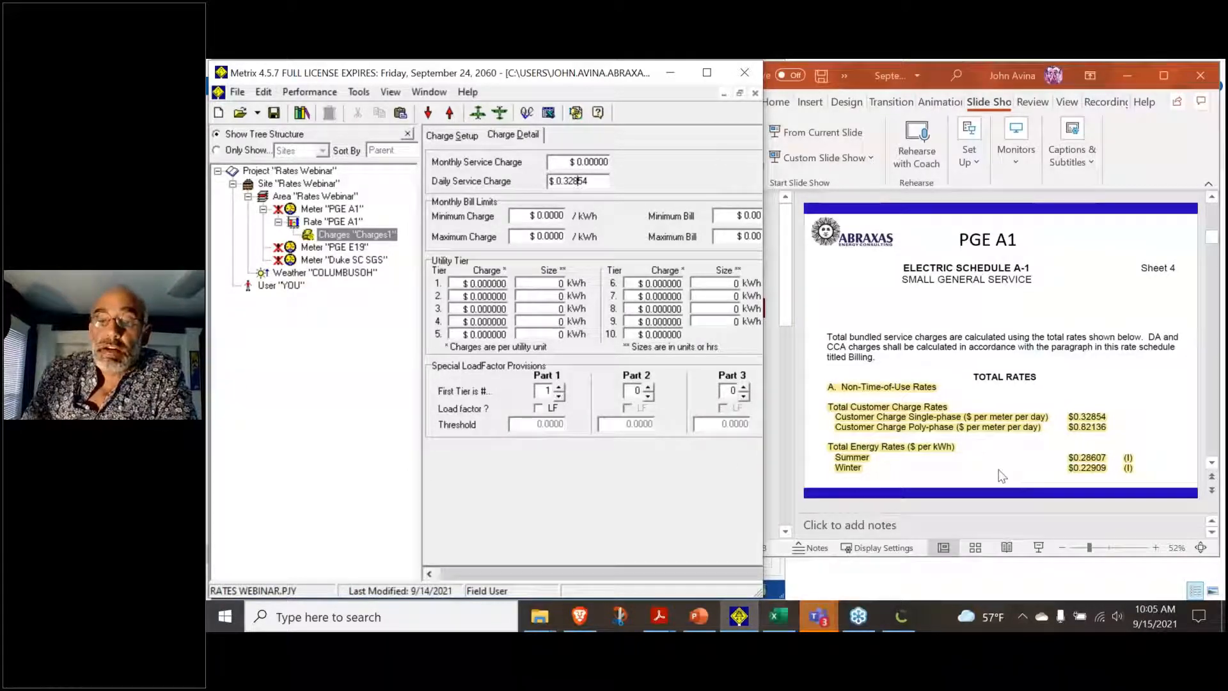
Set the charge's time period to 5/1 through 10/31 and rename it Smr kWh
left_click(453, 135)
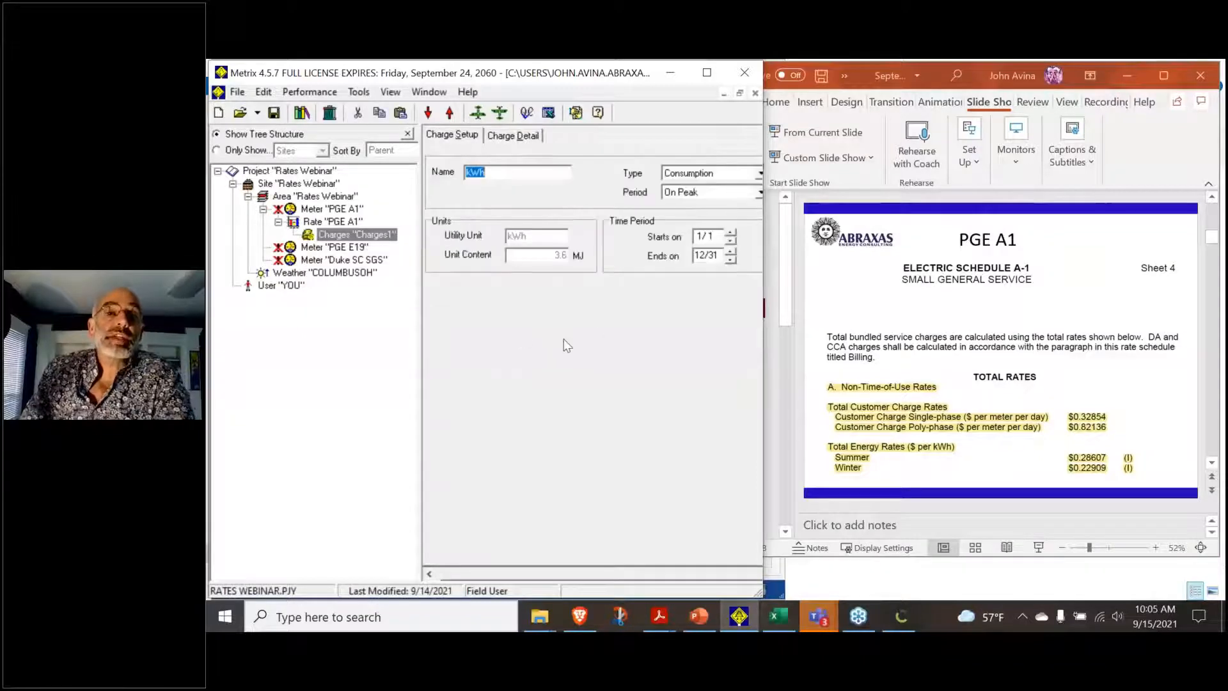
left_click(695, 237)
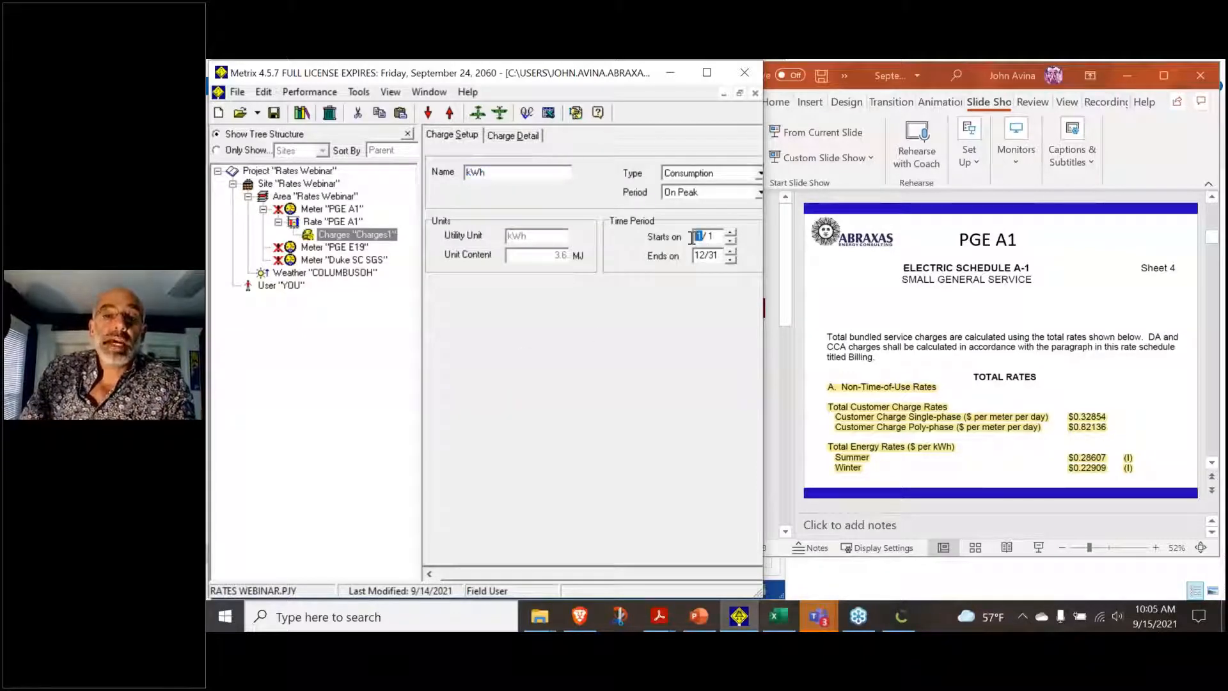
type("5")
left_click(697, 256)
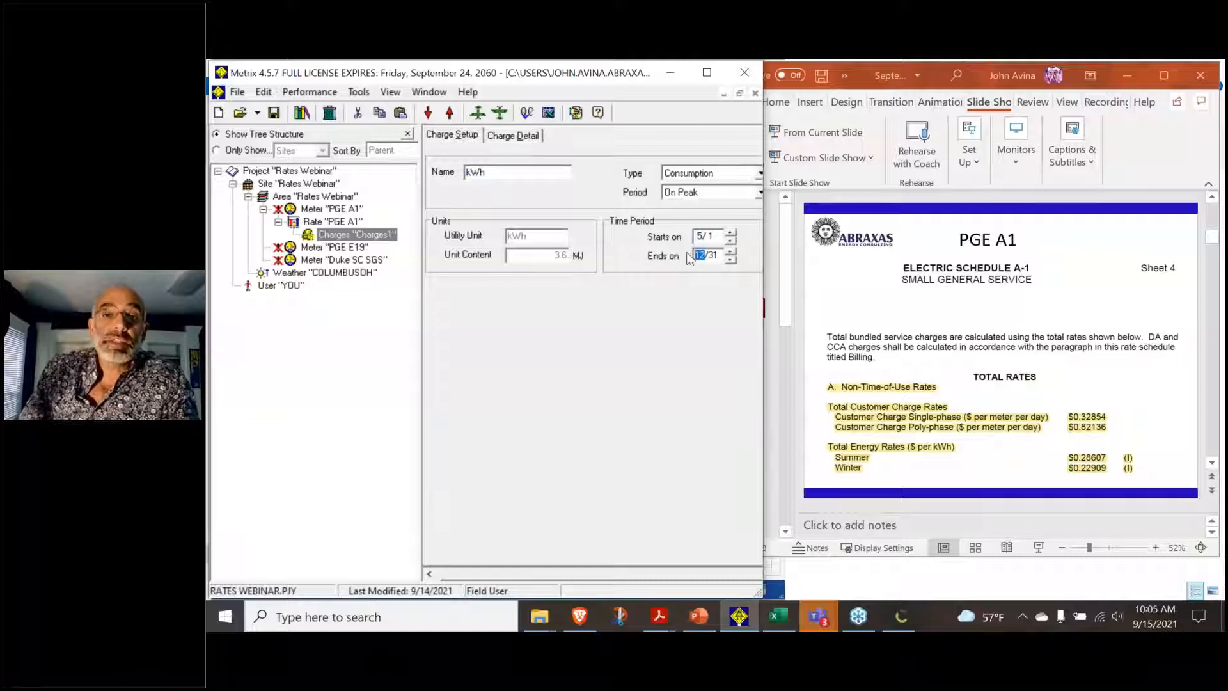
type("10")
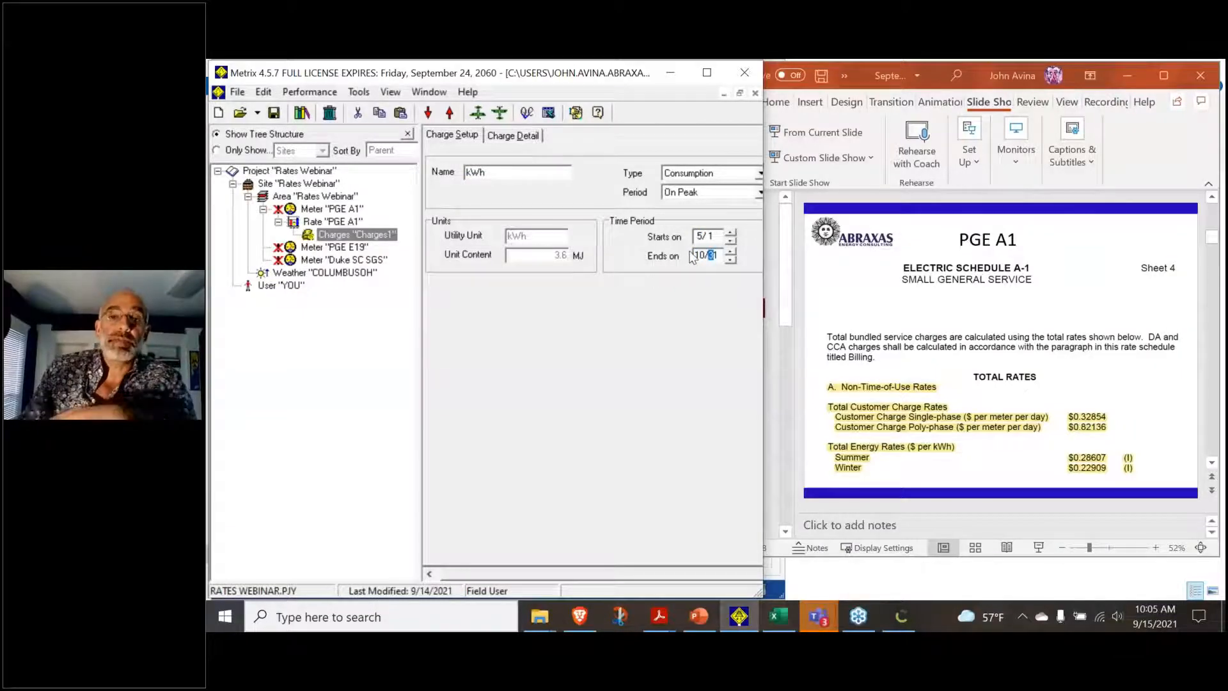
left_click(467, 174)
type("Smr")
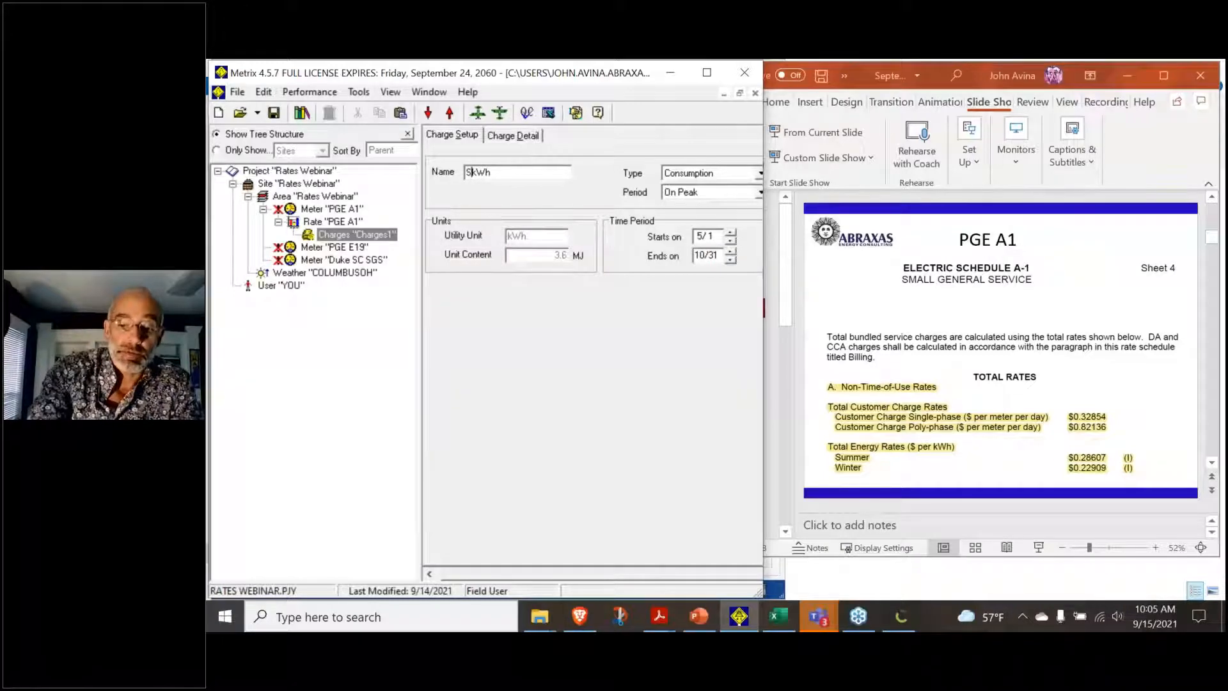
Set the tier 1 charge of the summer consumption charge to $0.28607 per kWh
left_click(509, 137)
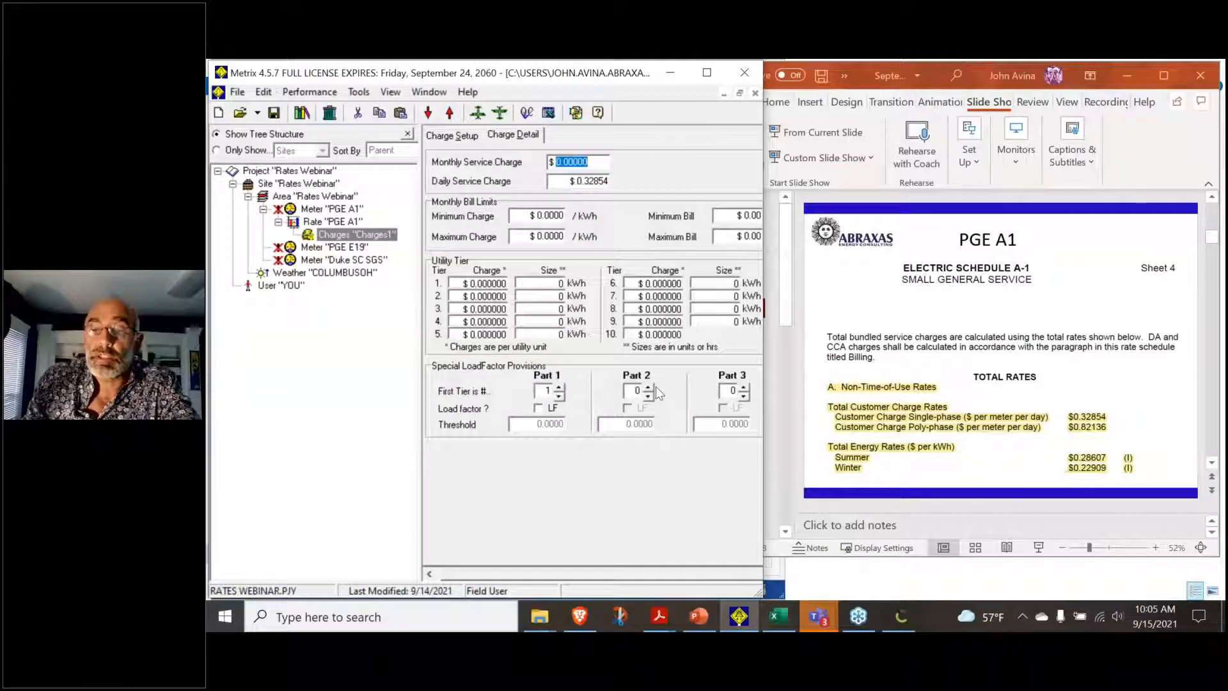
left_click(505, 279)
type("0.28607")
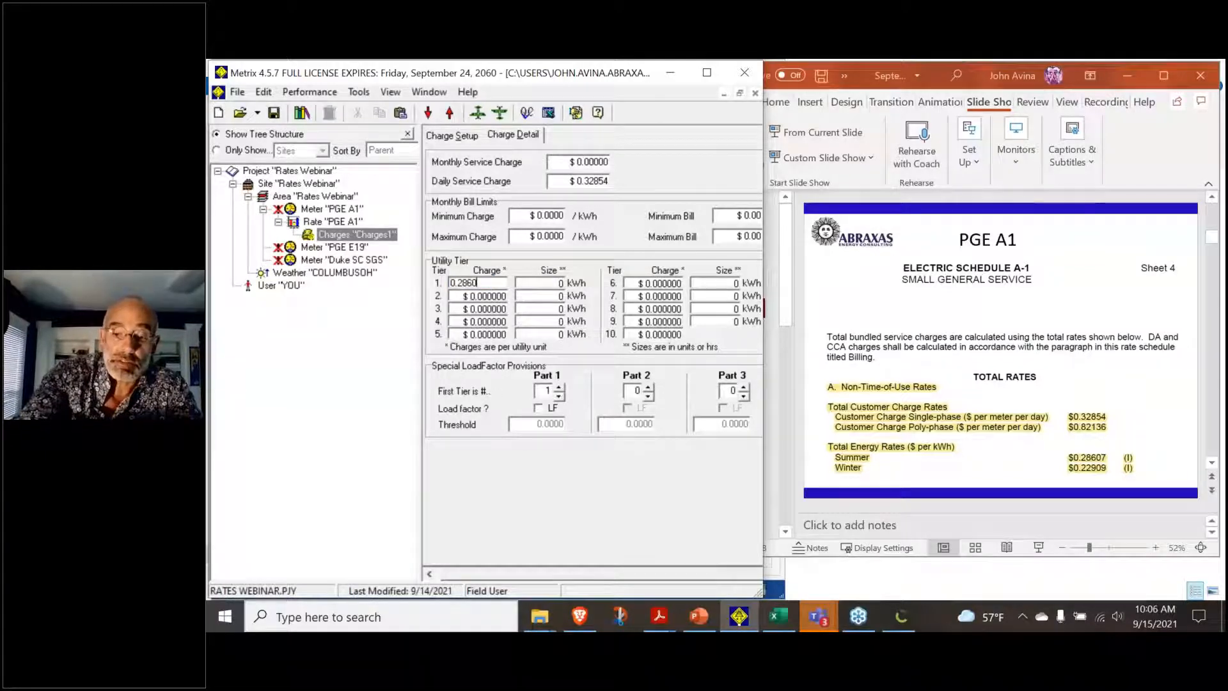
left_click(490, 295)
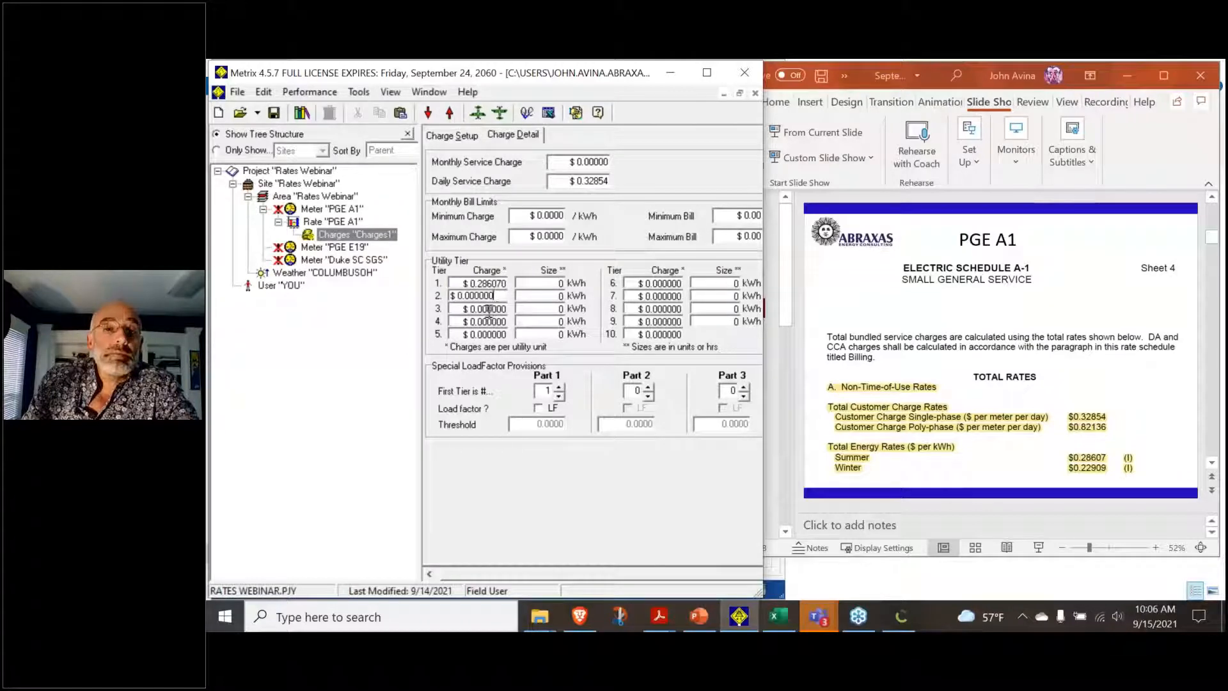
left_click(562, 296)
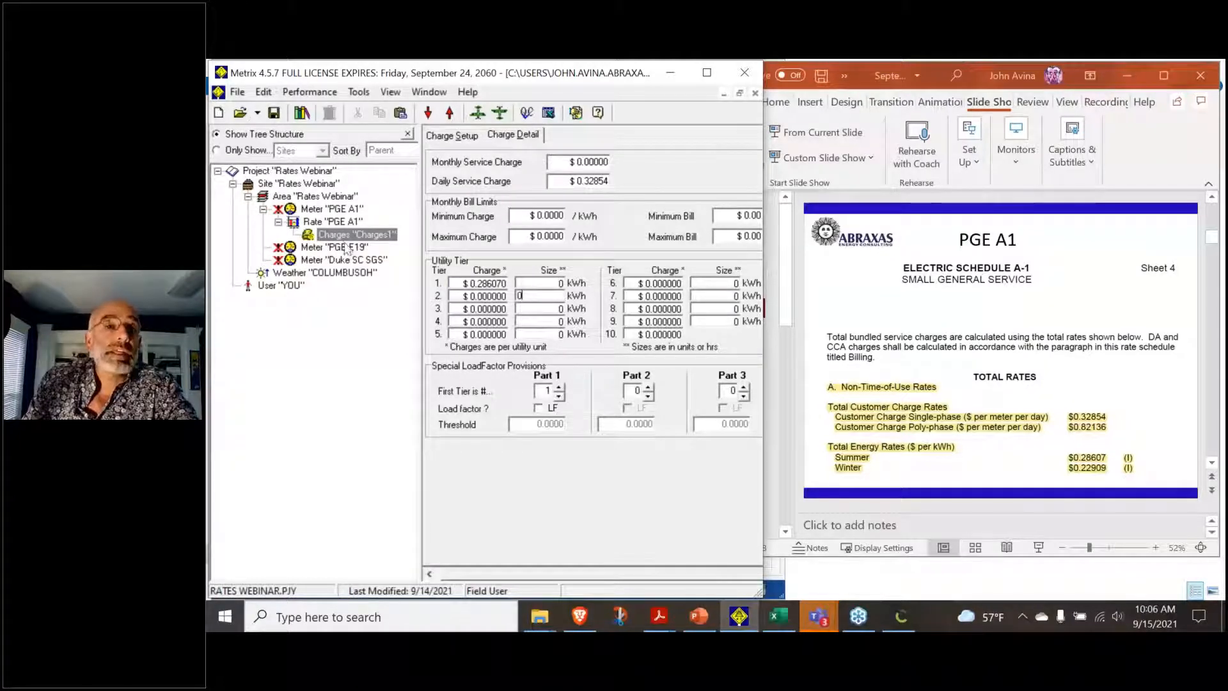
Duplicate the Smr kWh charge under the PGE A1 rate
left_click(333, 222)
left_click(356, 235)
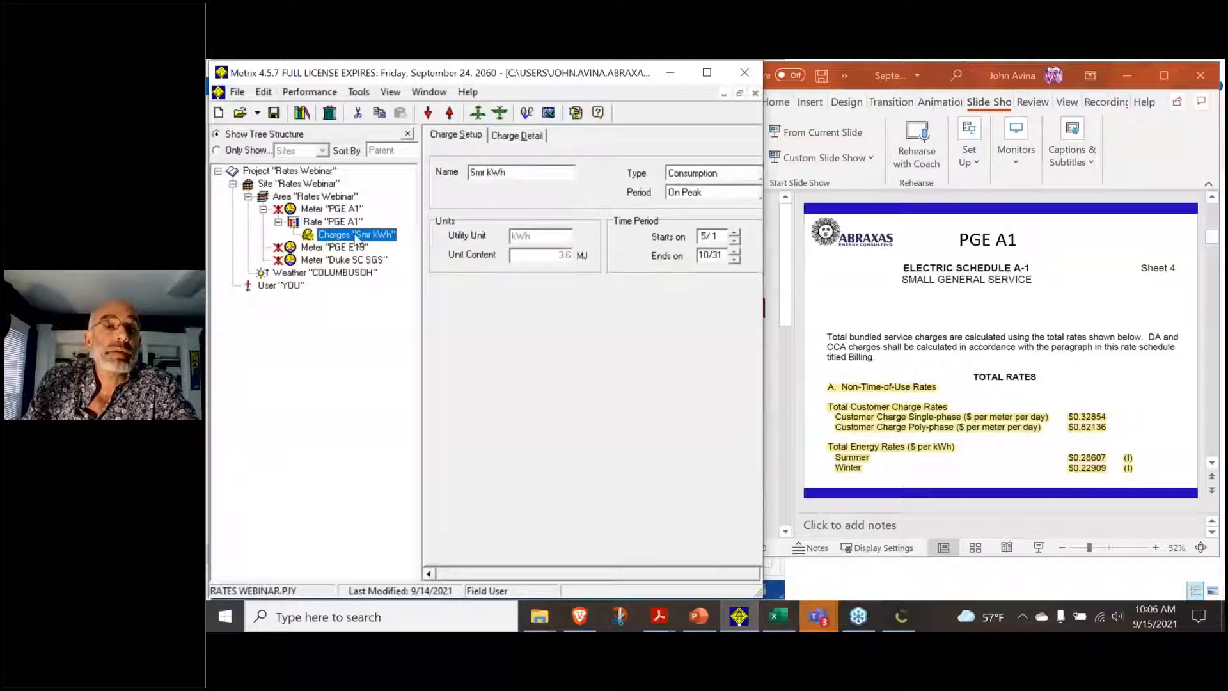
left_click_drag(352, 234, 339, 223)
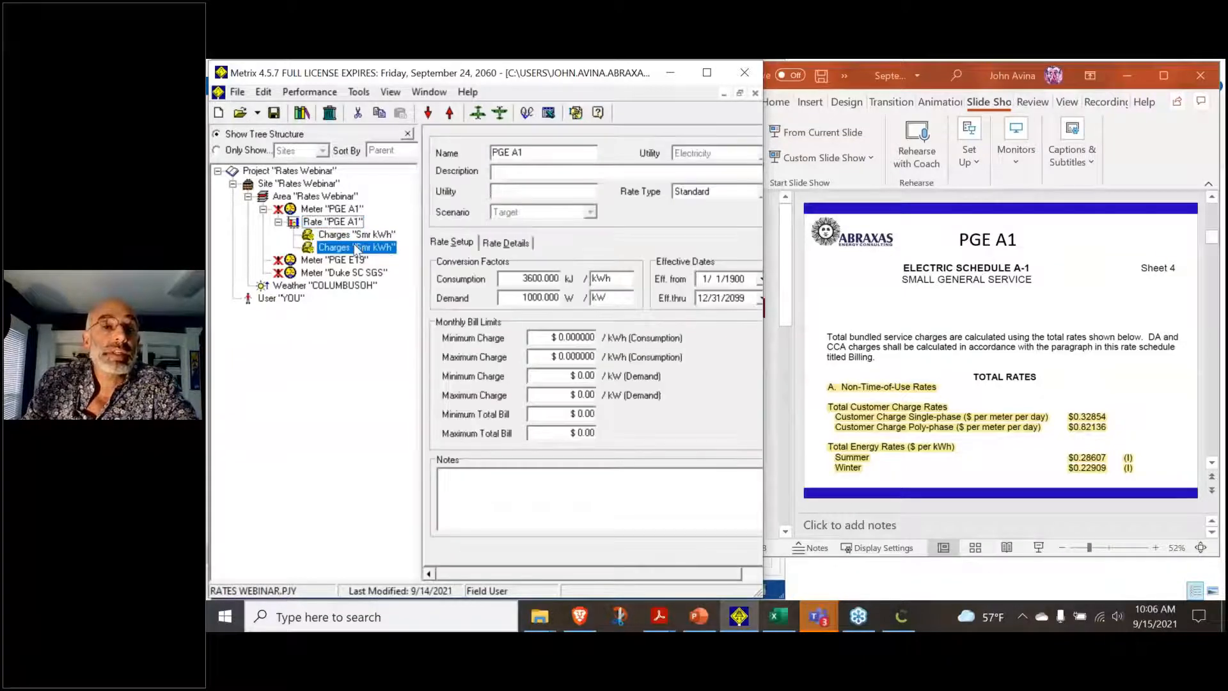
Rename the copied charge Wtr kWh and set its time period to 11/1 through 4/30
double_click(481, 173)
type("Wtr kWh")
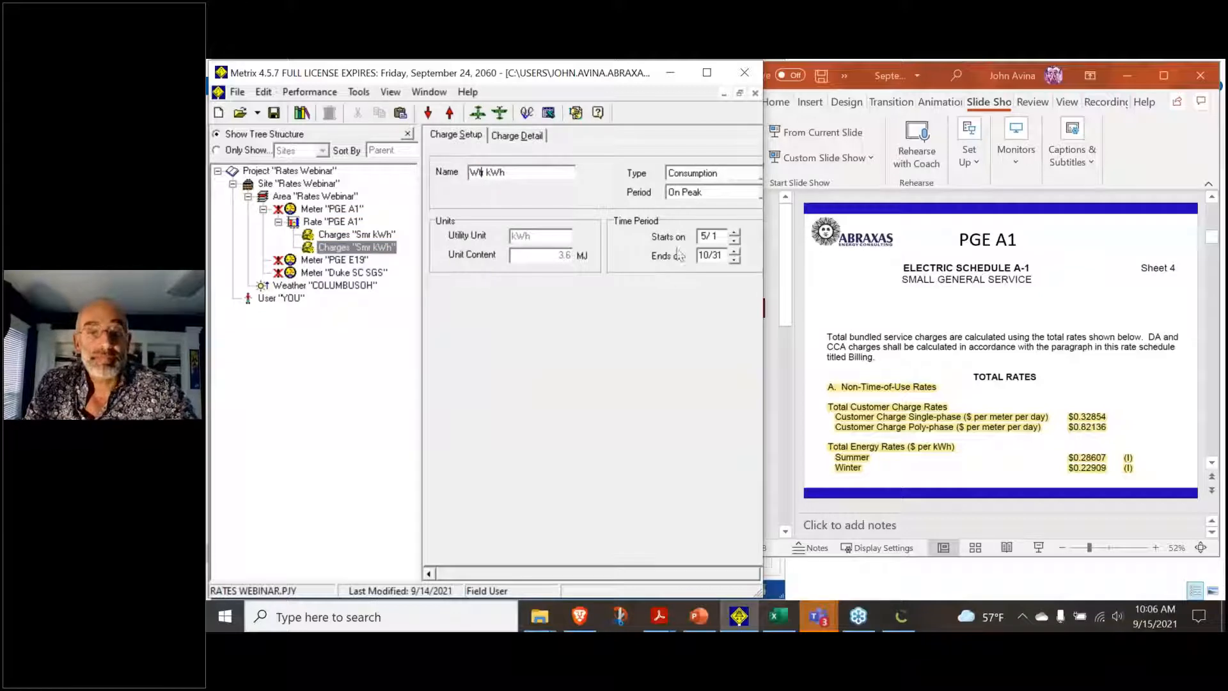
left_click(707, 236)
type("11")
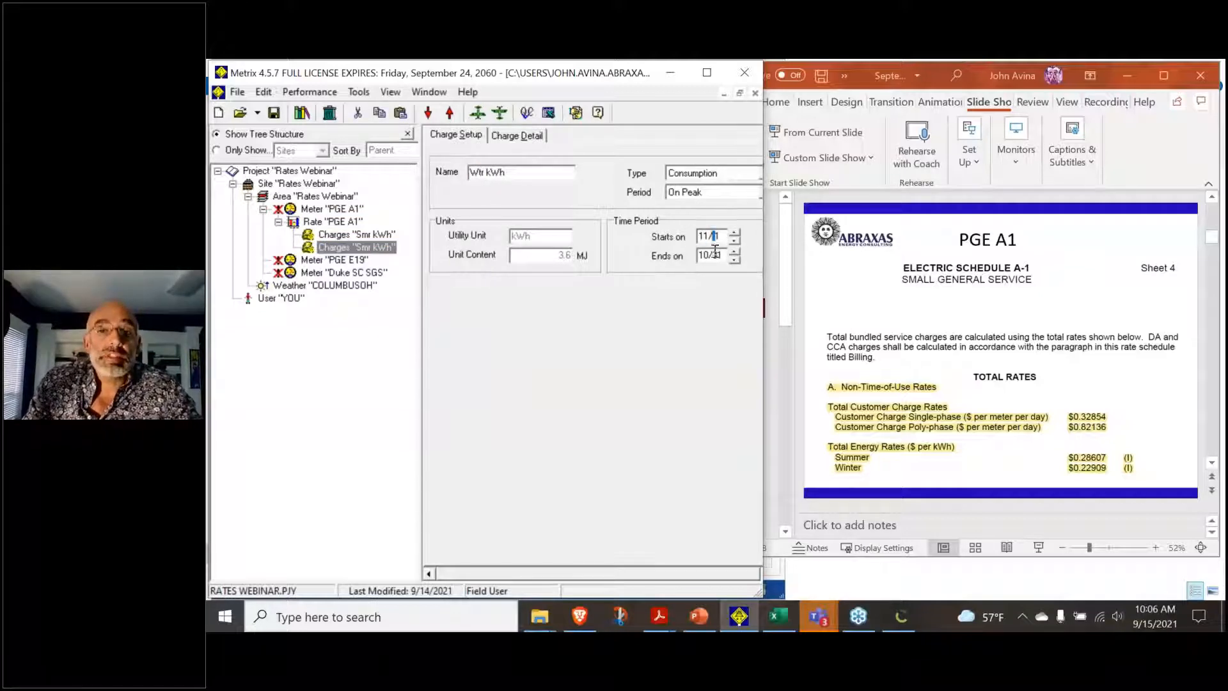
left_click(707, 256)
type("4")
left_click(719, 236)
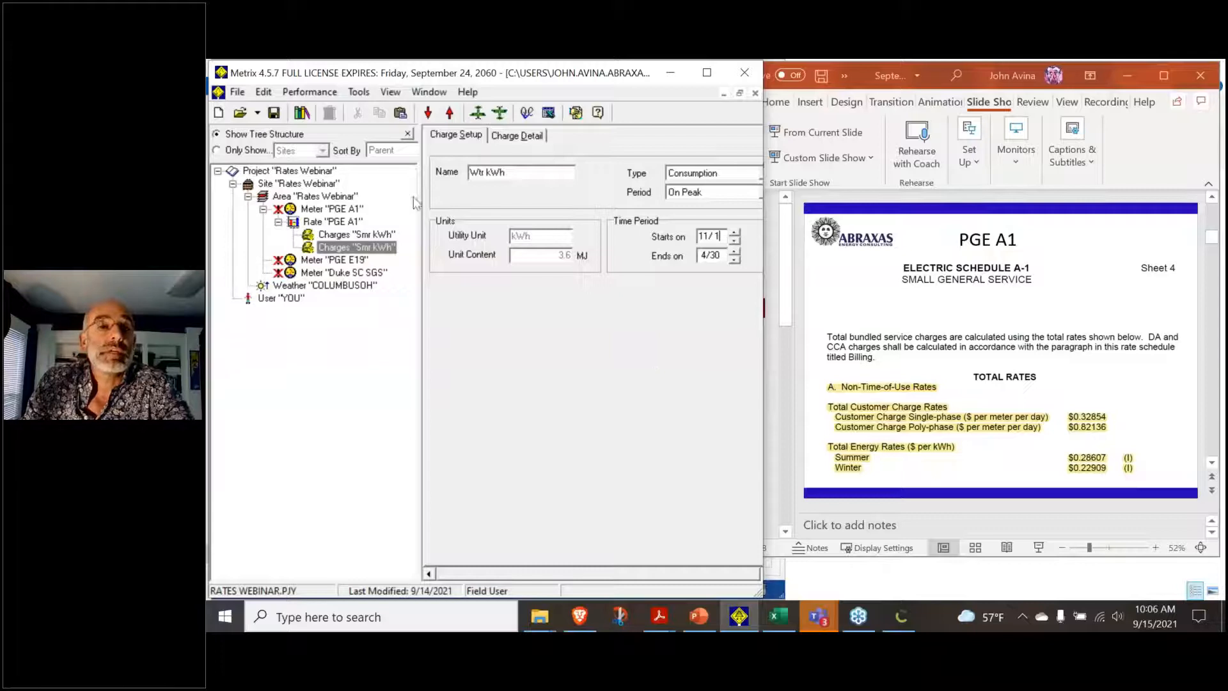
Set the tier 1 charge of the winter consumption charge to $0.22909 per kWh
left_click(517, 136)
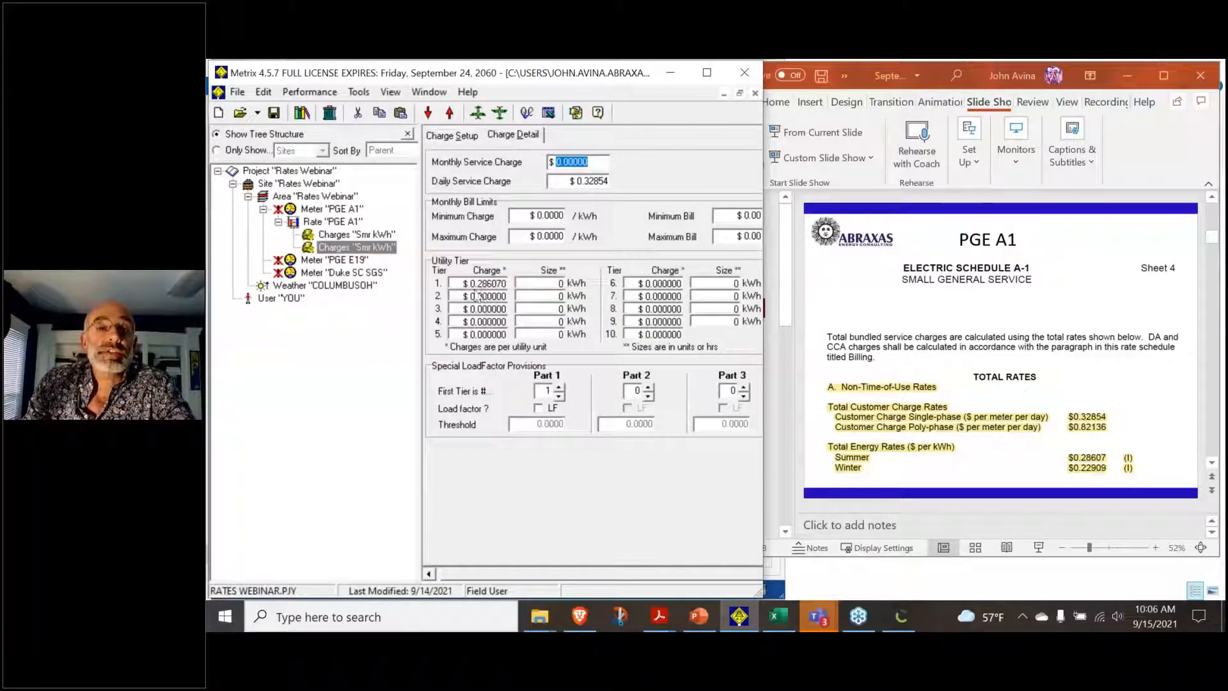
left_click_drag(459, 283, 515, 280)
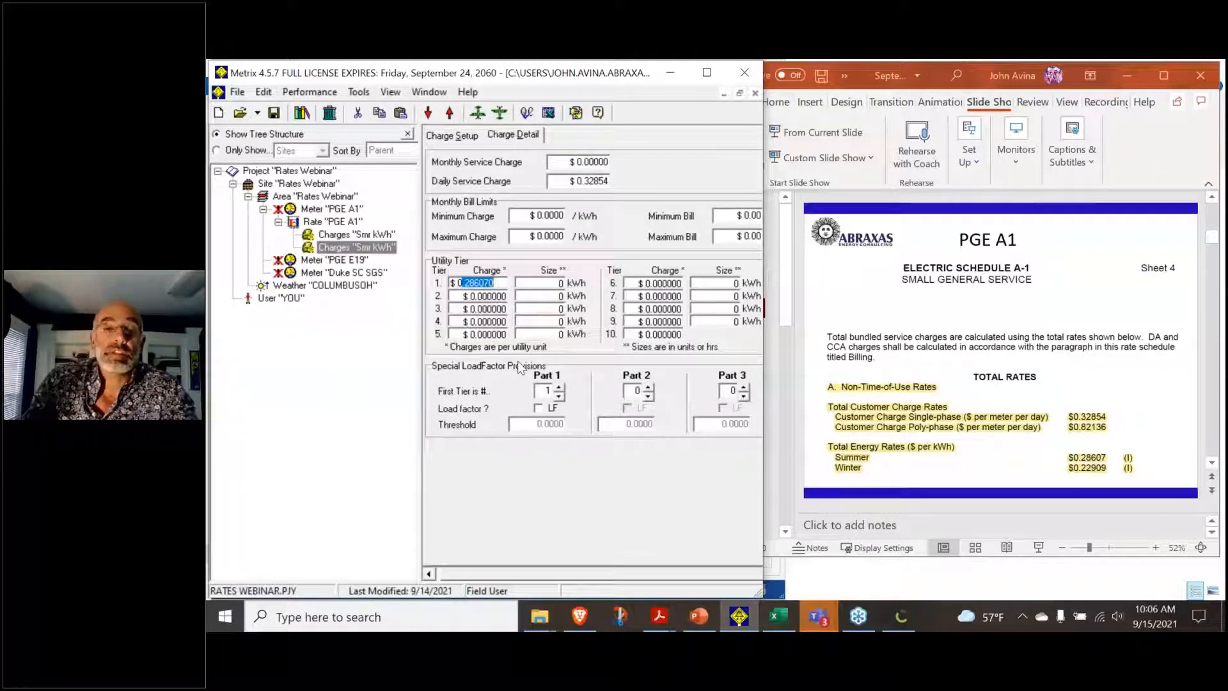
type("0.")
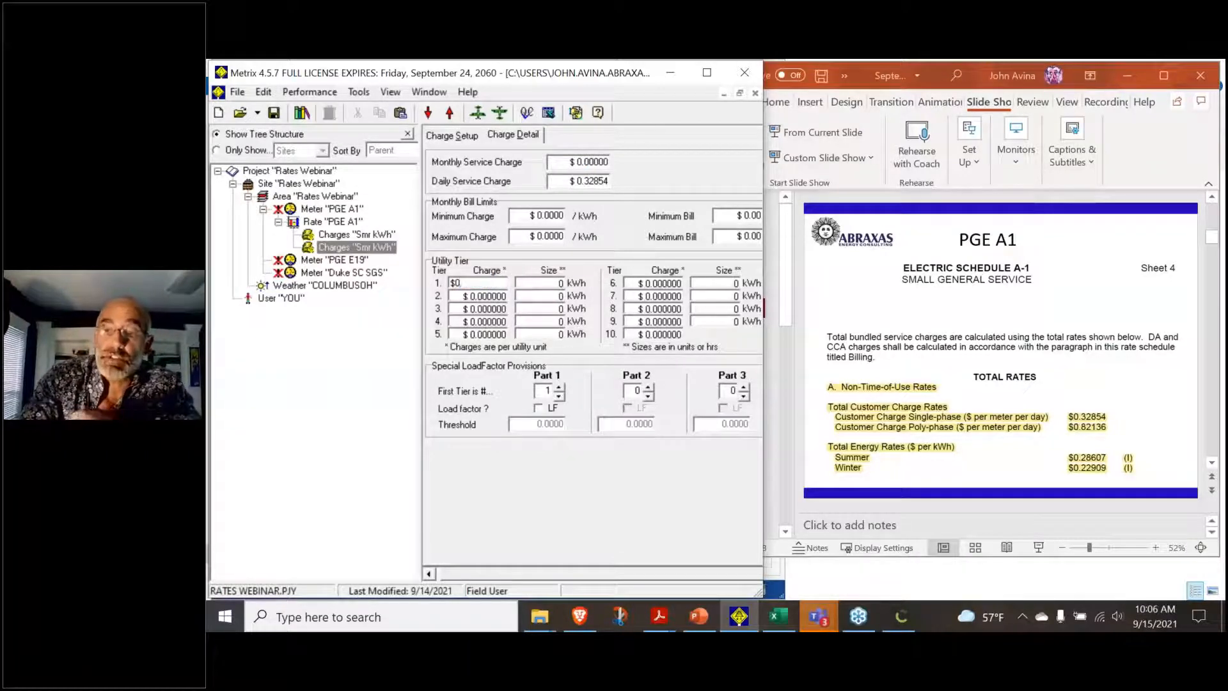
type("22")
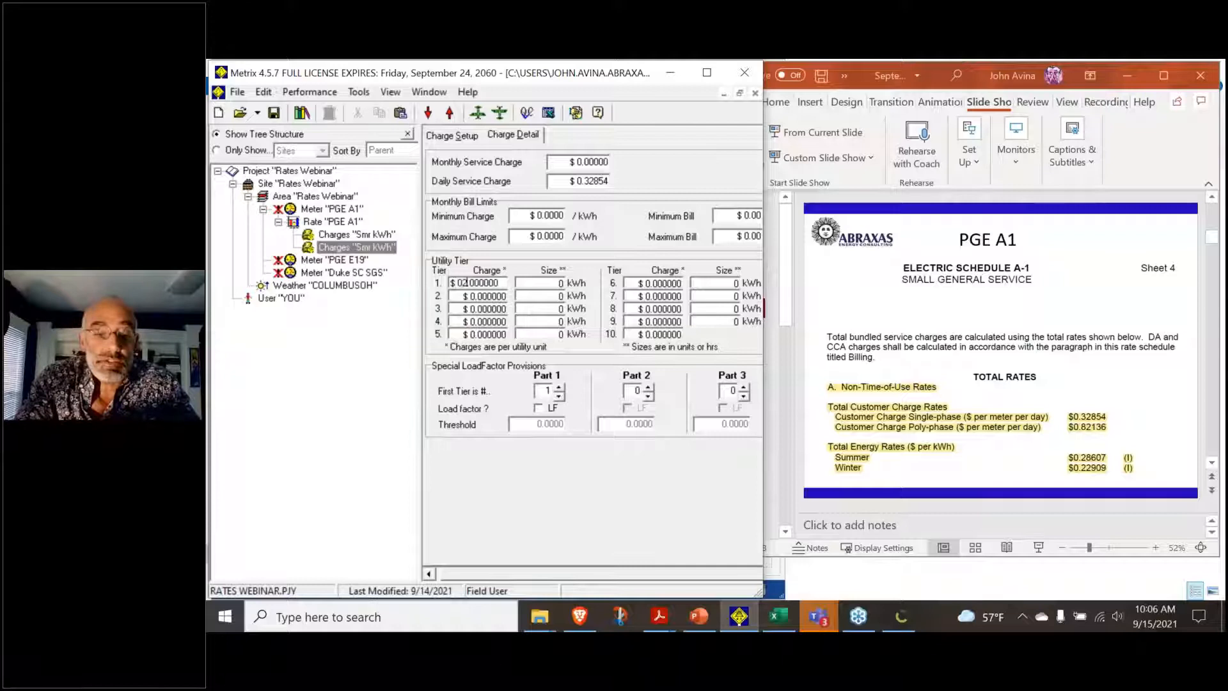
type("909")
left_click(500, 308)
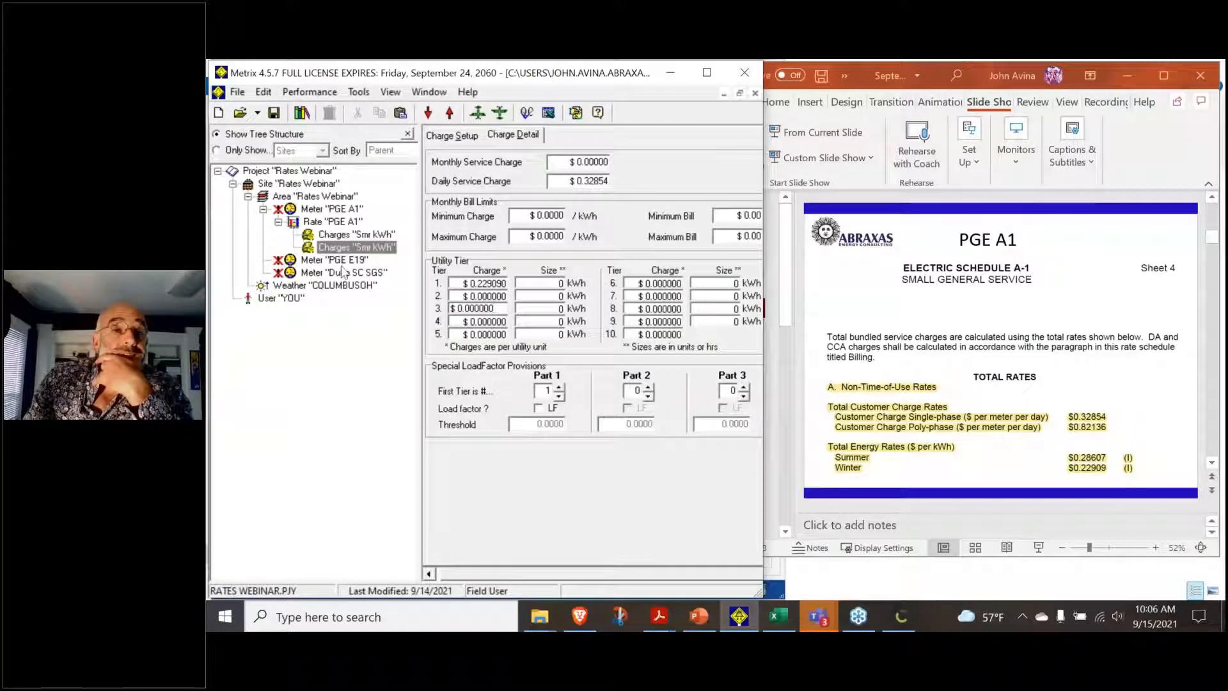
Examine the PGE A1 meter's simulated actual bills, comparing the miscellaneous costs and on-peak kWh by month
left_click(342, 211)
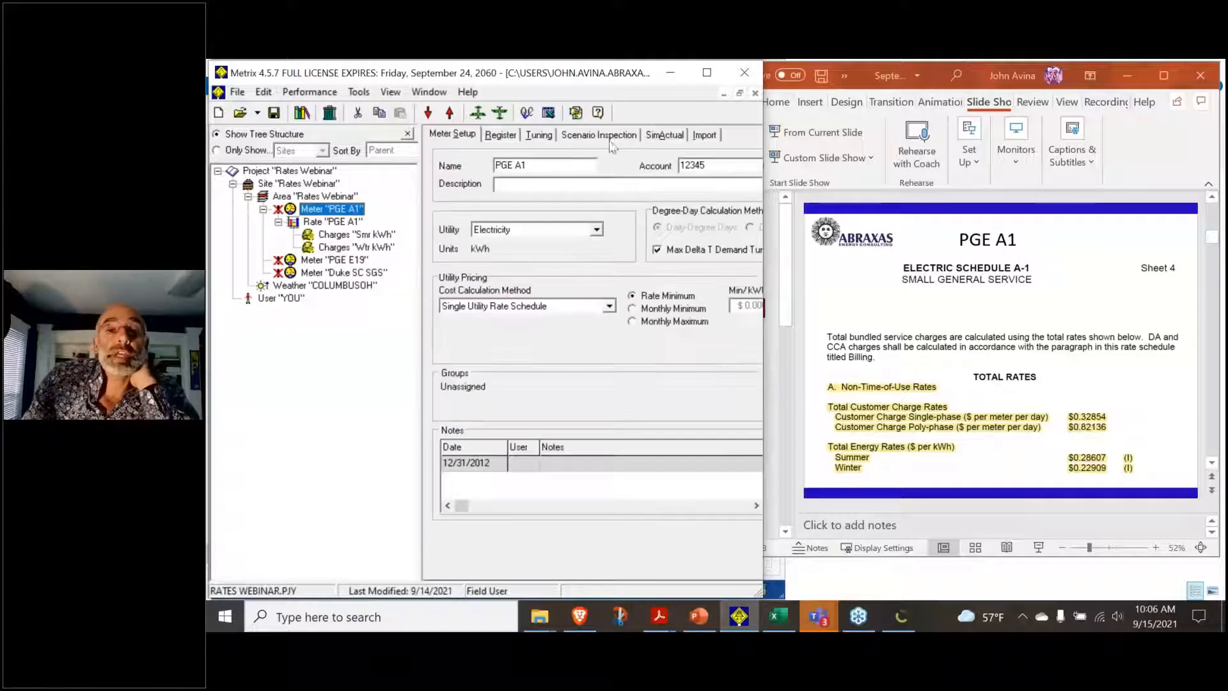
left_click(670, 137)
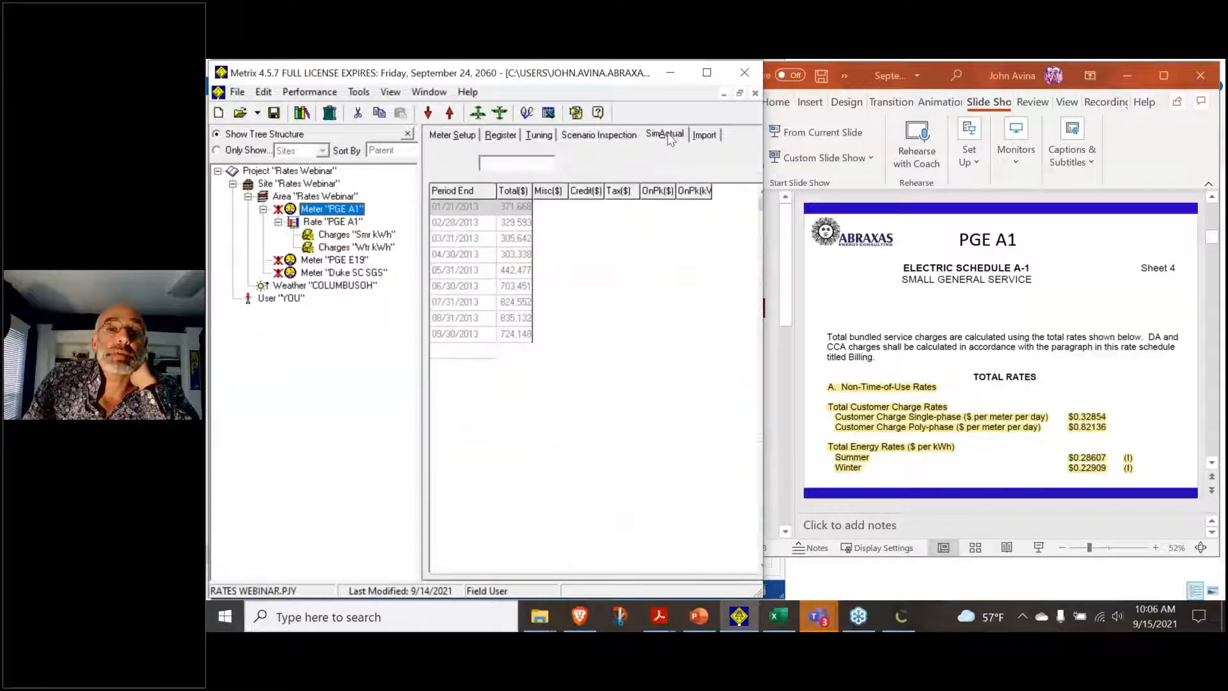
left_click_drag(563, 229, 565, 386)
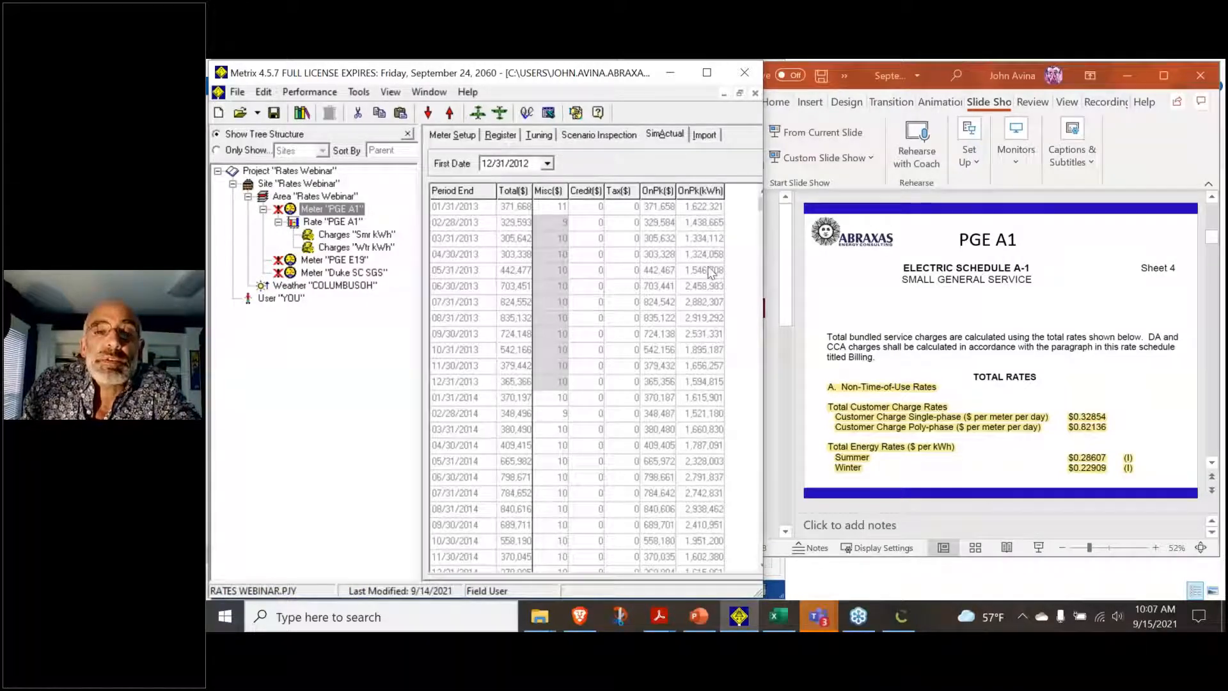
left_click(704, 319)
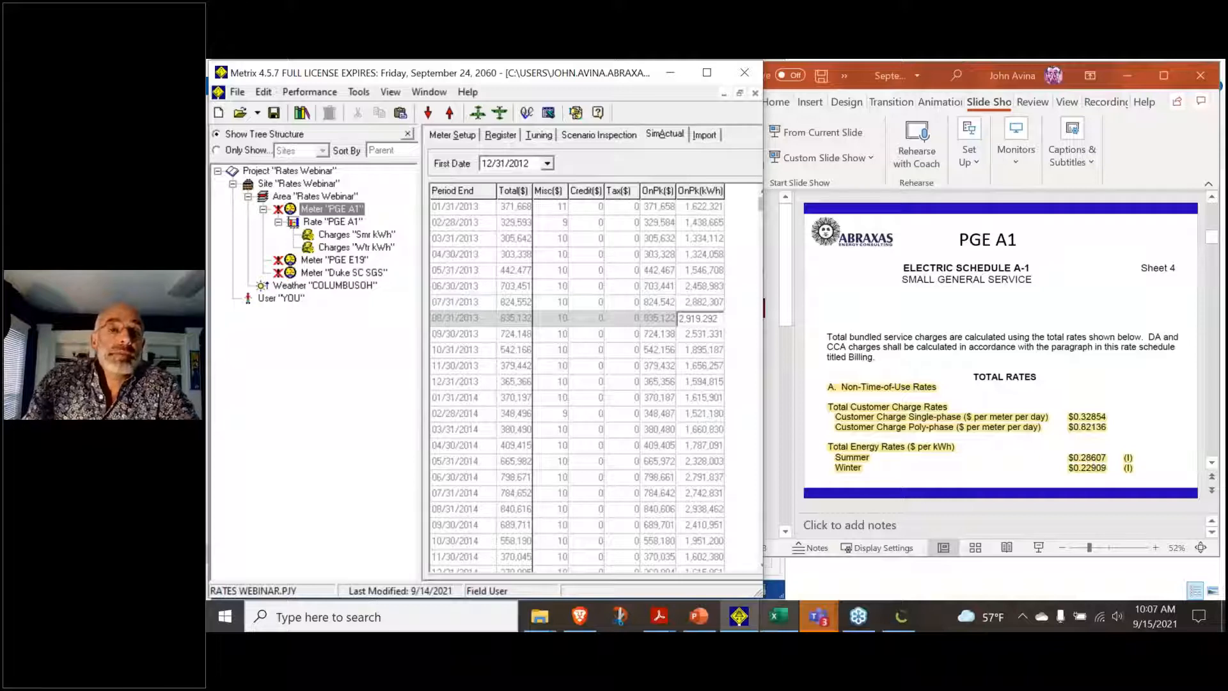
Switch to Option C and create a new rate group under the Rates Webinar project
left_click(900, 616)
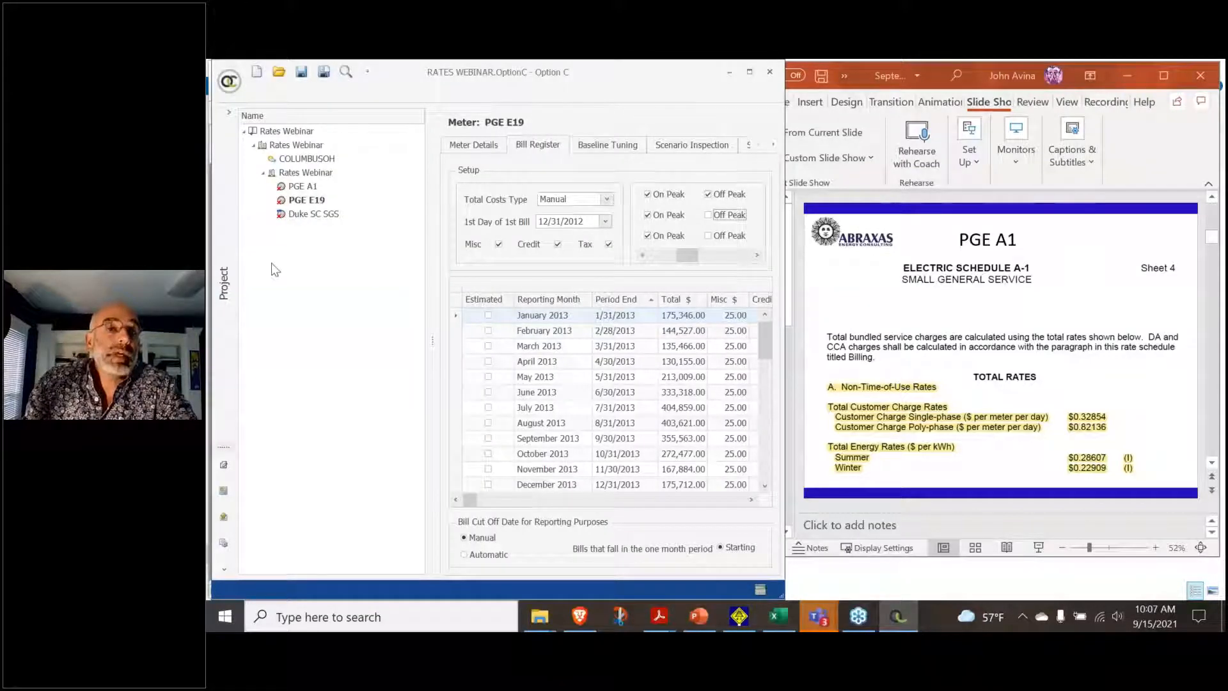
left_click(227, 293)
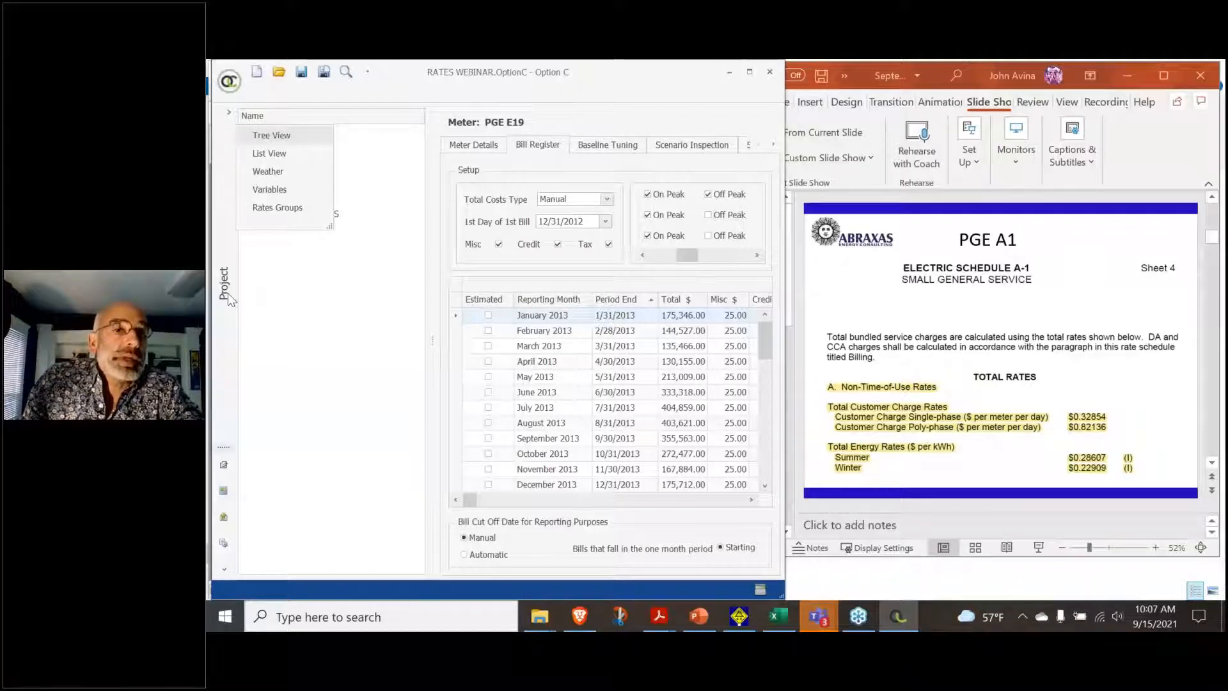
left_click(277, 208)
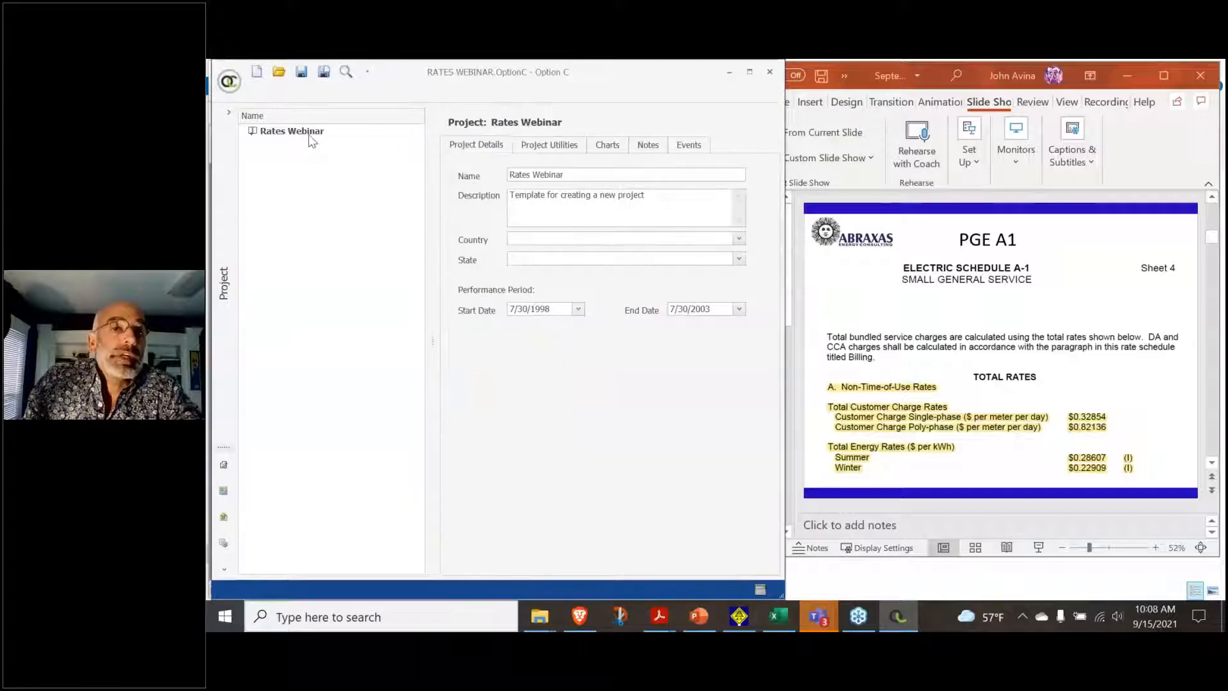
right_click(310, 136)
left_click(309, 136)
right_click(310, 136)
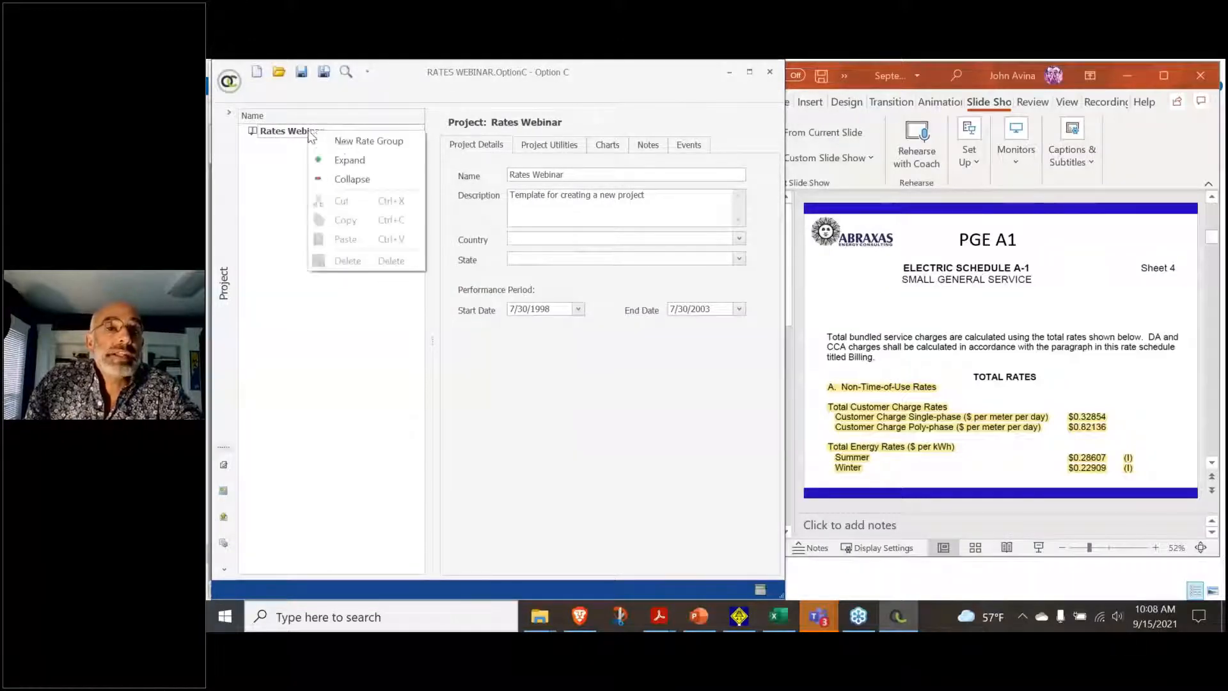
left_click(346, 142)
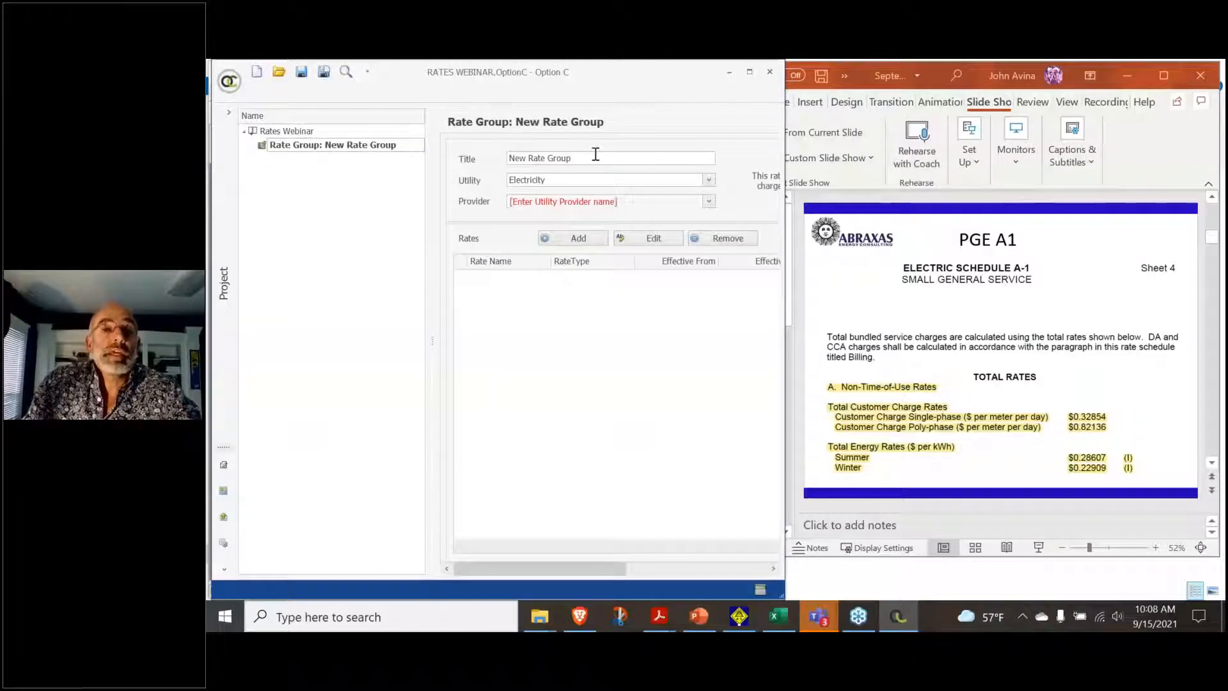
Title the rate group PGE A1 and add PGE as its electricity provider
left_click_drag(595, 158, 488, 158)
type("PGE A")
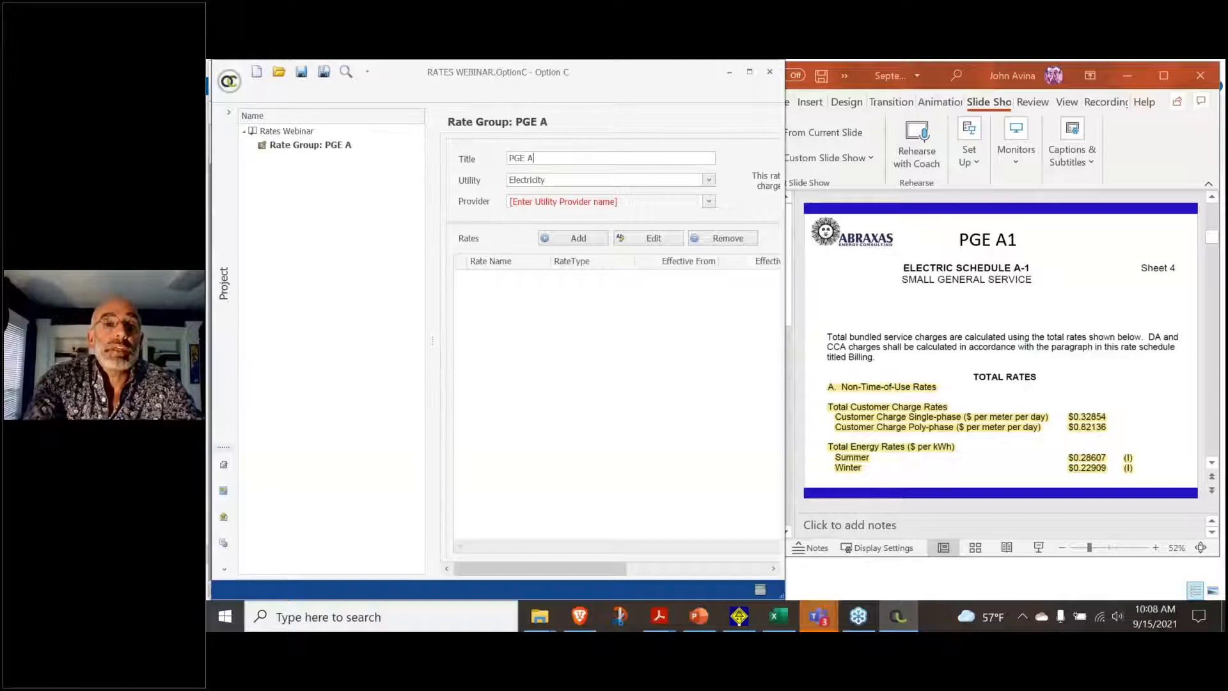
type("1")
left_click(650, 202)
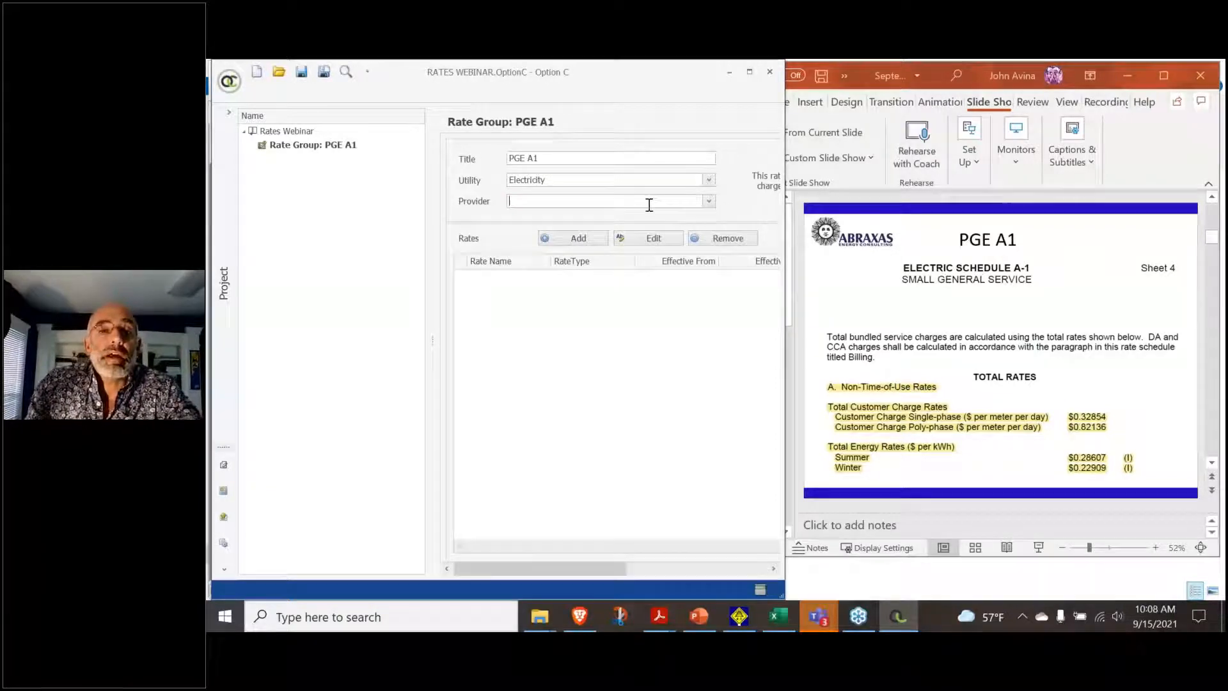
type("PGE")
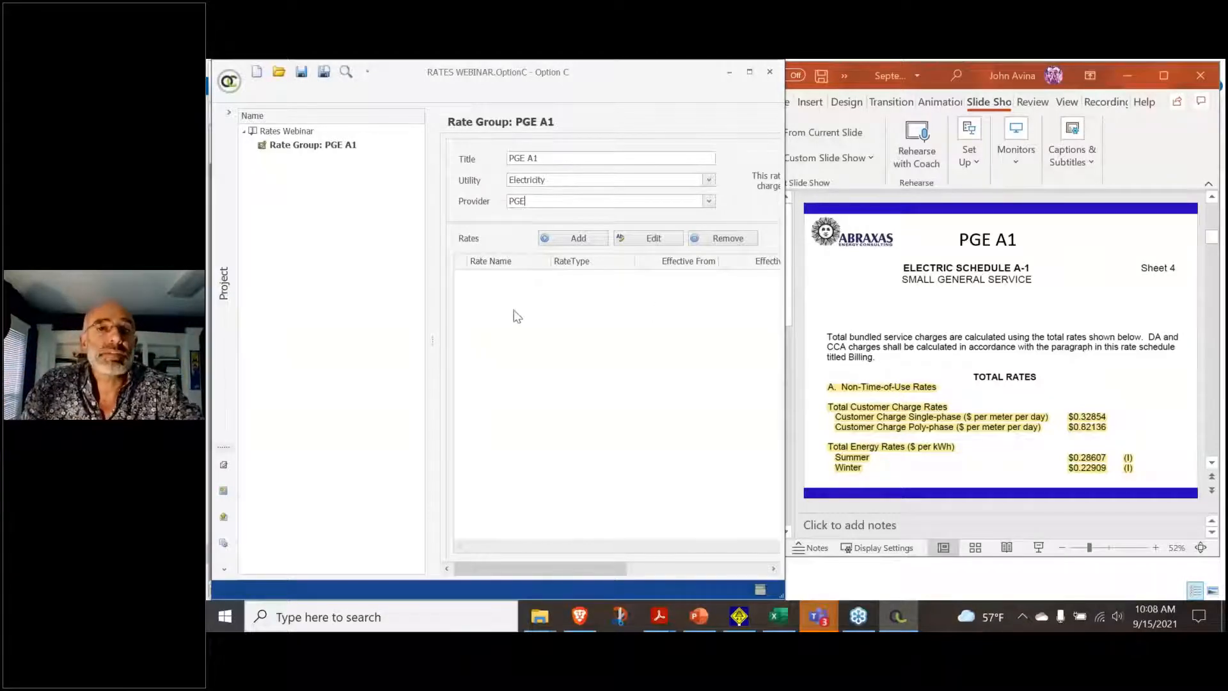
left_click(545, 298)
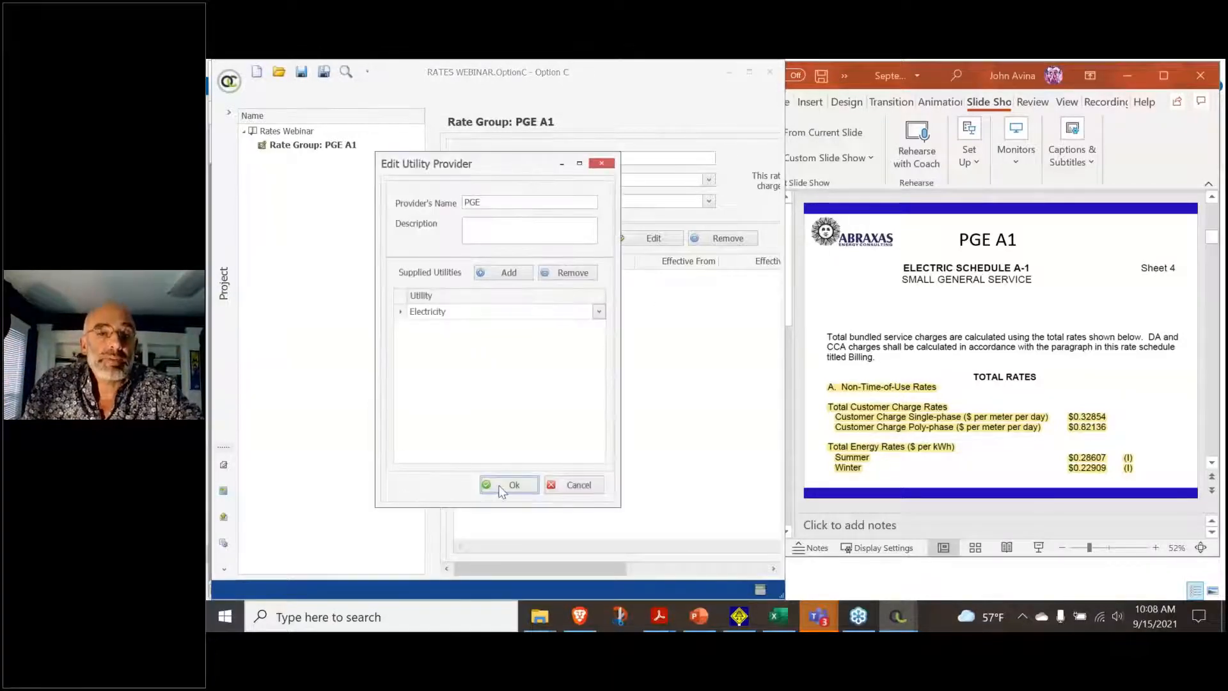
left_click(502, 487)
Add a rate named A1 to the PGE A1 group and set its type to Complicated (many charge items of different types)
left_click(554, 238)
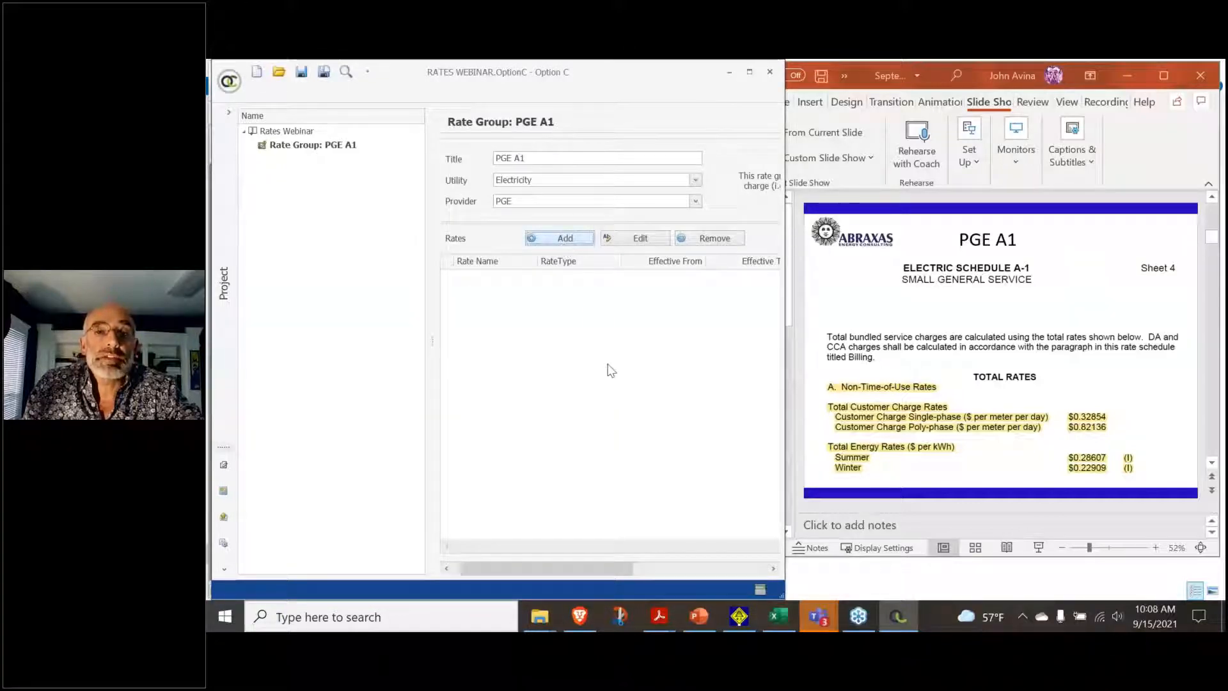
left_click_drag(635, 237, 525, 224)
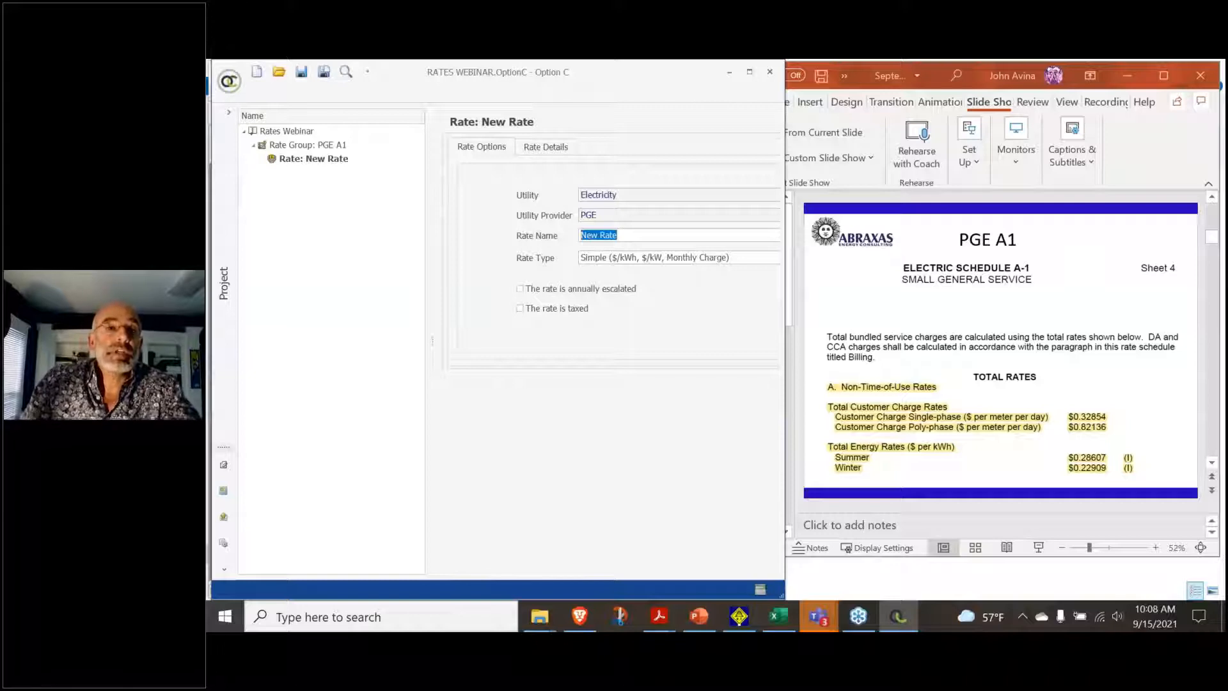
type("A1")
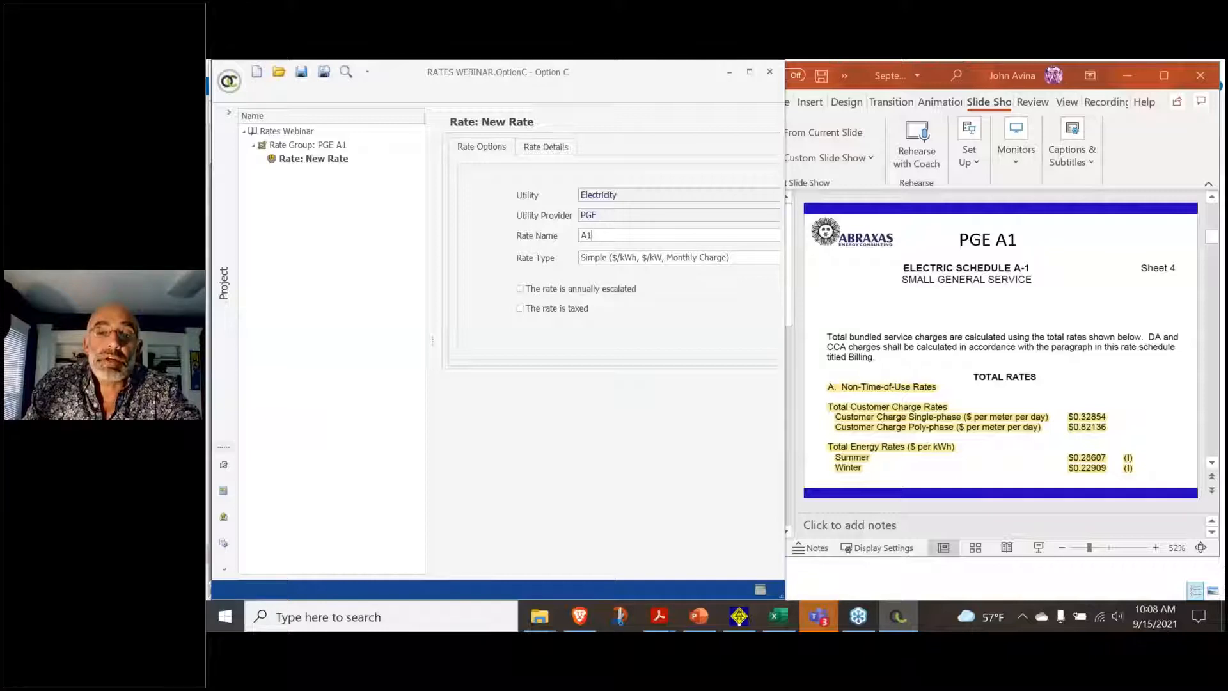
left_click_drag(787, 352, 841, 347)
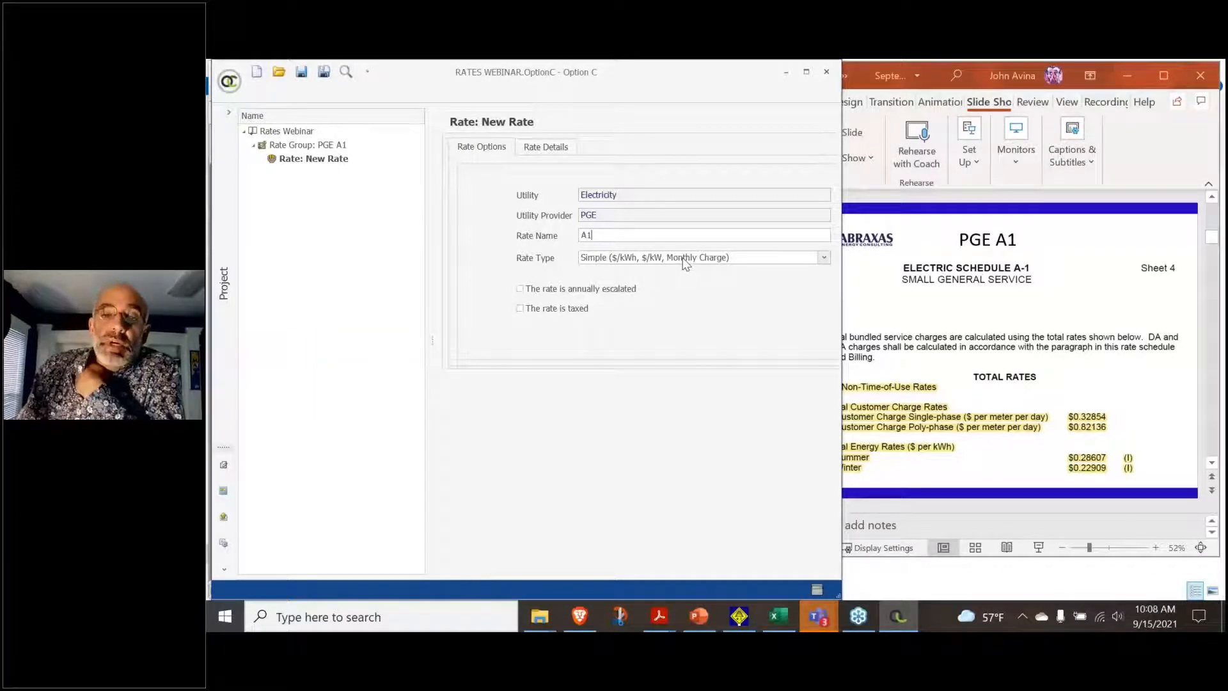
left_click(708, 258)
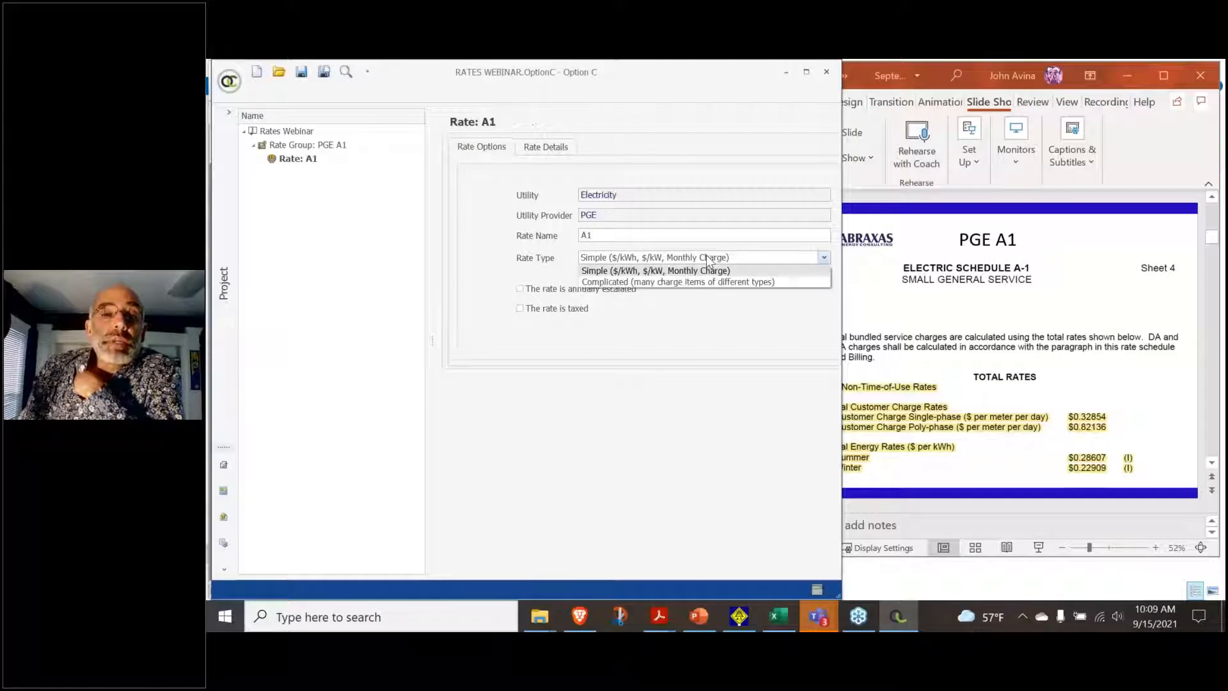
left_click(678, 282)
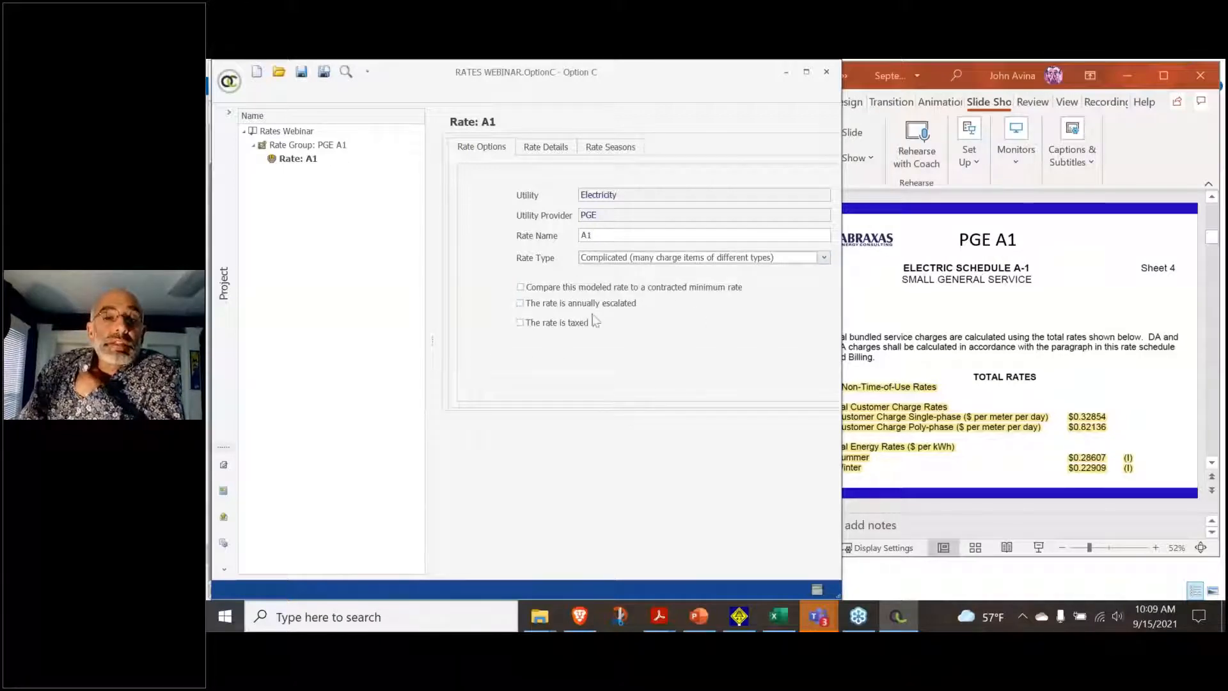
Enable a second season for the A1 rate, with Summer starting May 1 and Winter starting November 1
left_click(611, 147)
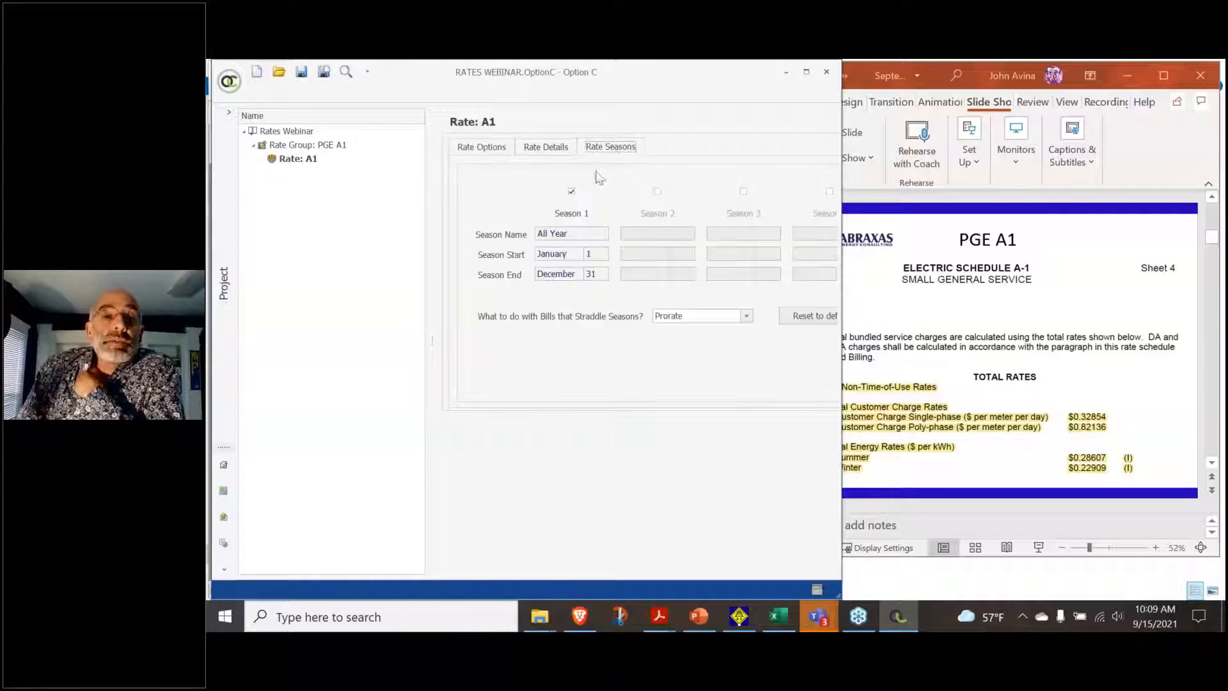
left_click(658, 191)
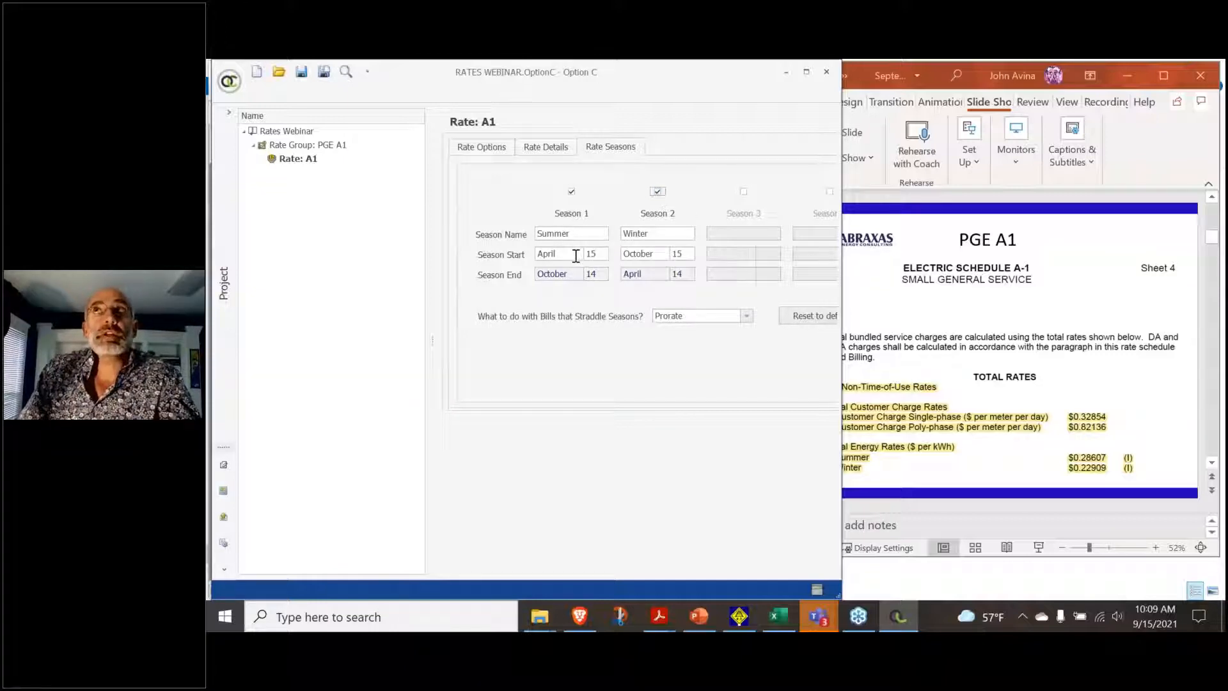
left_click(573, 255)
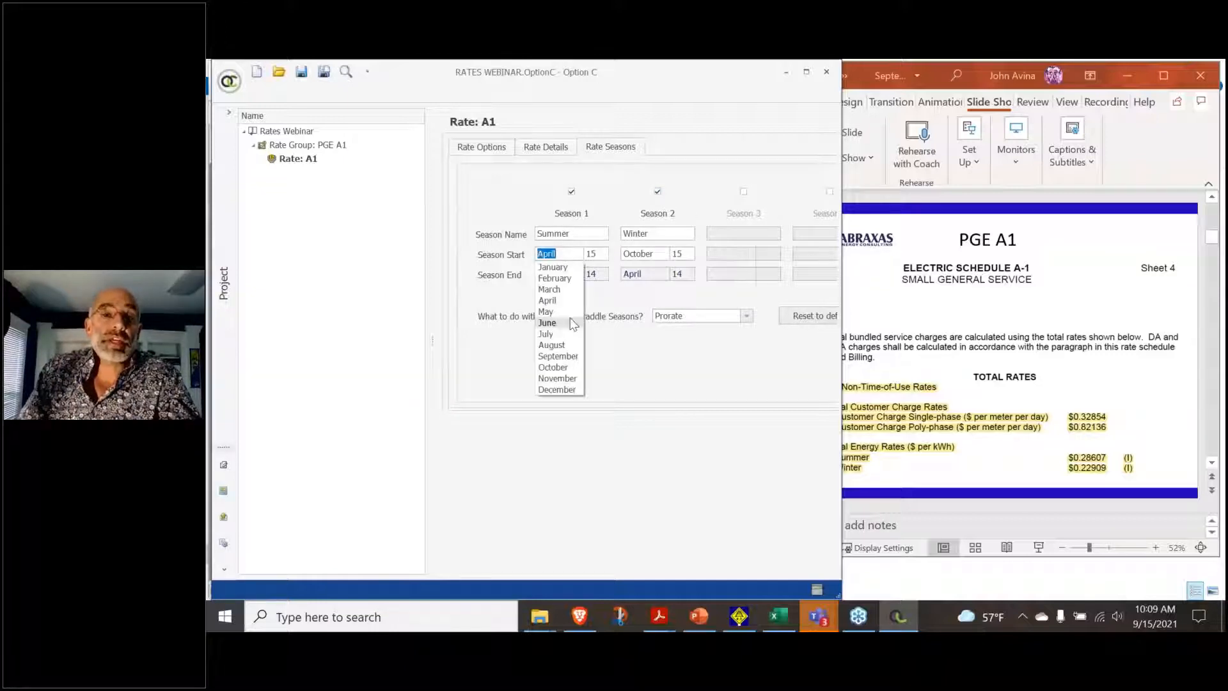
left_click(550, 307)
type("1")
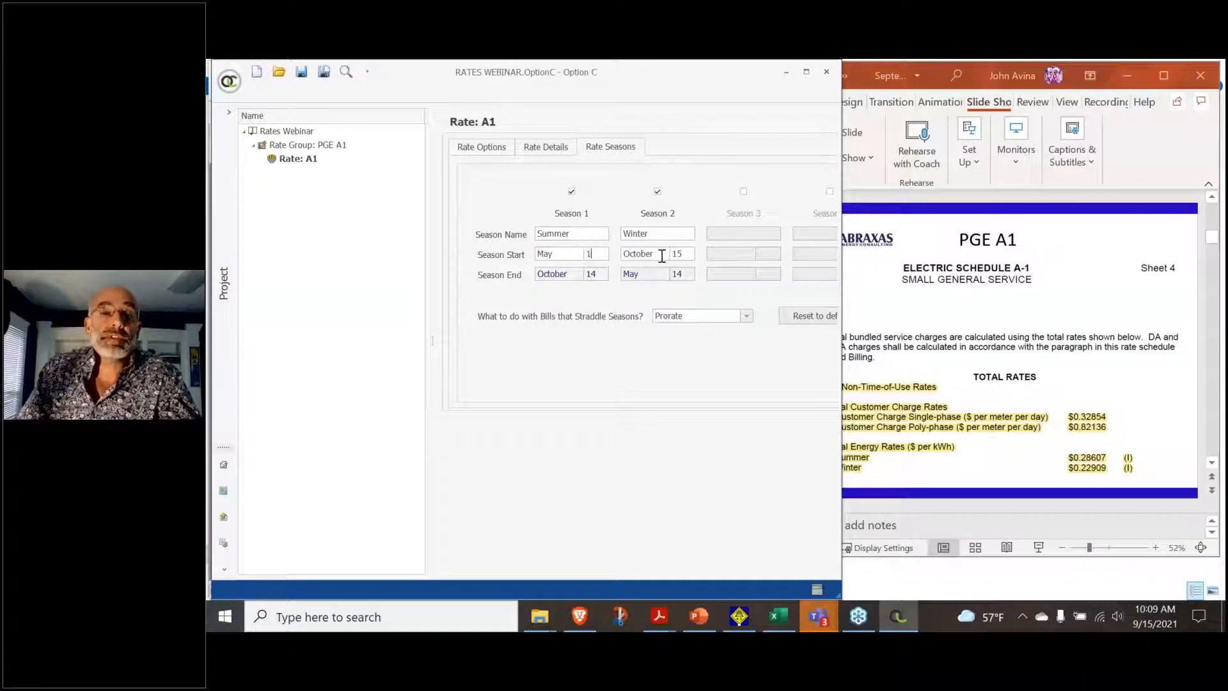
left_click(662, 254)
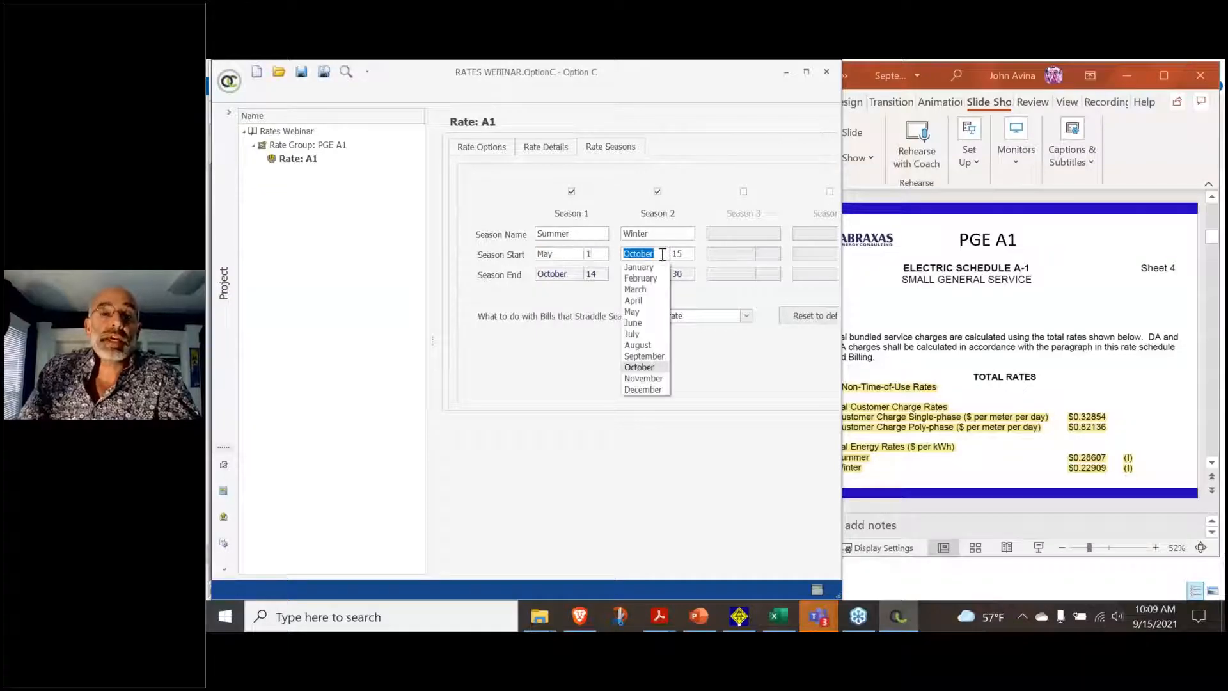
left_click(643, 378)
type("1")
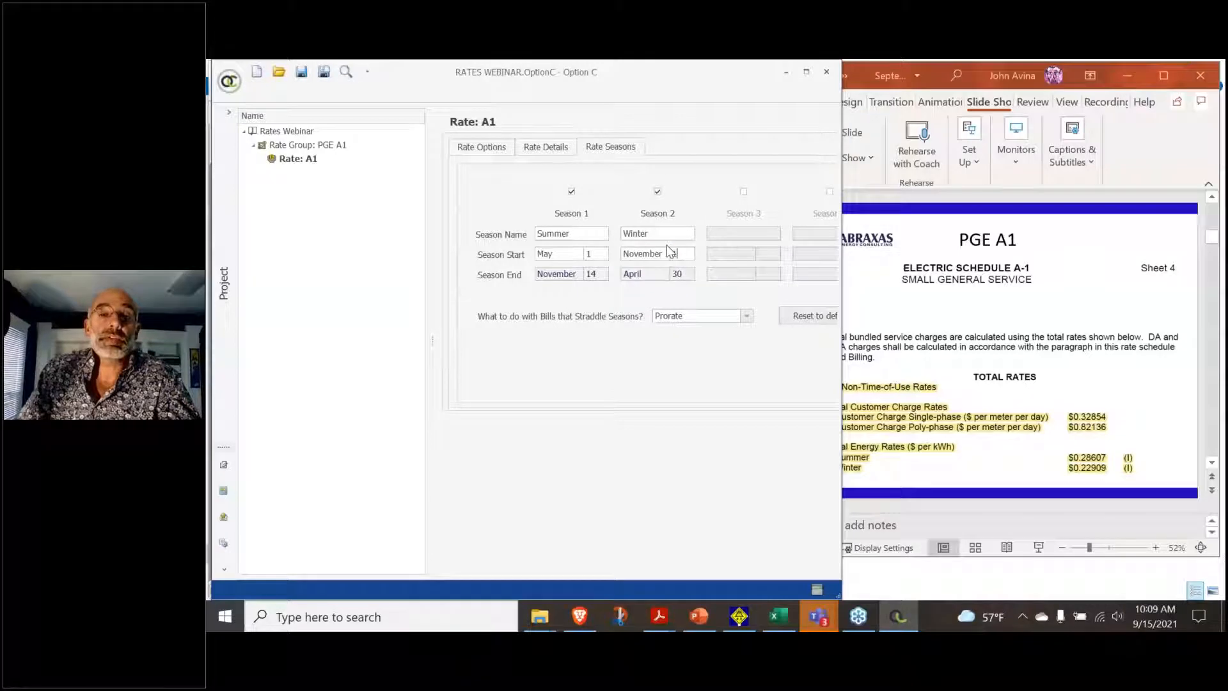
left_click(659, 234)
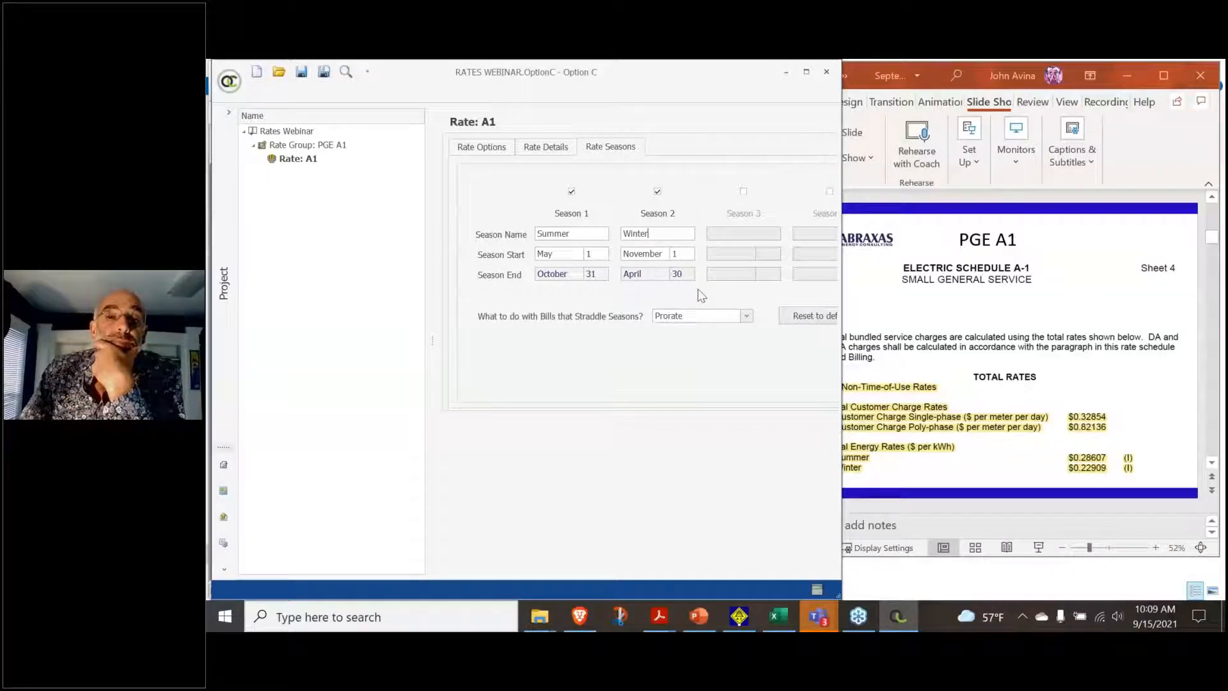
Add a consumption charge item named Smr kWh to the A1 rate and apply it to the Summer season
left_click(546, 148)
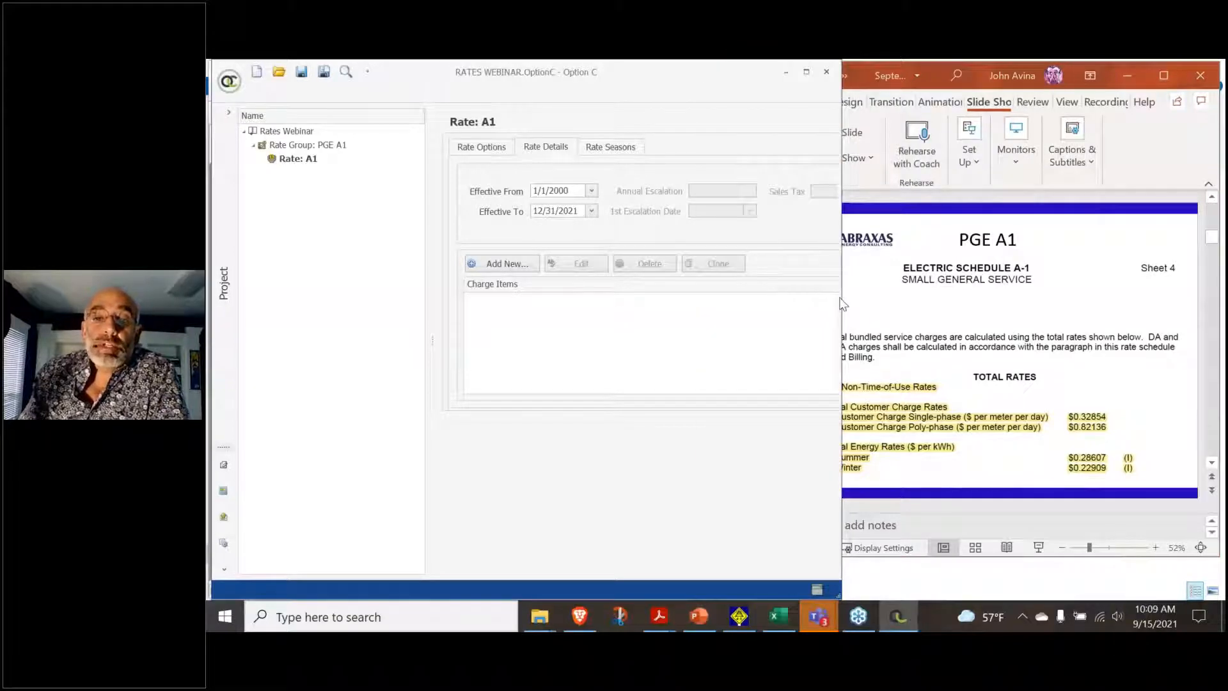
left_click_drag(841, 297, 778, 307)
left_click(511, 267)
left_click(543, 288)
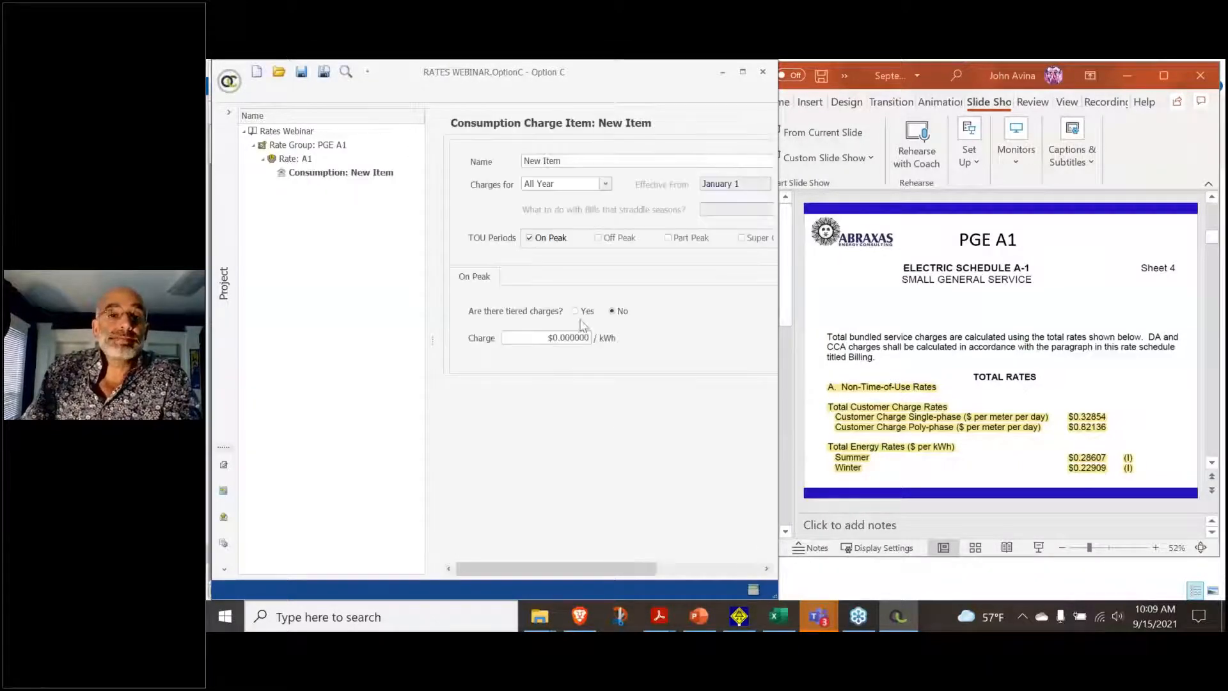
left_click_drag(568, 161, 441, 171)
type("Smr kWh")
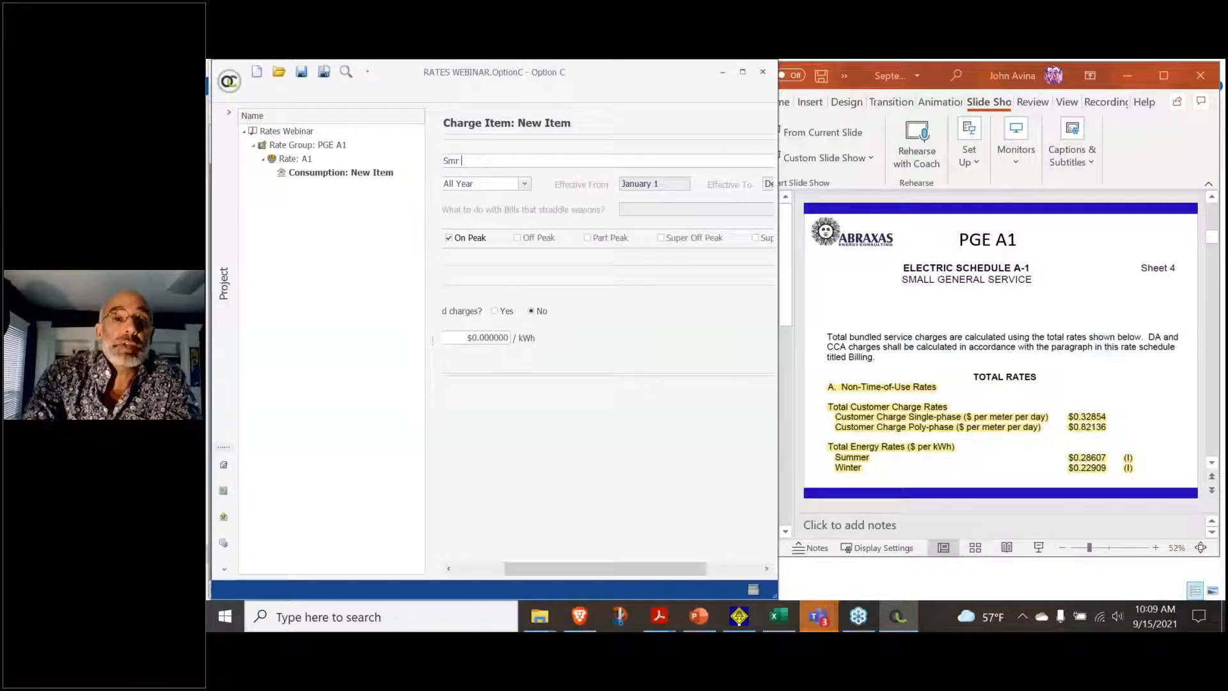
left_click(526, 183)
left_click(526, 184)
left_click(497, 211)
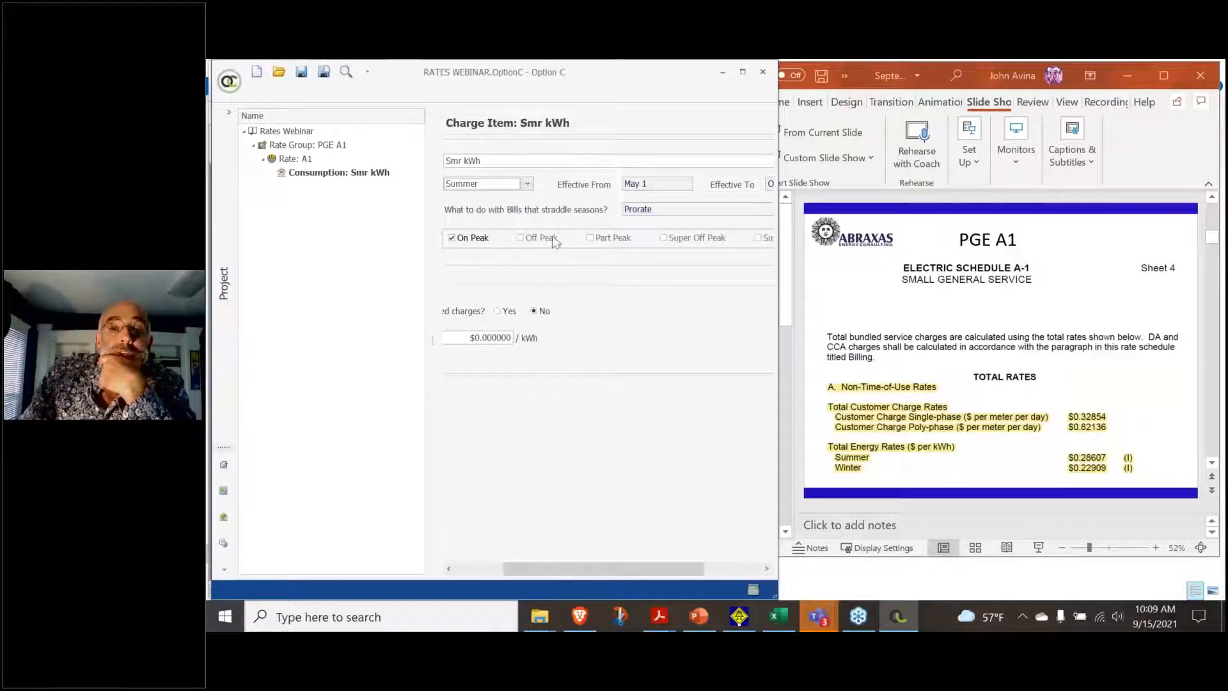
Set the Smr kWh consumption charge to $0.28607 per kWh
left_click(456, 338)
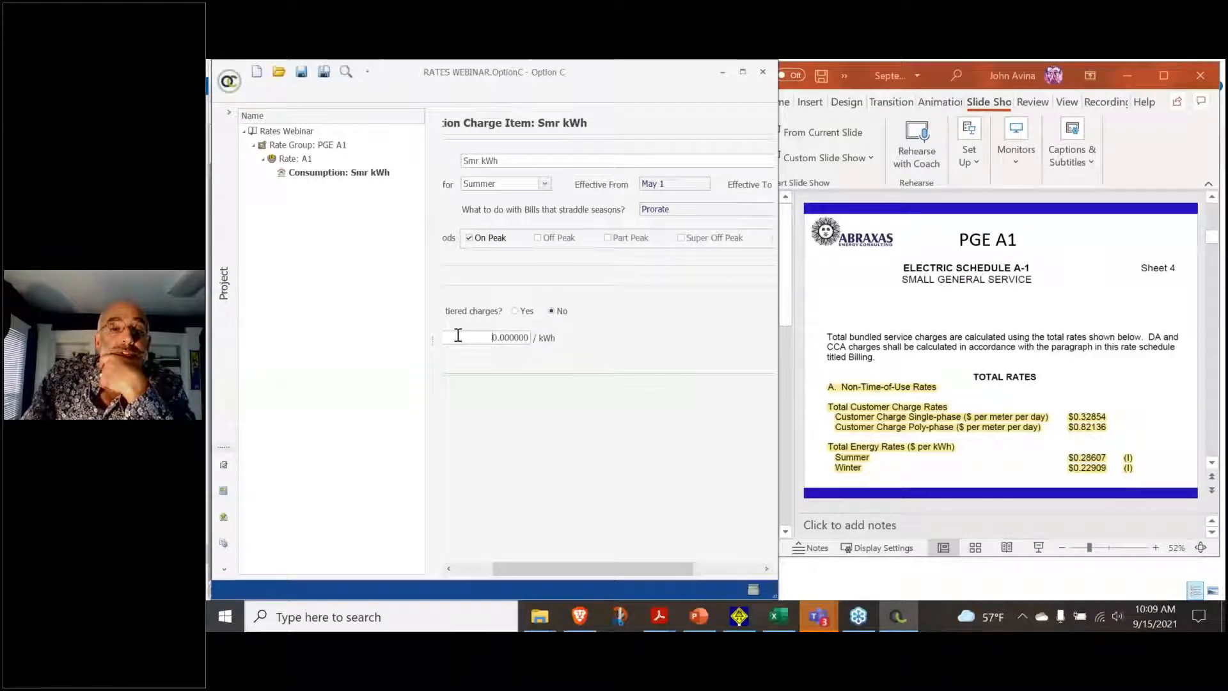
left_click_drag(481, 337, 565, 339)
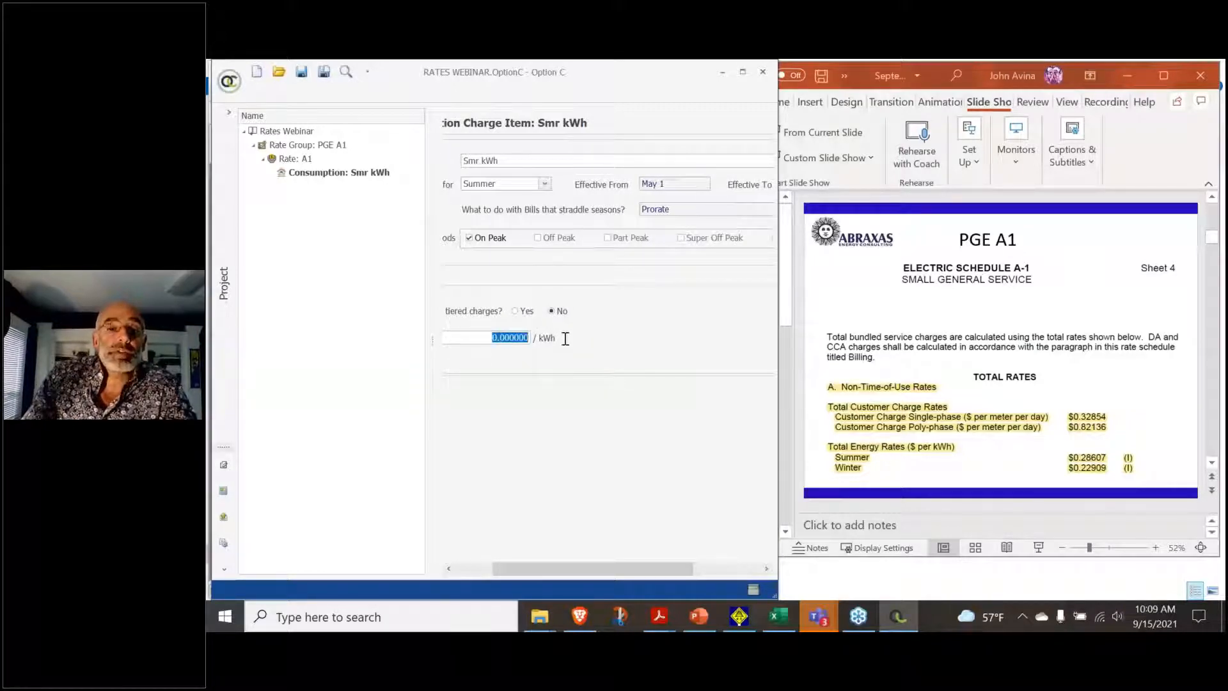
type("0")
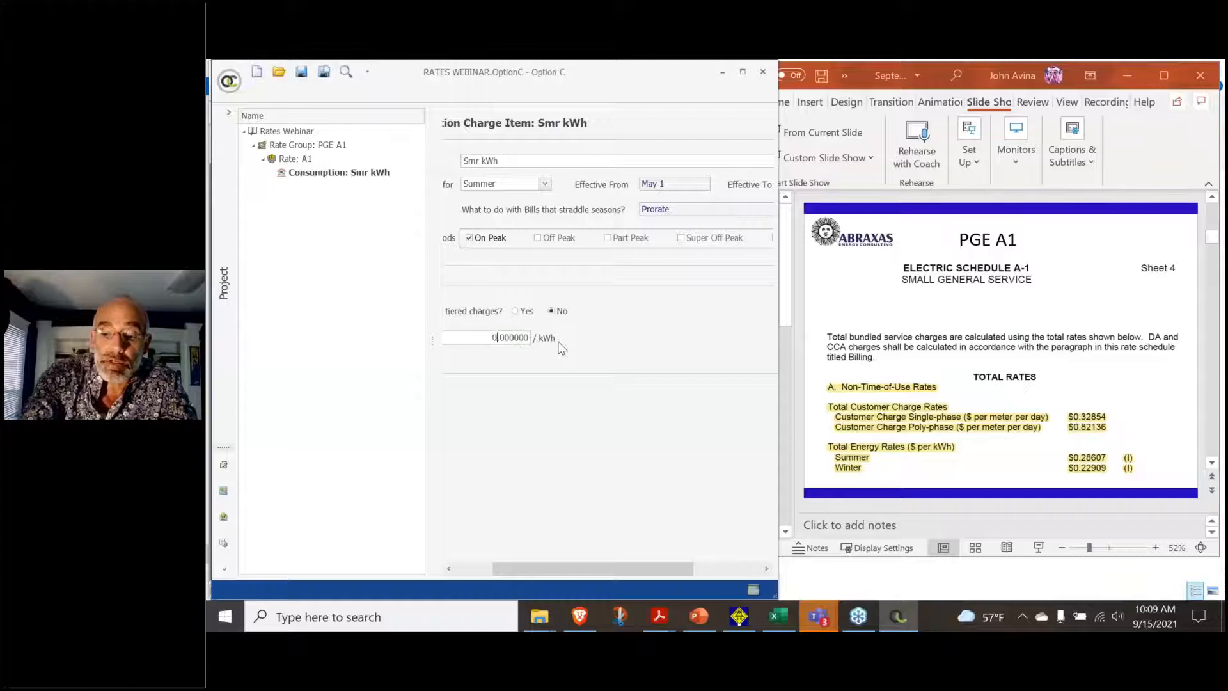
type(".28607")
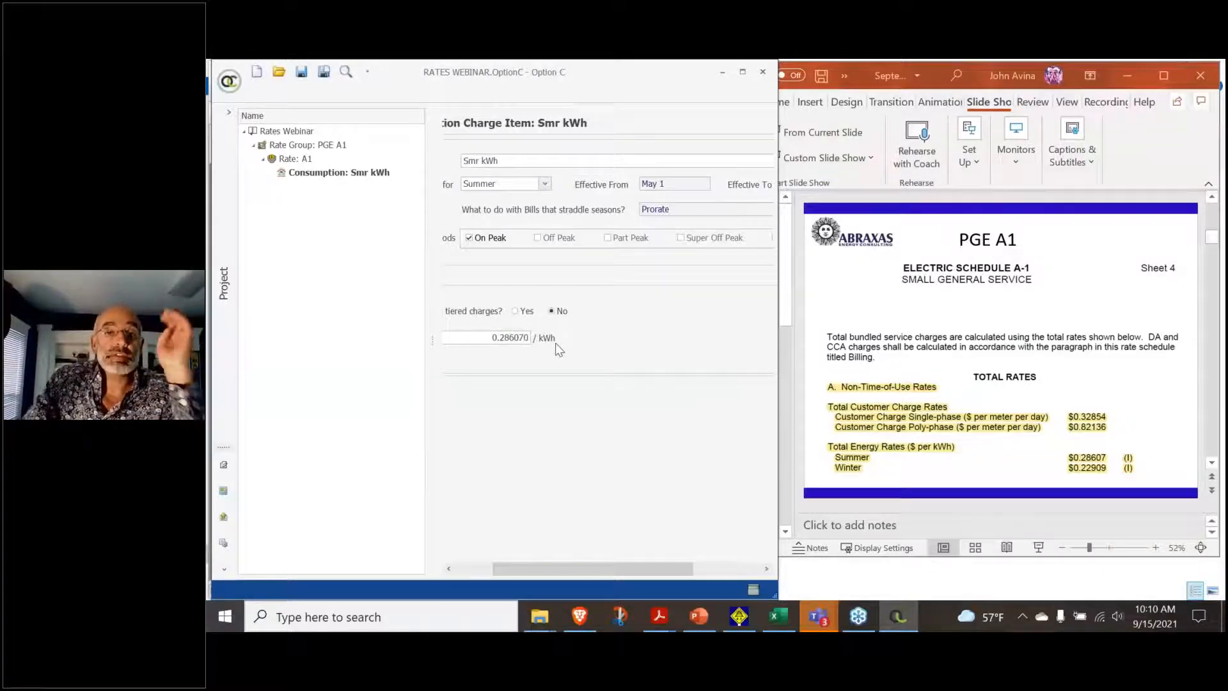
left_click(523, 161)
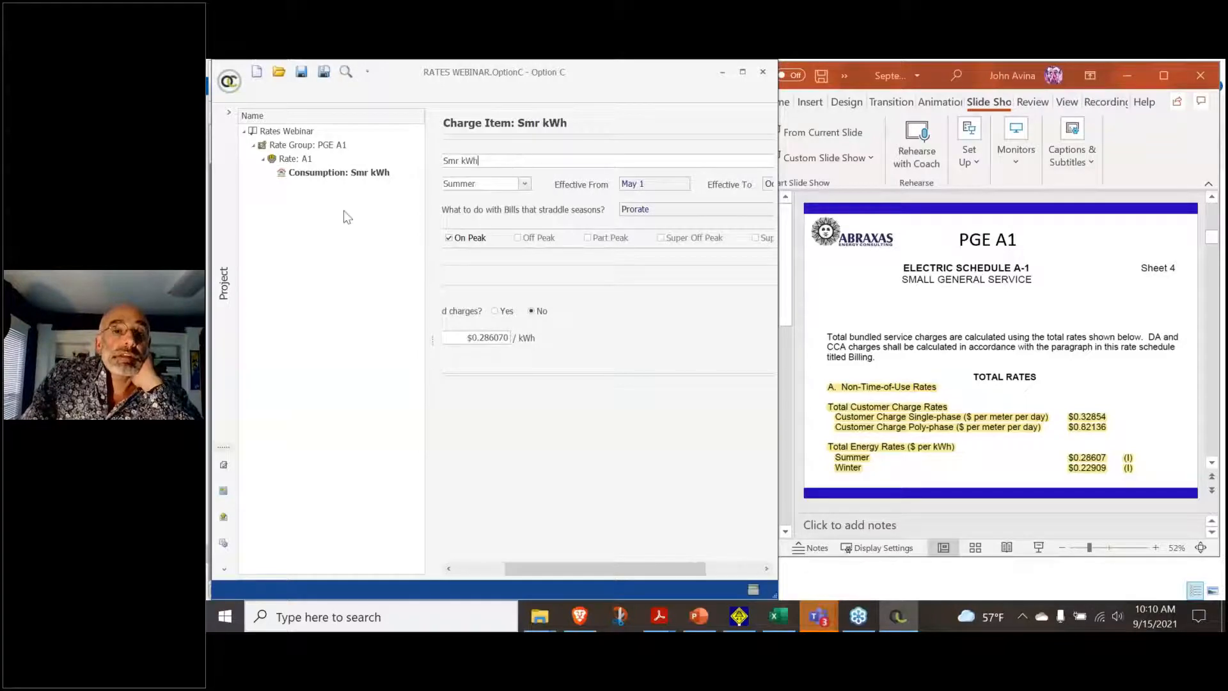
Add another consumption charge item to the A1 rate and name it Wtr kWh
right_click(300, 160)
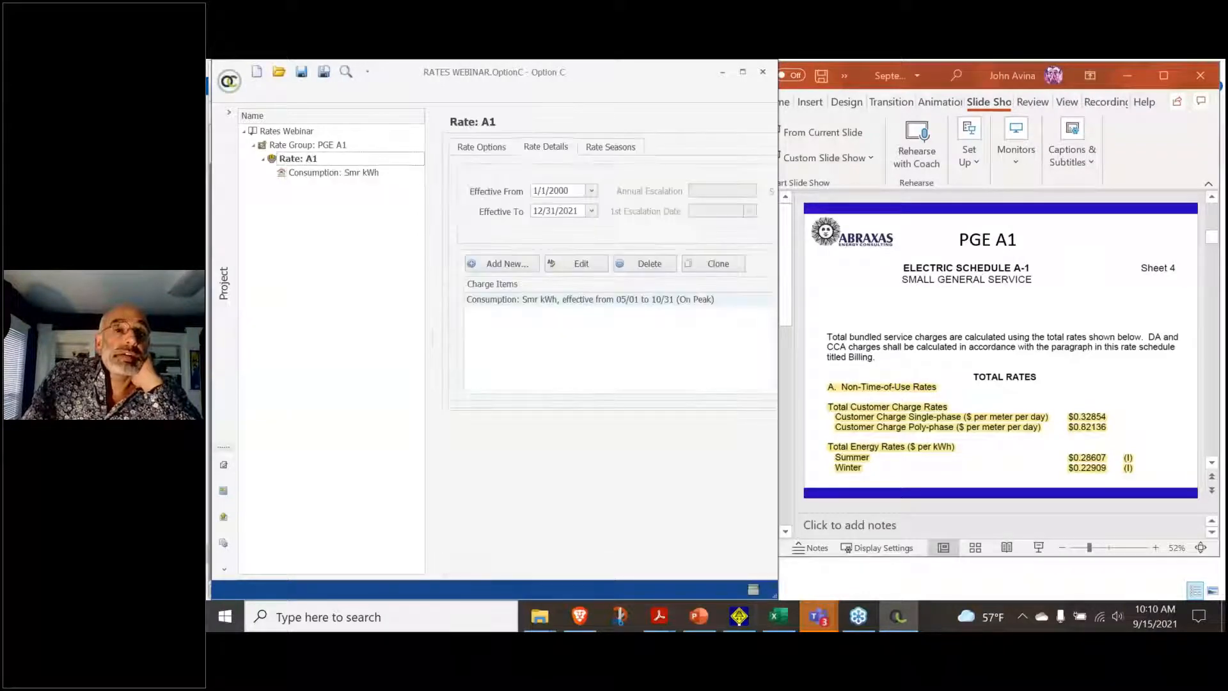
left_click(333, 171)
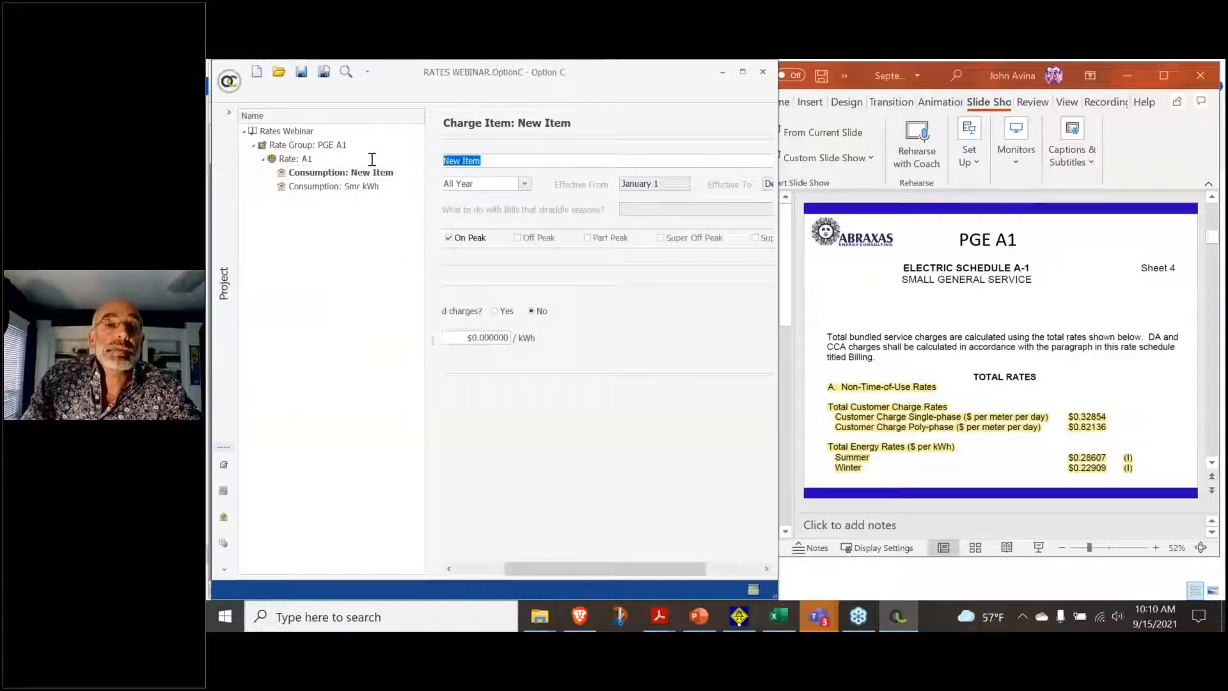
key("ctrl+a")
type("Wtr kWH")
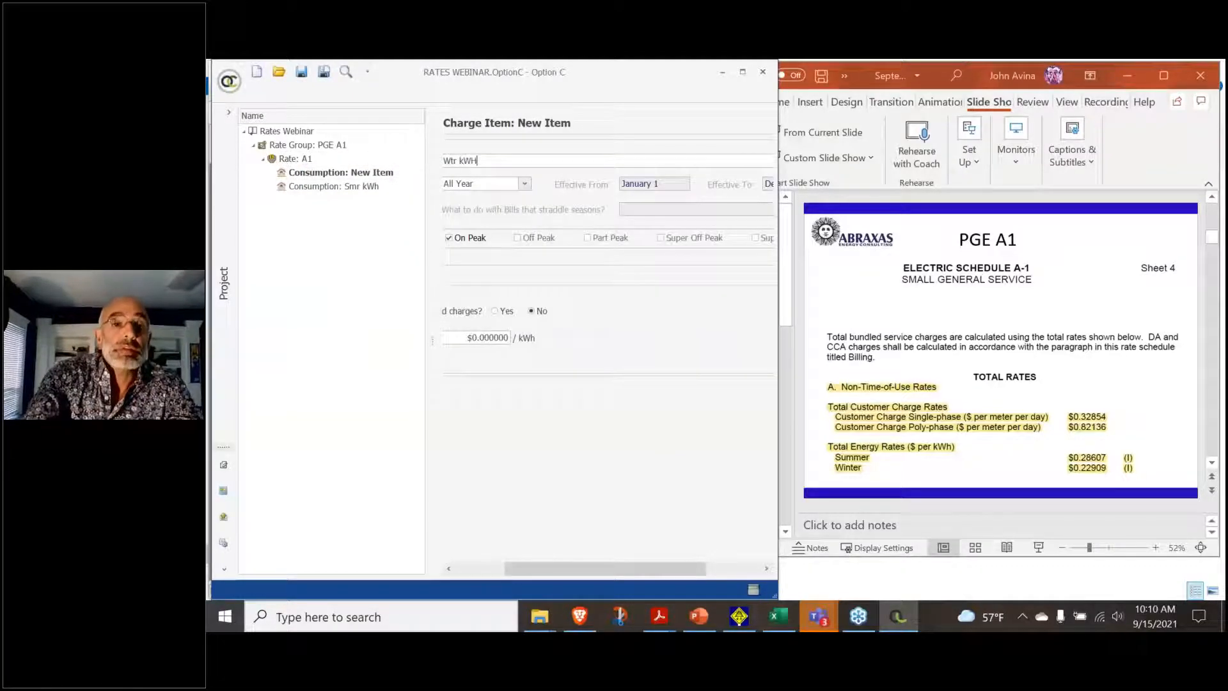
key("BackSpace")
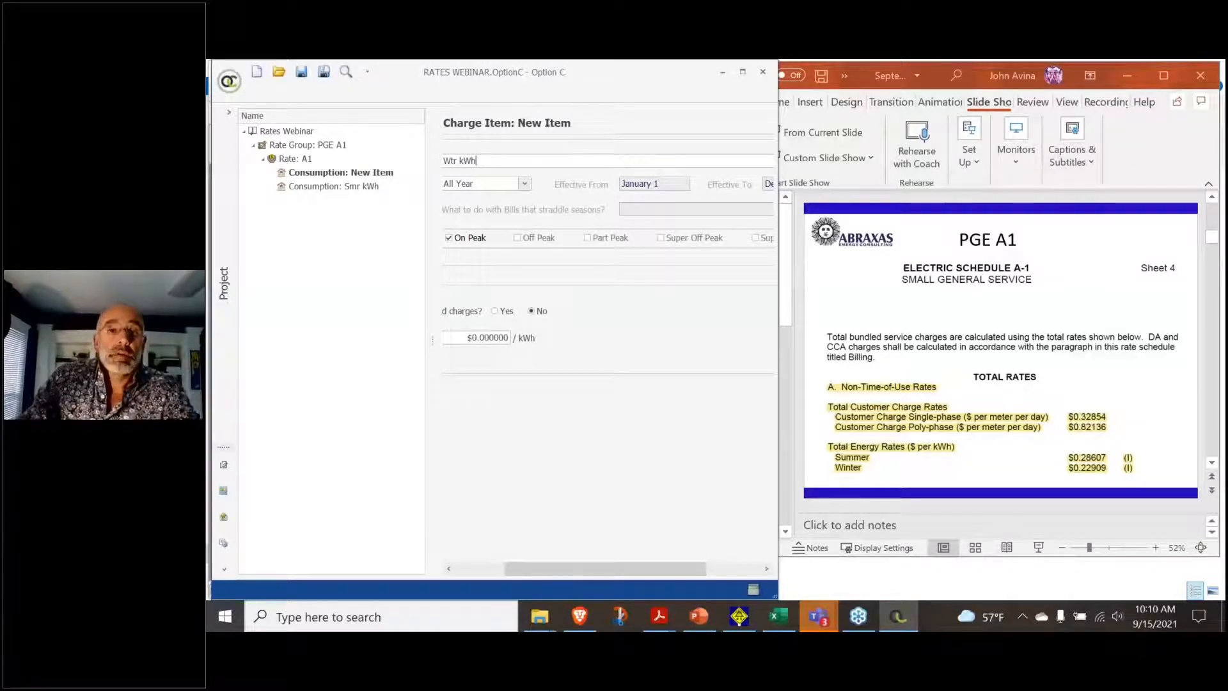
key("Return")
Apply the Wtr kWh charge to the Winter season and set it to $0.22909 per kWh
left_click(527, 185)
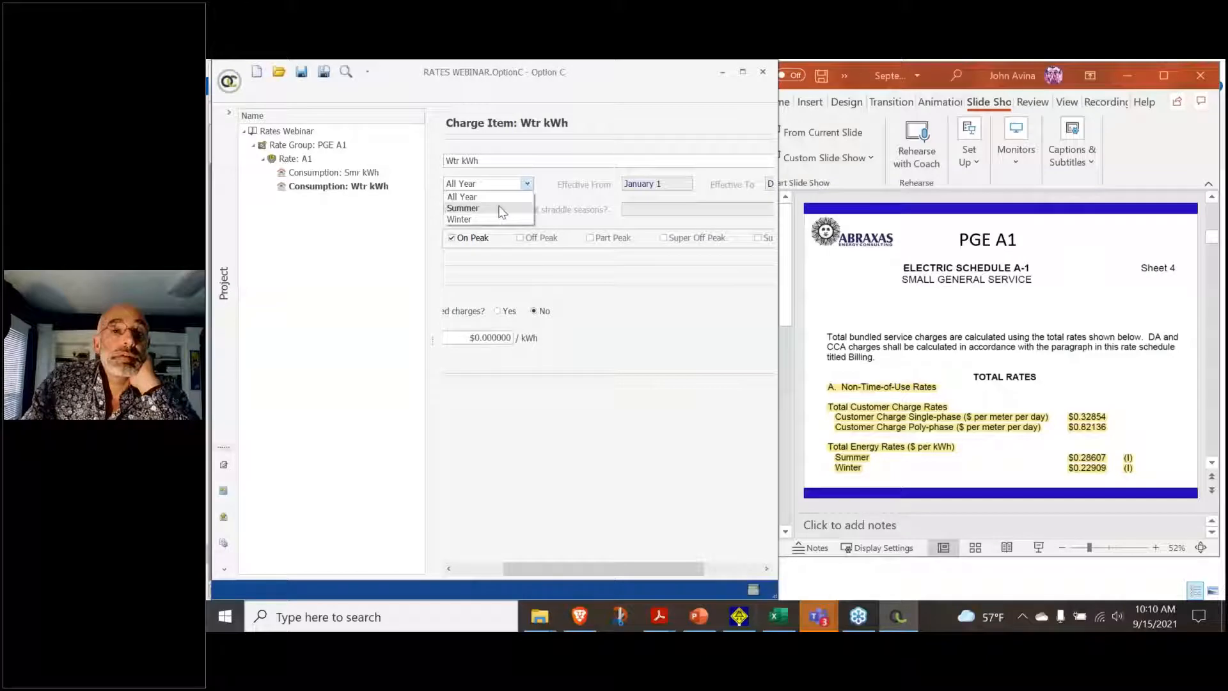
left_click(473, 214)
left_click(464, 337)
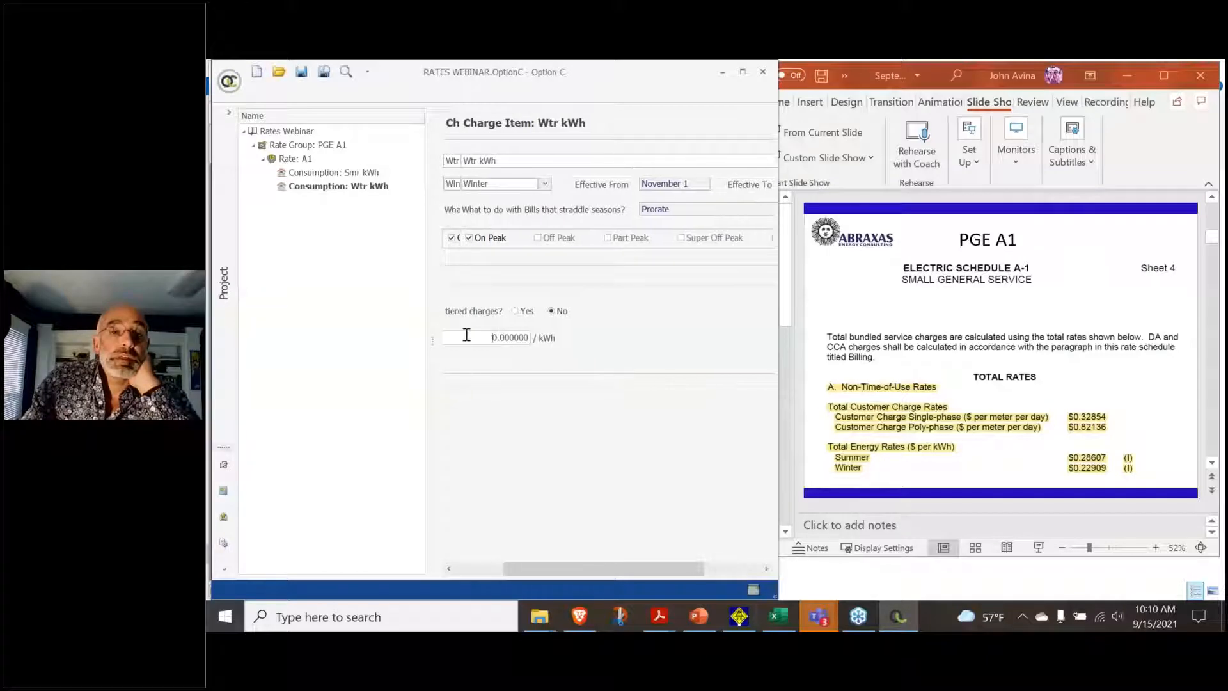
type("0.22909")
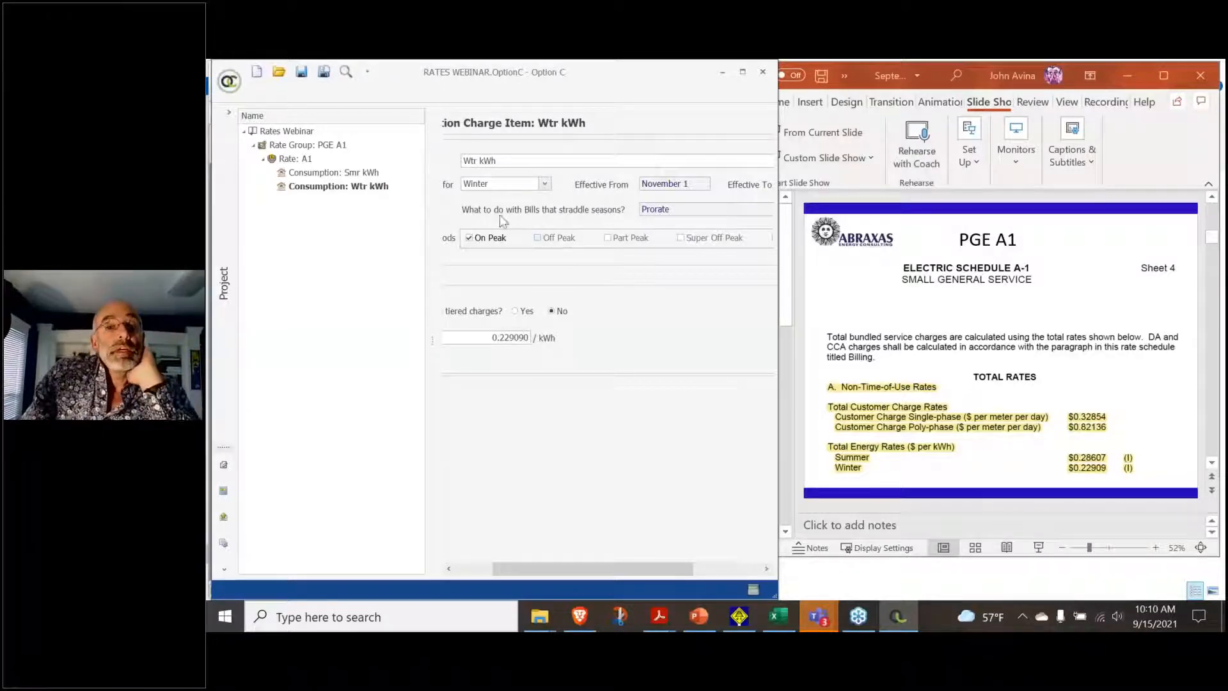
left_click(295, 185)
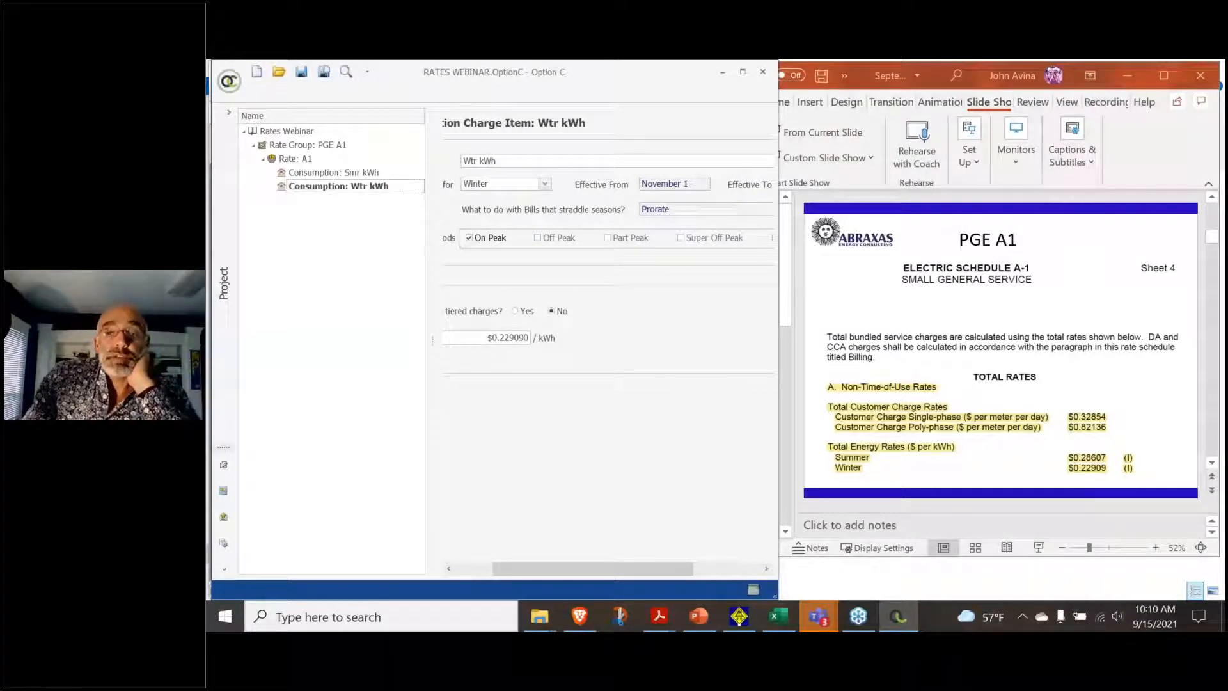
Add a Max-Min-Monthly item to the A1 rate and enable an all-year daily charge of $0.32854
left_click(296, 159)
right_click(294, 158)
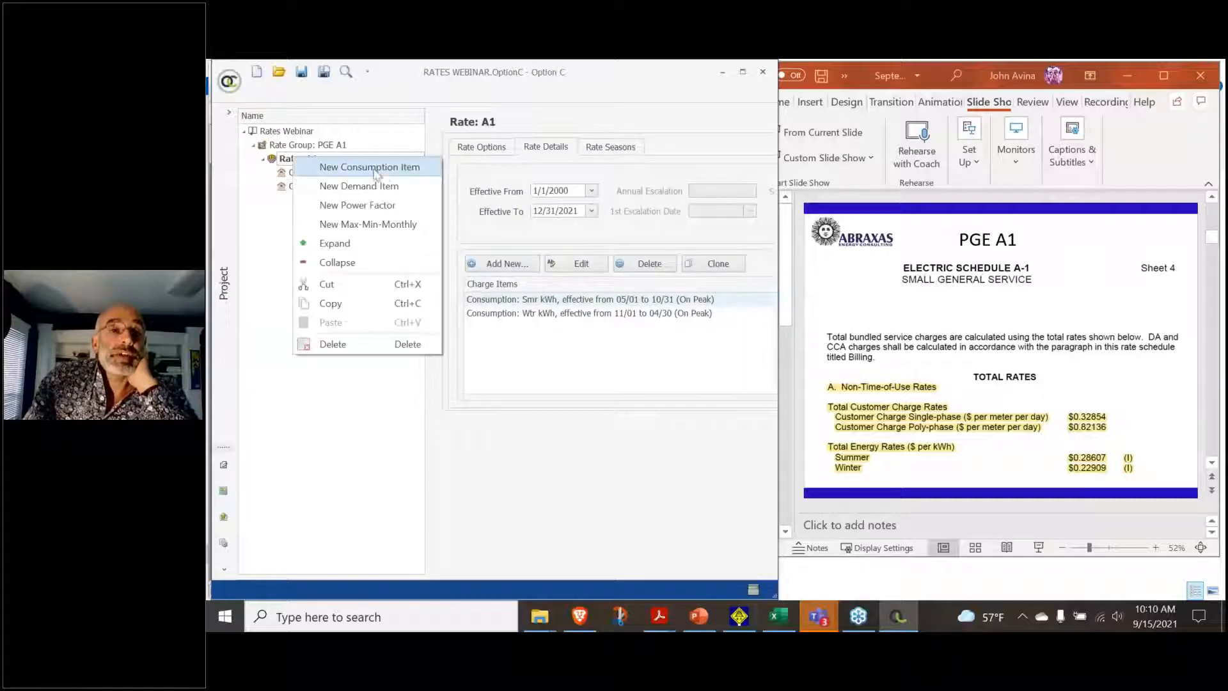
left_click(387, 225)
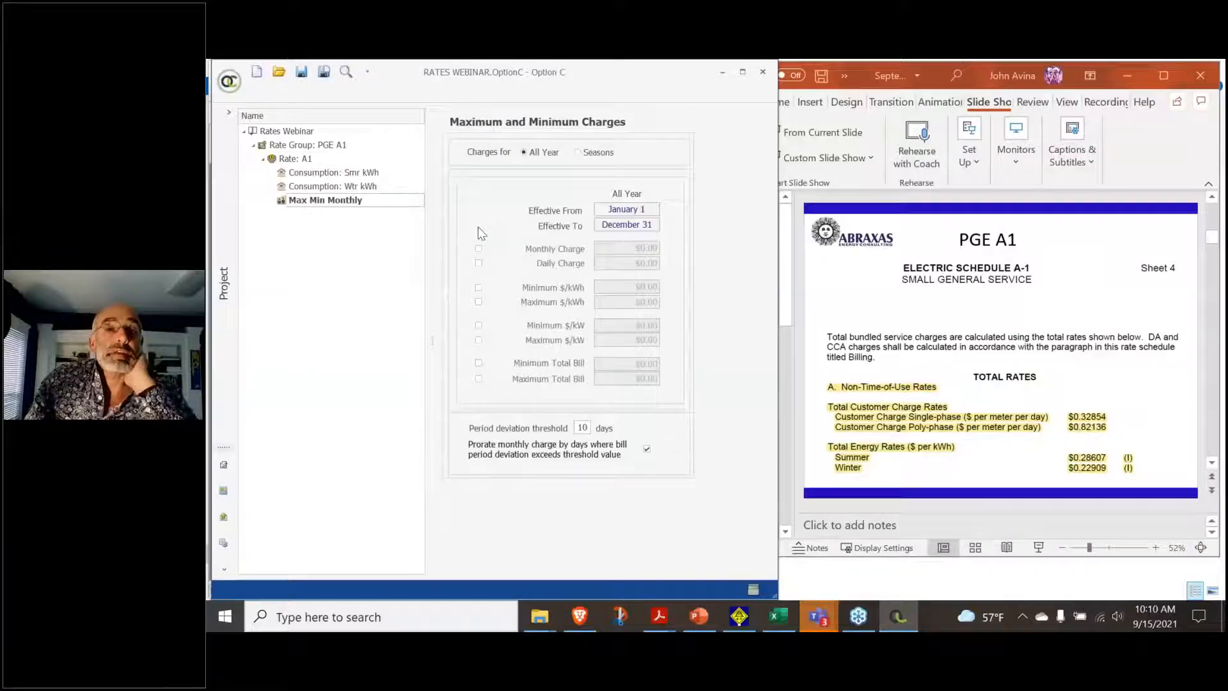
left_click(478, 263)
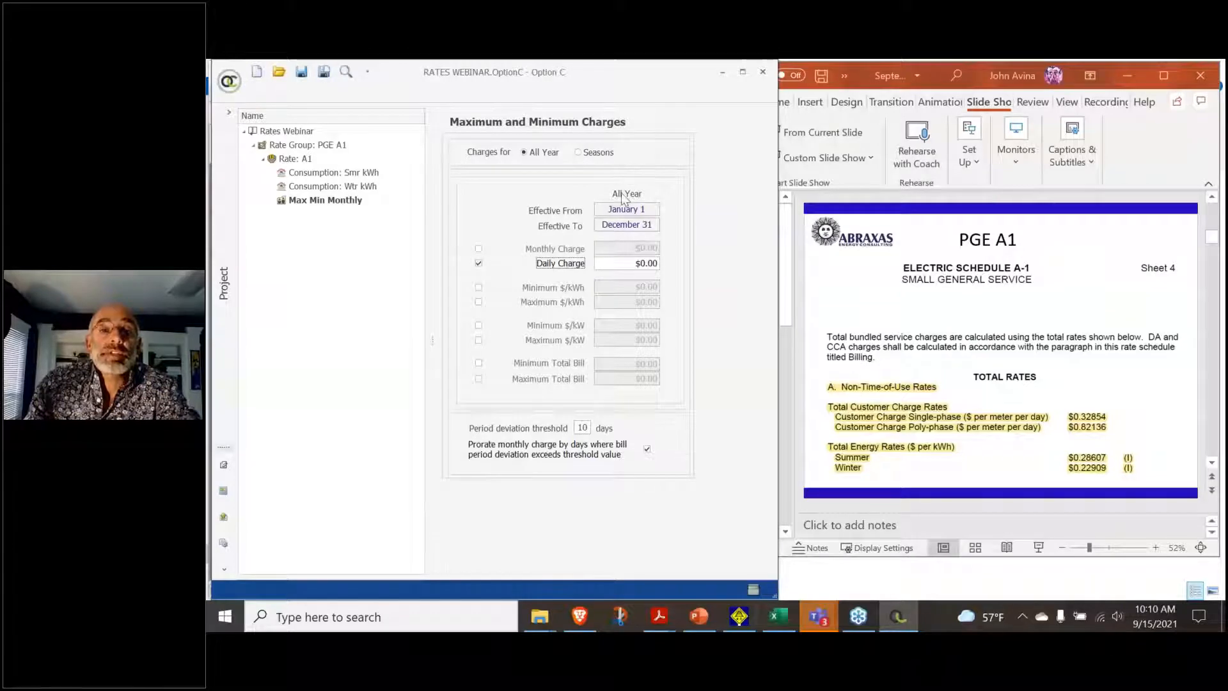
left_click(616, 262)
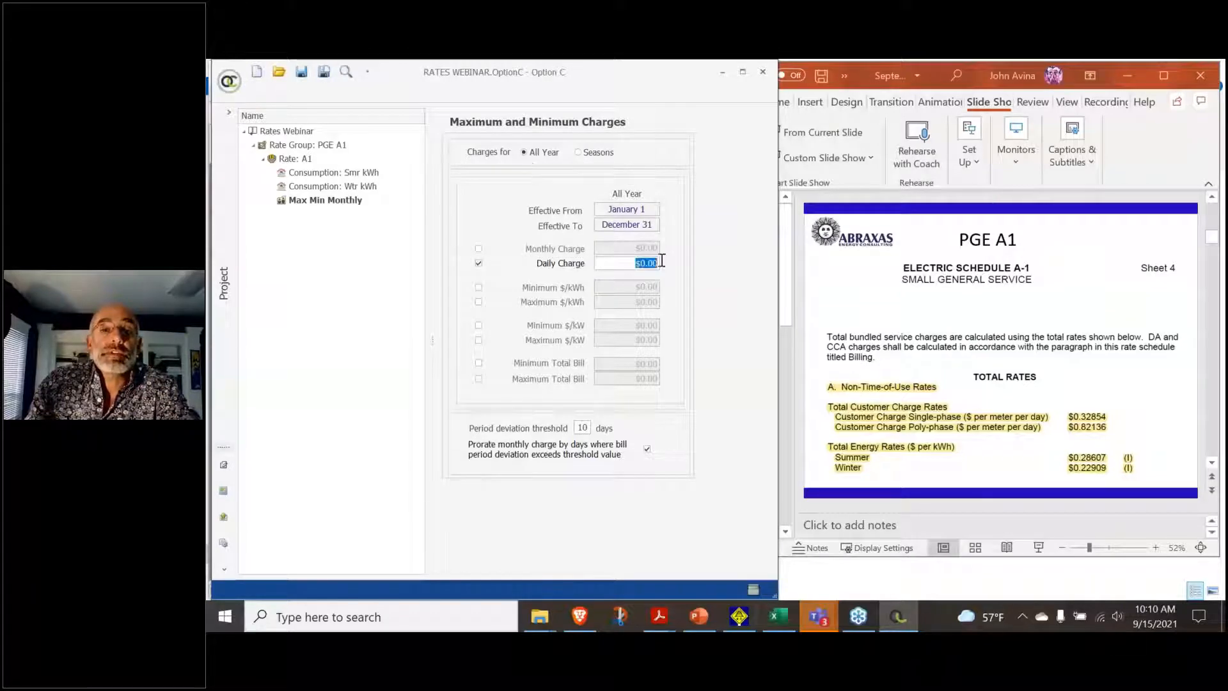
type("0.")
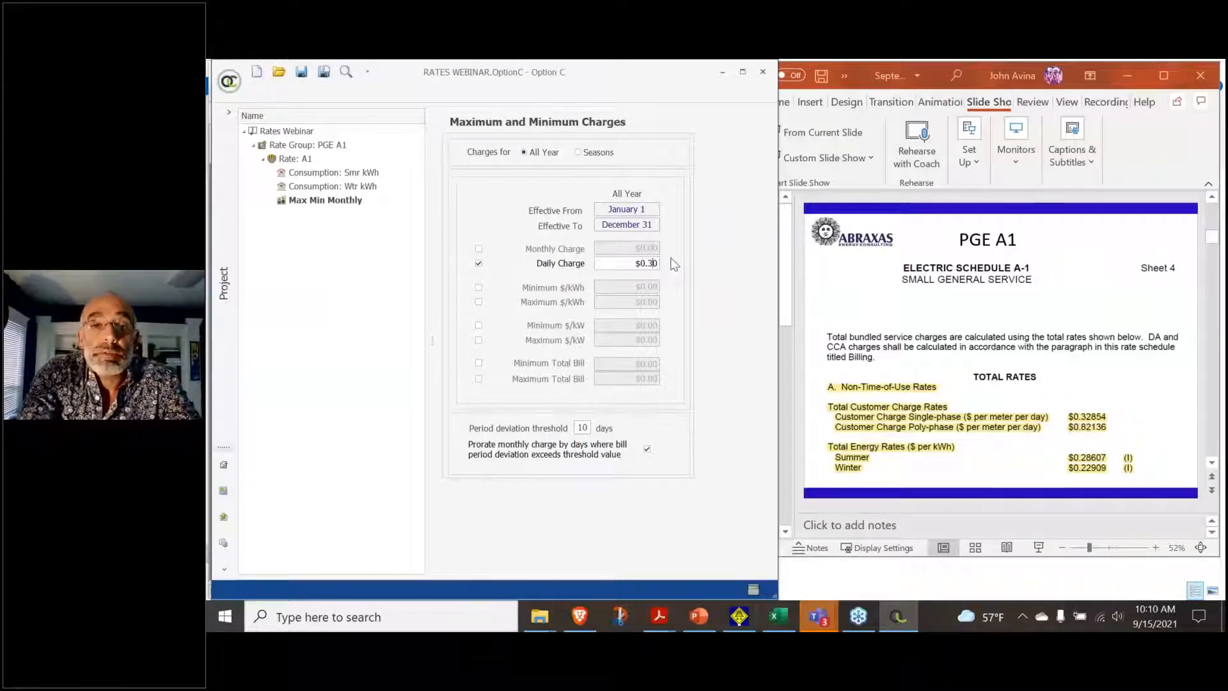
type("32854")
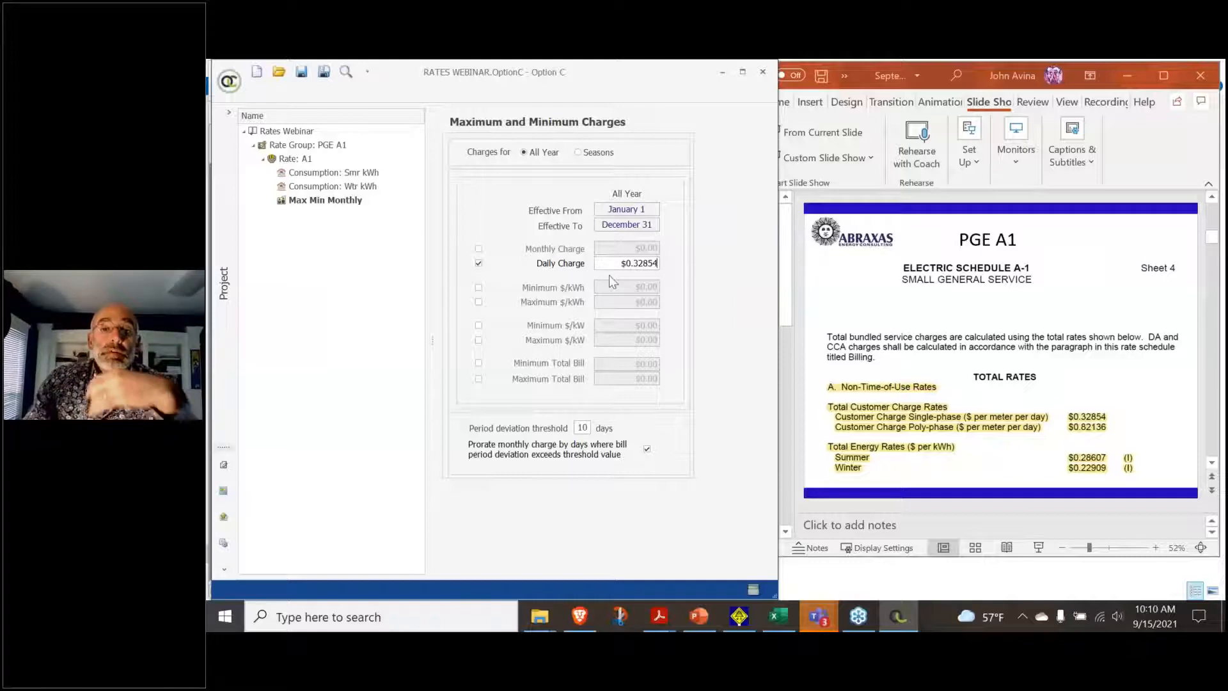
left_click(333, 173)
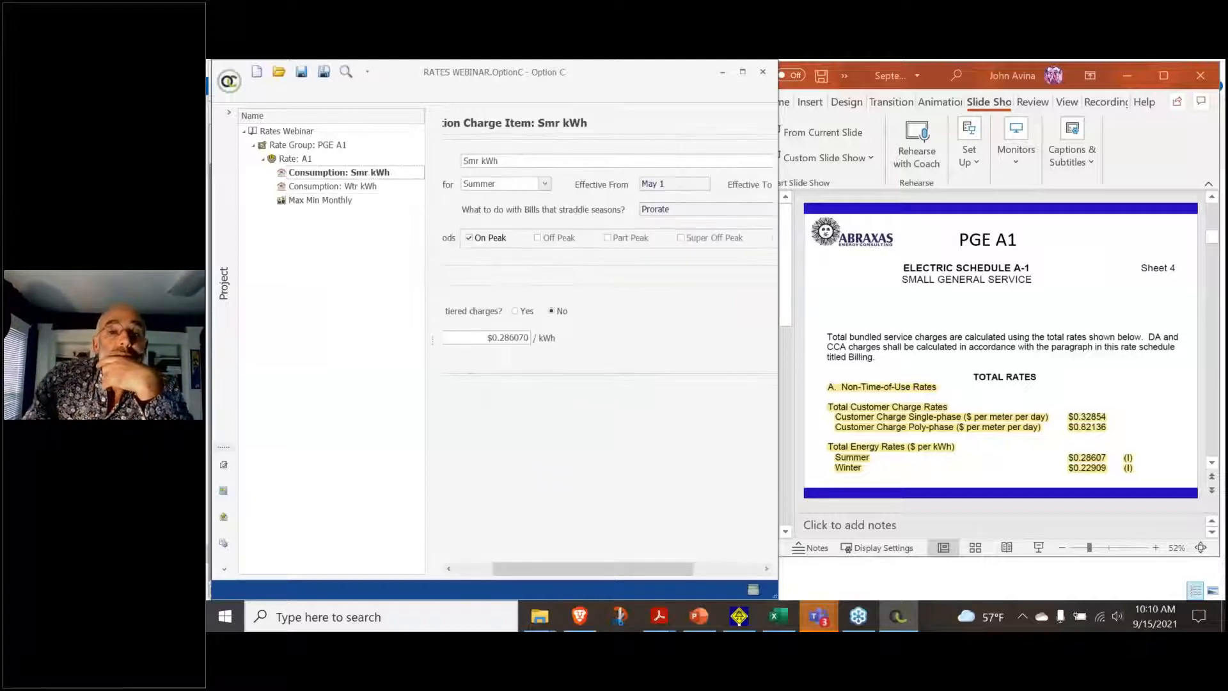
Set the PGE A1 meter's cost calculation method to Utility Rate Schedule and assign the PGE A1 rate group to it
left_click(224, 293)
left_click(266, 136)
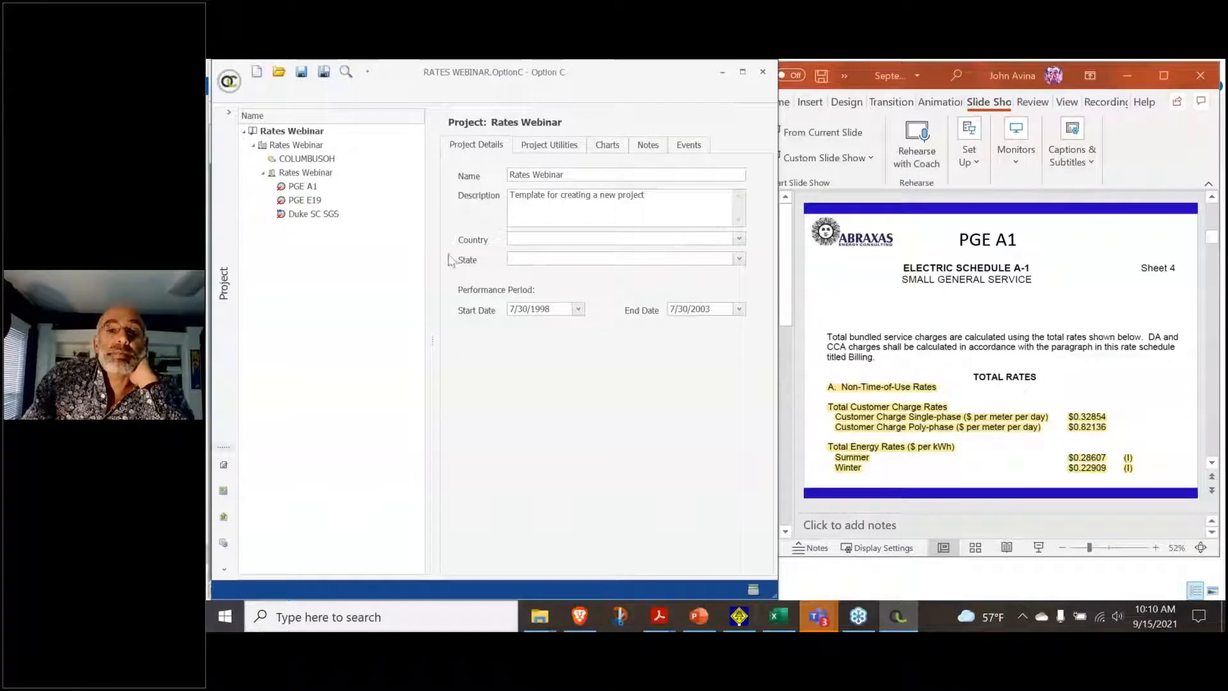
left_click(300, 188)
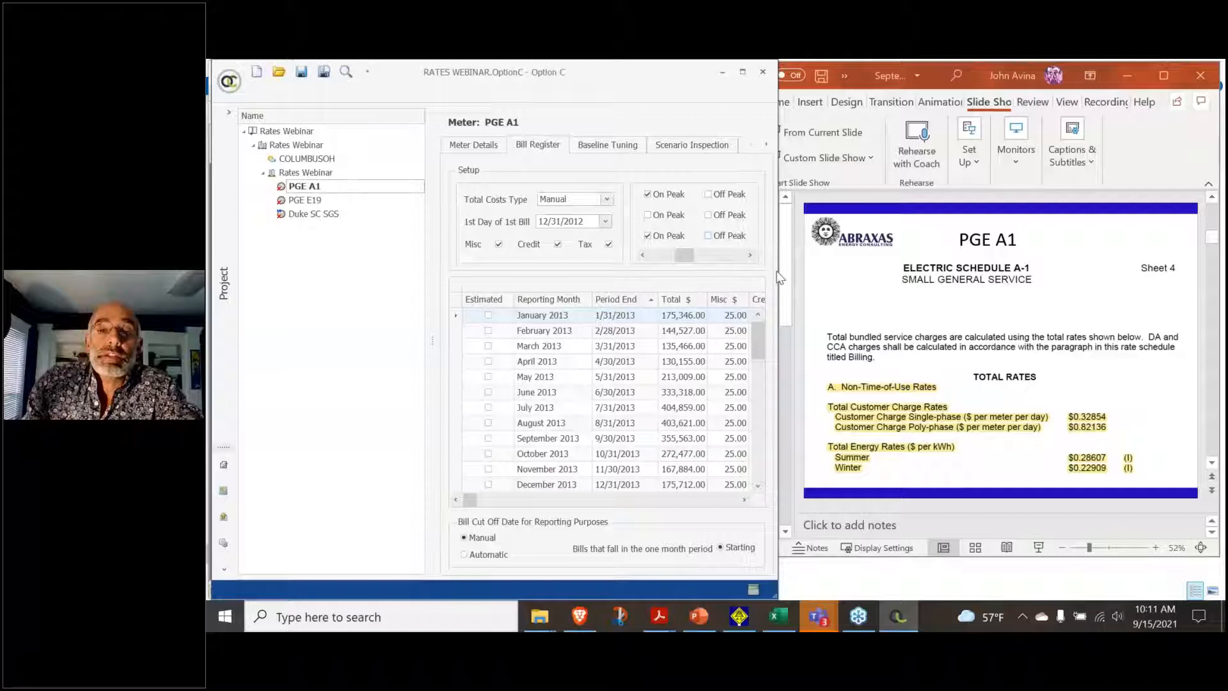
left_click(742, 73)
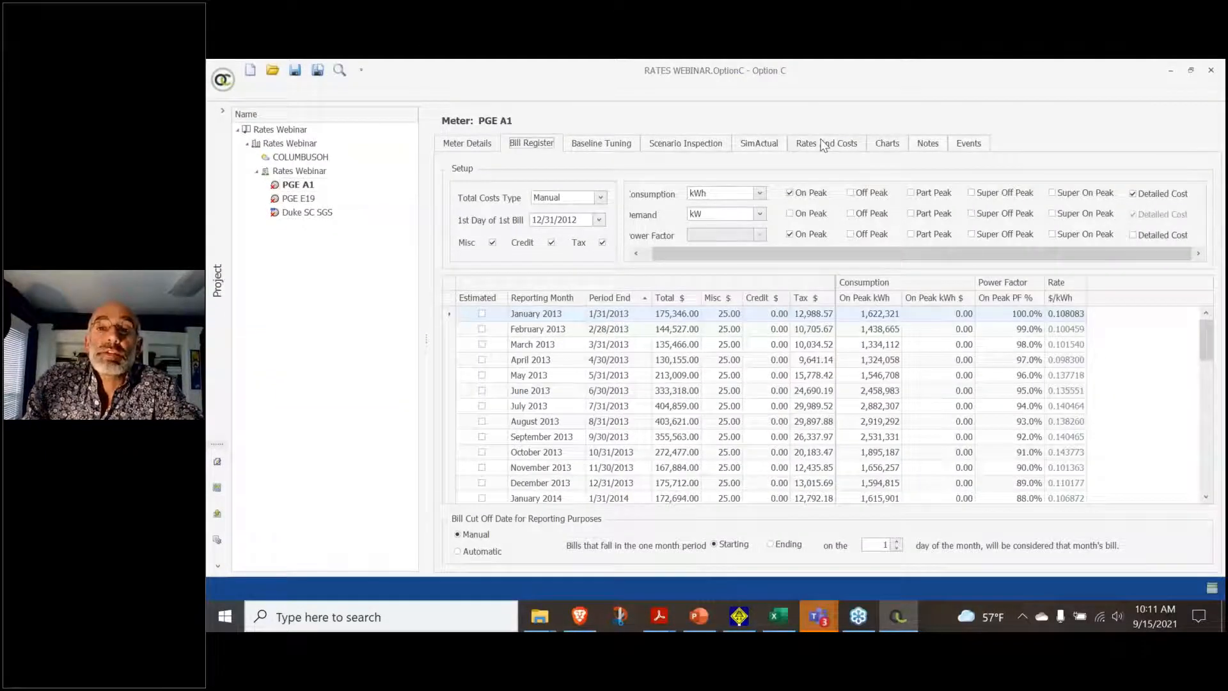
left_click(823, 145)
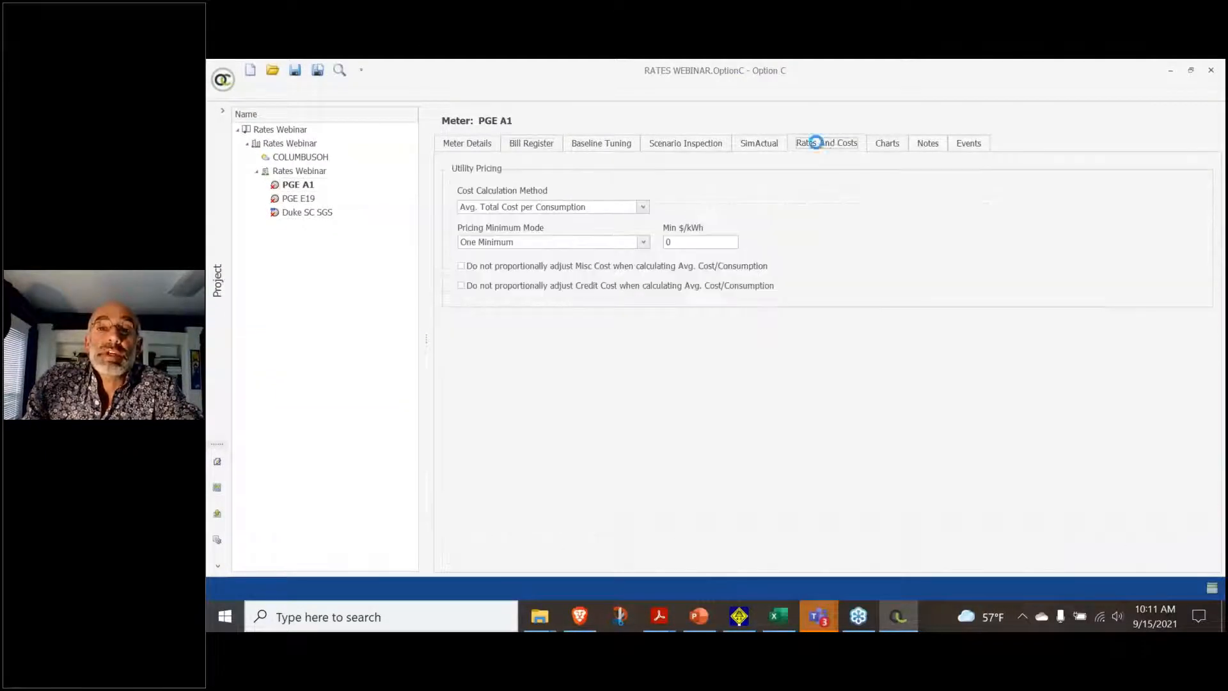
left_click(616, 212)
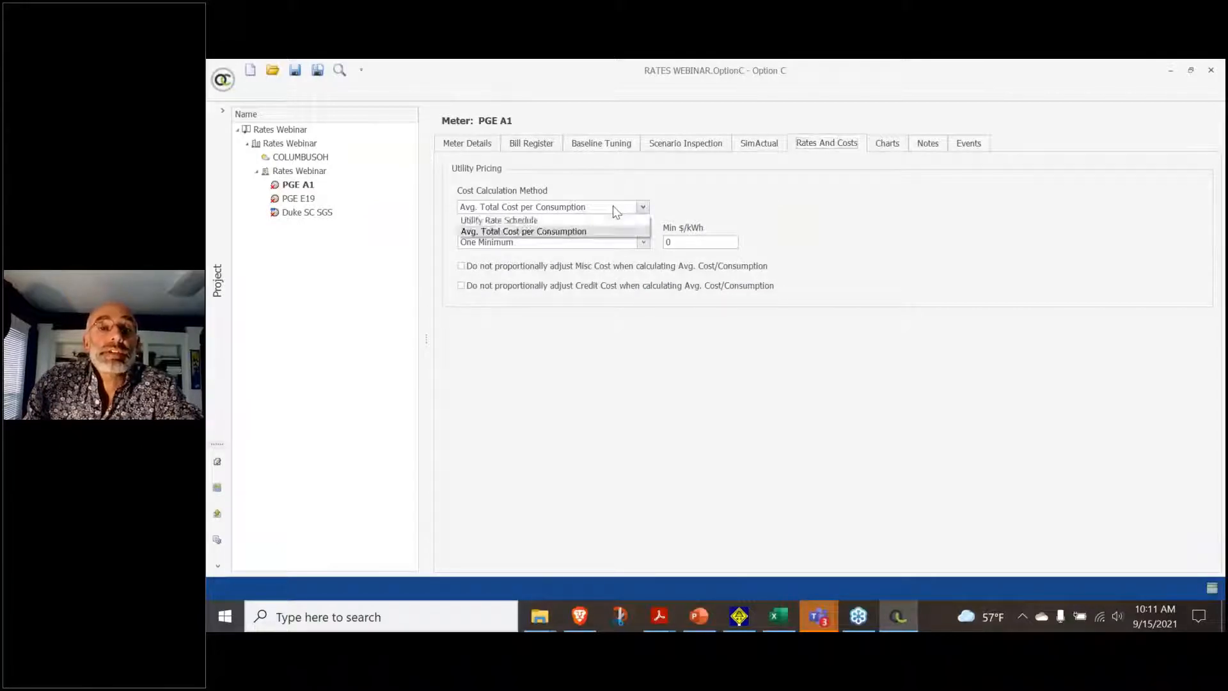
left_click(585, 224)
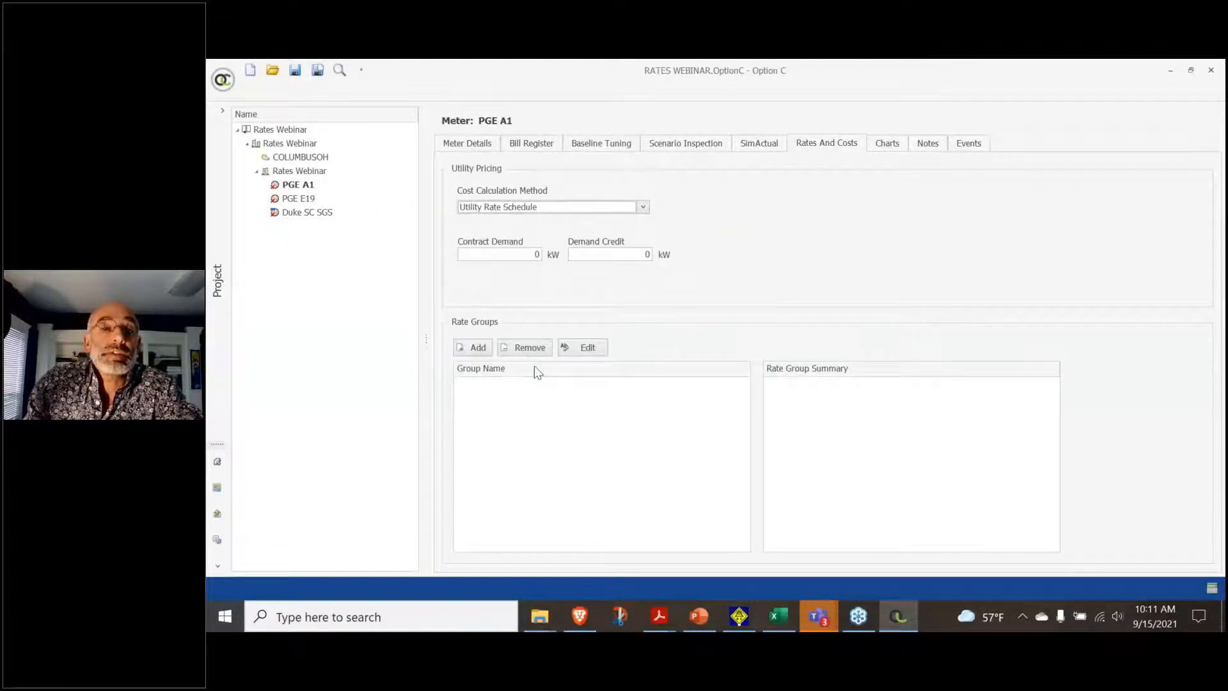
left_click(475, 349)
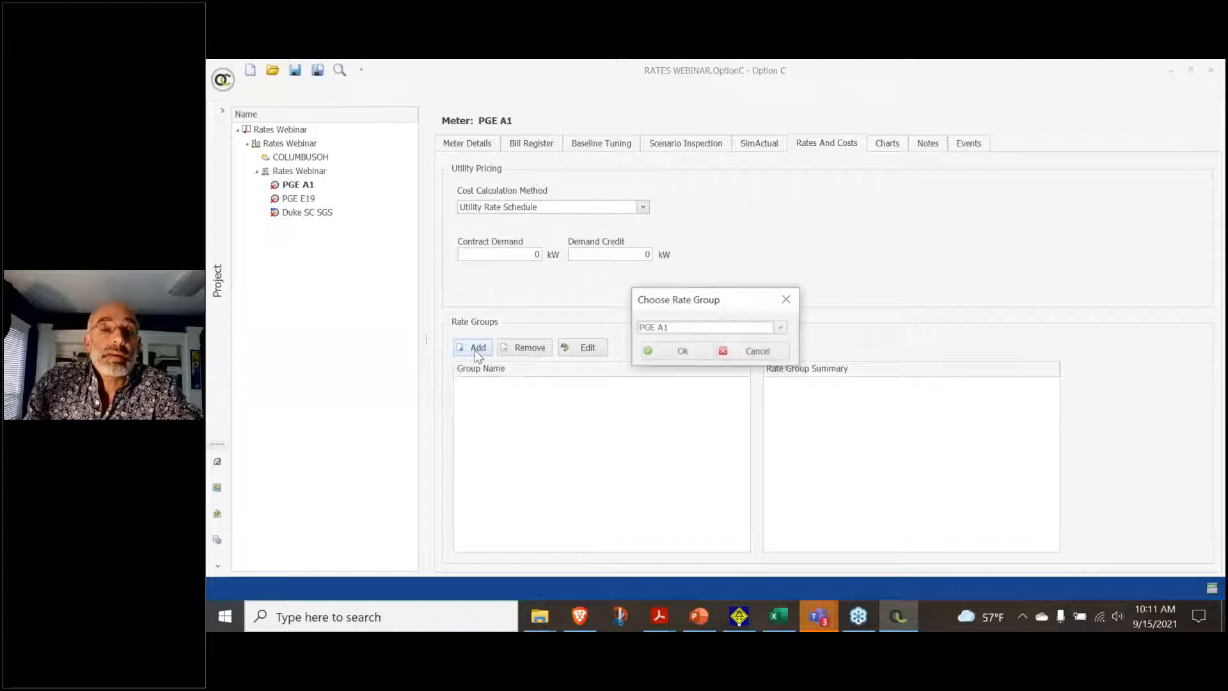
left_click(680, 351)
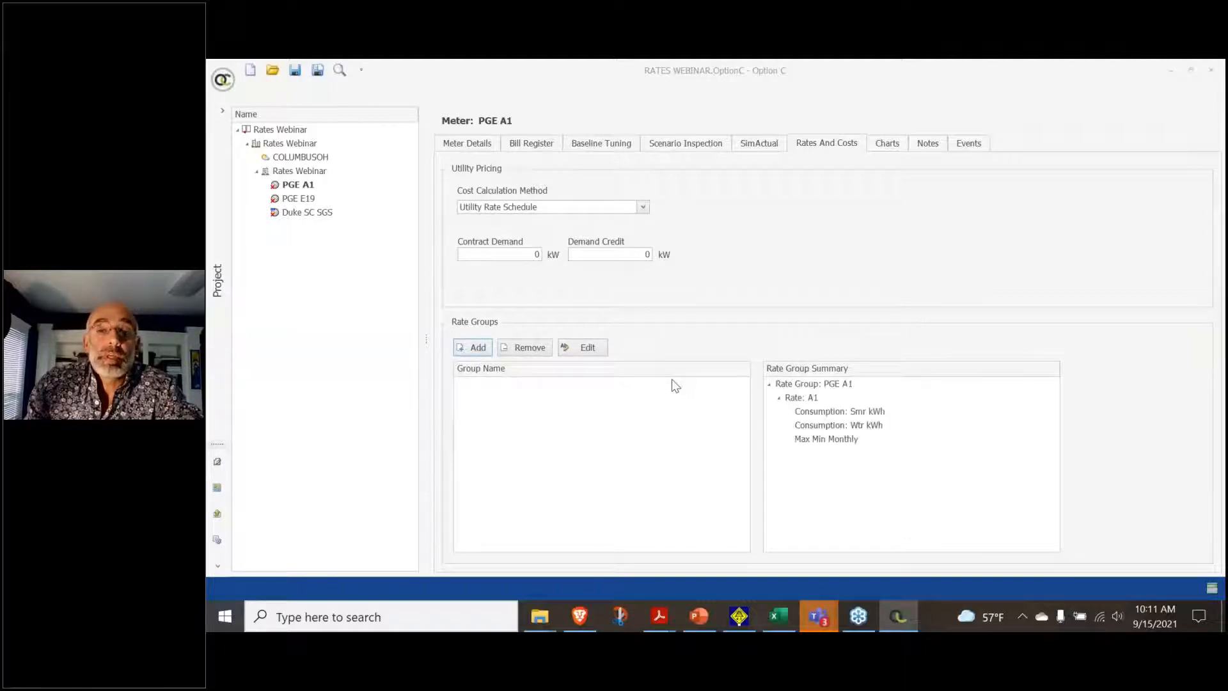
Compare the PGE A1 meter's SimActual costs in Option C side by side with the SimActual costs in Metrix
left_click(760, 145)
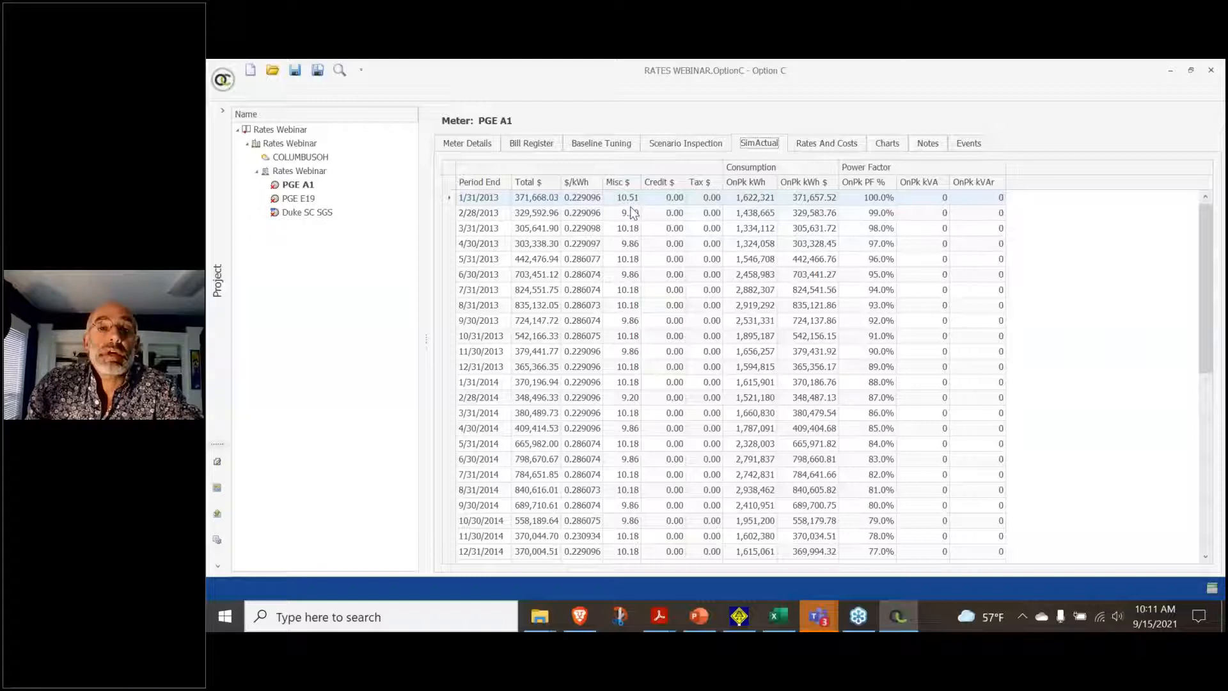
left_click(1191, 72)
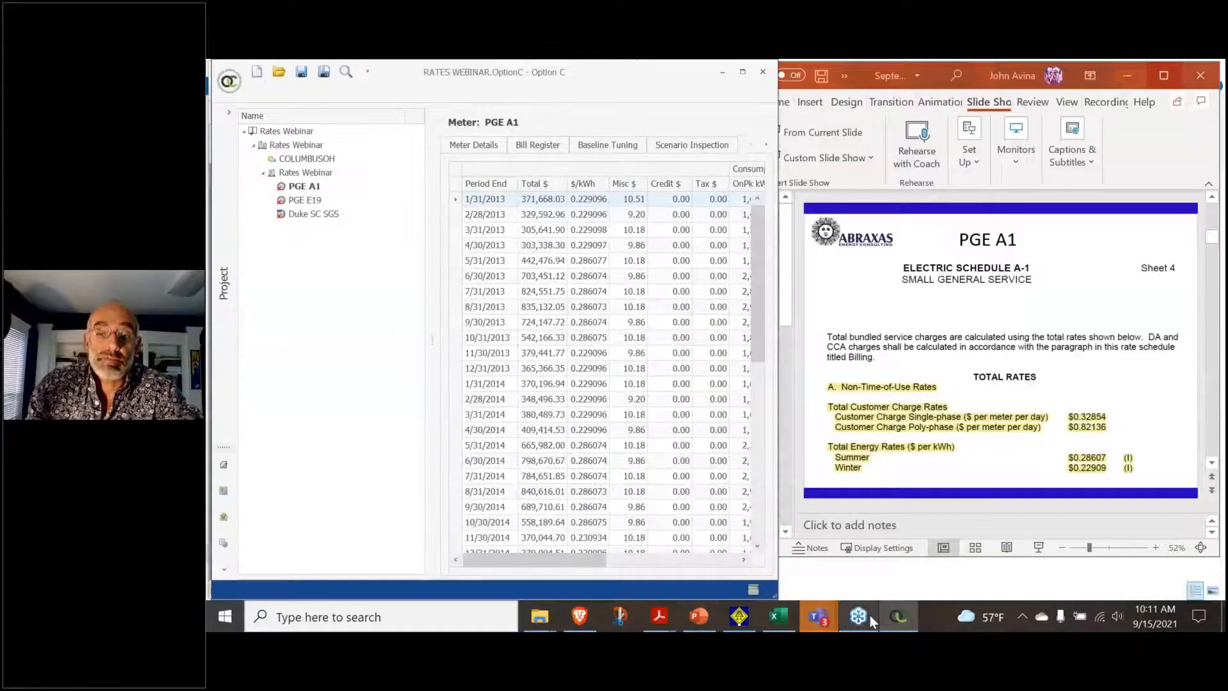
left_click(739, 616)
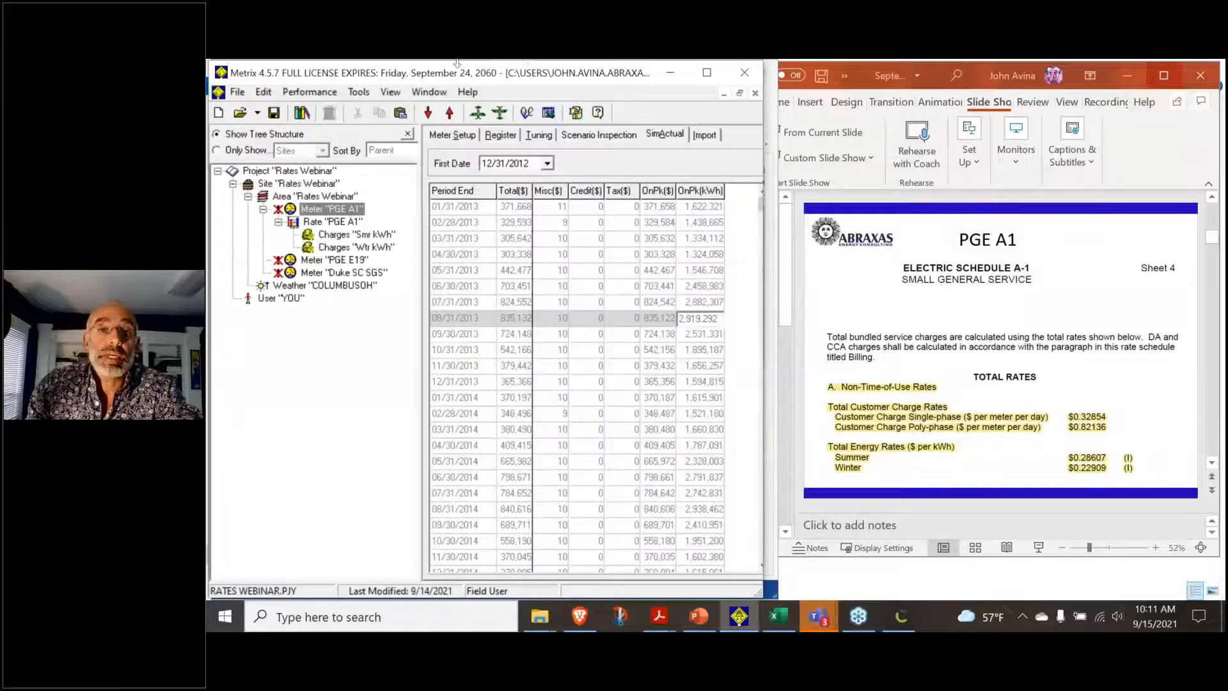
left_click_drag(557, 72, 925, 72)
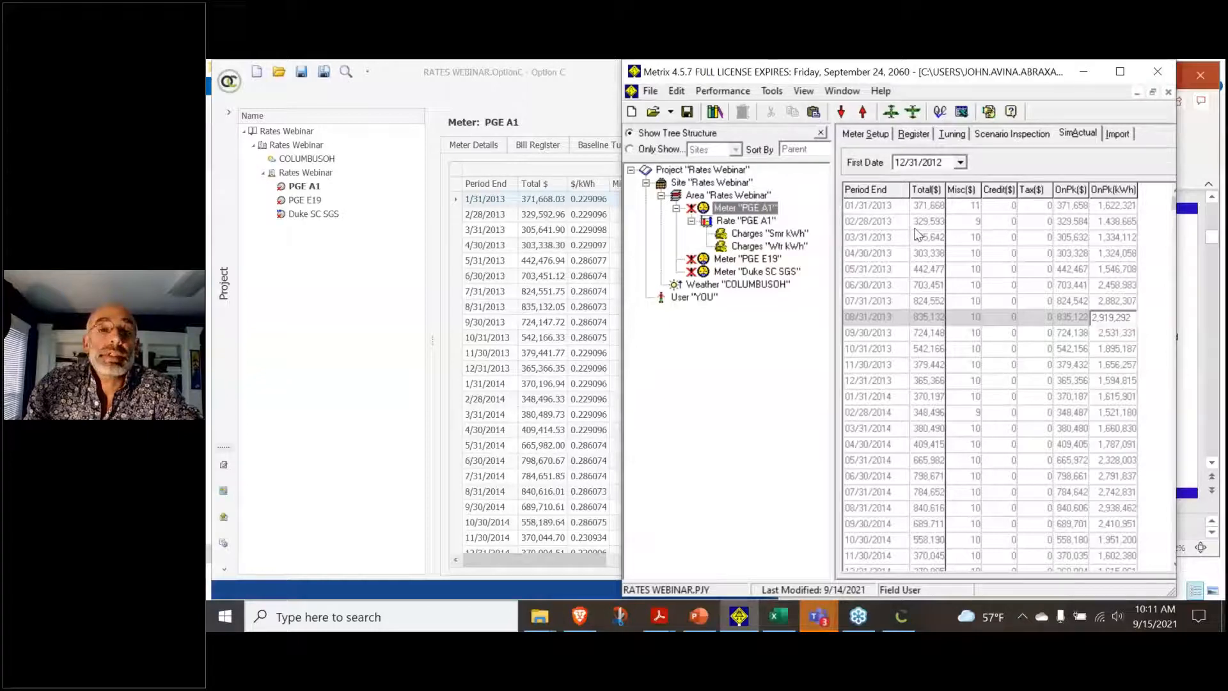
left_click(1082, 73)
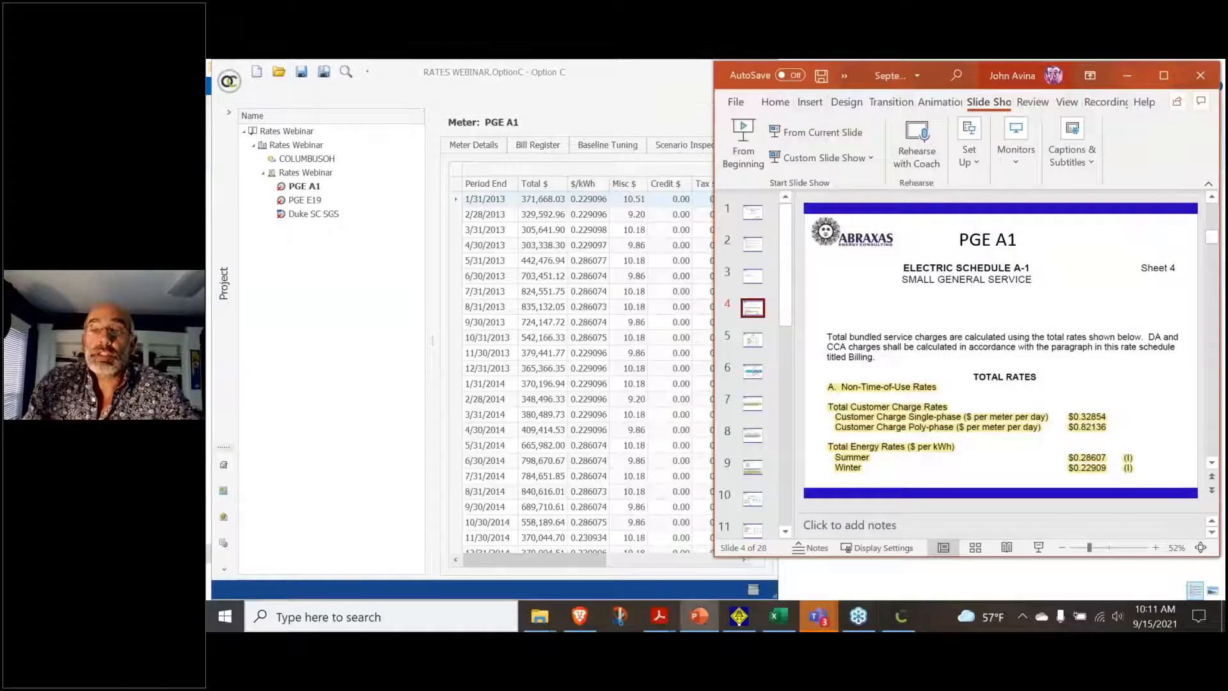
Switch to the PowerPoint presentation and review the PGE E19 rate schedule and the Time of Use rates concept slide
left_click(1164, 75)
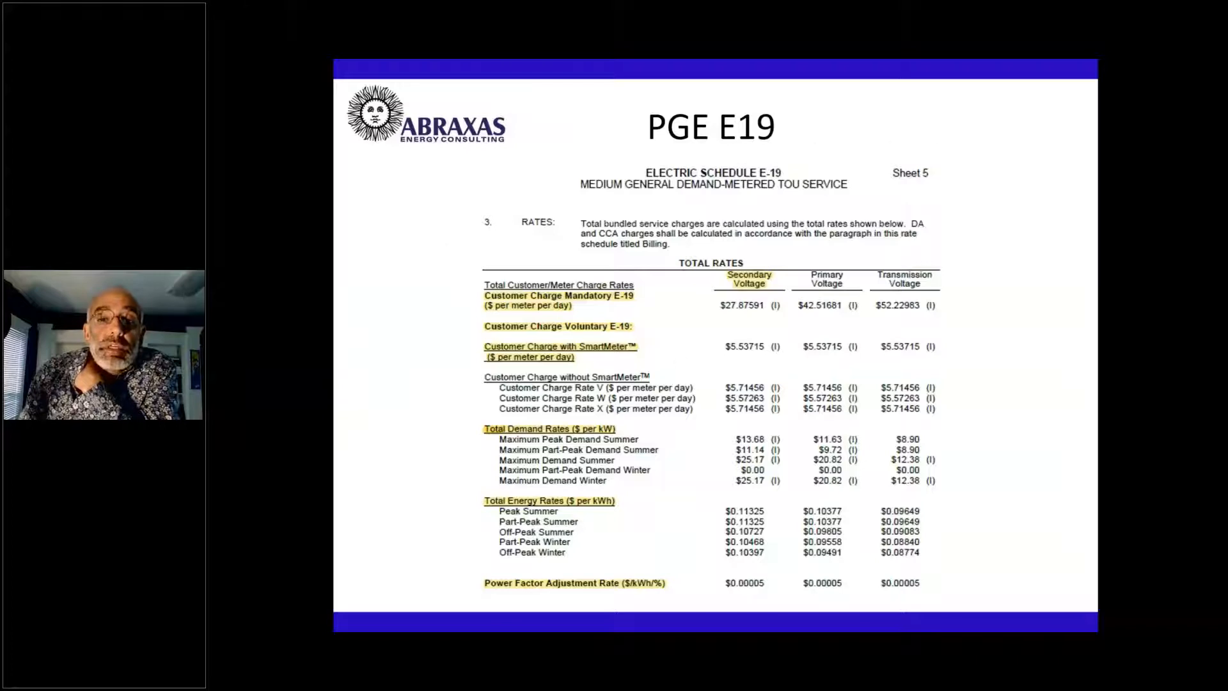
key("Right")
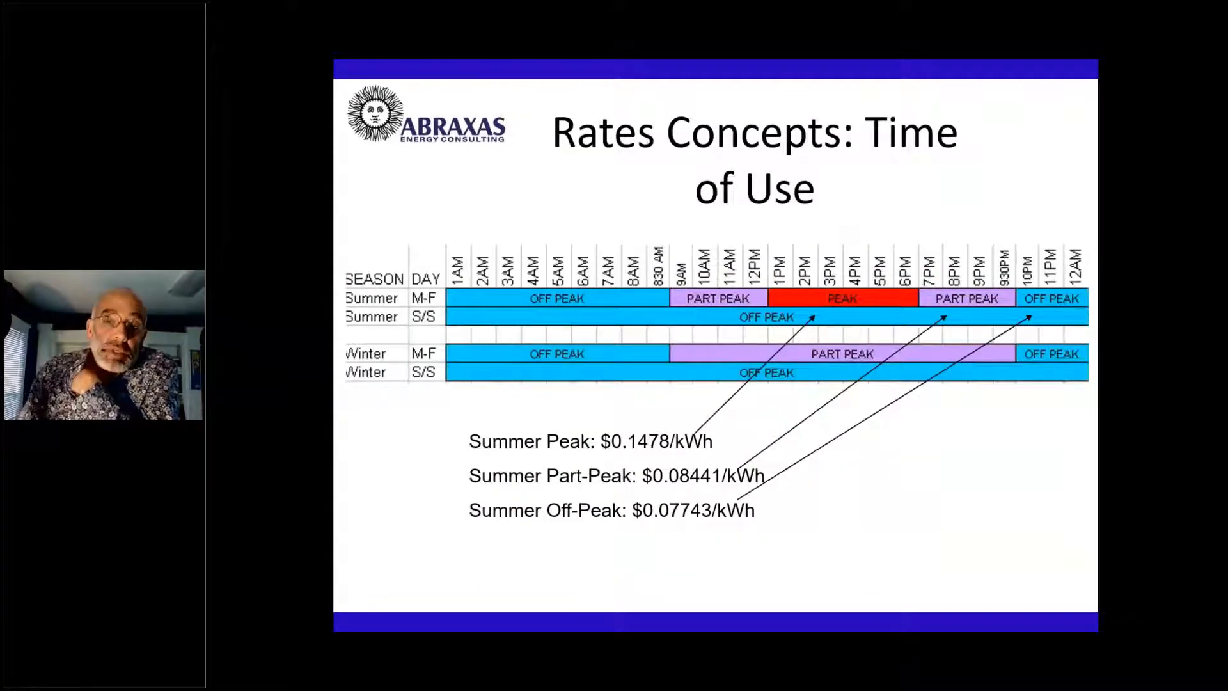
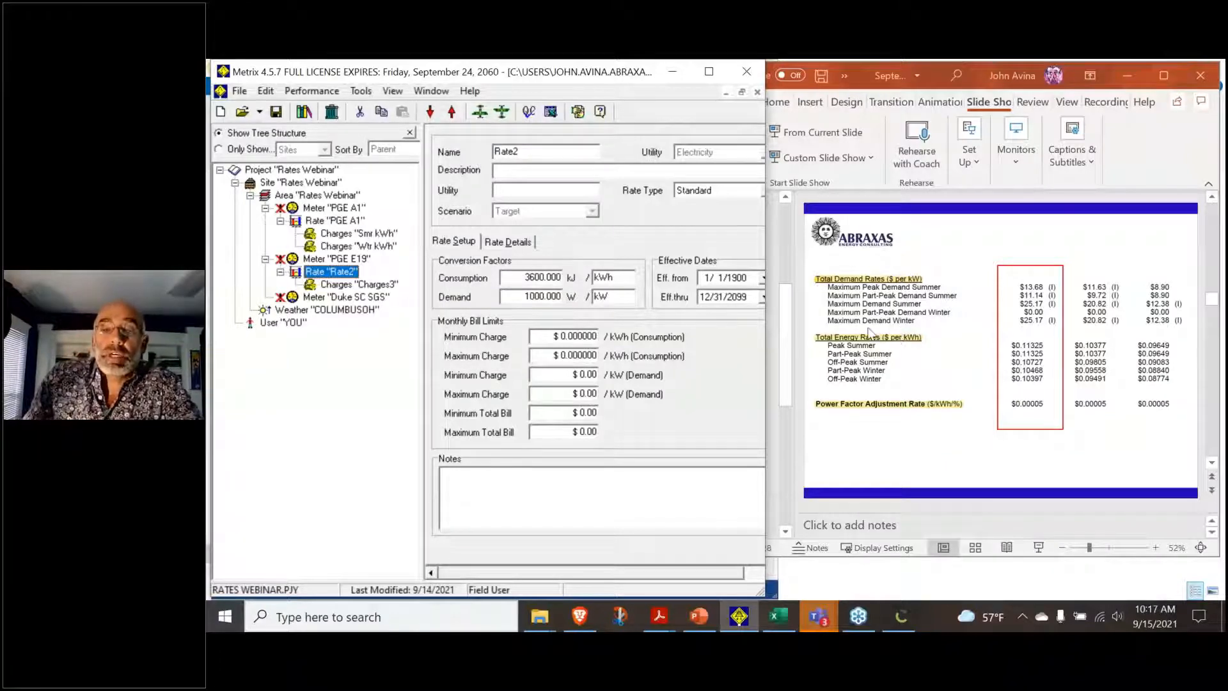
Rename the charge under the PGE E19 rate Smr Pk kWh and set its time period to 5/1 through 10/31
left_click(327, 286)
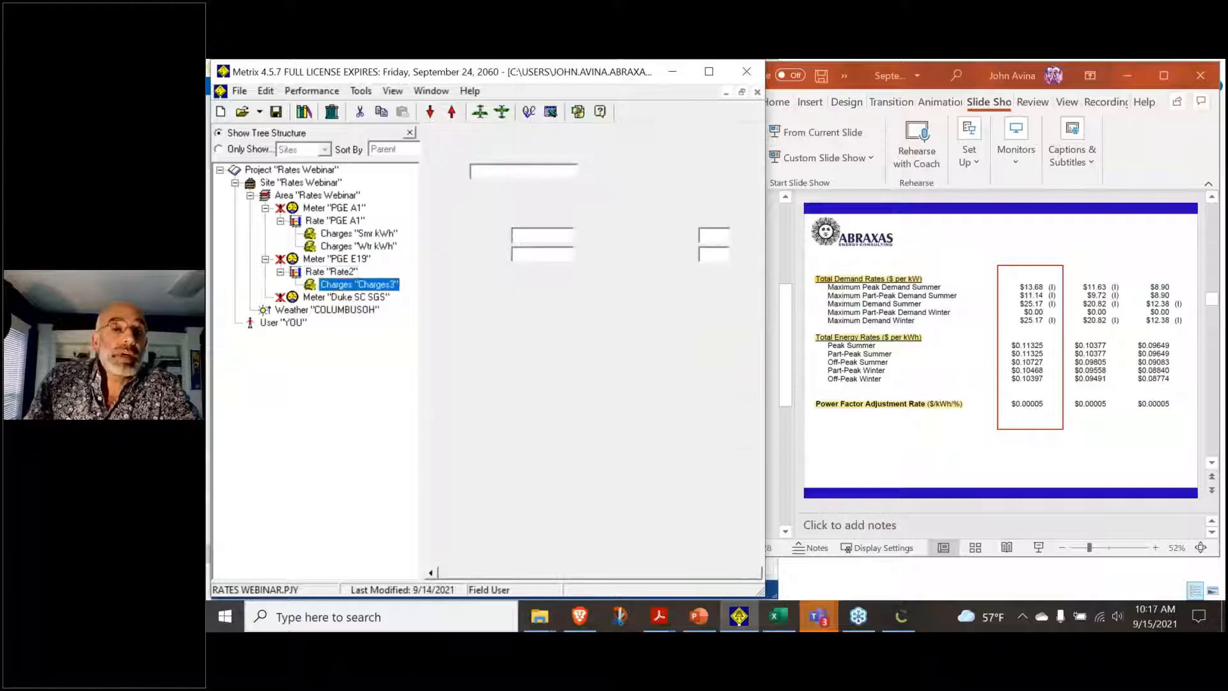
left_click_drag(521, 171, 468, 171)
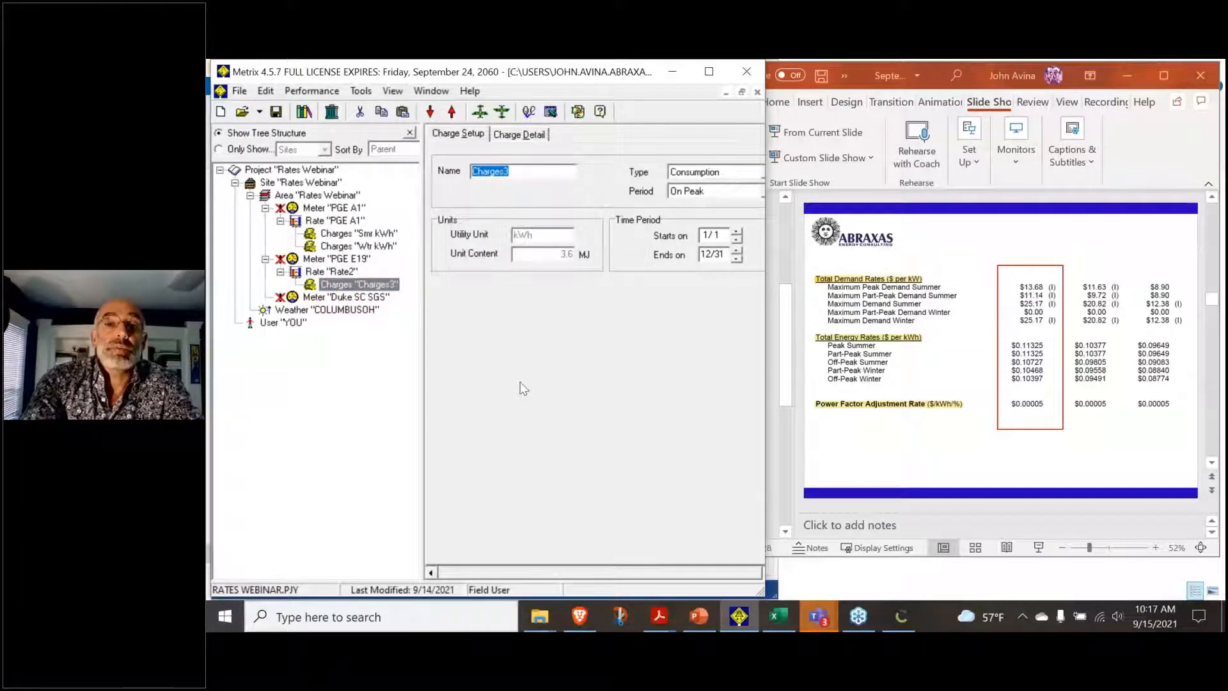
type("Pk")
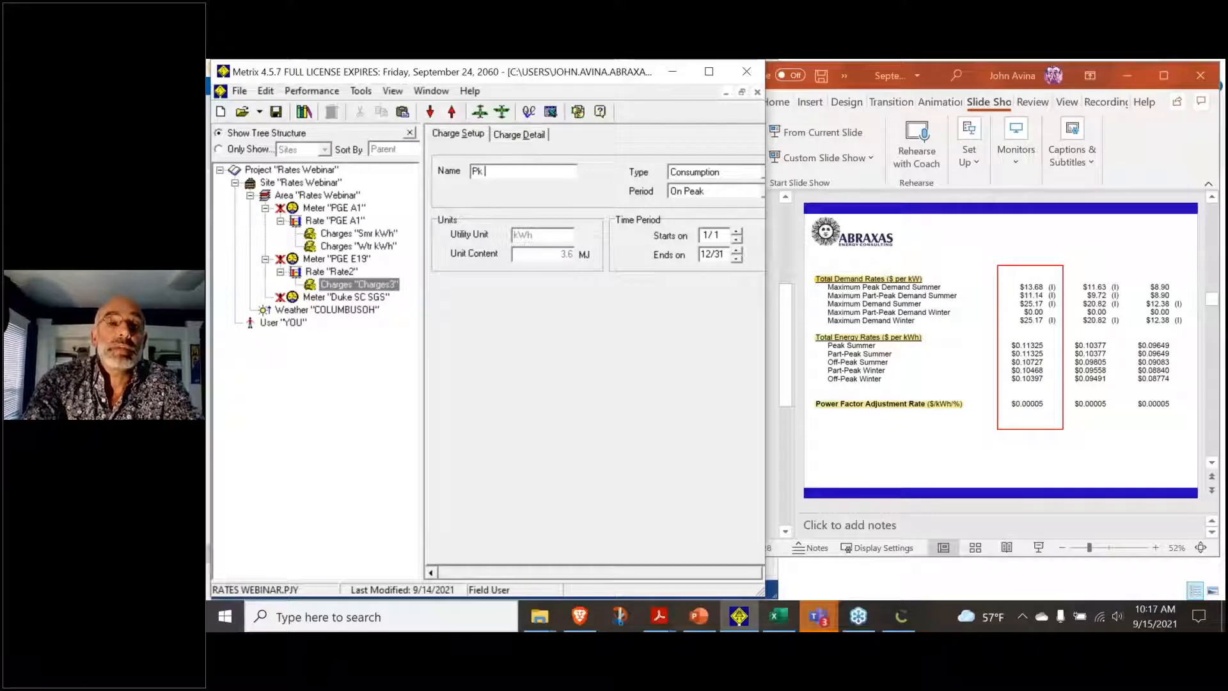
type("mr Pk kWh")
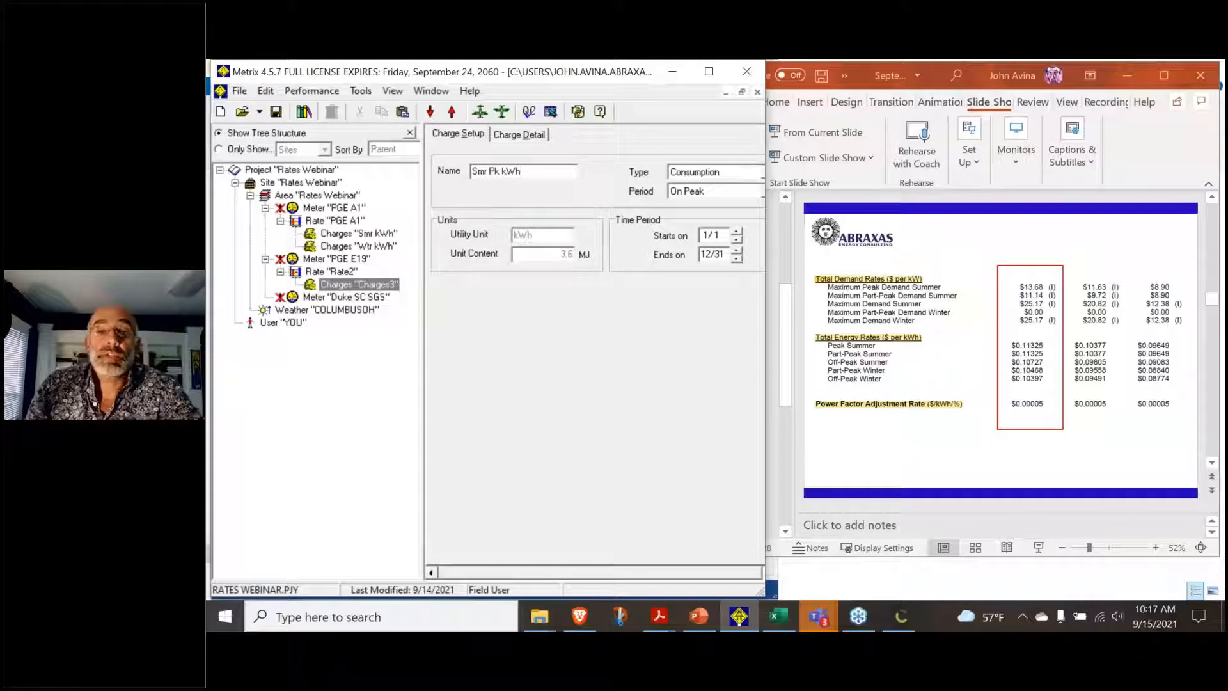
left_click(708, 235)
type("5")
left_click(703, 254)
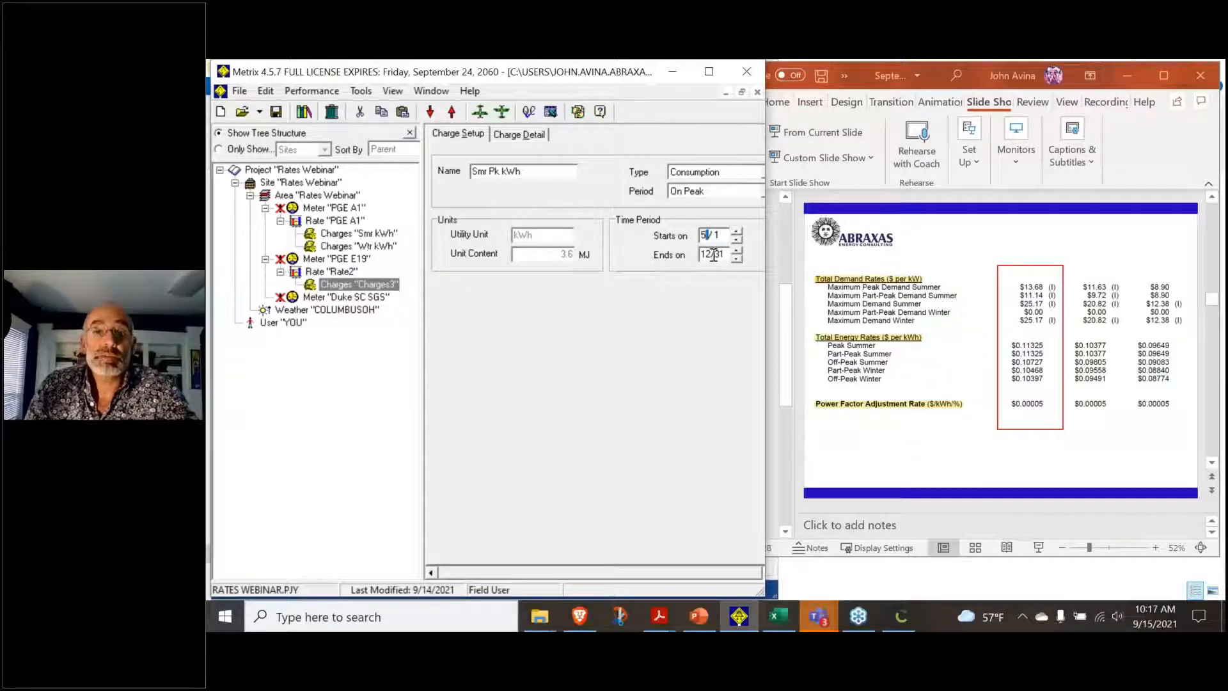
type("10")
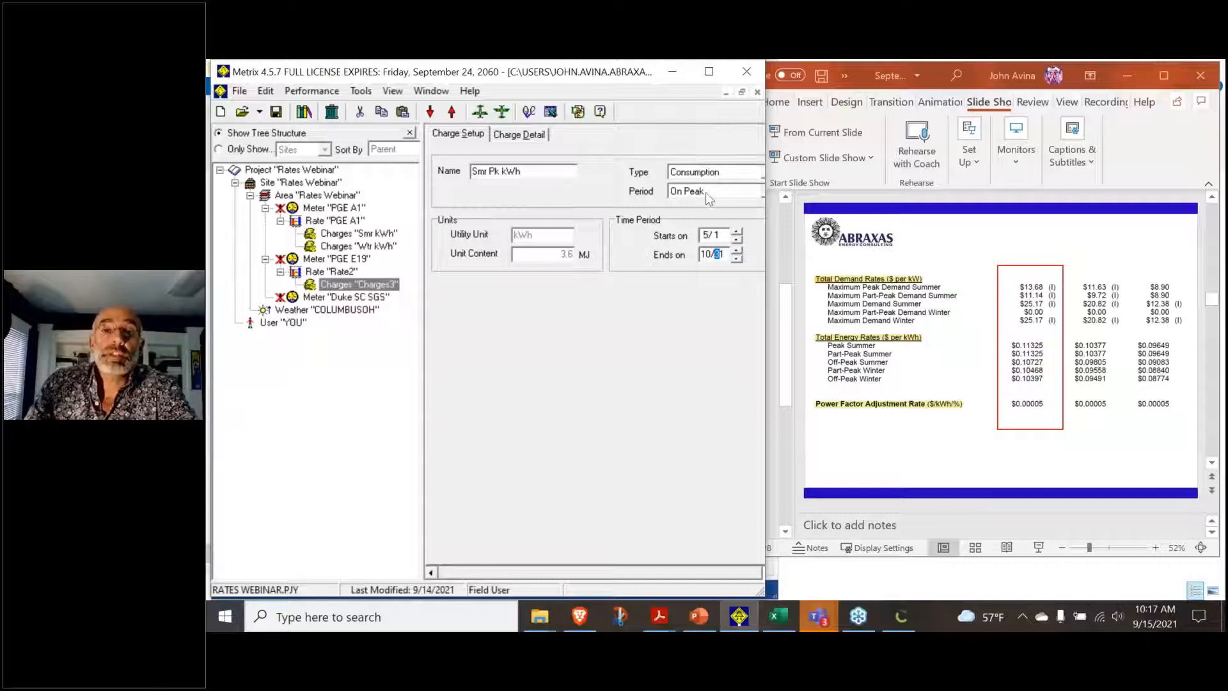
Set the first utility tier charge of the Smr Pk kWh item to $0.11325 per kWh
left_click(519, 134)
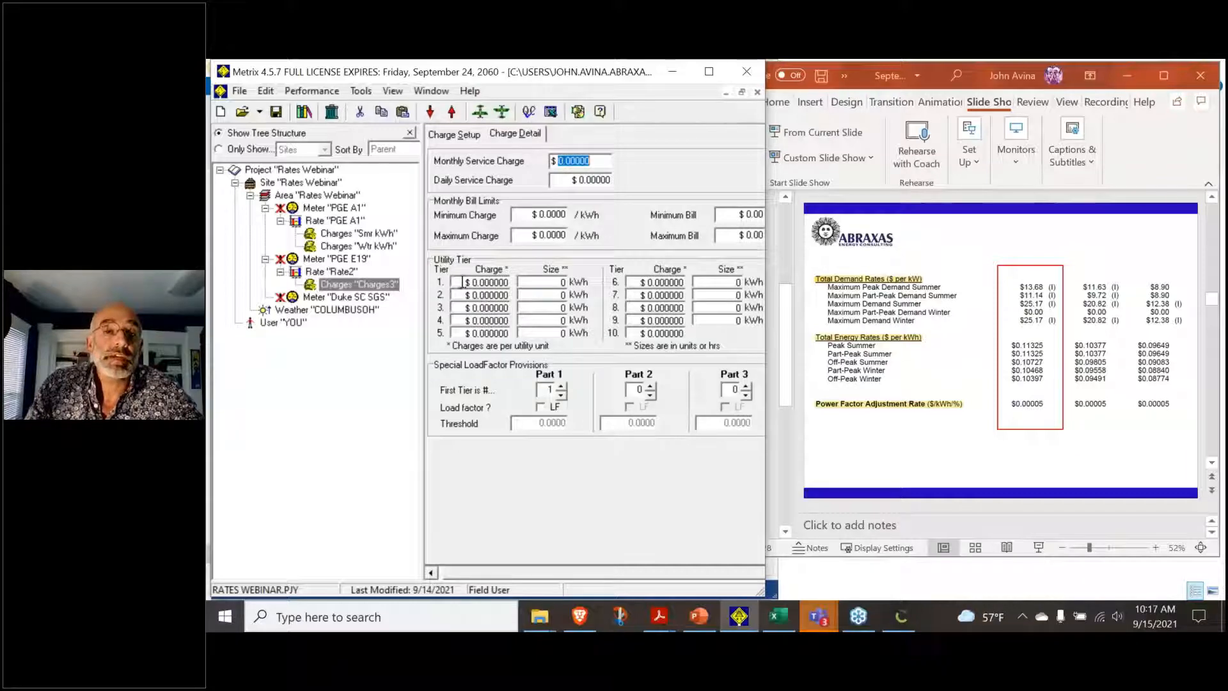
left_click(463, 282)
type("0.11325")
left_click(564, 281)
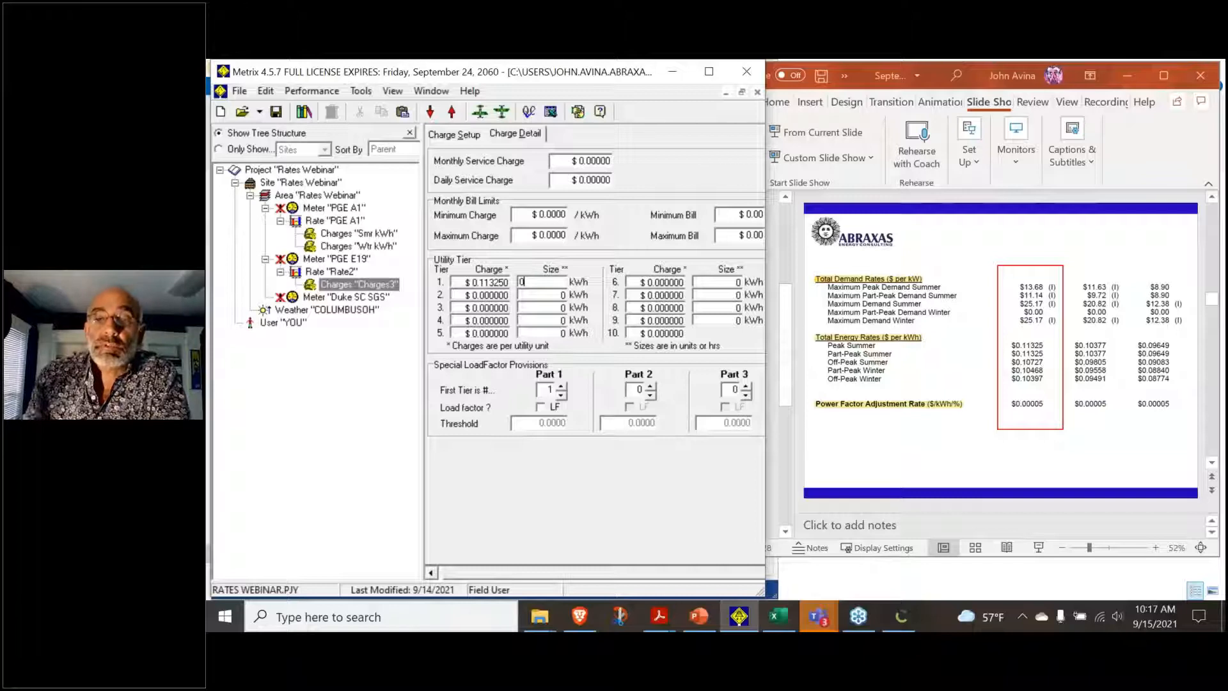
Duplicate the Smr Pk kWh charge within the PGE E19 meter's rate and open the copy
left_click(329, 273)
left_click(350, 285)
left_click_drag(349, 286, 332, 275)
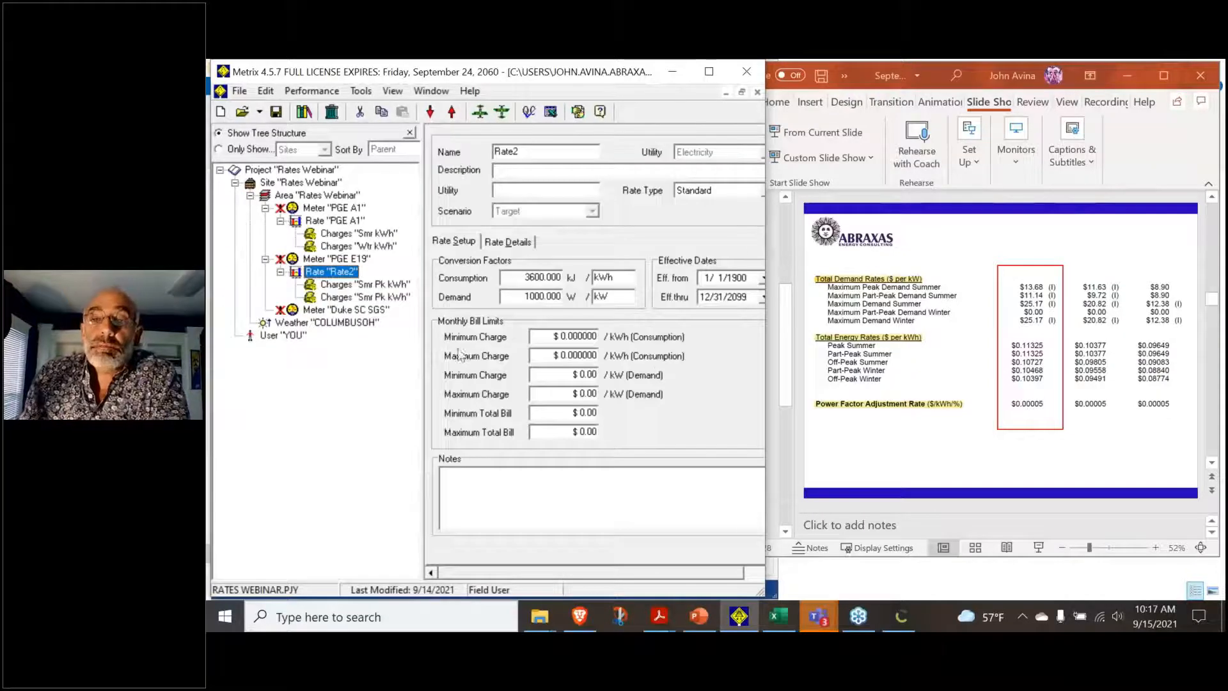
left_click(373, 297)
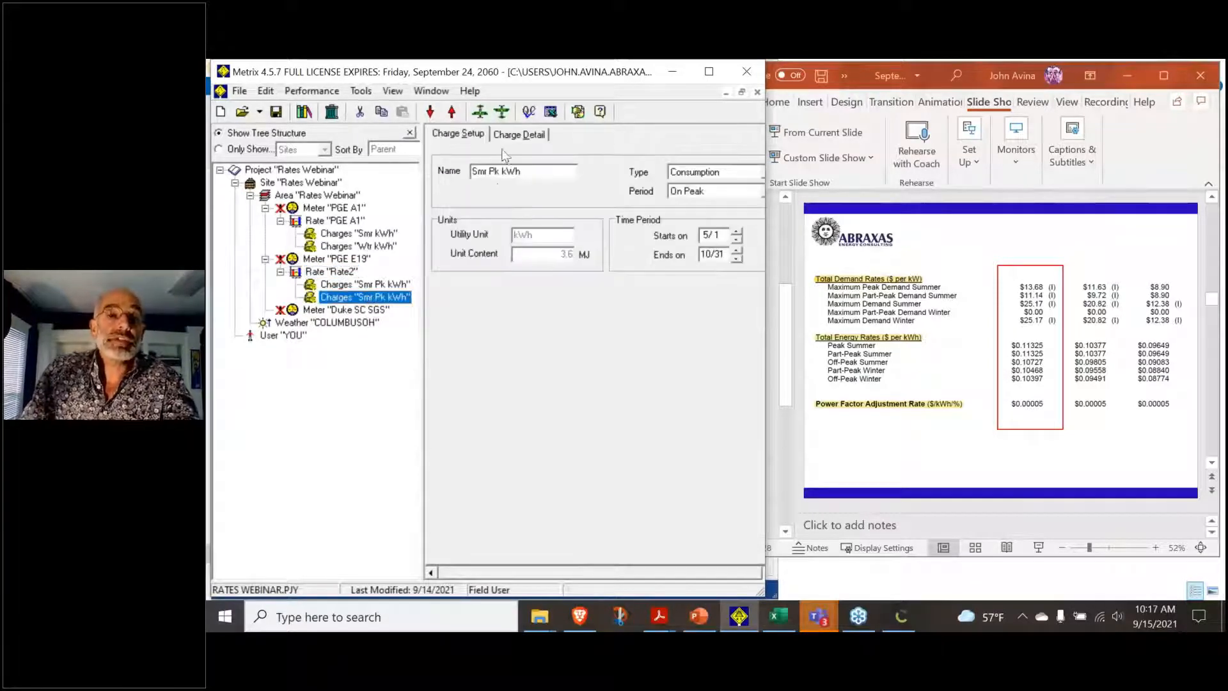
Rename the copied summer charge Smr PtPk kWh, set its period to Partial Peak, and check its tier charge
left_click(493, 174)
type("Pt")
left_click(745, 191)
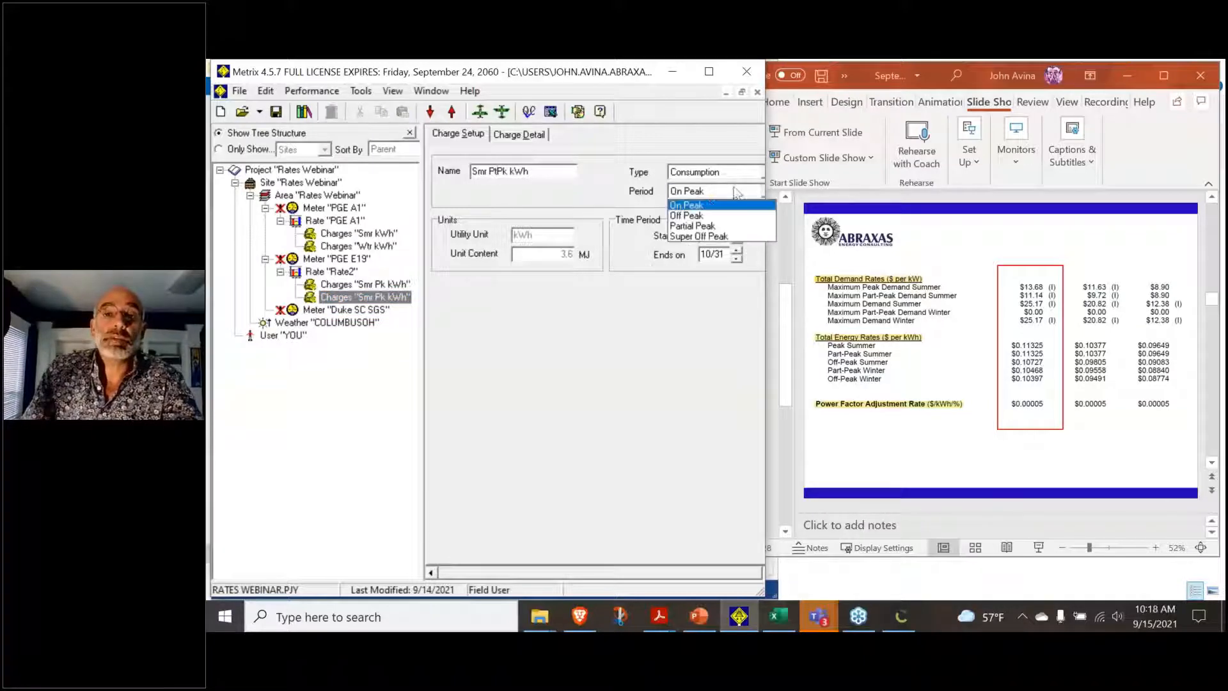
left_click(704, 226)
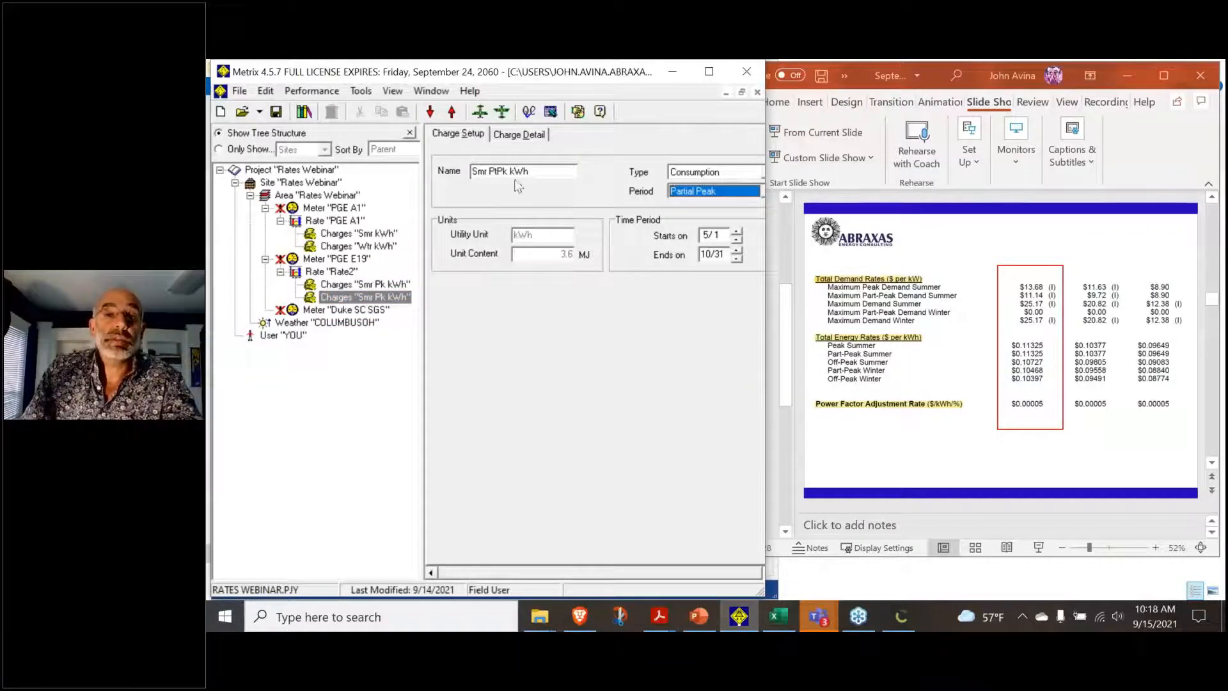
left_click(510, 136)
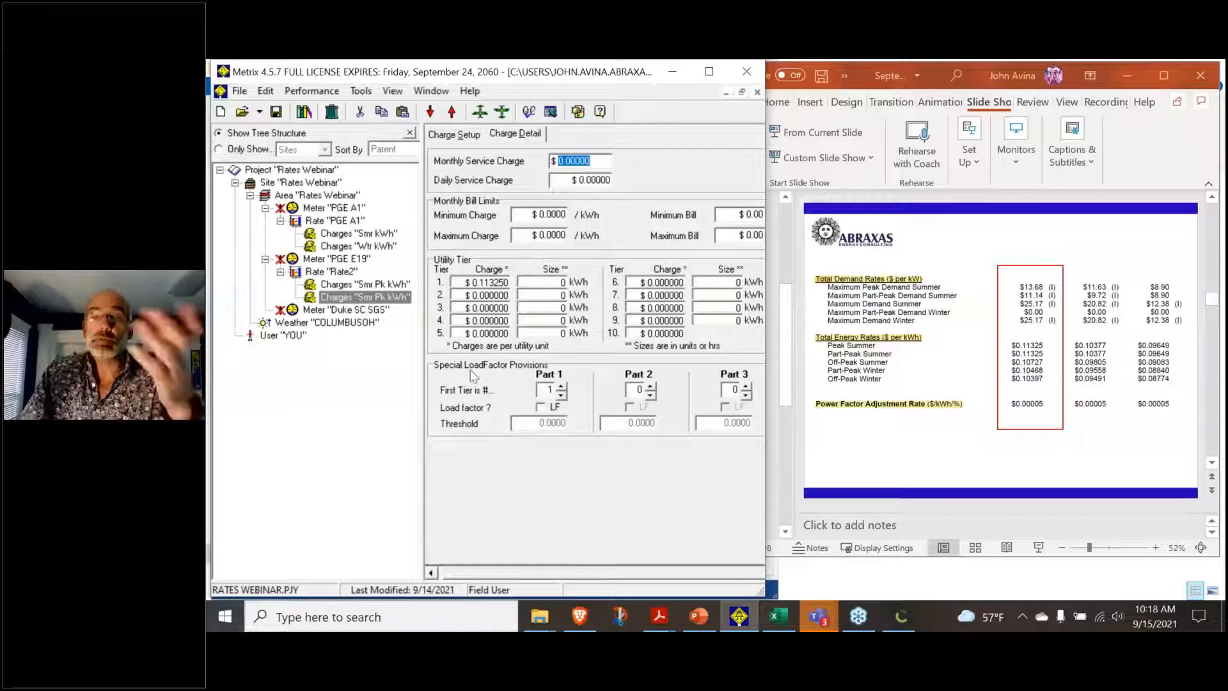
Duplicate the Smr PtPk kWh charge within the same E19 rate and open the new copy
left_click(331, 271)
left_click(368, 297)
left_click_drag(356, 298, 330, 273)
left_click(358, 310)
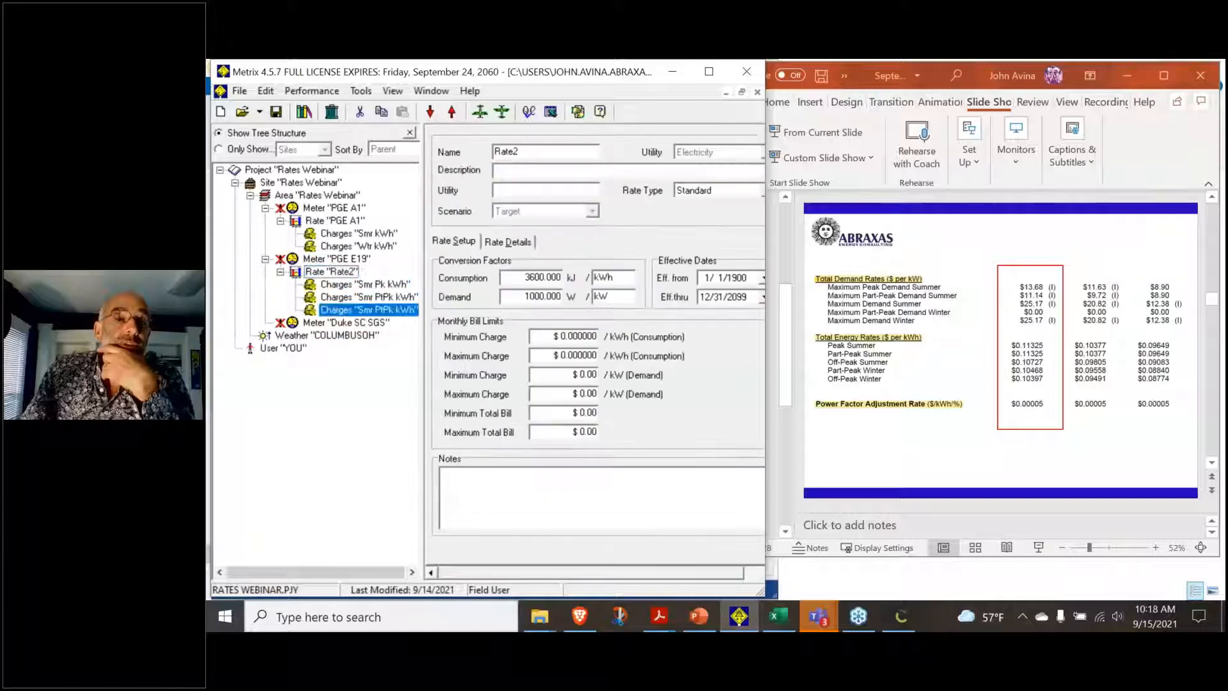
Rename the third summer charge Smr OffPk kWh and set its period to Off Peak
left_click(497, 170)
key("BackSpace")
key("BackSpace")
type("OffPk kWh")
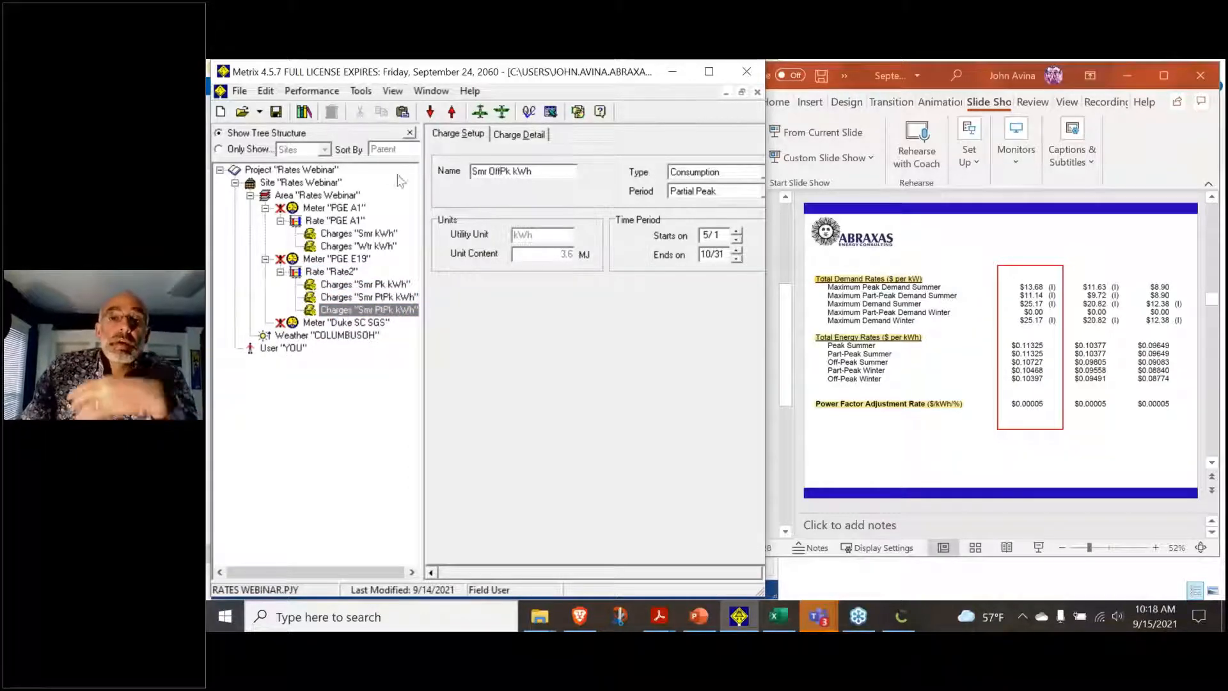
left_click(690, 191)
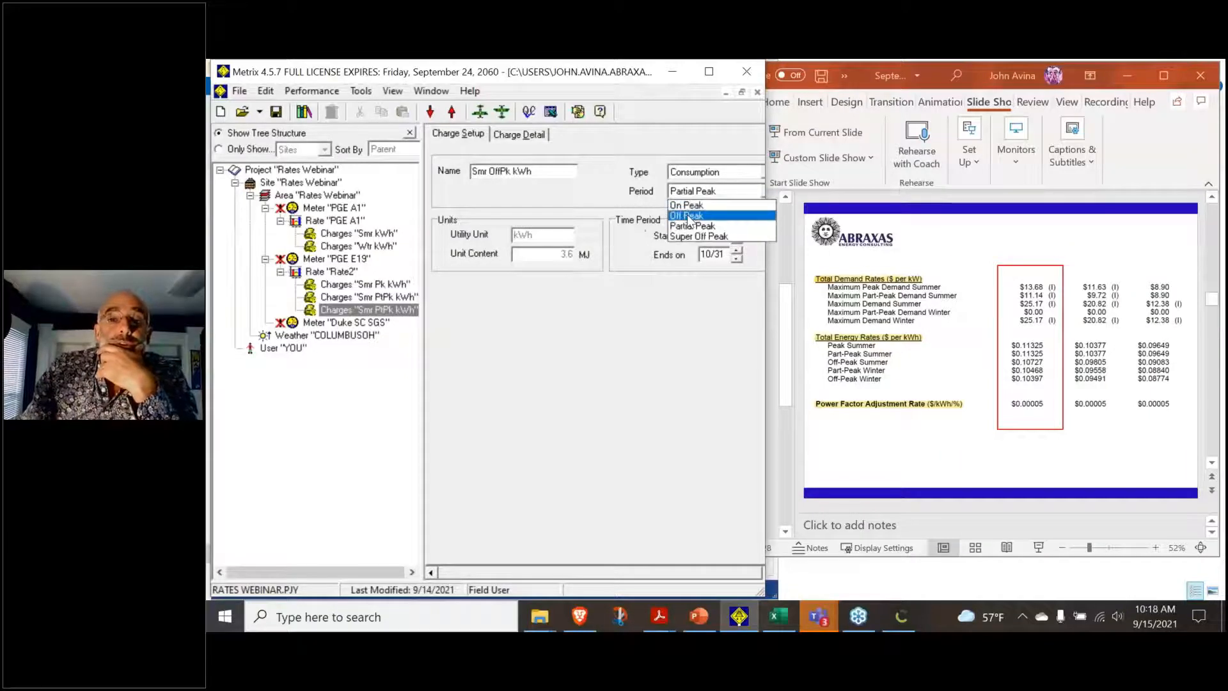
left_click(689, 216)
Set the first utility tier charge of the Smr OffPk kWh item to $0.10727 per kWh
left_click(539, 135)
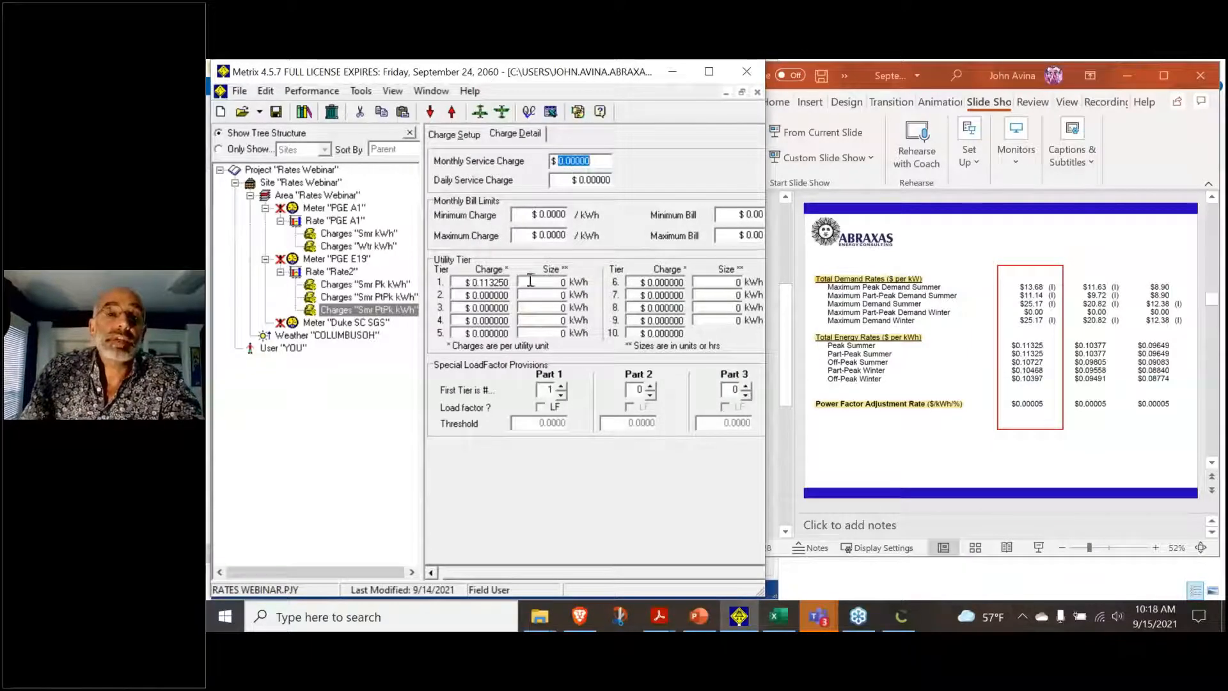
left_click_drag(465, 282, 524, 282)
left_click(461, 282)
type("10")
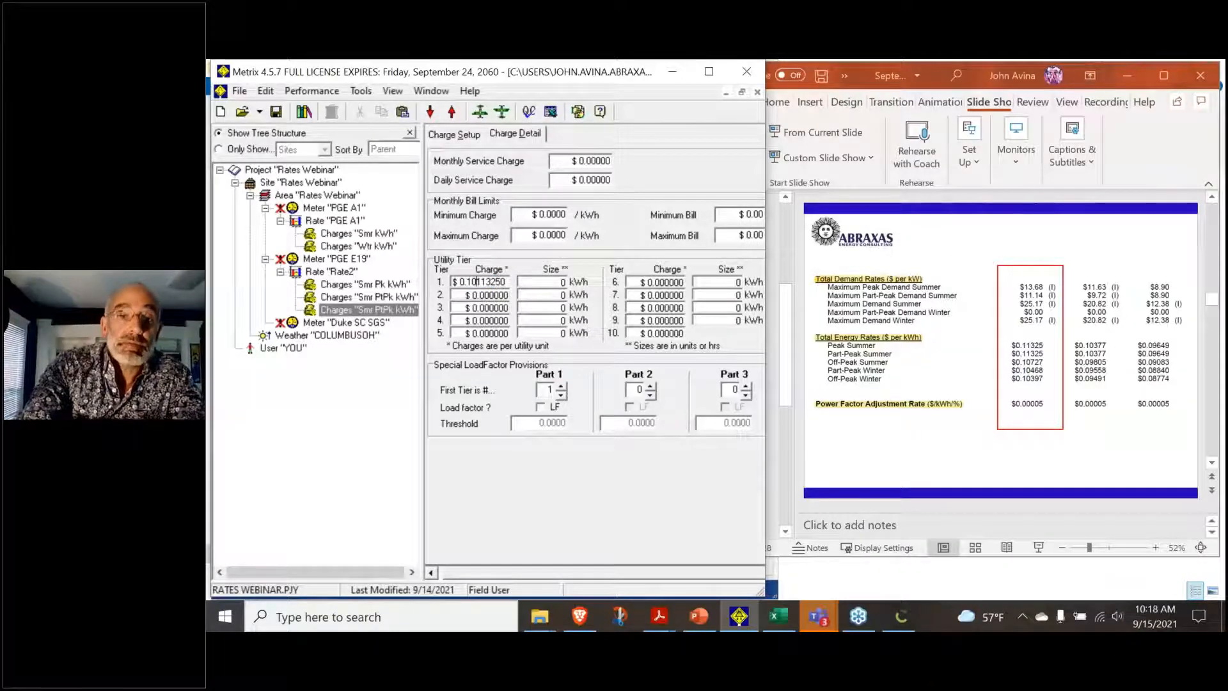
type("727")
left_click(503, 292)
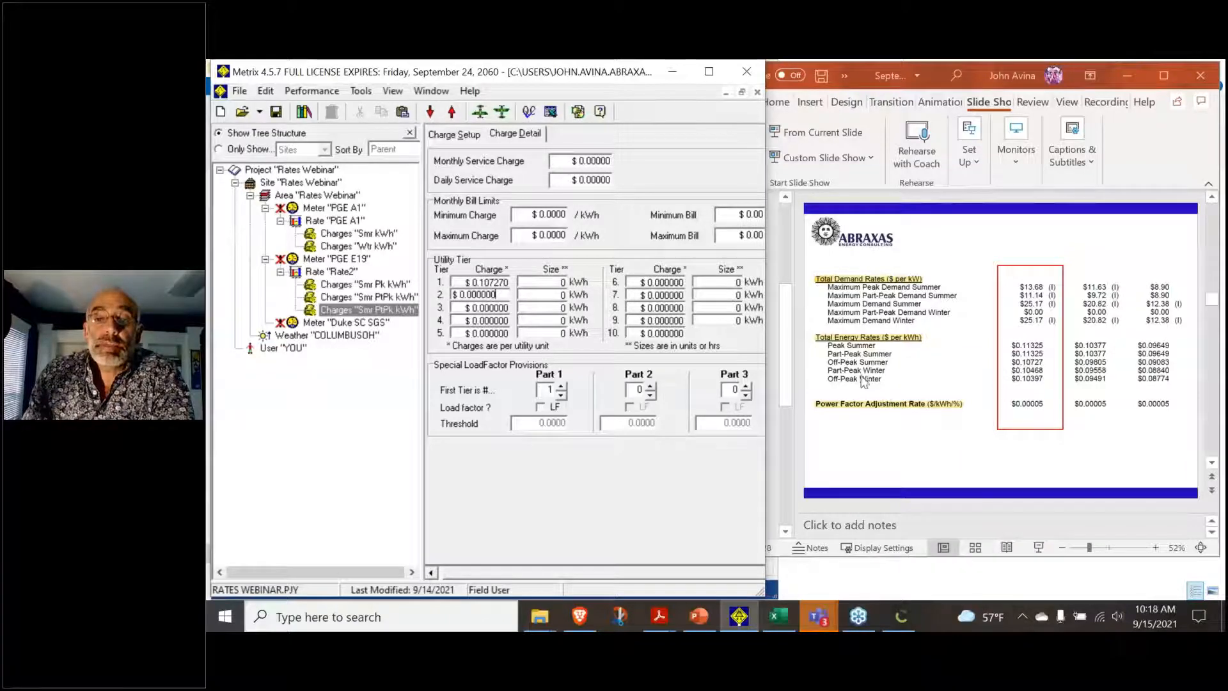
Add a new charge to the PGE E19 meter's rate, named Wtr PtPk kWH, with the Partial Peak period
left_click(343, 275)
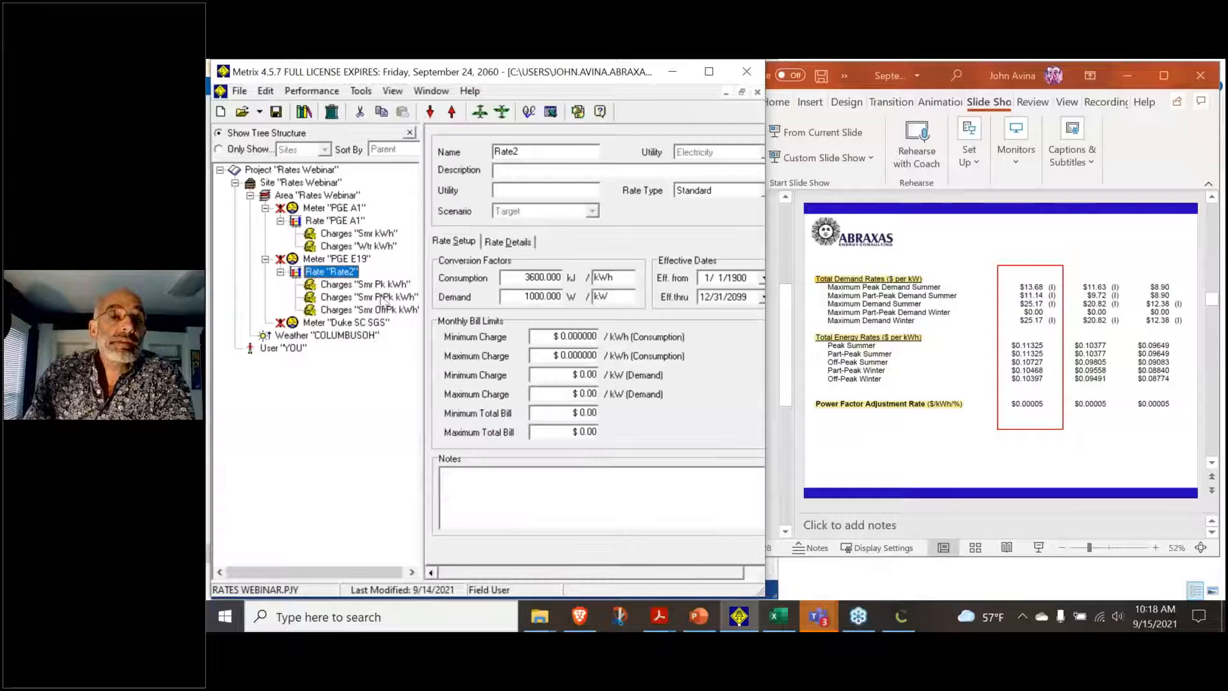
right_click(352, 276)
mouse_move(393, 277)
left_click(528, 283)
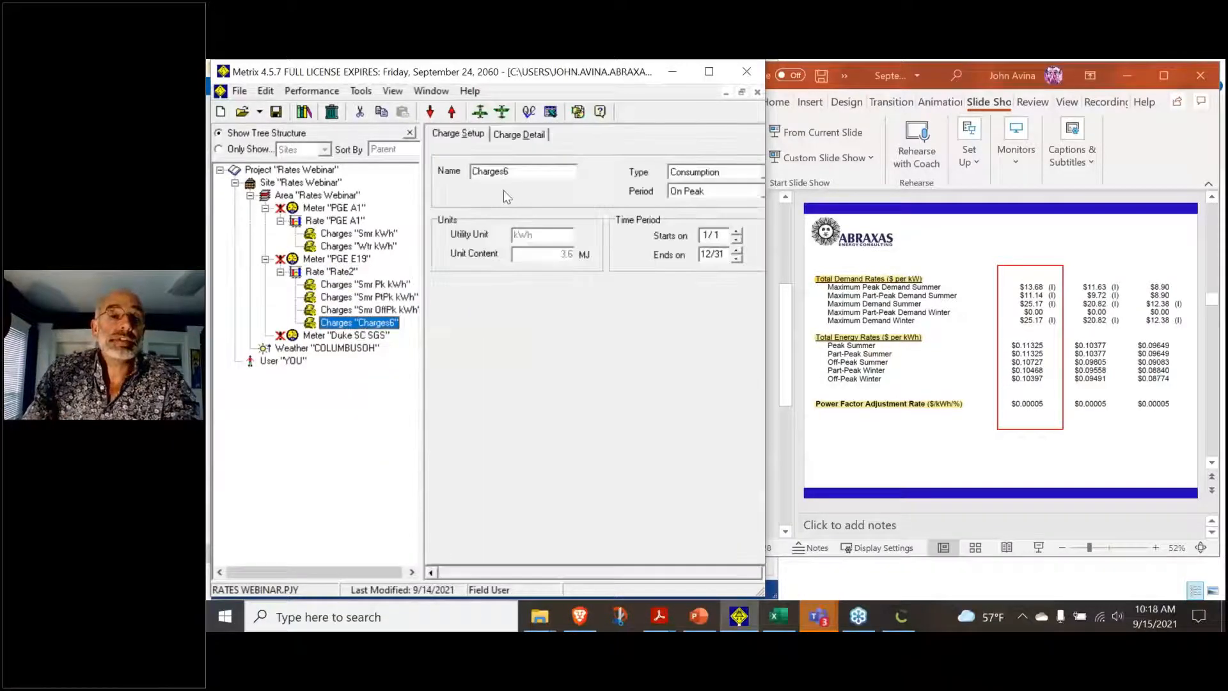
double_click(515, 171)
type("Wtr PtPk kWH")
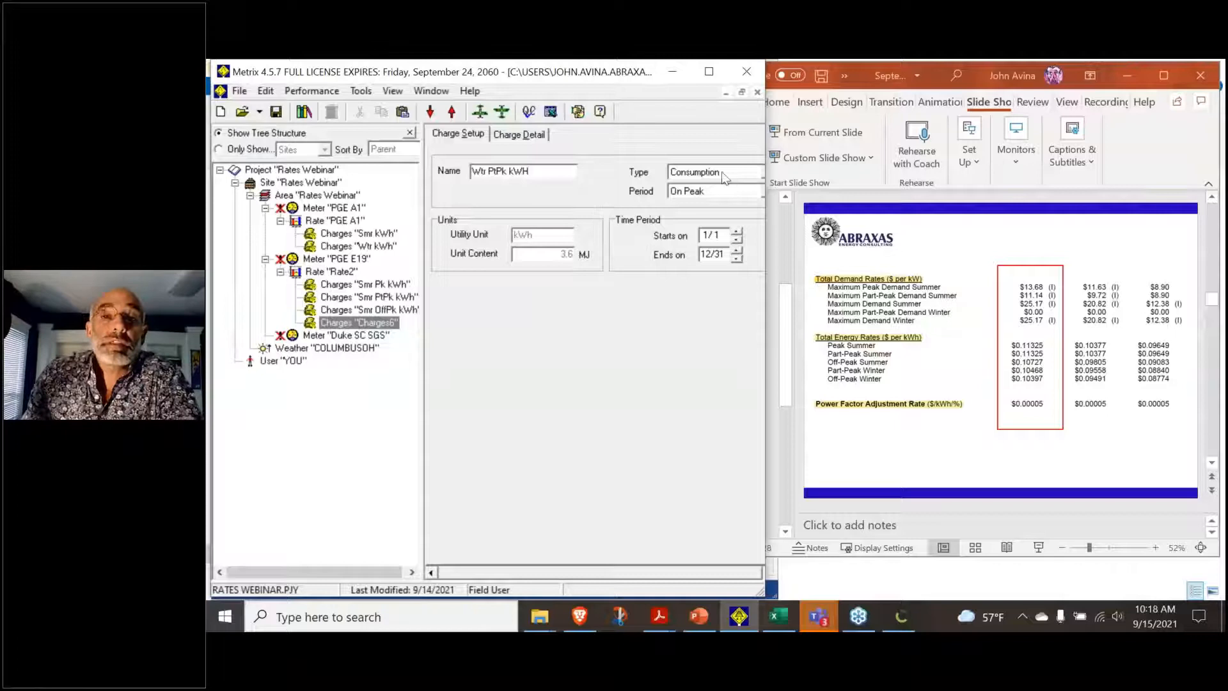
left_click(715, 200)
left_click(697, 216)
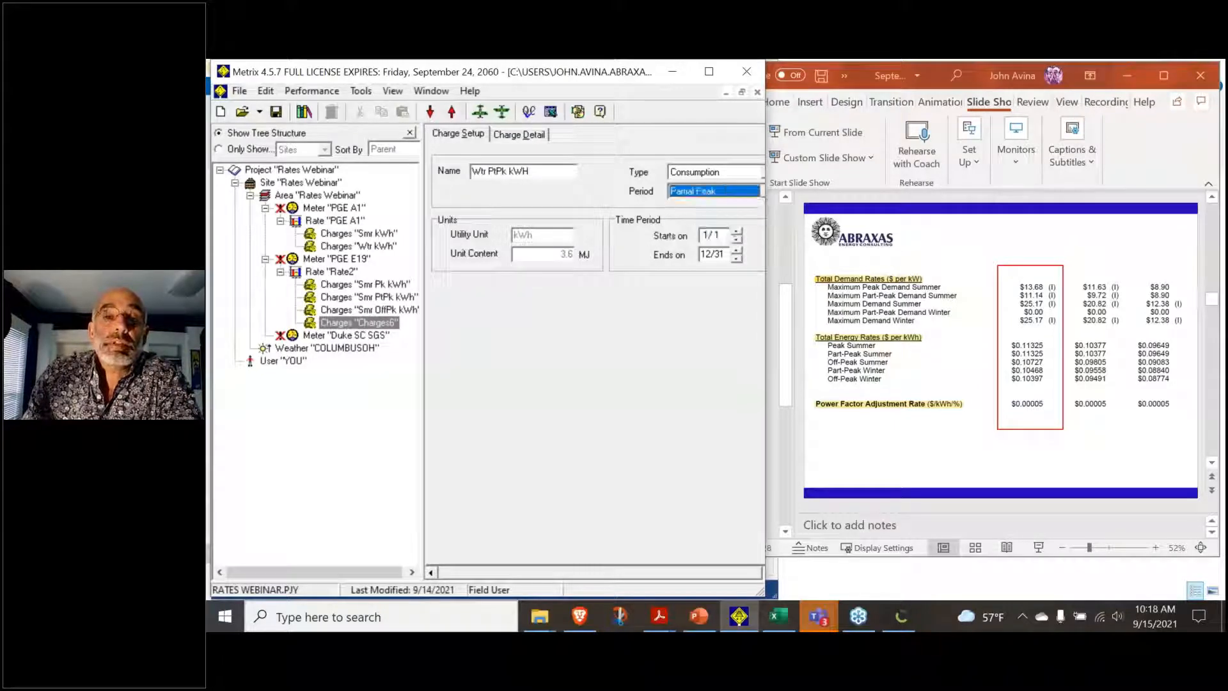
Set the winter part-peak charge's time period to start on 11/1 and end on 4/30
left_click(690, 235)
type("11")
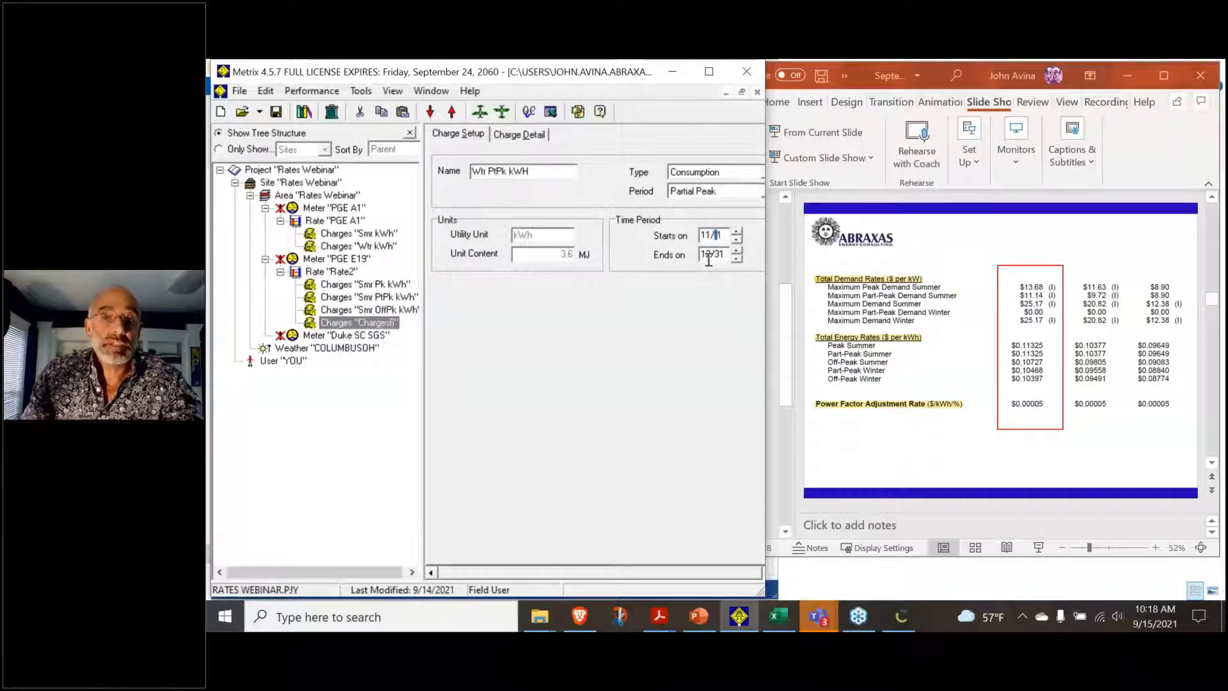
left_click(706, 255)
type("4/")
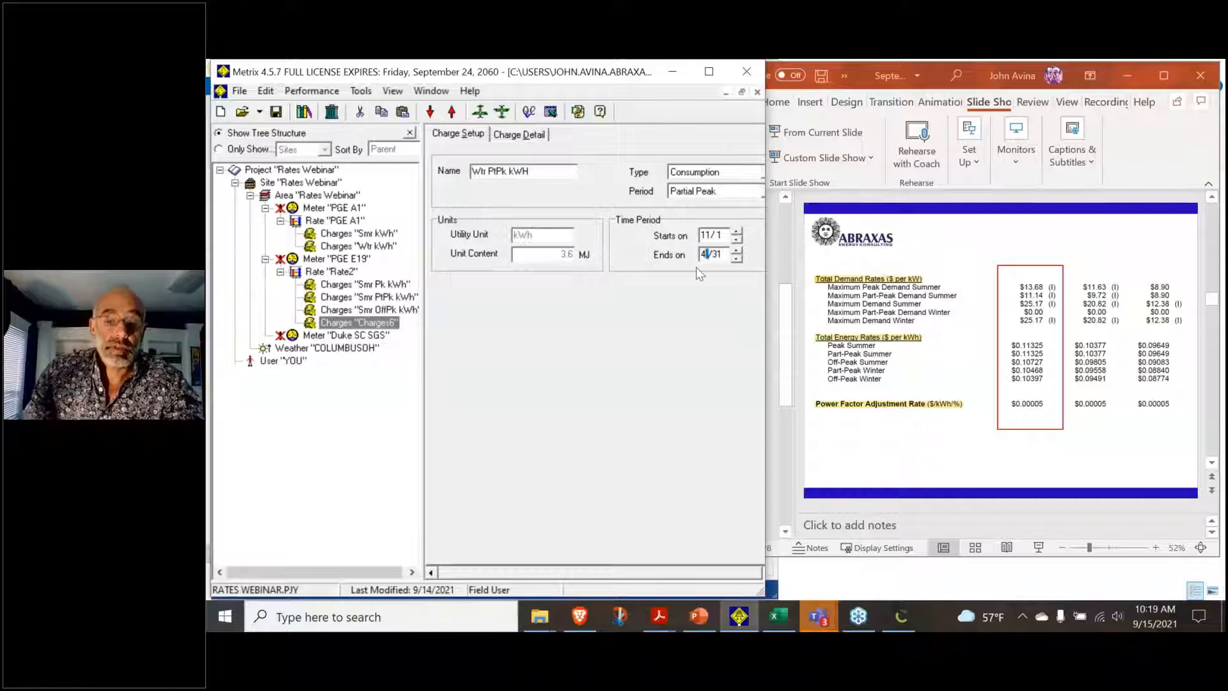
type("30")
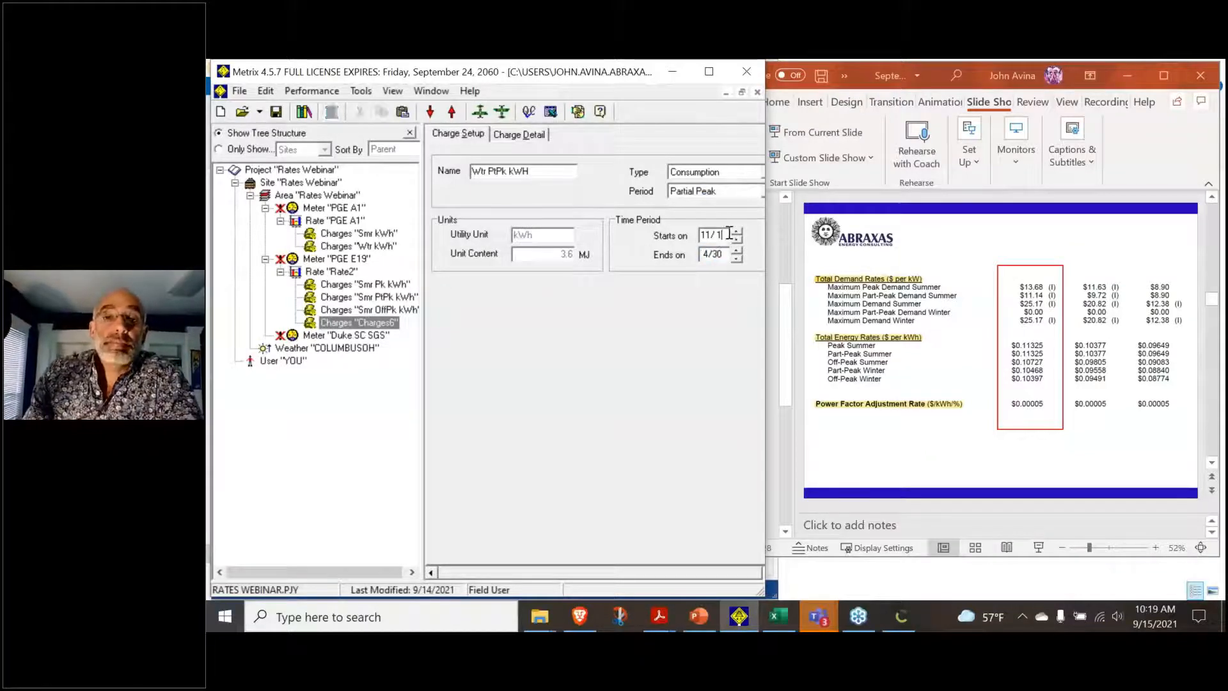
Set the first utility tier charge of the Wtr PtPk kWH item to $0.10468 per kWh
key("ctrl+Tab")
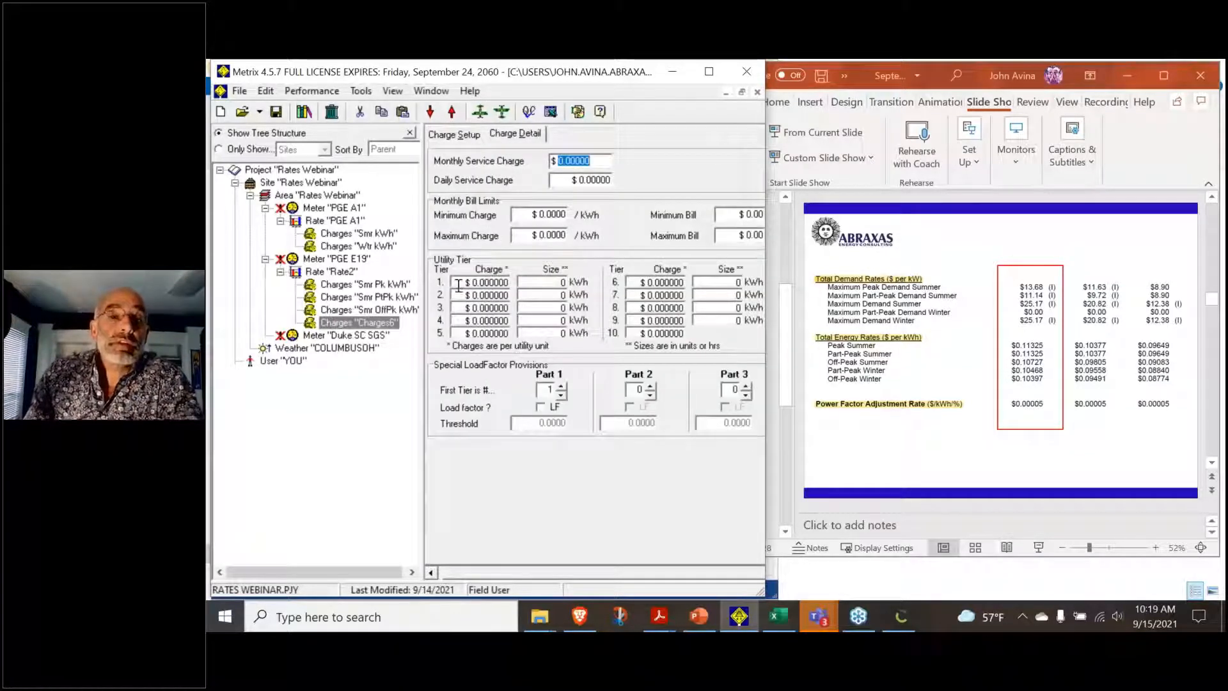
left_click(458, 282)
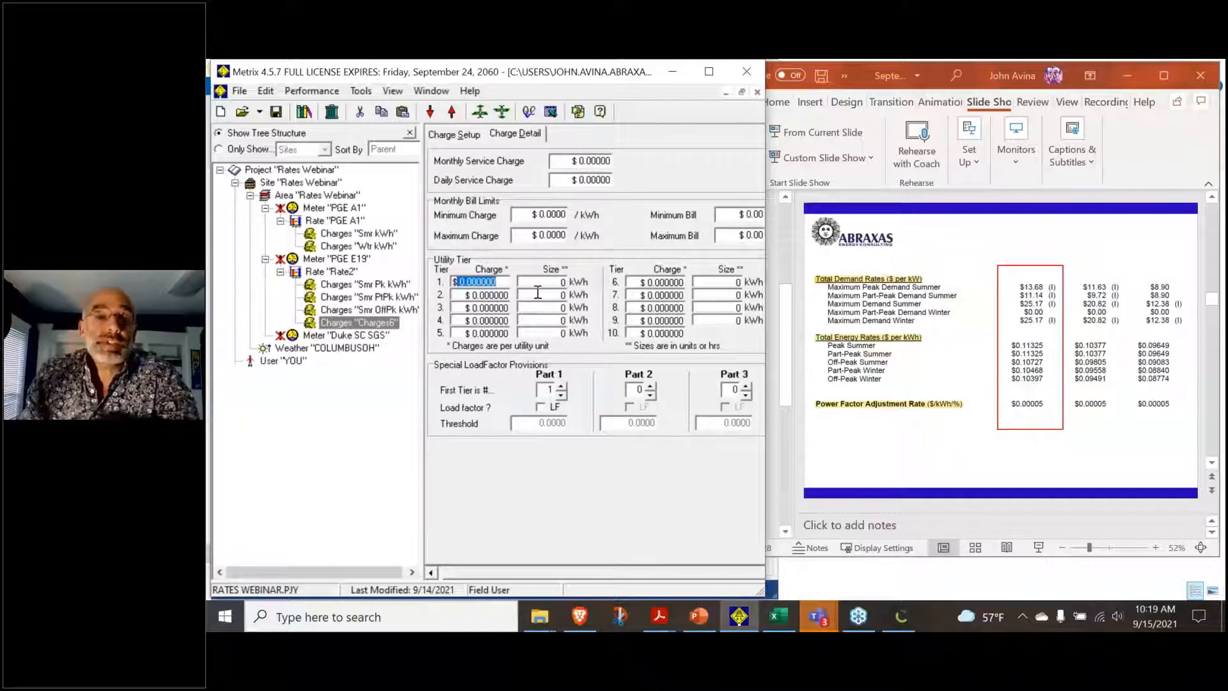
type("0.10468")
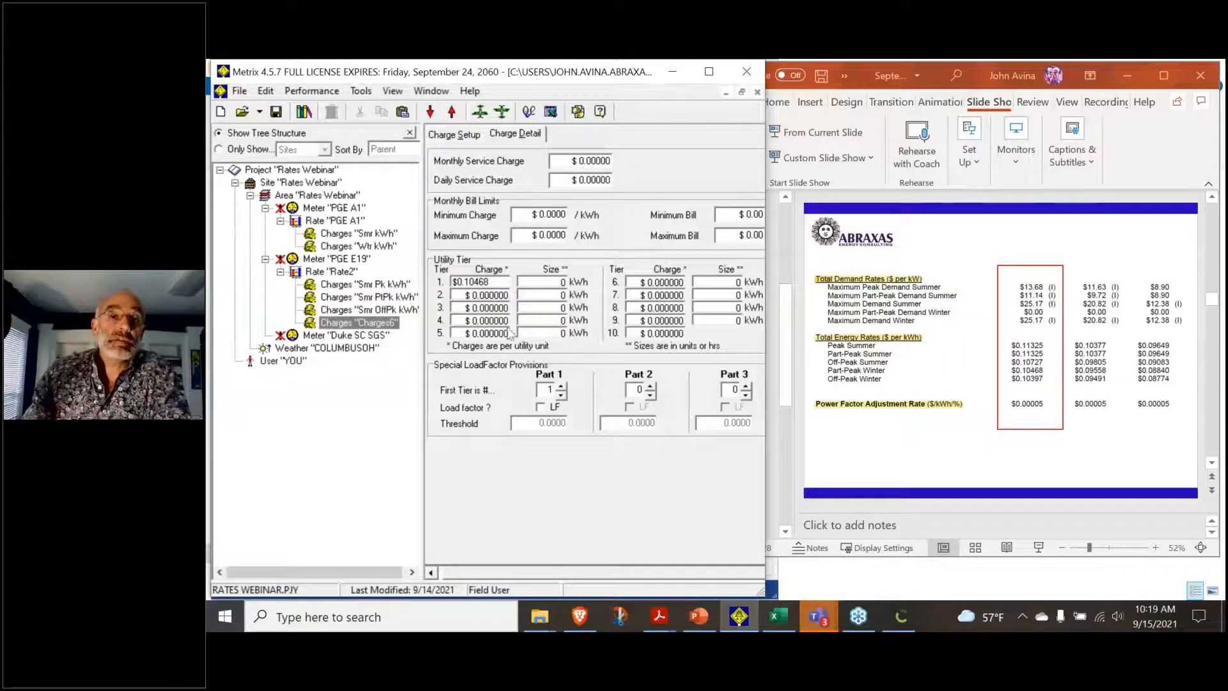
key("Tab")
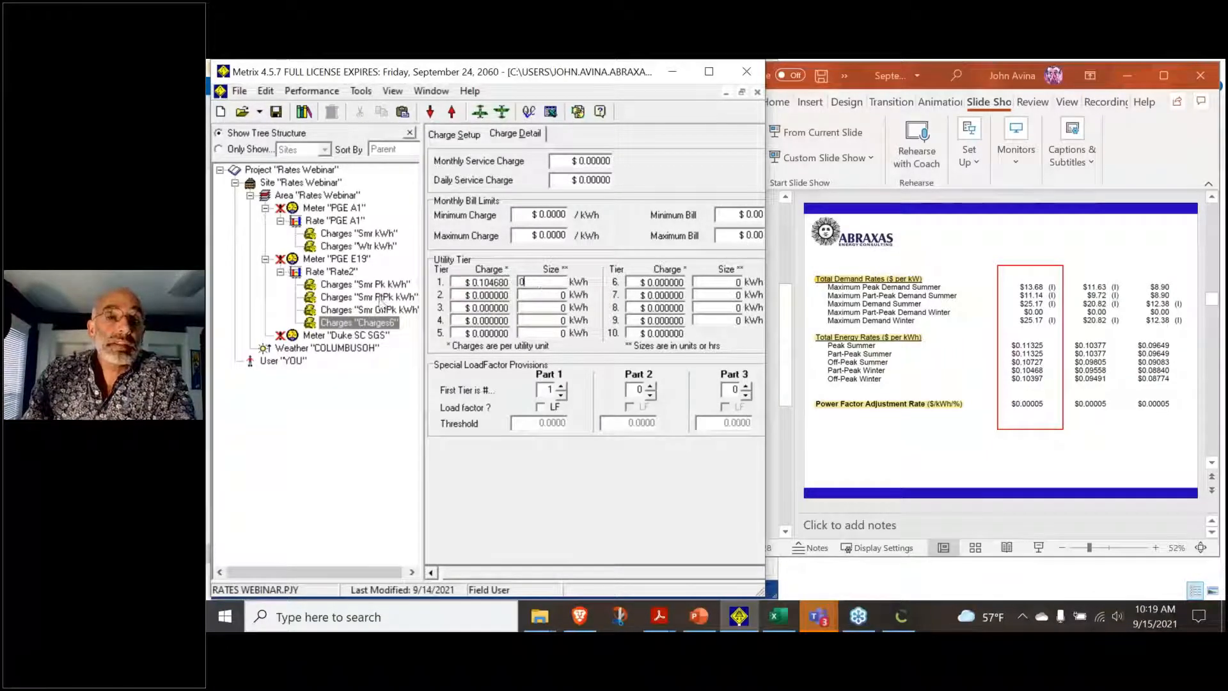
Duplicate the Wtr PtPk kWH charge, rename the copy Wtr OfPk kWH, and set its period to Off Peak
left_click(335, 285)
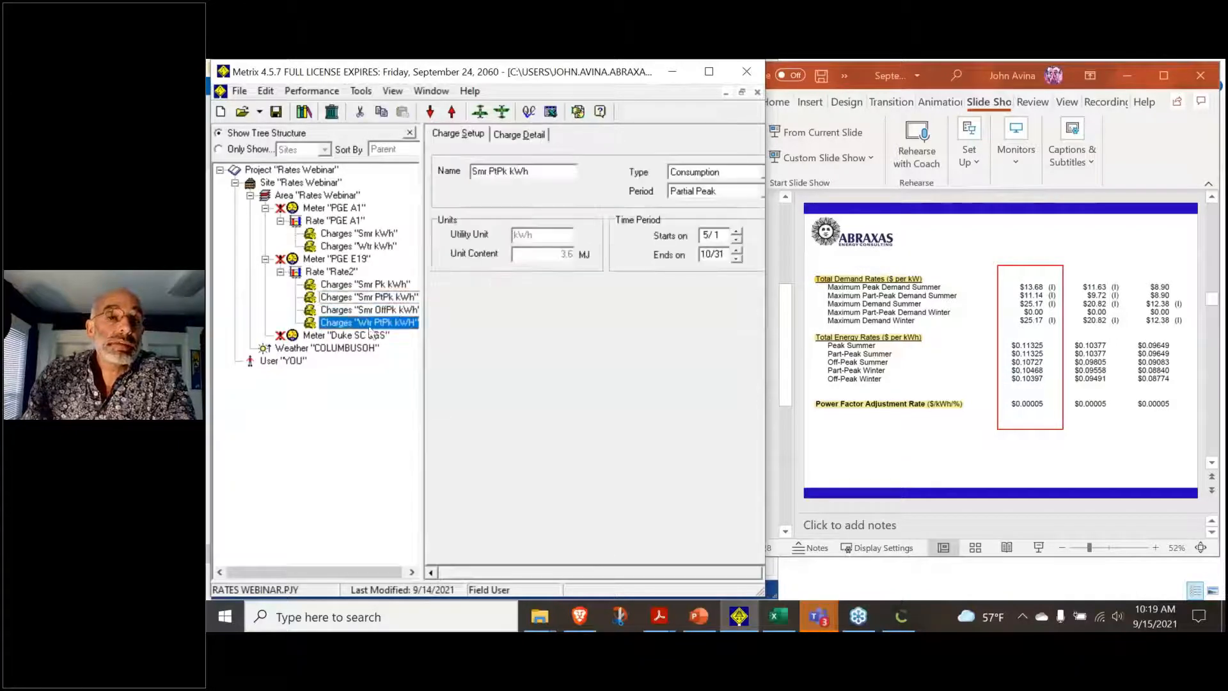
left_click_drag(332, 278, 332, 272)
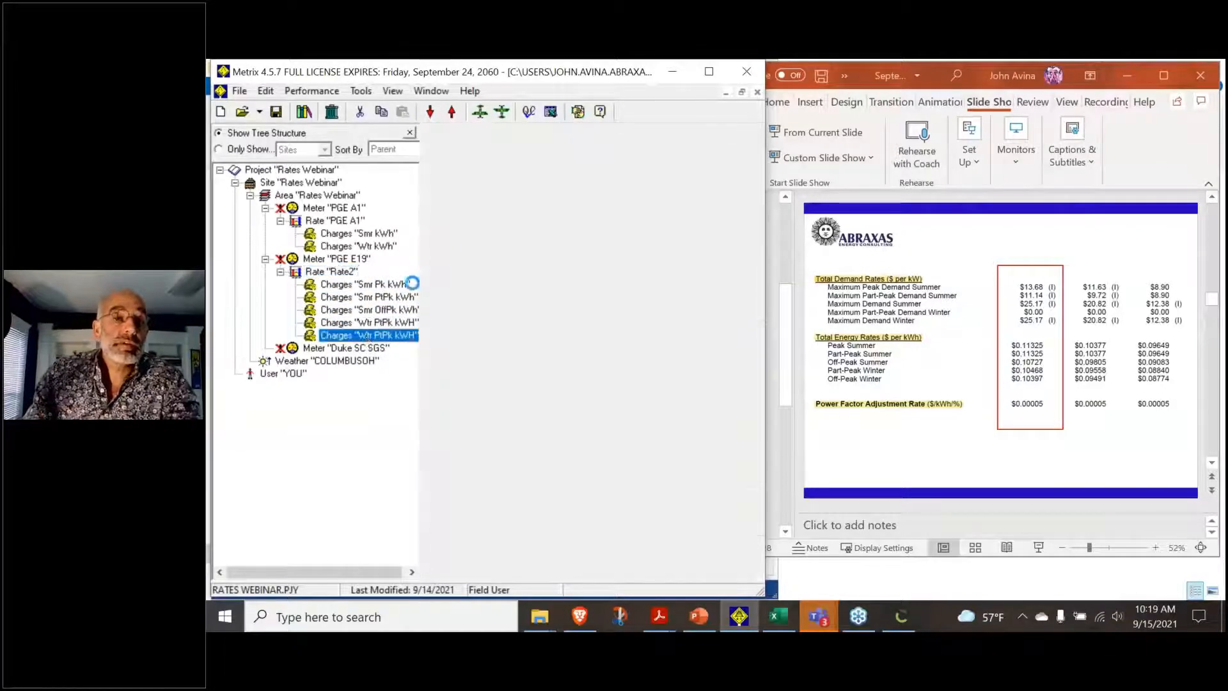
left_click(497, 170)
key("BackSpace")
key("BackSpace")
type("Of")
left_click(675, 193)
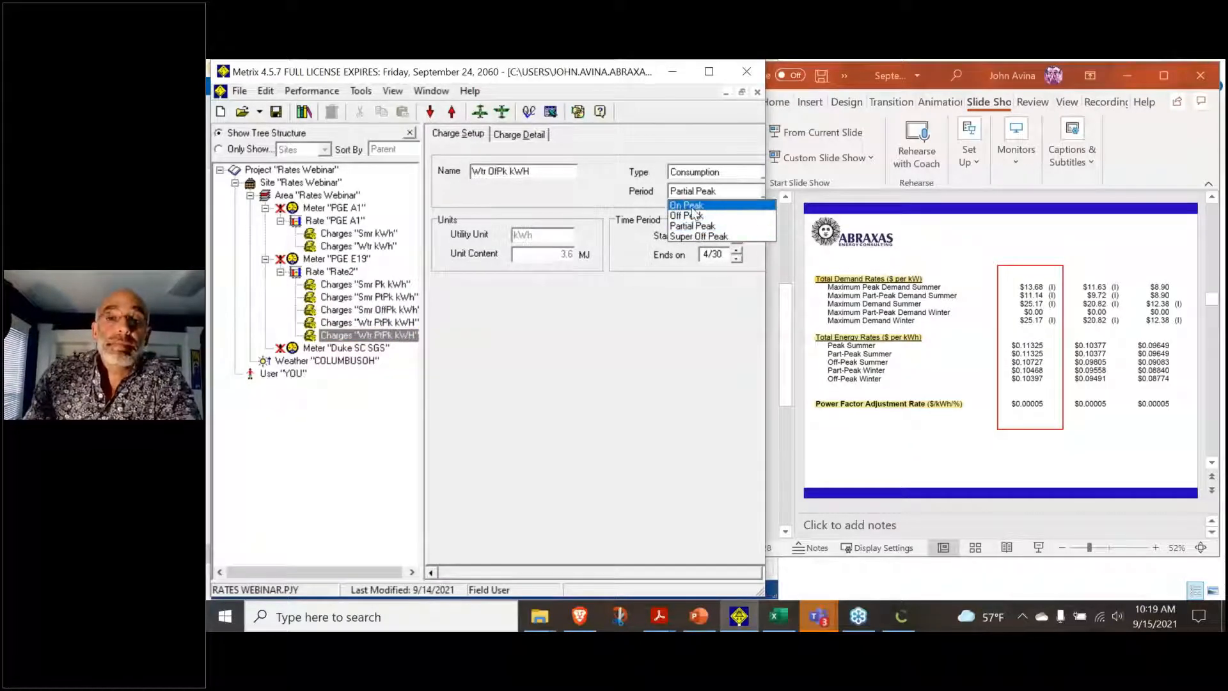
left_click(691, 216)
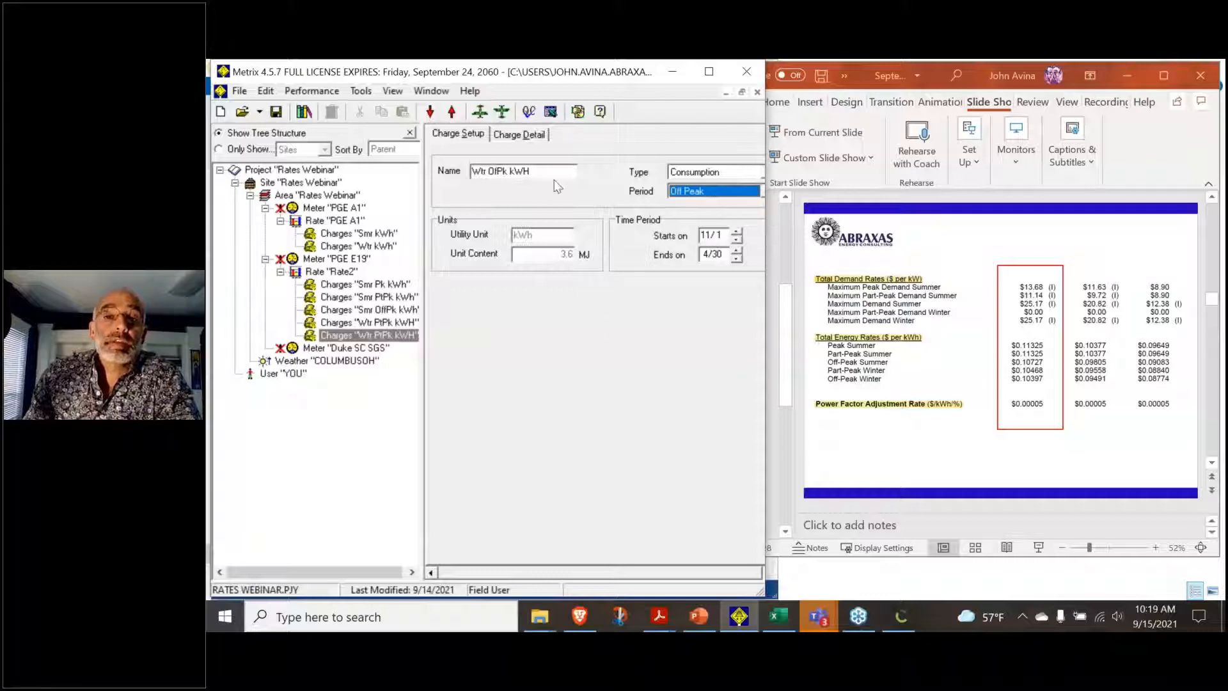
Set the first utility tier charge of the Wtr OfPk kWH item to $0.10397 per kWh
left_click(519, 135)
left_click_drag(474, 282, 547, 280)
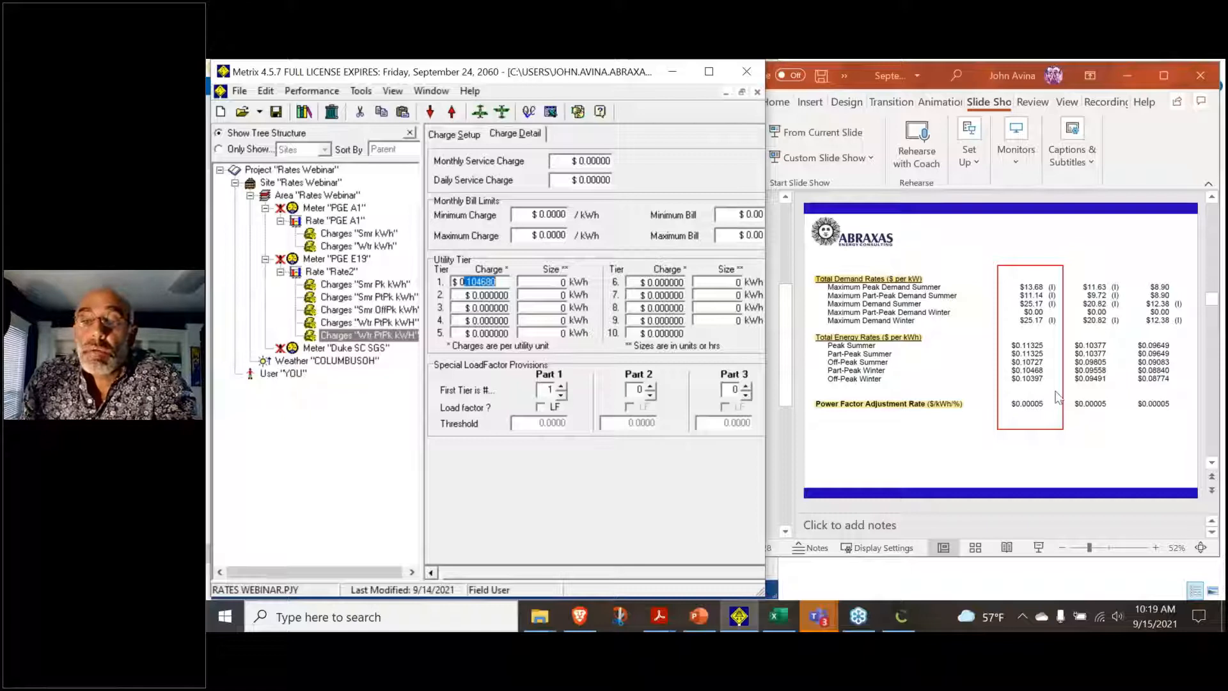
type(".10")
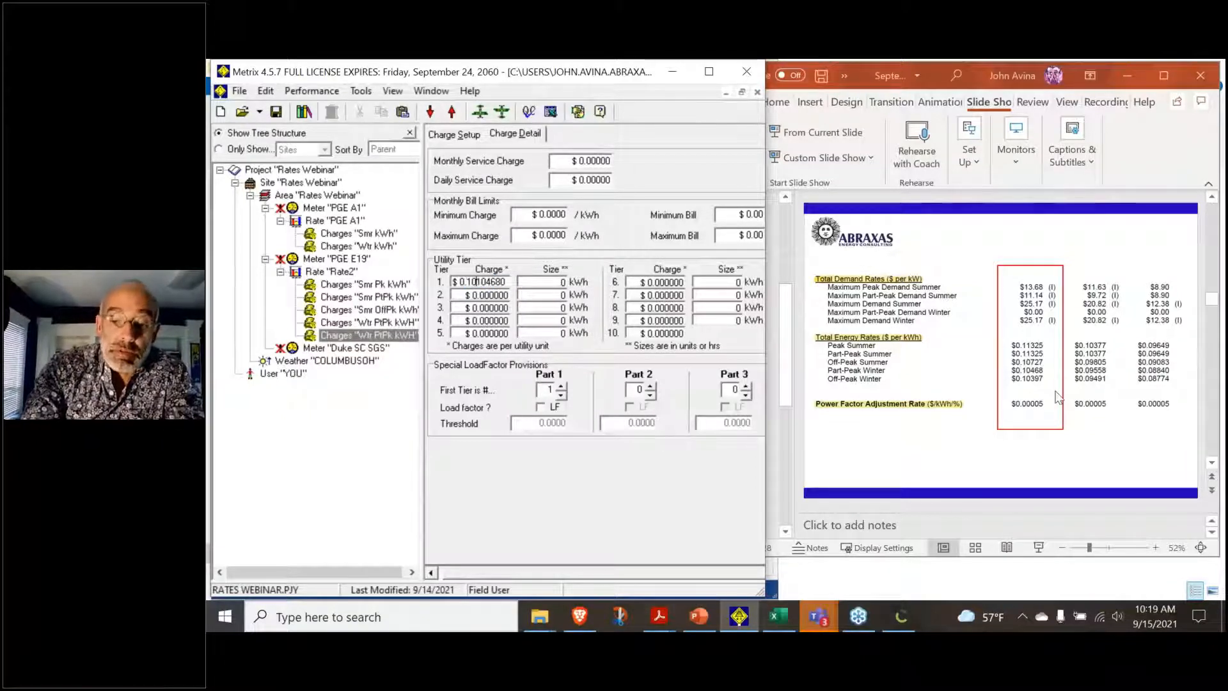
key("Delete")
key("Delete")
key("Delete")
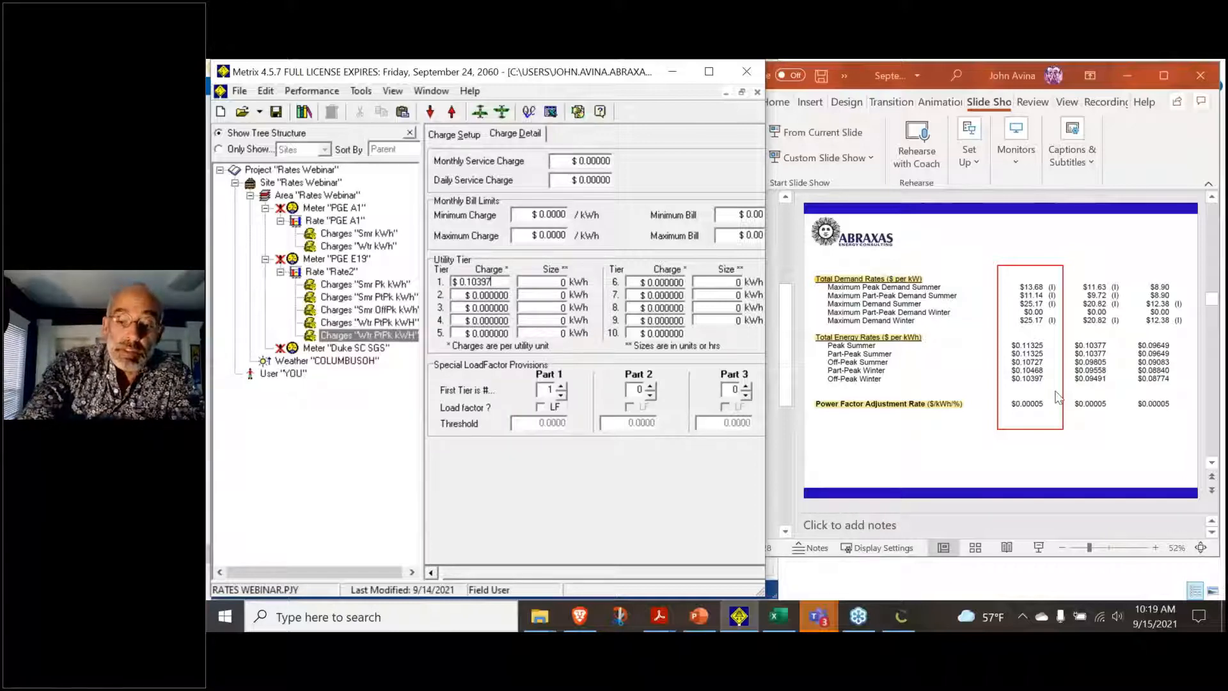
left_click(538, 306)
Add a new charge to the PGE E19 meter's rate with the Demand type and name it Smr Pk kW
left_click(332, 273)
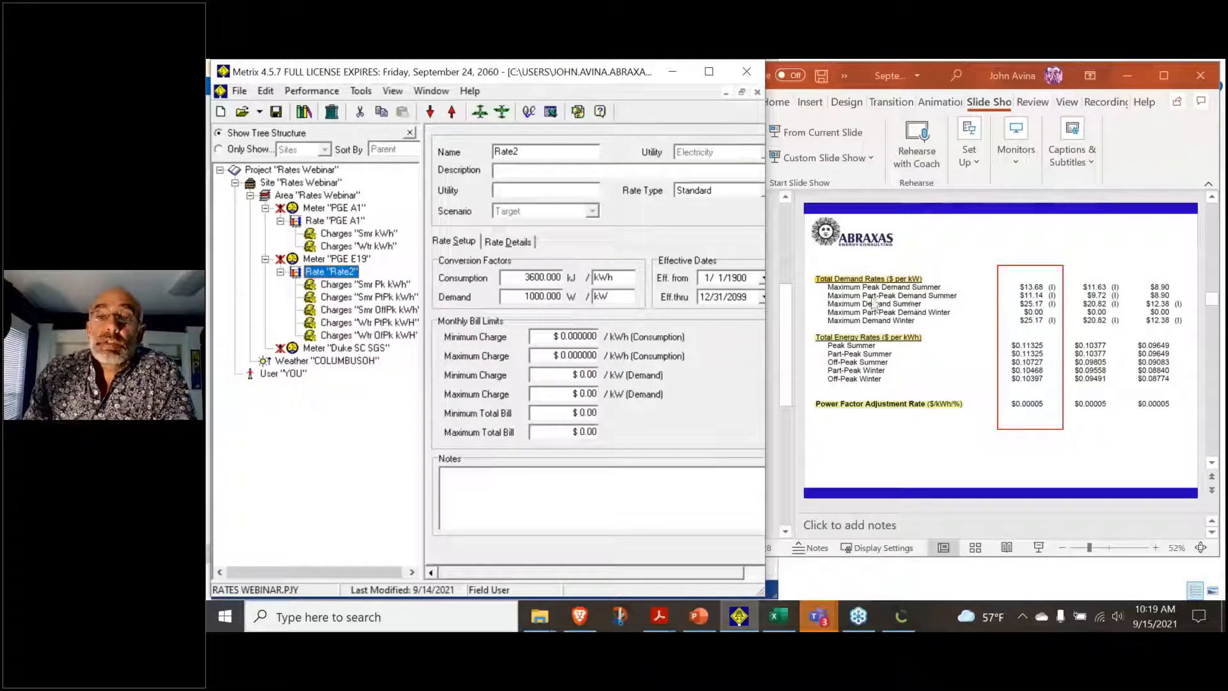
right_click(336, 279)
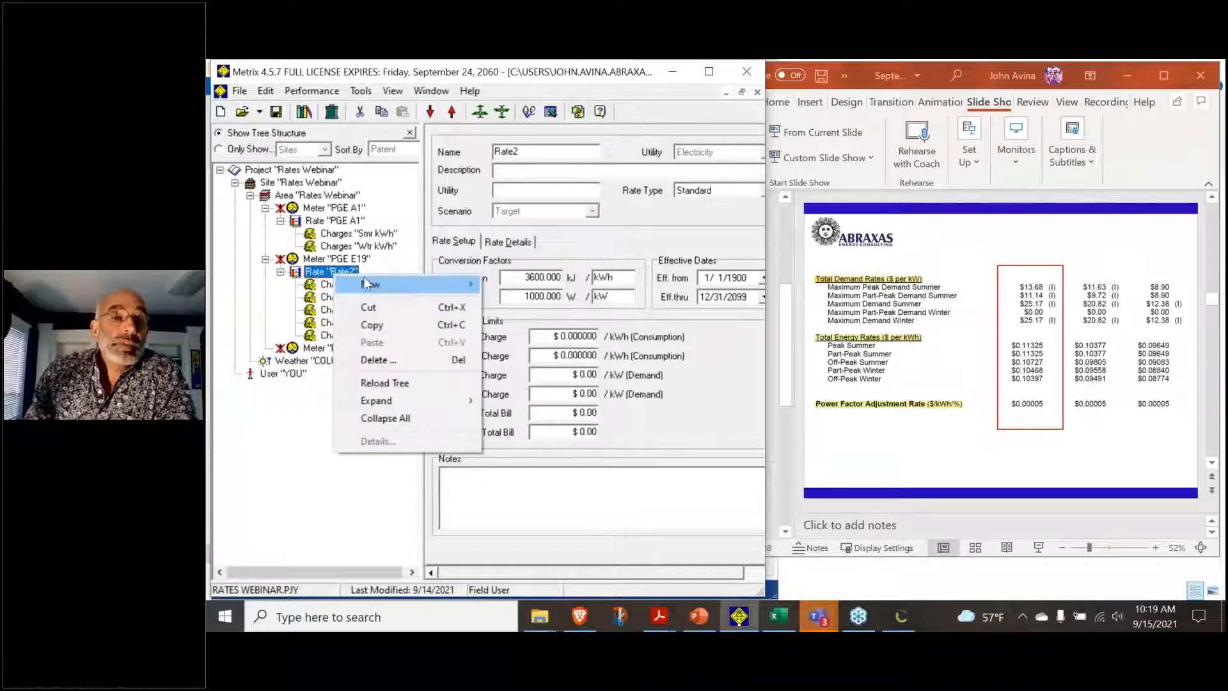
mouse_move(368, 284)
left_click(520, 284)
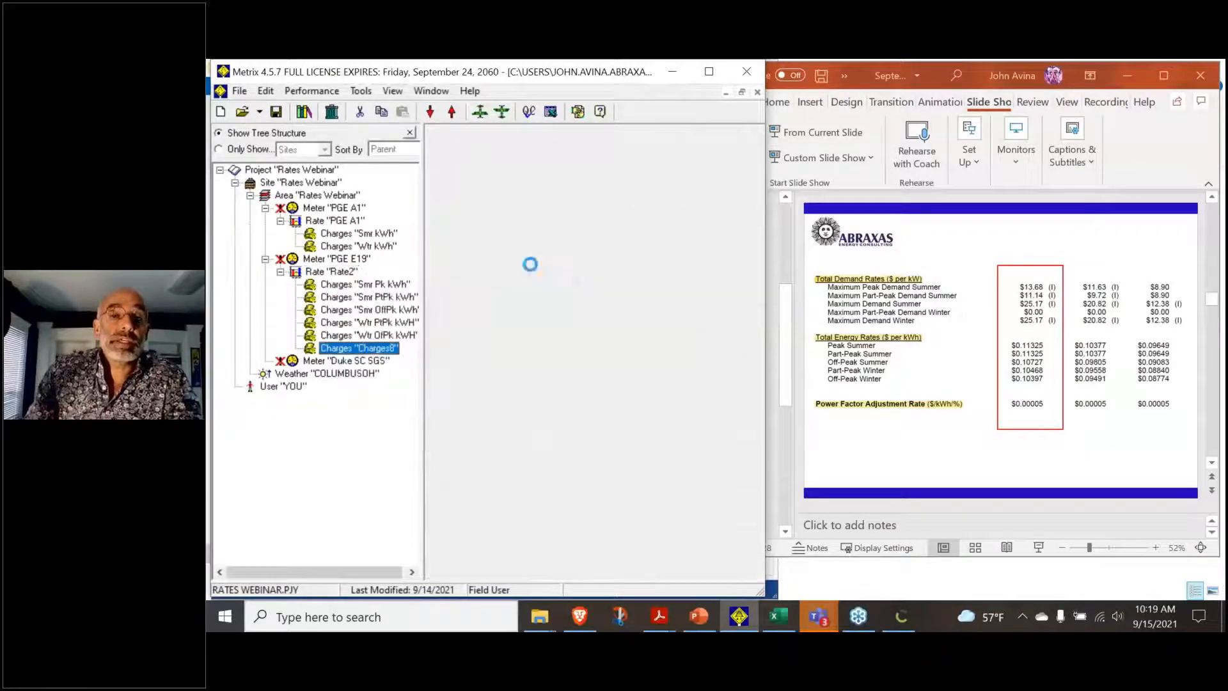
left_click(680, 168)
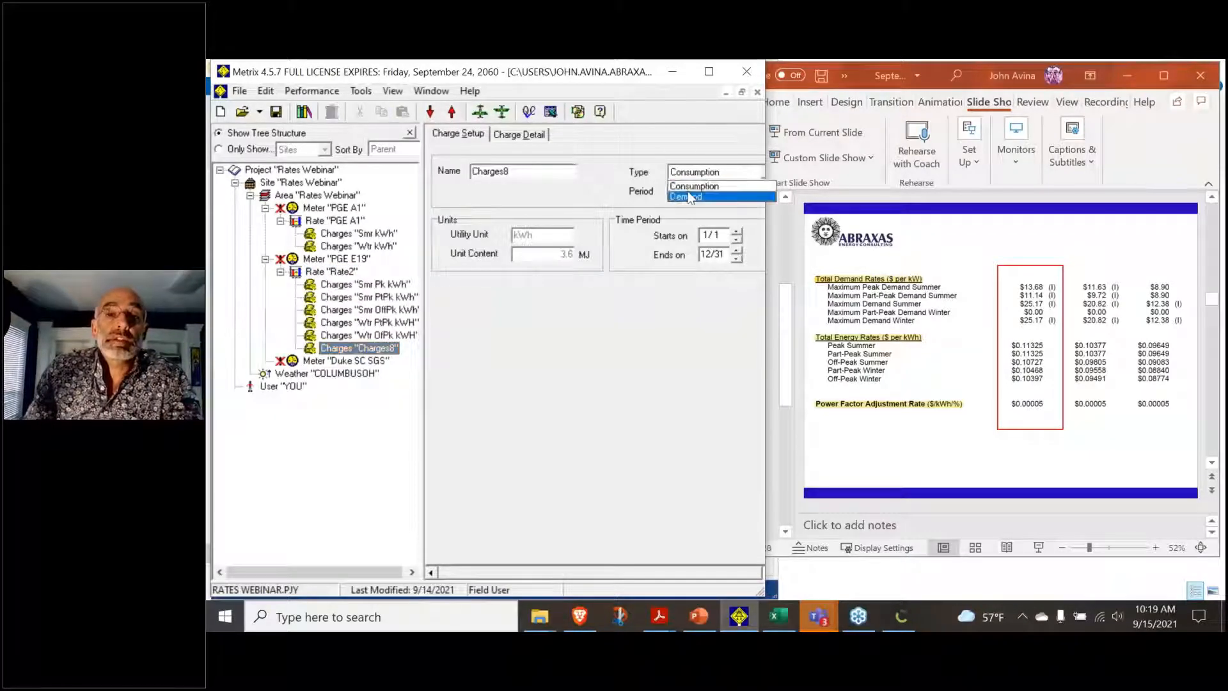
left_click(695, 196)
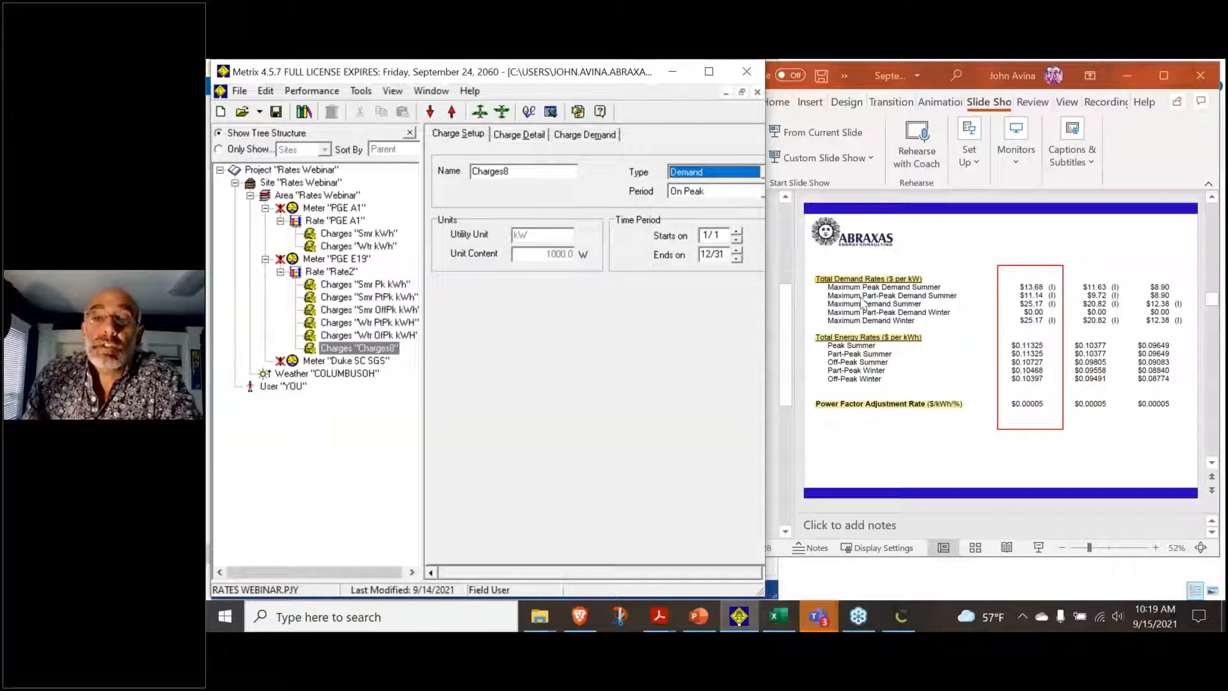
double_click(518, 175)
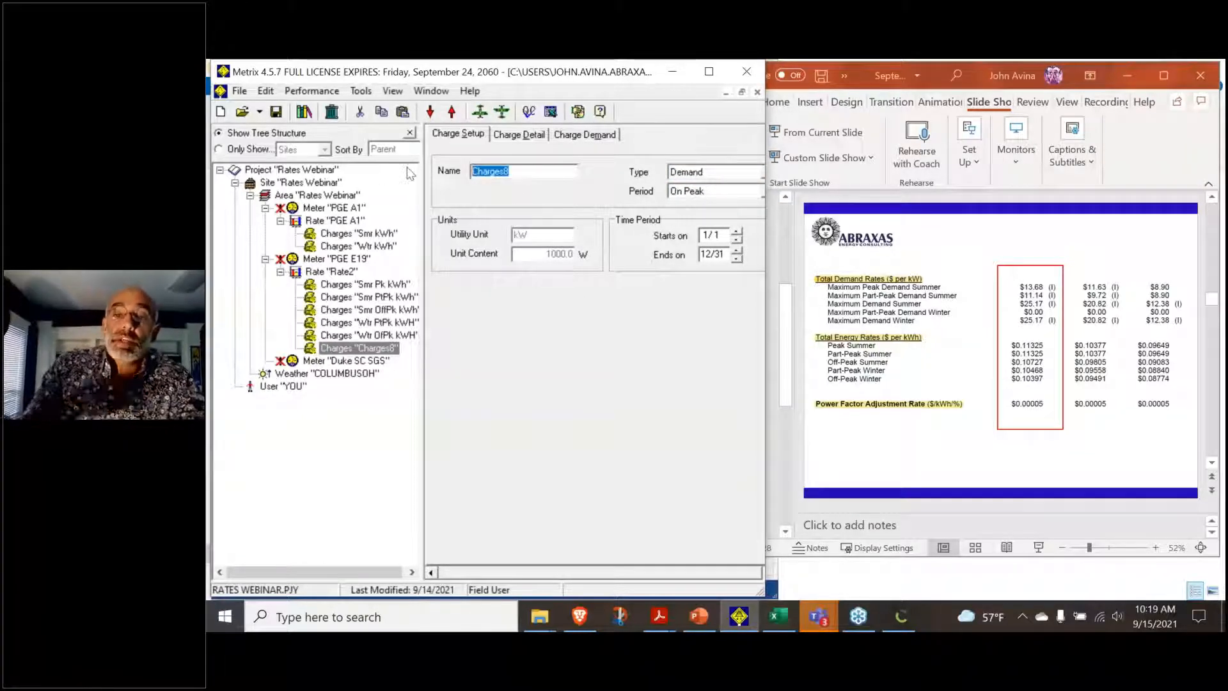
type("Smr Pk kW")
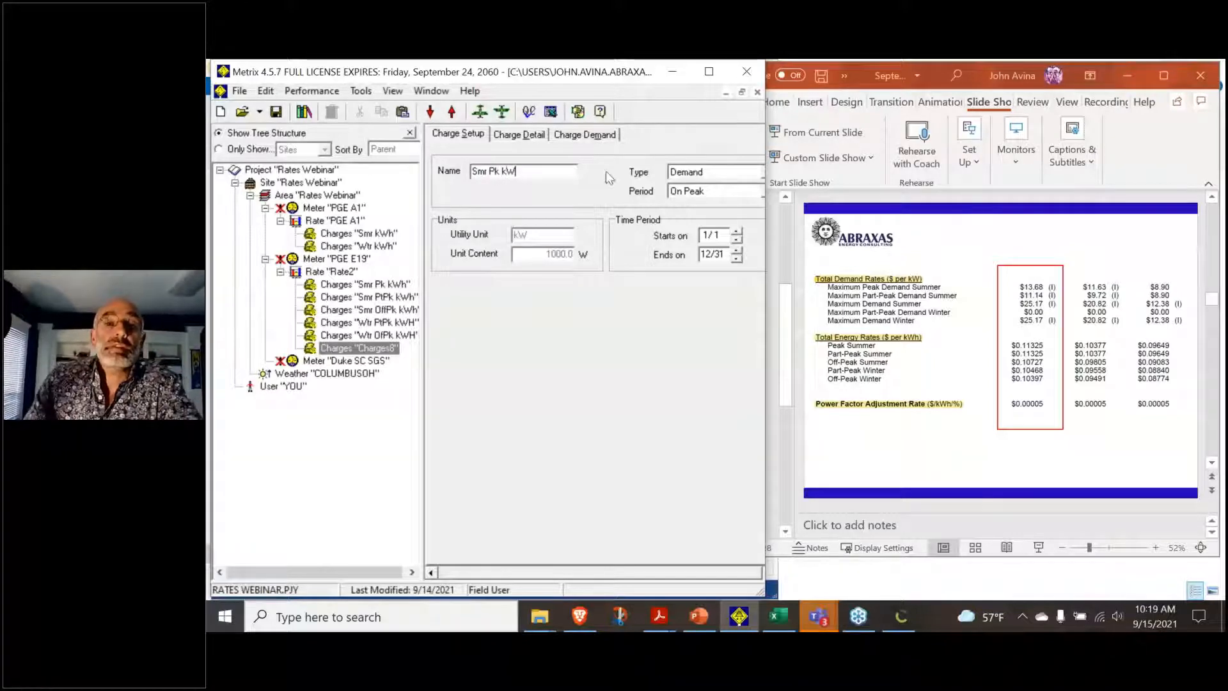
Set the Smr Pk kW charge's time period to start on 5/1 and end on 10/31
left_click(709, 234)
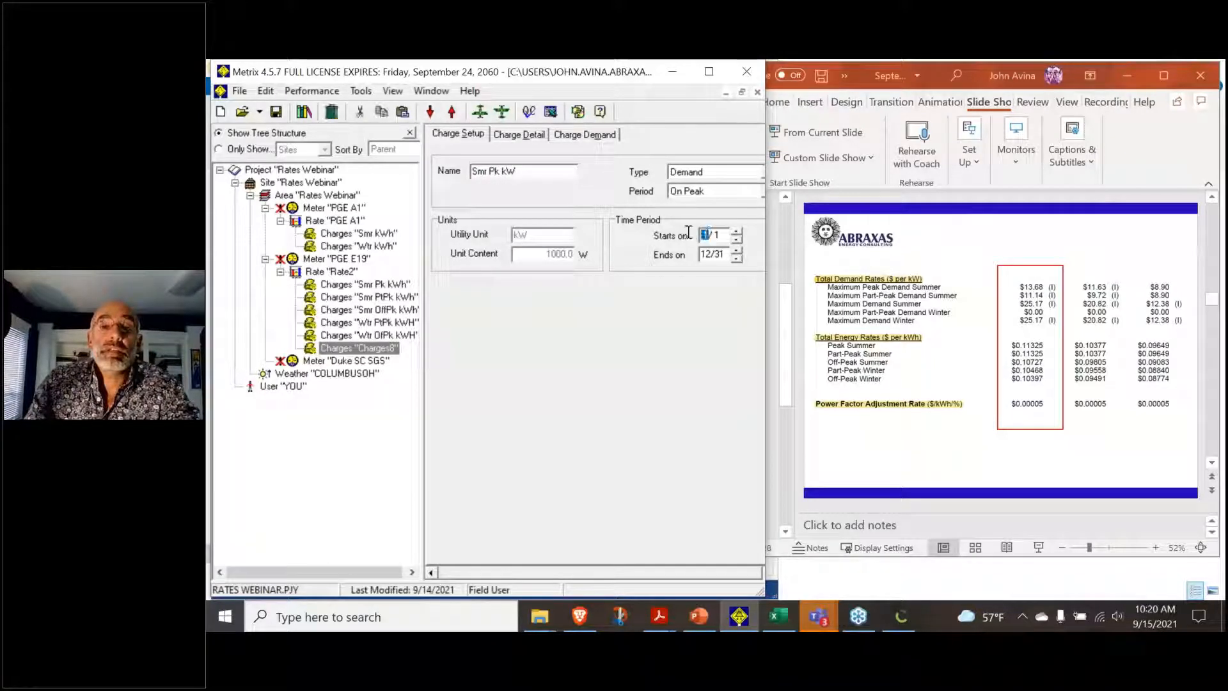
type("5")
left_click(703, 256)
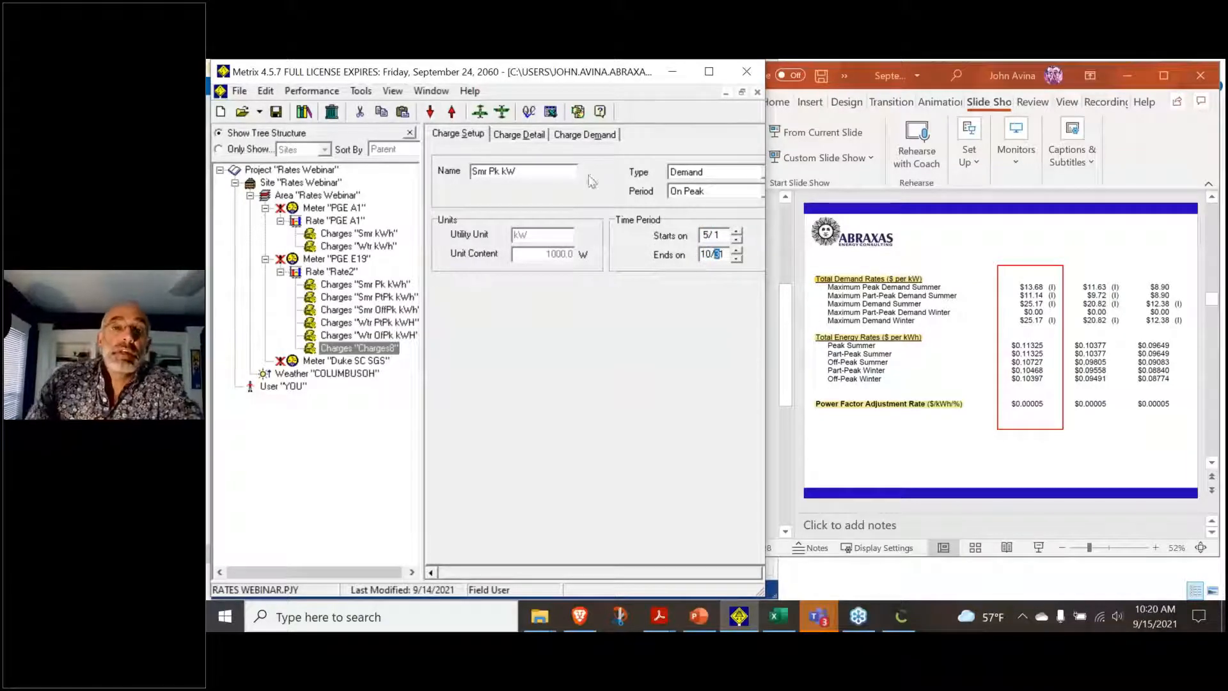
Set the first utility tier charge of the Smr Pk kW item to $13.68 per kW
left_click(522, 136)
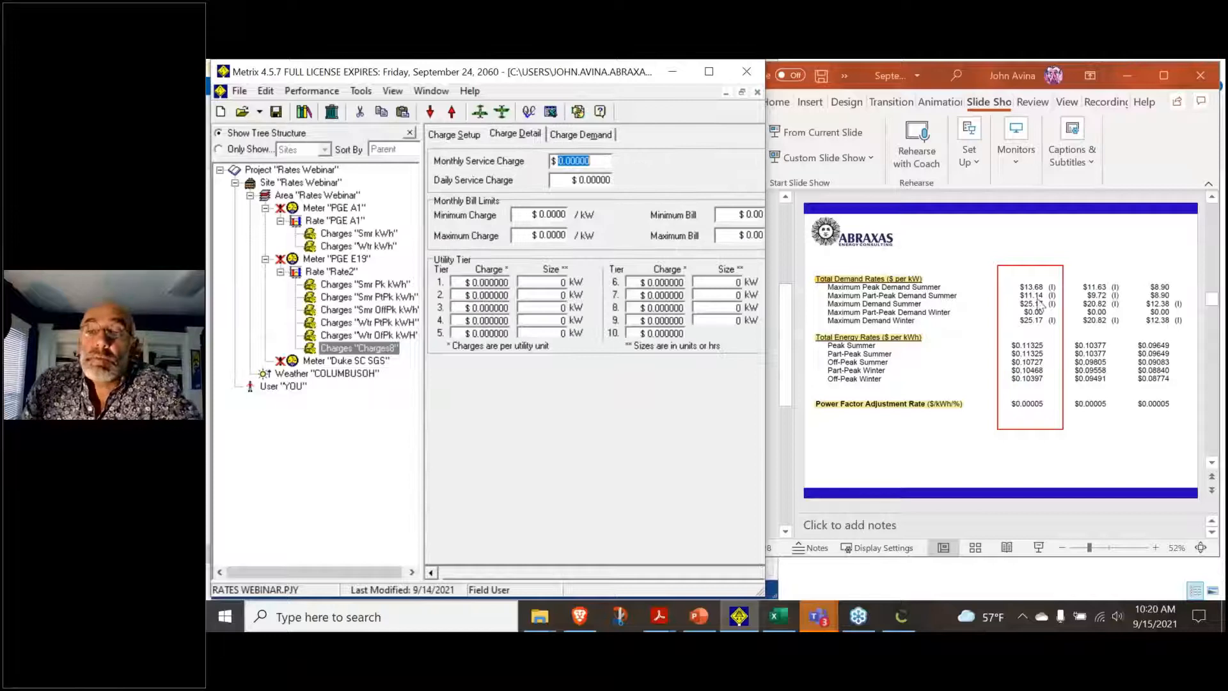
left_click(473, 282)
type("13")
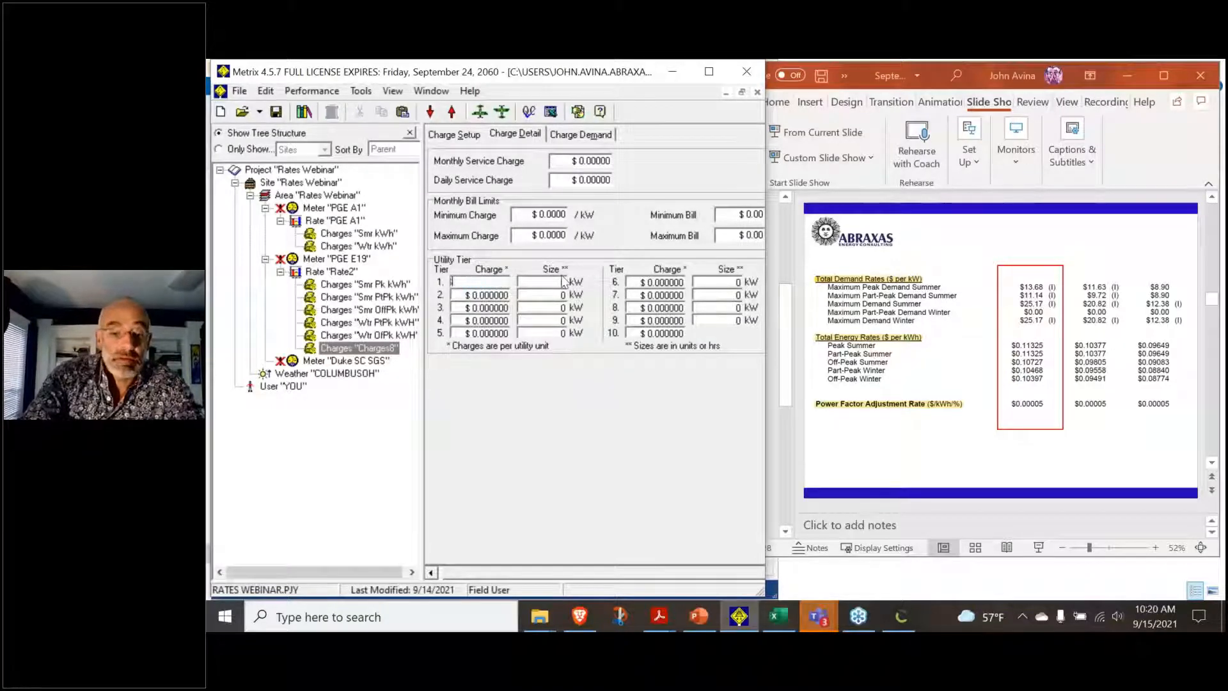
type(".68")
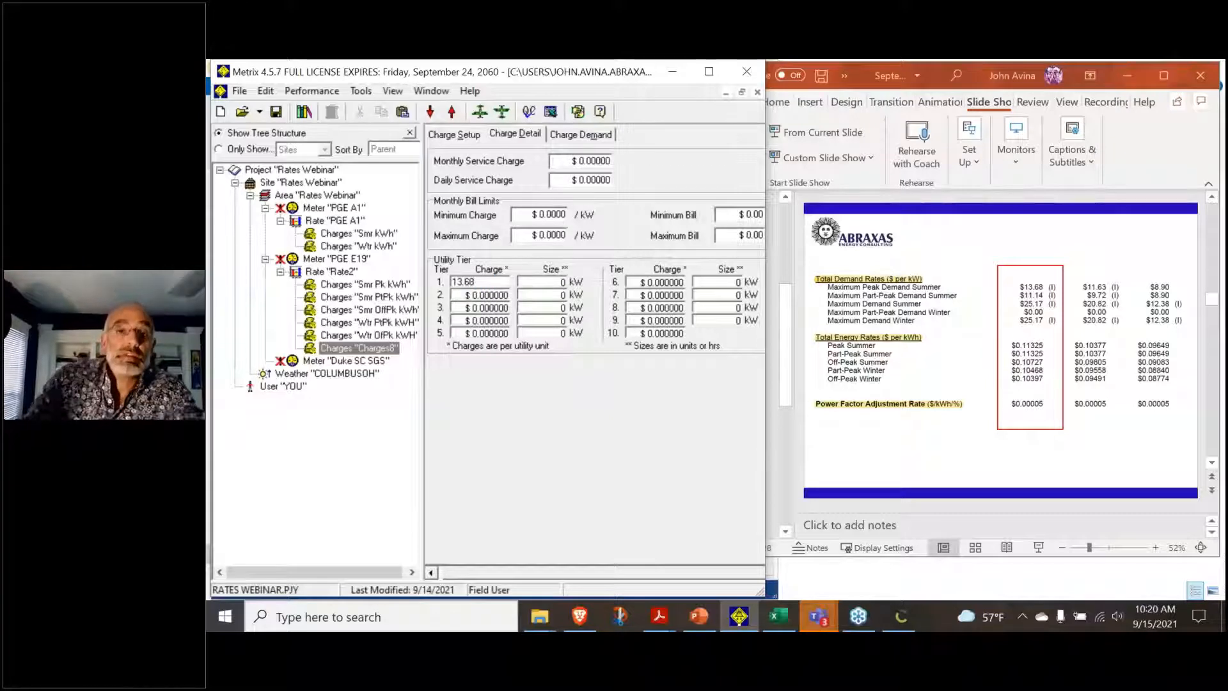
left_click(541, 294)
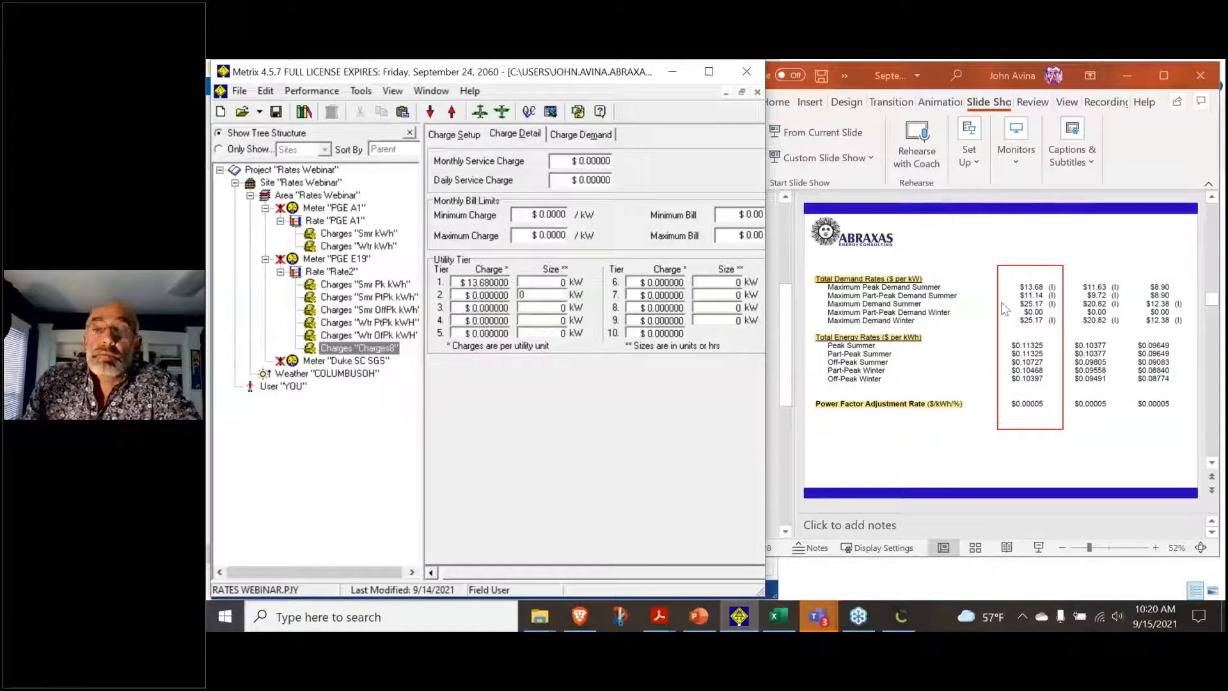
Duplicate the Smr Pk kW charge within the E19 rate, set the copy's period to Partial Peak, and rename it Smr PtPk kW
left_click(383, 311)
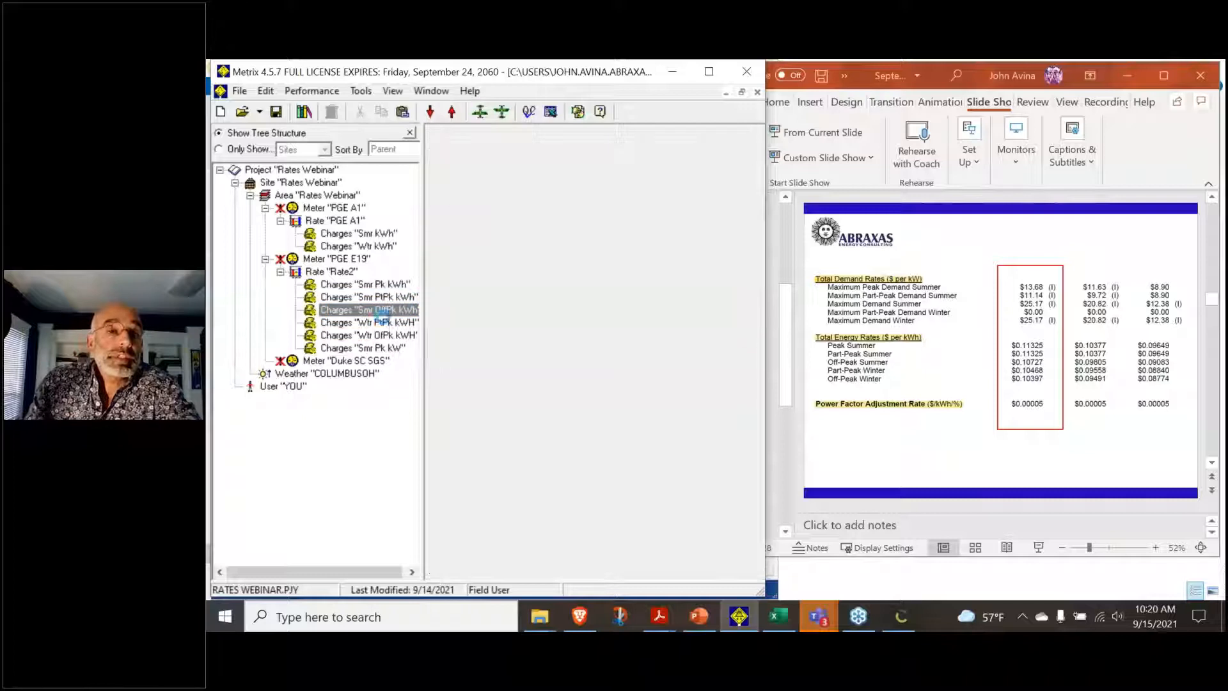
left_click_drag(378, 345, 329, 273)
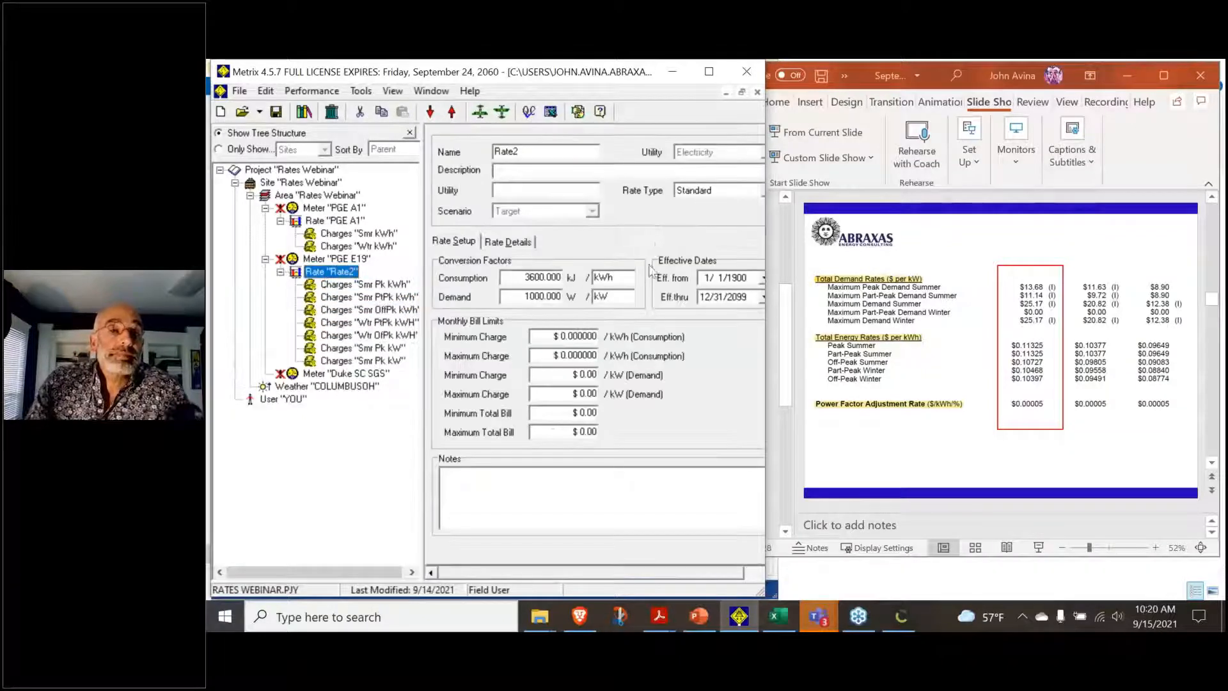
left_click(379, 362)
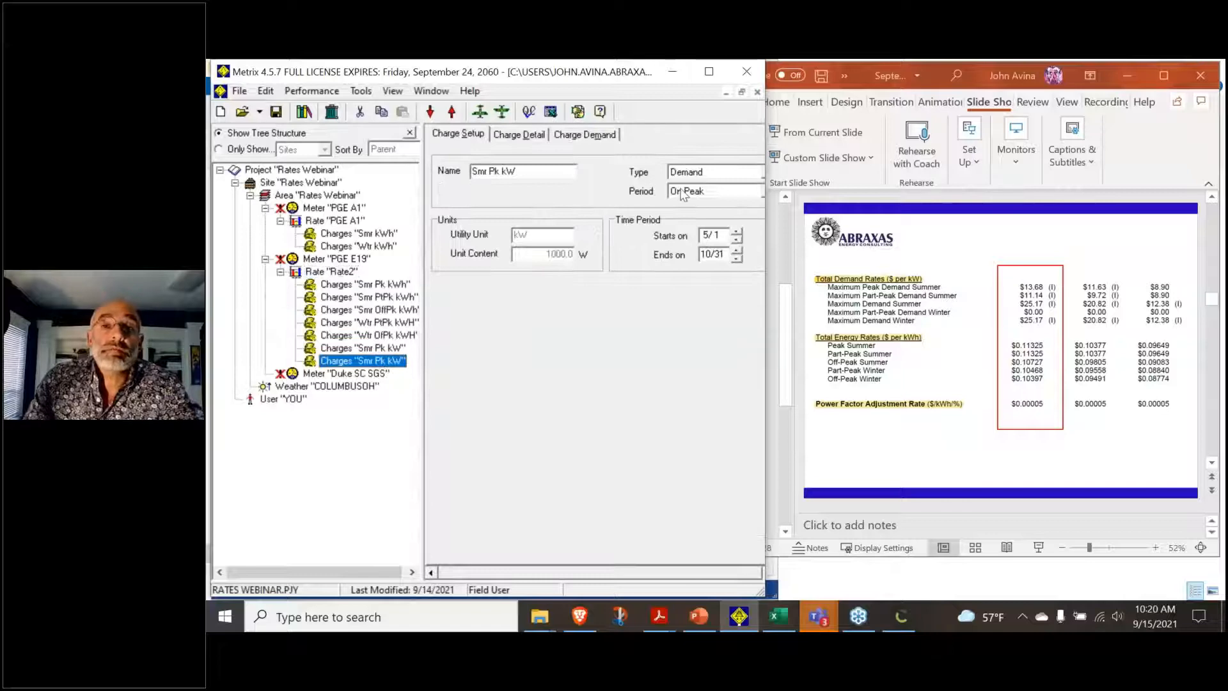
left_click(683, 192)
left_click(691, 225)
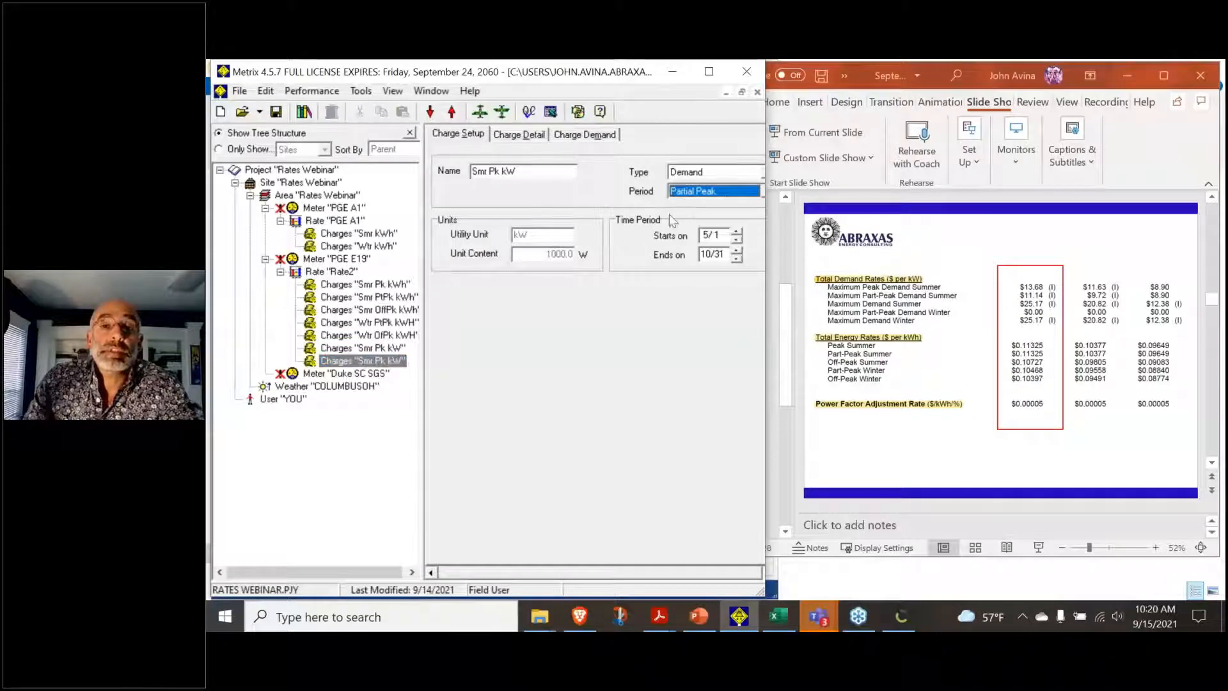
left_click(489, 170)
type("Pt")
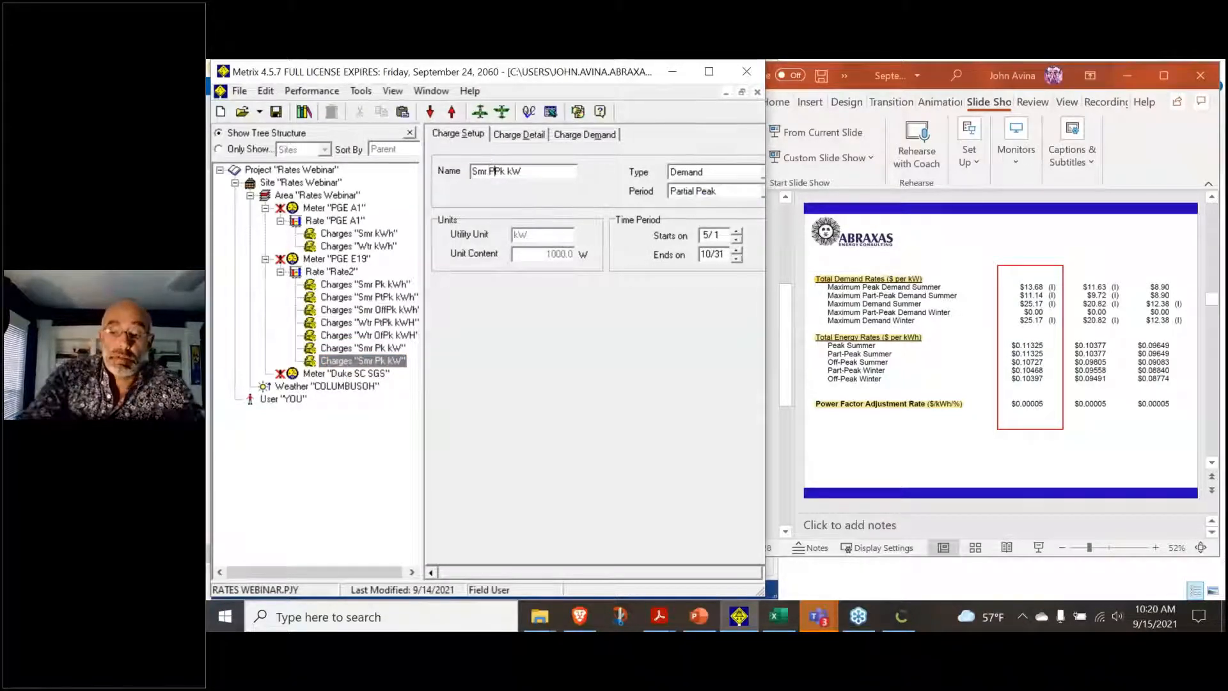
Set the first utility tier charge of the Smr PtPk kW item to $11.14 per kW
left_click(536, 137)
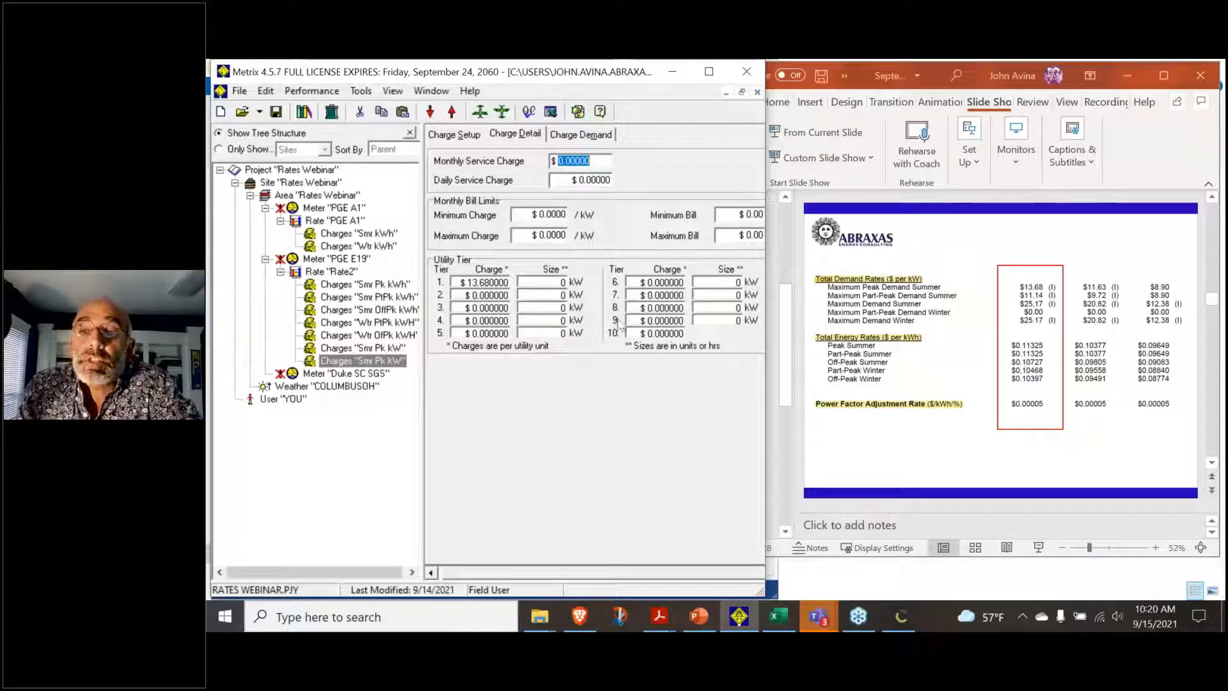
left_click_drag(462, 282, 508, 282)
type("11.14")
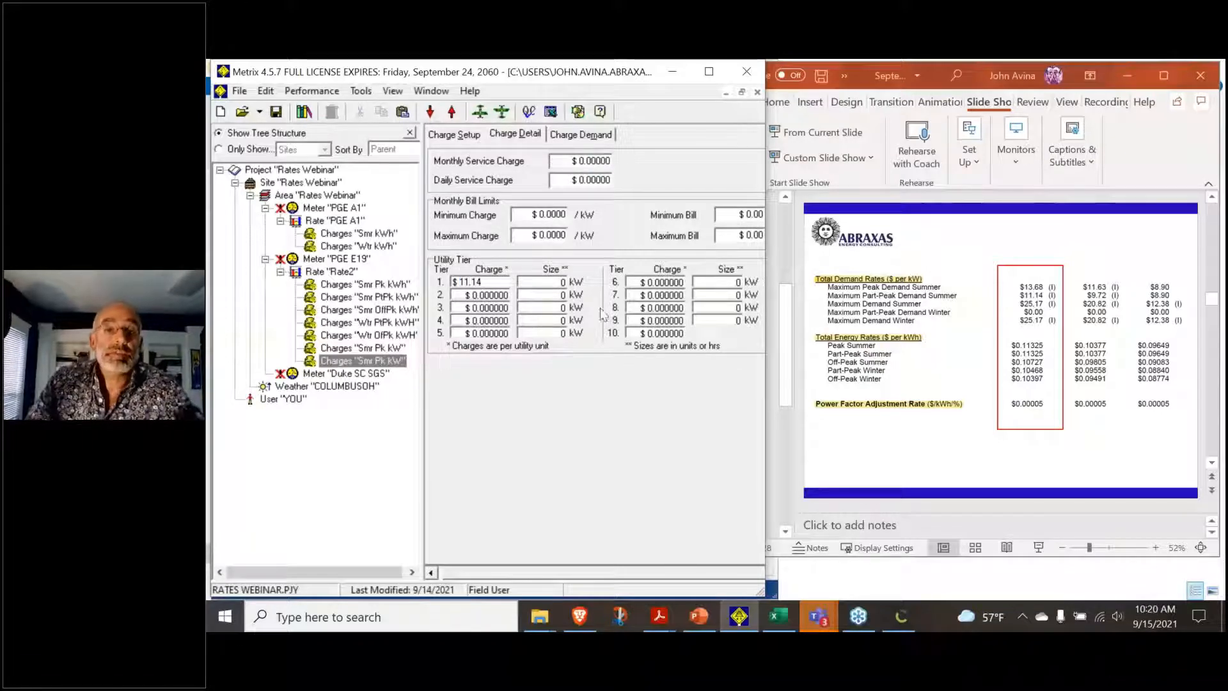
left_click(552, 297)
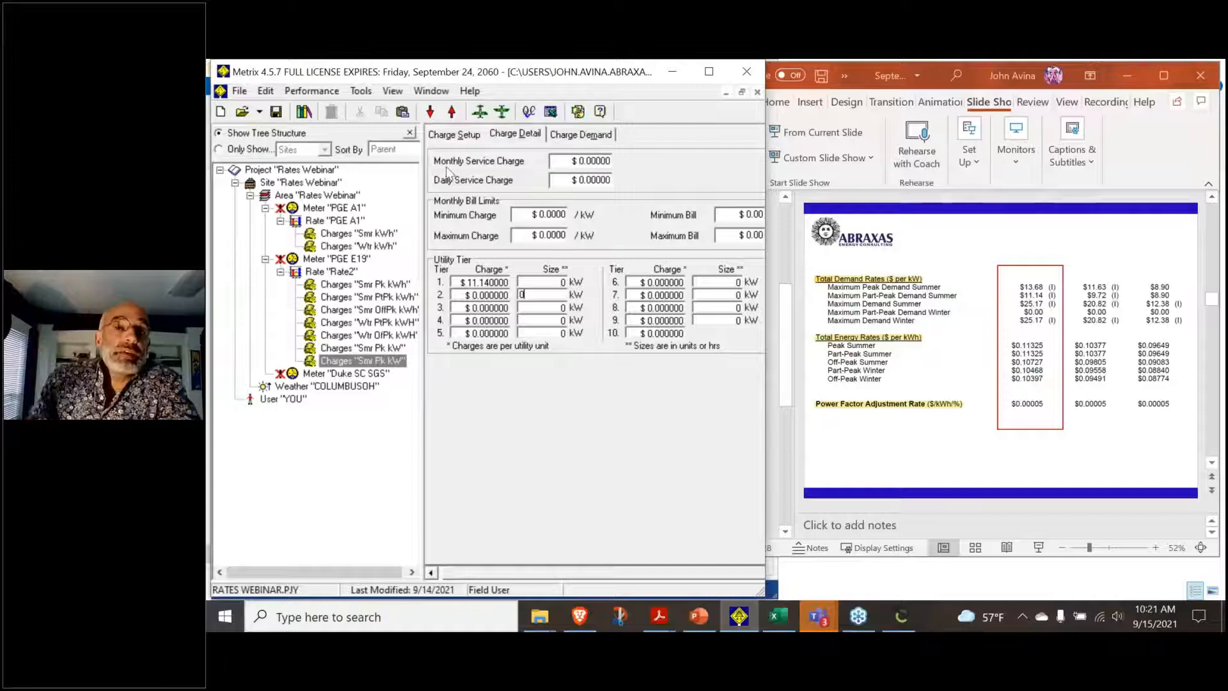
Examine the PGE E19 meter's billing register from the earliest bills, including its on-peak, off-peak and part-peak demand columns
left_click(325, 263)
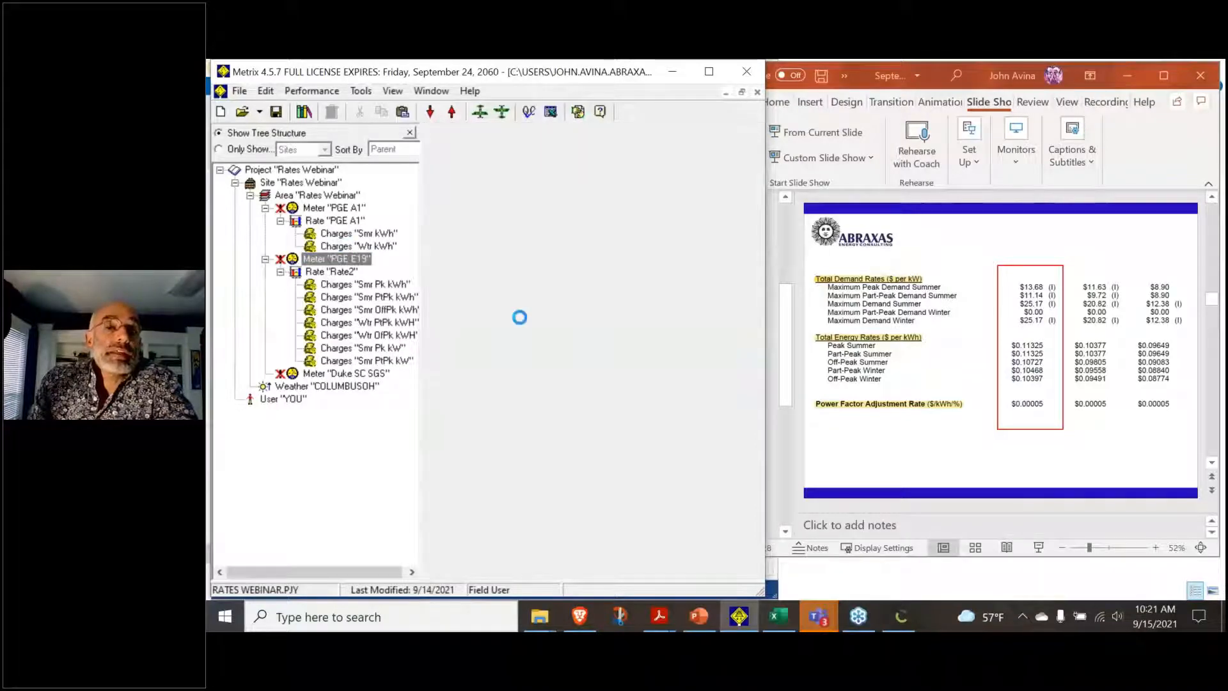
left_click(709, 72)
left_click(501, 132)
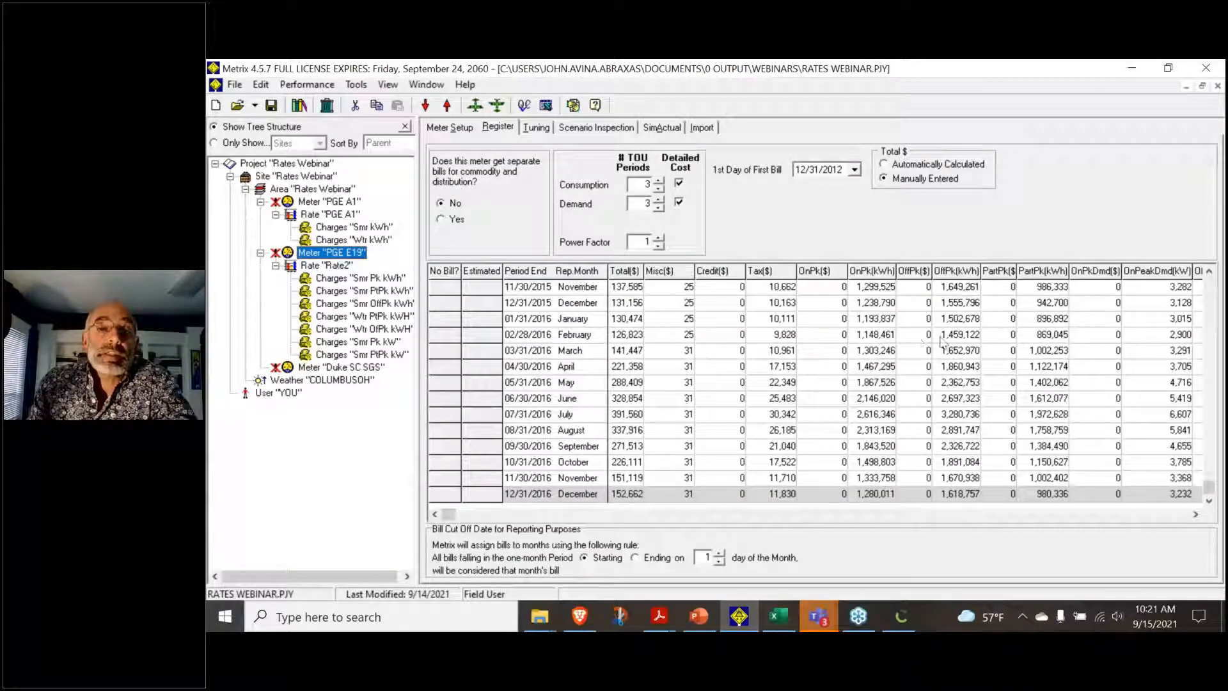
left_click_drag(1209, 488, 1195, 259)
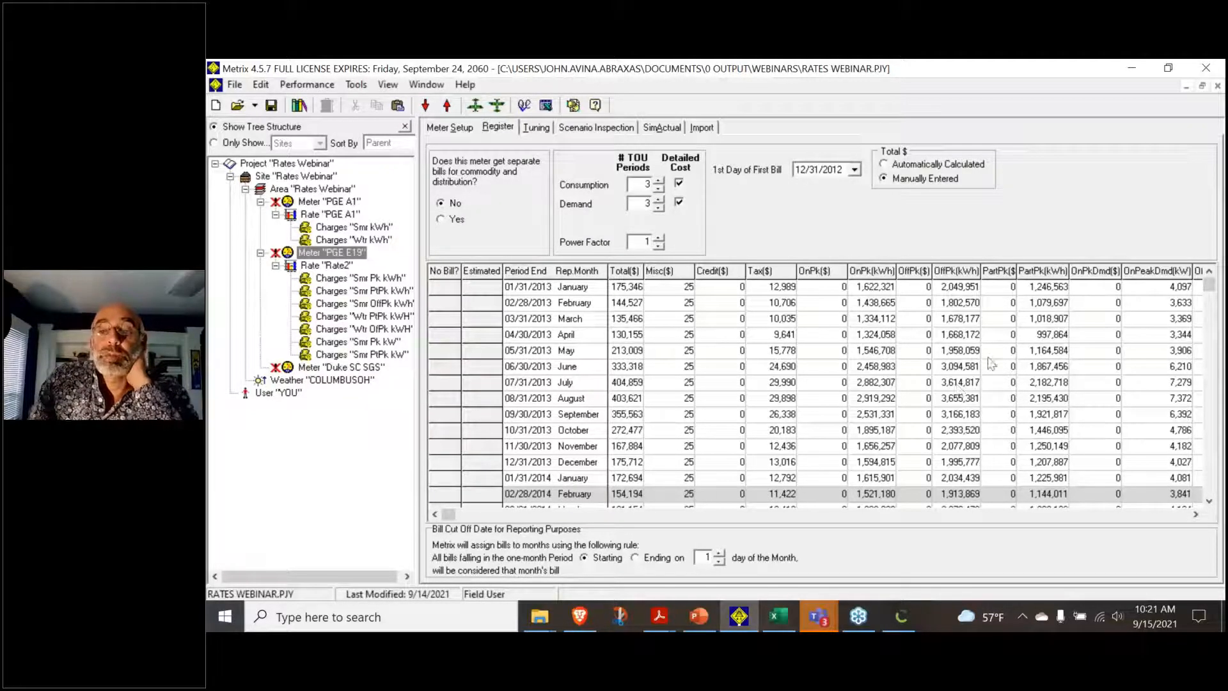
left_click_drag(454, 515, 943, 448)
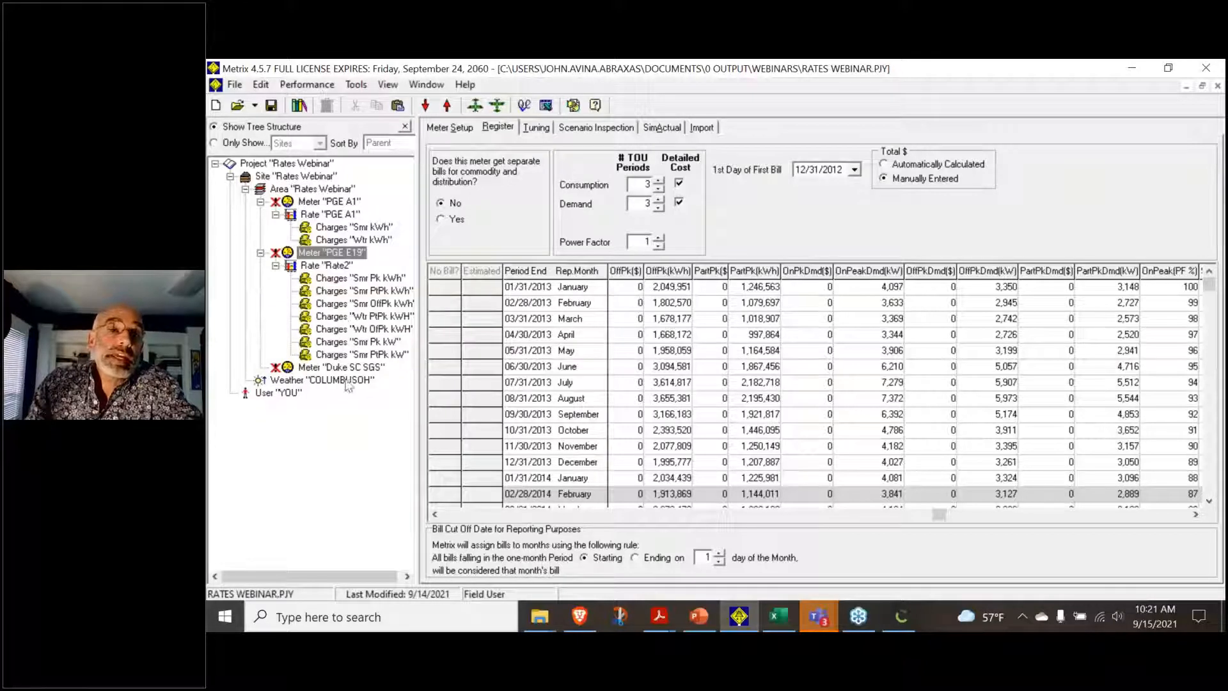
Add another charge to the PGE E19 meter's rate, named Smr Max kW, with the Demand type
left_click(365, 357)
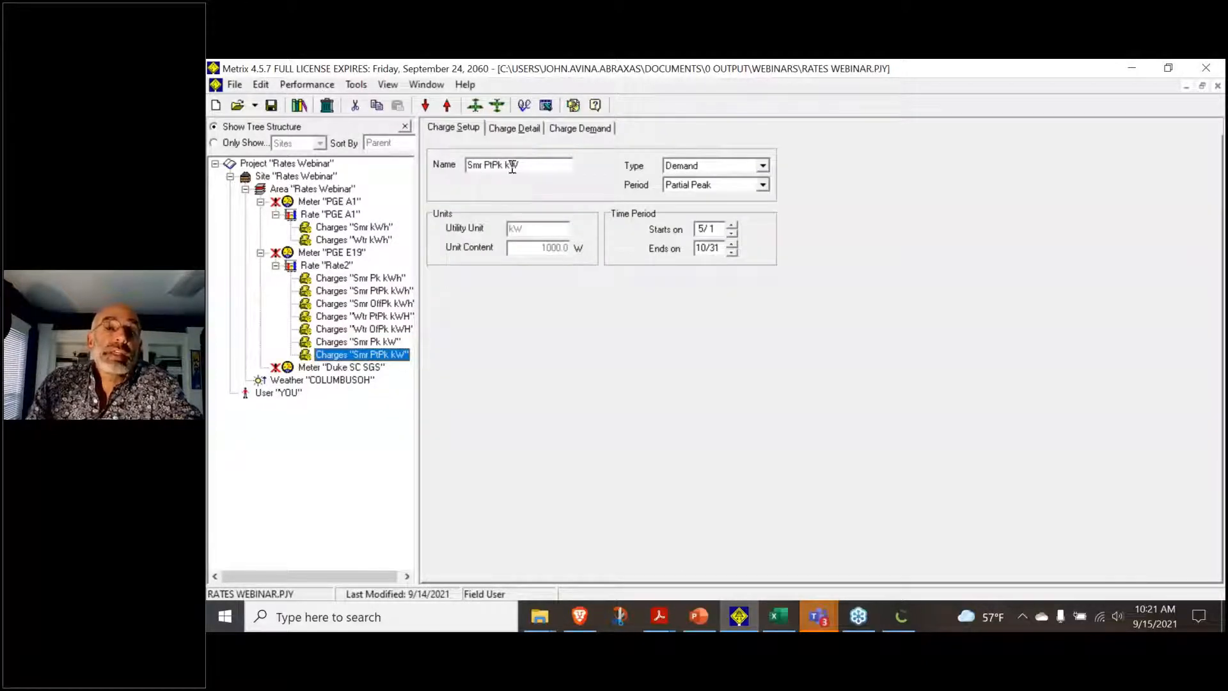
right_click(325, 266)
mouse_move(351, 274)
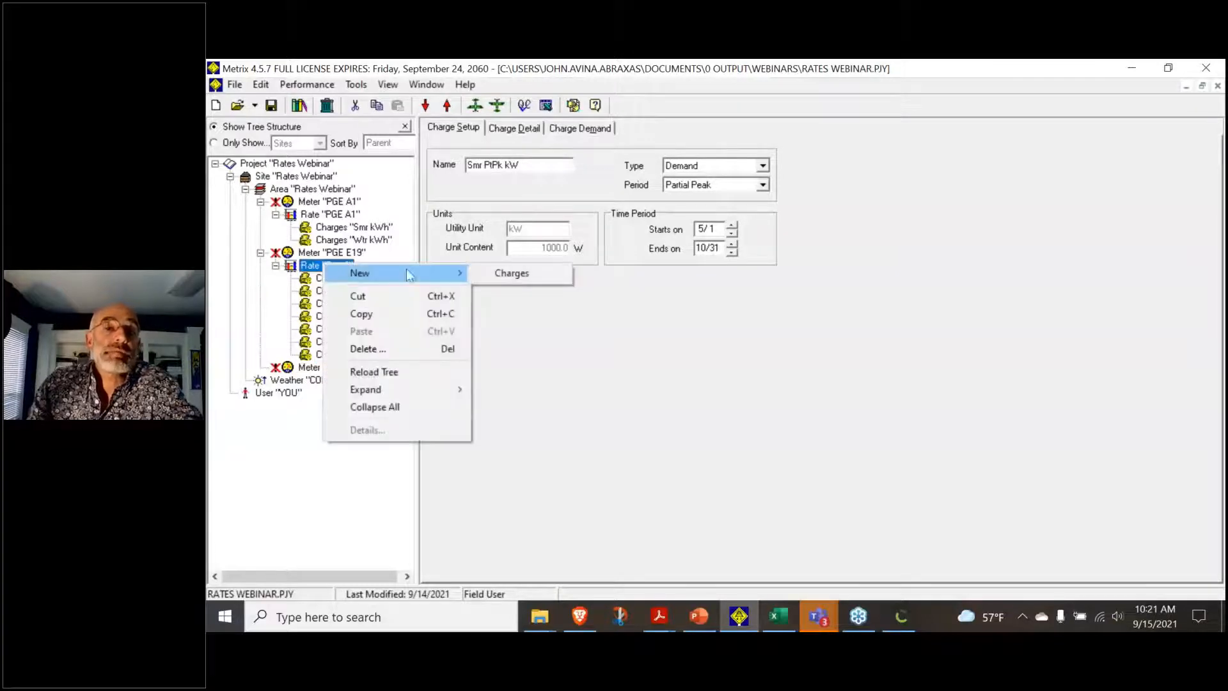
left_click(501, 280)
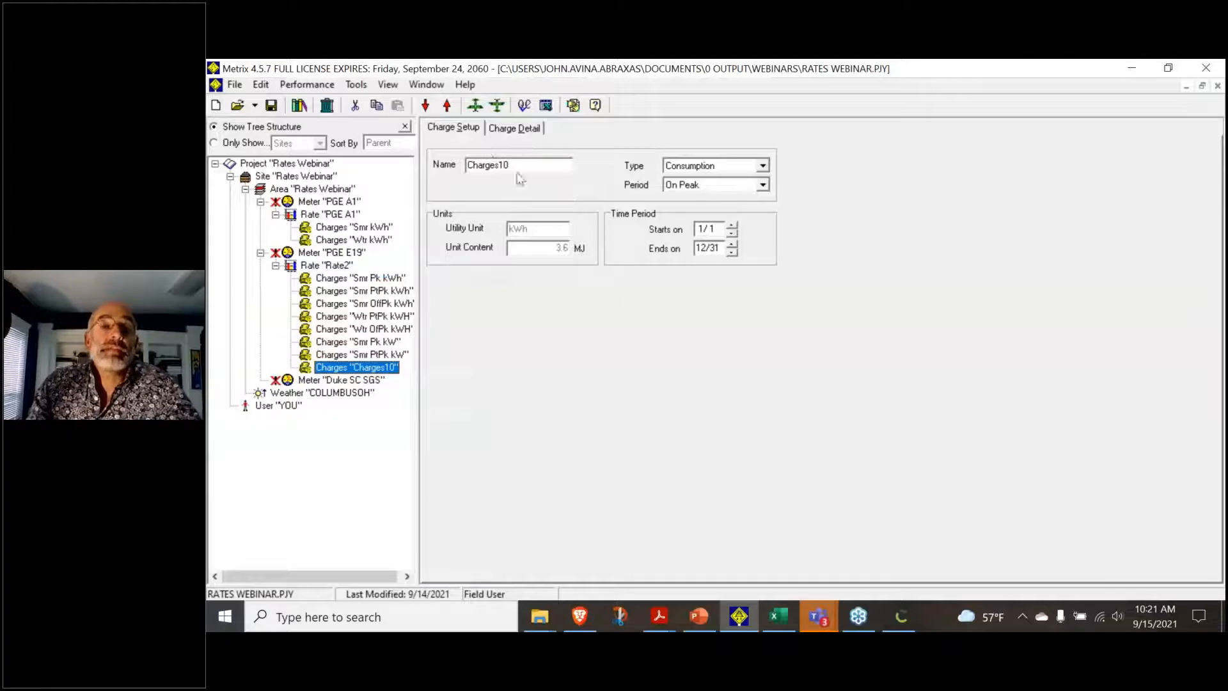
left_click_drag(518, 173, 455, 165)
type("Smr Max kW")
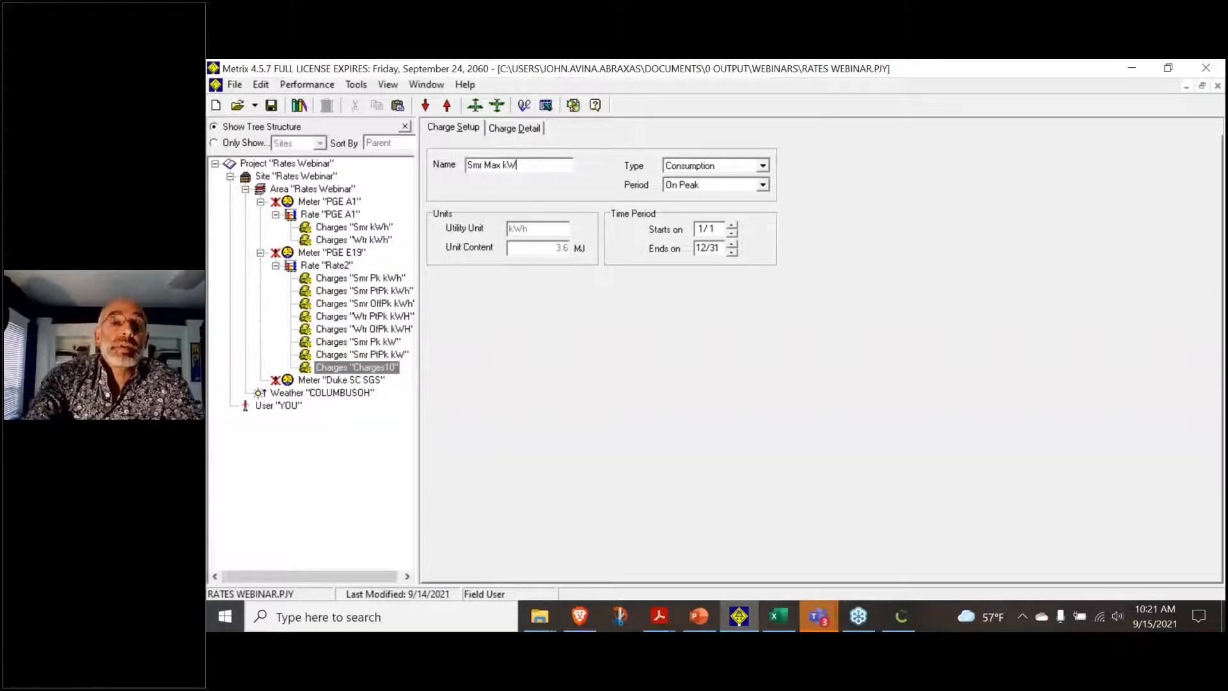
left_click(736, 165)
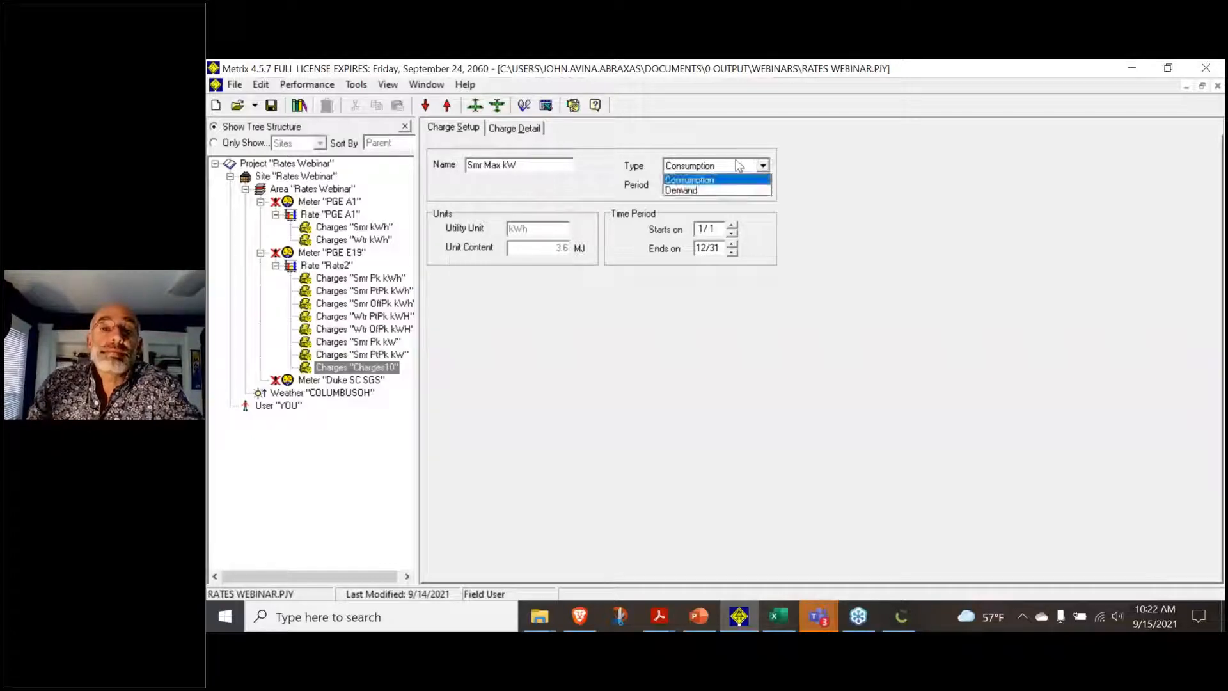
left_click(726, 189)
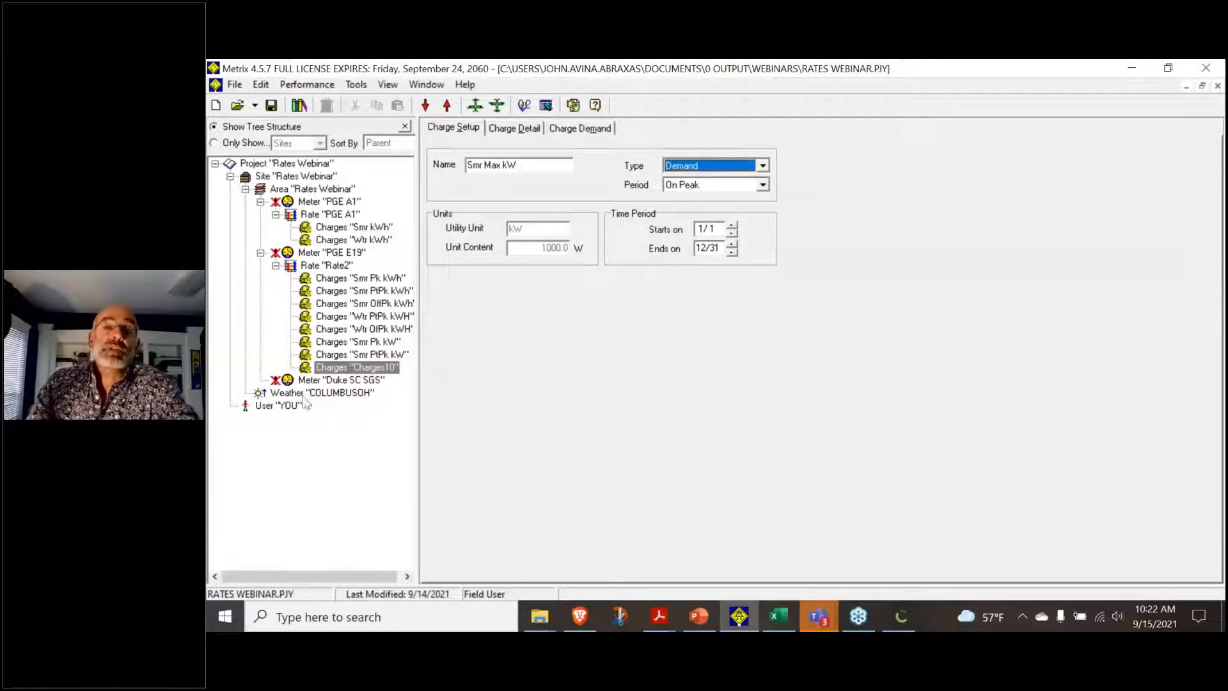
Set the Smr Max kW charge's time period to run from 5/1 to 10/31
left_click(699, 229)
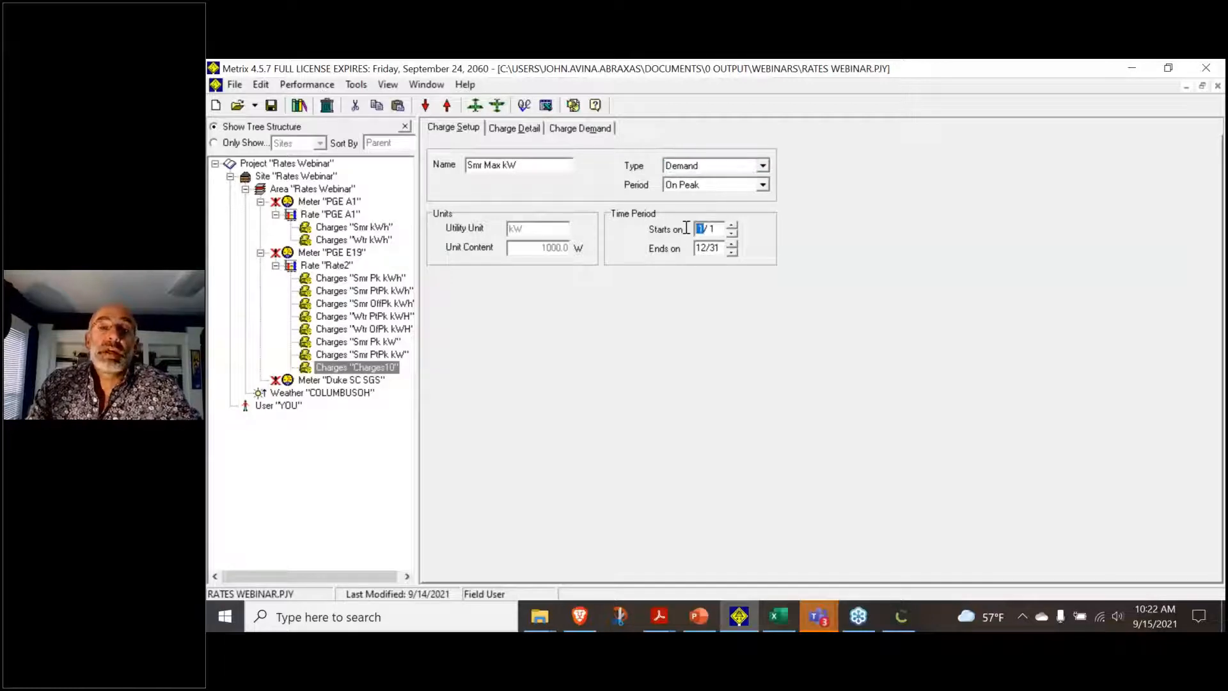
type("5")
left_click_drag(707, 248, 679, 247)
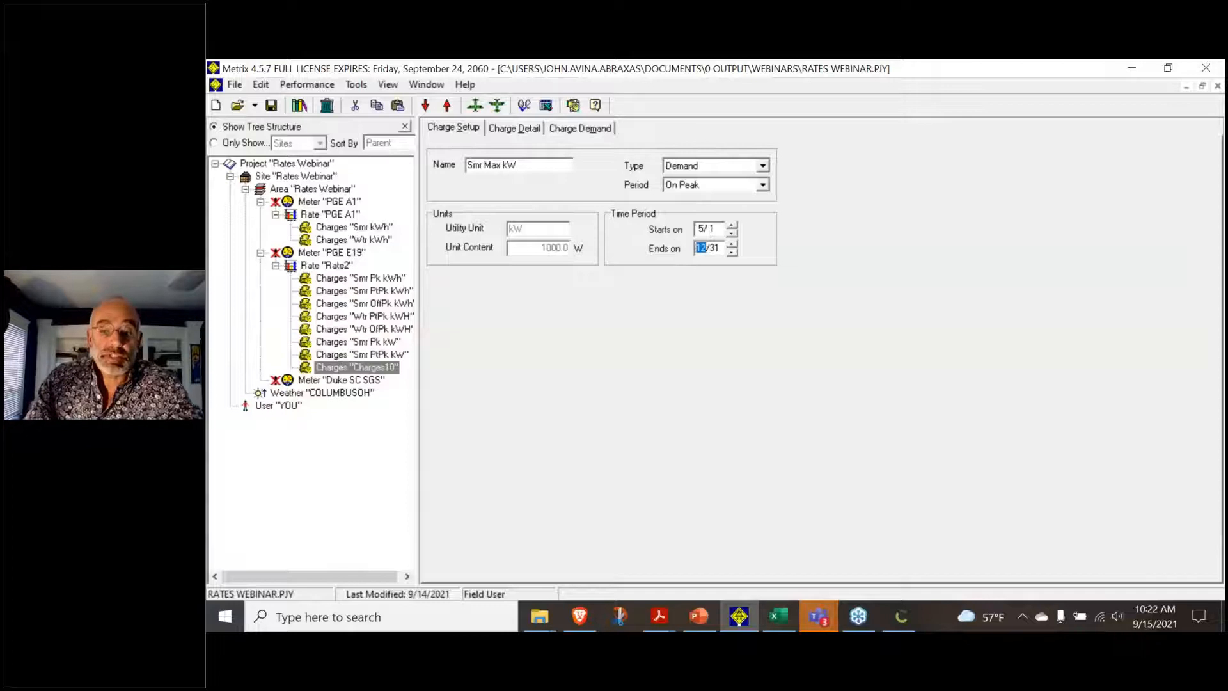
type("10")
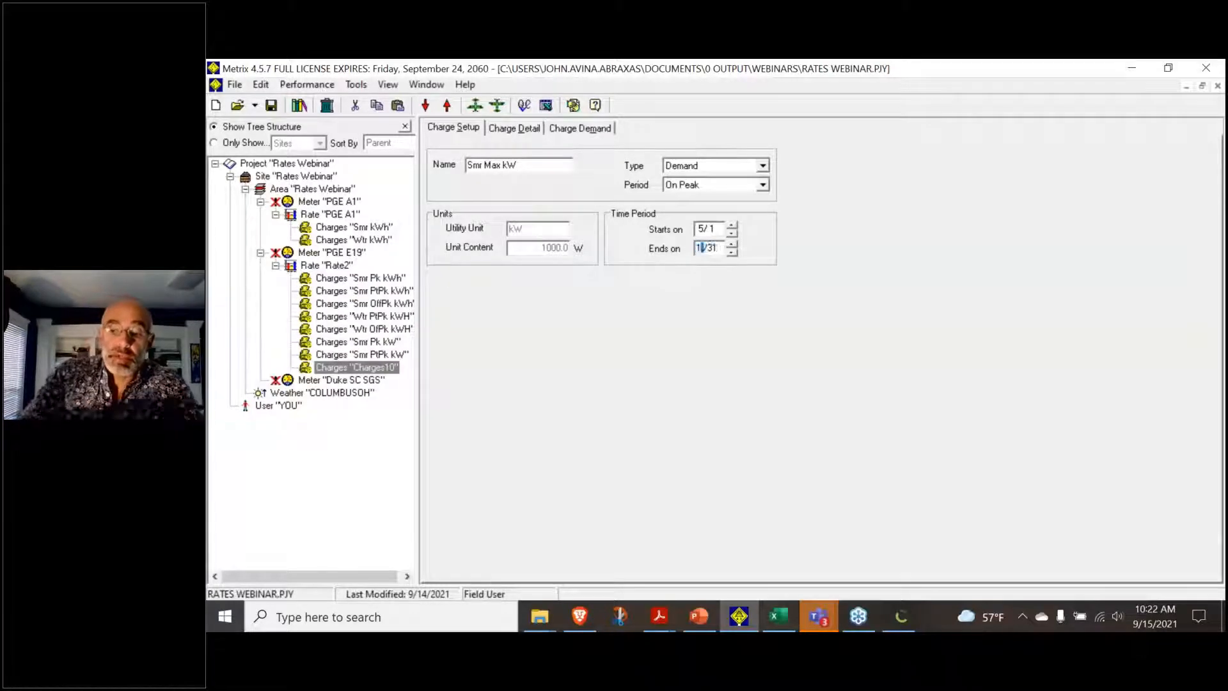
left_click(544, 168)
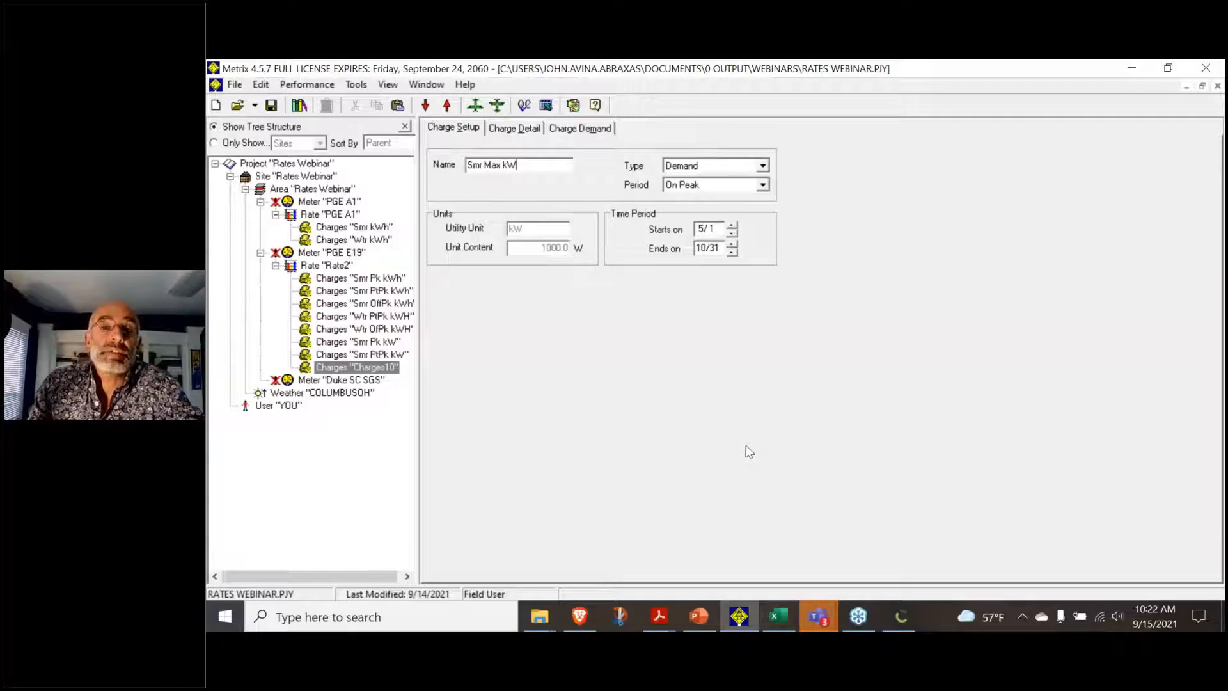
Set the first utility tier charge of the Smr Max kW item to $25.17 per kW
left_click(515, 129)
left_click(1168, 68)
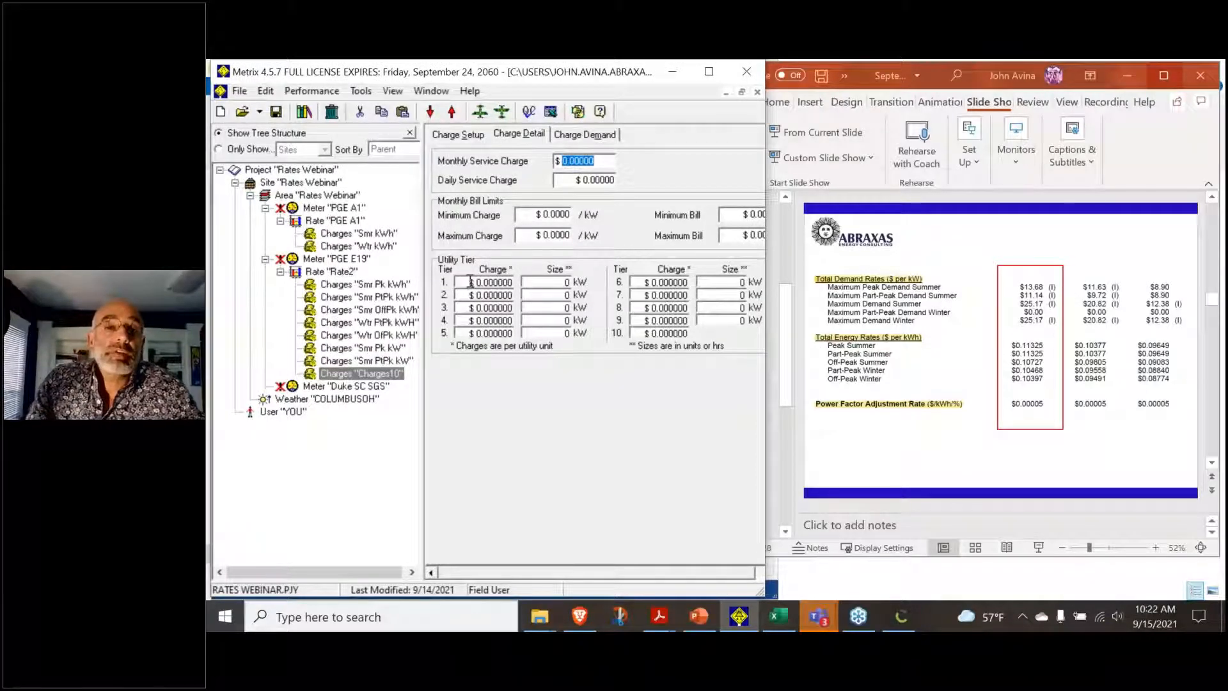
left_click_drag(469, 282, 547, 275)
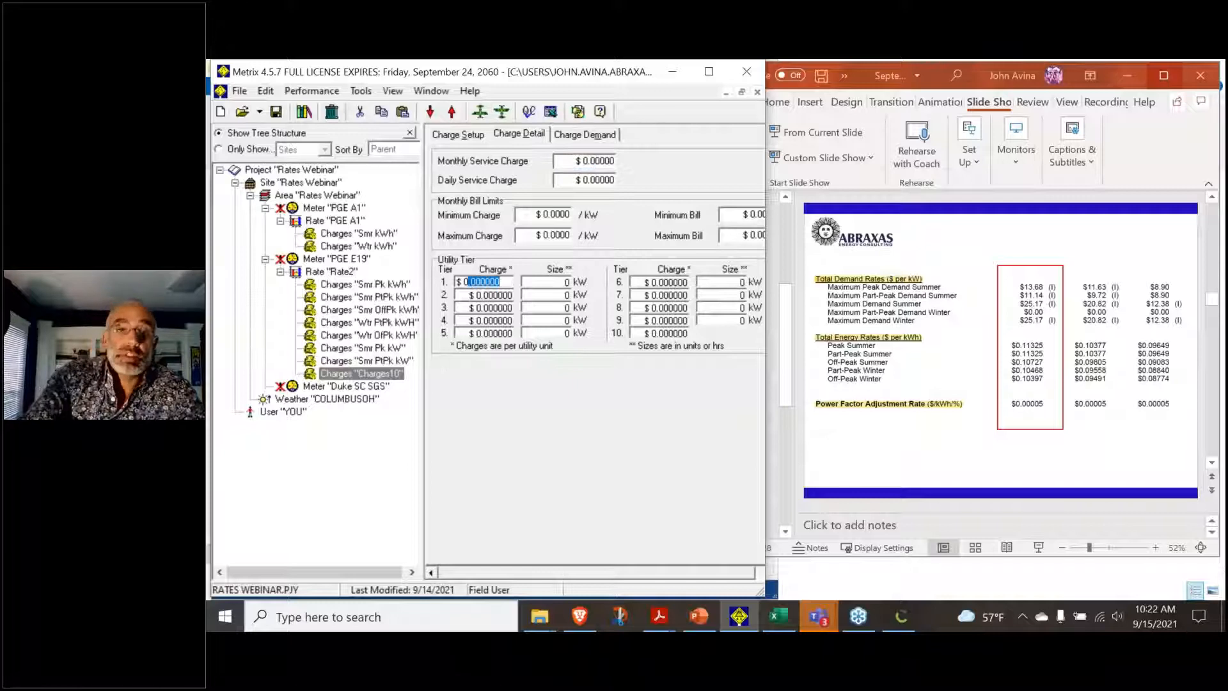
type("25.17")
left_click(493, 294)
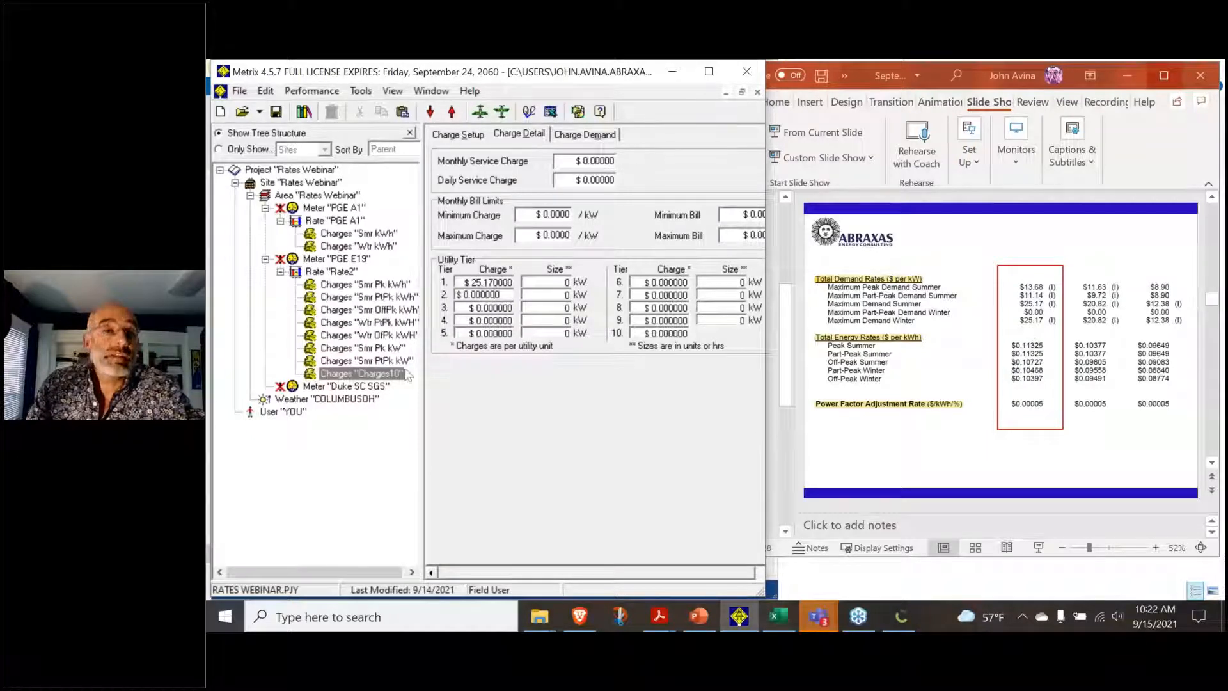
Add another charge to the PGE E19 meter's rate and name it Wtr Max kW
left_click(363, 335)
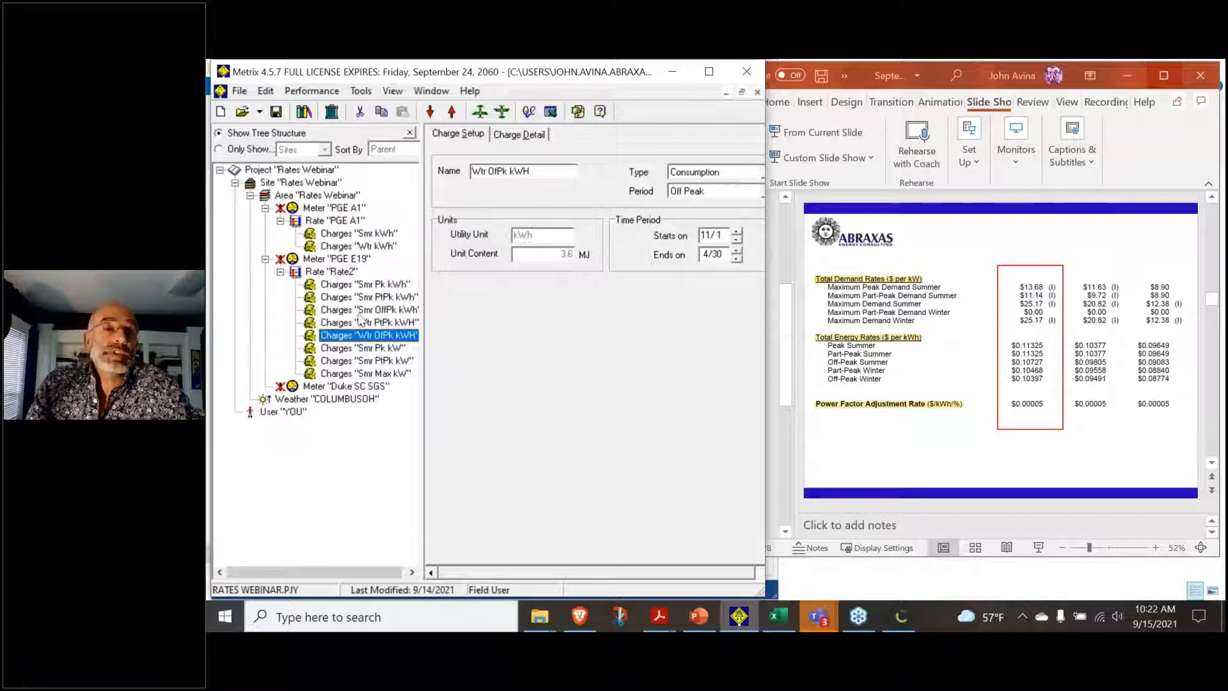
right_click(346, 275)
mouse_move(397, 285)
left_click(512, 286)
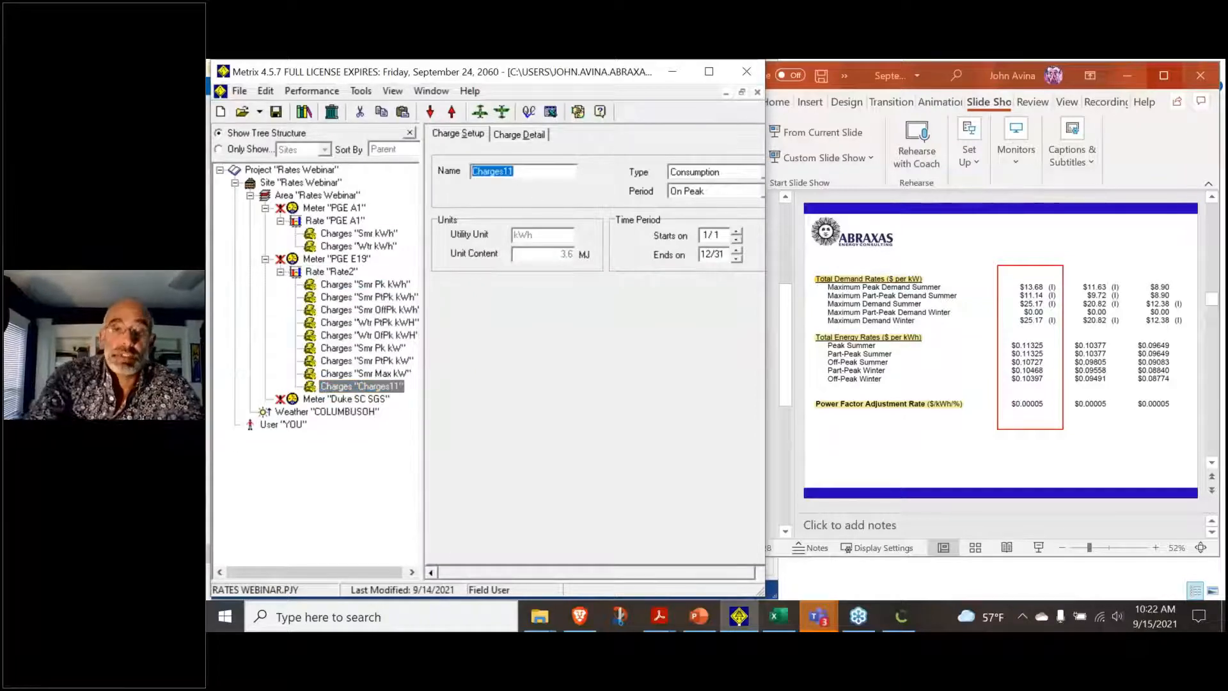
type("P")
key("BackSpace")
type("Max kW")
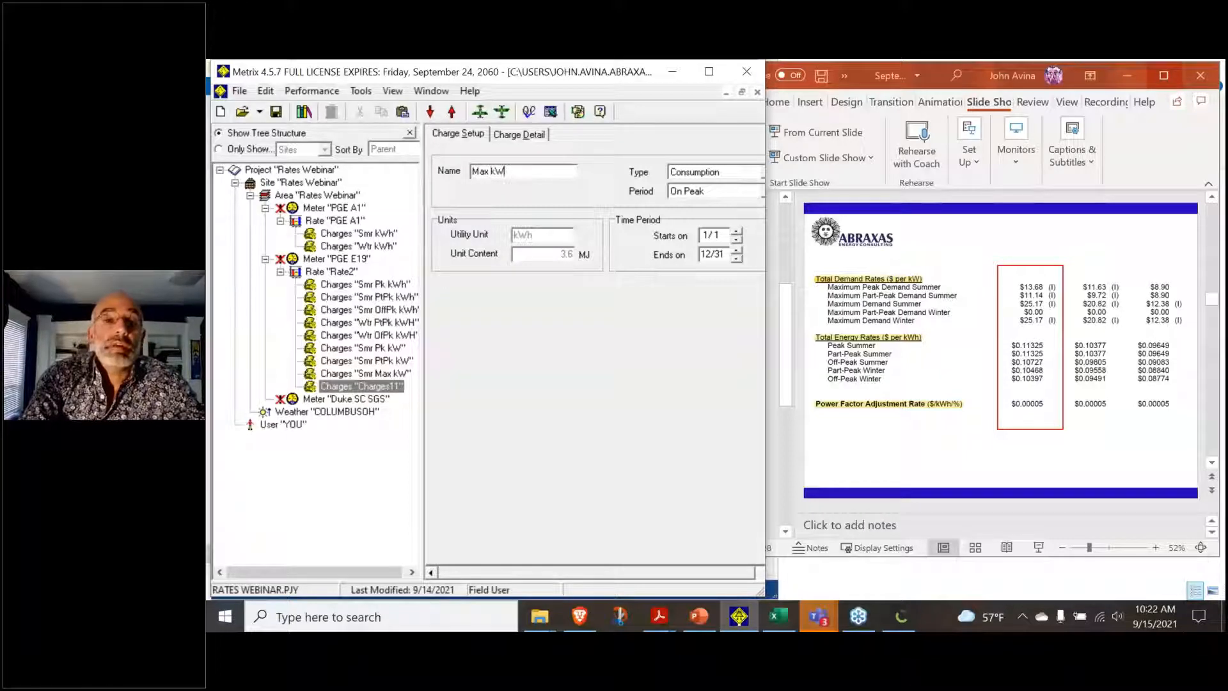
key("BackSpace")
key("BackSpace")
key("BackSpace")
key("BackSpace")
type("Wtr Max kW")
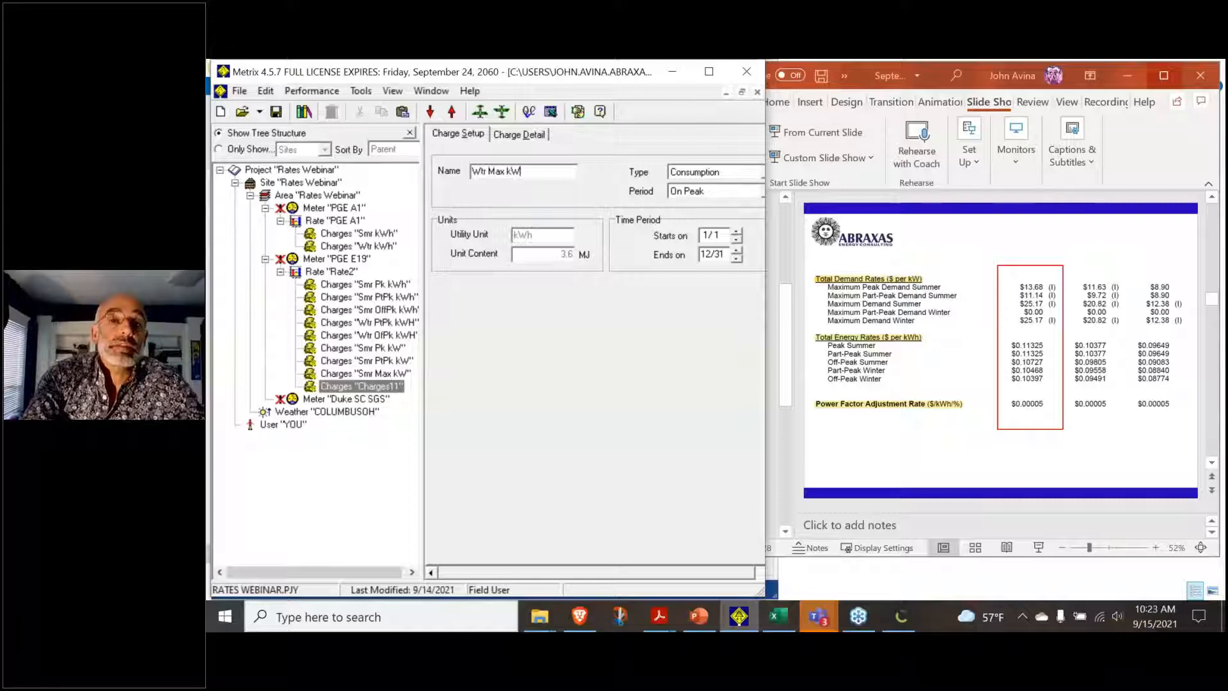
Make Wtr Max kW a Demand charge for the Partial Peak period, running from 11/1 to 4/30
left_click(677, 174)
left_click(686, 183)
left_click(691, 192)
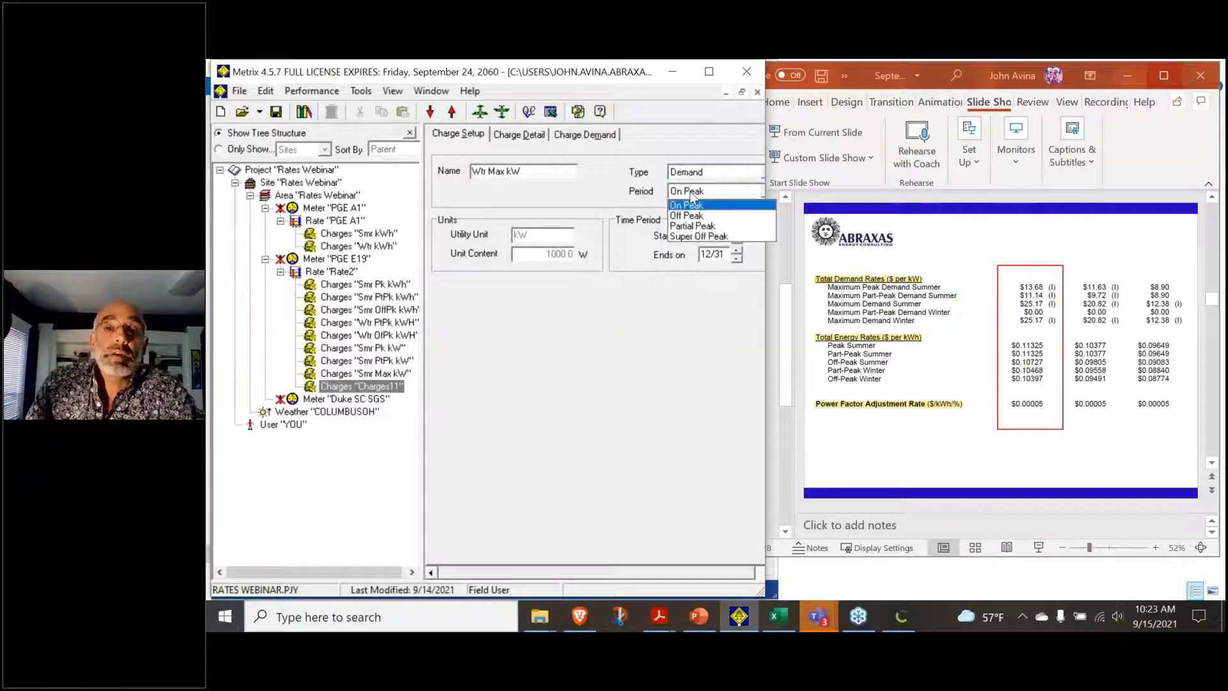
left_click(693, 226)
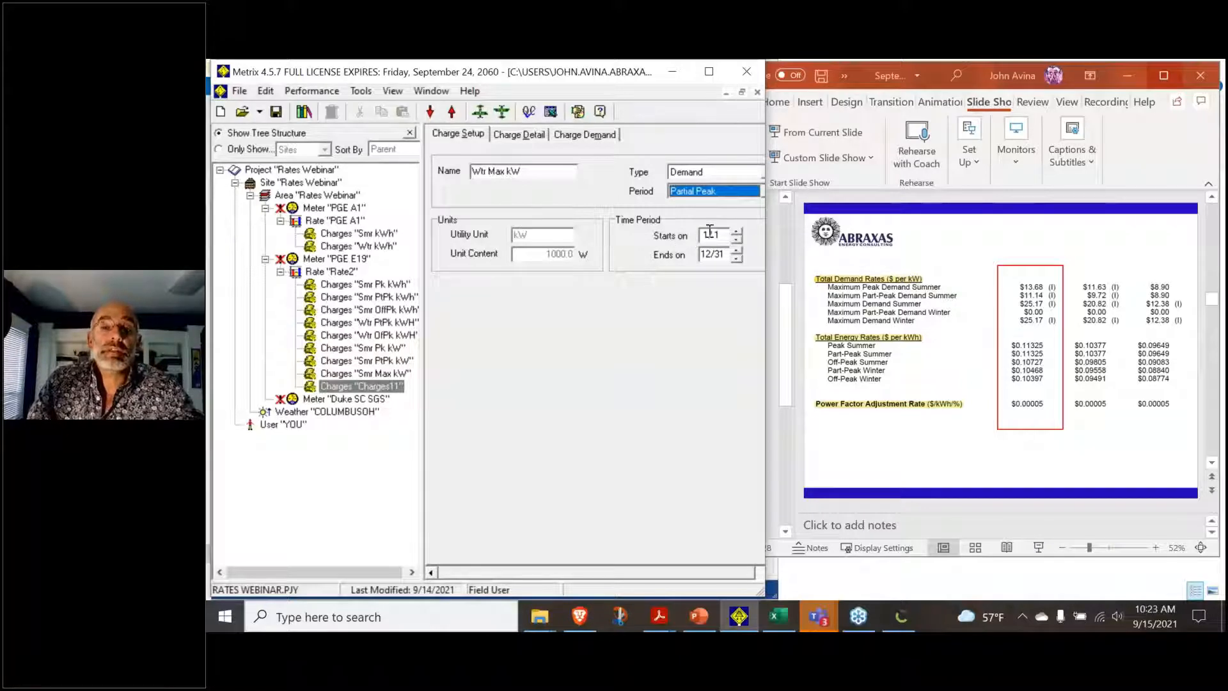
left_click(706, 234)
type("1")
left_click(712, 254)
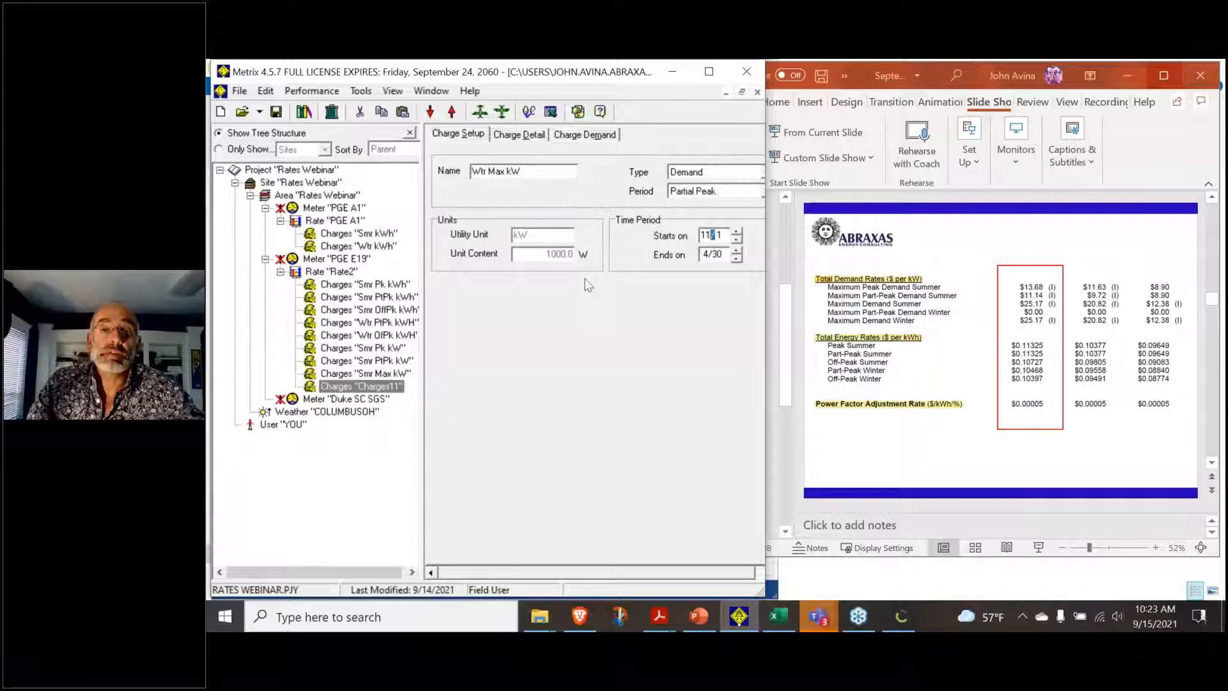
left_click(526, 136)
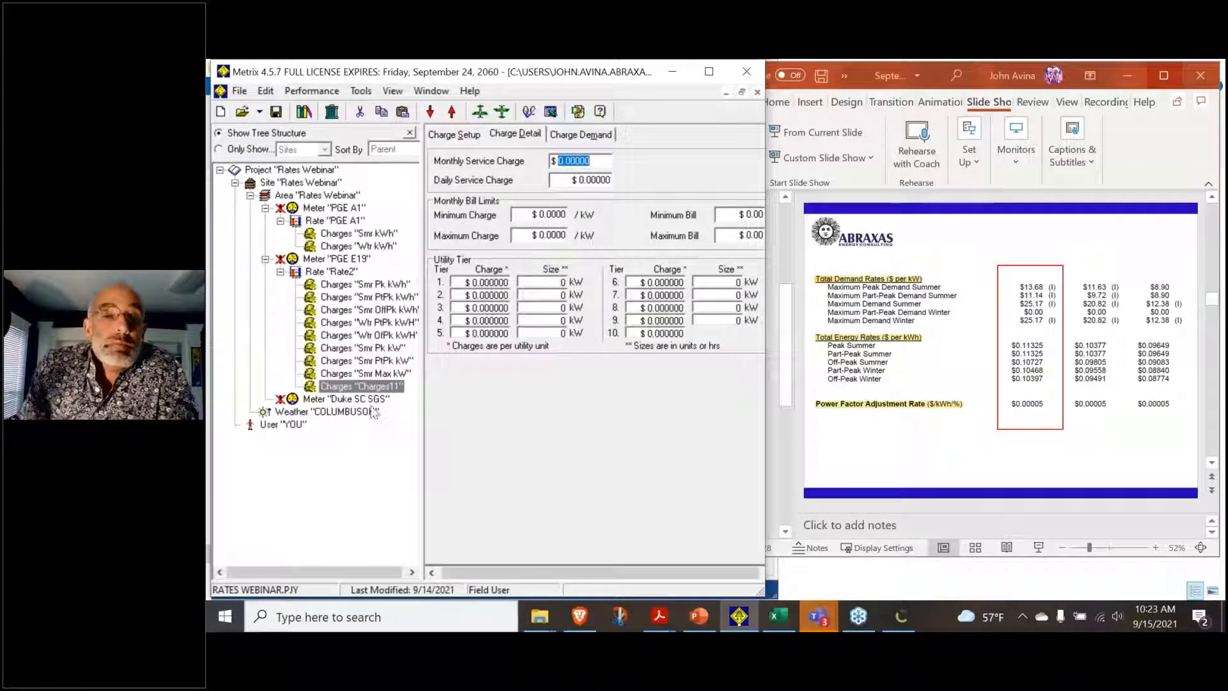
Delete the Wtr Max kW charge from the E19 rate
left_click(378, 385)
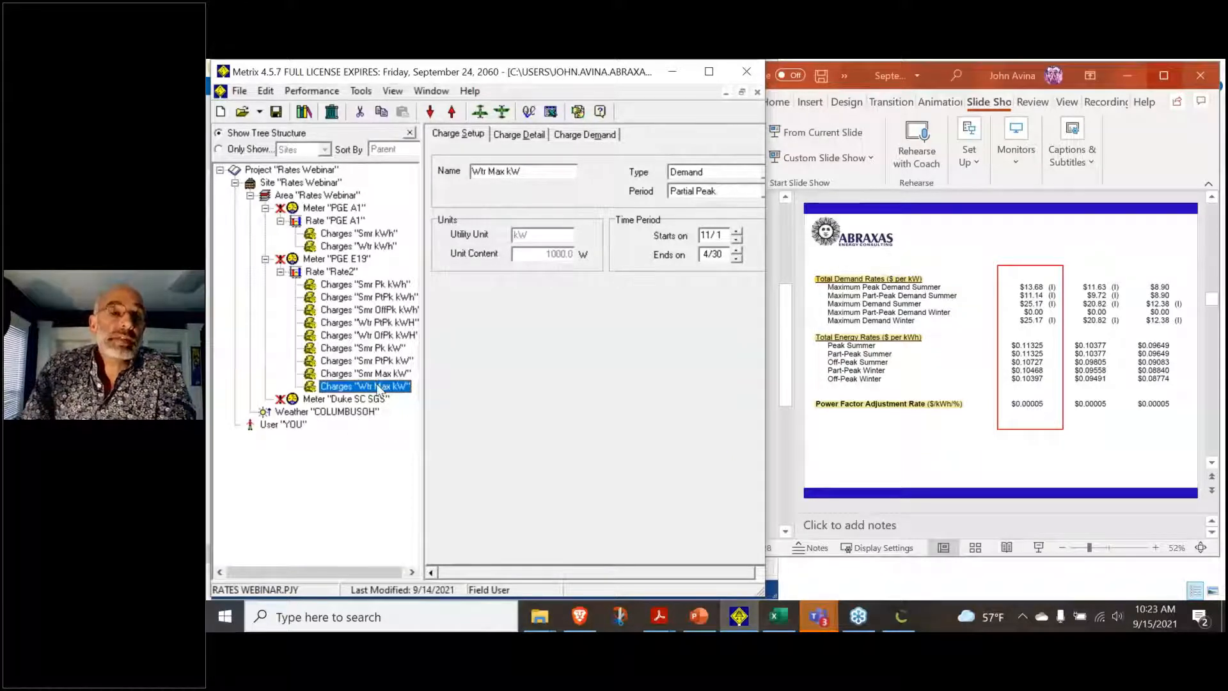
right_click(379, 389)
left_click(437, 472)
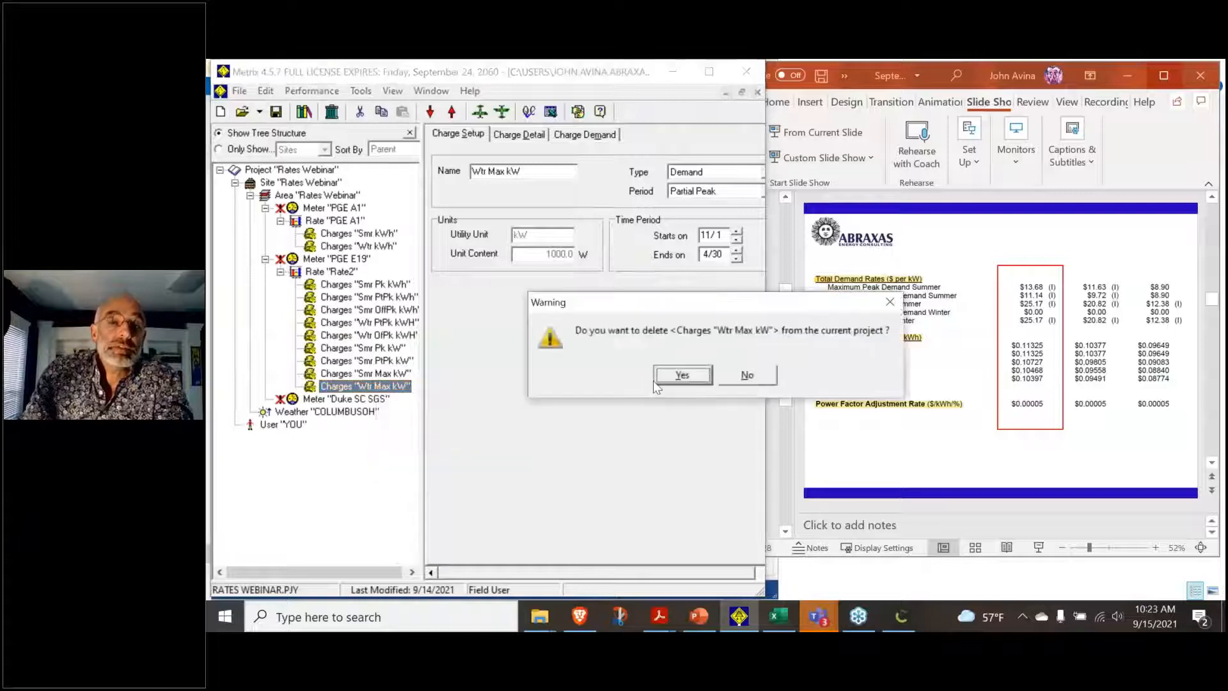
left_click(680, 377)
Rename the Smr Max kW charge to Max kW and set its time period to 1/1 through 12/31
left_click(371, 379)
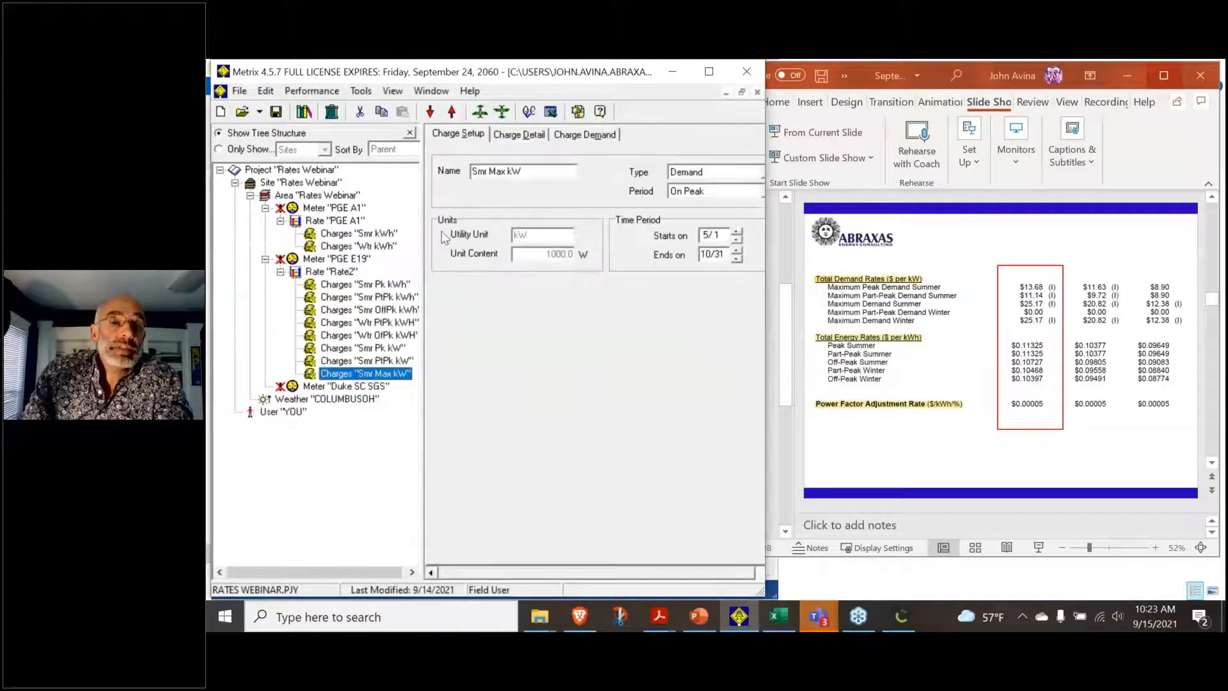
left_click_drag(489, 172, 467, 172)
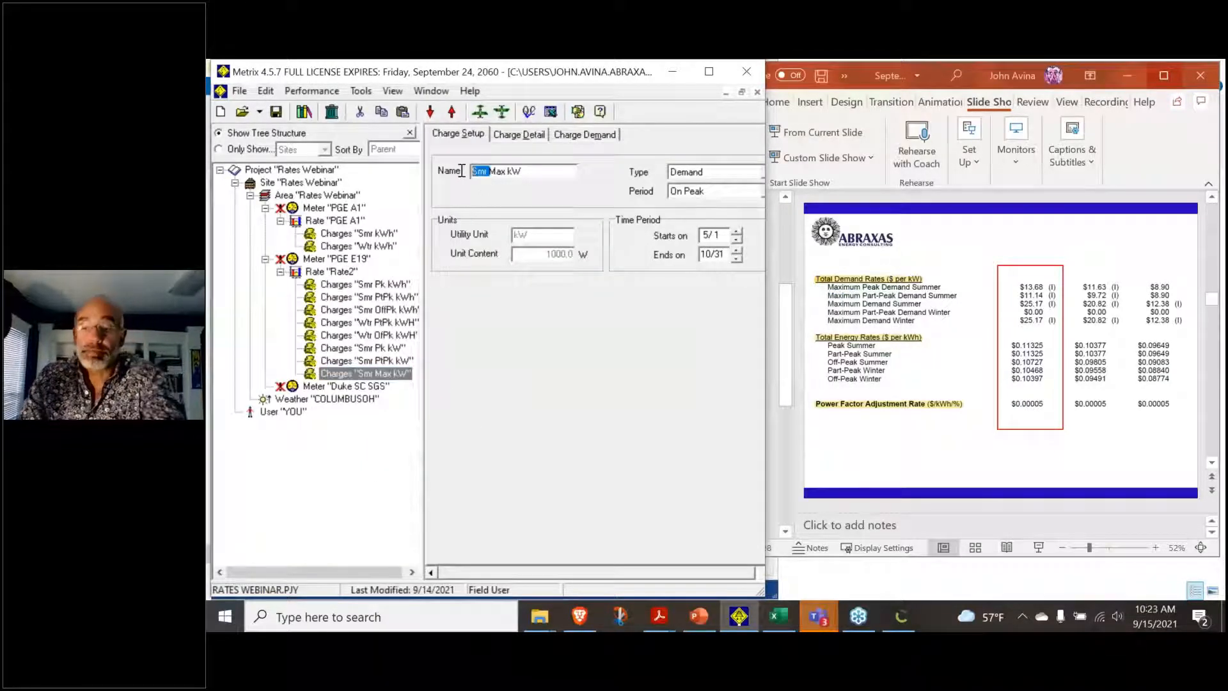
key("BackSpace")
left_click(706, 234)
type("1")
left_click(706, 254)
type("12")
left_click(387, 310)
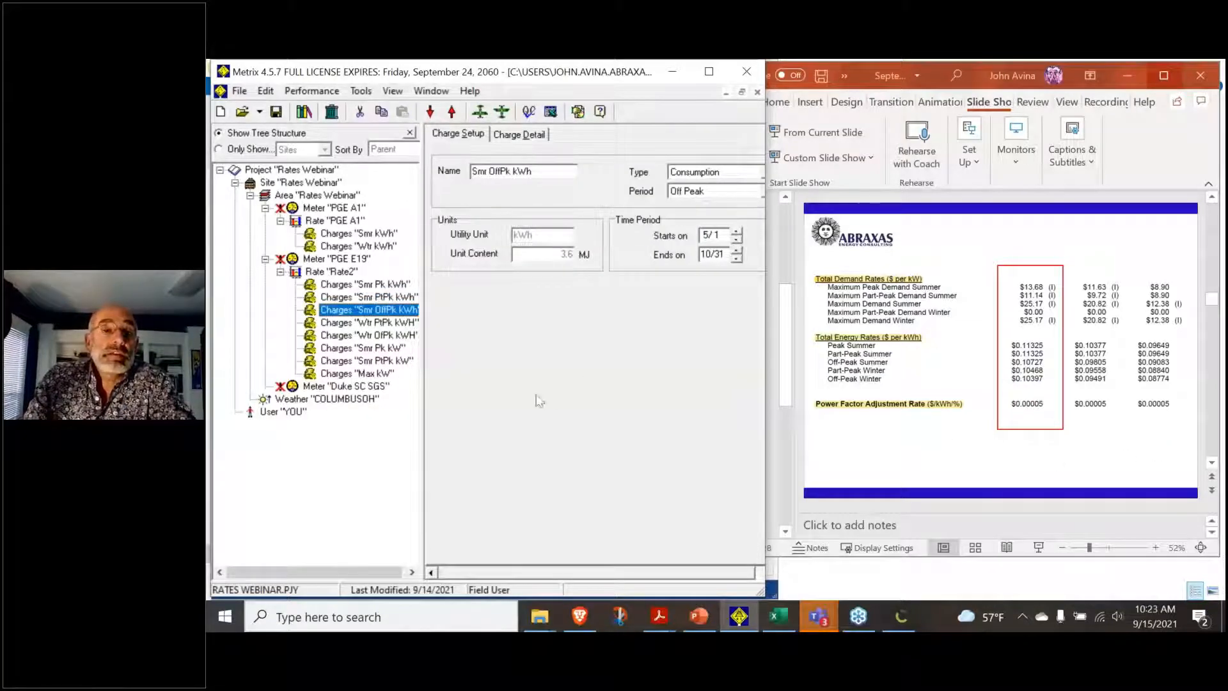
Rename the Max kW charge to Smr Max kW and set its time period to 5/1 through 10/31
left_click(355, 373)
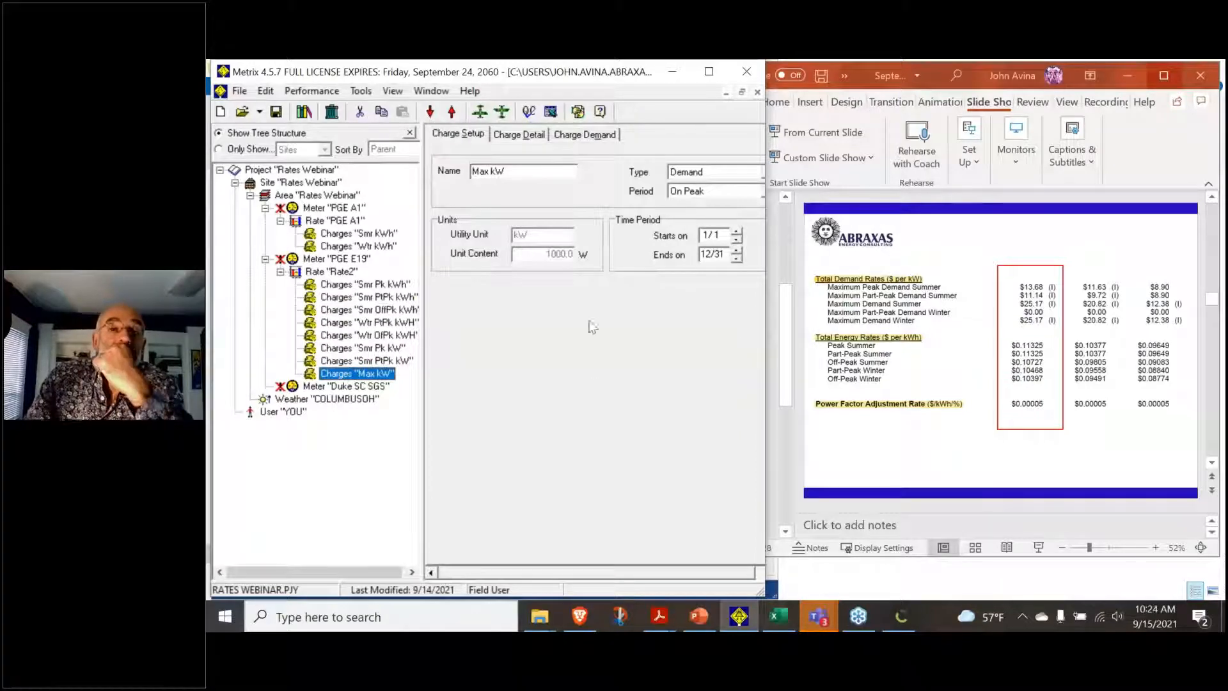
left_click(708, 237)
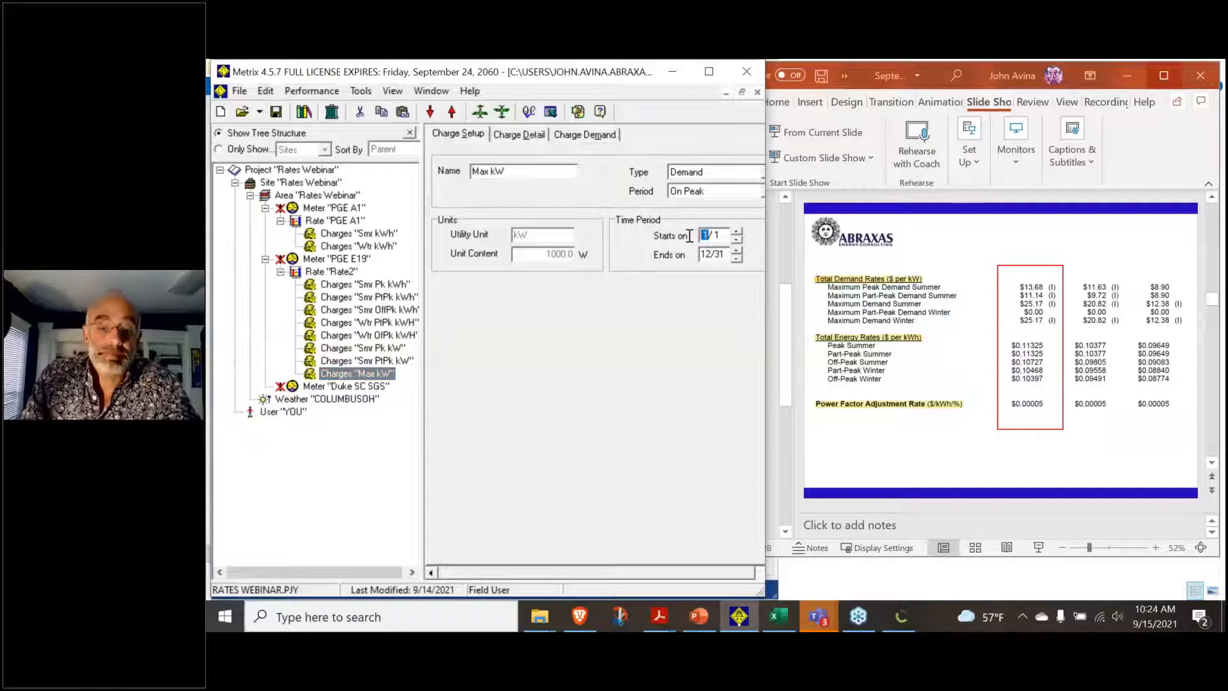
left_click(475, 170)
type("Smr")
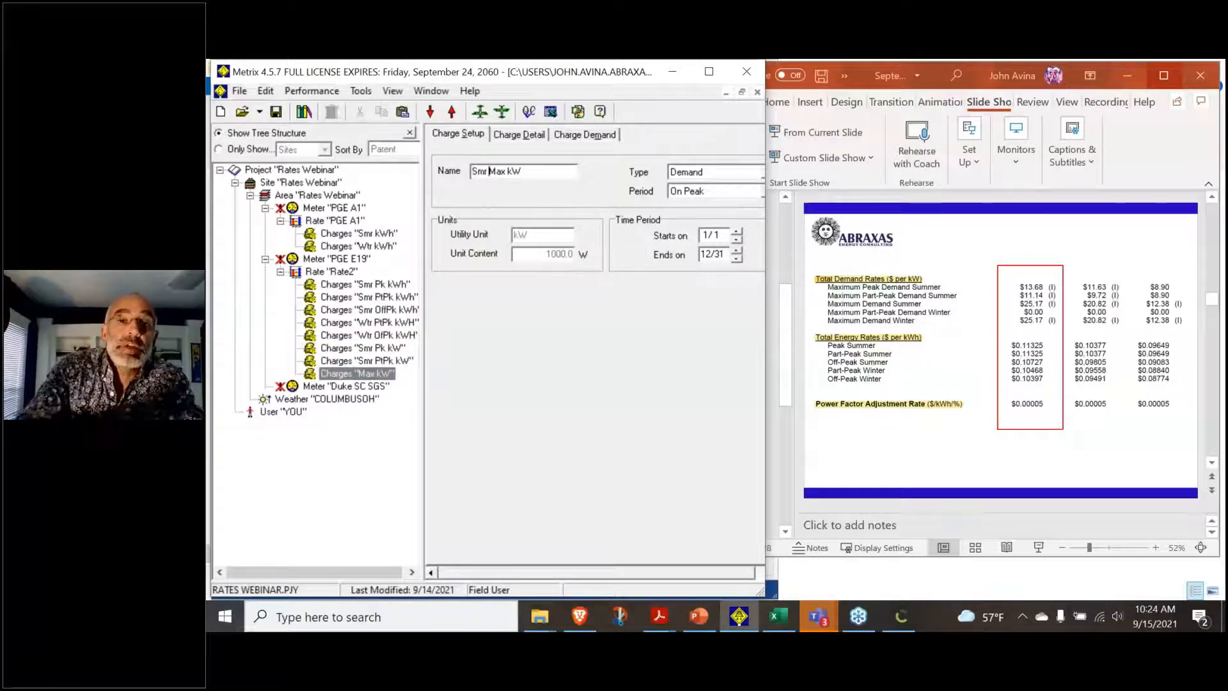
left_click(700, 235)
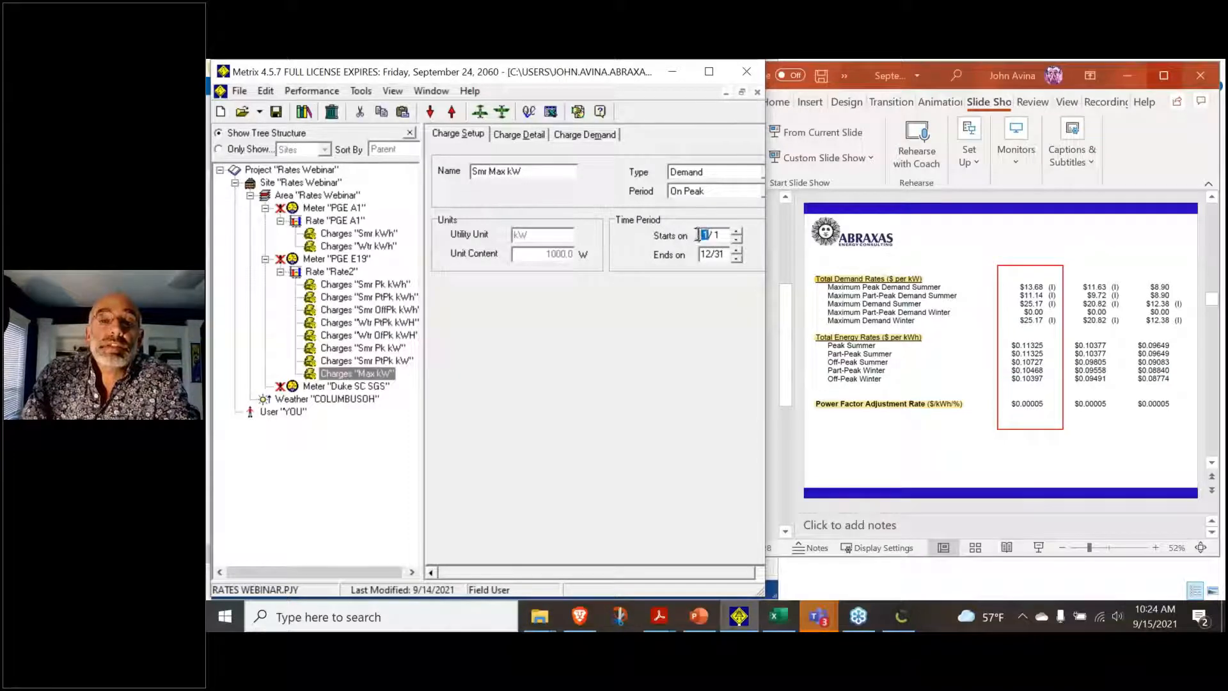
left_click(711, 259)
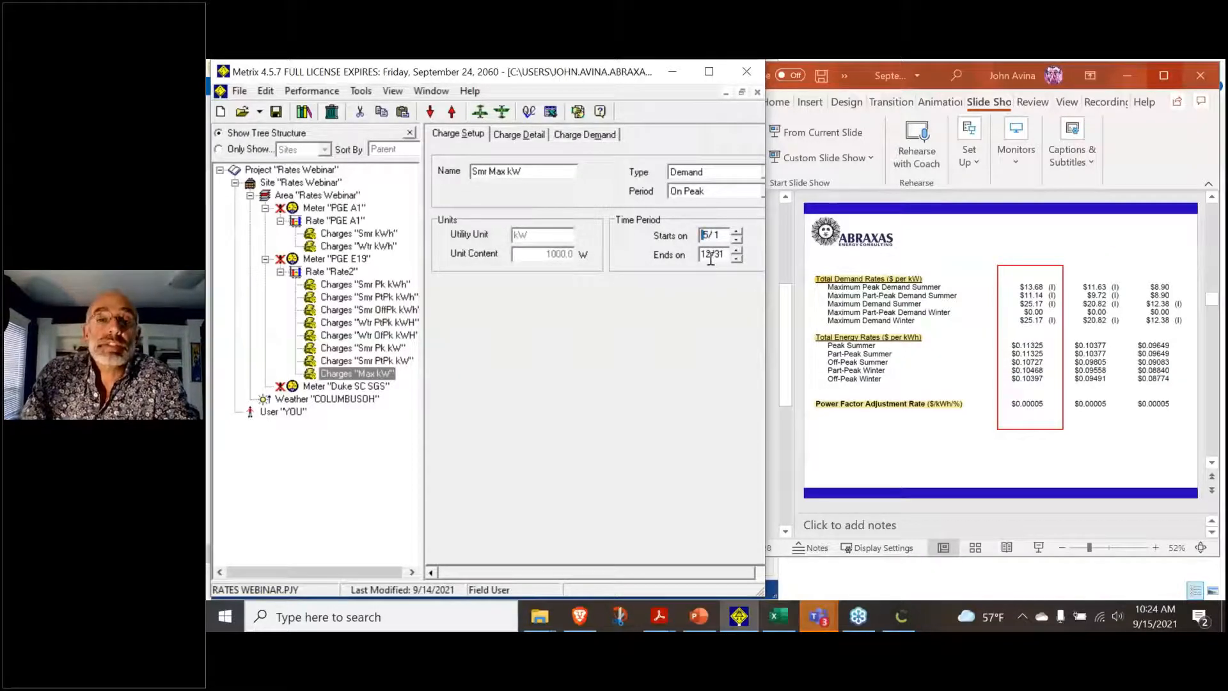
type("10")
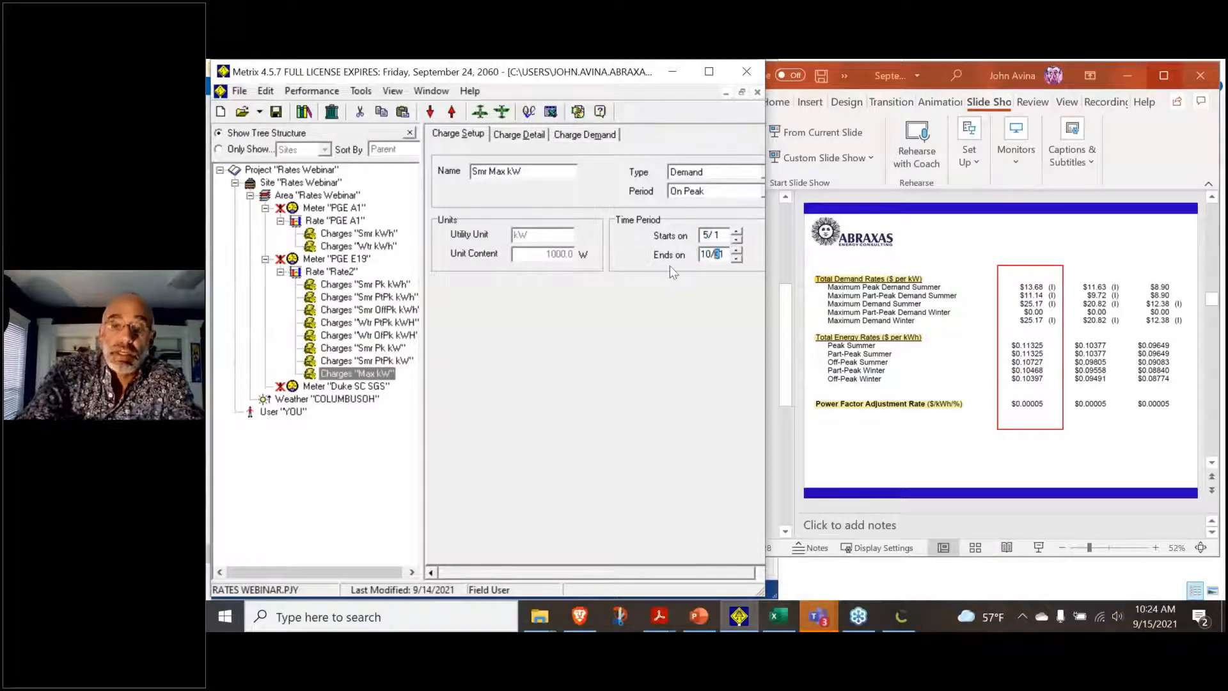
left_click(547, 173)
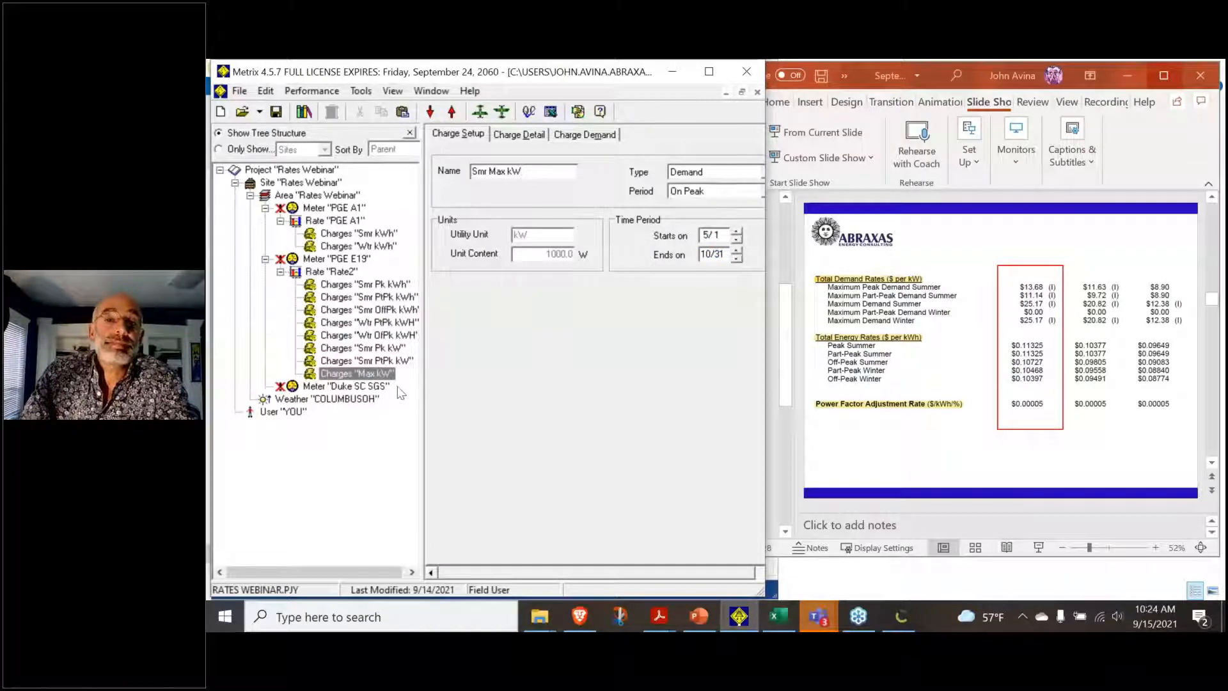
Duplicate the Smr Max kW charge within the E19 rate and rename the copy Wtr Max kW
left_click(391, 360)
left_click_drag(380, 373, 339, 274)
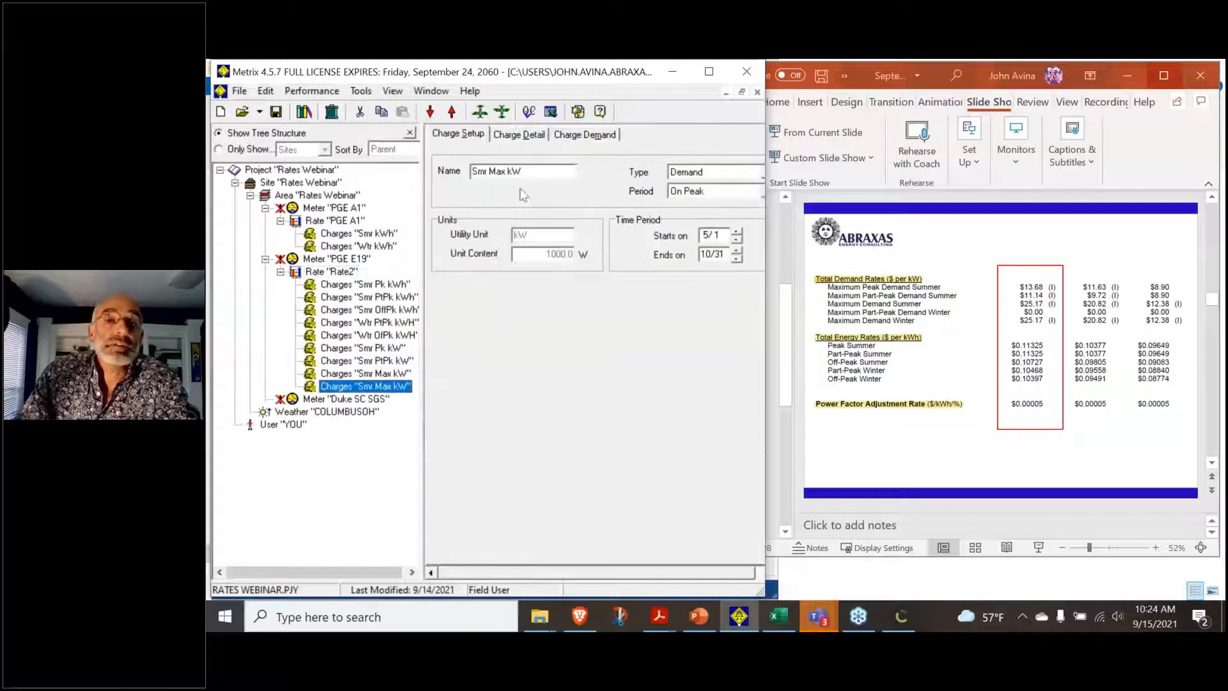
double_click(481, 172)
type("Wtr")
Set the Wtr Max kW charge's time period to 11/1 through 4/30 and its peak period to Partial Peak
left_click(707, 236)
type("11")
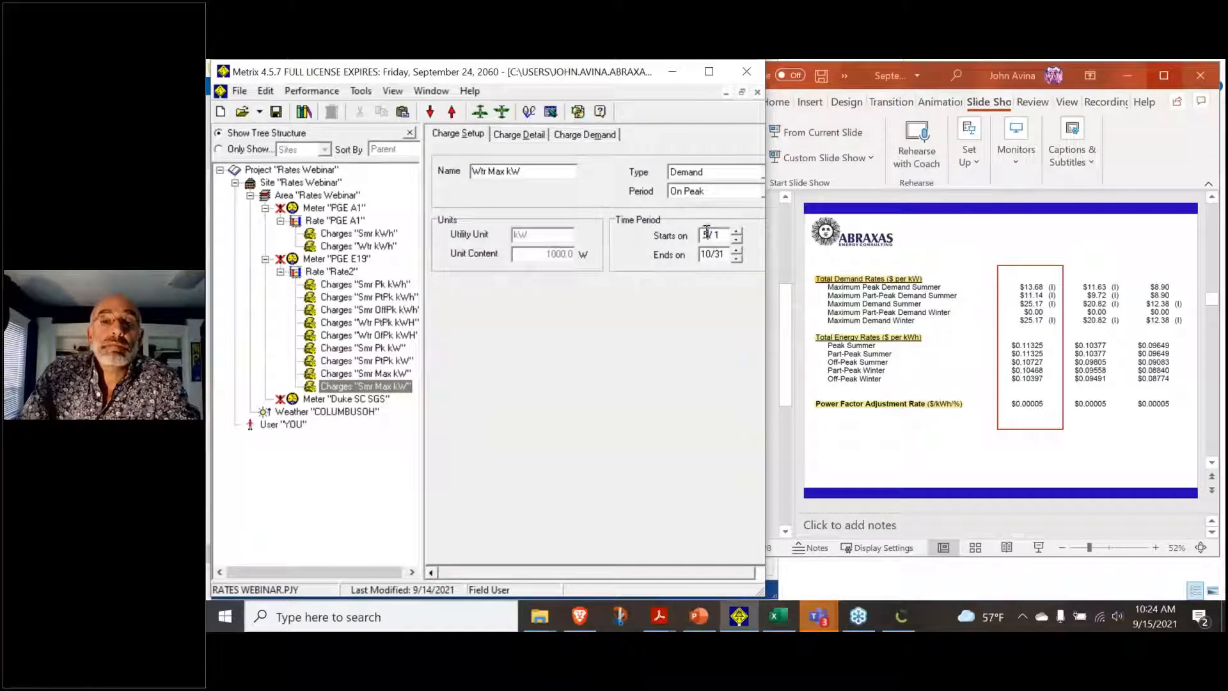
double_click(712, 254)
type("4/30")
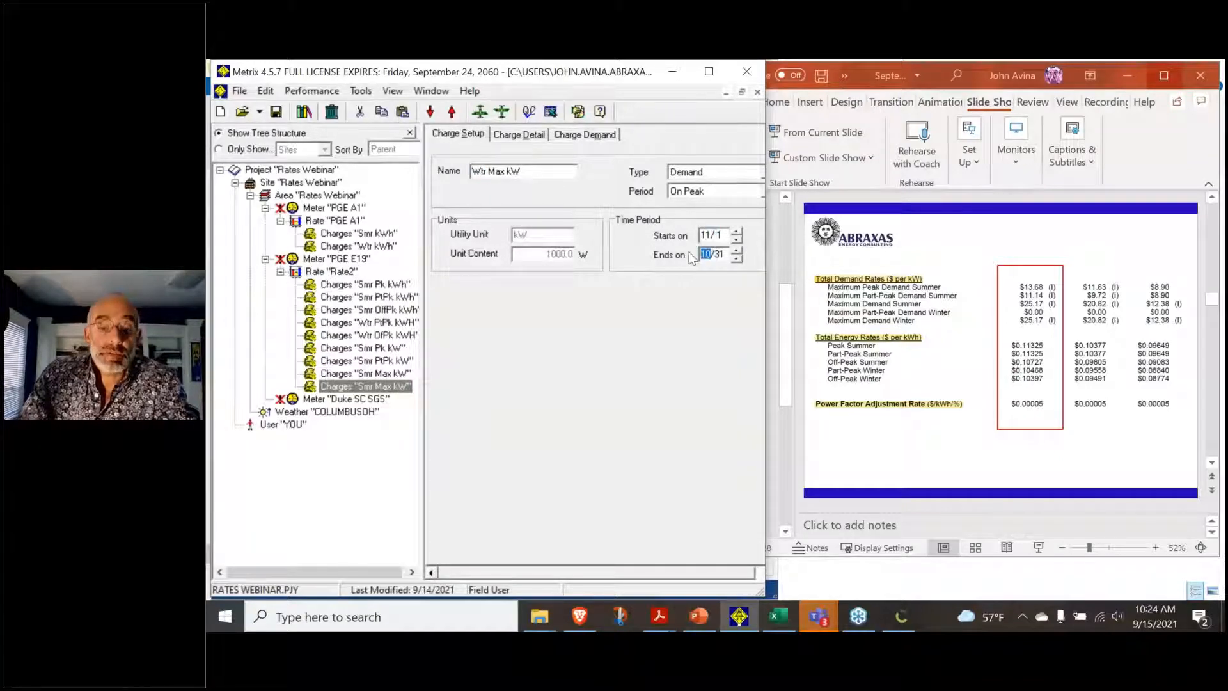
left_click(709, 192)
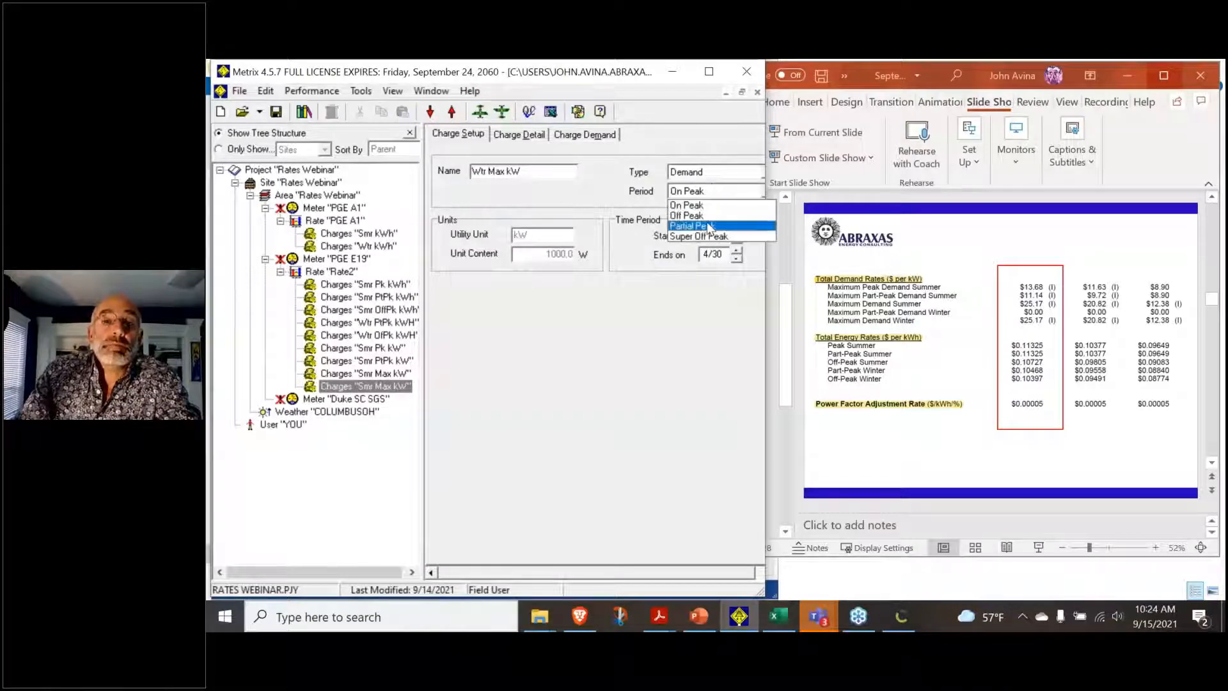
left_click(708, 224)
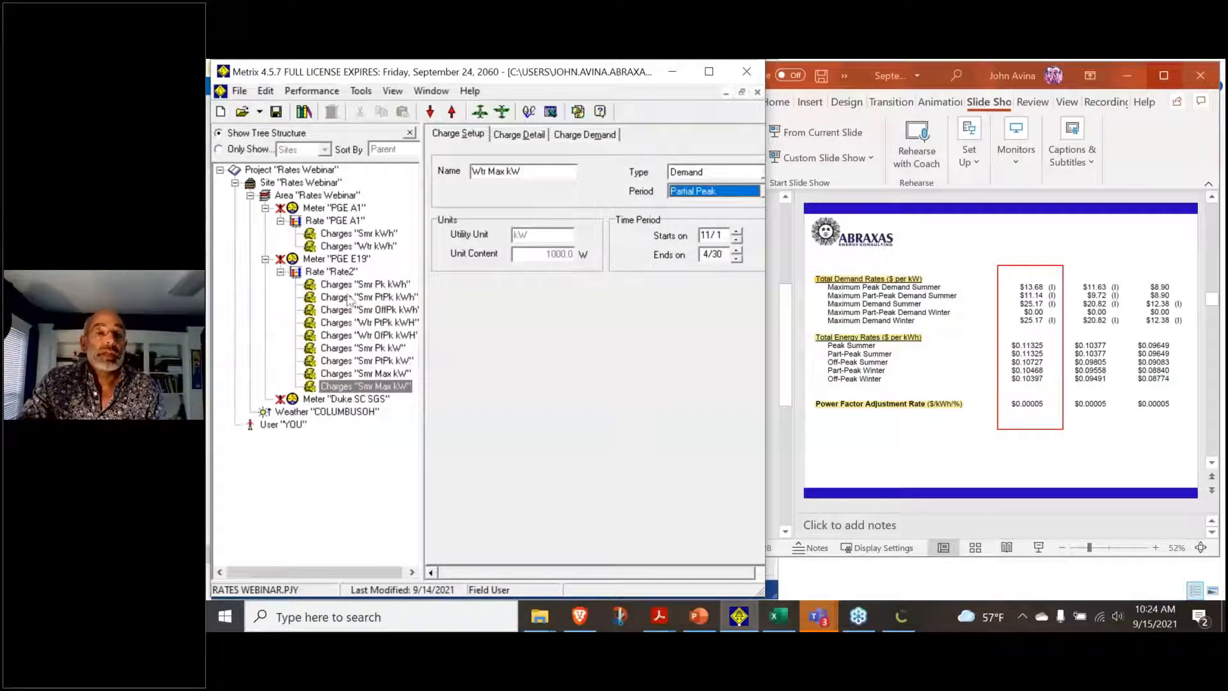
left_click(365, 374)
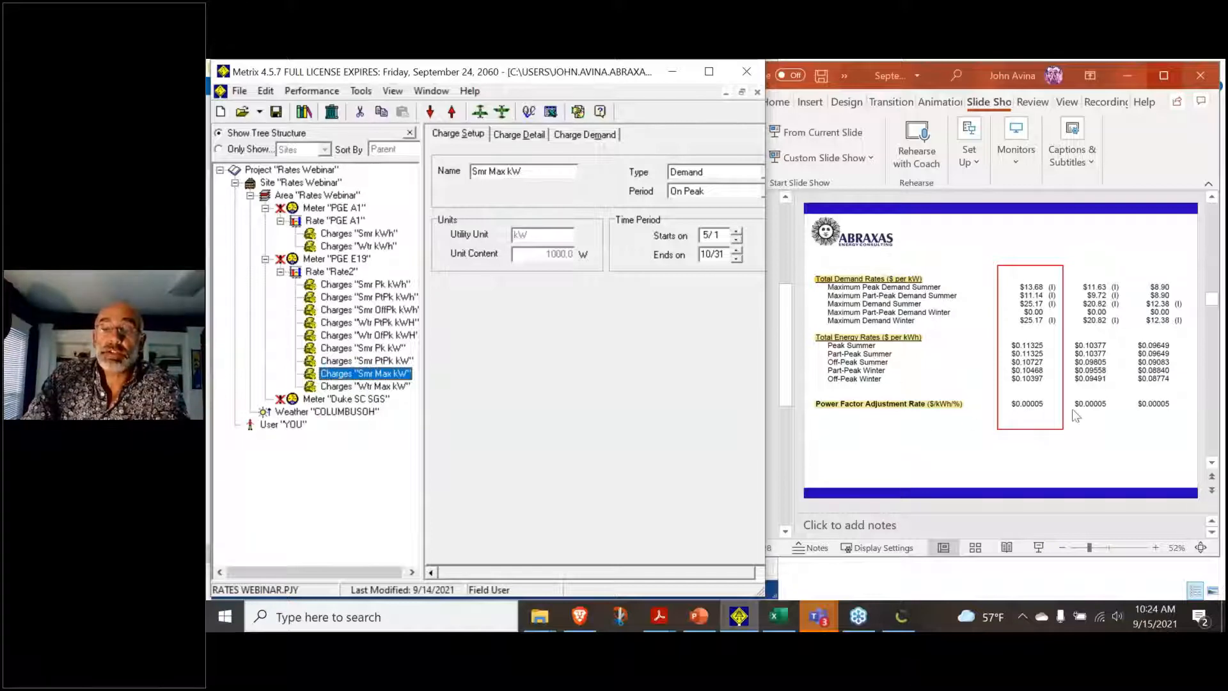
Add a fuel adjustment to the PGE E19 meter
left_click(346, 259)
right_click(355, 259)
mouse_move(405, 259)
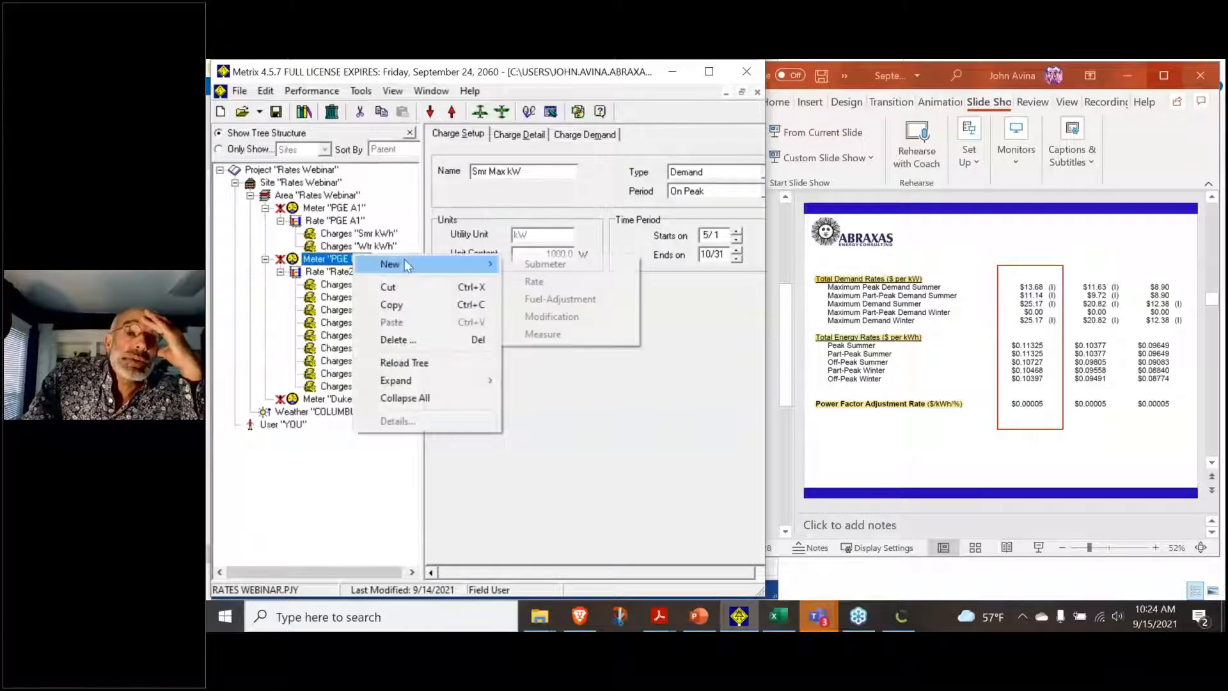
left_click(590, 301)
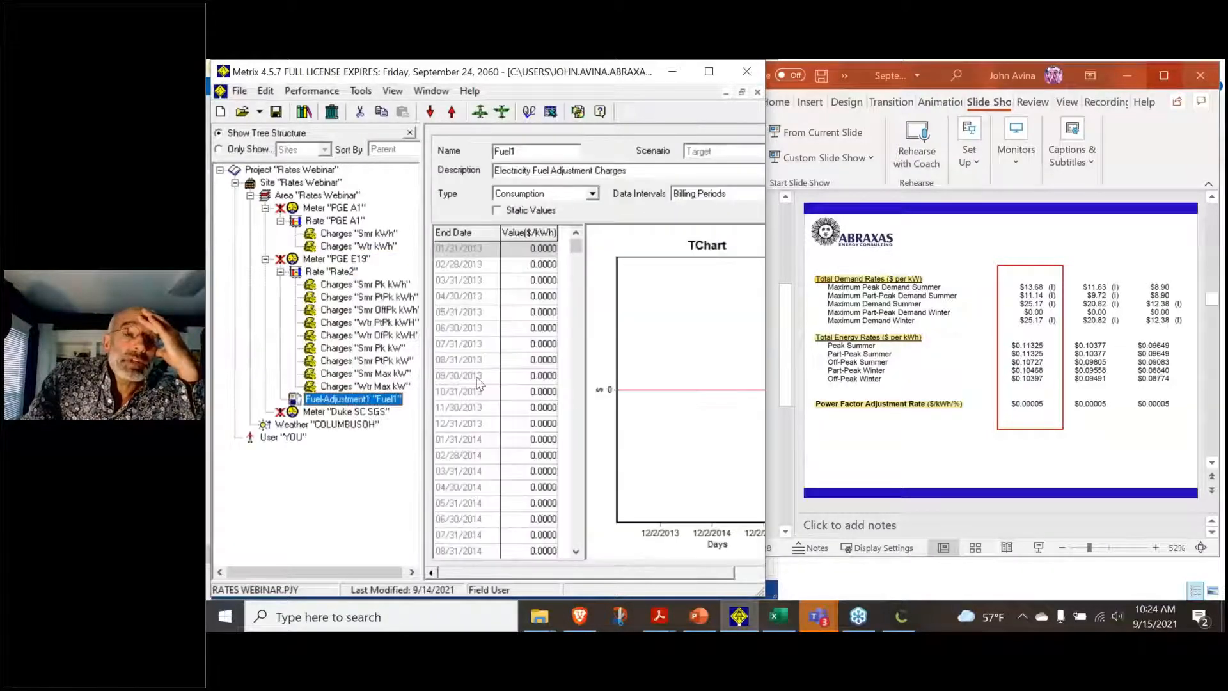
Rename the new fuel adjustment PF Correction and clear its description
type("PF")
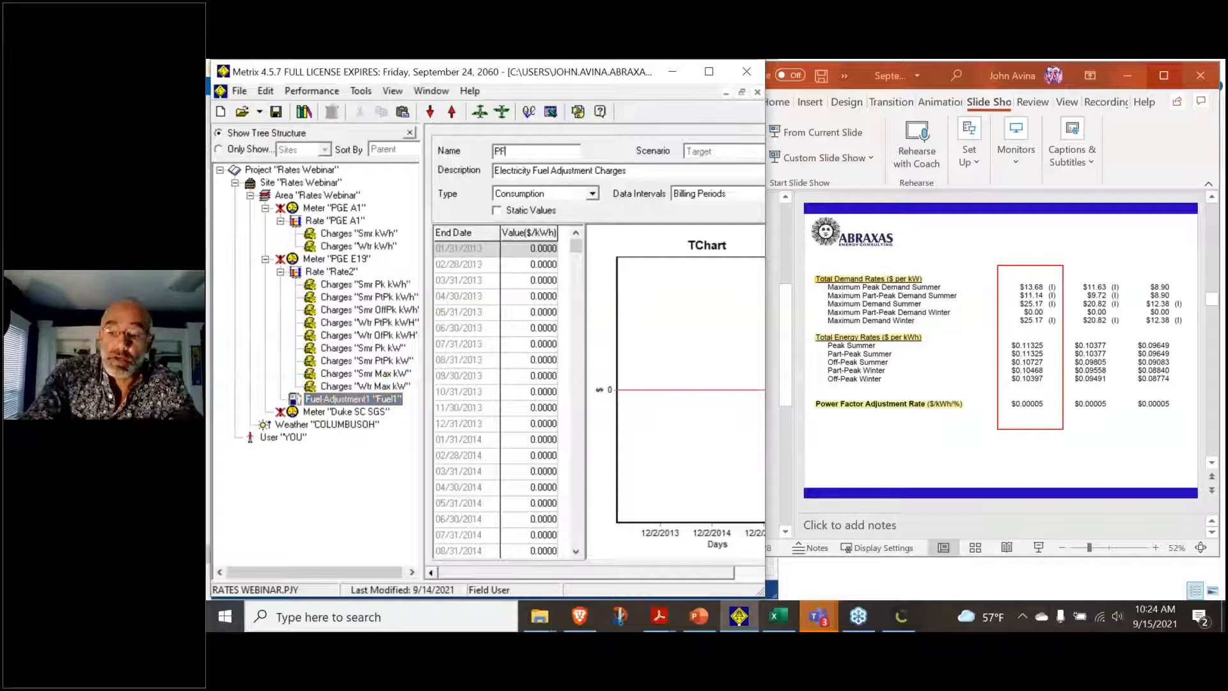
type(" Corrrection")
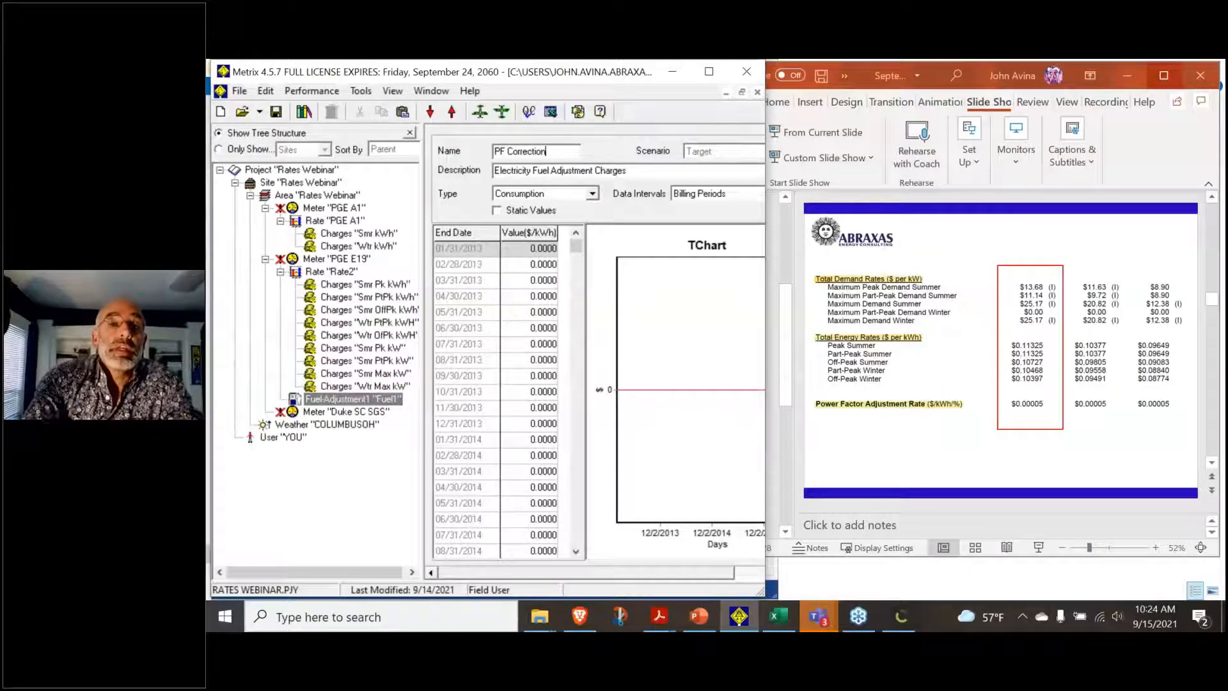
key("Tab")
key("BackSpace")
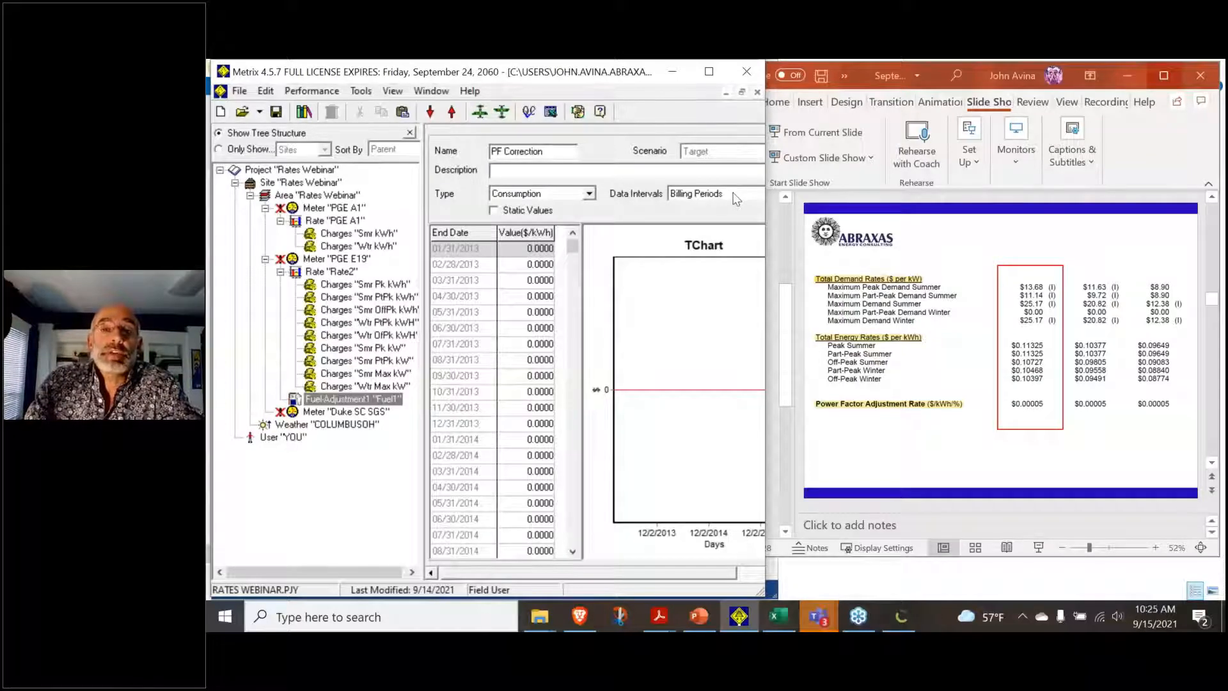
Switch the PF Correction adjustment to static values and enter $34 for 01/31/2013 and $23 for 02/28/2013
left_click(527, 248)
left_click(529, 251)
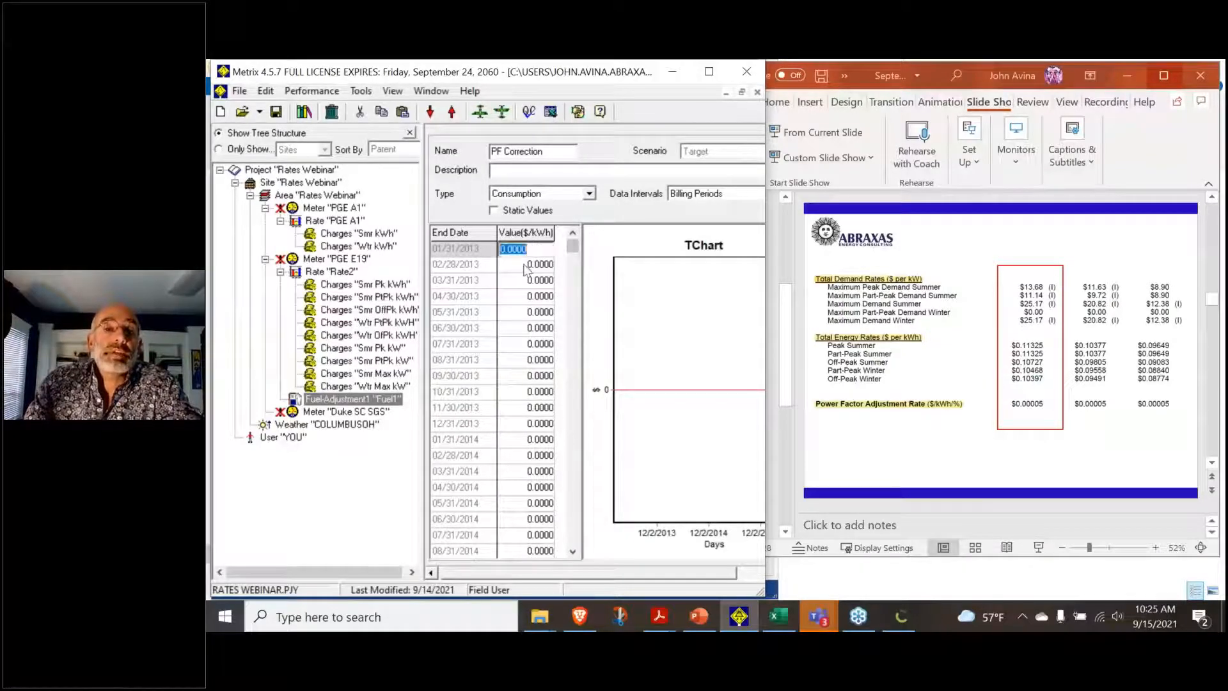
left_click(498, 213)
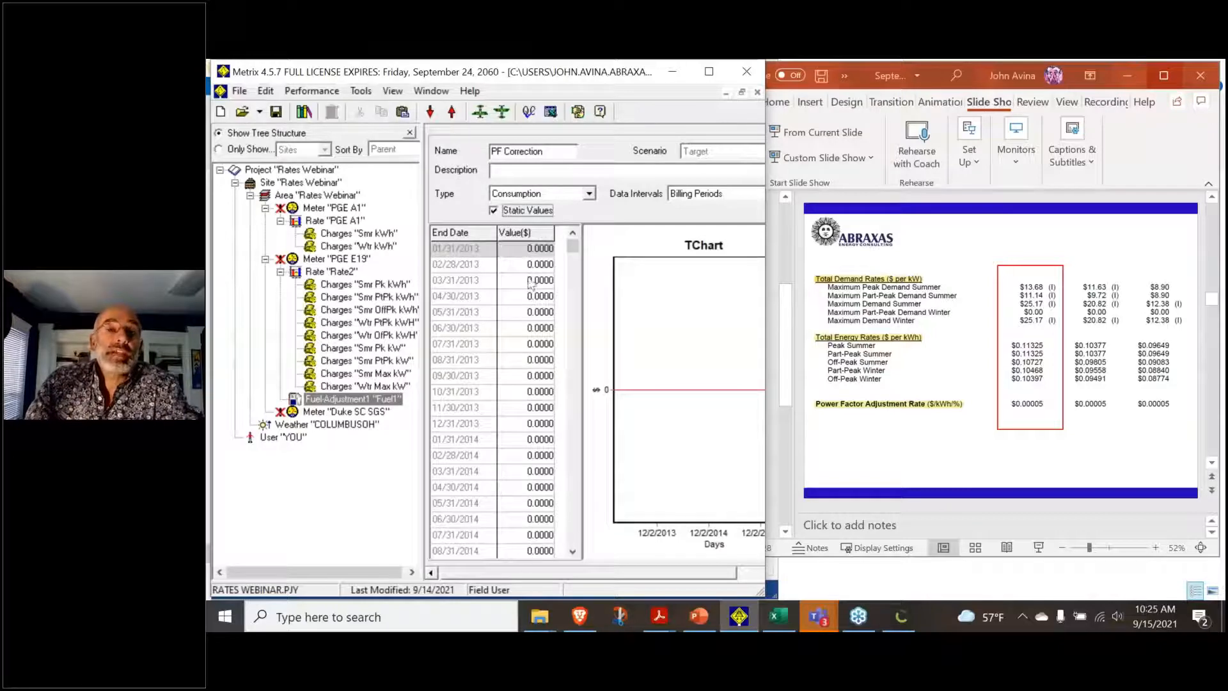
left_click(529, 254)
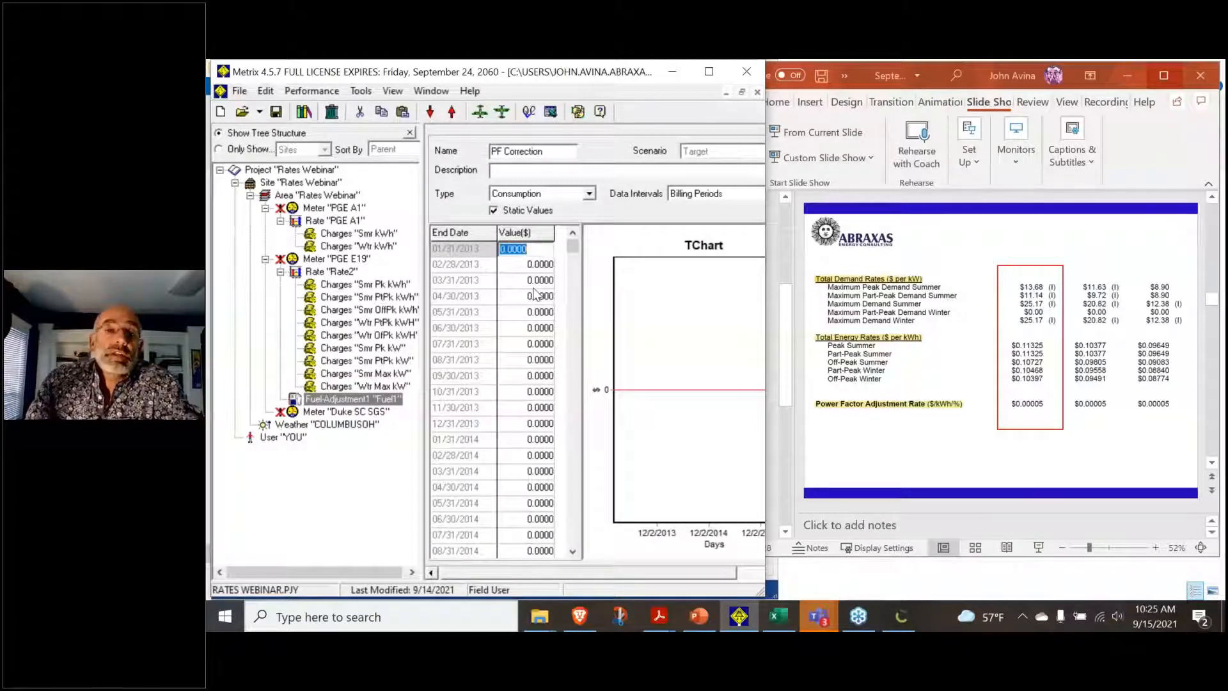
type("34")
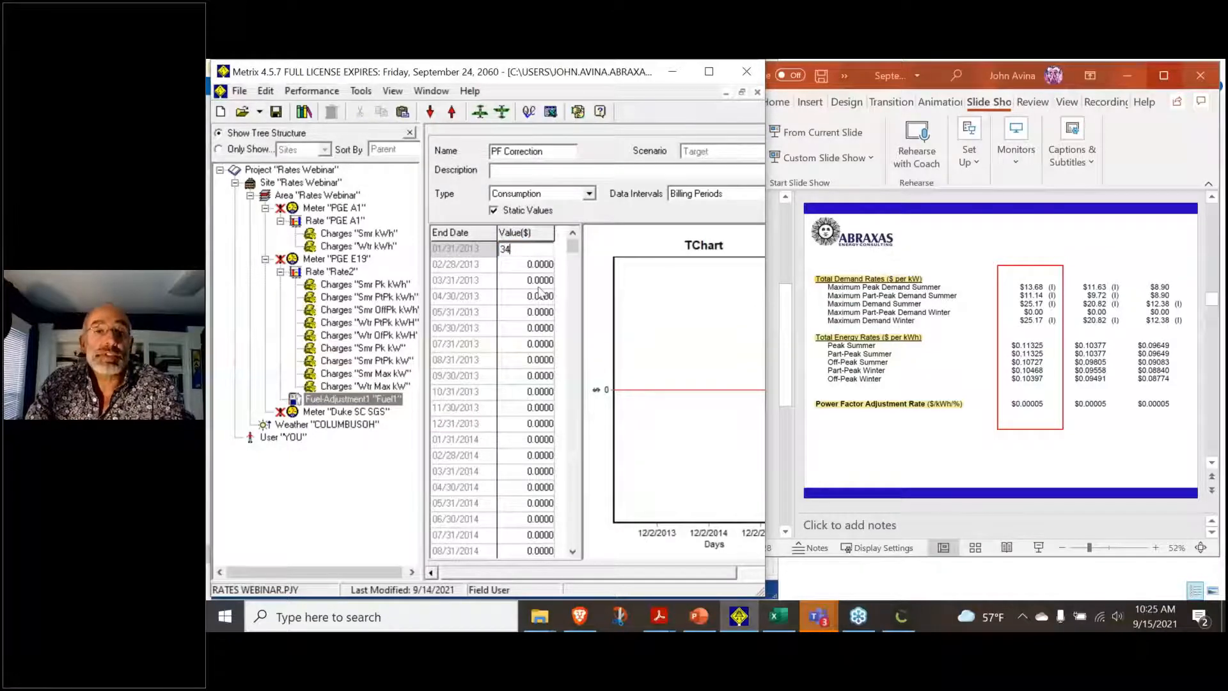
key("Return")
type("23")
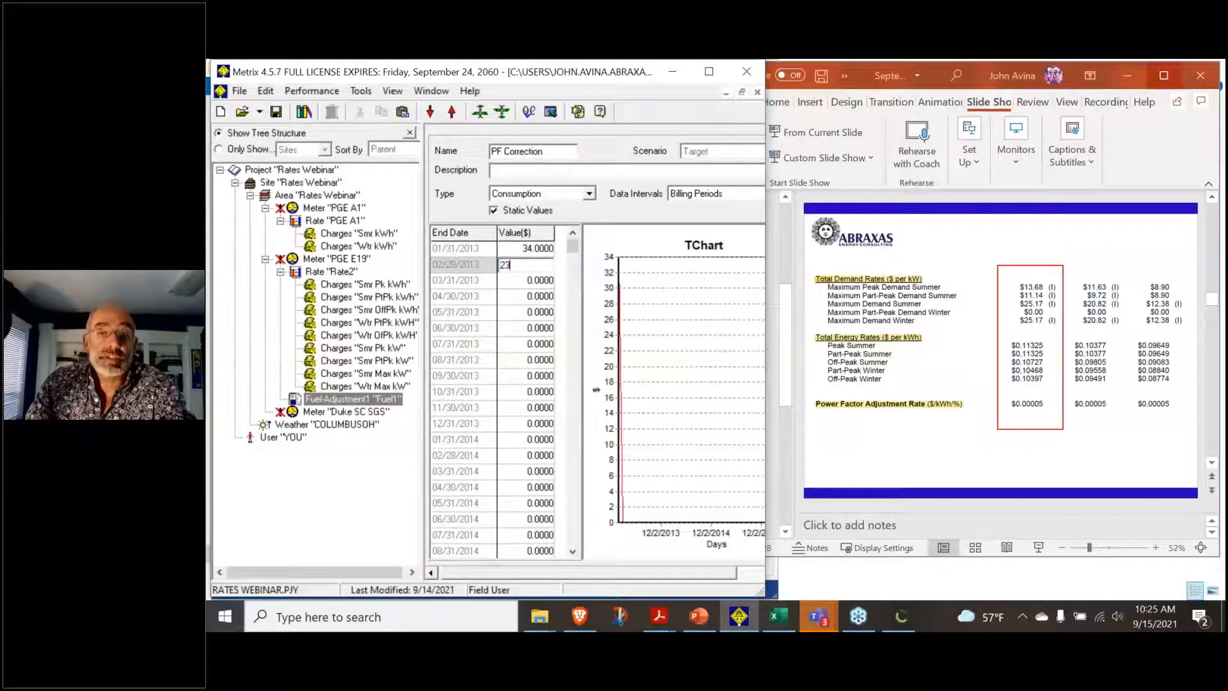
key("Return")
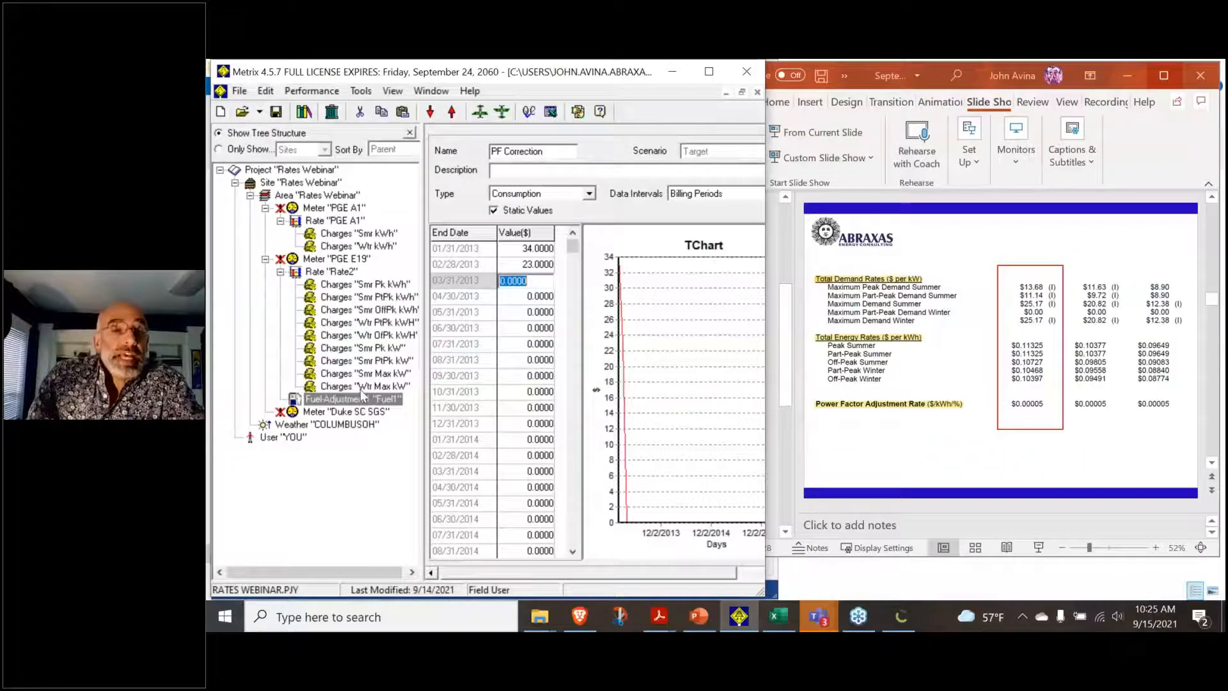
Bring up the E-19 customer charge slide and check the Smr Pk kWh charge's daily service charge
left_click(375, 374)
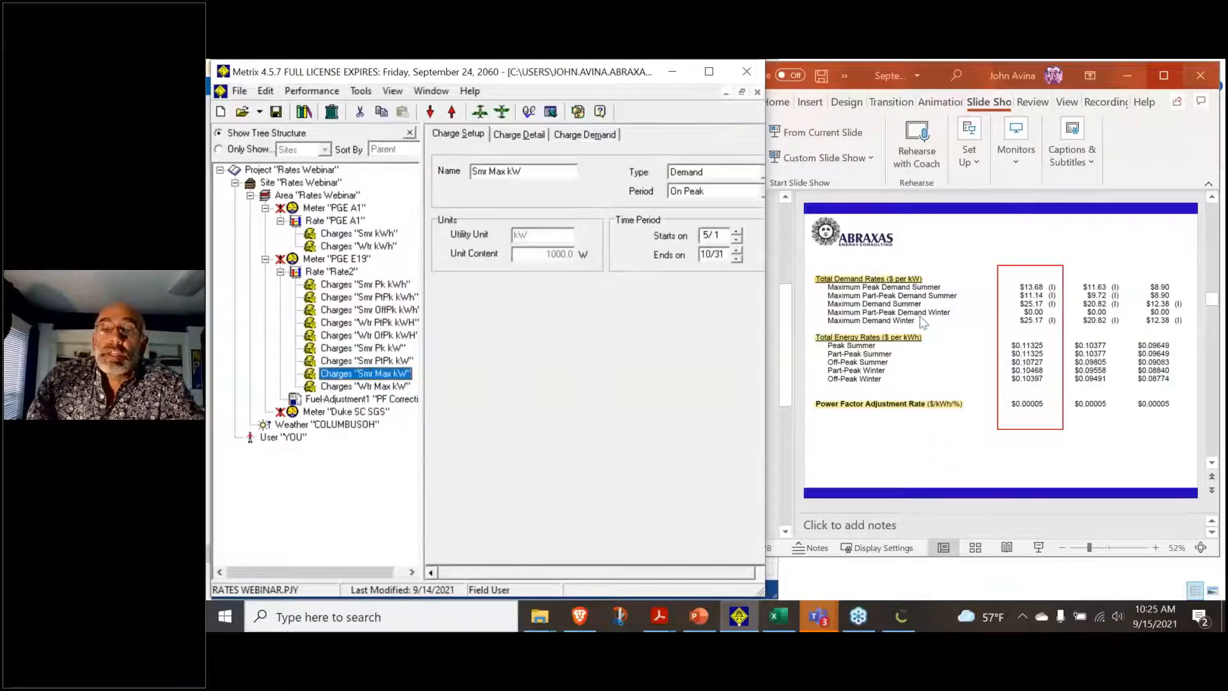
scroll(920, 316, "up", 1)
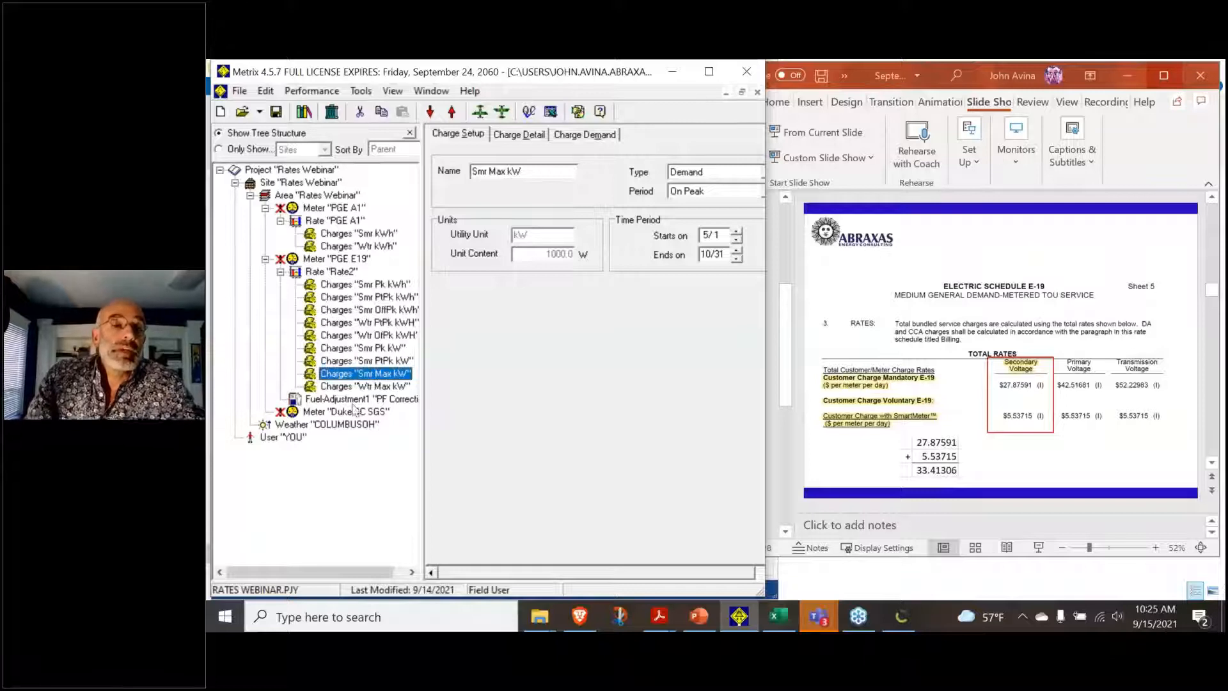
left_click(382, 285)
left_click(519, 134)
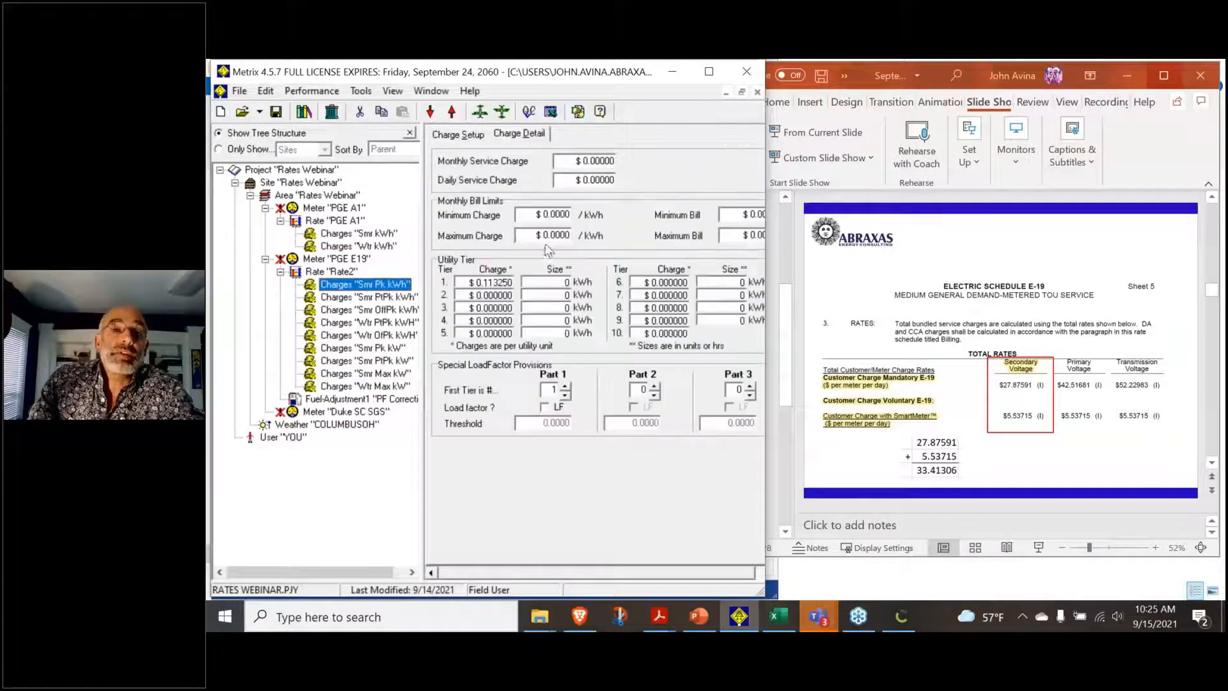
left_click_drag(571, 181, 516, 196)
left_click(572, 186)
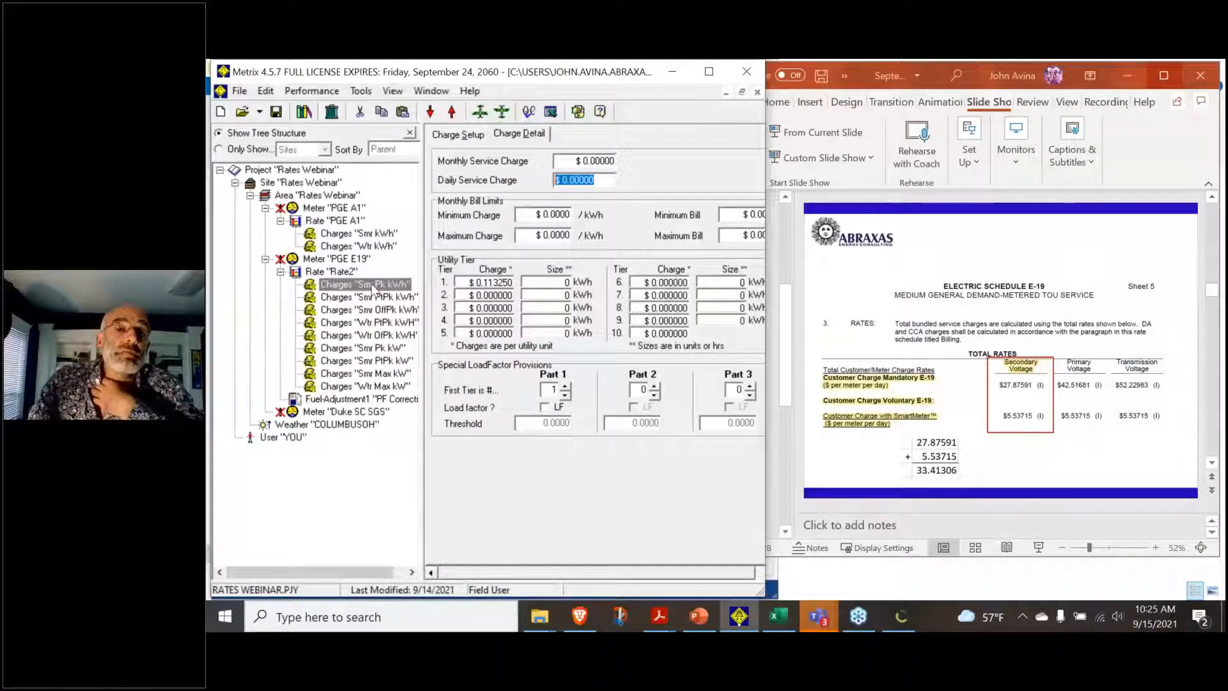
Set the Smr Max kW charge's daily service charge to $33.41306
left_click(386, 375)
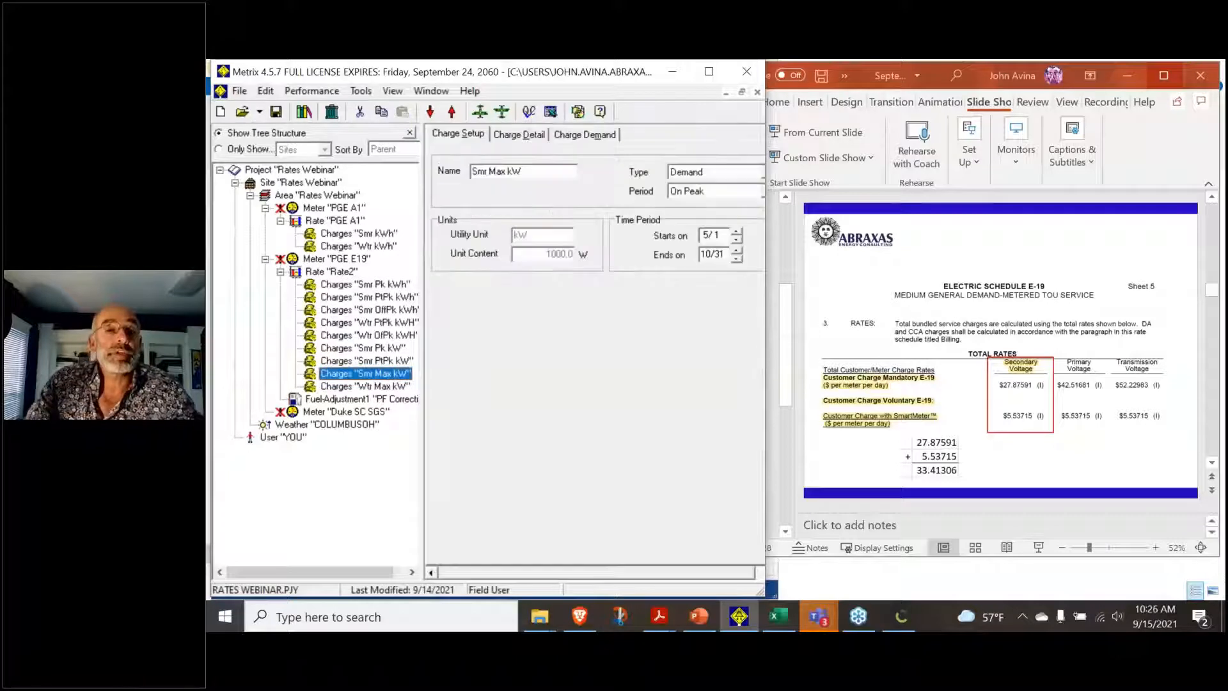
left_click(519, 134)
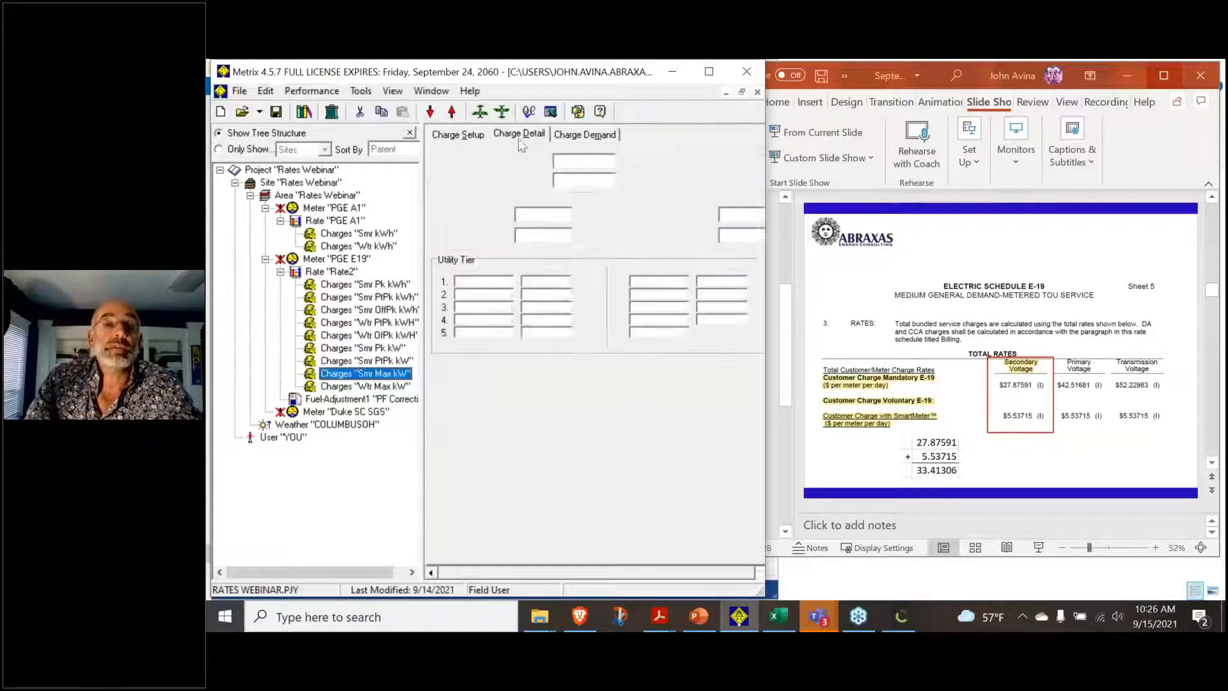
left_click(563, 179)
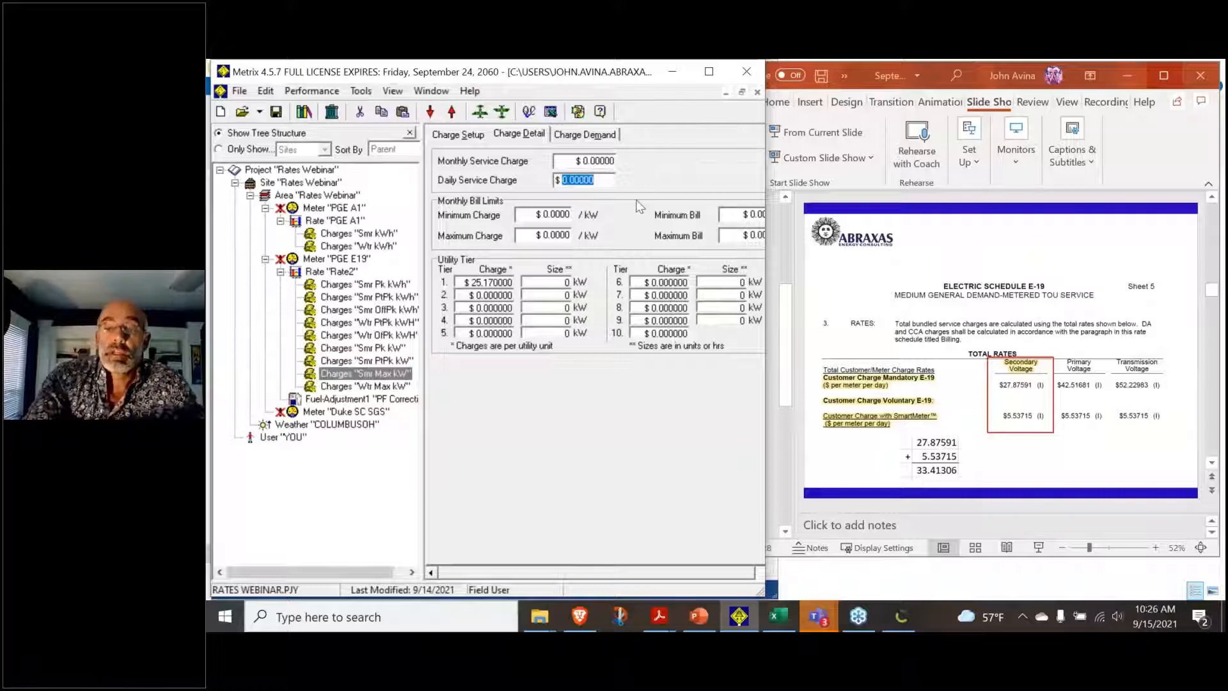
type("33.41306")
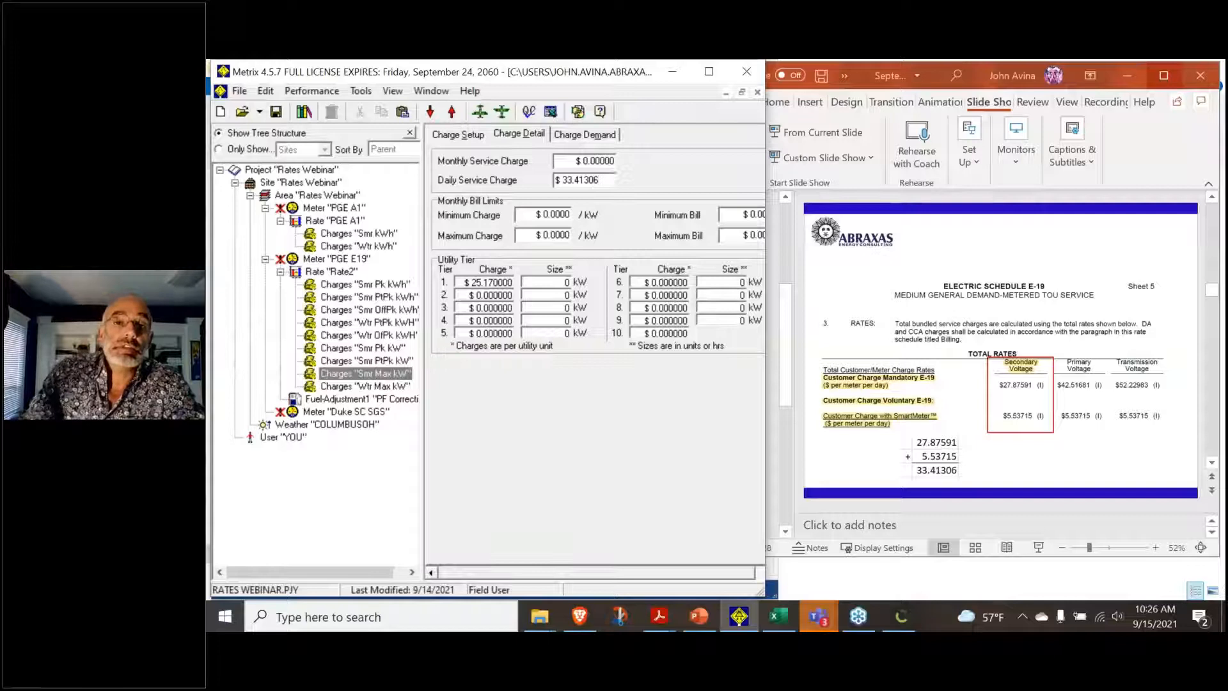
Set the Wtr Max kW charge's daily service charge to $33.41306
left_click(361, 387)
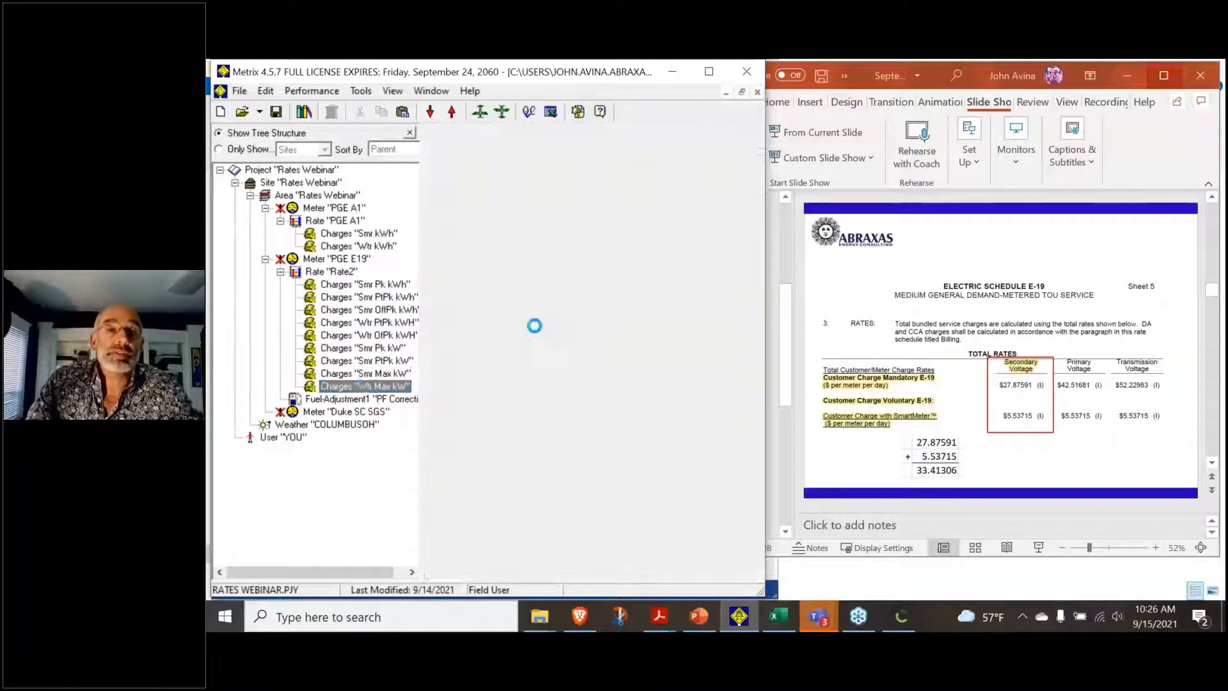
left_click(519, 134)
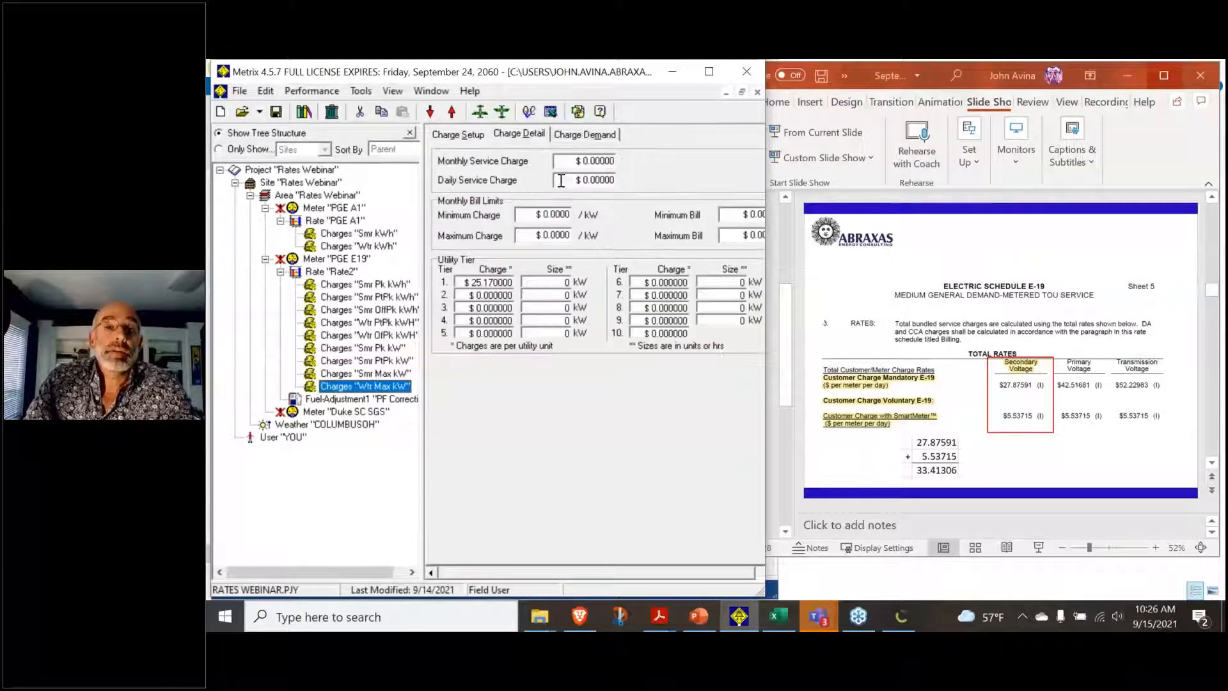
left_click_drag(561, 181, 618, 177)
type("33.")
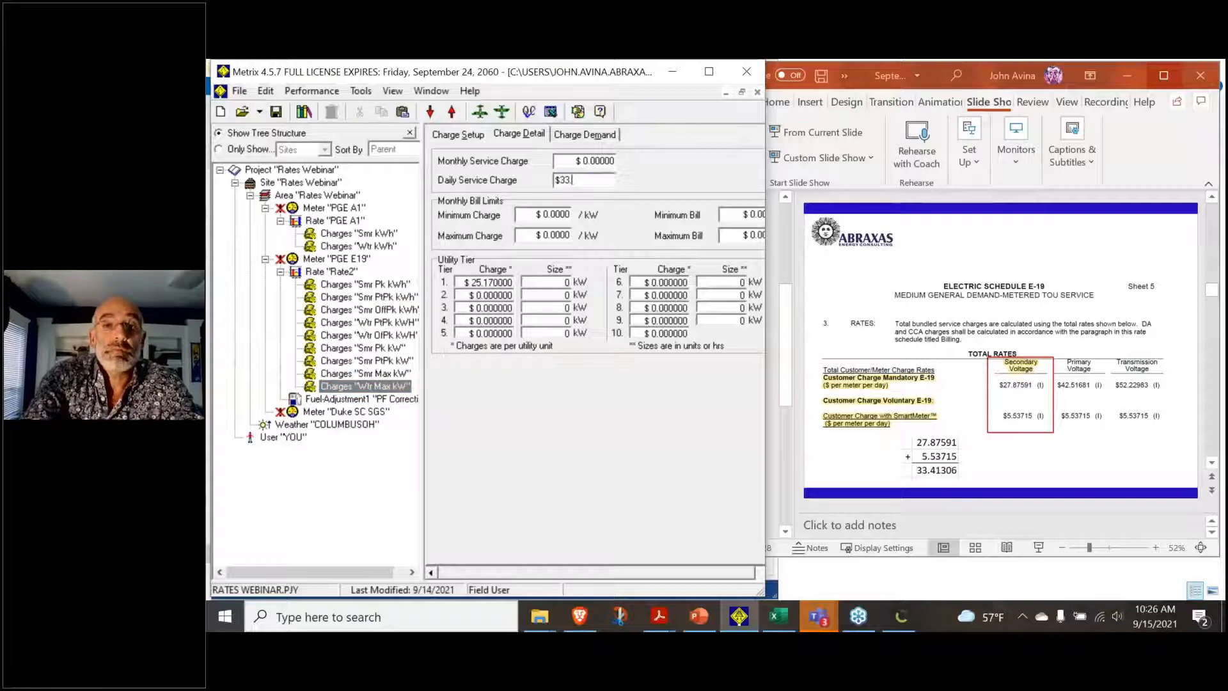
type("4130")
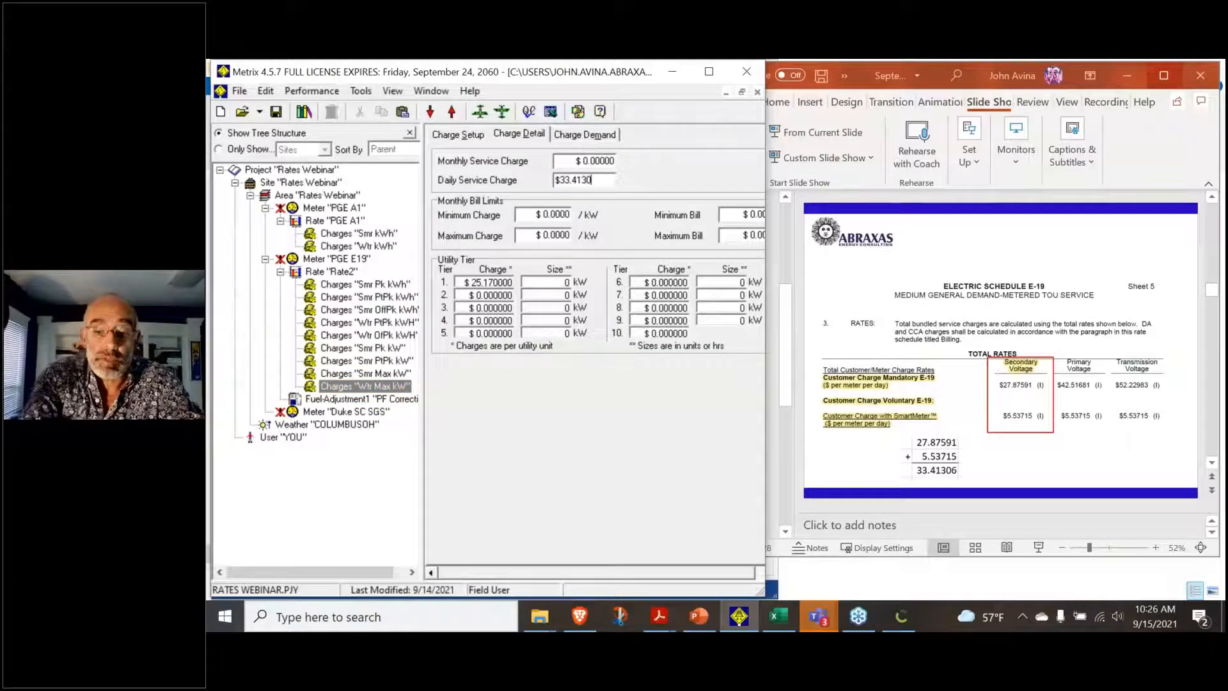
type("6")
left_click(386, 323)
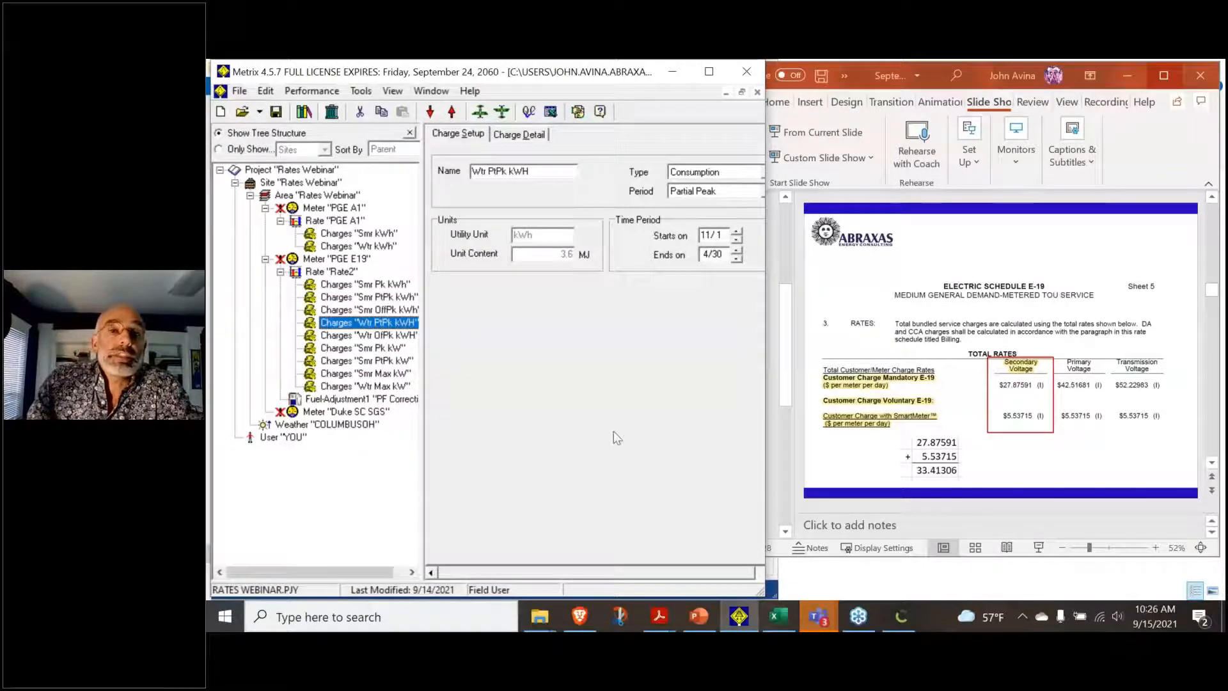
Switch to Option C and add a rate group titled PGE E19 to the Rates Webinar project
left_click(897, 619)
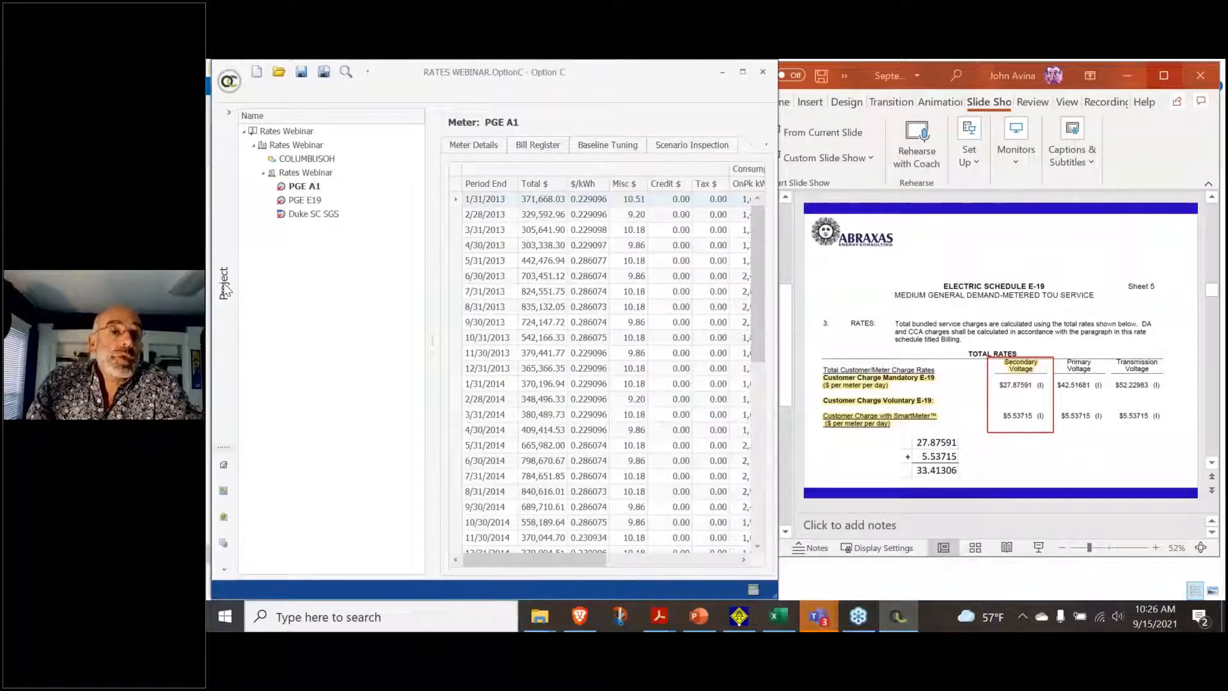
left_click(226, 288)
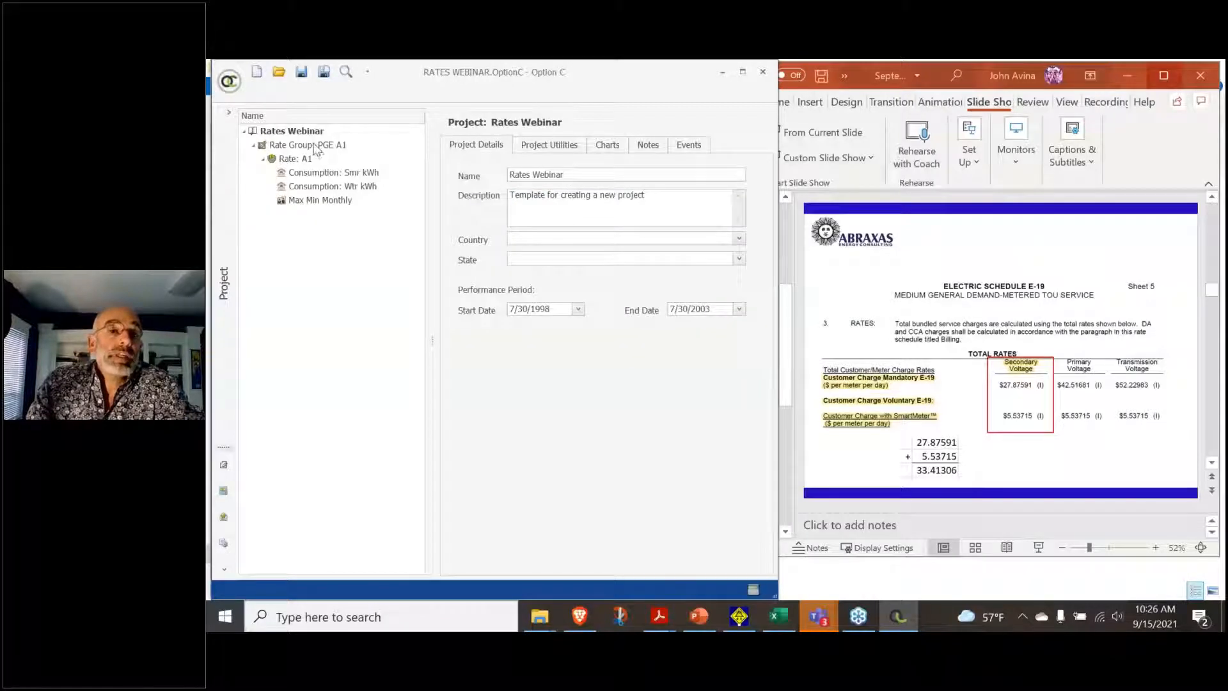
right_click(304, 136)
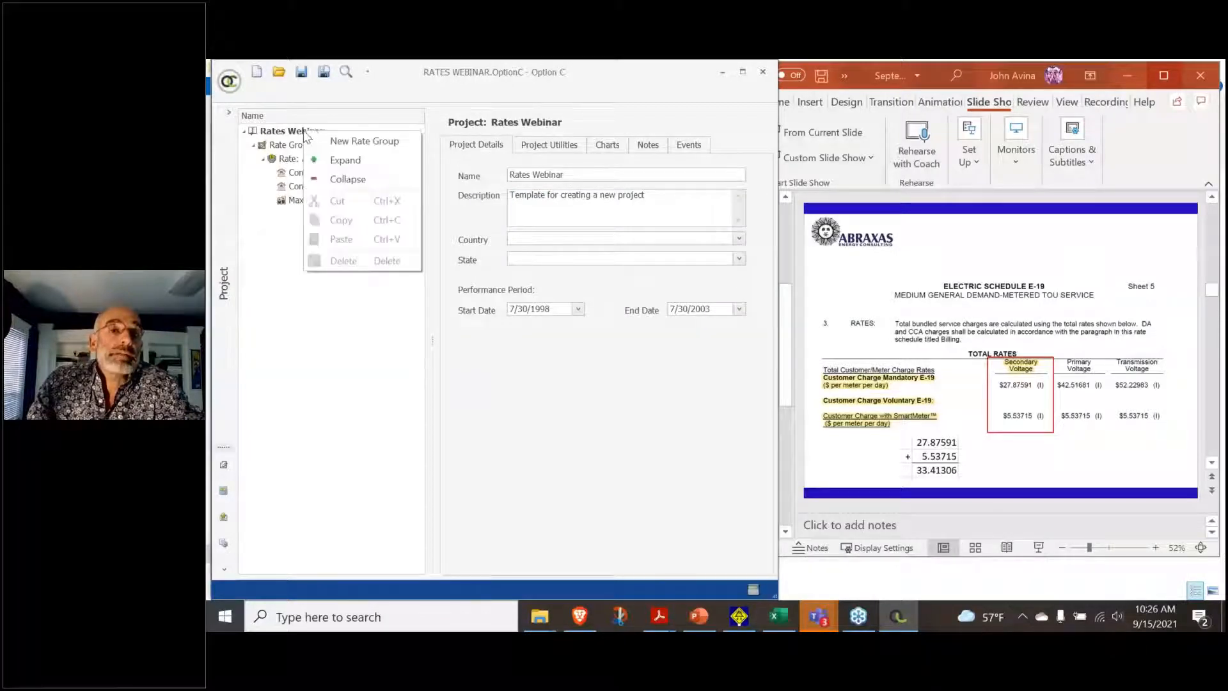
left_click(344, 137)
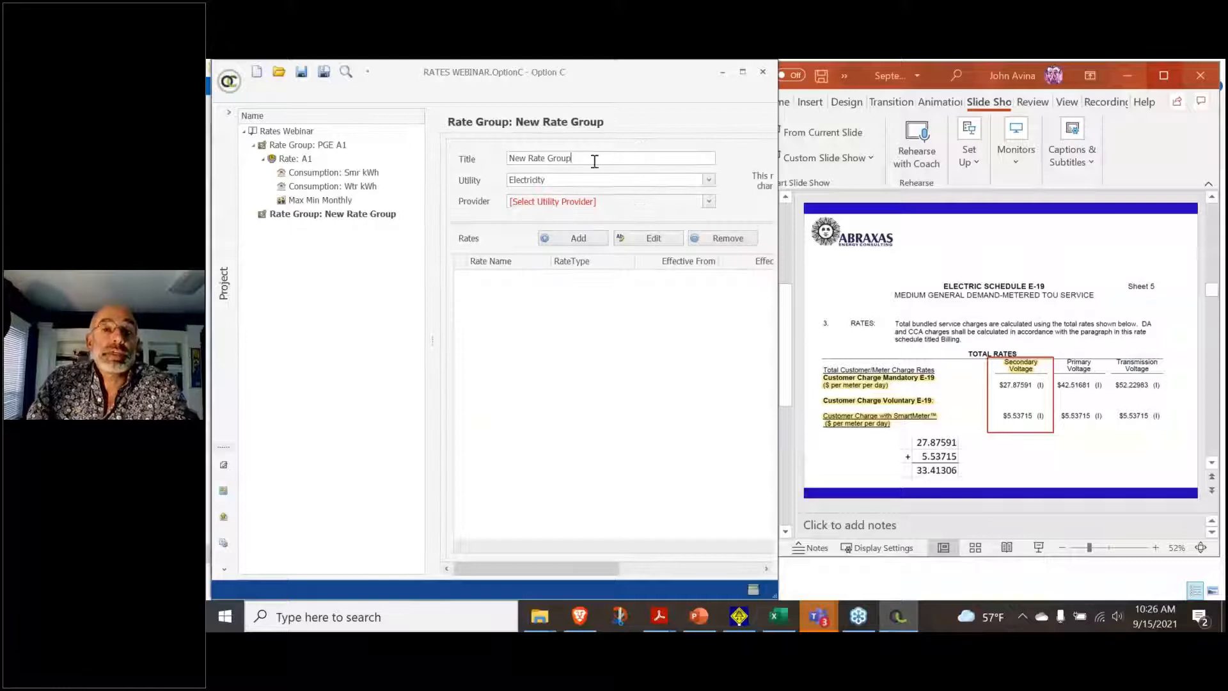
left_click_drag(595, 159, 512, 160)
type("PG")
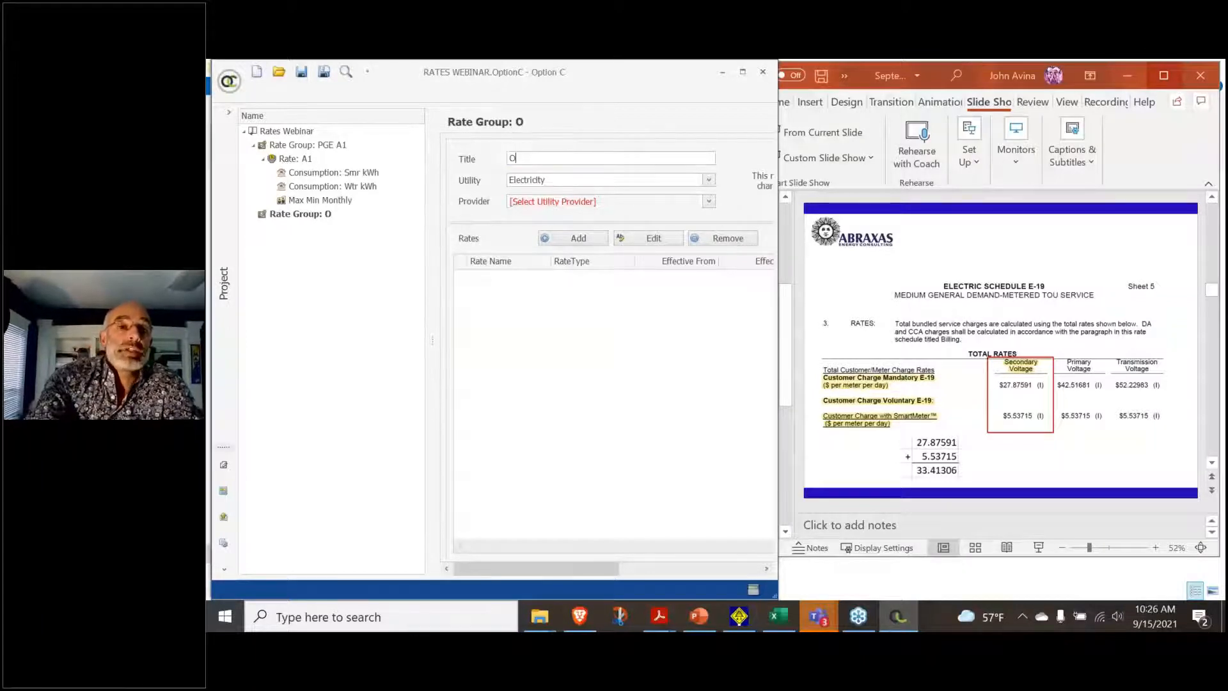
type("E E19")
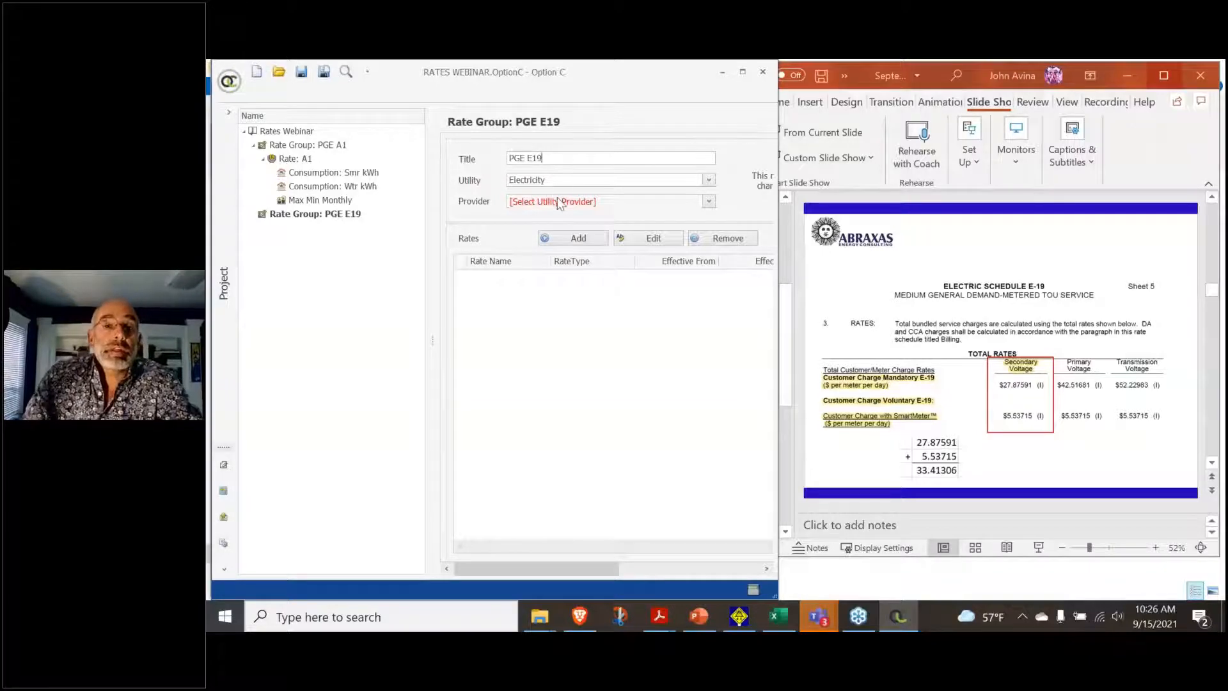
Set the PGE E19 rate group's utility provider to PGE and add a new rate to the group
left_click(559, 202)
left_click(709, 200)
left_click(686, 215)
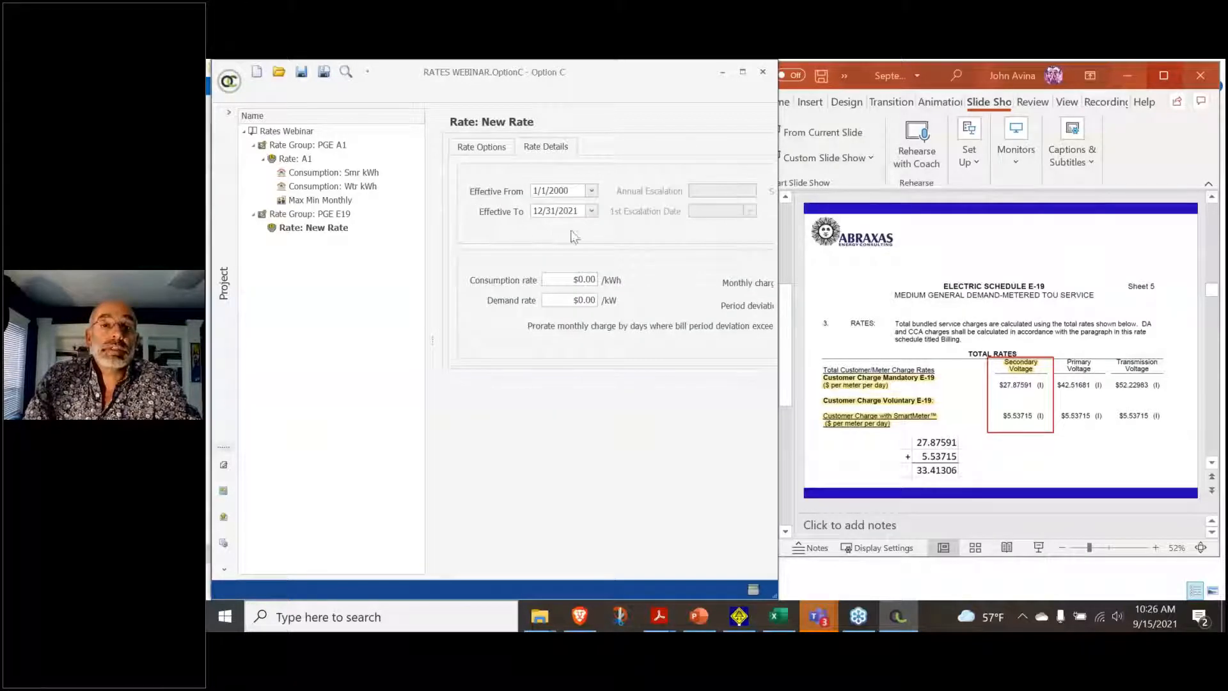
Name the new rate E19 and set its rate type to Complicated (many charge items of different types)
left_click(494, 147)
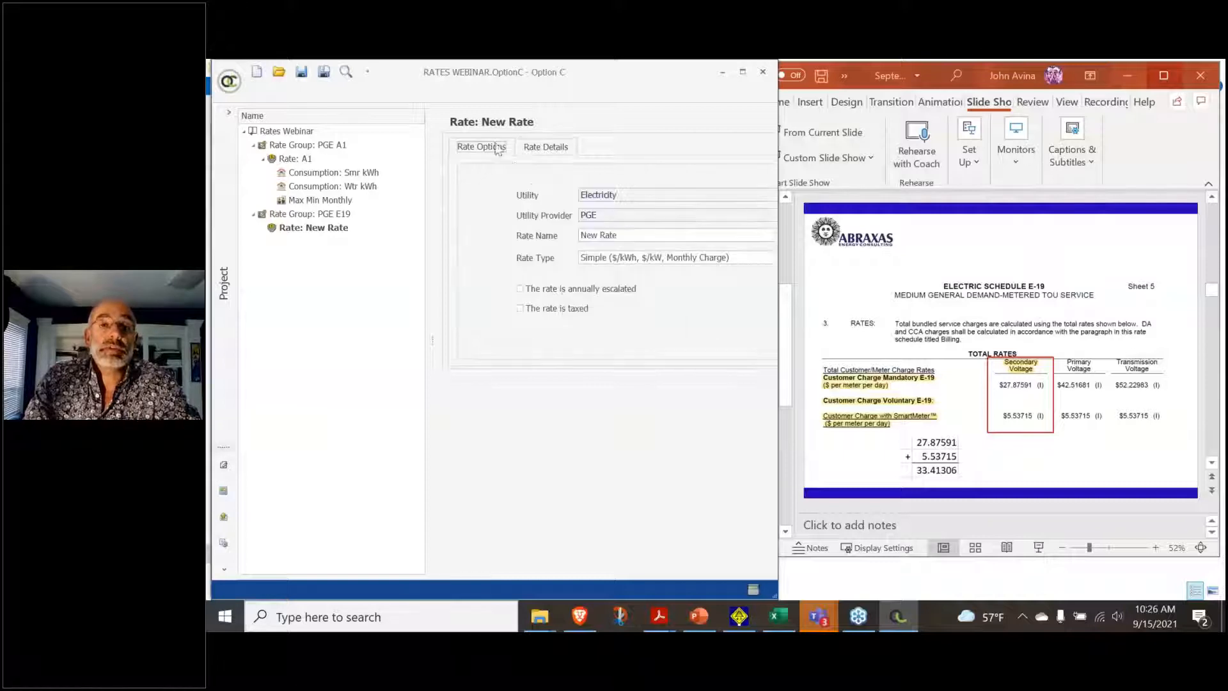
triple_click(626, 235)
key("BackSpace")
type("E11")
key("BackSpace")
type("9")
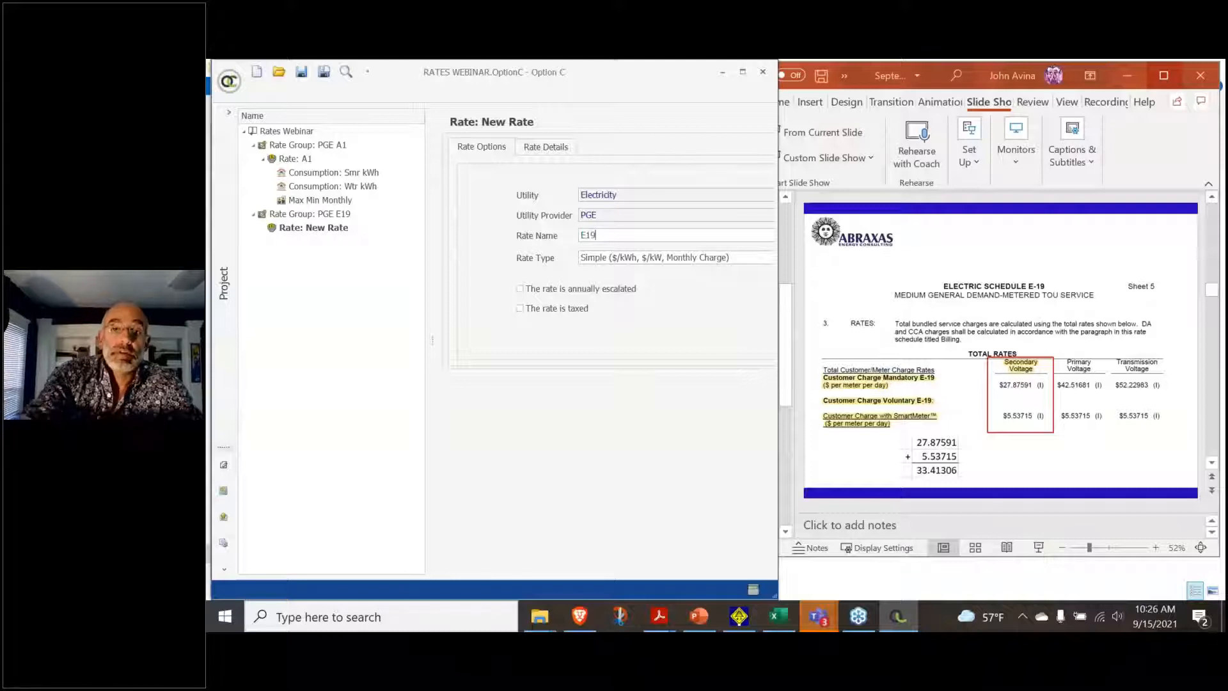
left_click(620, 263)
left_click(625, 285)
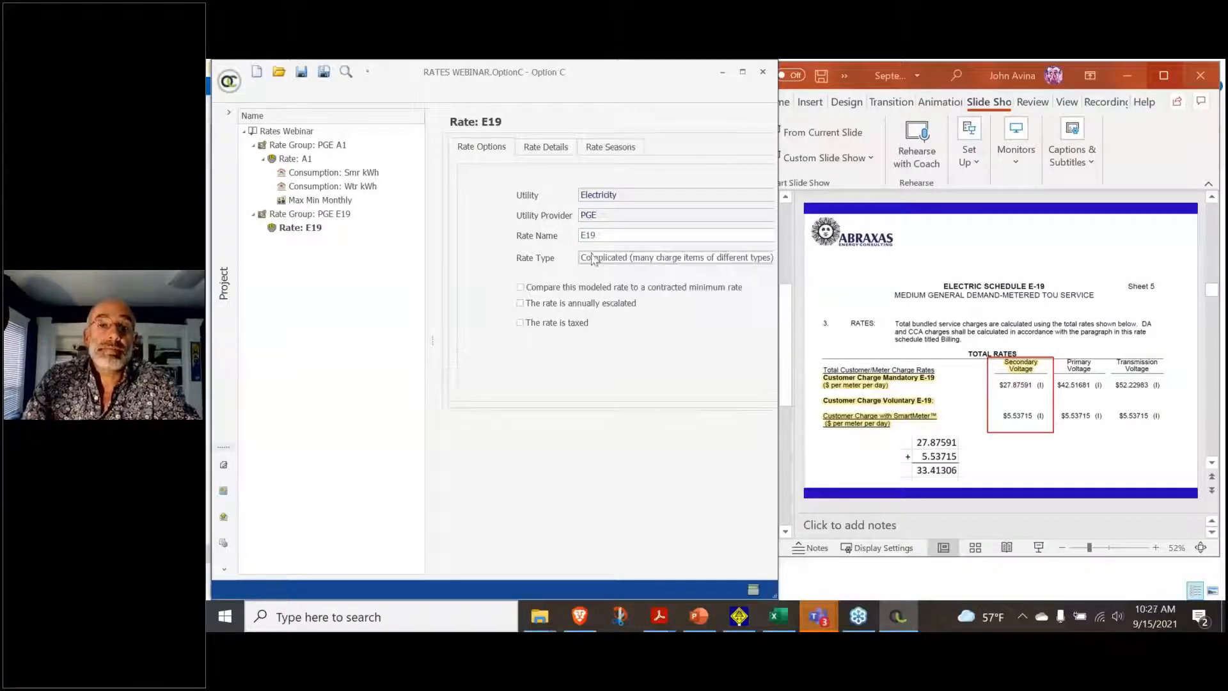
Enable a second season for the E19 rate and set the Summer season to start on May 1
left_click(624, 148)
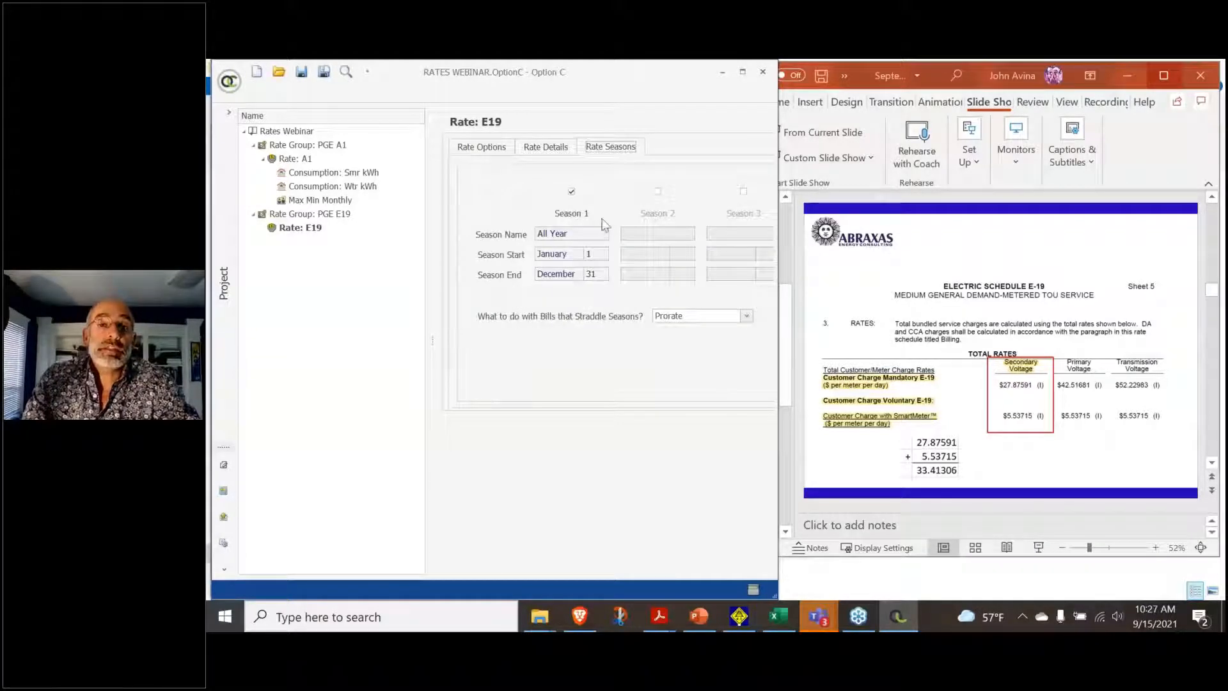
left_click(658, 191)
left_click(567, 253)
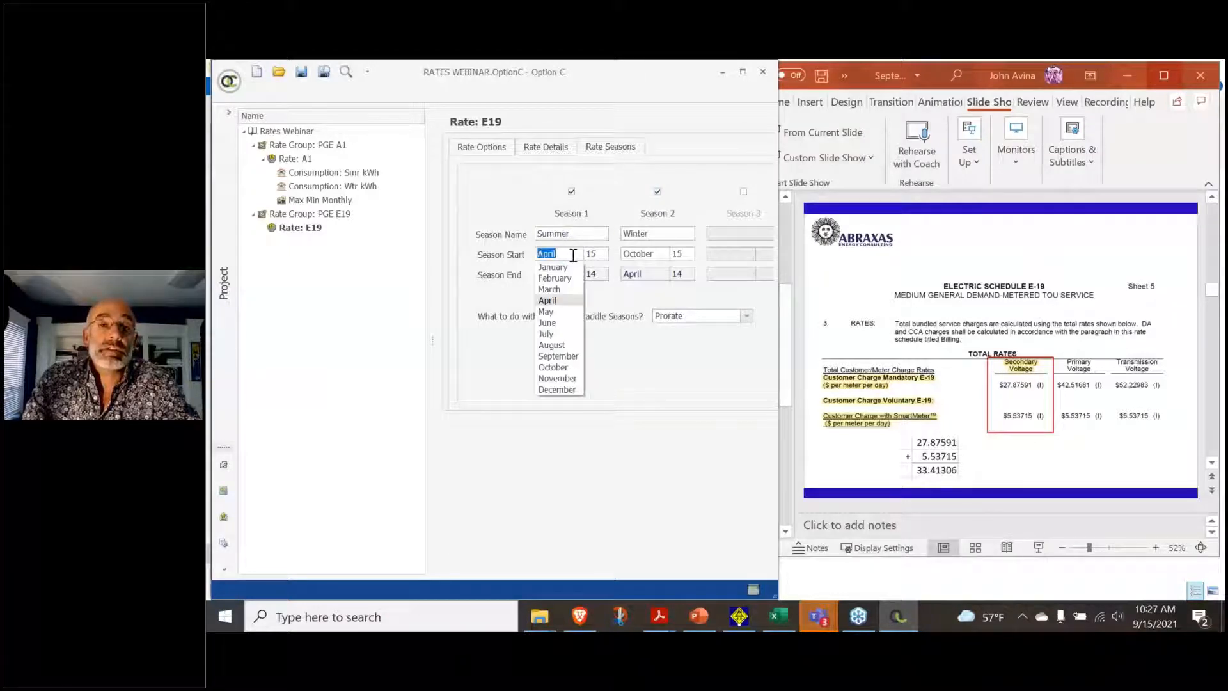
left_click(547, 312)
left_click(595, 254)
type("1")
Set the E19 rate's Winter season to start on November 1
left_click(643, 254)
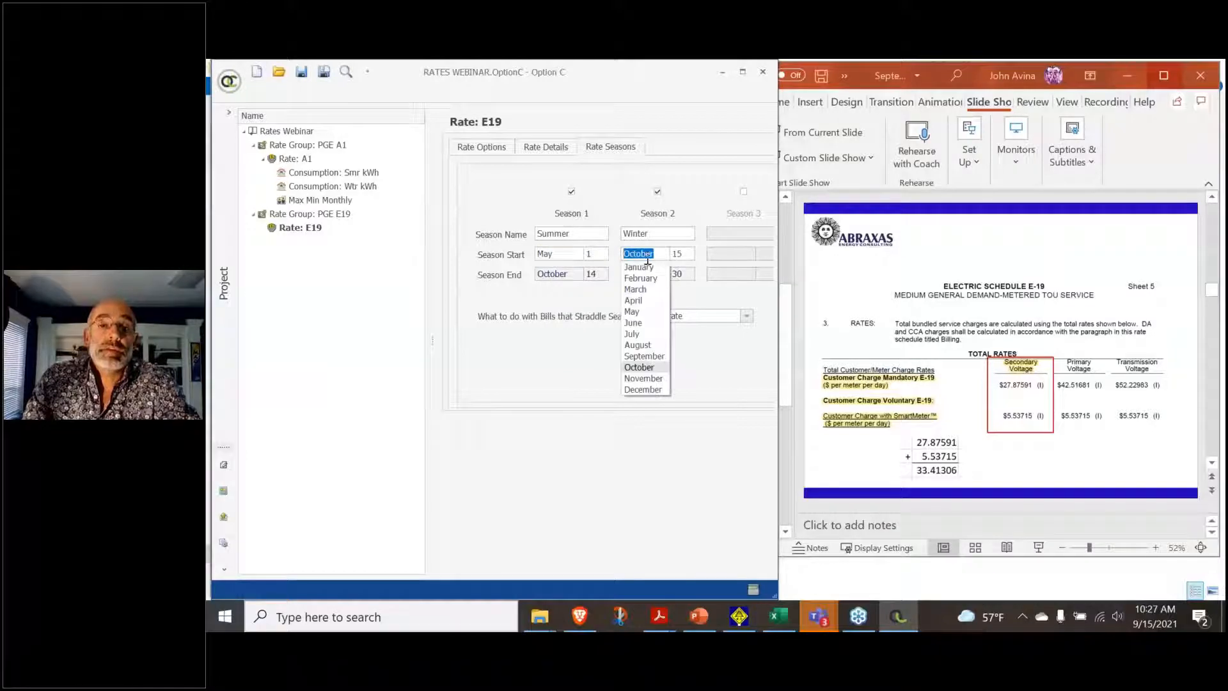
left_click(644, 378)
left_click(680, 254)
type("1")
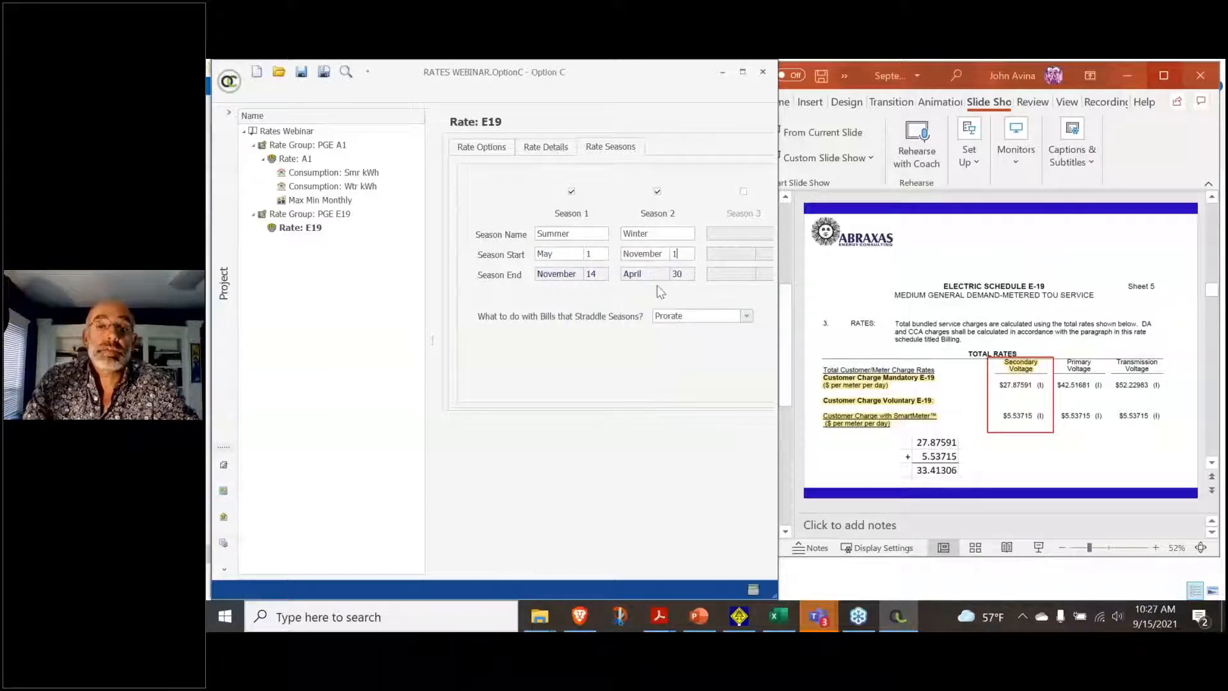
left_click(675, 234)
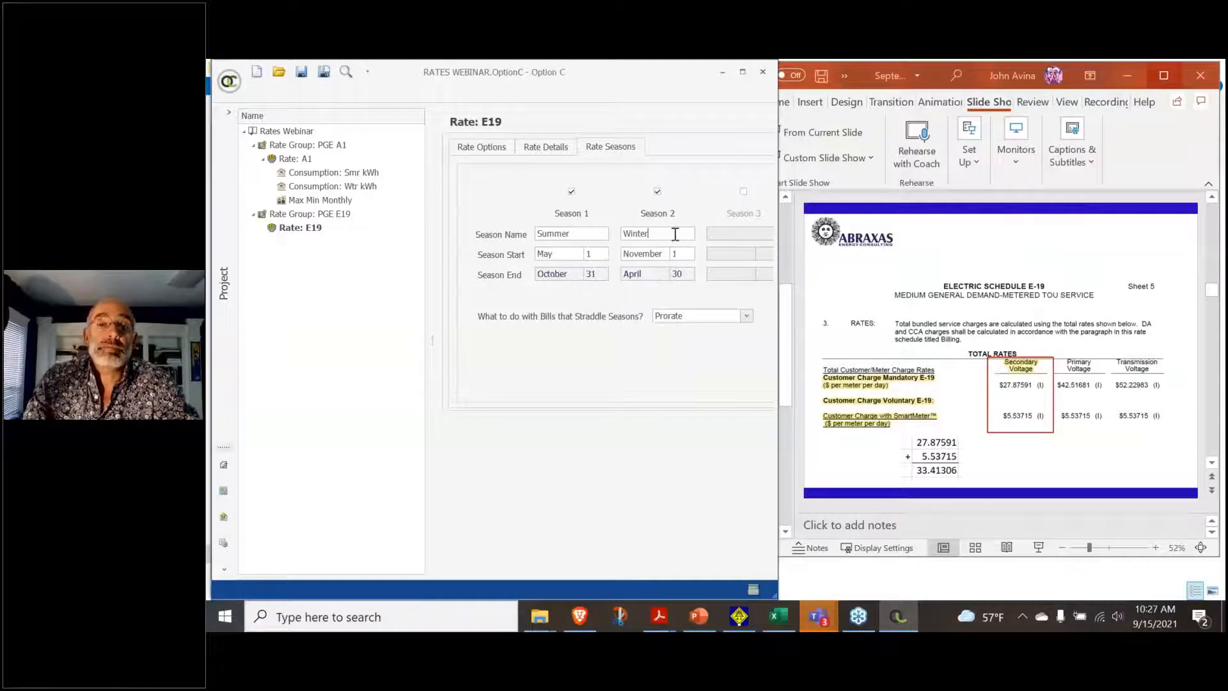
left_click(484, 147)
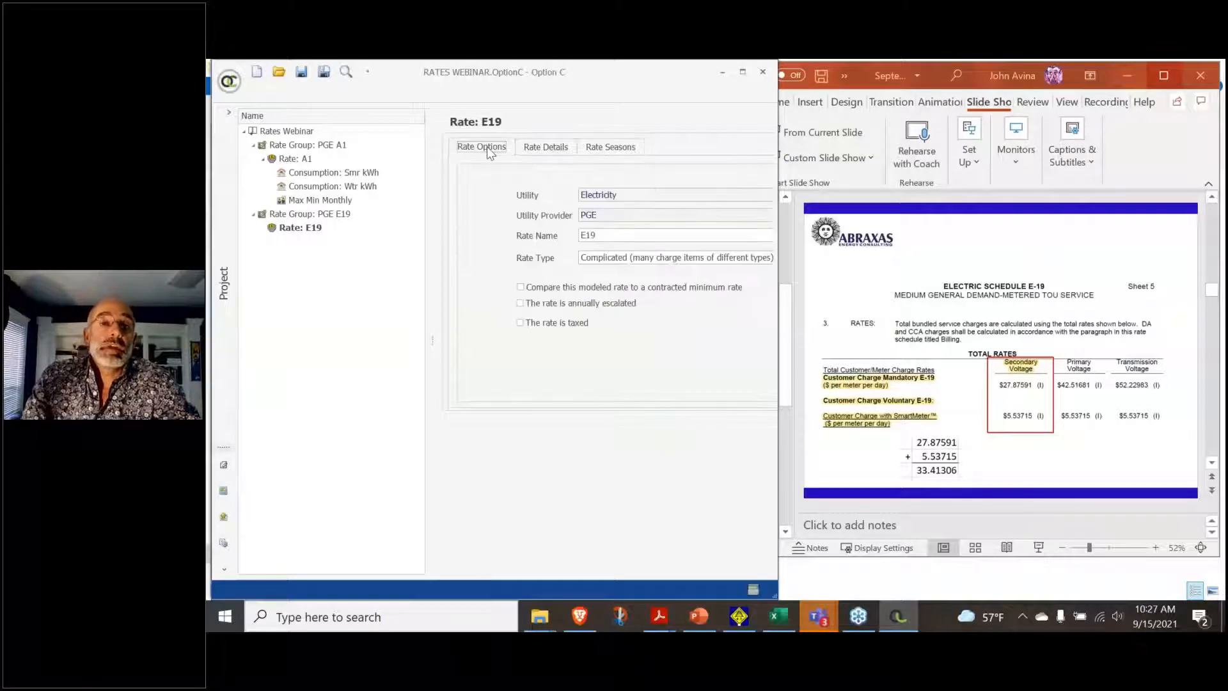
Add a Max-Min-Monthly item to rate E19 with an all-year daily charge of $33.41306
right_click(313, 234)
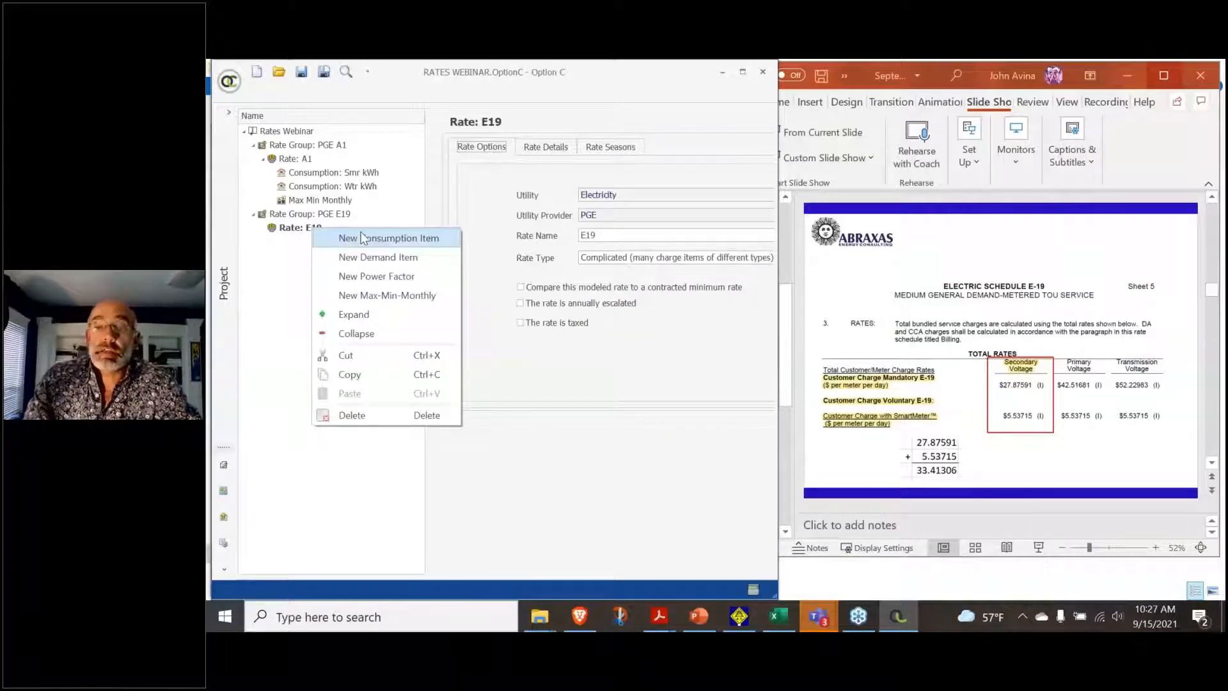
left_click(374, 296)
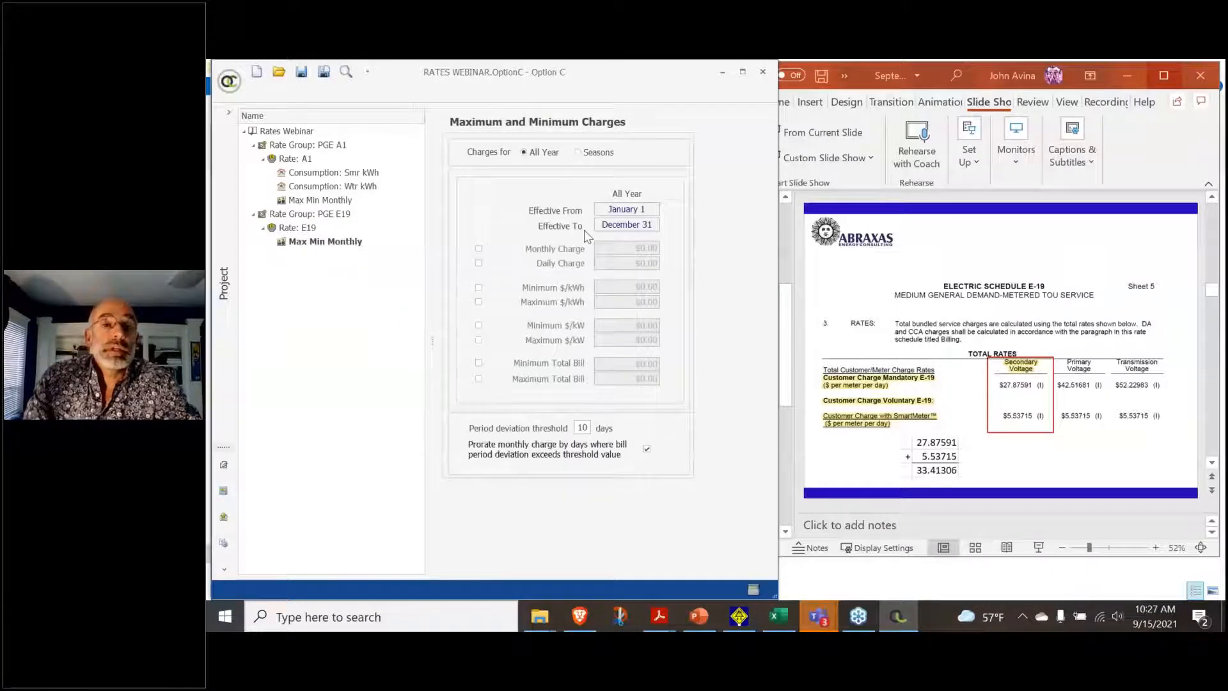
left_click(579, 154)
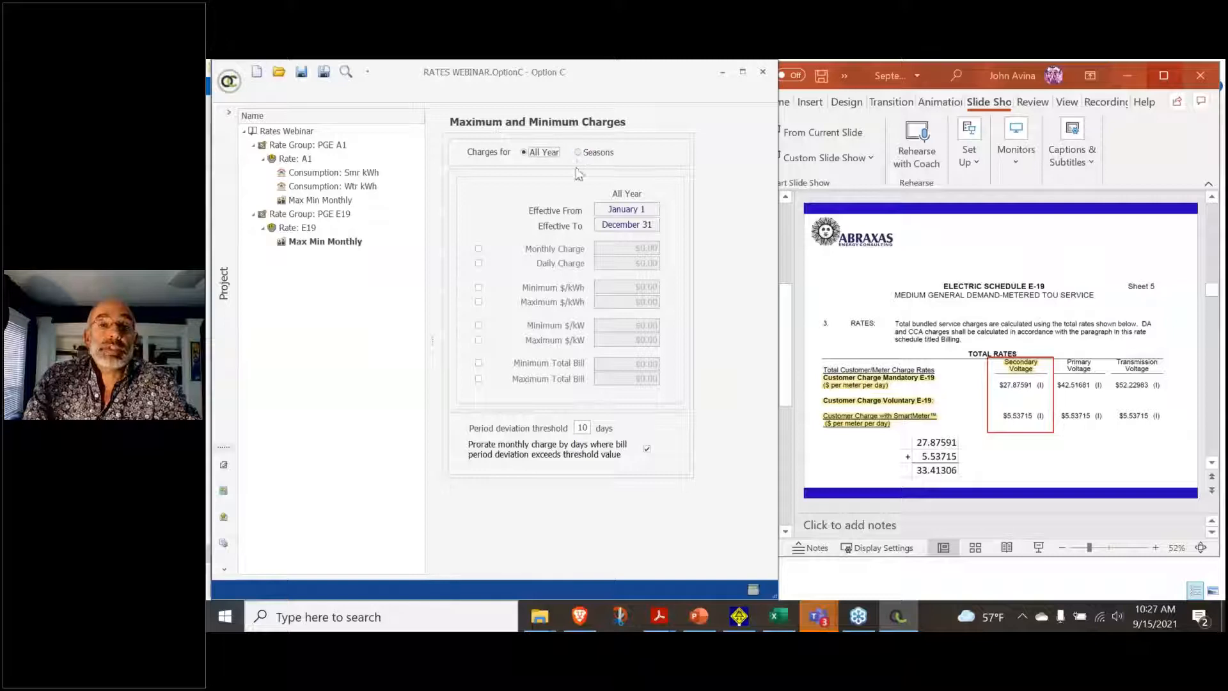
left_click(478, 263)
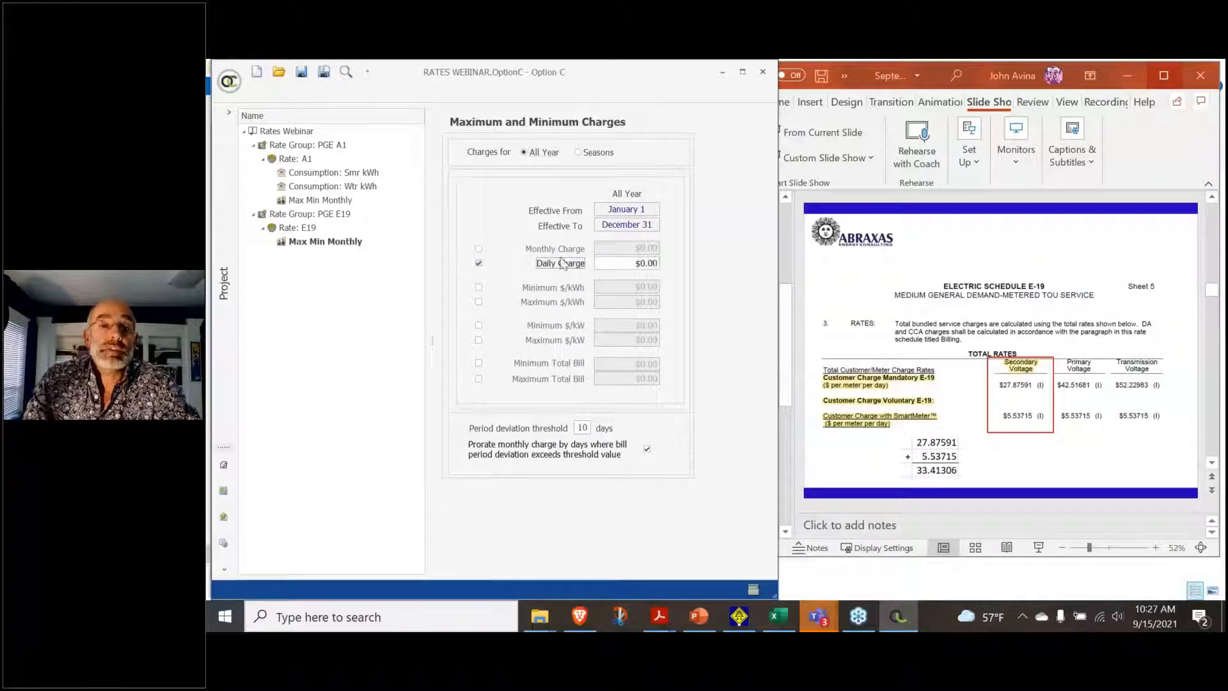
left_click(627, 264)
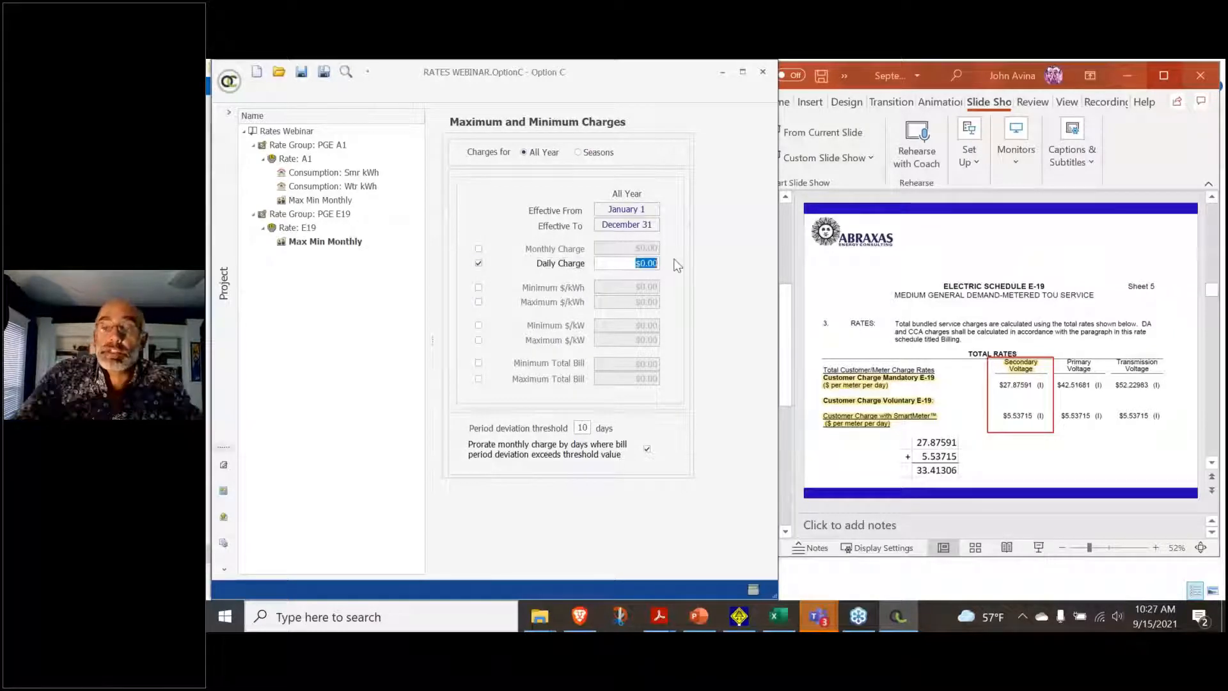
type("33.41306")
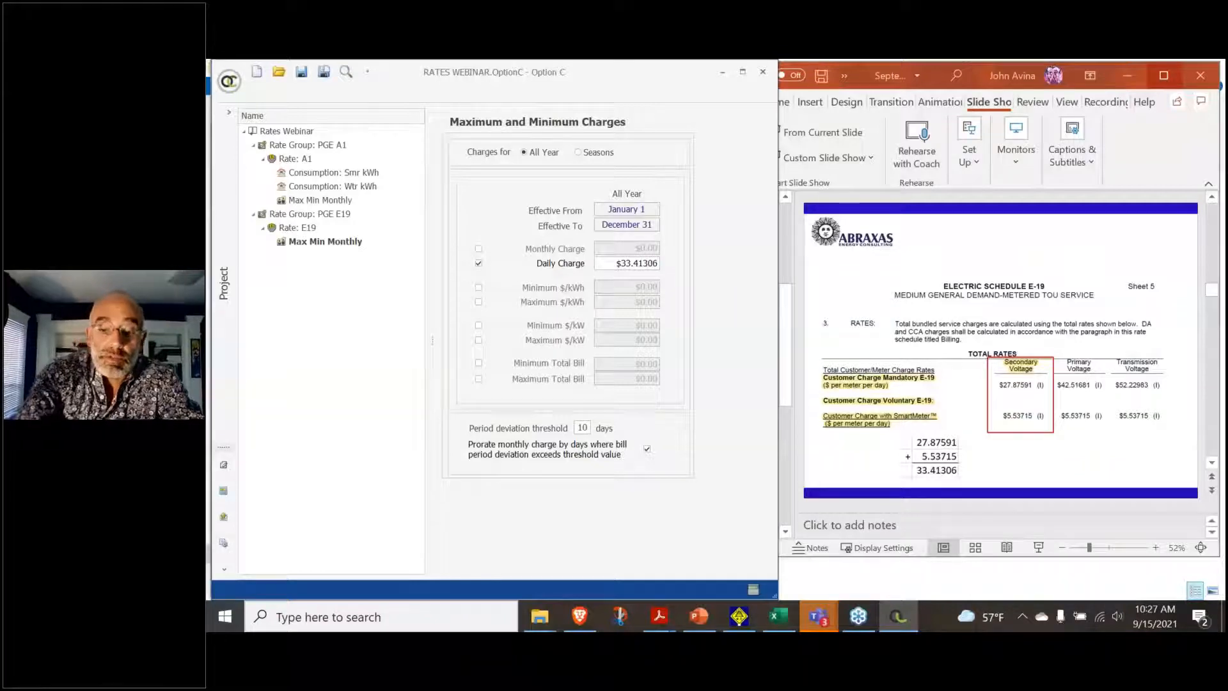
Add a consumption item to rate E19 and name it Smr kWh, using the schedule's demand and energy rates slide for reference
right_click(306, 228)
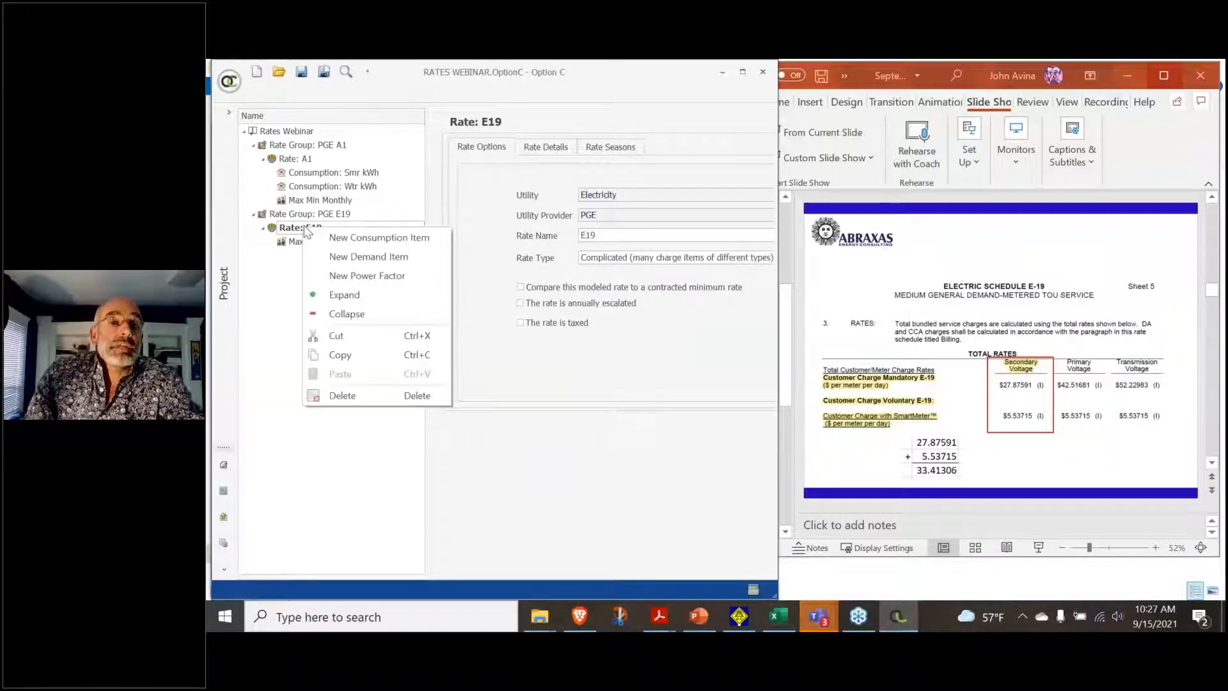
left_click(387, 241)
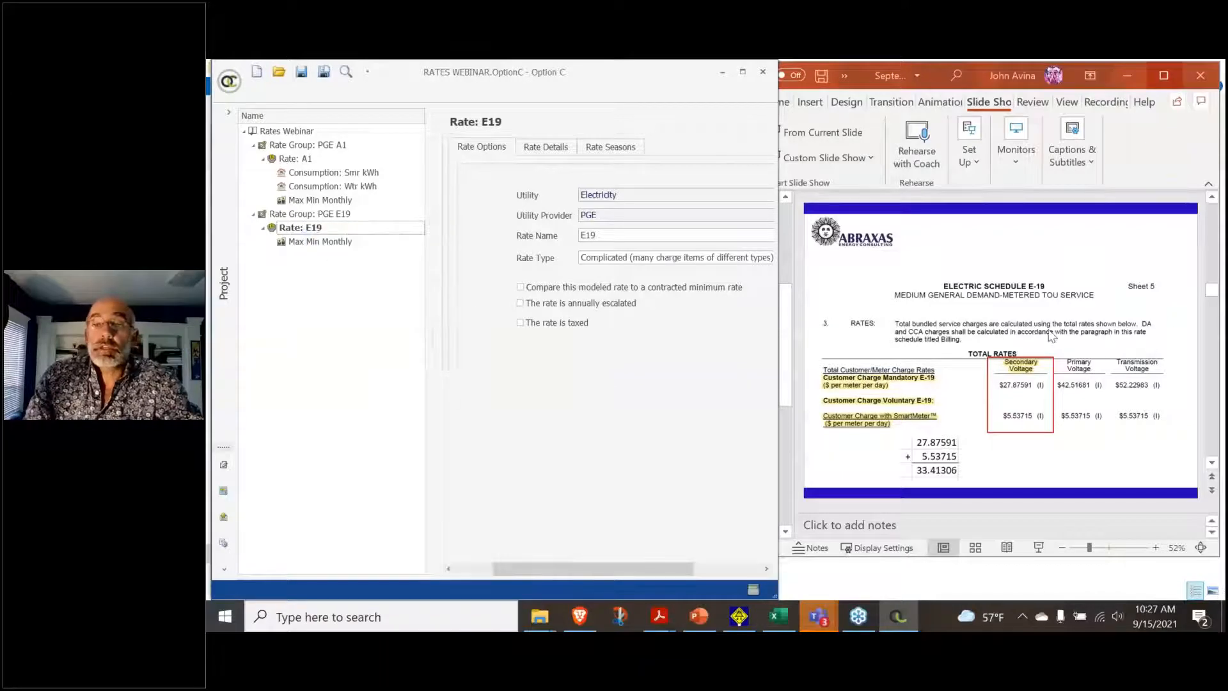
scroll(1001, 351, "down", 3)
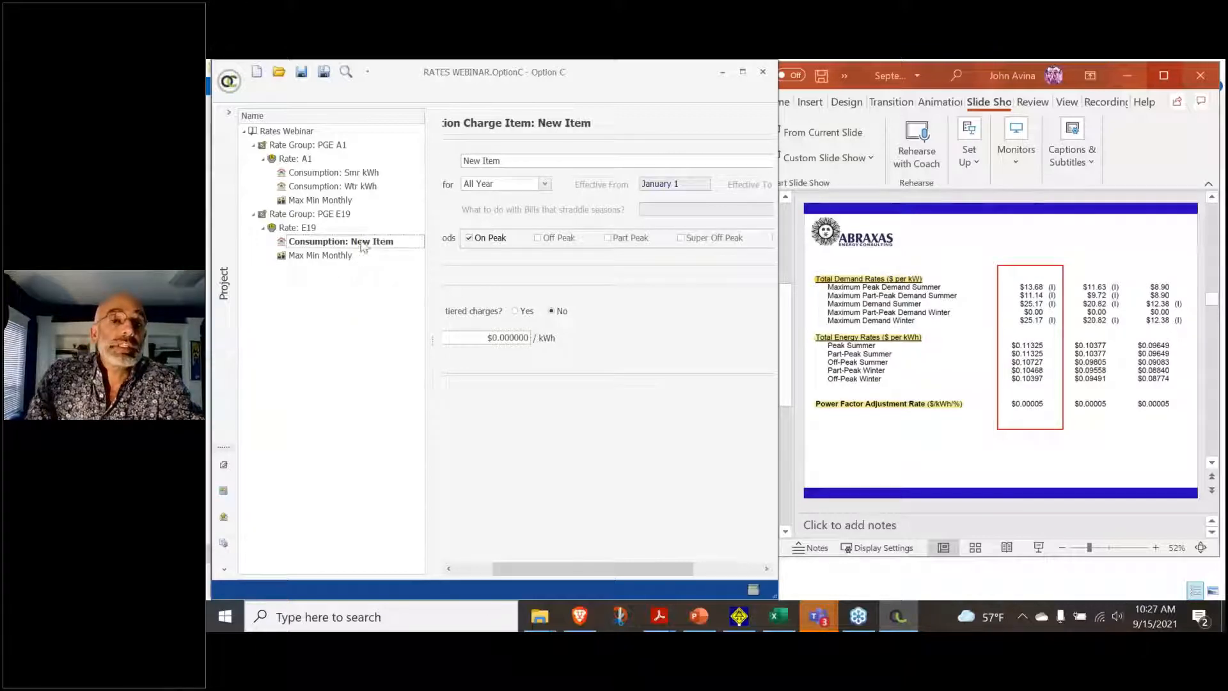
left_click(518, 168)
type("Sum")
type("m")
key("BackSpace")
key("BackSpace")
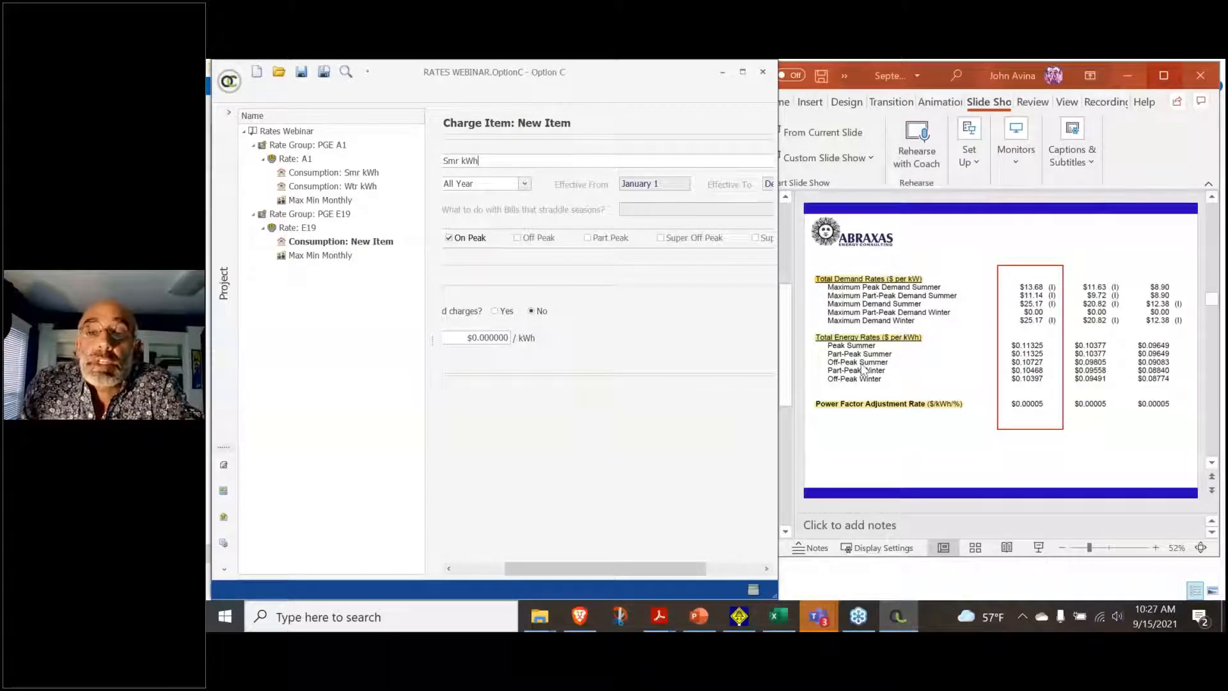
Add the Off Peak and Part Peak periods to Smr kWh and apply its charges to the Summer season
left_click(519, 242)
left_click(589, 241)
left_click(525, 183)
left_click(502, 213)
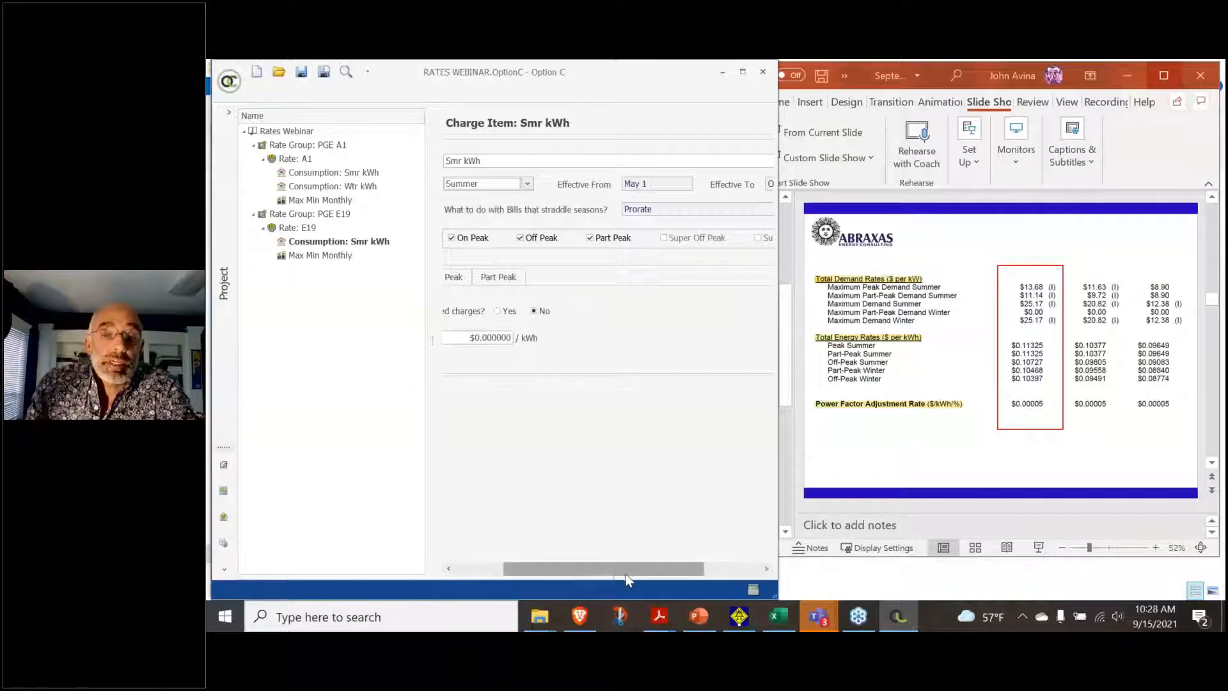
Set the Smr kWh on-peak charge to $0.11325 and its off-peak charge to $0.10727 per kWh
left_click_drag(625, 571, 533, 549)
left_click(527, 339)
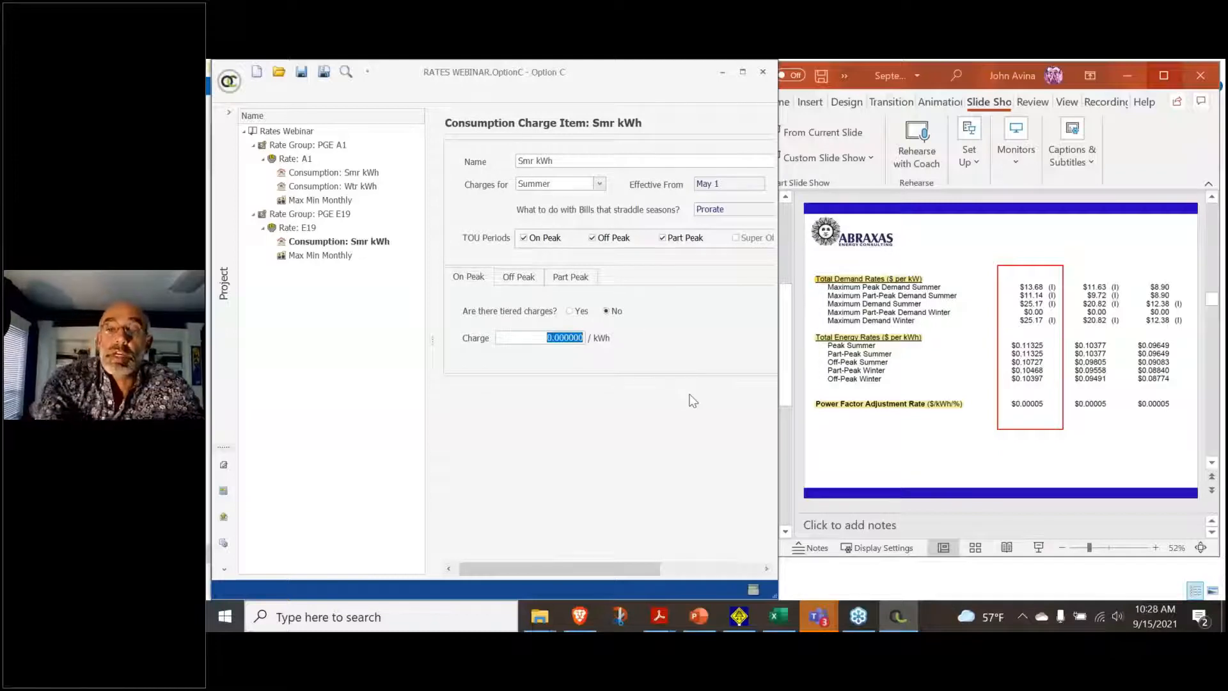
type("0")
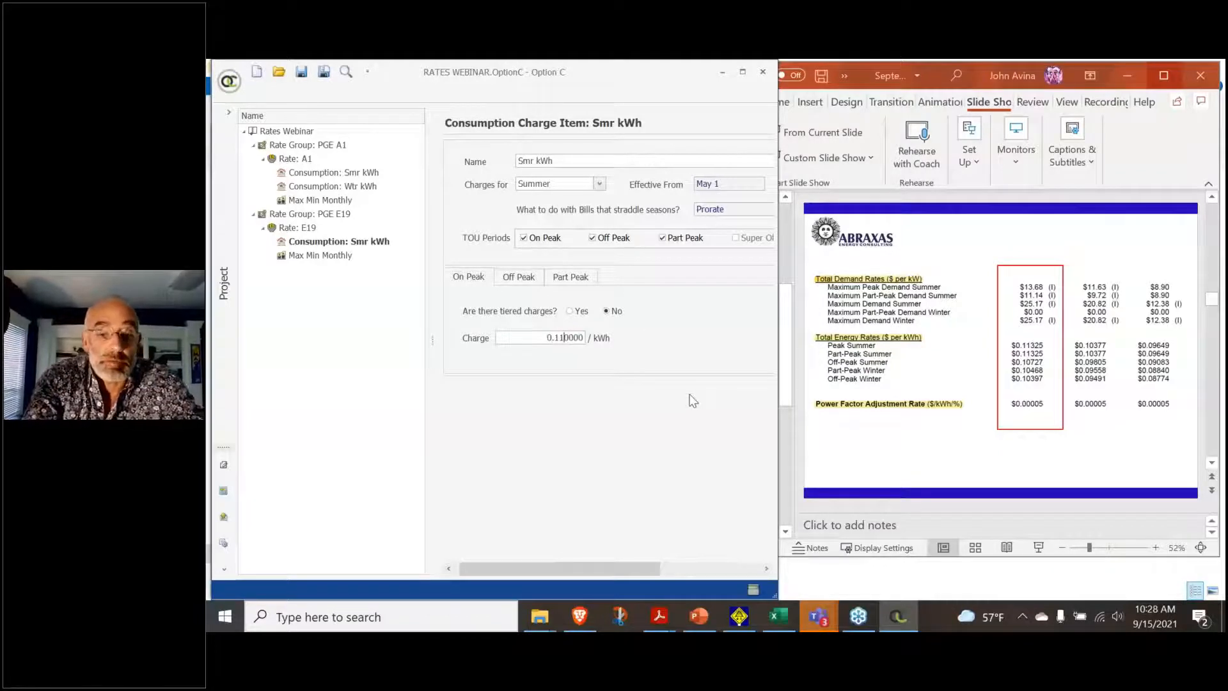
left_click(518, 279)
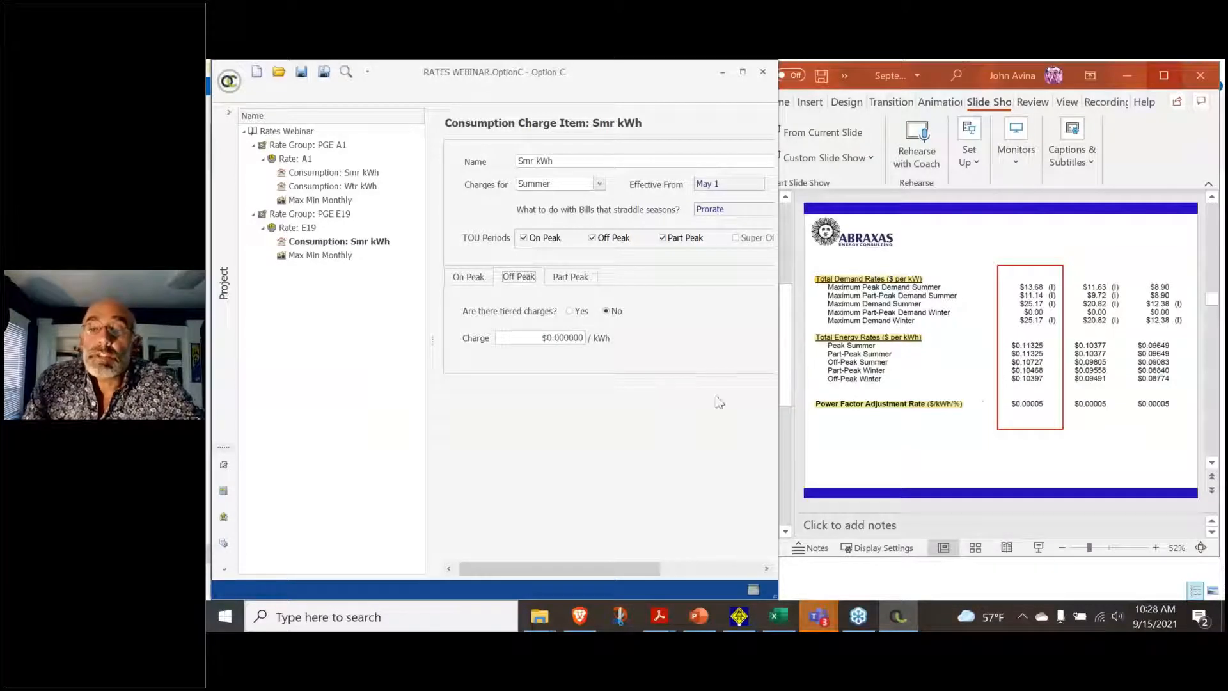
left_click(535, 335)
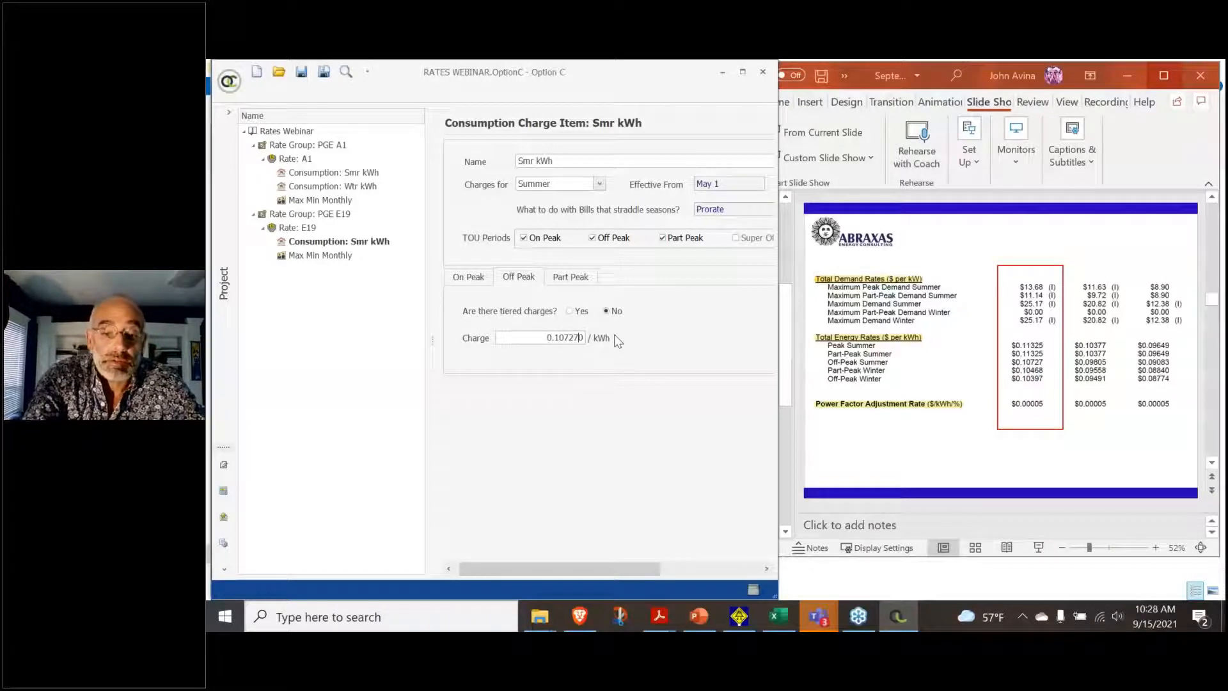
Set the Smr kWh part-peak charge to $0.11325 per kWh and recheck the off-peak charge
left_click(570, 276)
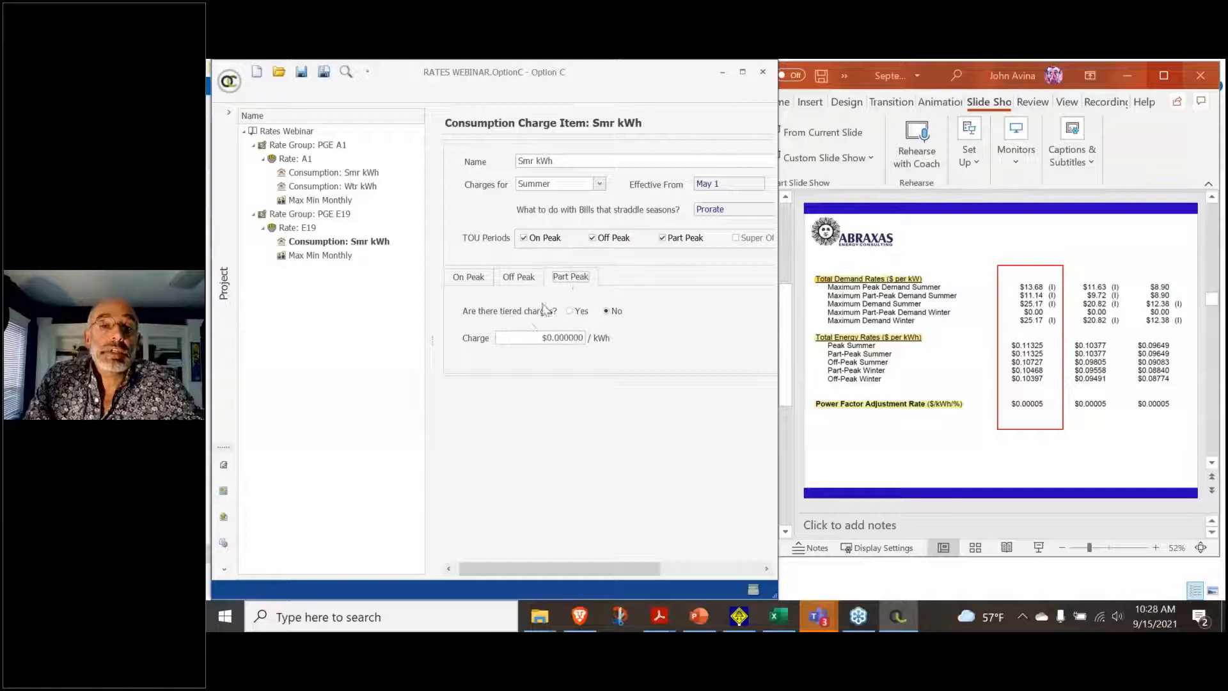
left_click(535, 336)
left_click_drag(593, 336, 608, 343)
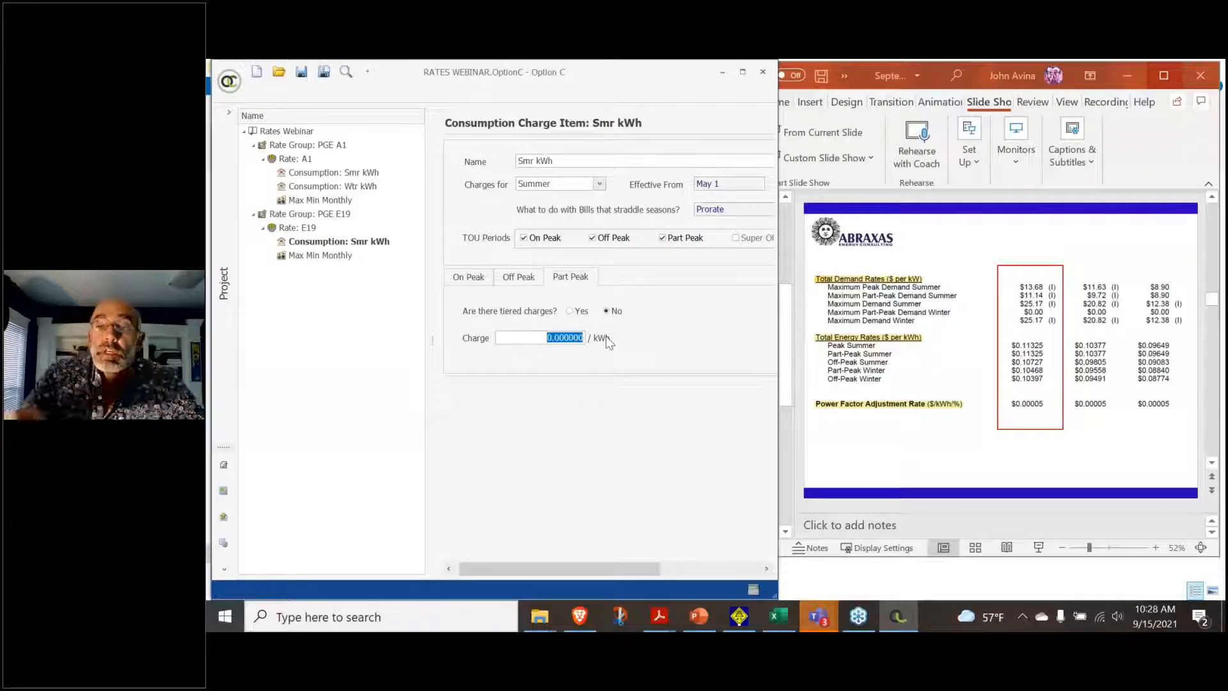
type(".113250")
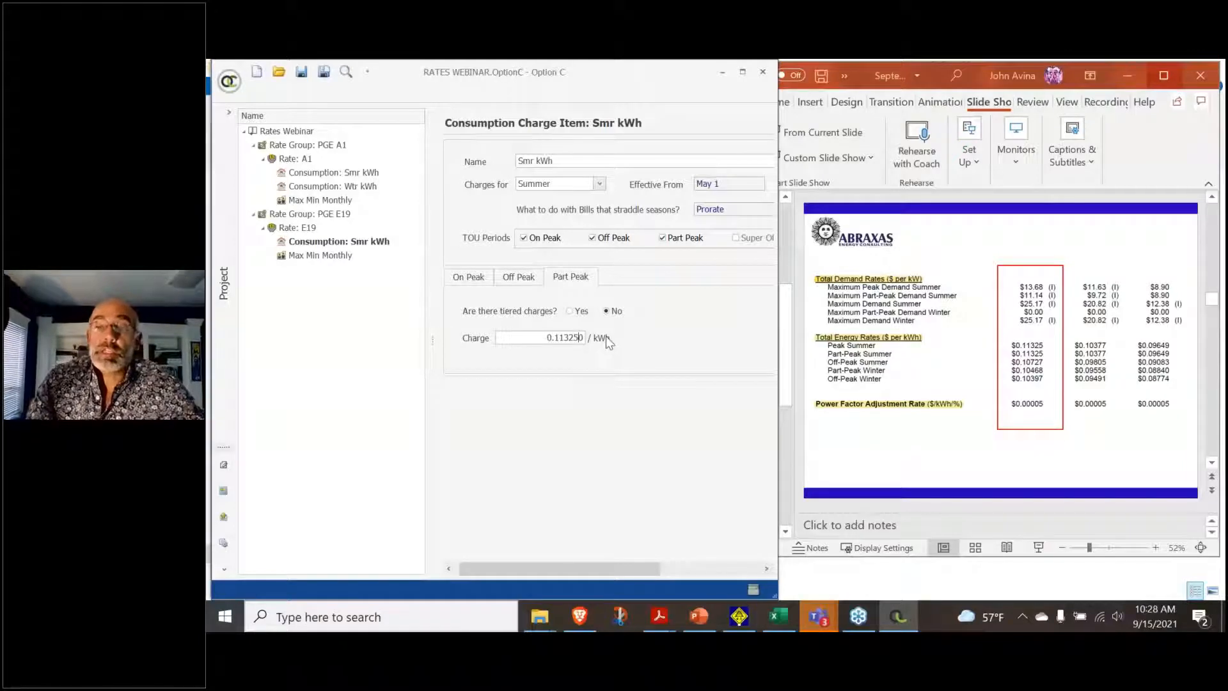
left_click(517, 278)
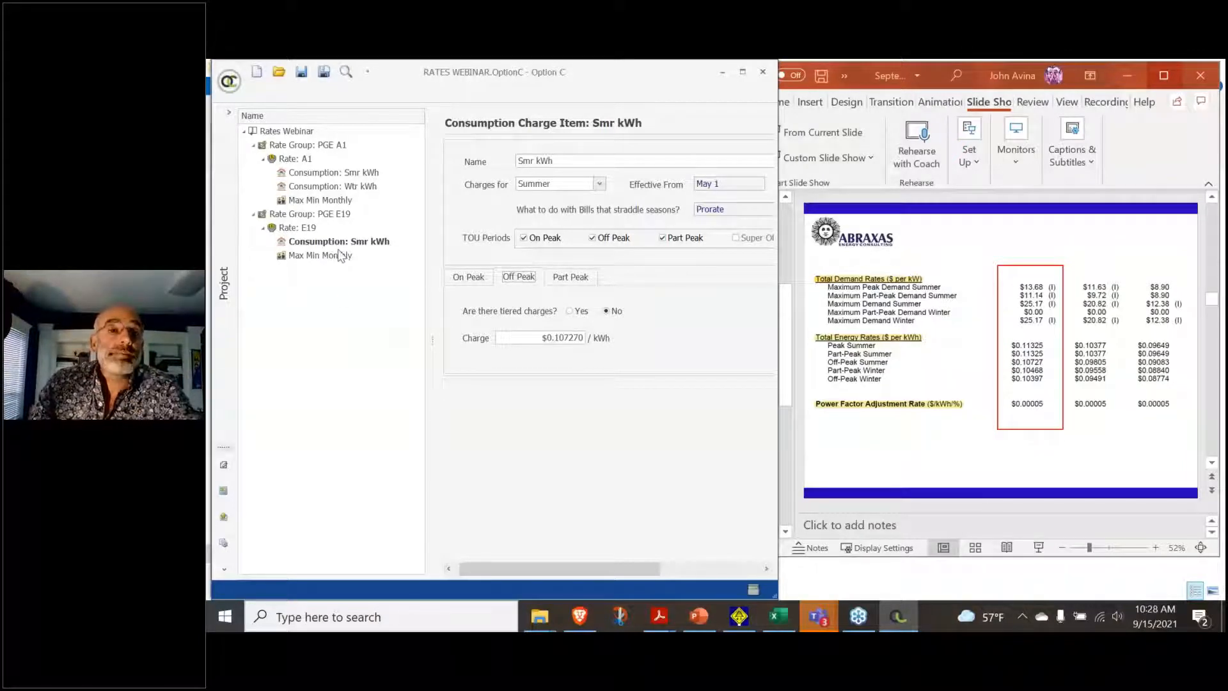
left_click(307, 238)
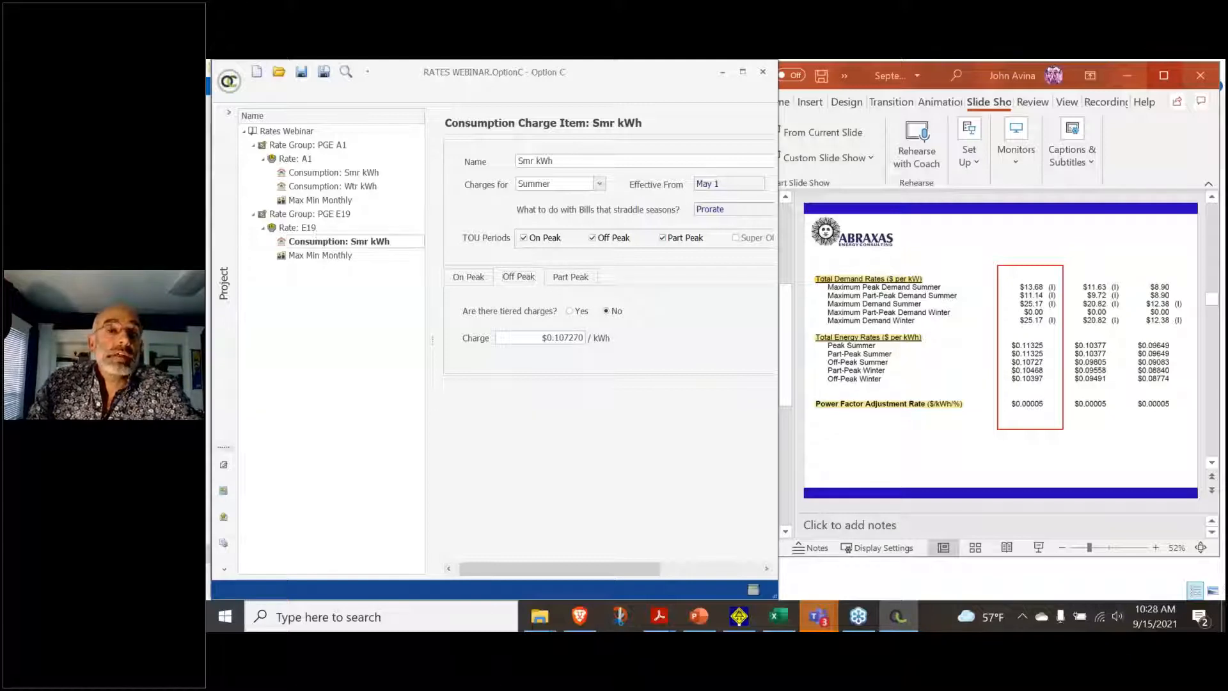
Add another consumption item to rate E19 and name it Wtr kWh
right_click(298, 228)
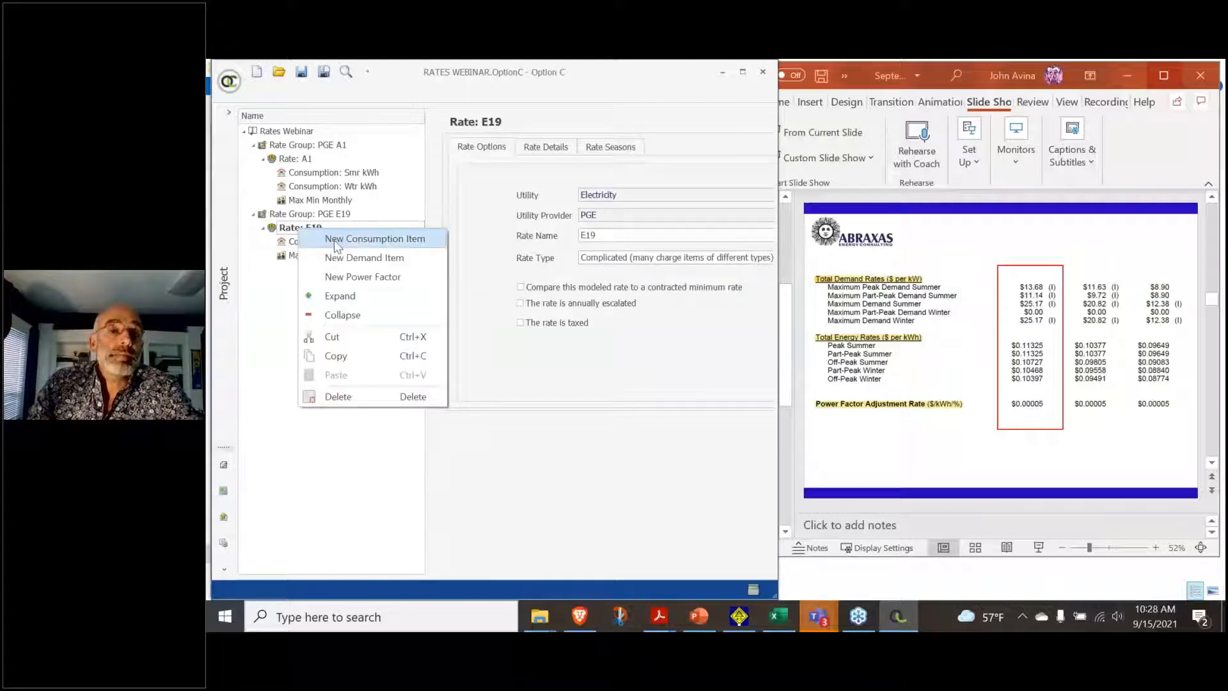
left_click(620, 222)
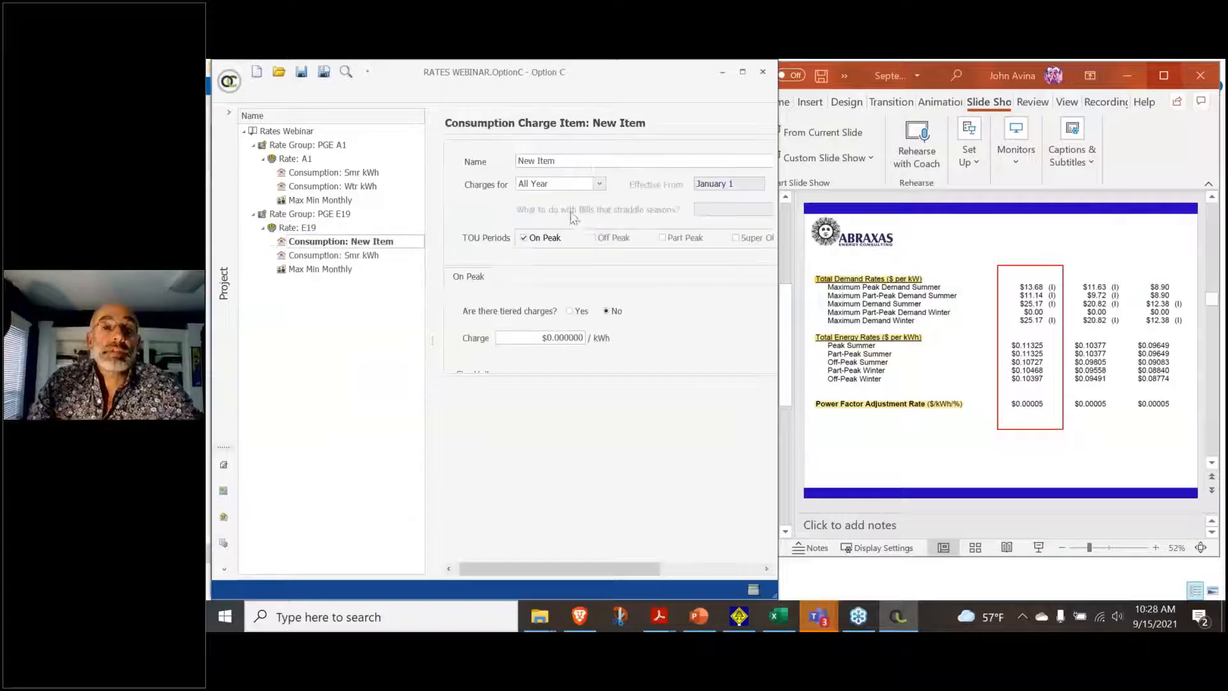
left_click_drag(578, 163, 442, 159)
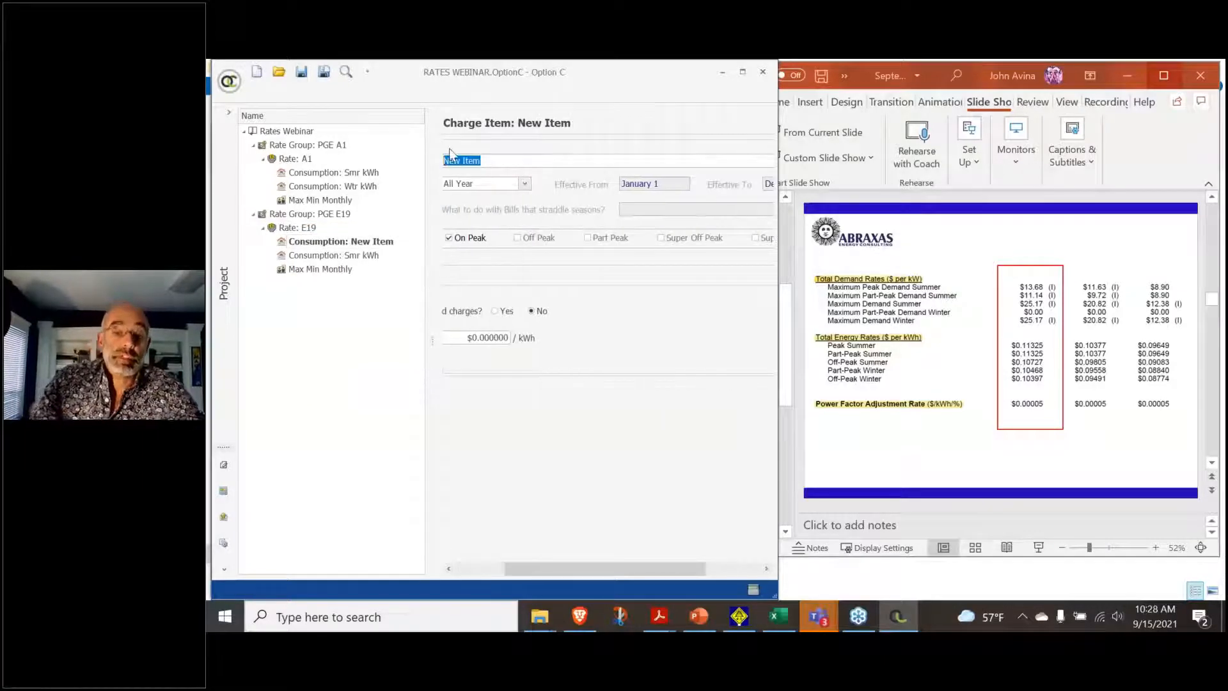
type("Wtr kWH")
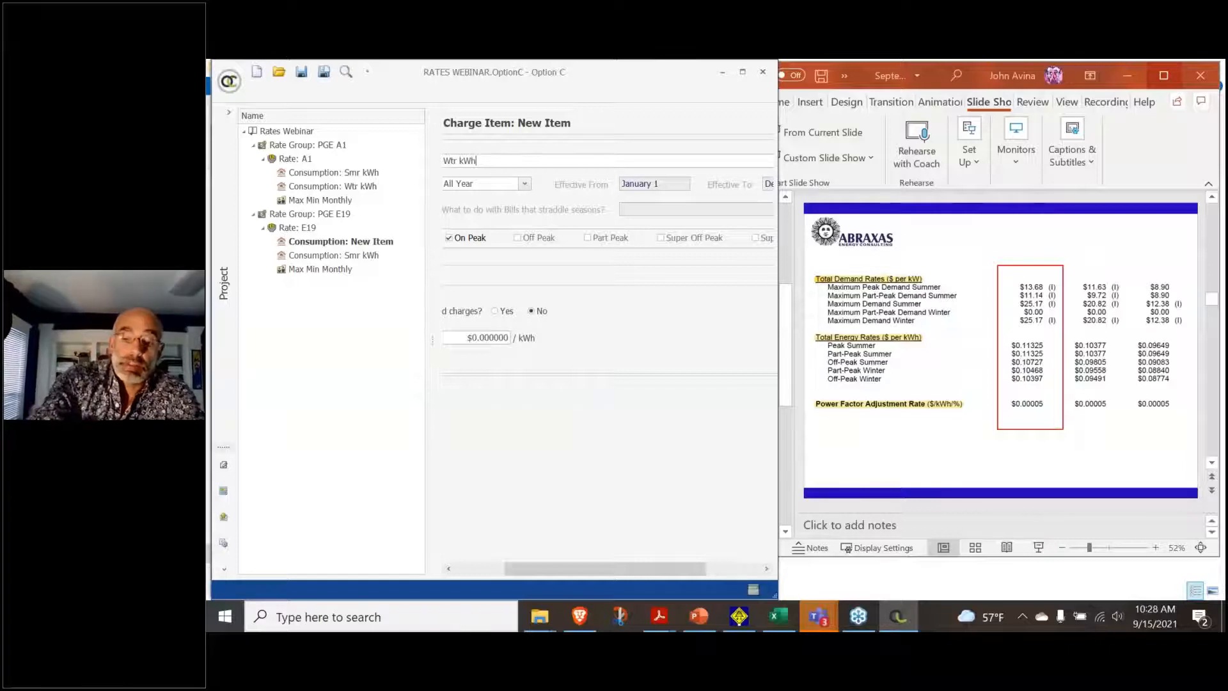
Apply the Wtr kWh charges to the Winter season with only the Off Peak and Part Peak periods
left_click(524, 184)
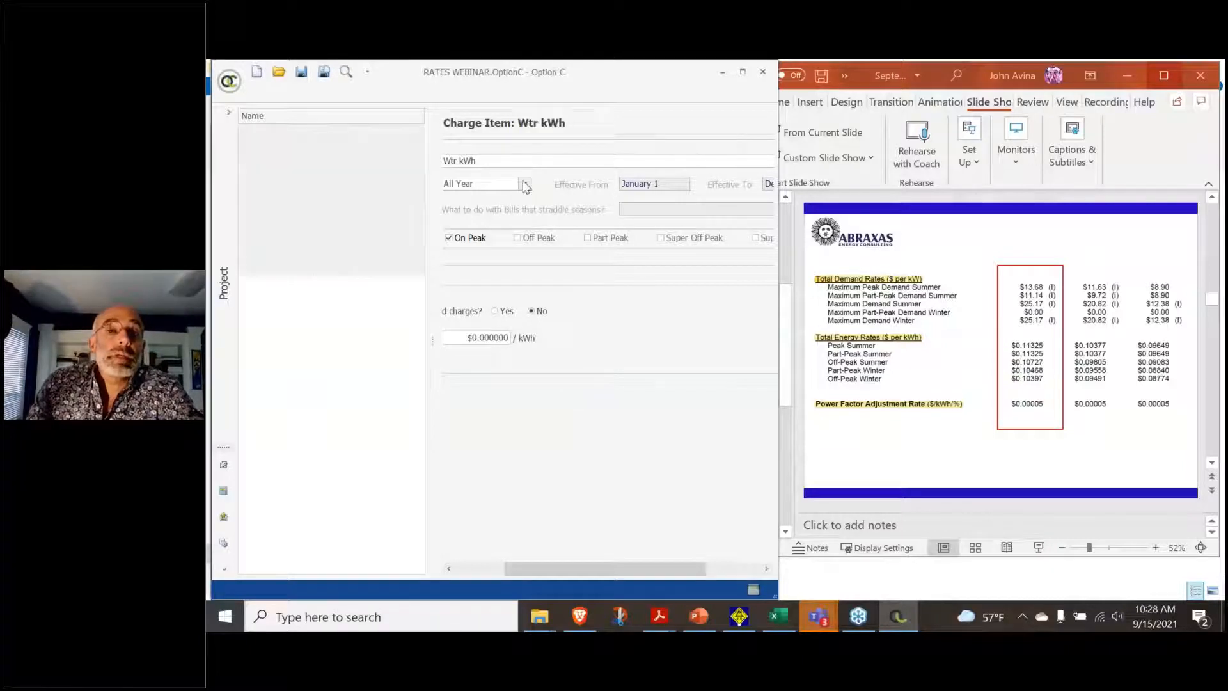
left_click(500, 219)
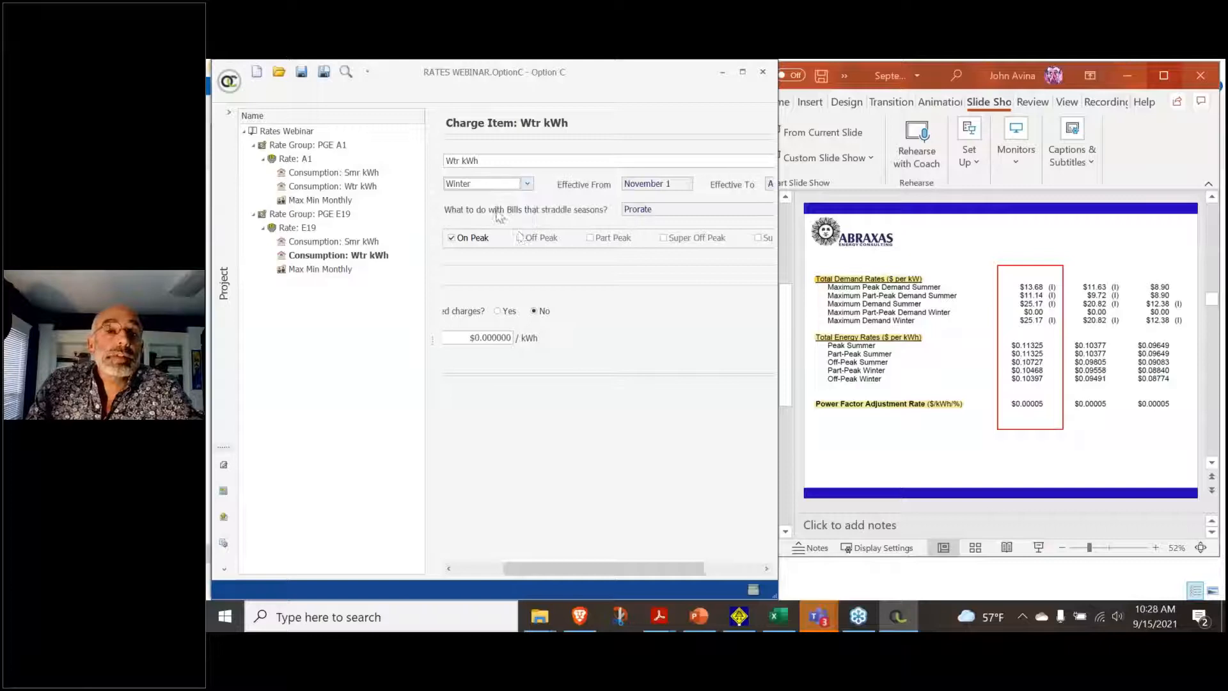
left_click(454, 239)
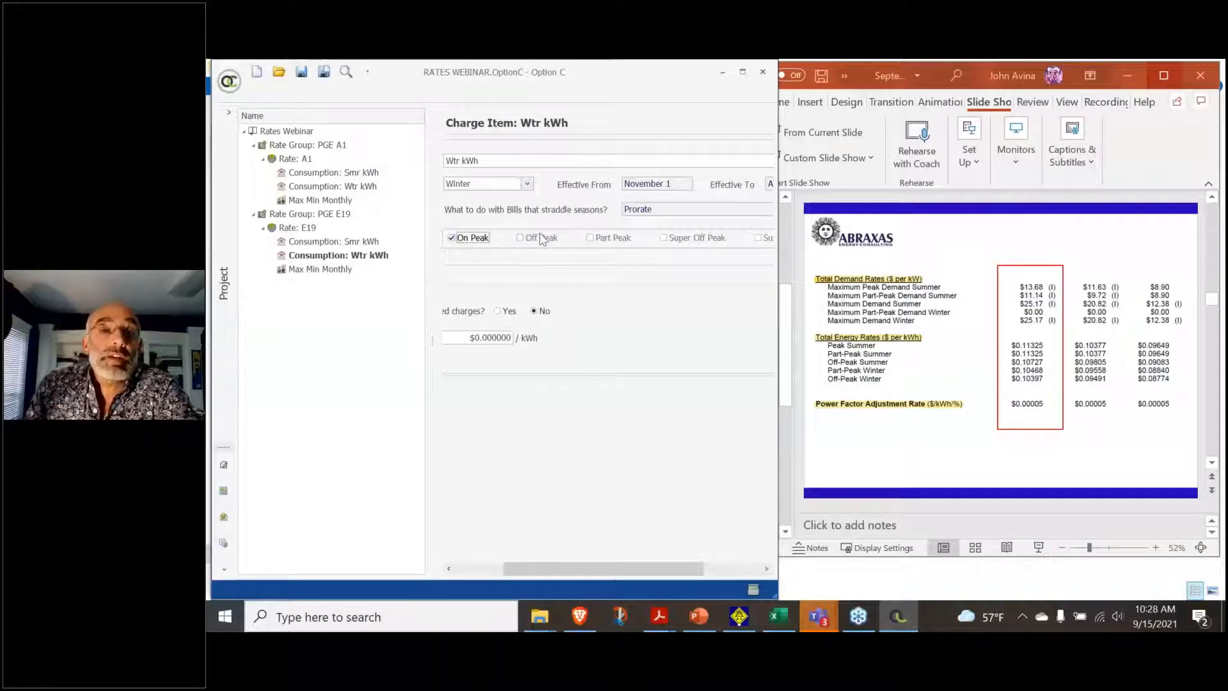
left_click(590, 238)
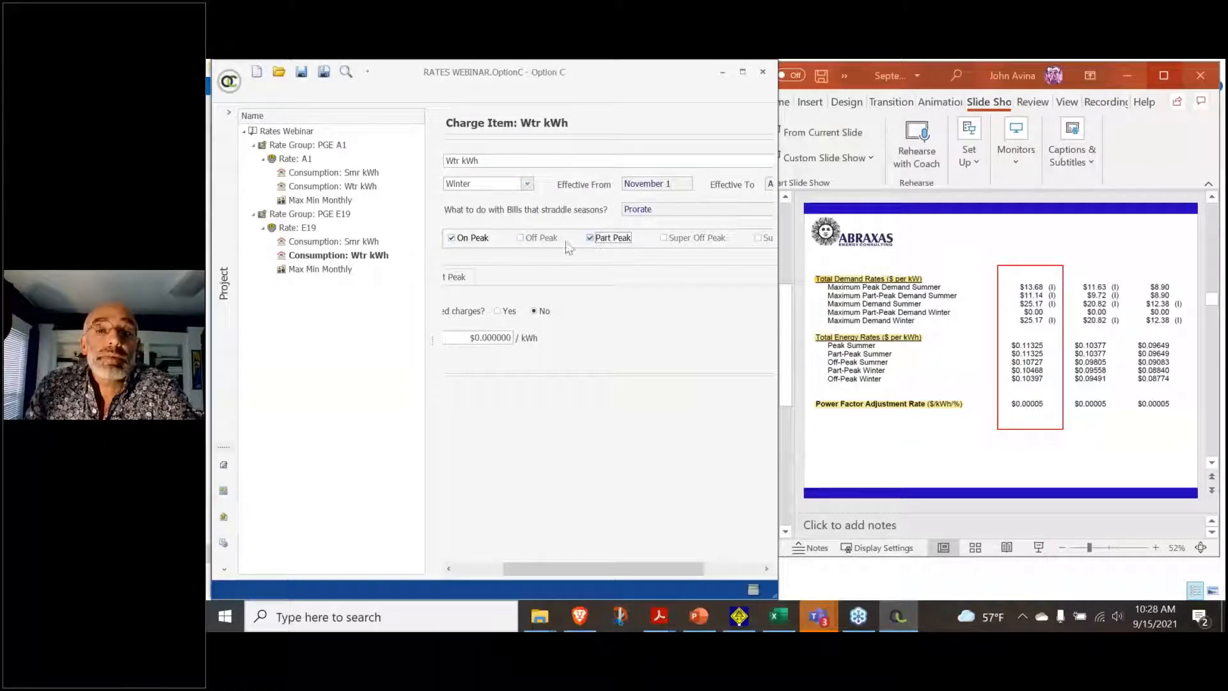
left_click(520, 238)
left_click(452, 240)
left_click_drag(628, 570, 562, 577)
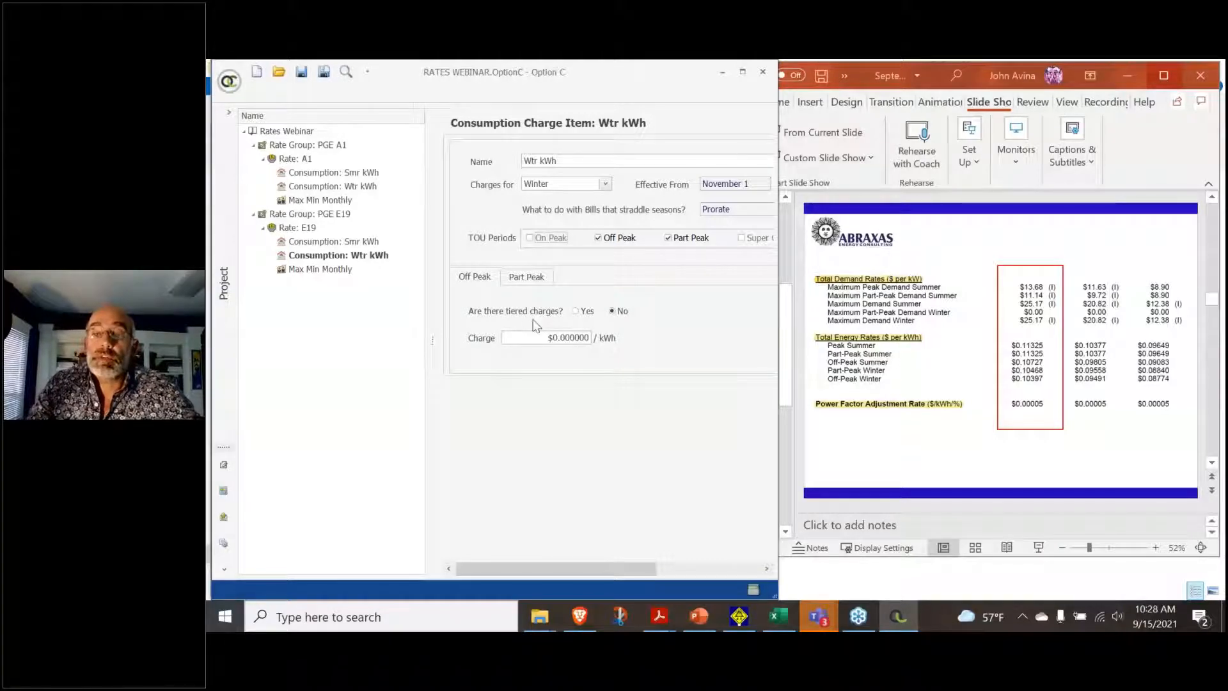
Set the Wtr kWh off-peak charge to $0.10397 and its part-peak charge to $0.10468 per kWh, and return to rate E19
left_click_drag(540, 338, 628, 342)
type(".")
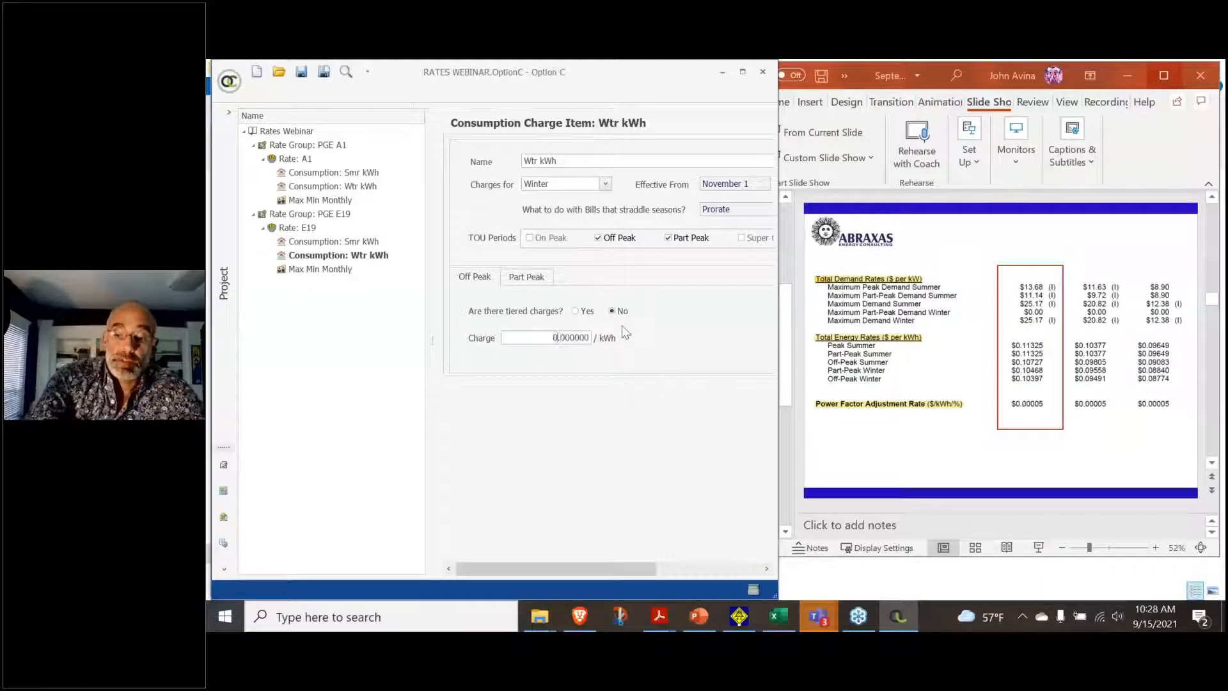
type("10397")
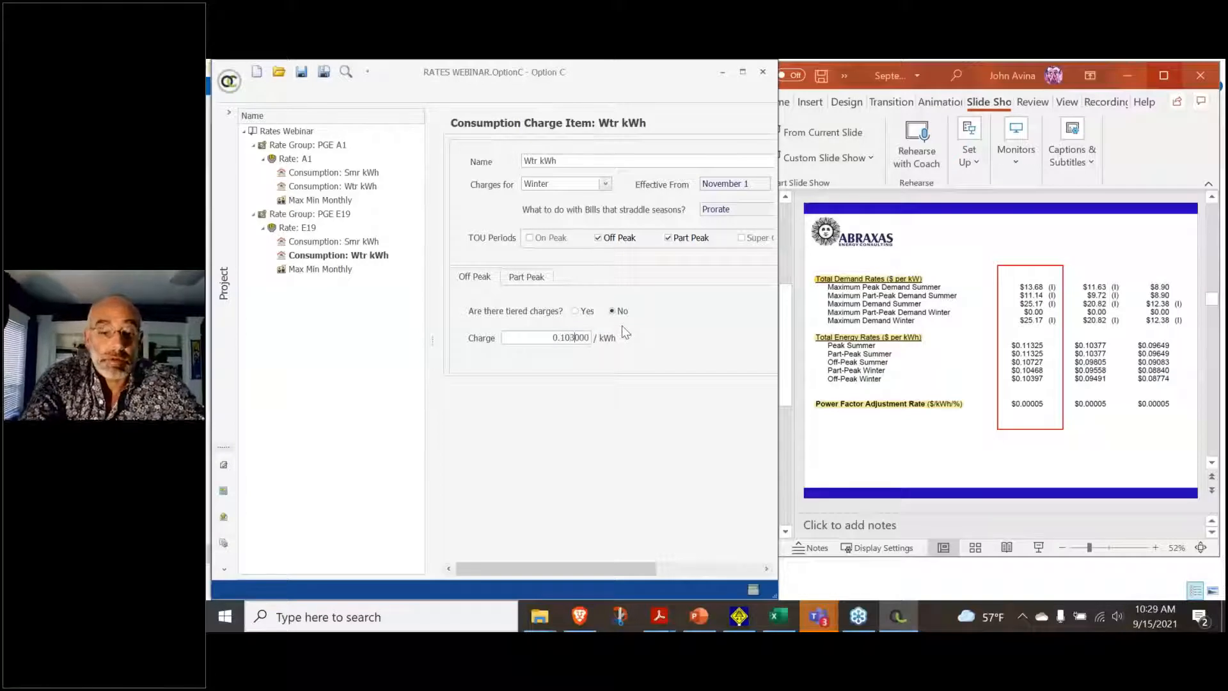
left_click(522, 279)
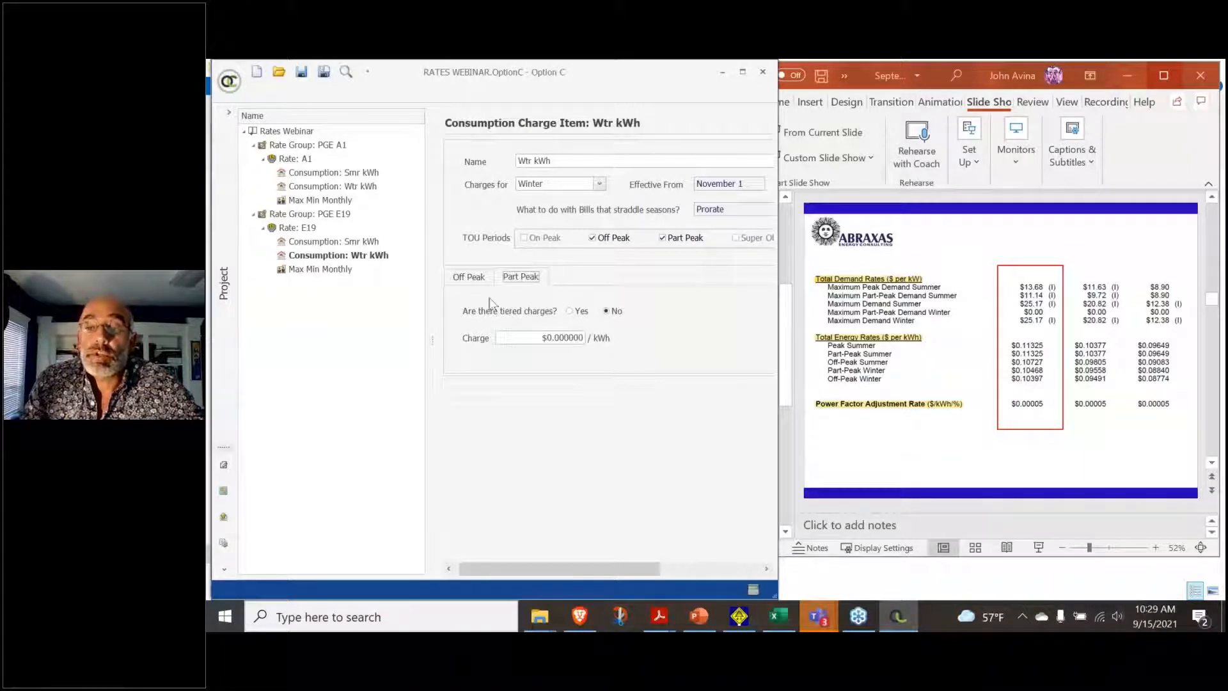
left_click(548, 338)
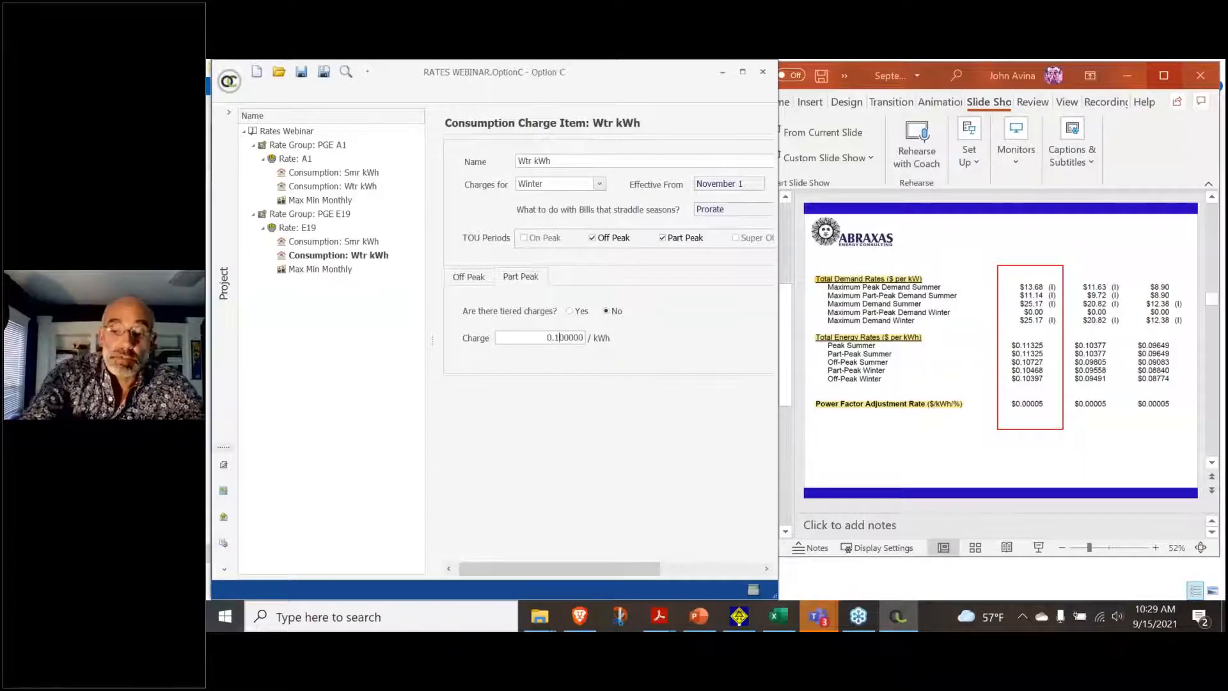
type("10468")
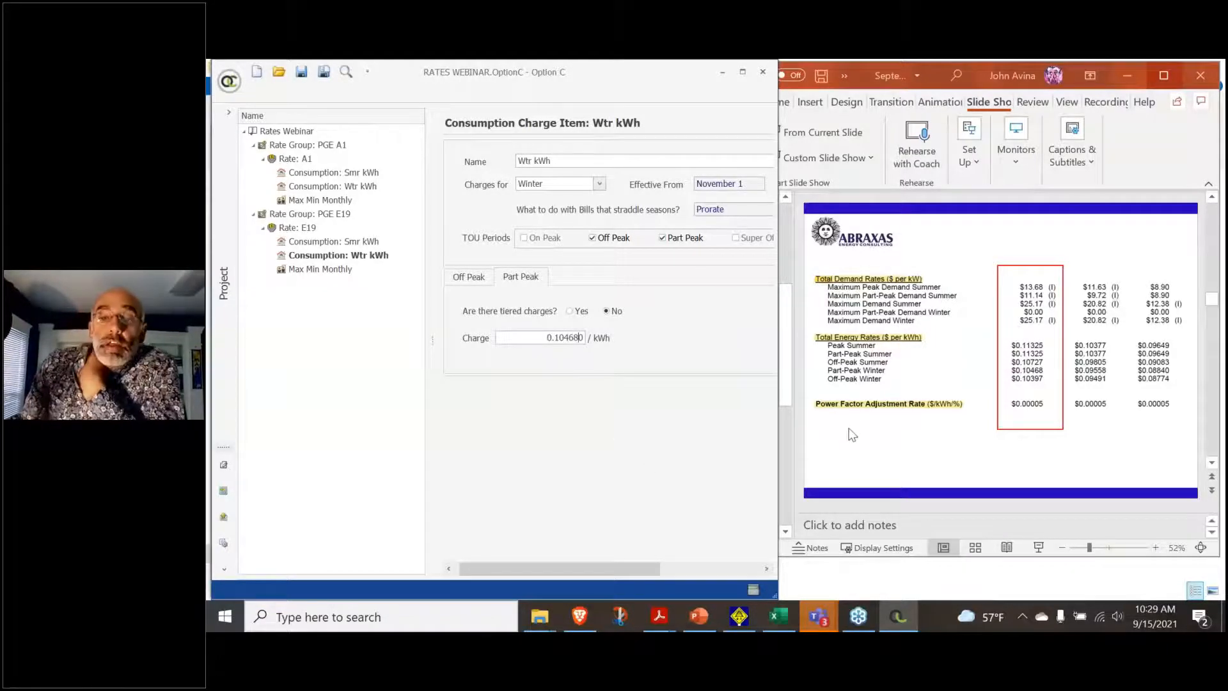
left_click(301, 228)
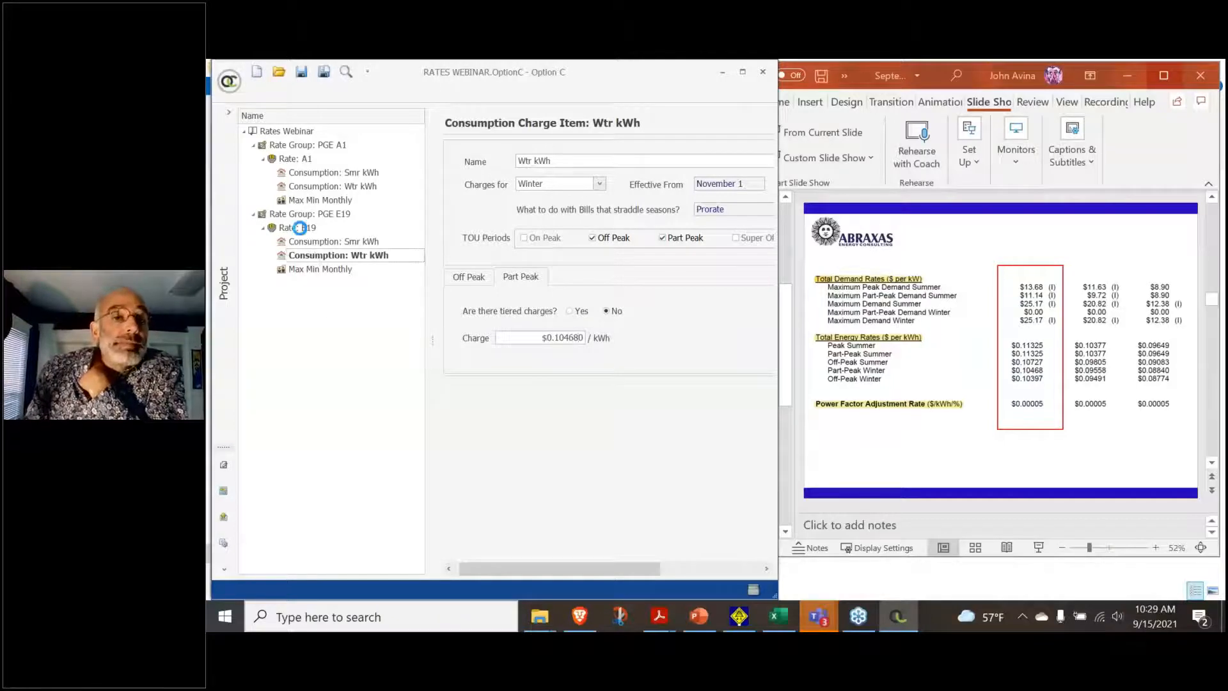
Add a demand item to rate E19, name it Smr kW, and apply its charges to Summer
right_click(300, 228)
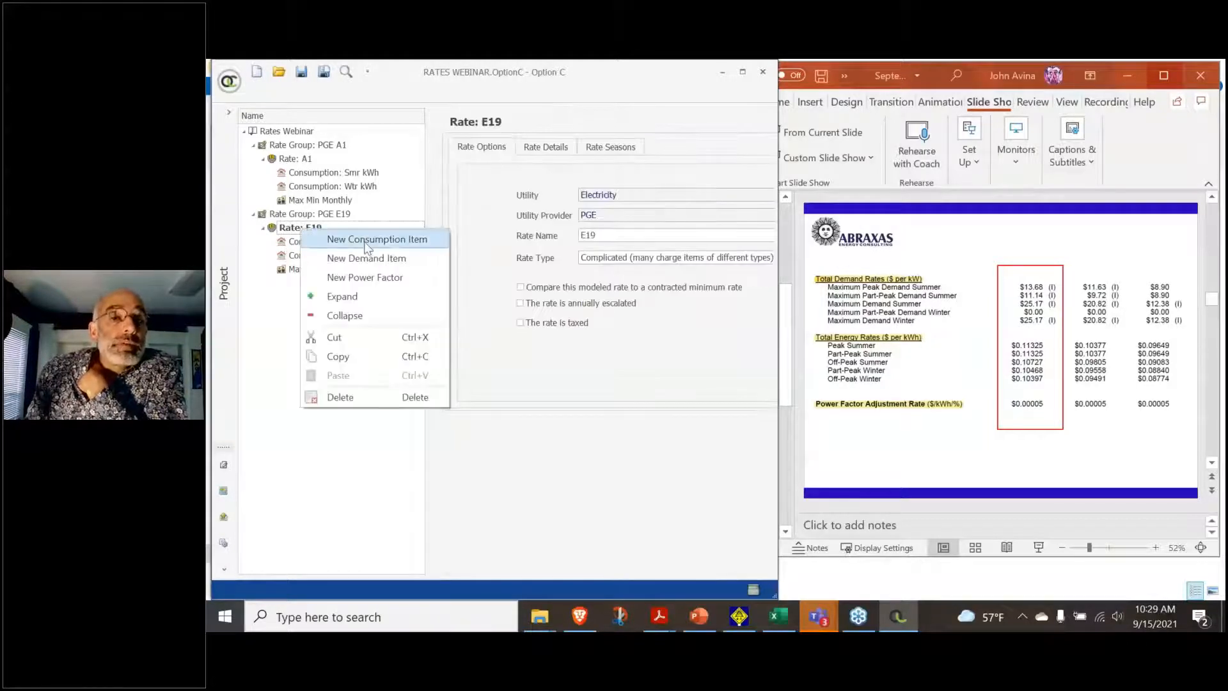
left_click(364, 258)
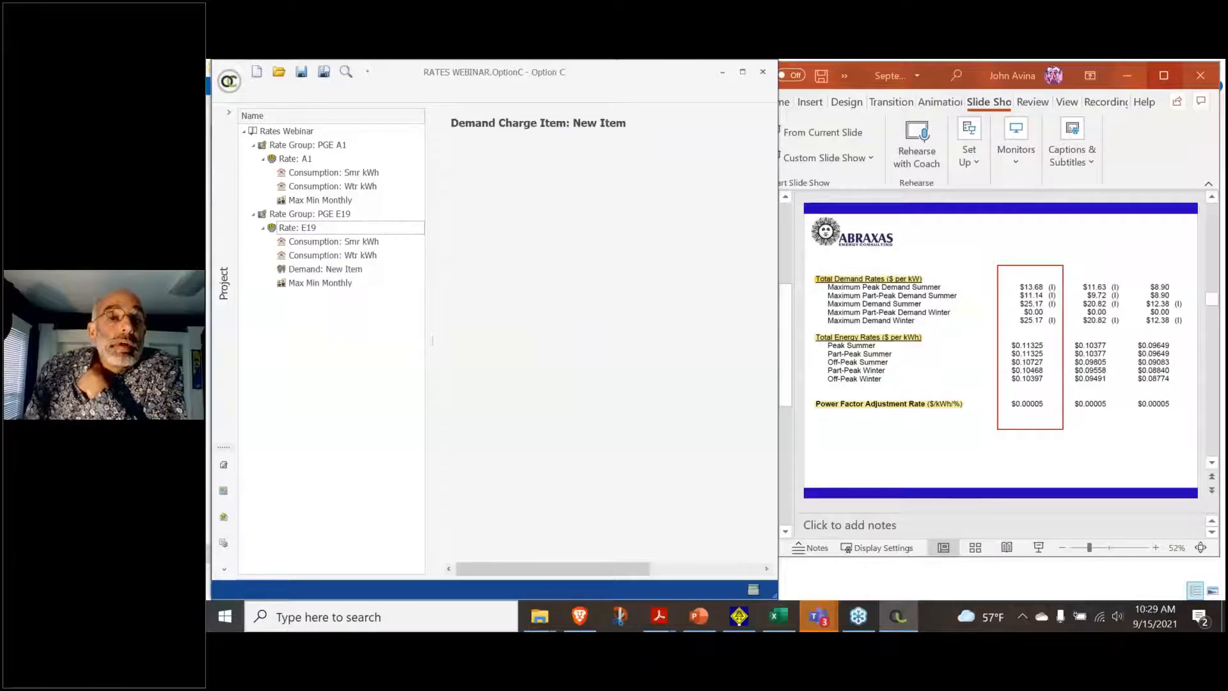
left_click(578, 161)
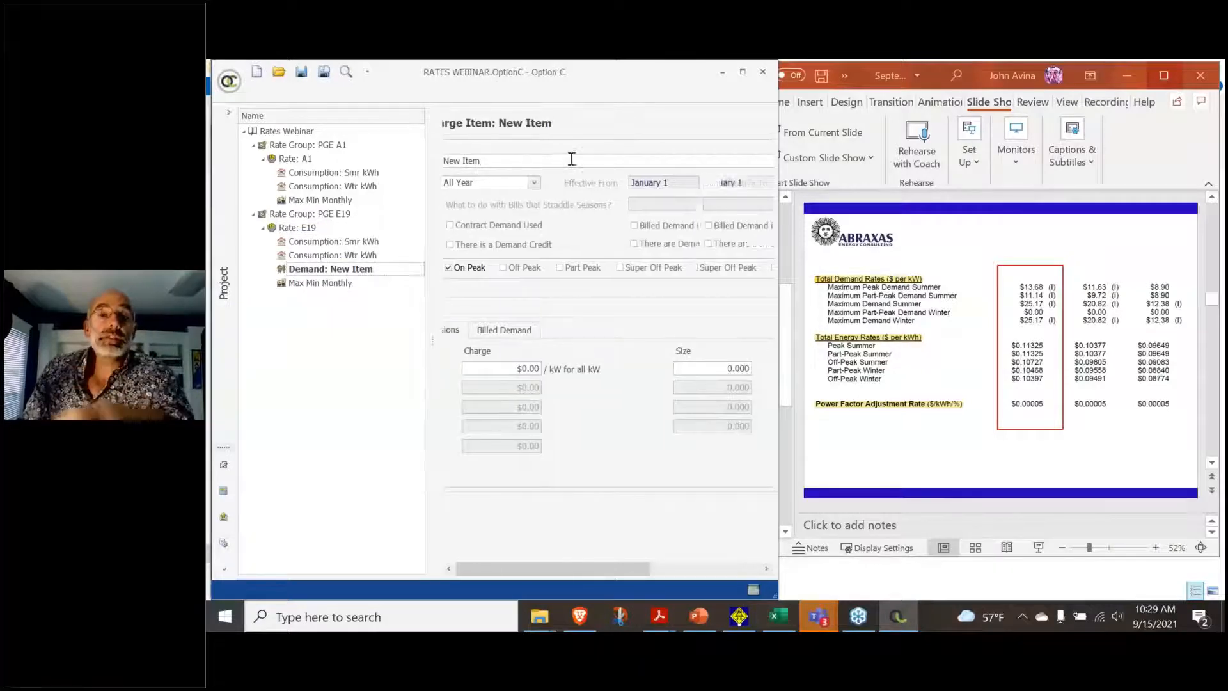
type("Smr kW")
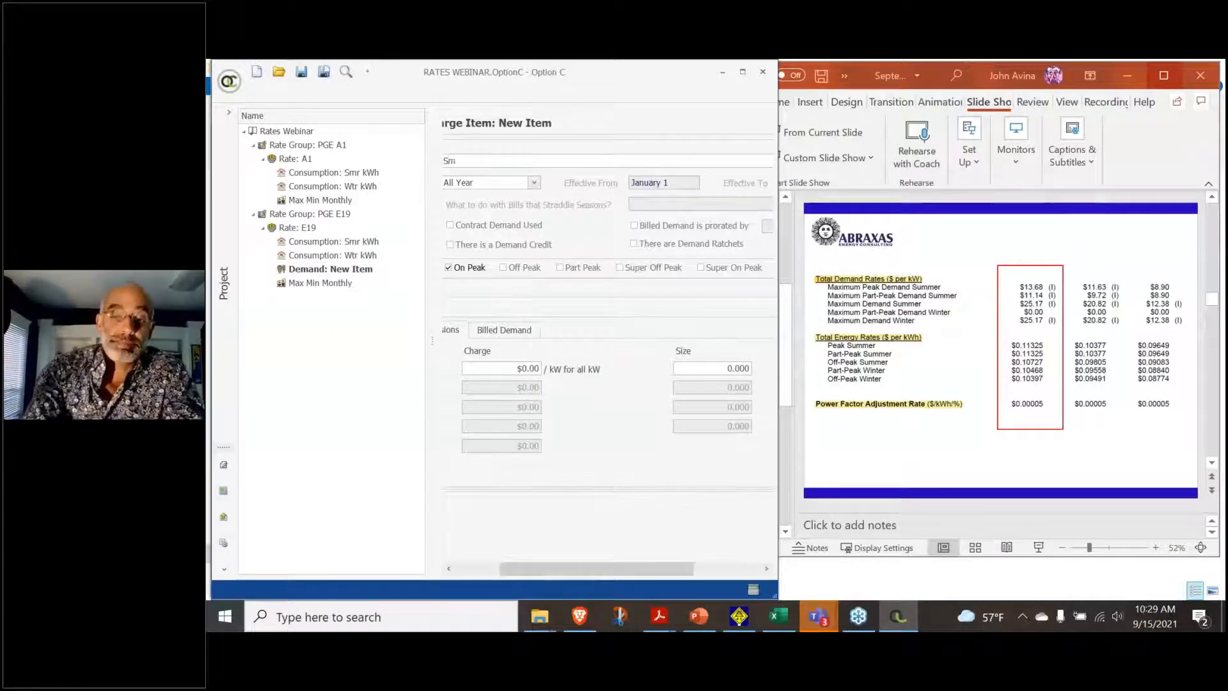
left_click(525, 183)
left_click(512, 205)
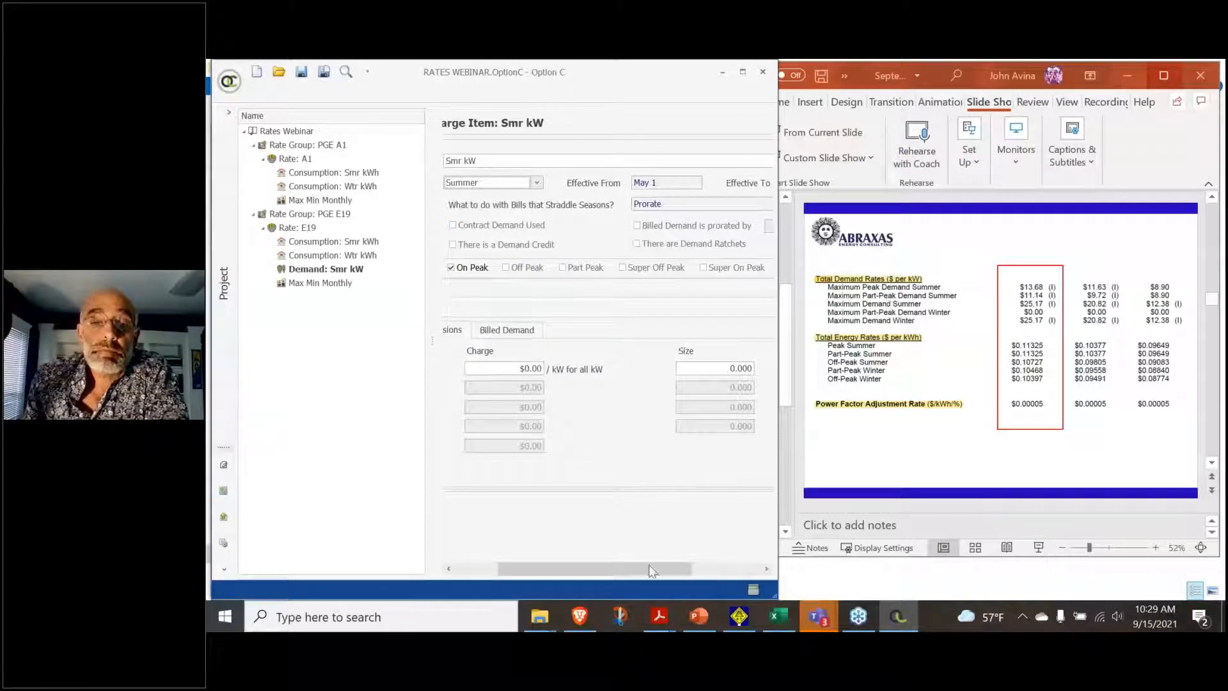
Include the Part Peak period in the Smr kW demand item and set its Max charge to $25.17 per kW
left_click(564, 267)
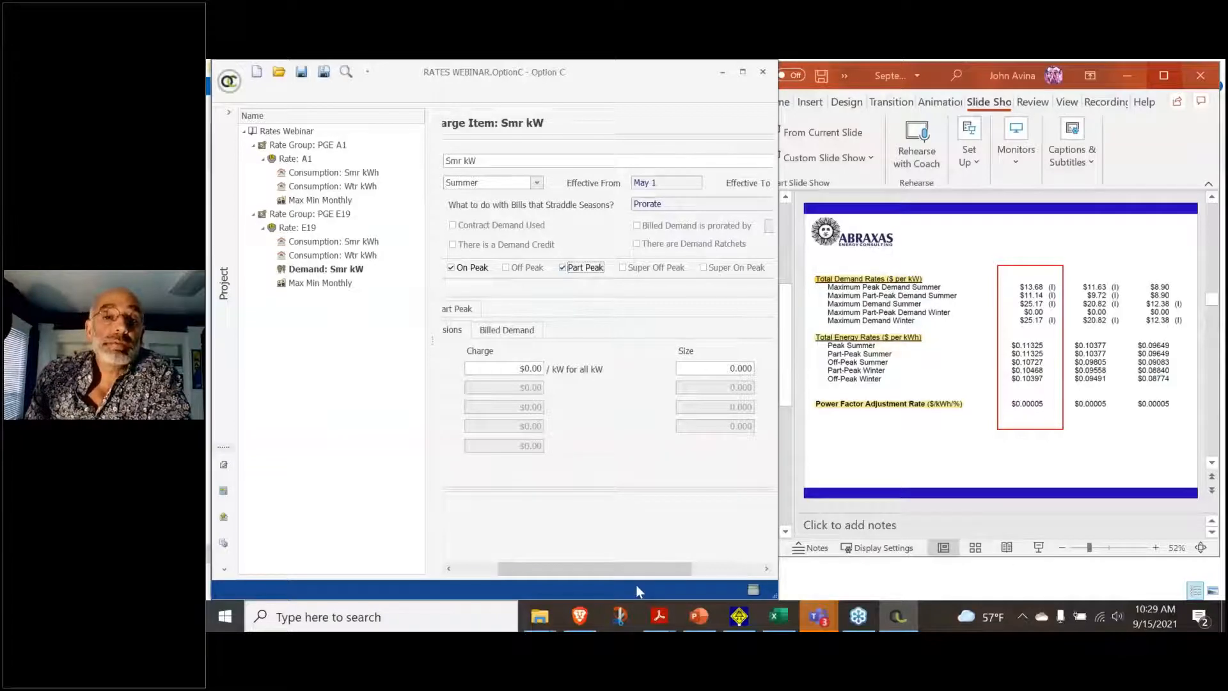
left_click_drag(636, 568, 514, 568)
left_click(676, 270)
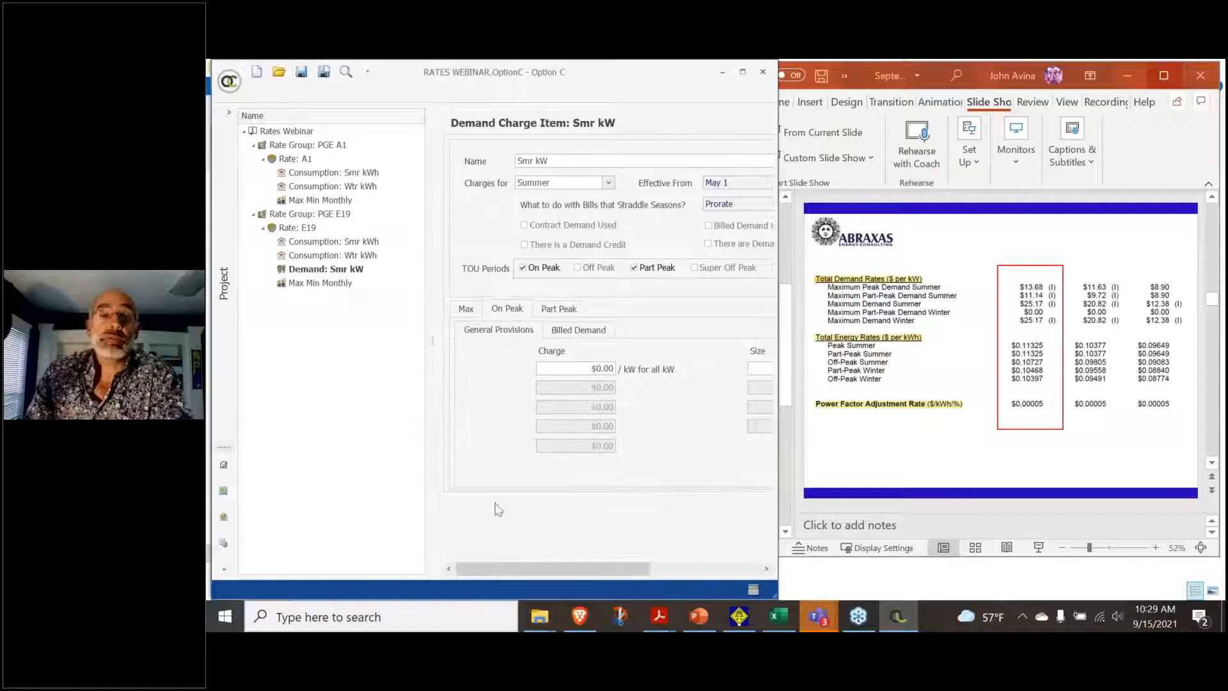
left_click(471, 309)
left_click(575, 370)
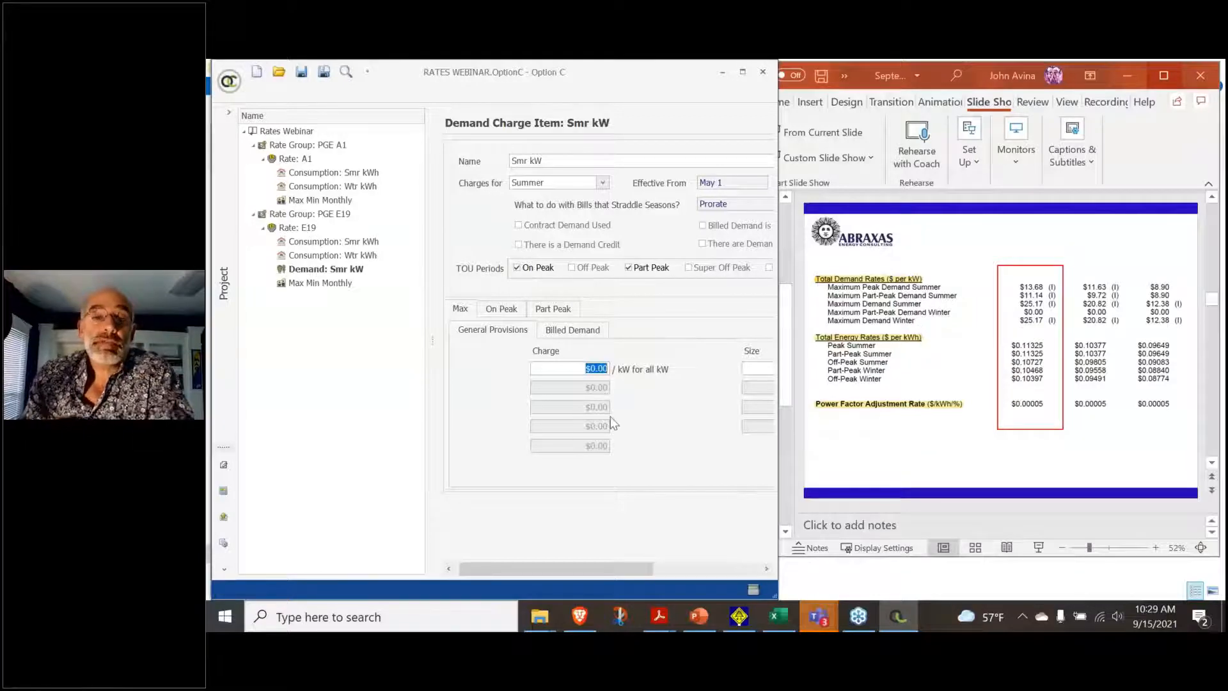
type("25.17")
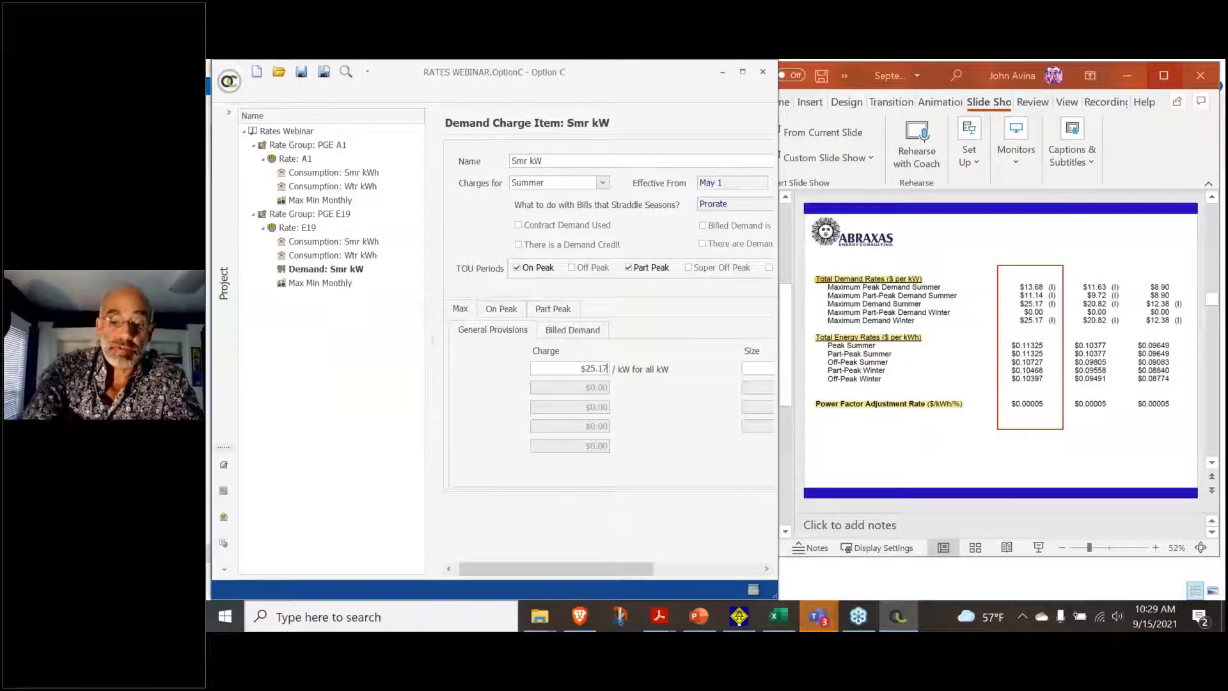
Set the Smr kW demand charges to $13.68 per kW for On Peak and $11.14 per kW for Part Peak
left_click(501, 310)
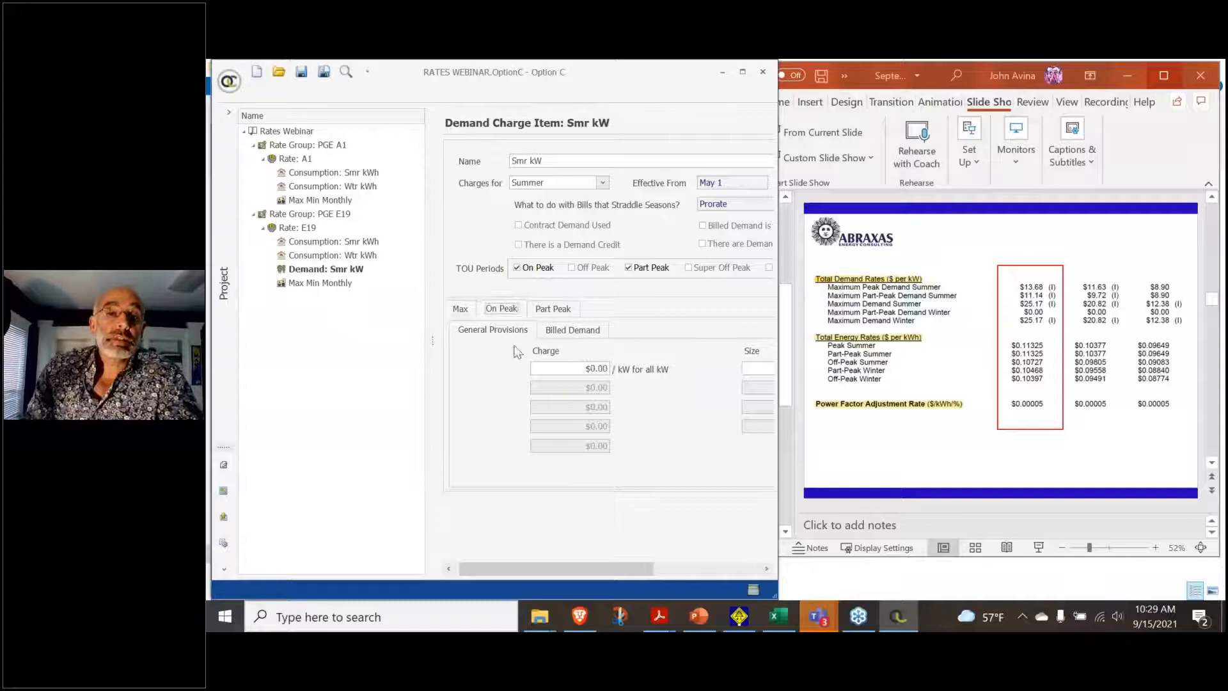
left_click(570, 368)
type("13.68")
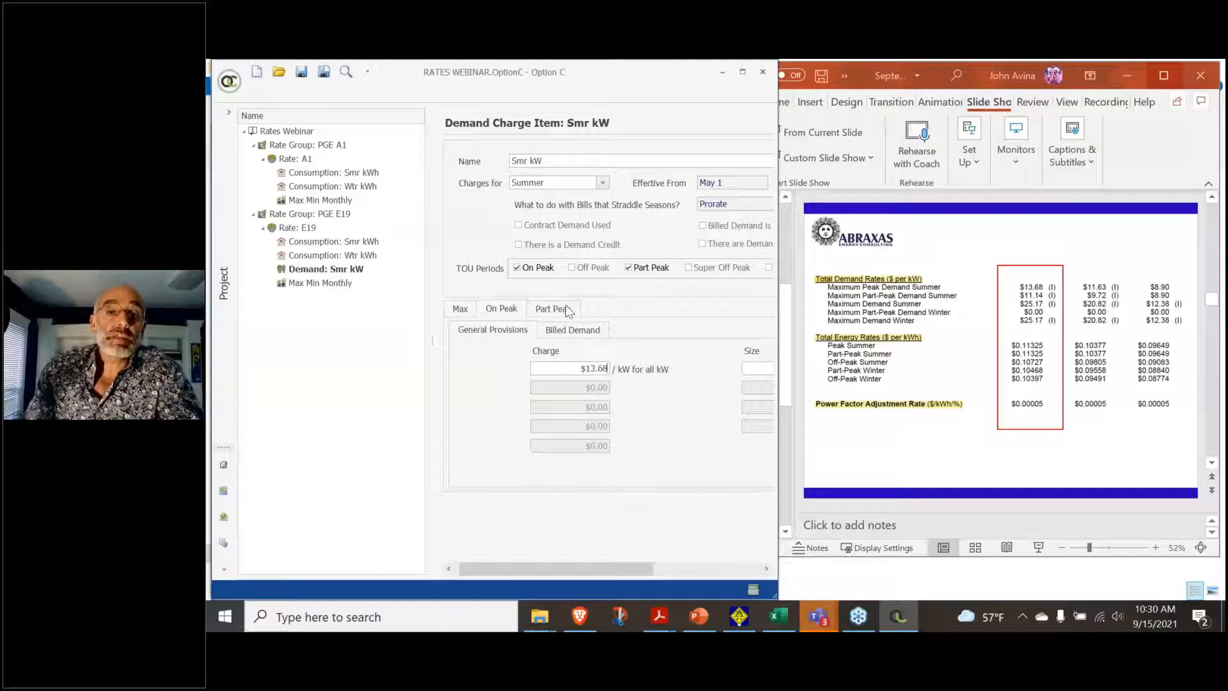
left_click(566, 309)
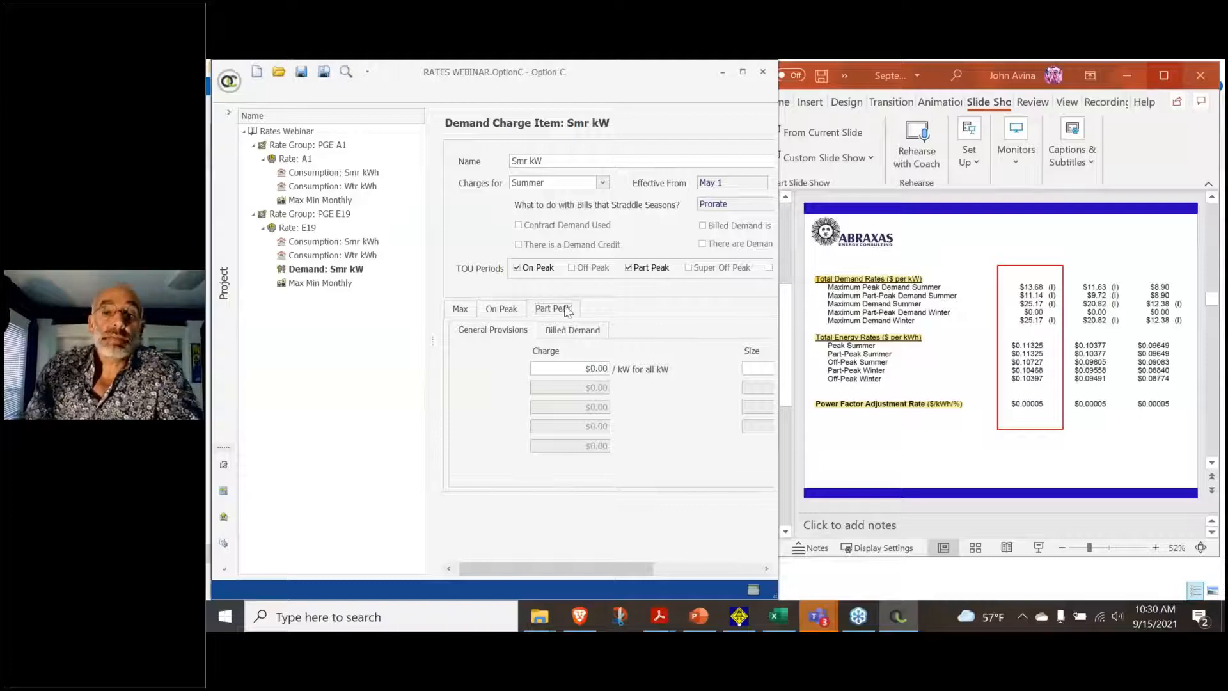
left_click(559, 366)
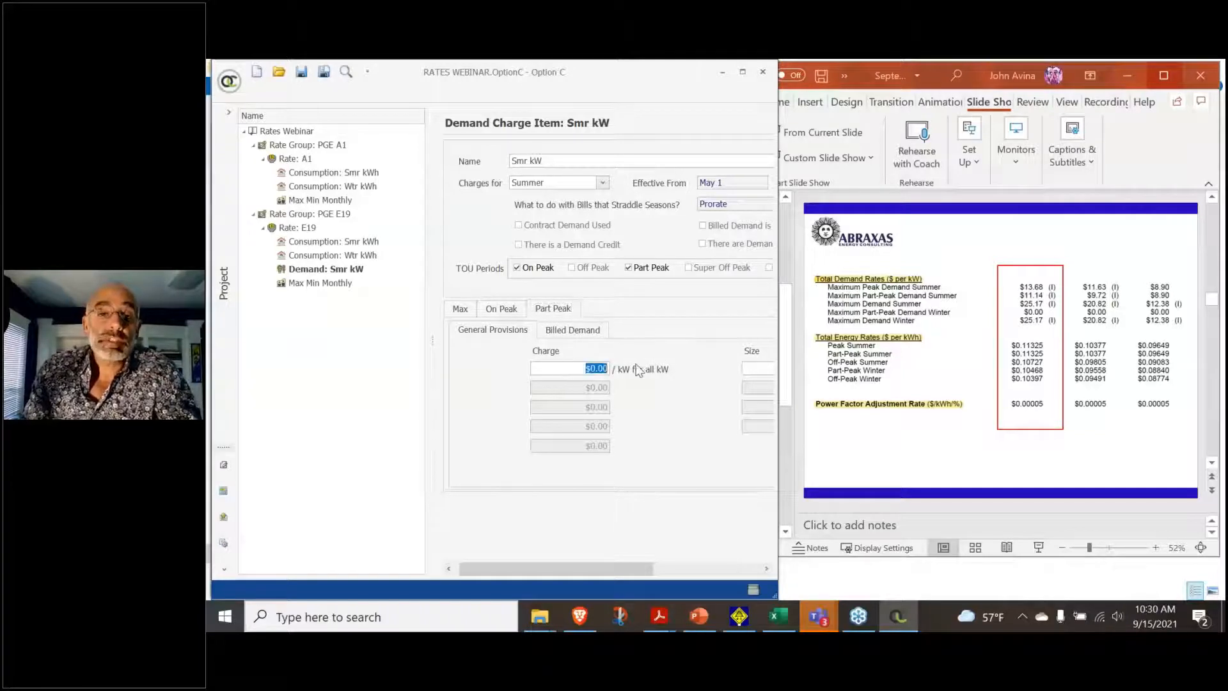
type("11.14")
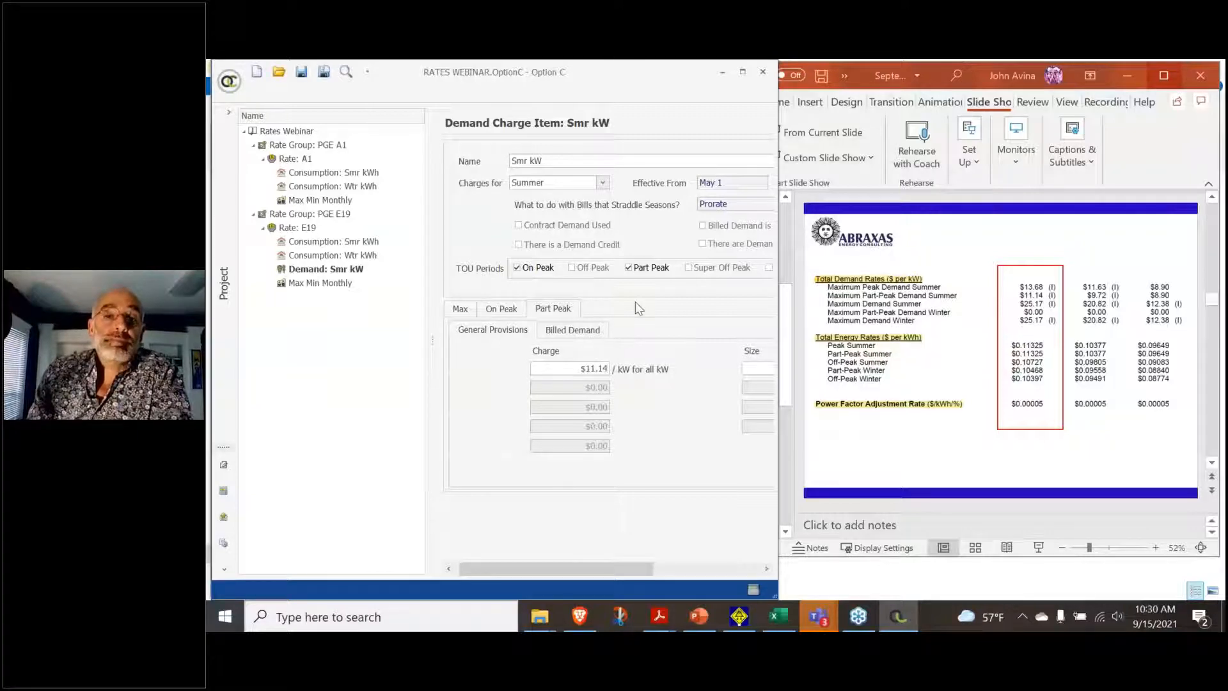
Add another demand item to rate E19, name it Wtr kW, and apply its charges to Winter
right_click(306, 229)
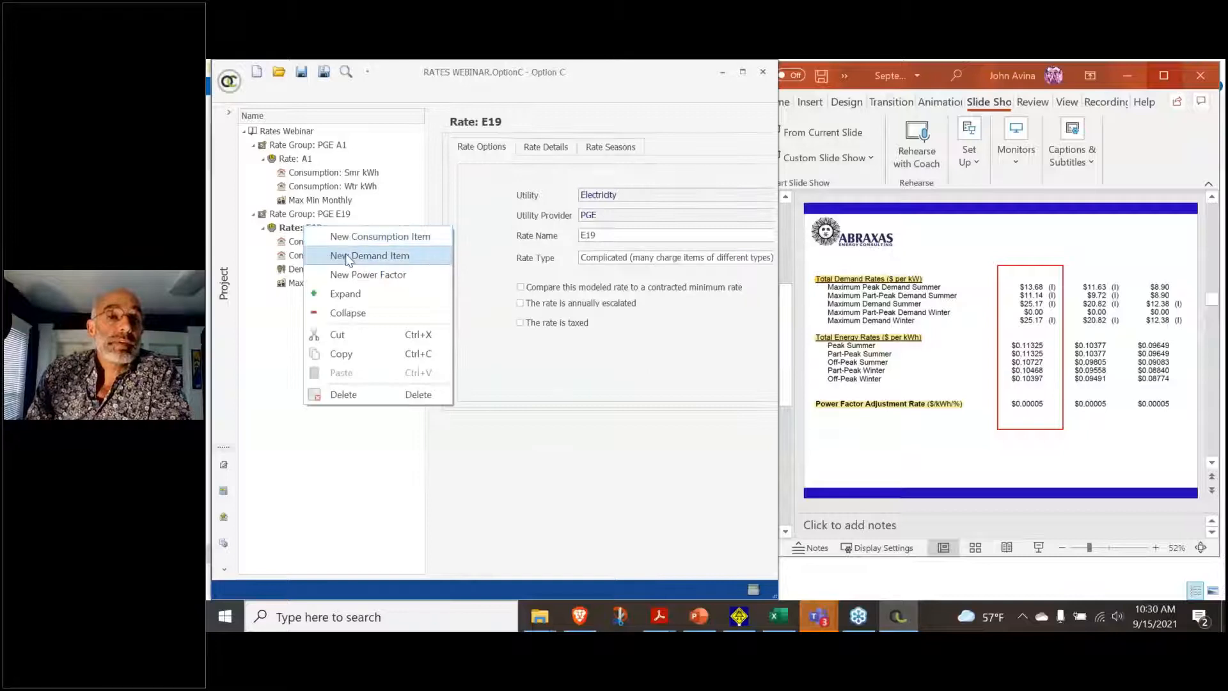
left_click(349, 253)
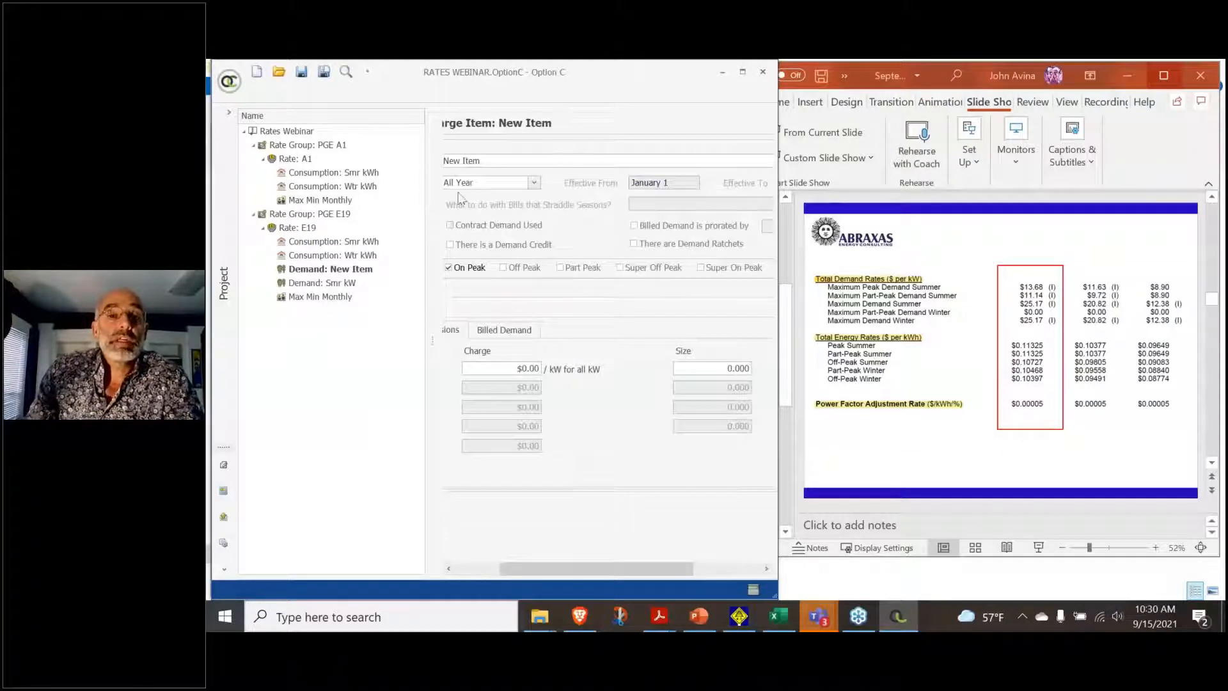
left_click_drag(483, 158, 410, 160)
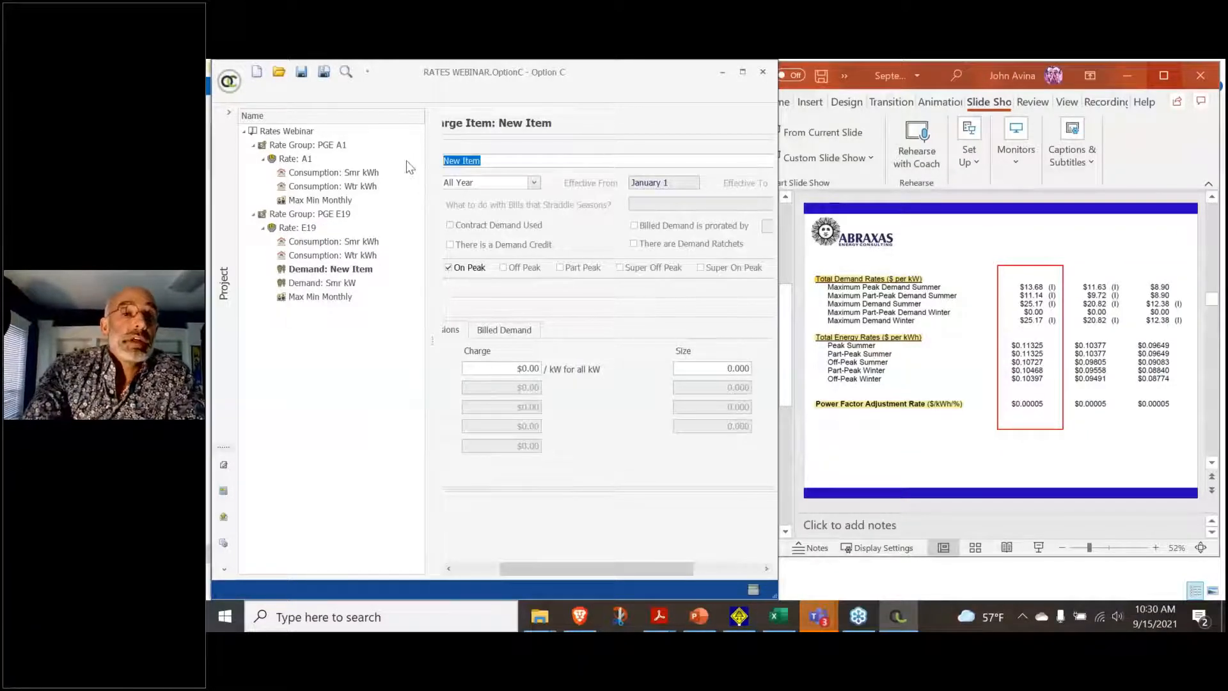
type("Wtr kW")
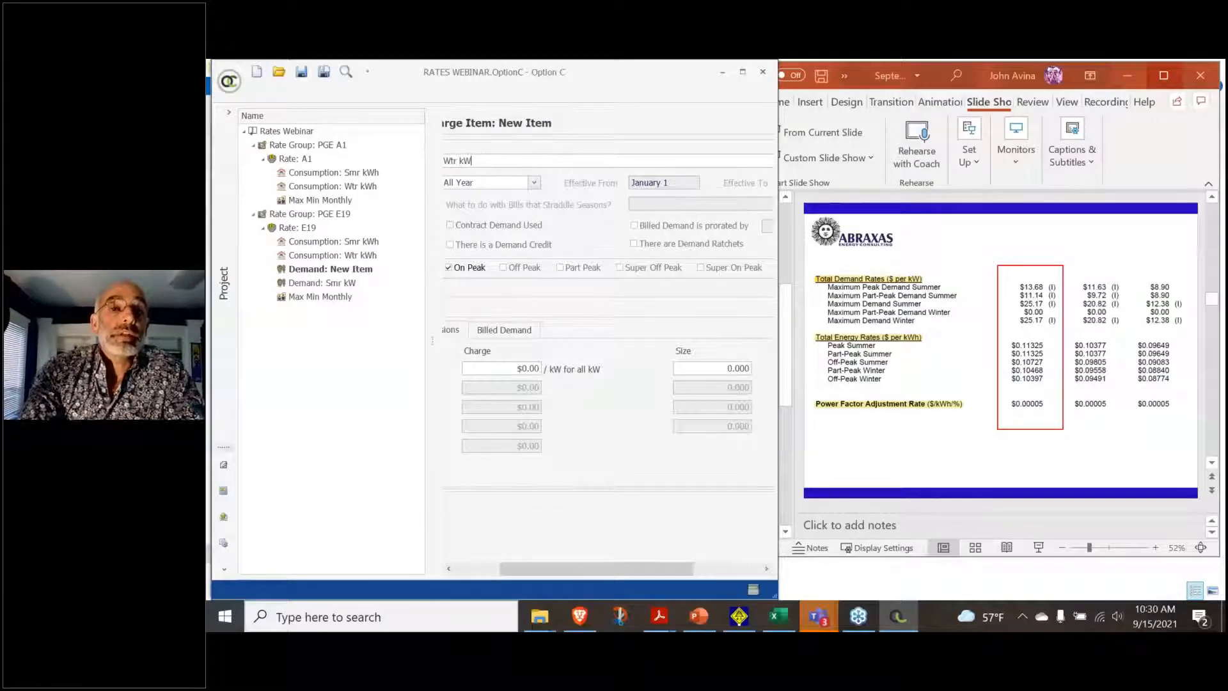
left_click(536, 184)
left_click(498, 218)
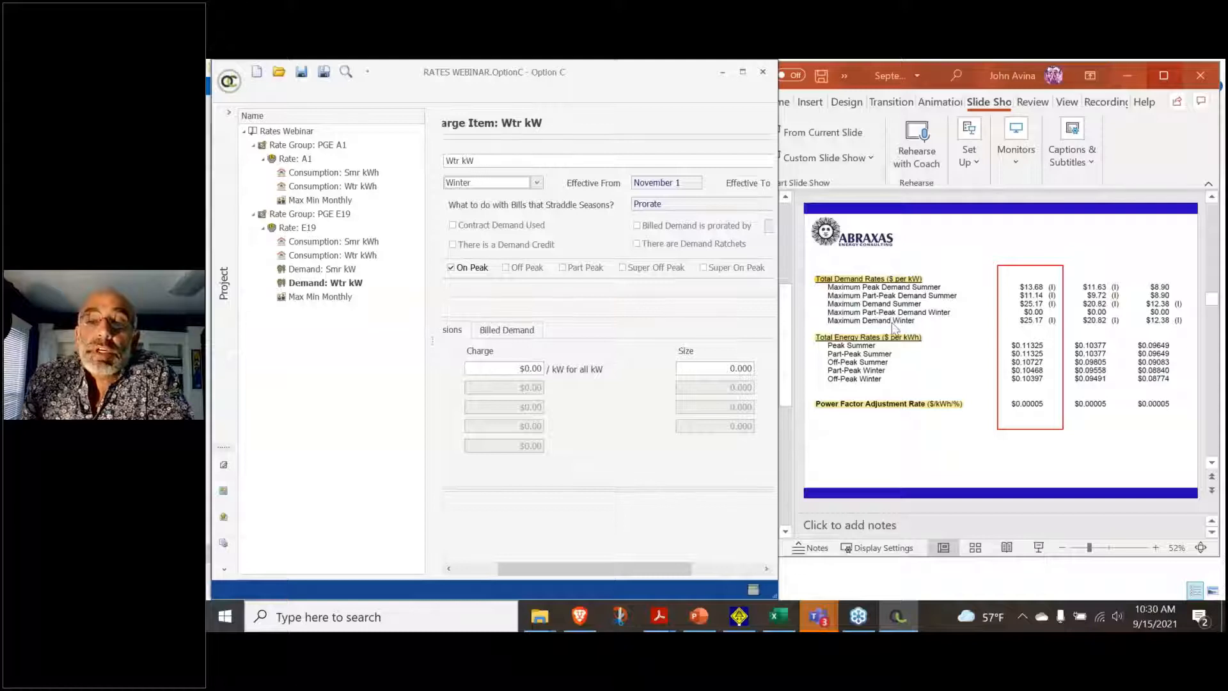
Make Off Peak and Part Peak the only TOU periods of Wtr kW and set its Max charge to $25.17 per kW
left_click(563, 268)
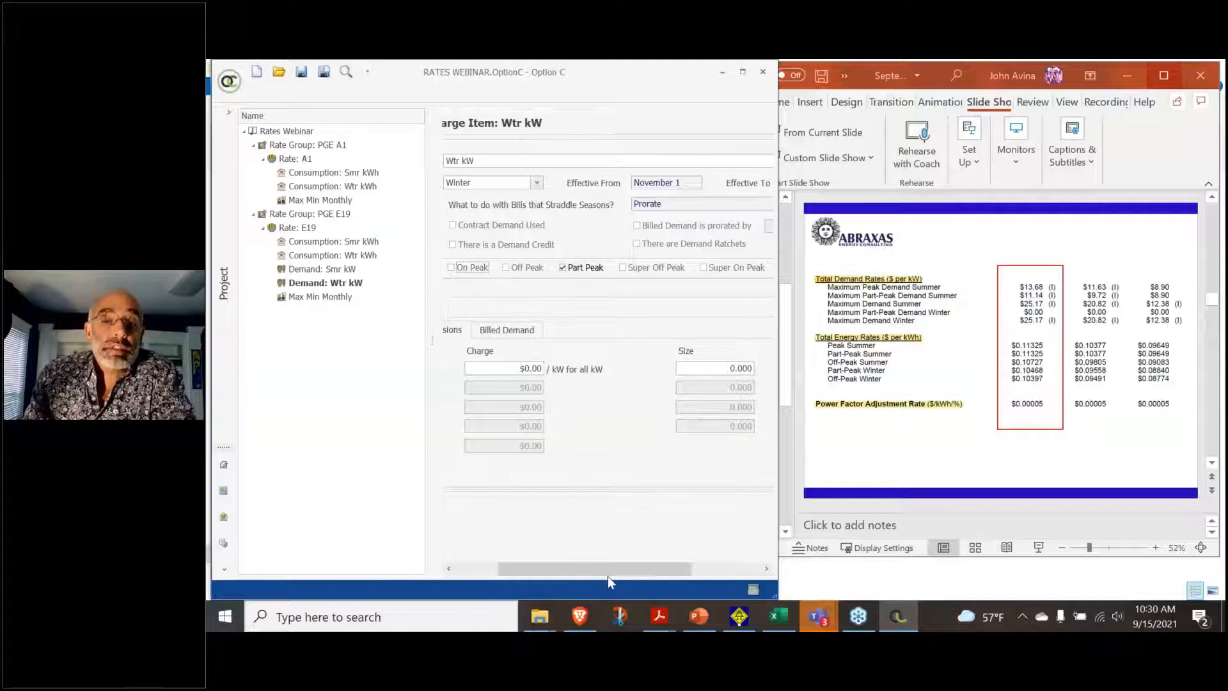
left_click_drag(605, 569, 465, 566)
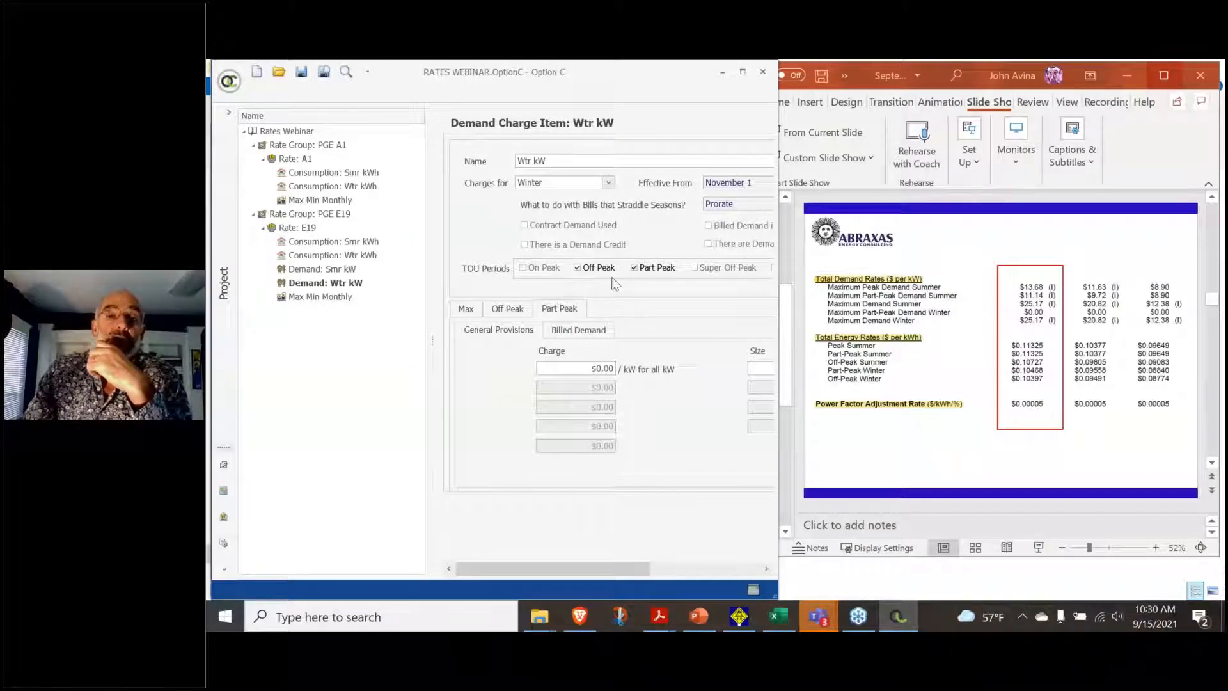
left_click(506, 309)
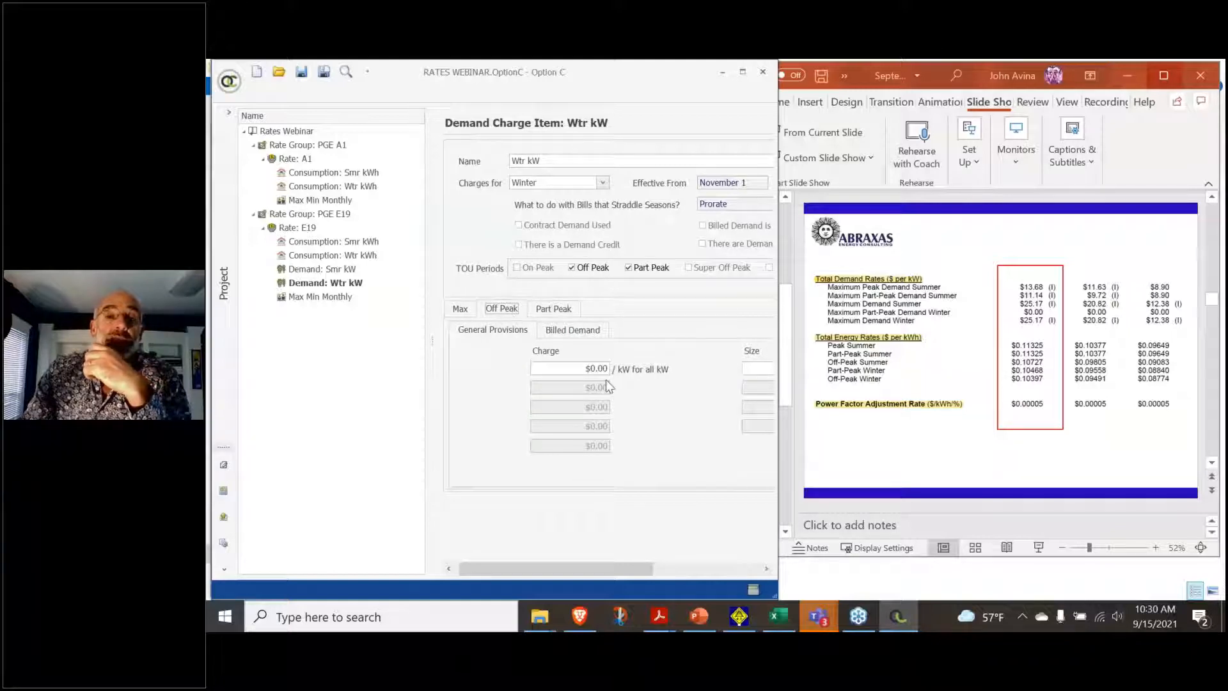
left_click(554, 309)
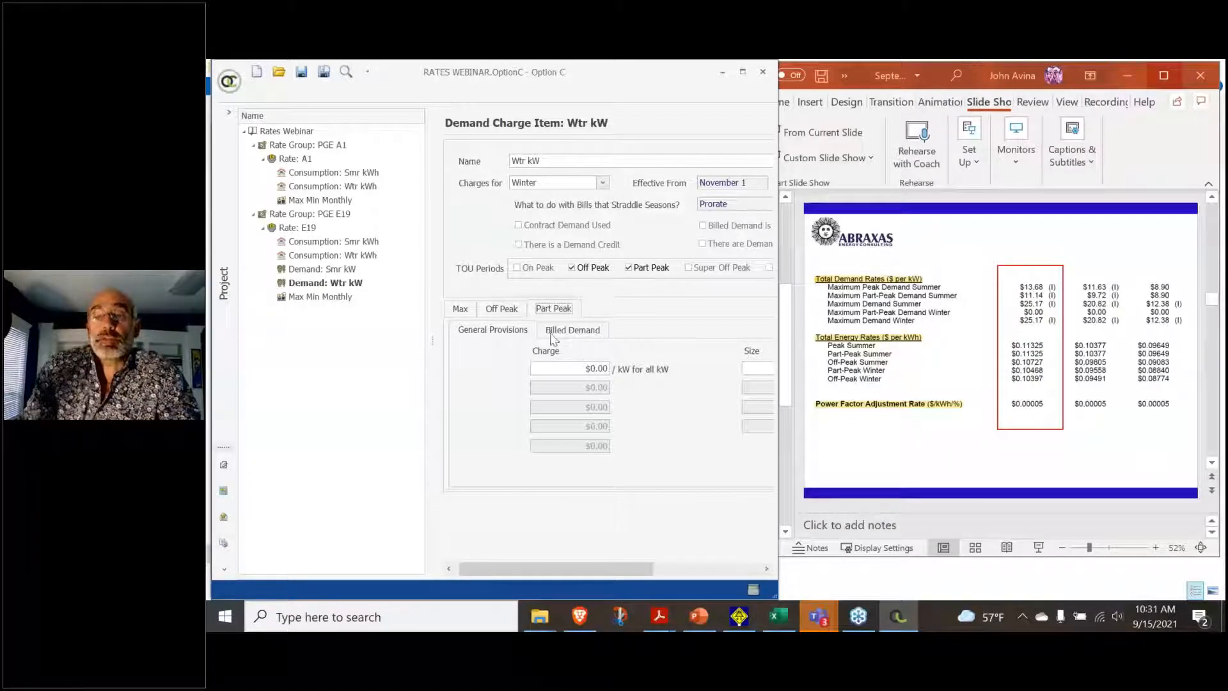
left_click(460, 310)
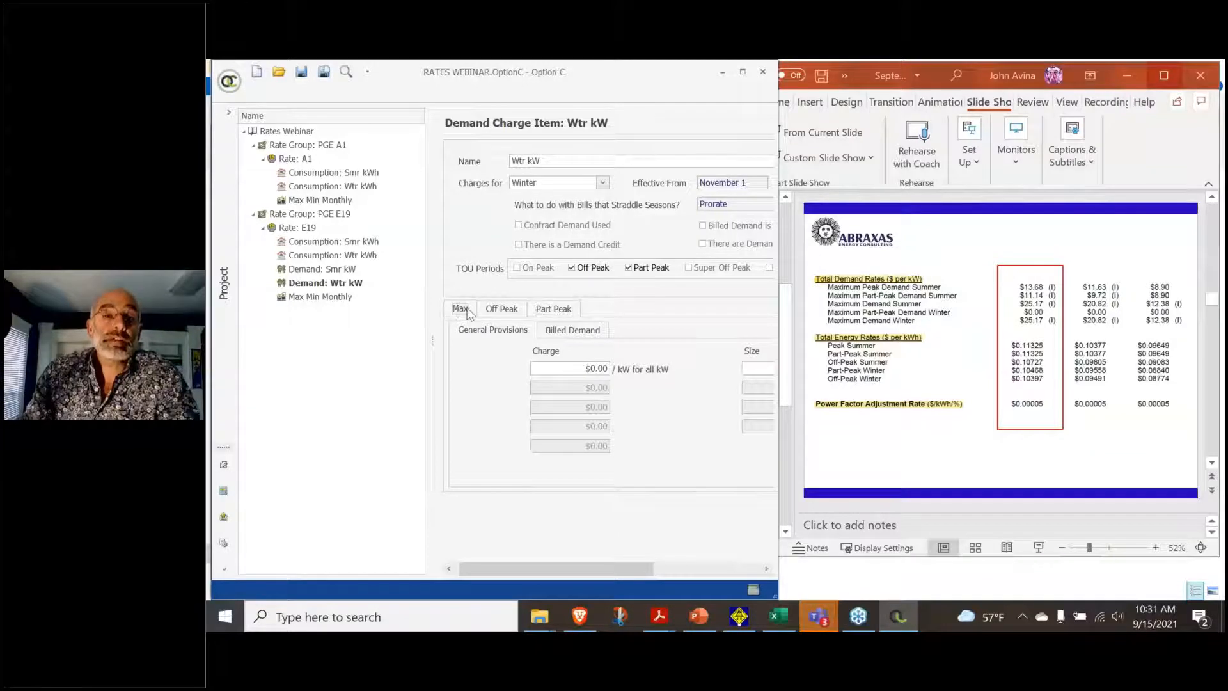
left_click(567, 367)
type("25.17")
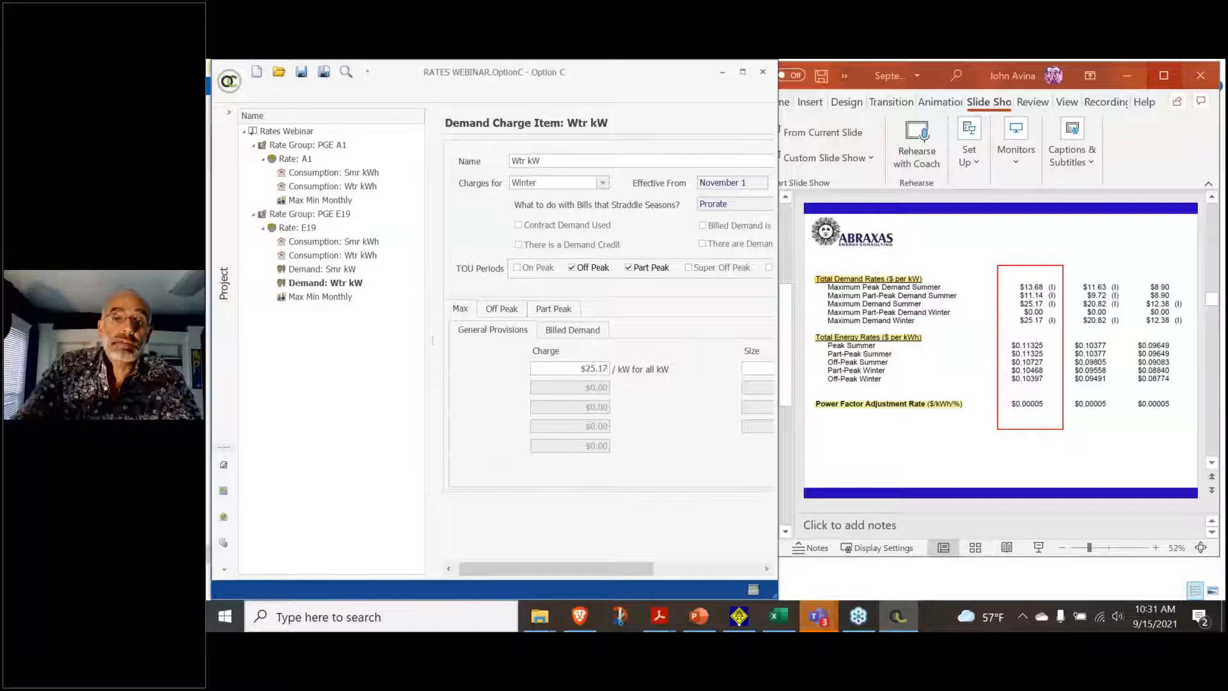
left_click(333, 259)
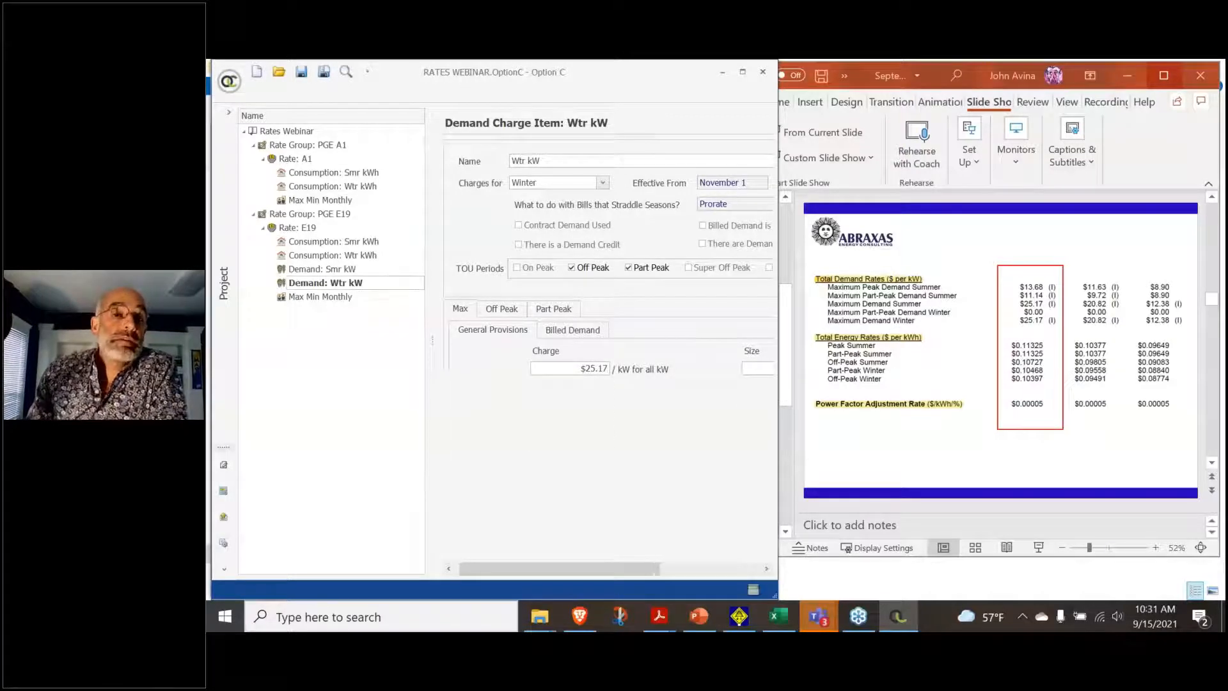
Add a power factor item to rate E19 and open its setup
right_click(301, 227)
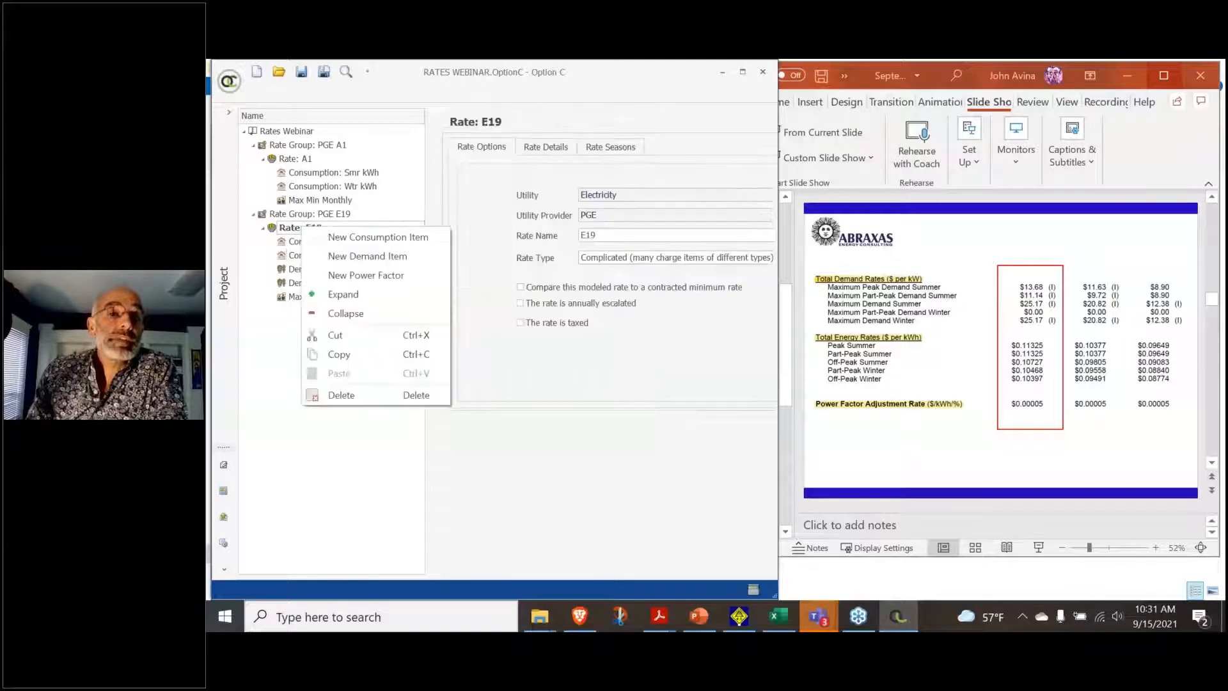
left_click(366, 275)
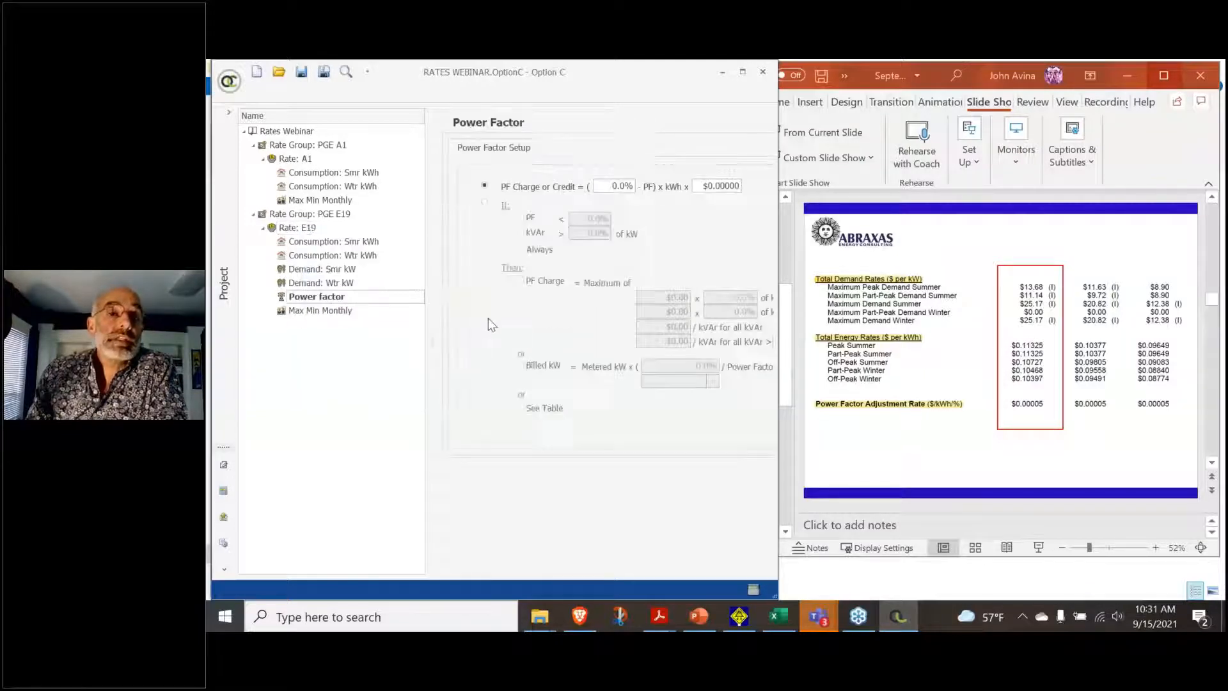
left_click(343, 314)
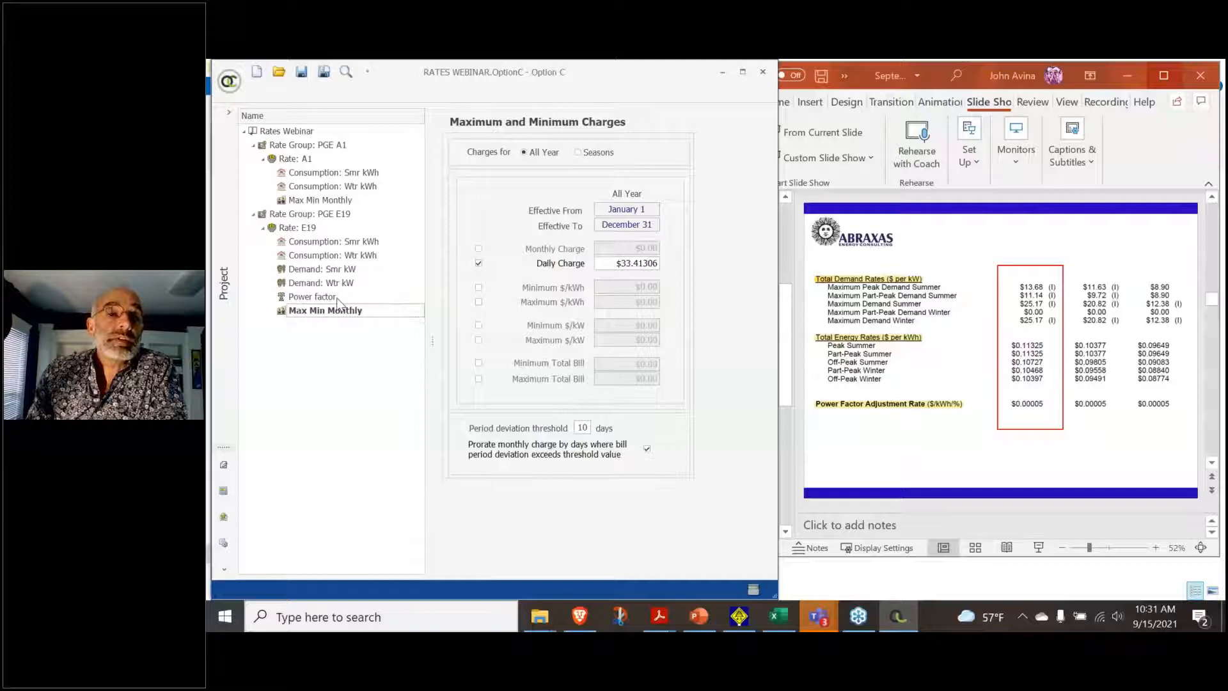
left_click(320, 297)
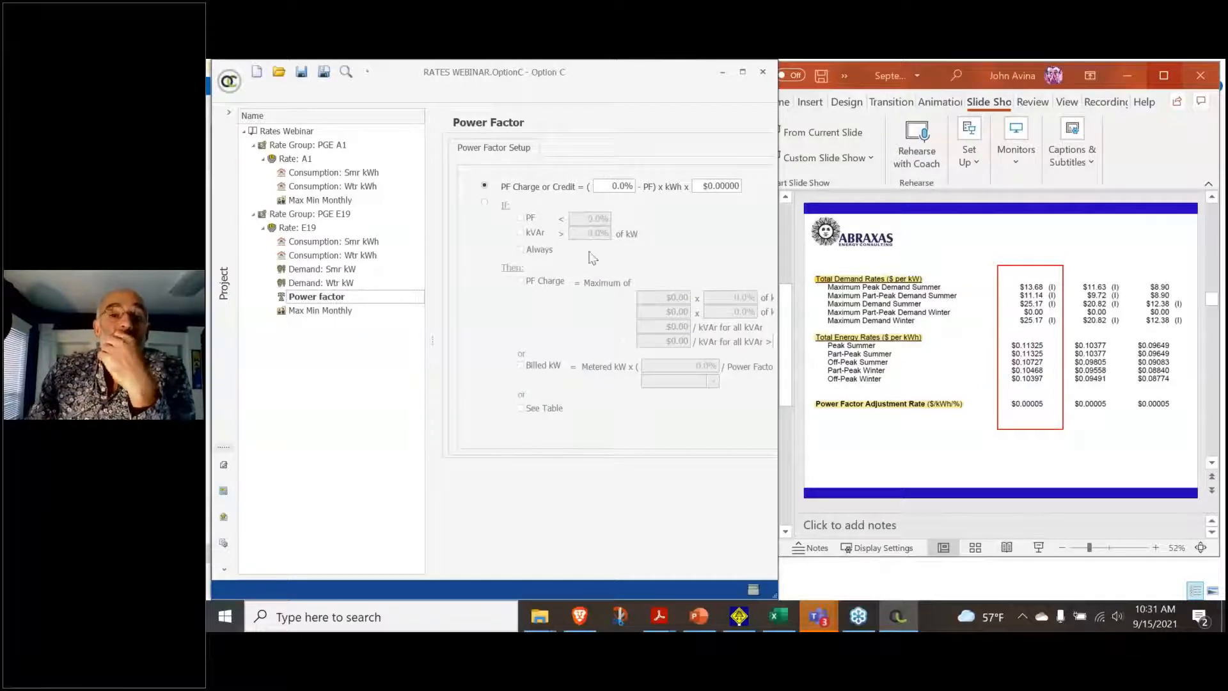
Set the power factor charge or credit formula to an 85% threshold and a rate of $0.00005 per kWh
left_click(622, 186)
type("85")
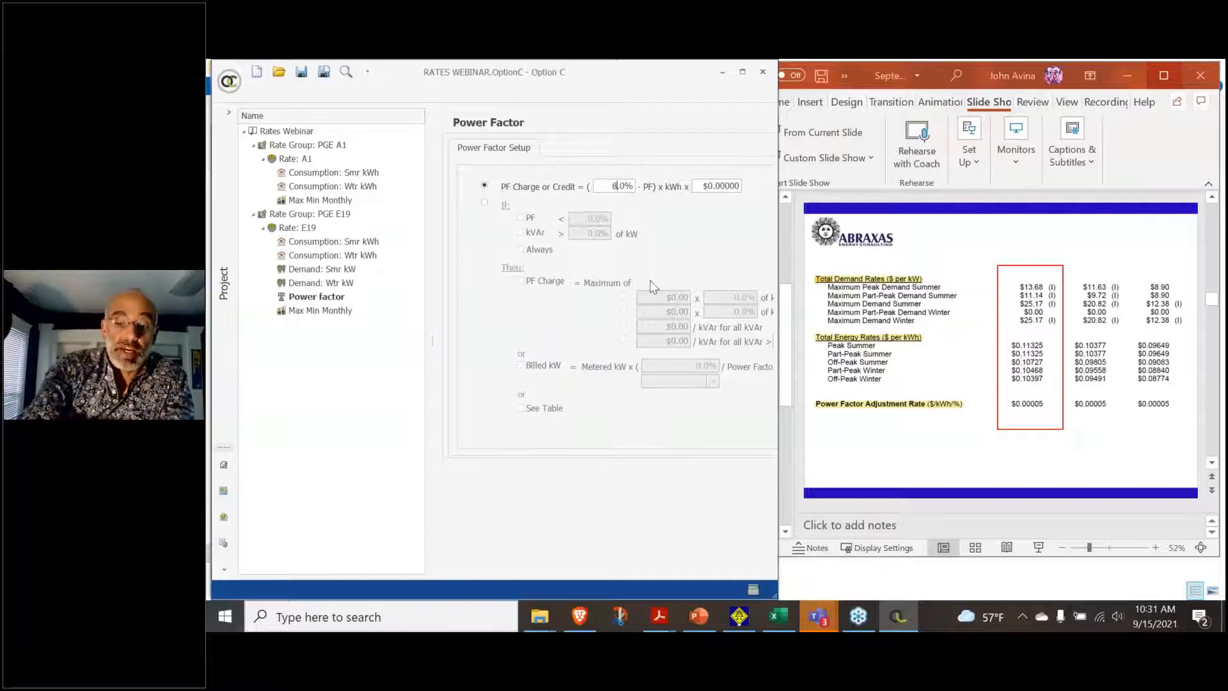
left_click(716, 190)
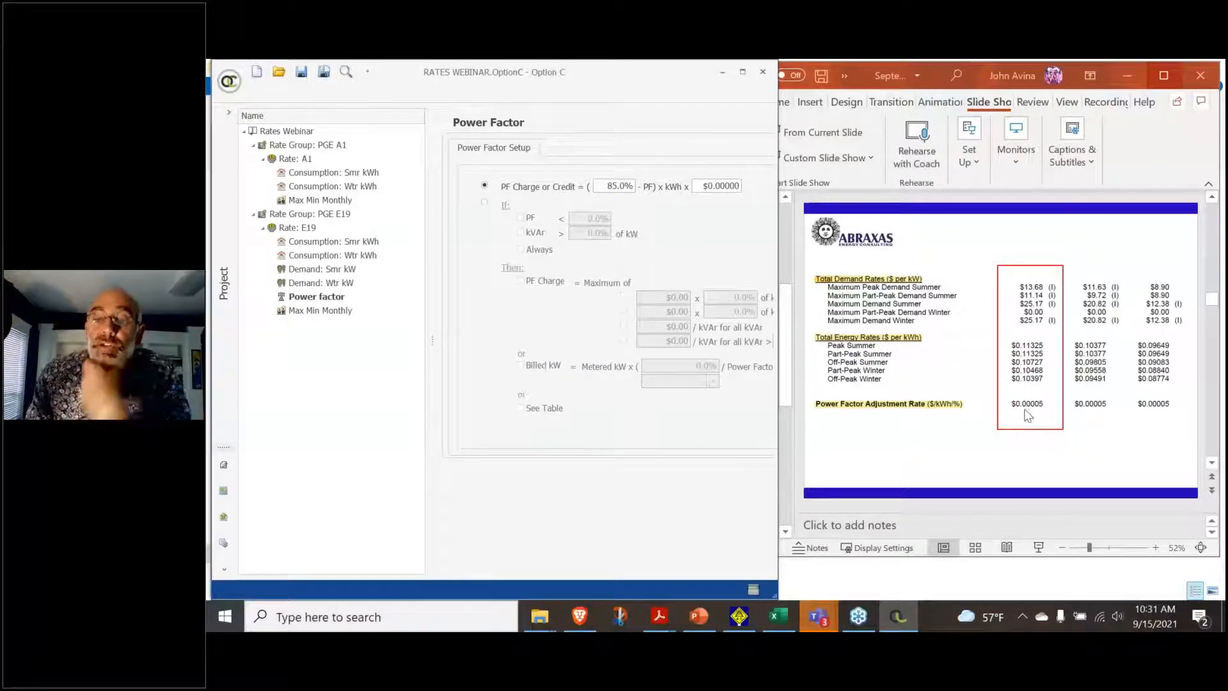
left_click_drag(698, 186, 762, 194)
type("0.00005")
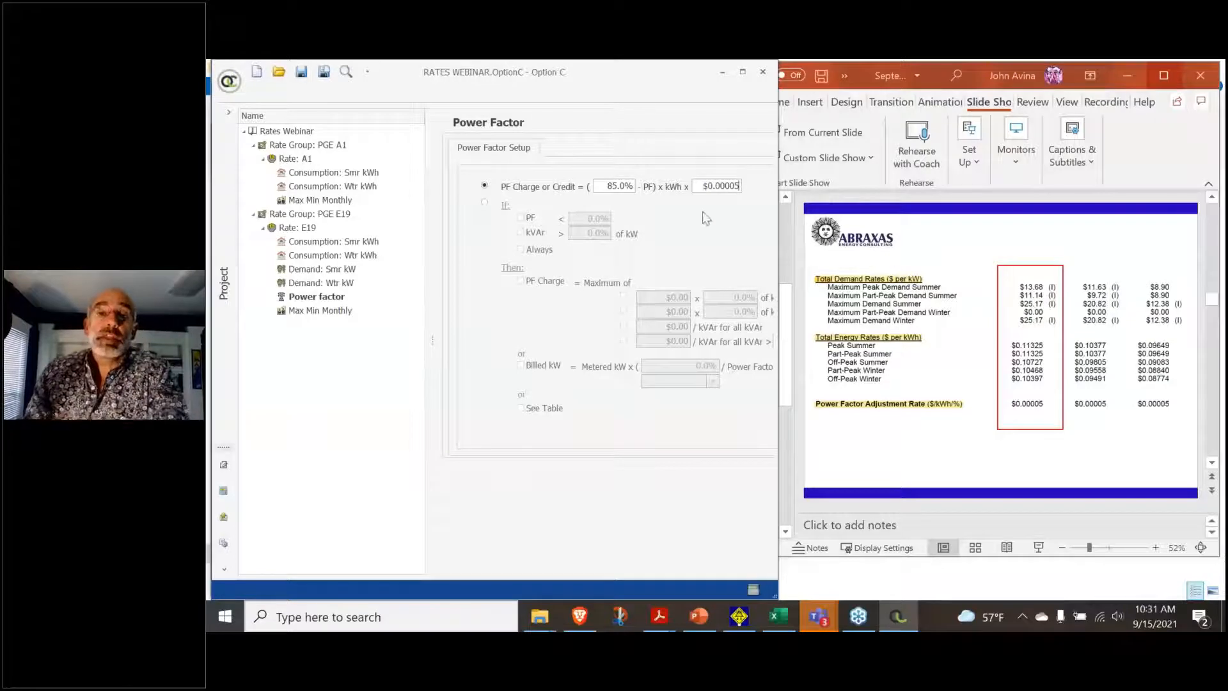
left_click(619, 186)
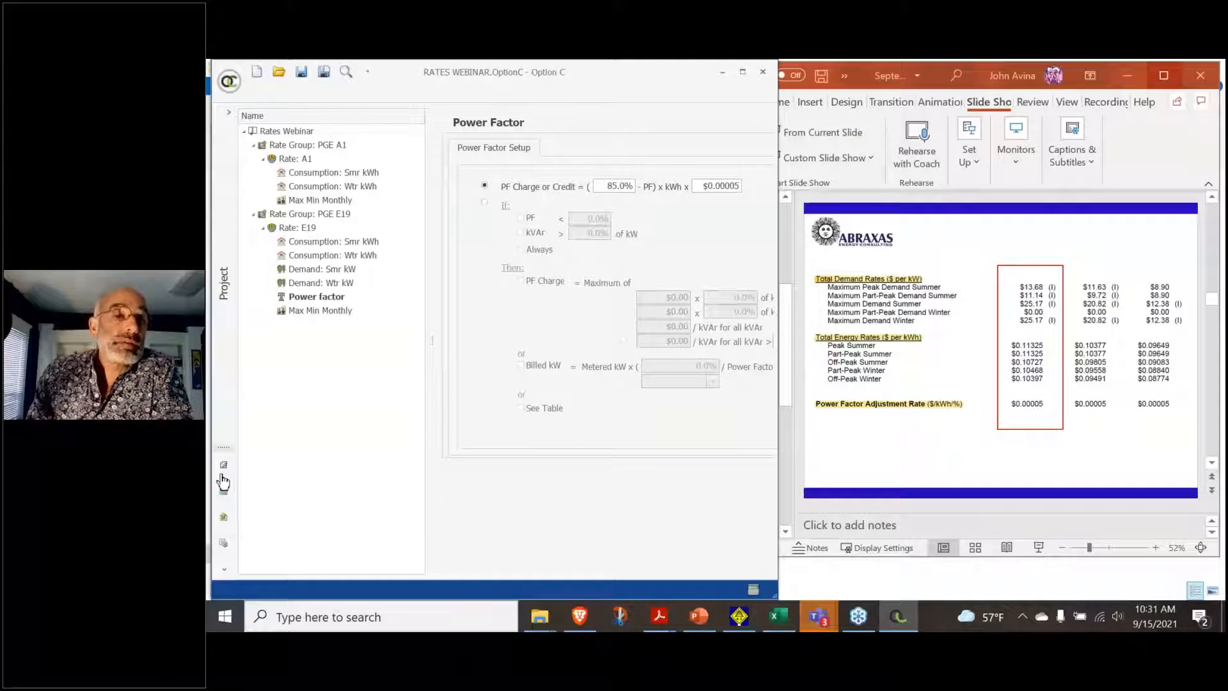
Set the PGE E19 meter's cost calculation method to Utility Rate Schedule and assign it the rate group PGE E19
left_click(224, 284)
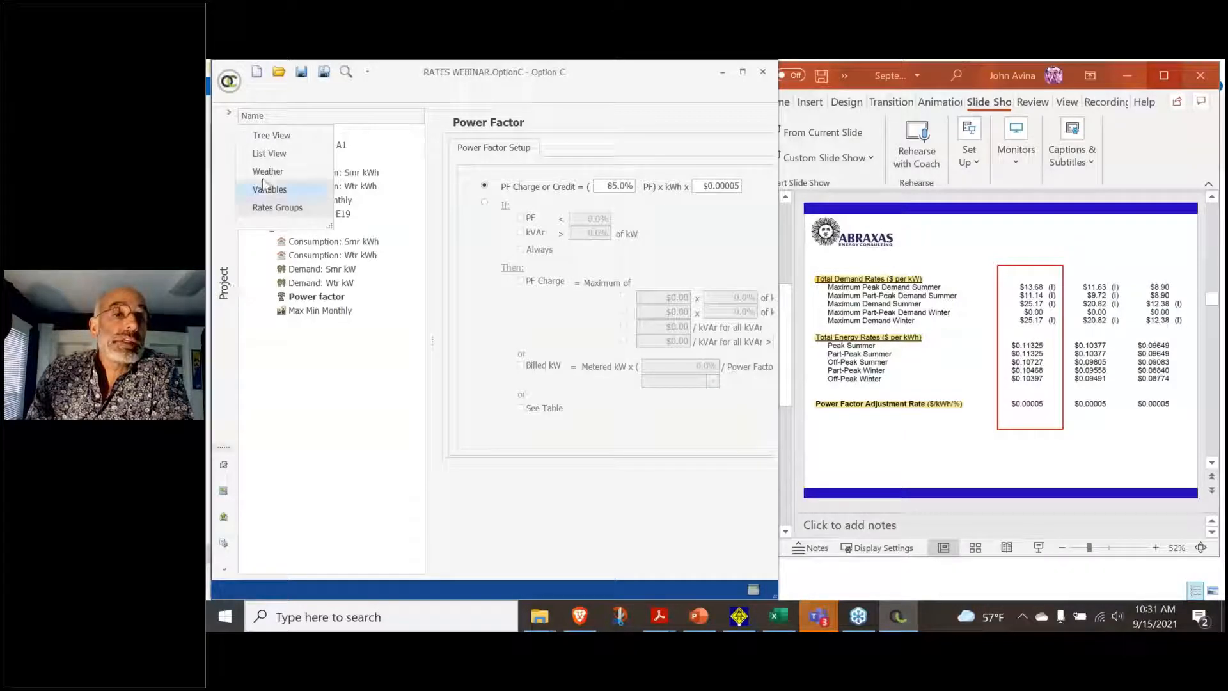
left_click(327, 206)
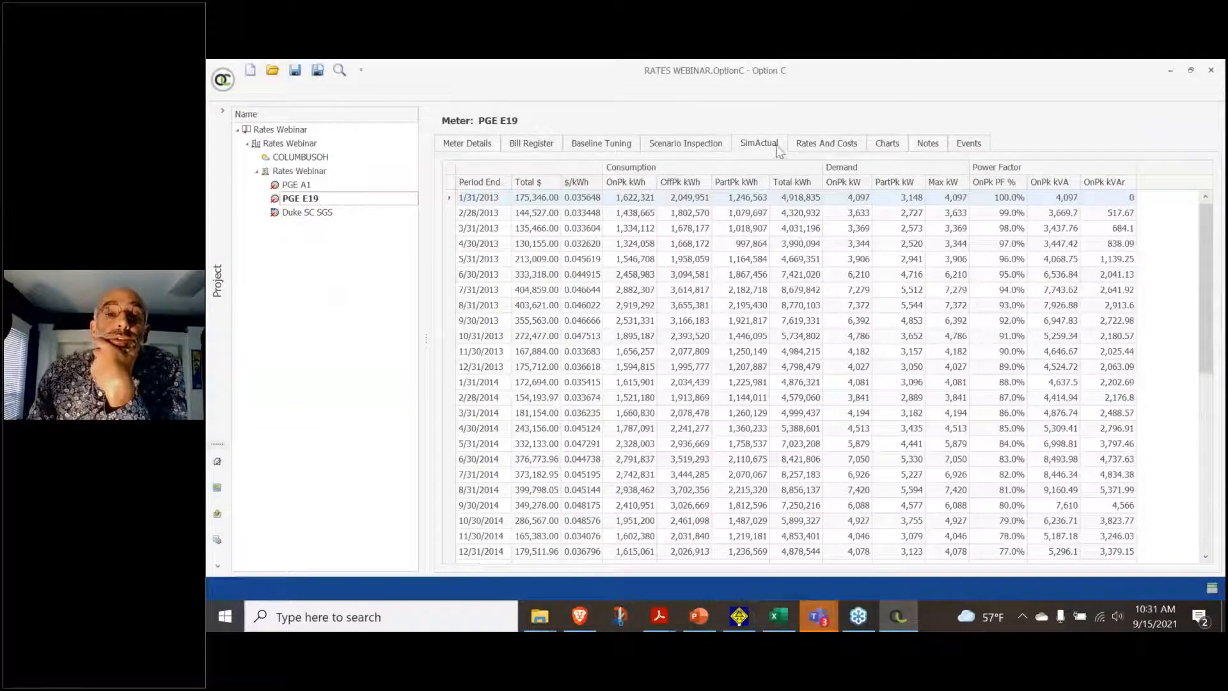
left_click(825, 143)
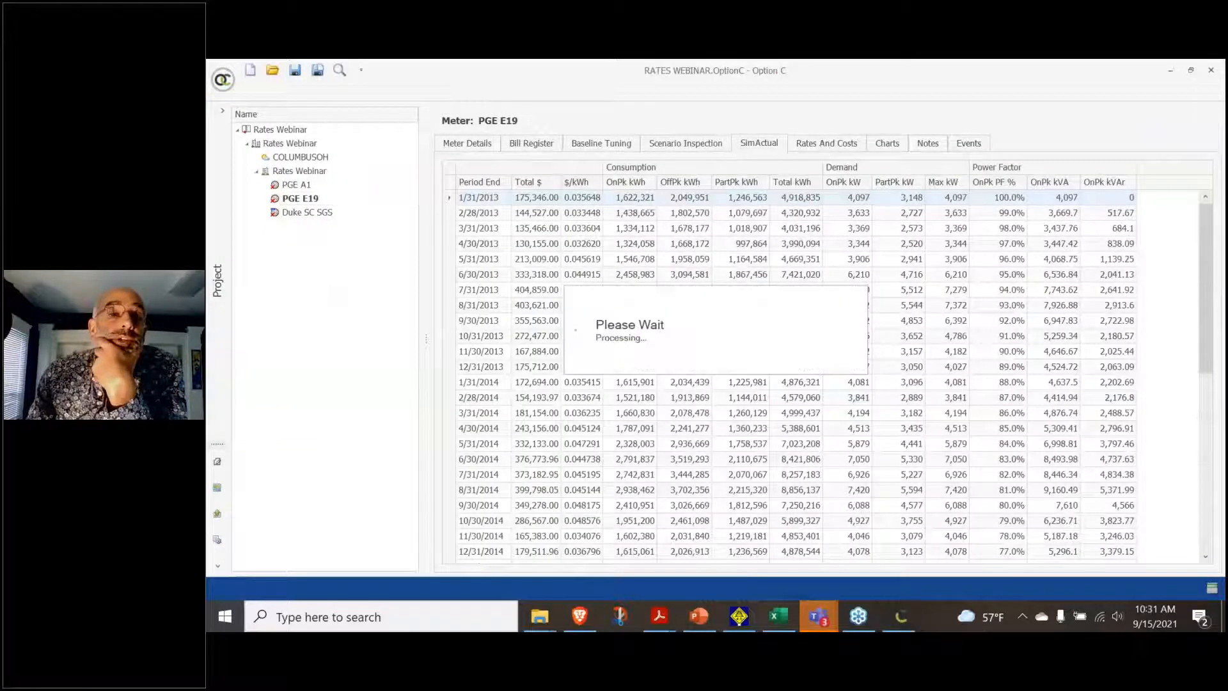
left_click(643, 208)
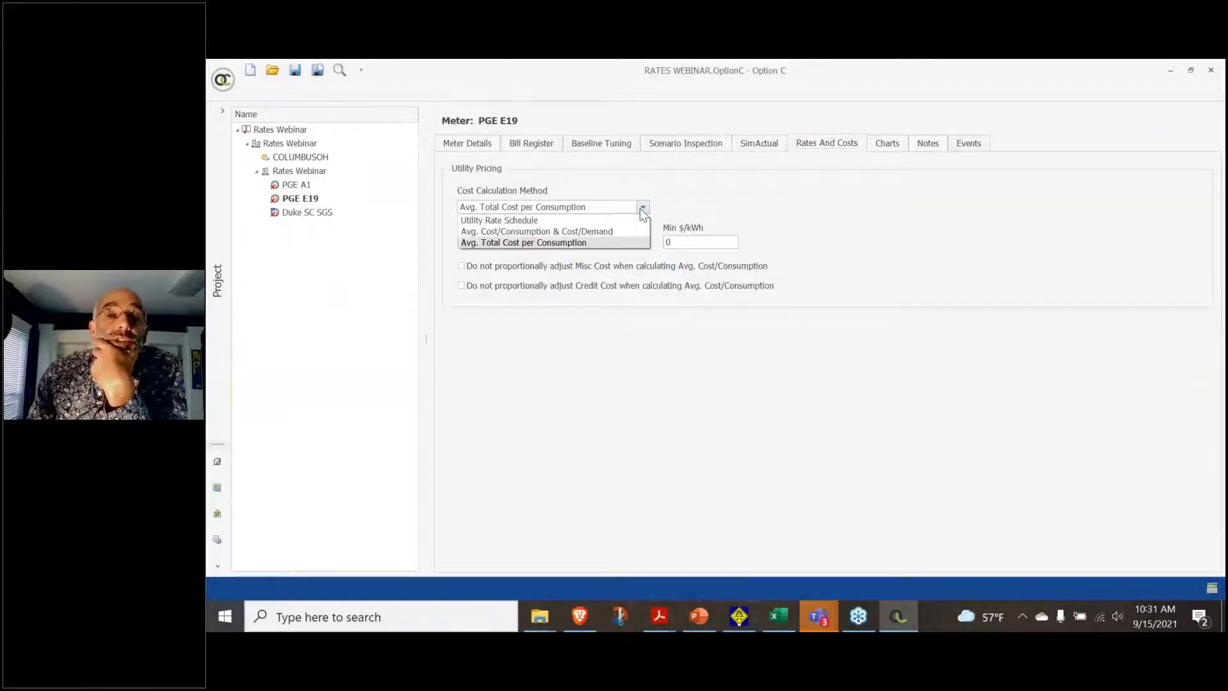
left_click(597, 220)
left_click(474, 347)
left_click(678, 327)
left_click(667, 351)
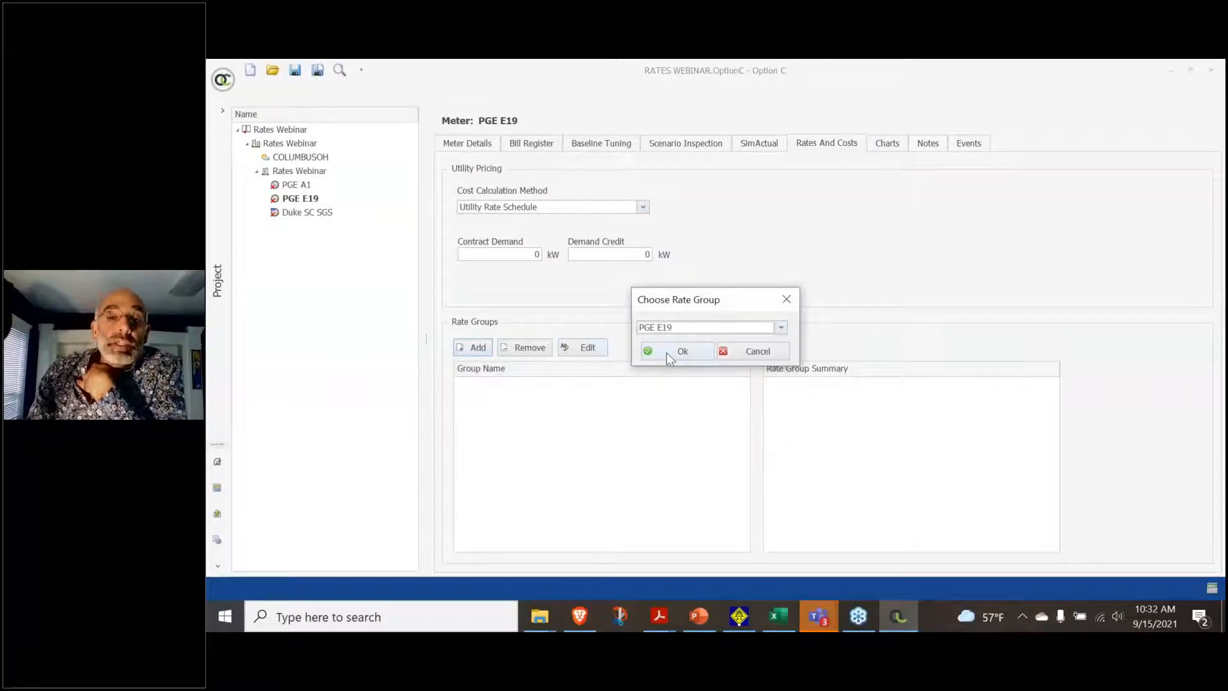
left_click(678, 351)
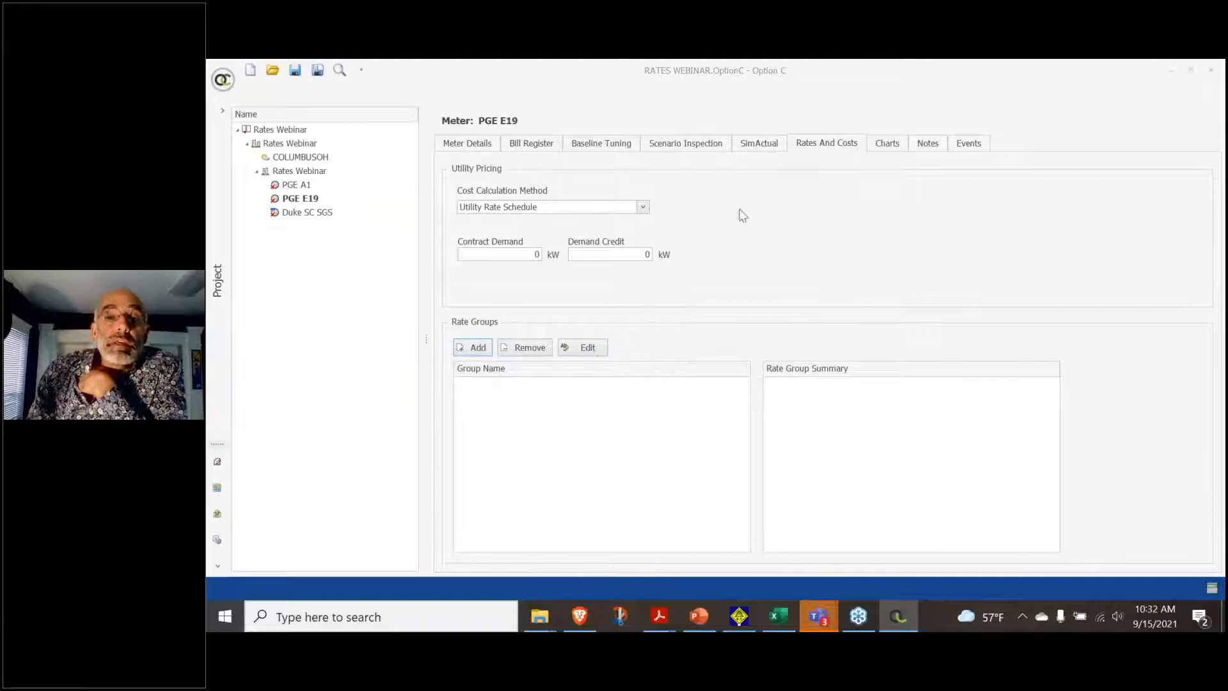
Review the simulated actual consumption, demand and power factor columns for the PGE E19 meter
left_click(759, 144)
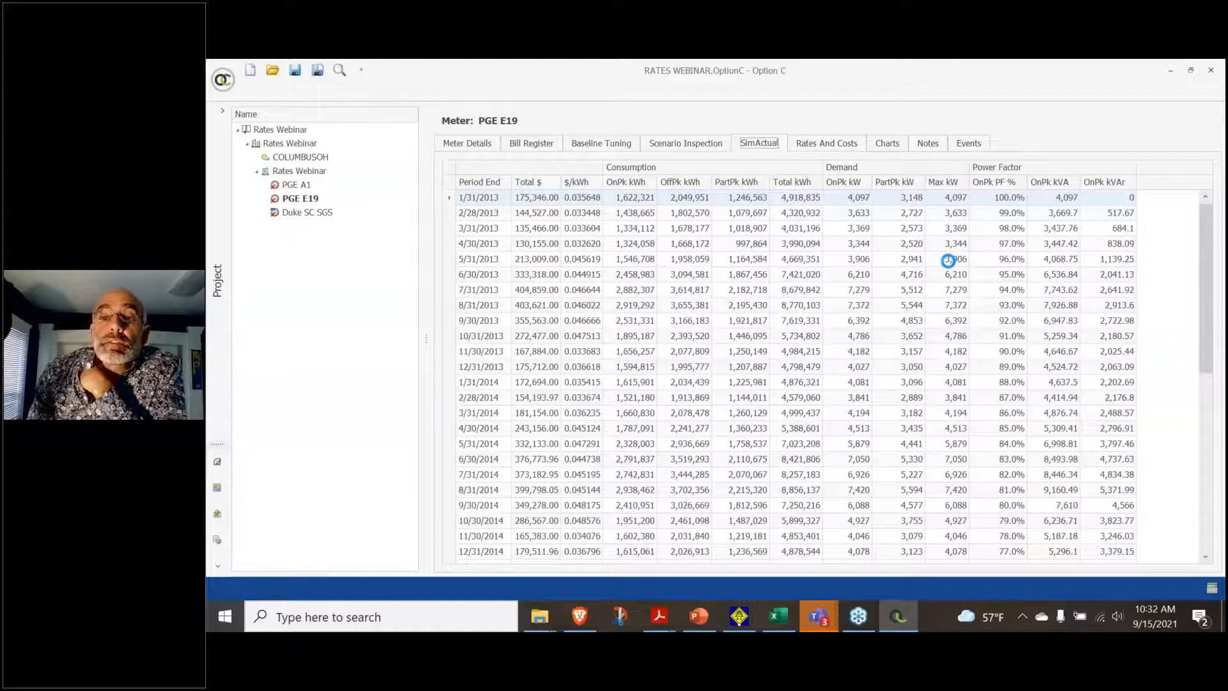
left_click_drag(832, 557, 1161, 544)
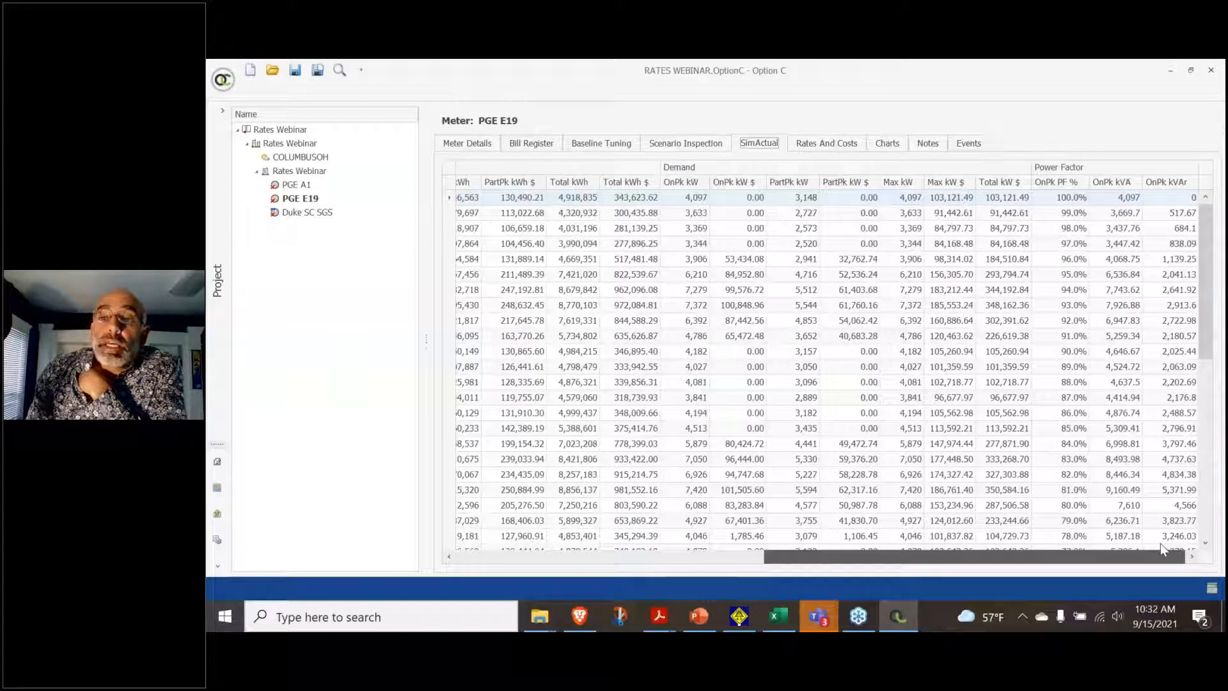
left_click_drag(1160, 543, 871, 574)
Enable detailed cost for power factor in the PGE E19 bill register and check the simulated on-peak power factor charges
left_click(531, 144)
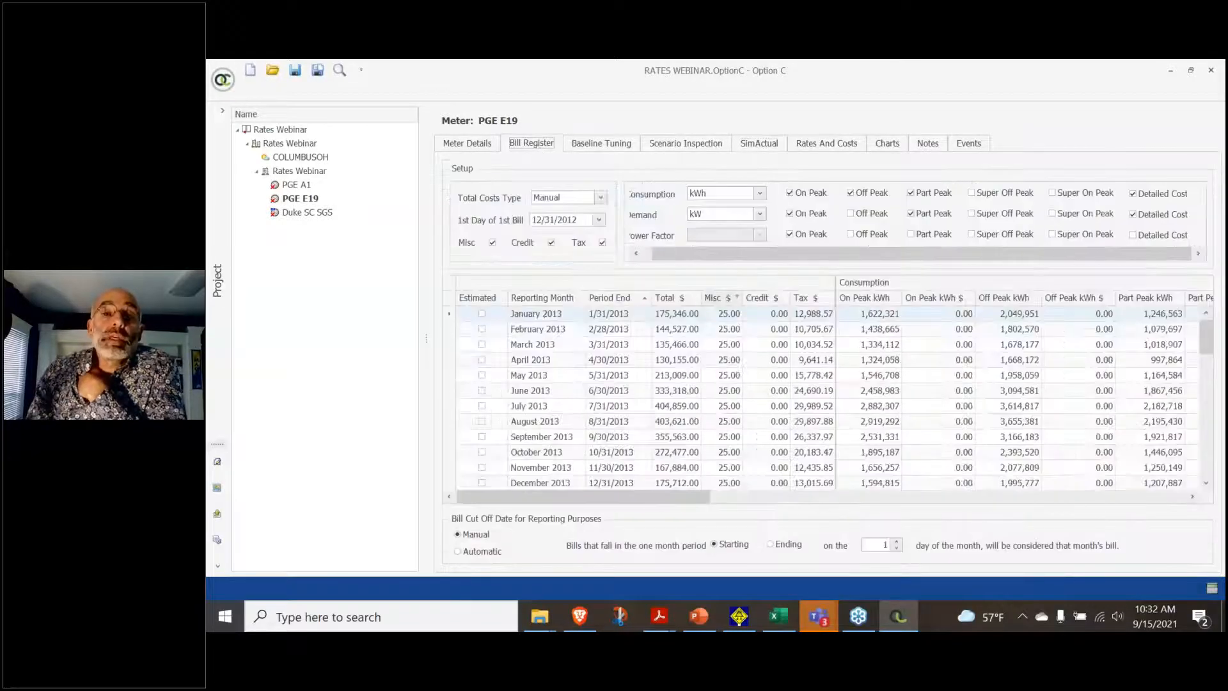
left_click(1132, 235)
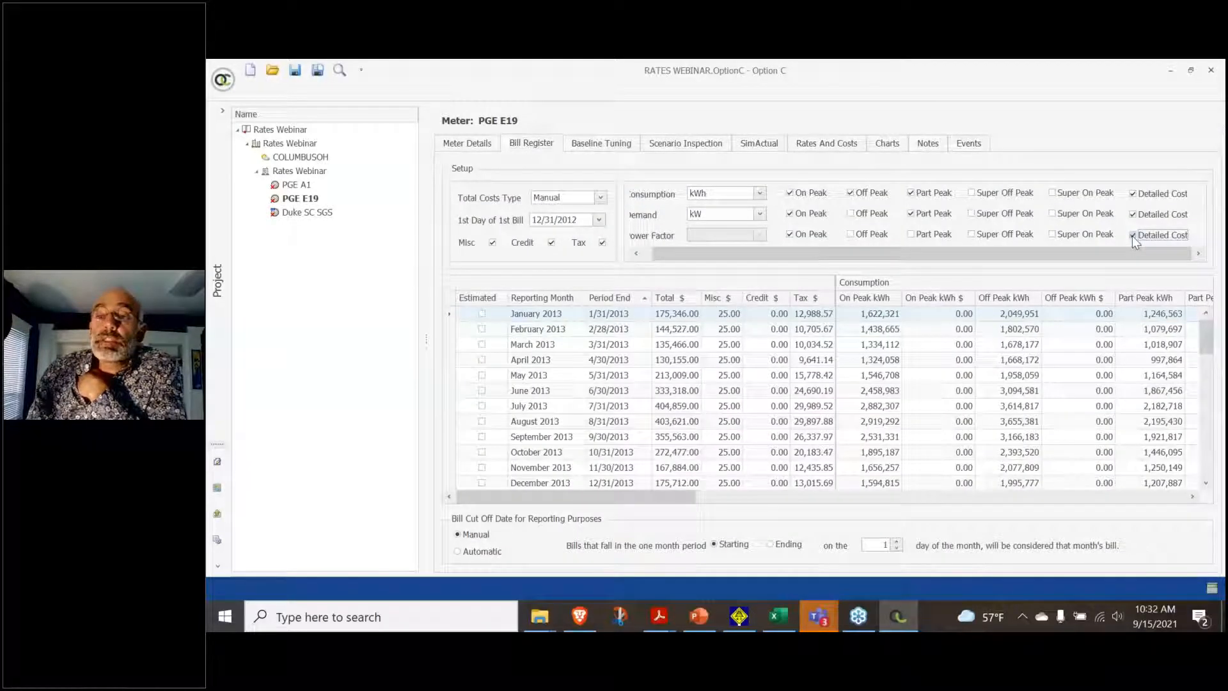
left_click(757, 141)
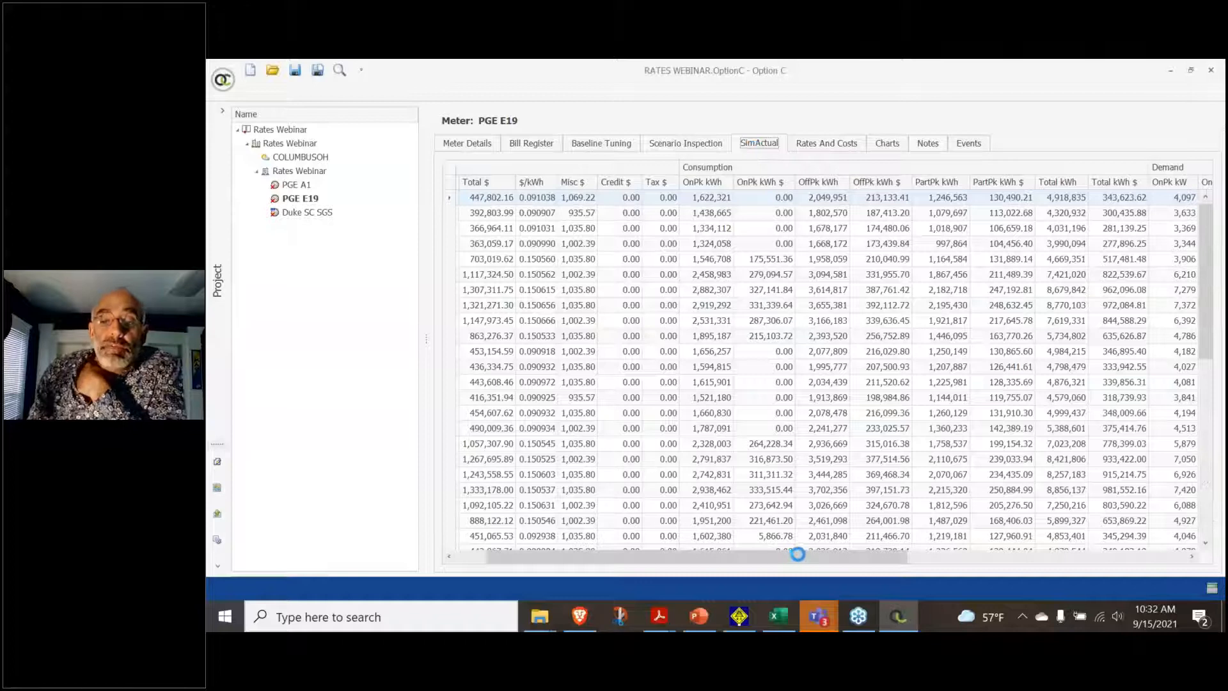
left_click_drag(798, 554, 1139, 550)
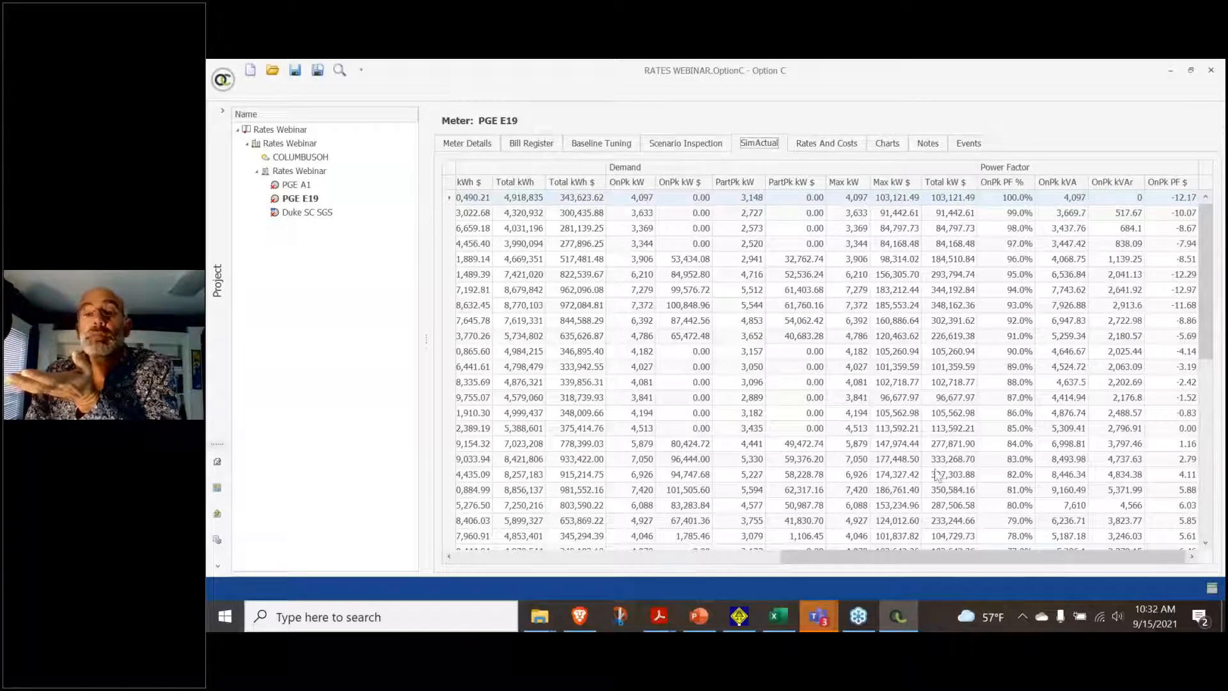
left_click_drag(973, 554, 649, 555)
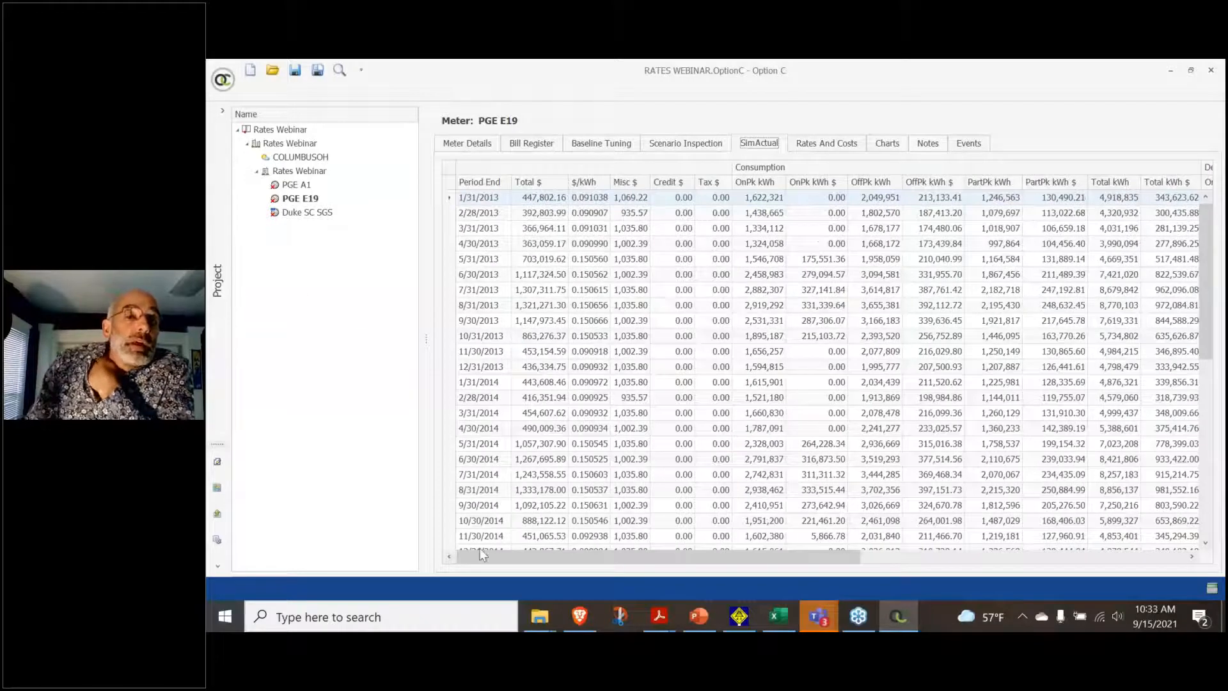
Switch to the PowerPoint rates presentation and start the slide show from the Duke Energy SC SGS rate slide
left_click(697, 623)
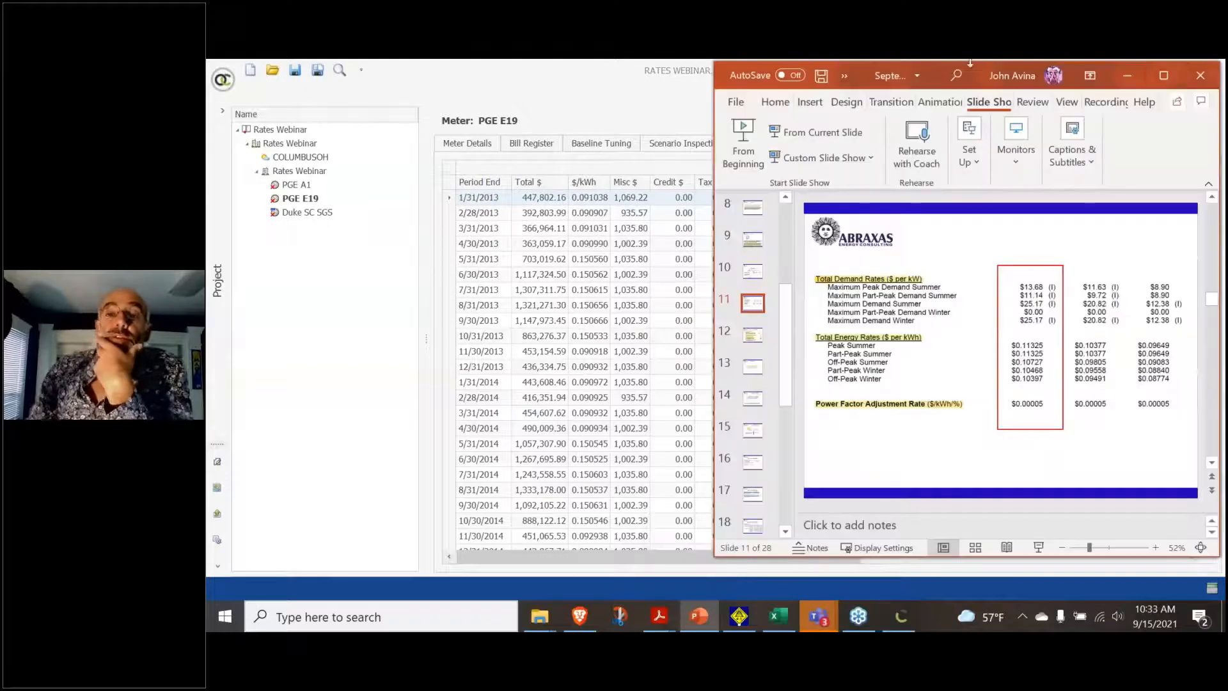
left_click(1163, 75)
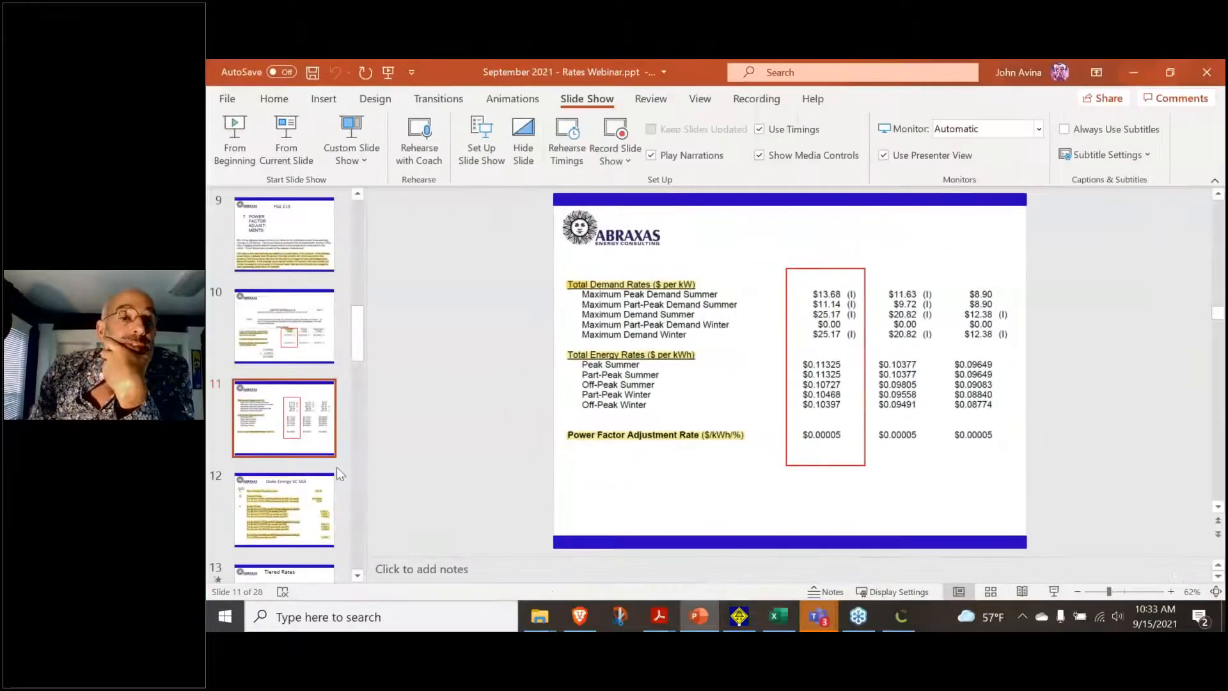
left_click(289, 528)
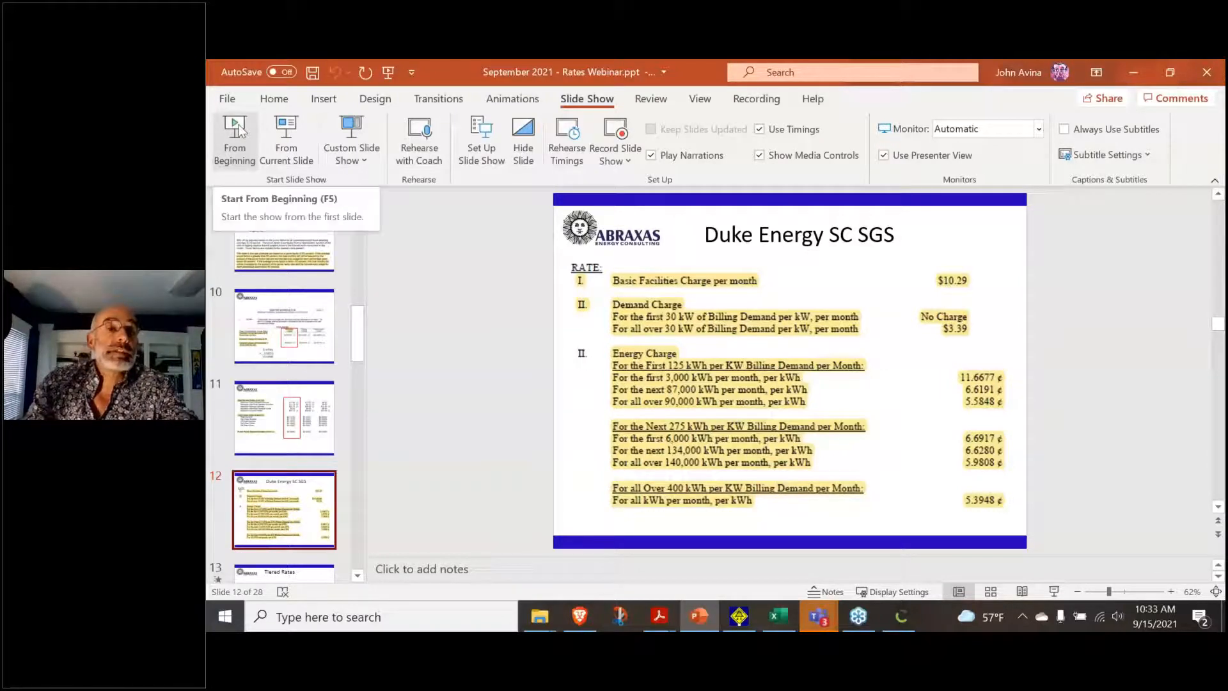
left_click(286, 135)
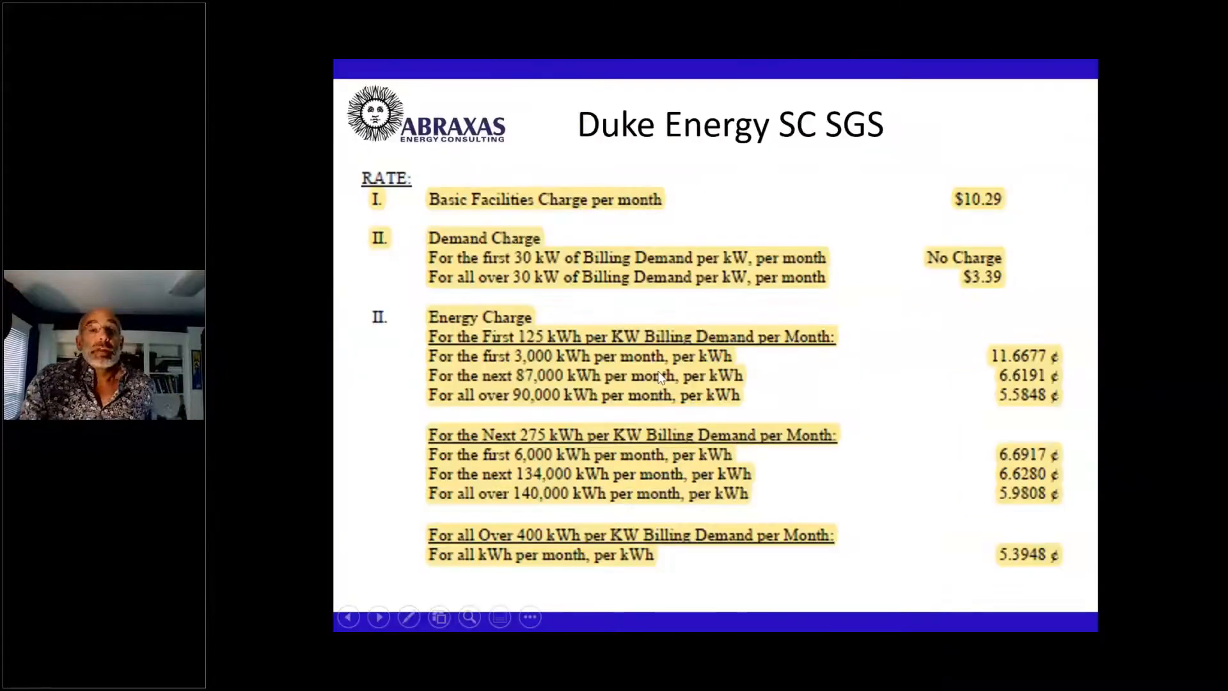
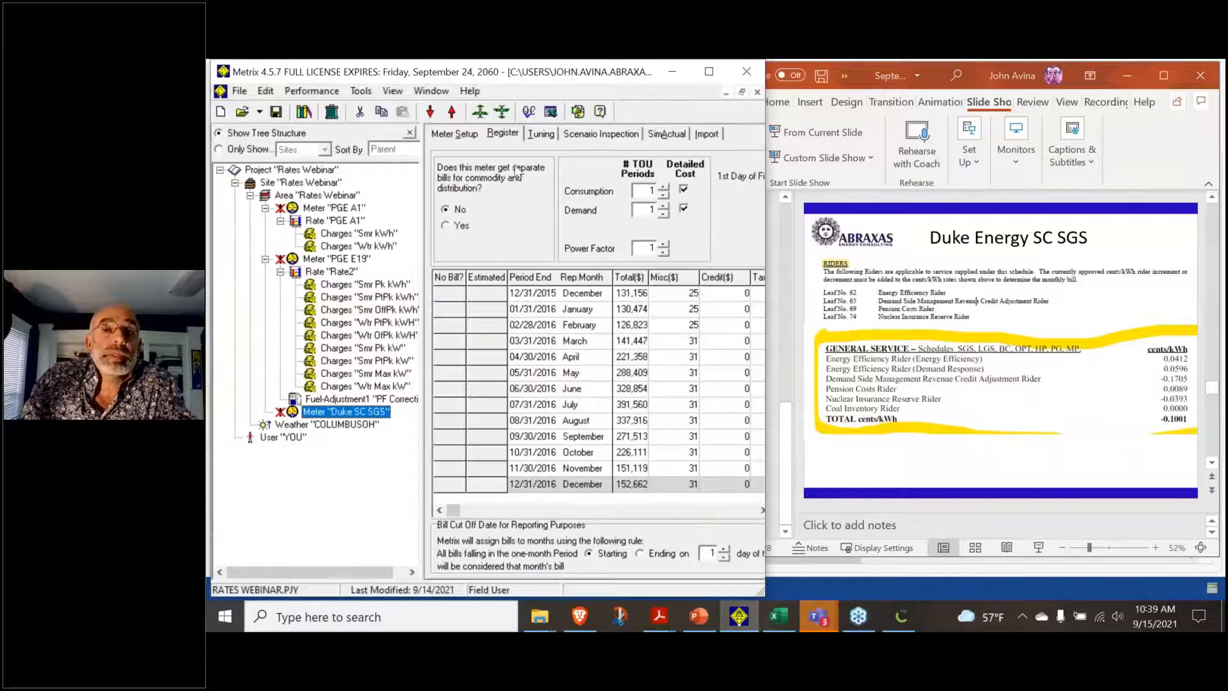
Set the Duke SC SGS meter's cost calculation method to Single Utility Rate Schedule
left_click(466, 136)
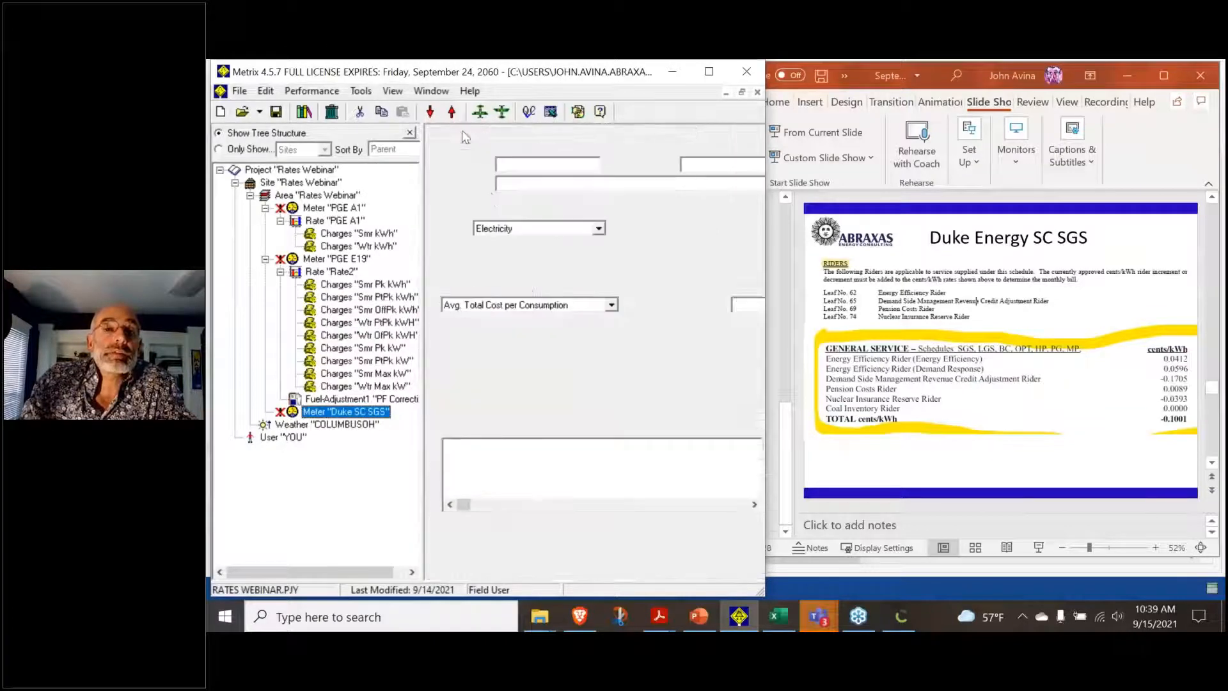
left_click(570, 306)
left_click(554, 320)
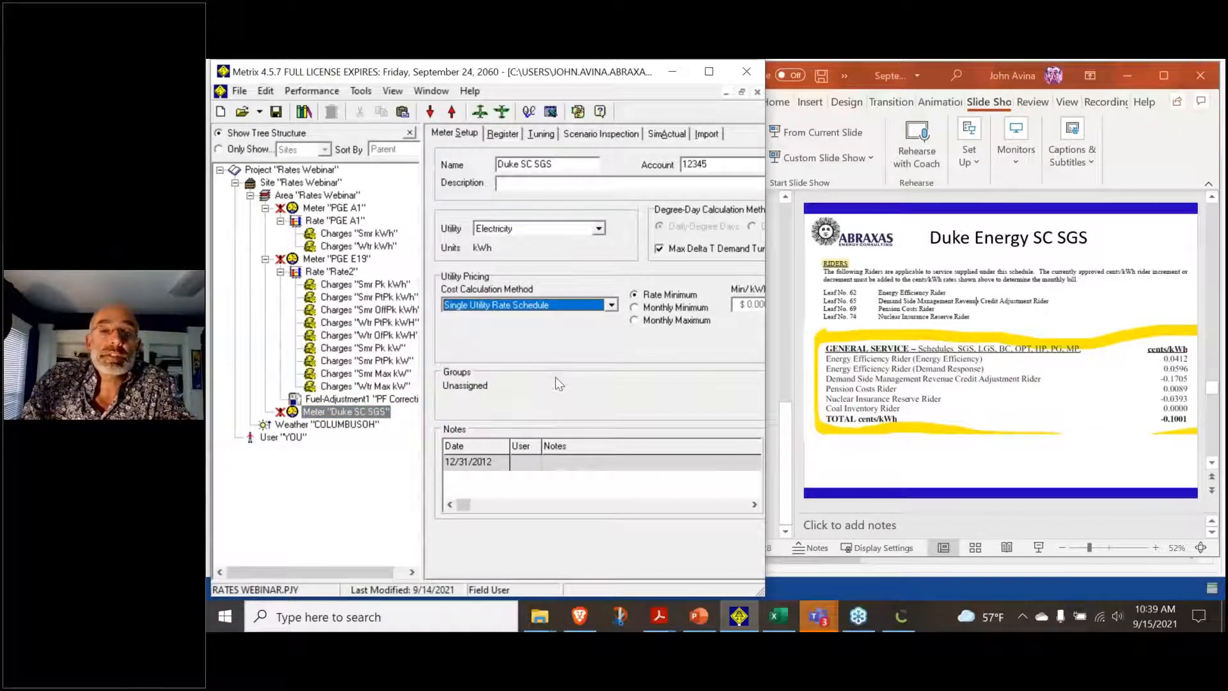
Copy the PF Correction fuel adjustment from the PGE E19 meter to the Duke SC SGS meter
left_click(351, 398)
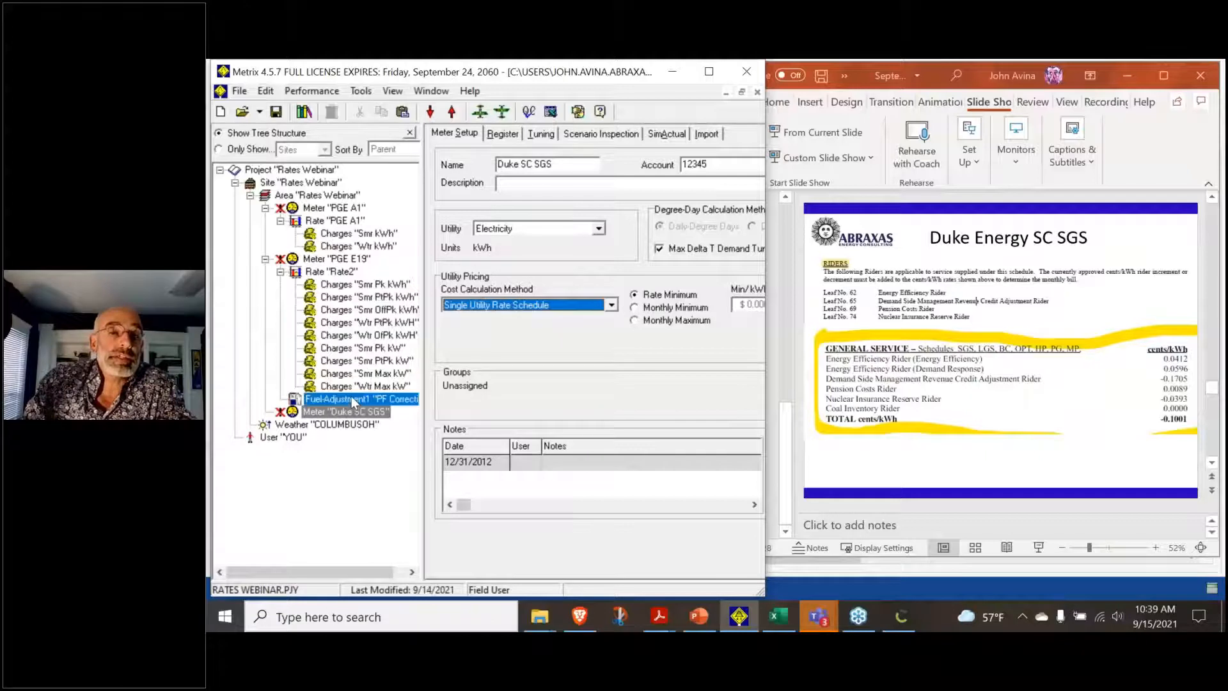
left_click(348, 412)
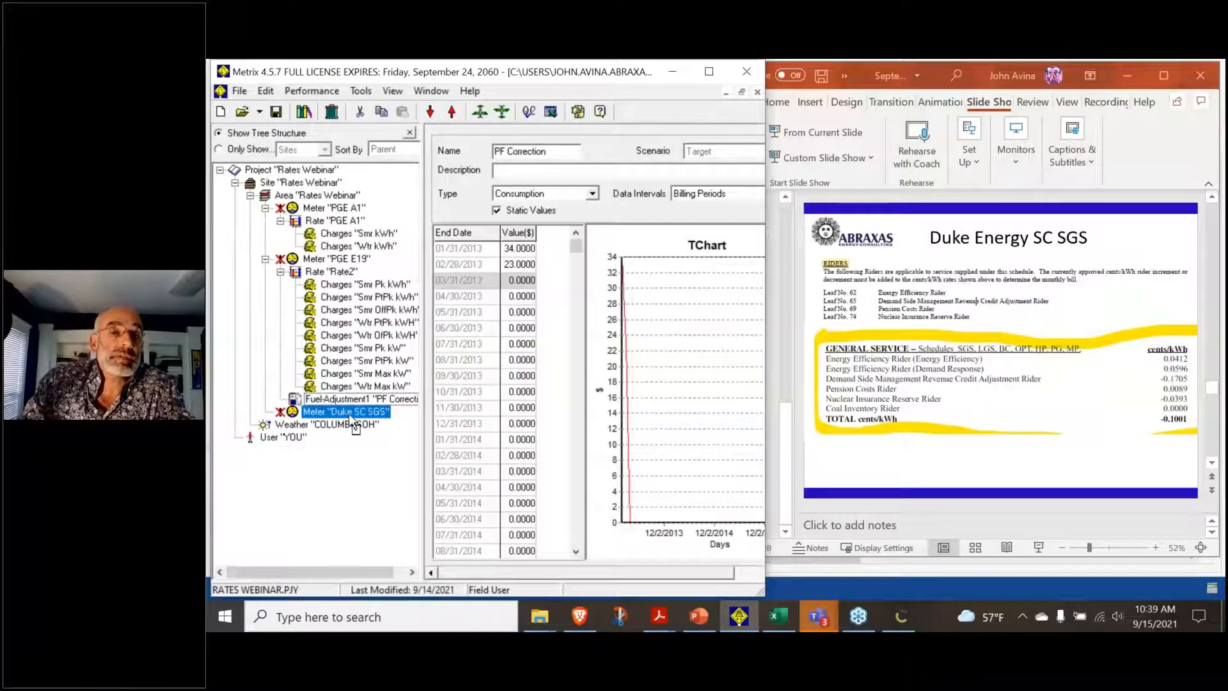
key("ctrl+v")
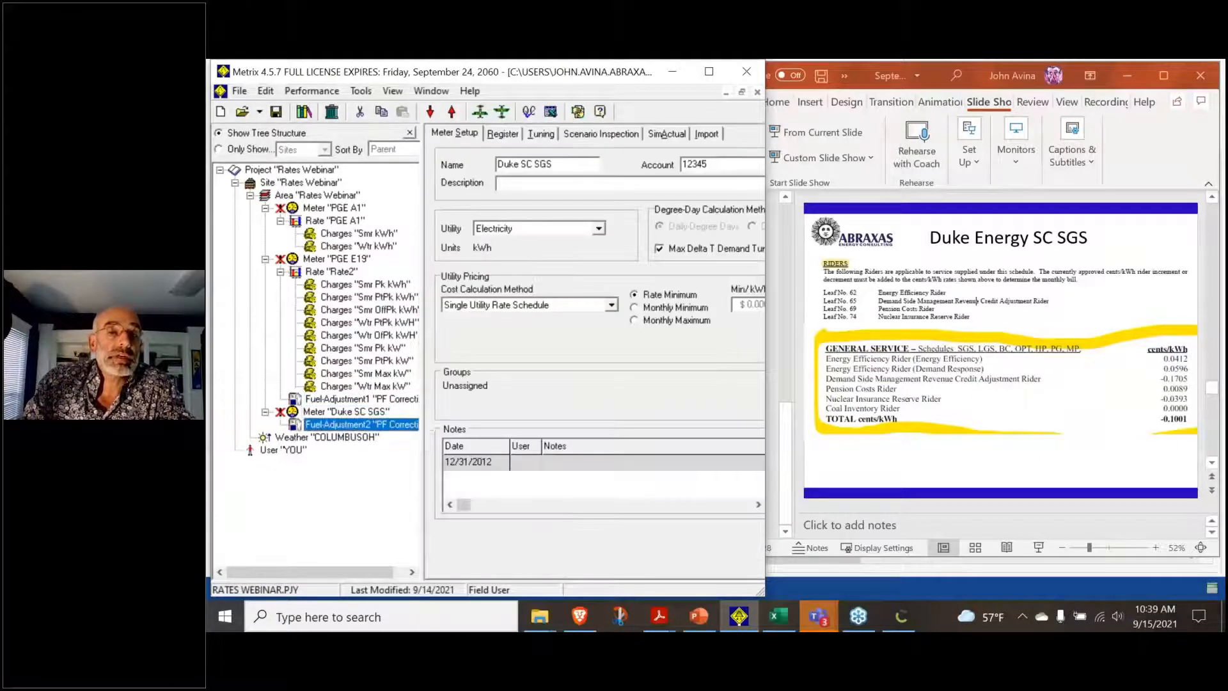
Rename the copied fuel adjustment to Riders and describe it as "This a combination of all riders"
double_click(512, 152)
type("Riders")
key("Tab")
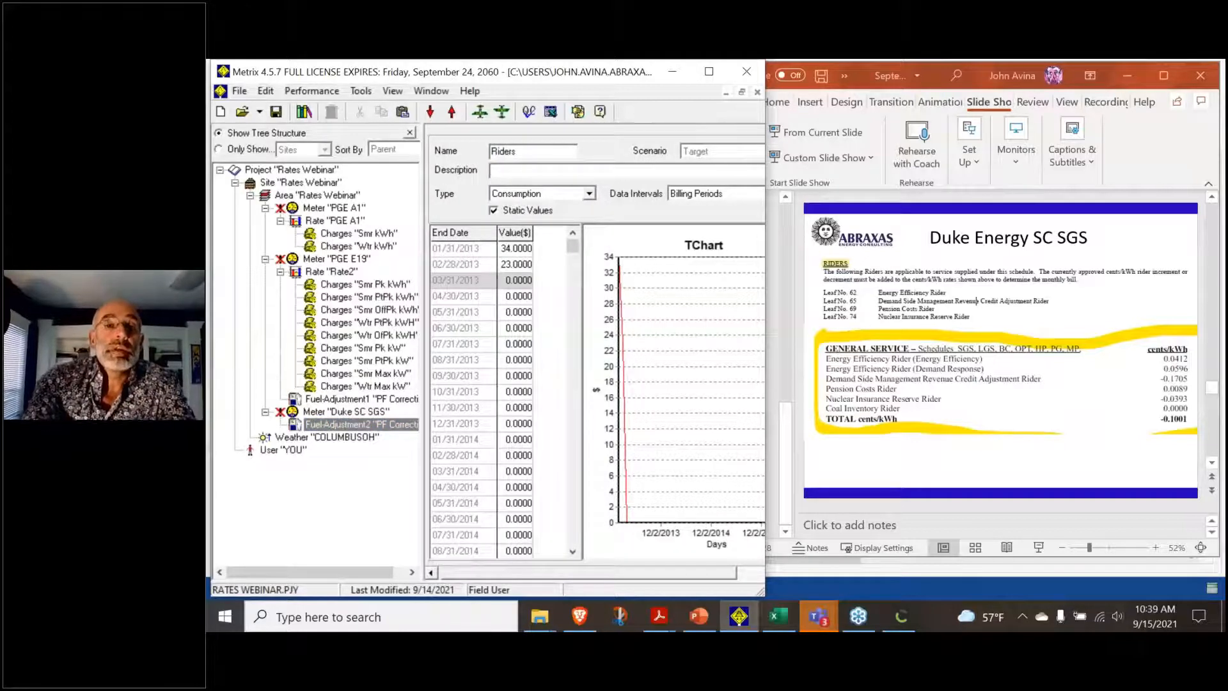
type("This a combinat")
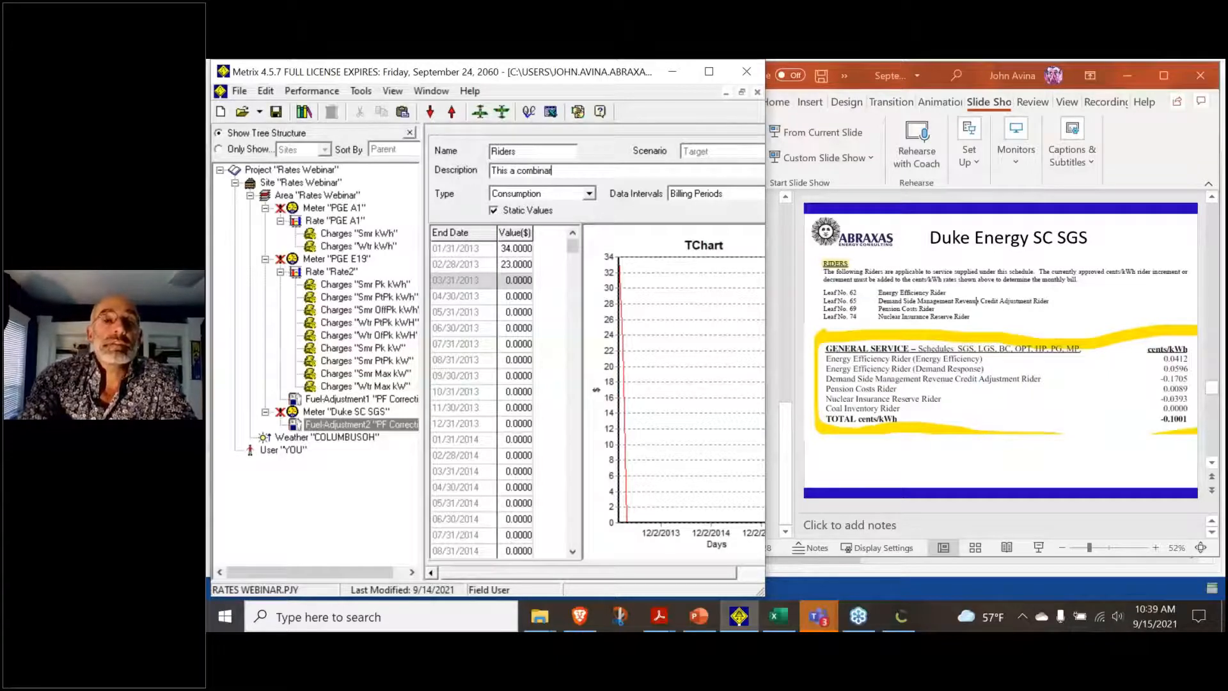
type("ion o")
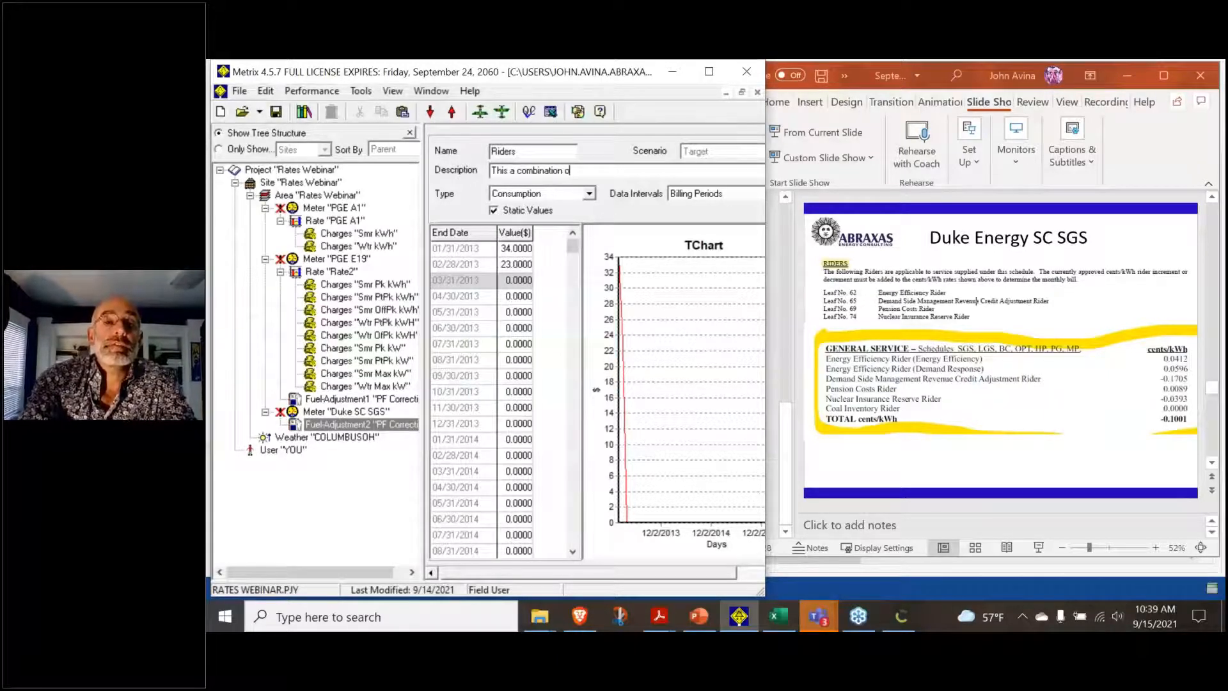
type("f all riders")
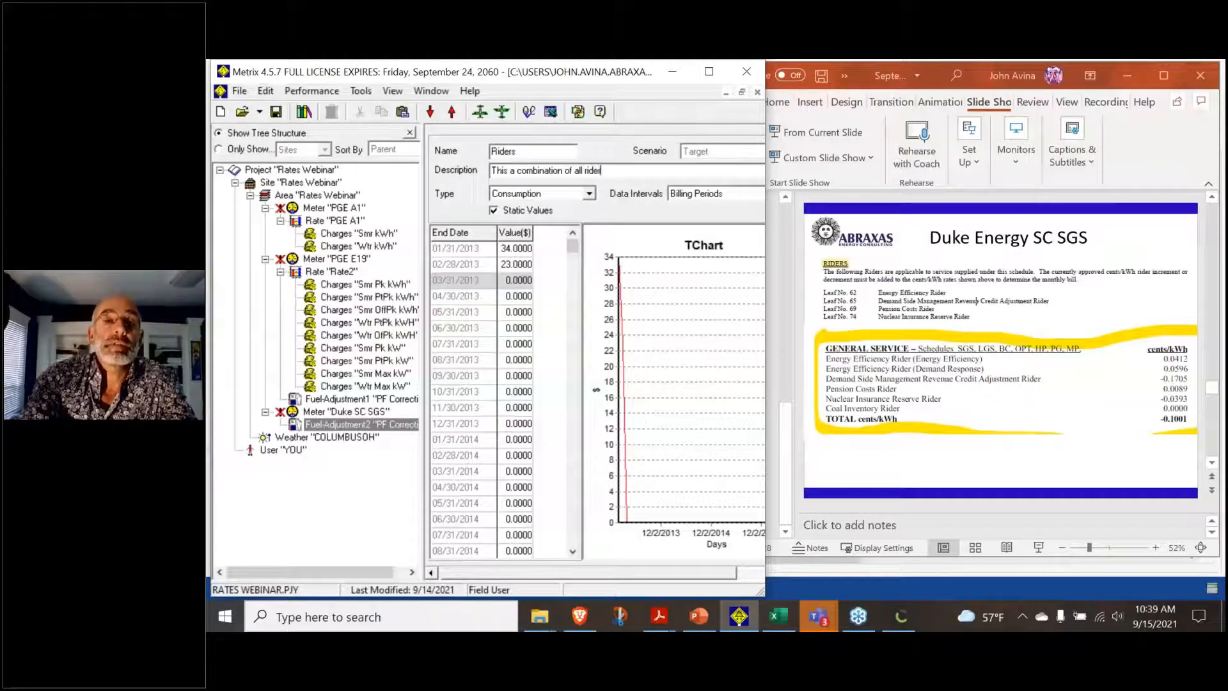
Set the Riders adjustment's data intervals to Monthly and turn off Static Values
left_click(710, 191)
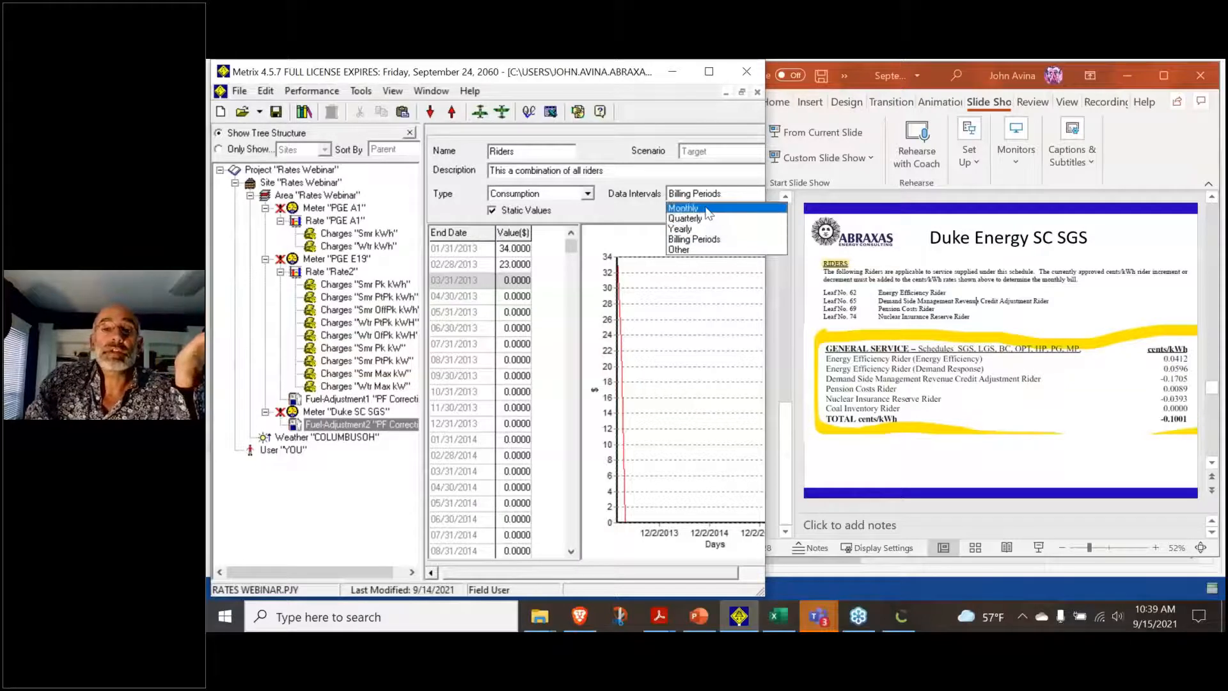
left_click(684, 208)
left_click(511, 256)
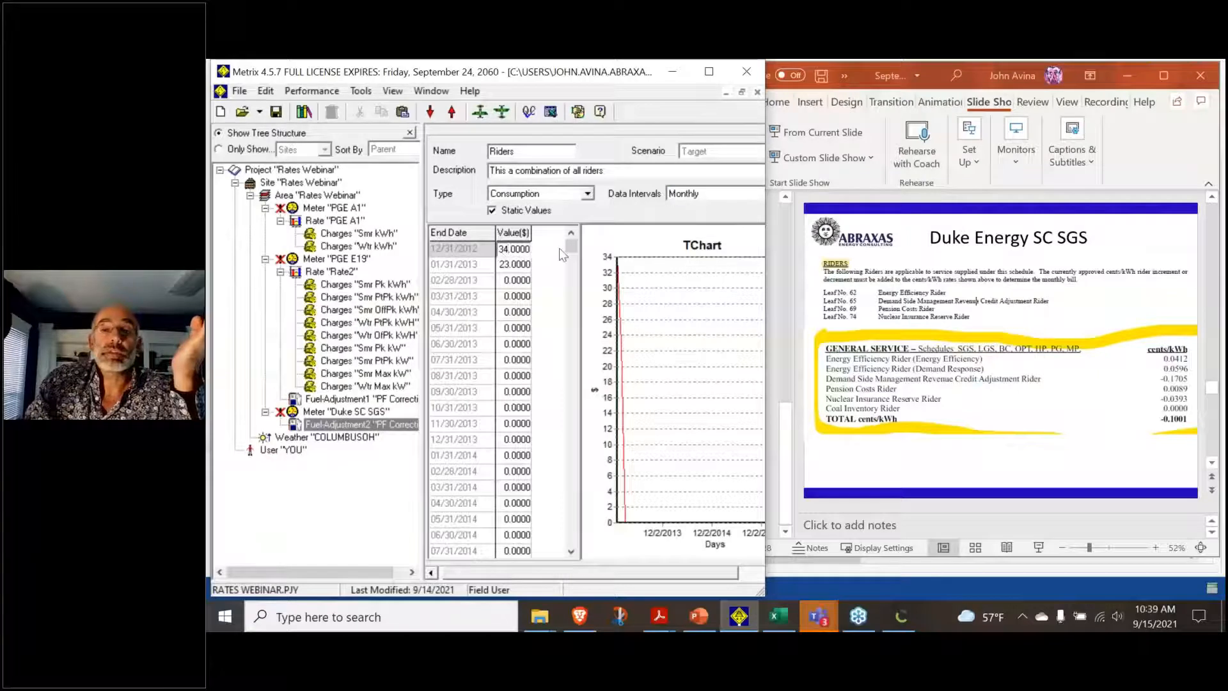
left_click(507, 211)
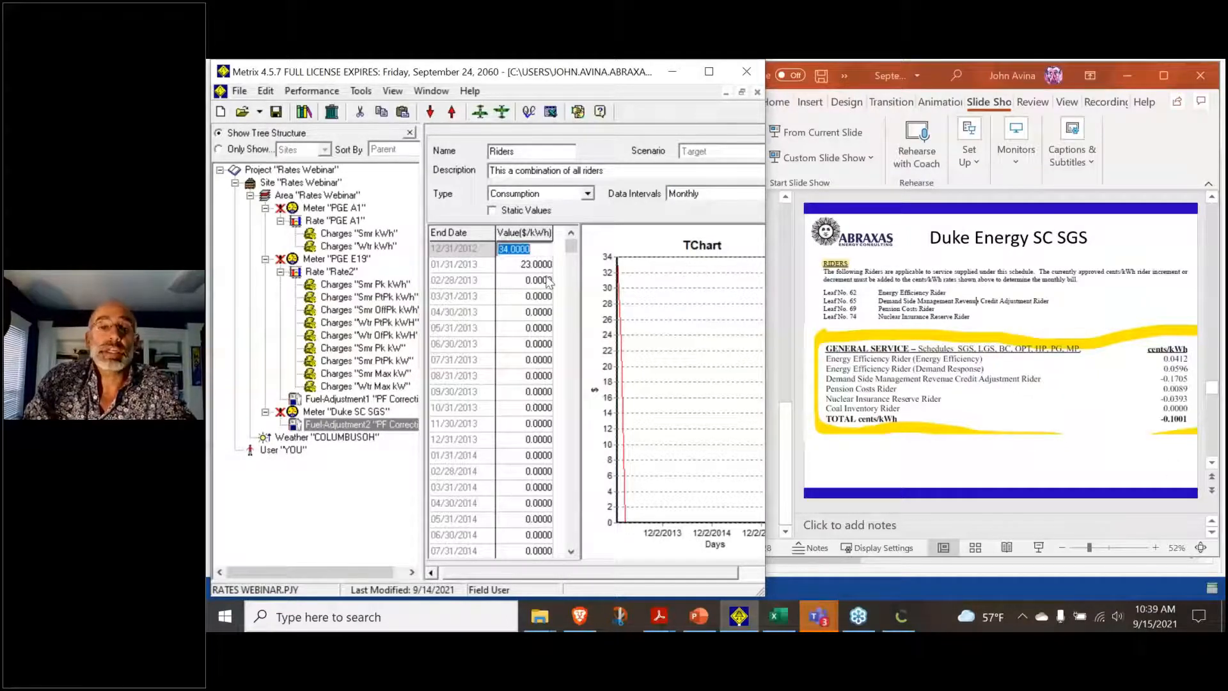
Set the Riders value for 12/31/2012 to -0.1001 $/kWh
type("-0")
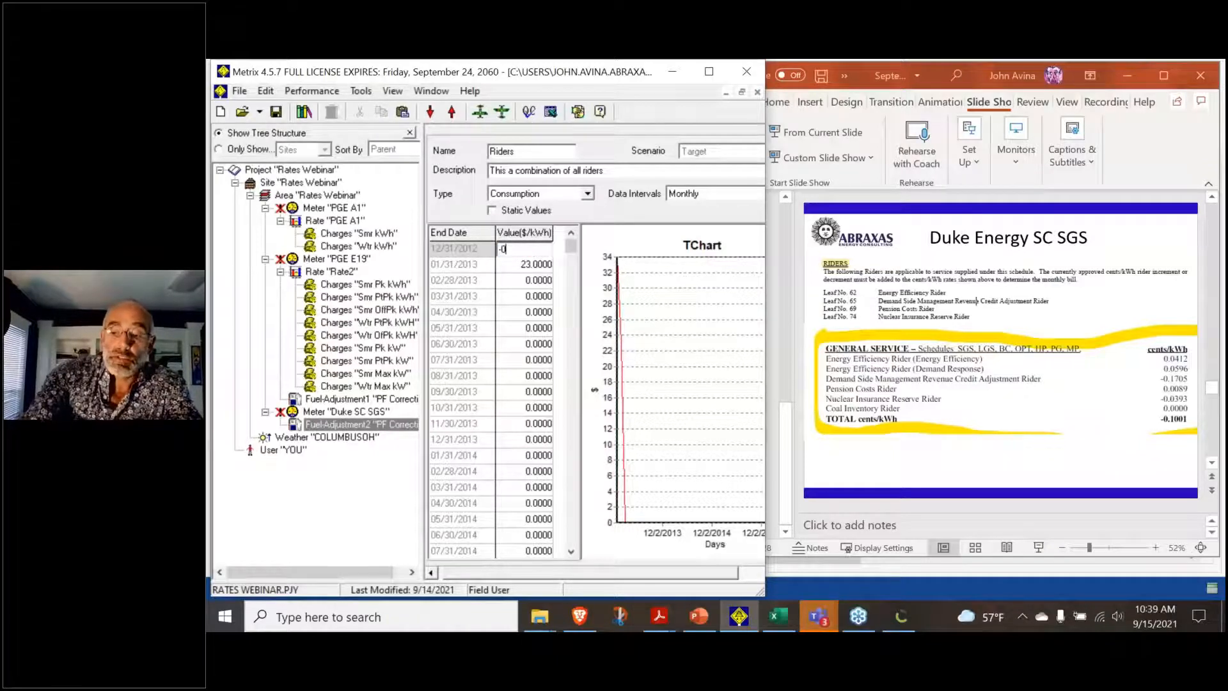
type(".1001")
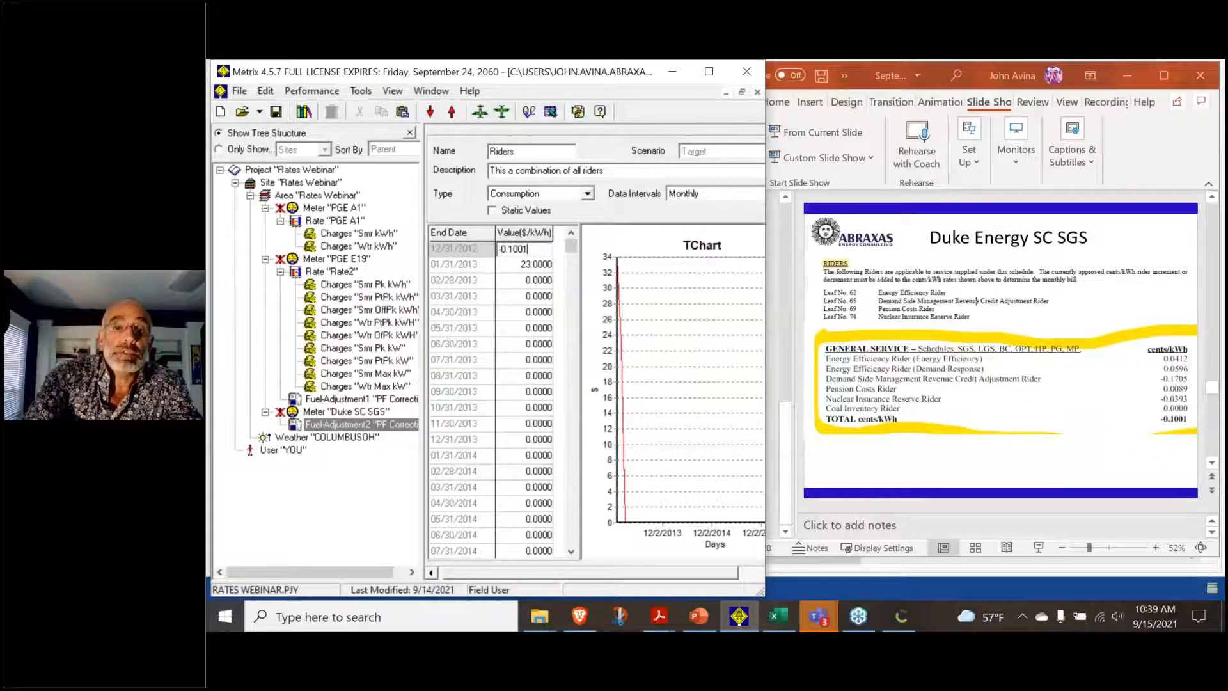
left_click(544, 283)
Copy the 12/31/2012 Riders value into each month from 01/31/2013 through 04/30/2013
left_click(540, 250)
key("ctrl+c")
left_click(535, 267)
key("ctrl+v")
left_click(536, 282)
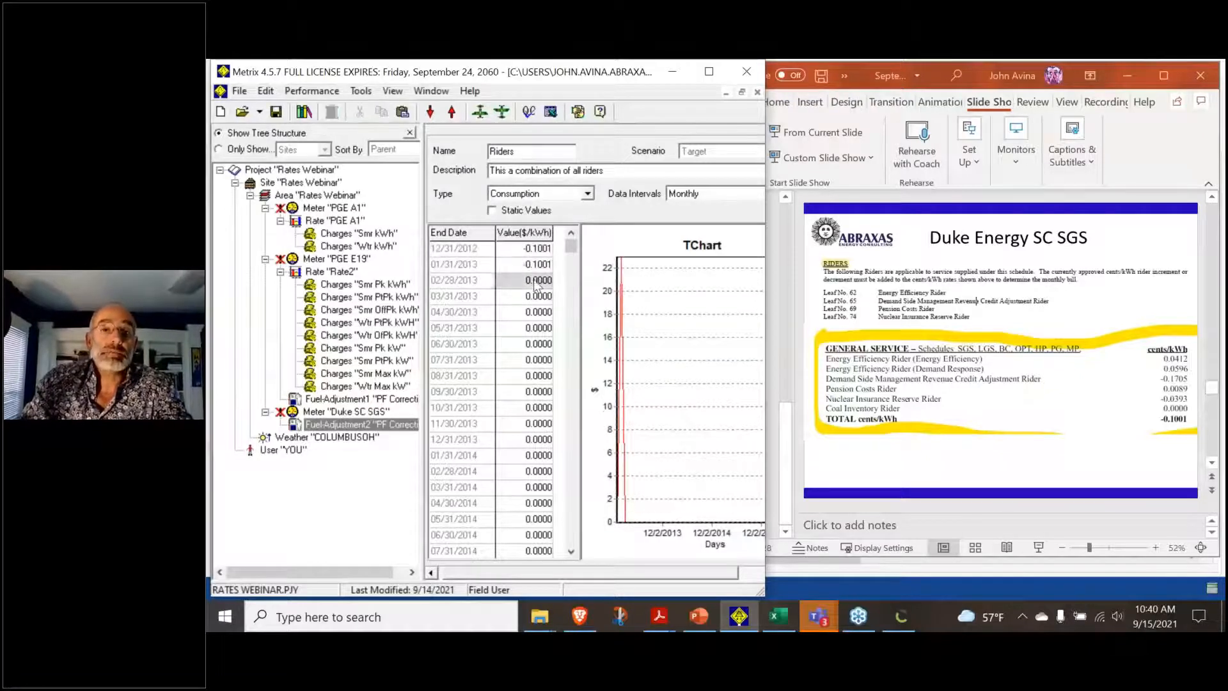
key("ctrl+v")
left_click(536, 299)
key("ctrl+v")
left_click(536, 316)
key("ctrl+v")
Copy the Riders values from 12/31/2012 through 04/30/2013 into each month from 05/31/2013 through 07/31/2014
left_click_drag(536, 249, 544, 318)
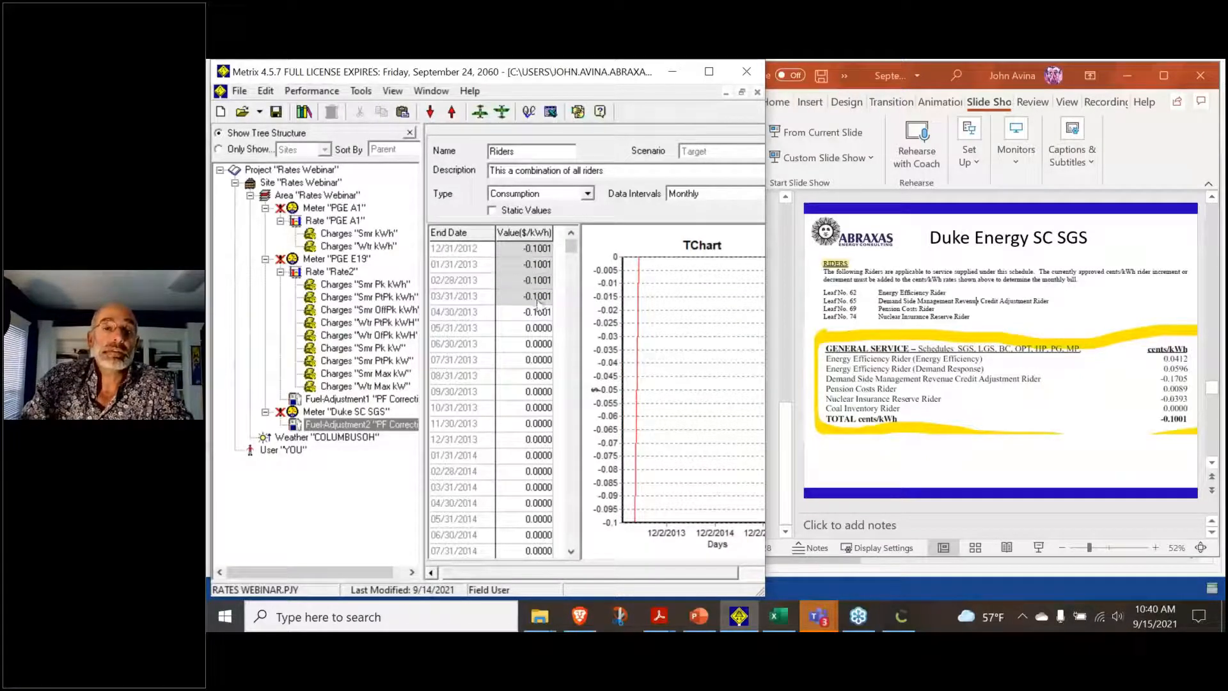
key("ctrl+c")
left_click(538, 328)
key("ctrl+v")
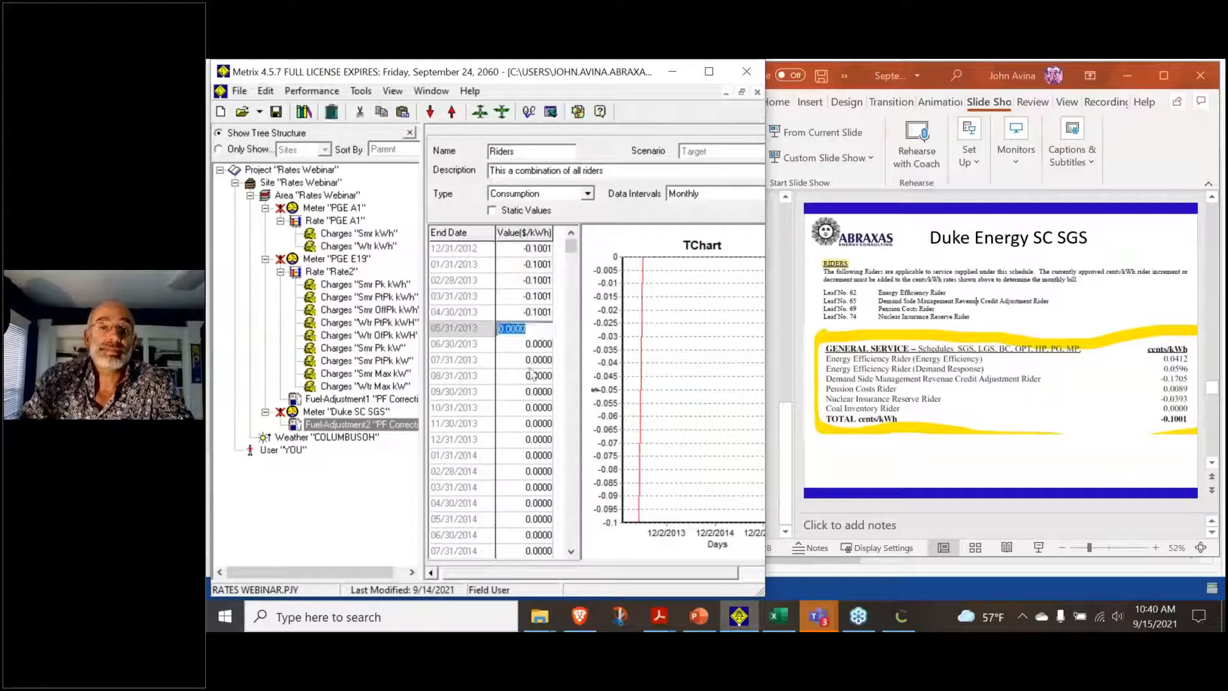
left_click(538, 408)
key("ctrl+v")
left_click(535, 487)
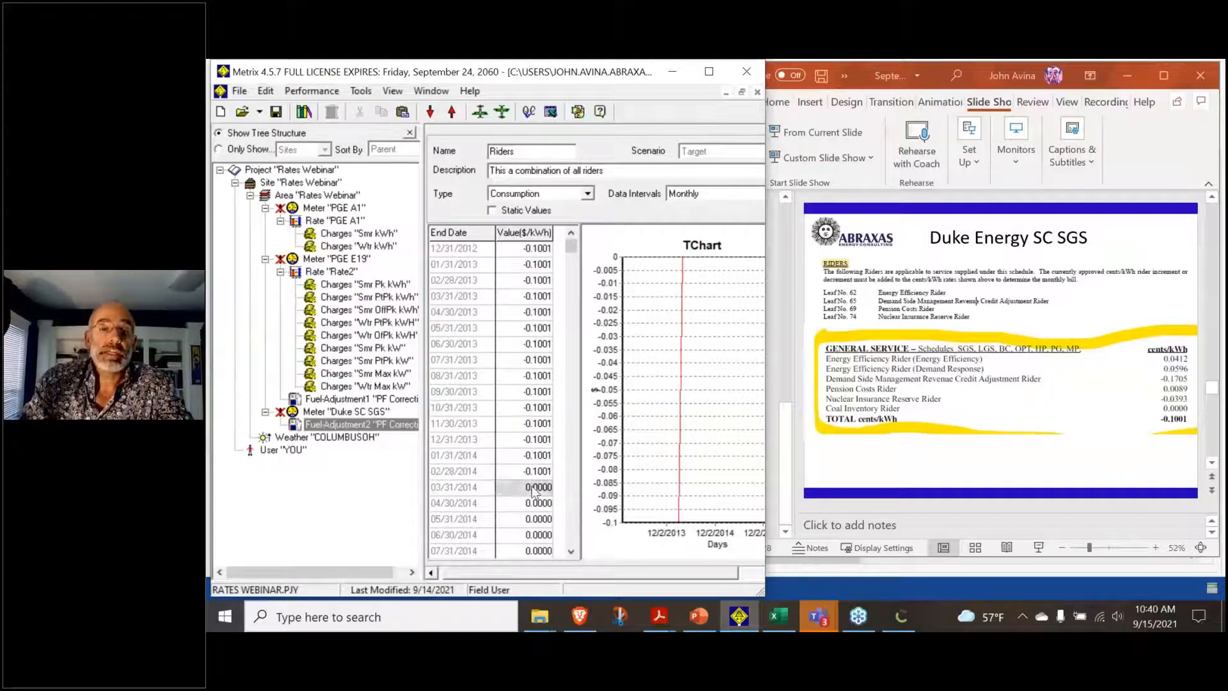
key("ctrl+v")
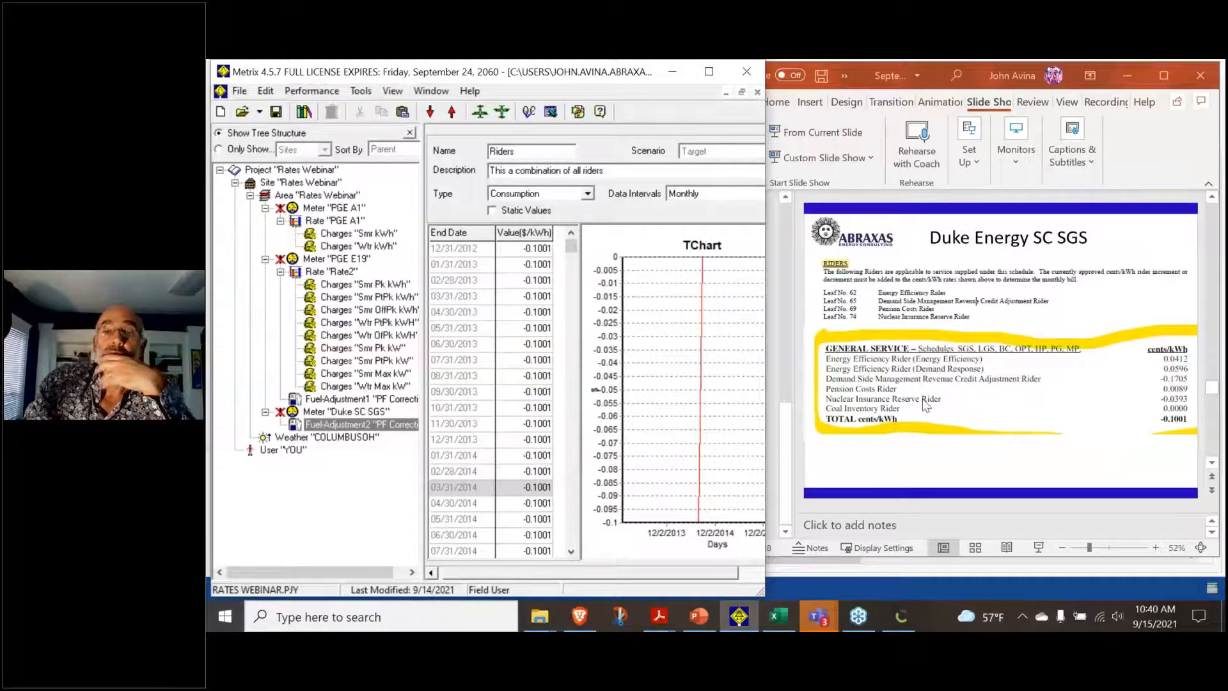
Bring up the Duke Energy SC SGS slide listing the facilities, demand and energy charges, and add a new rate under the Duke SC SGS meter
scroll(925, 409, "down", 1)
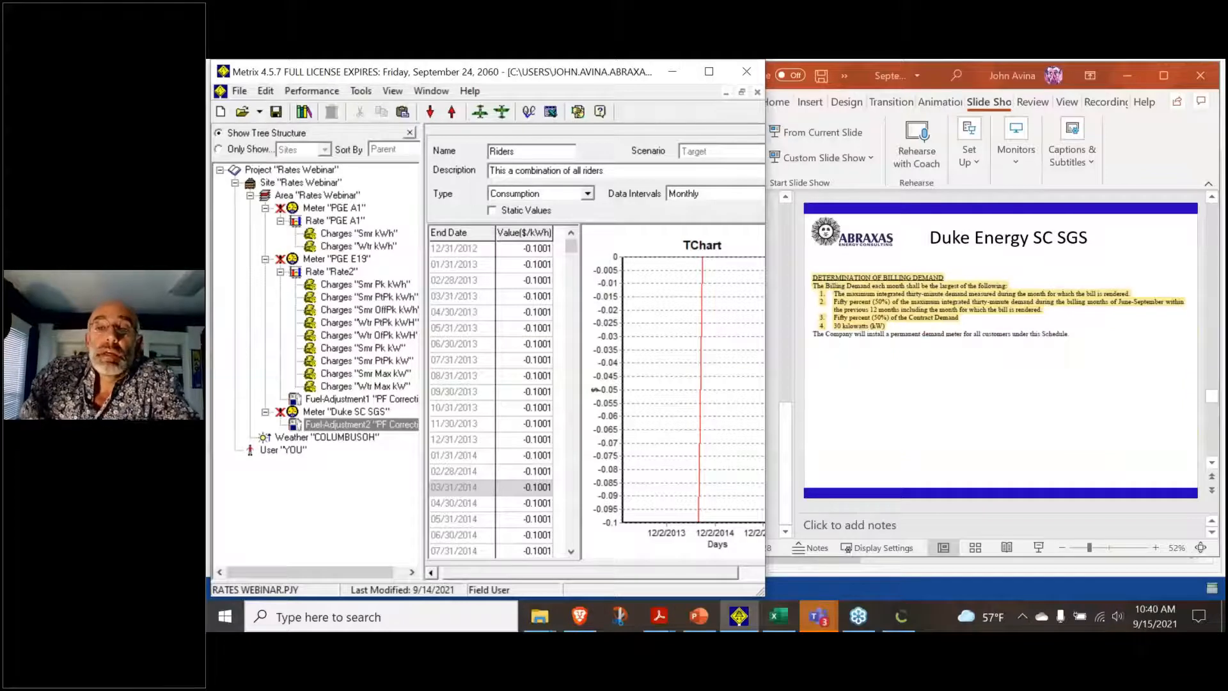
scroll(1031, 340, "down", 1)
scroll(1032, 339, "up", 1)
scroll(1001, 348, "down", 1)
scroll(1000, 349, "down", 1)
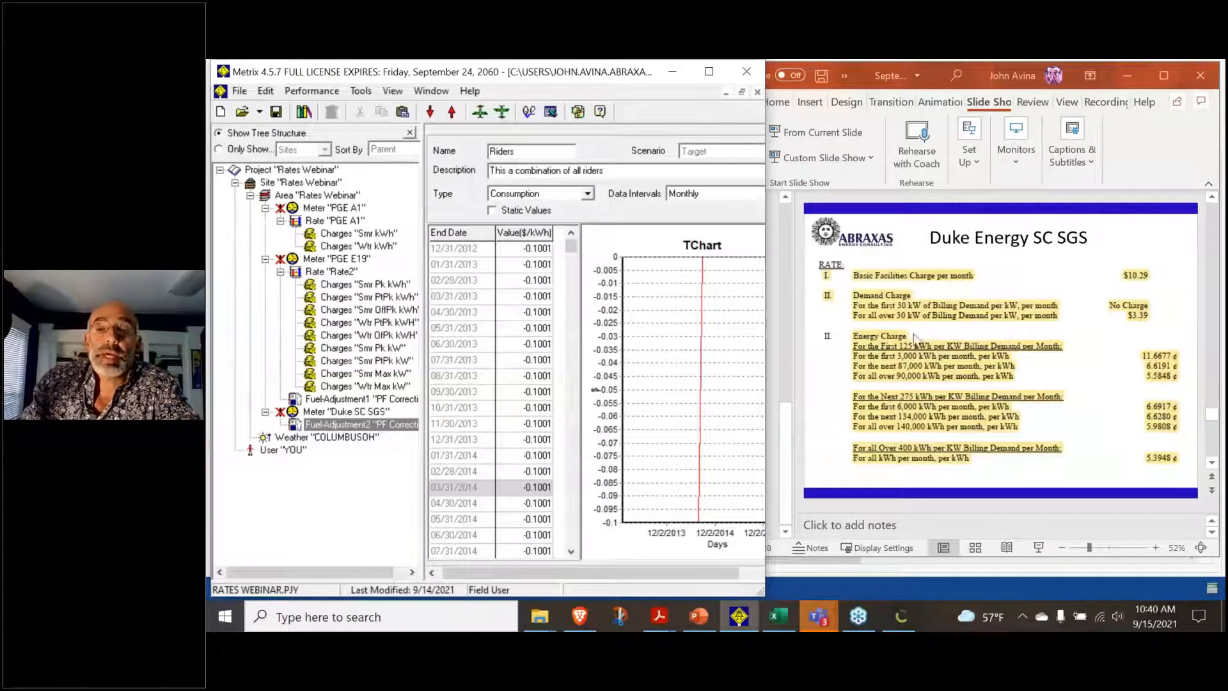
left_click(330, 413)
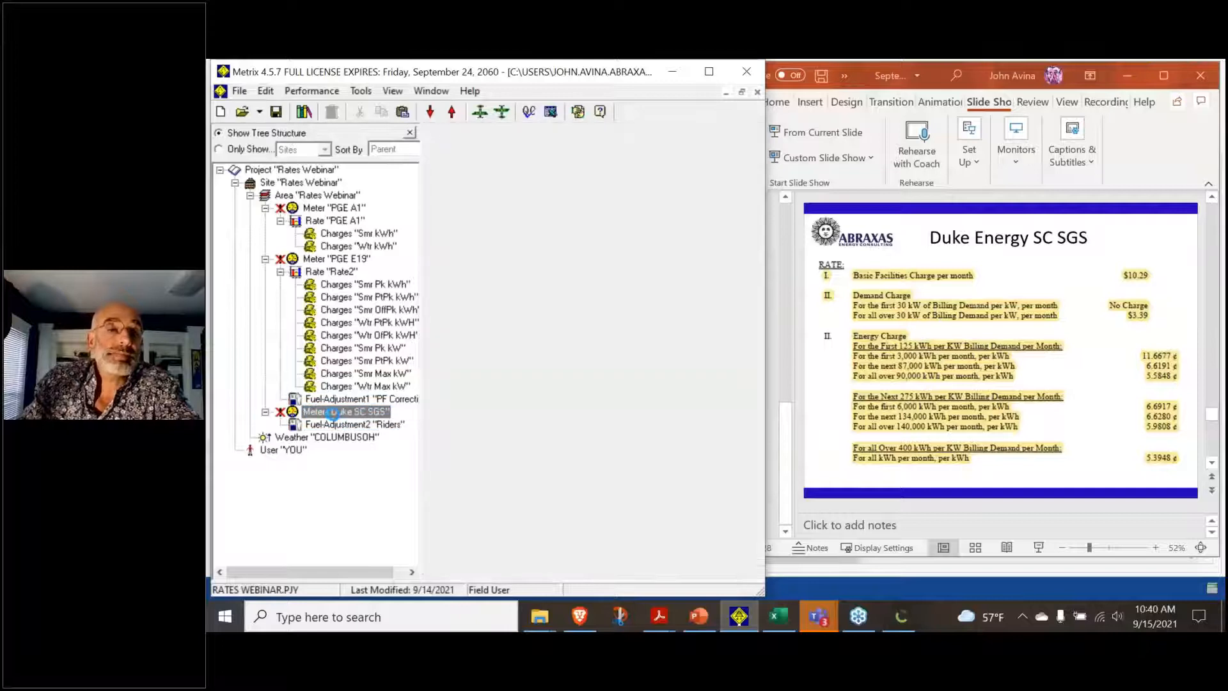
right_click(332, 413)
mouse_move(389, 422)
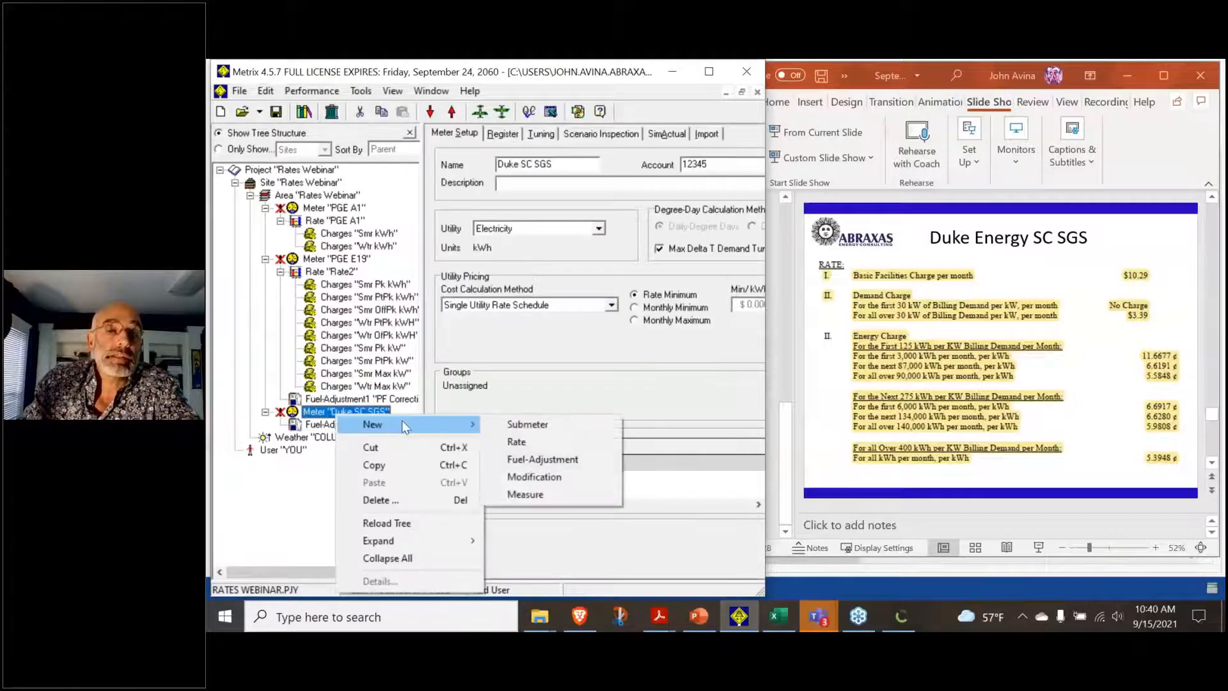
left_click(531, 447)
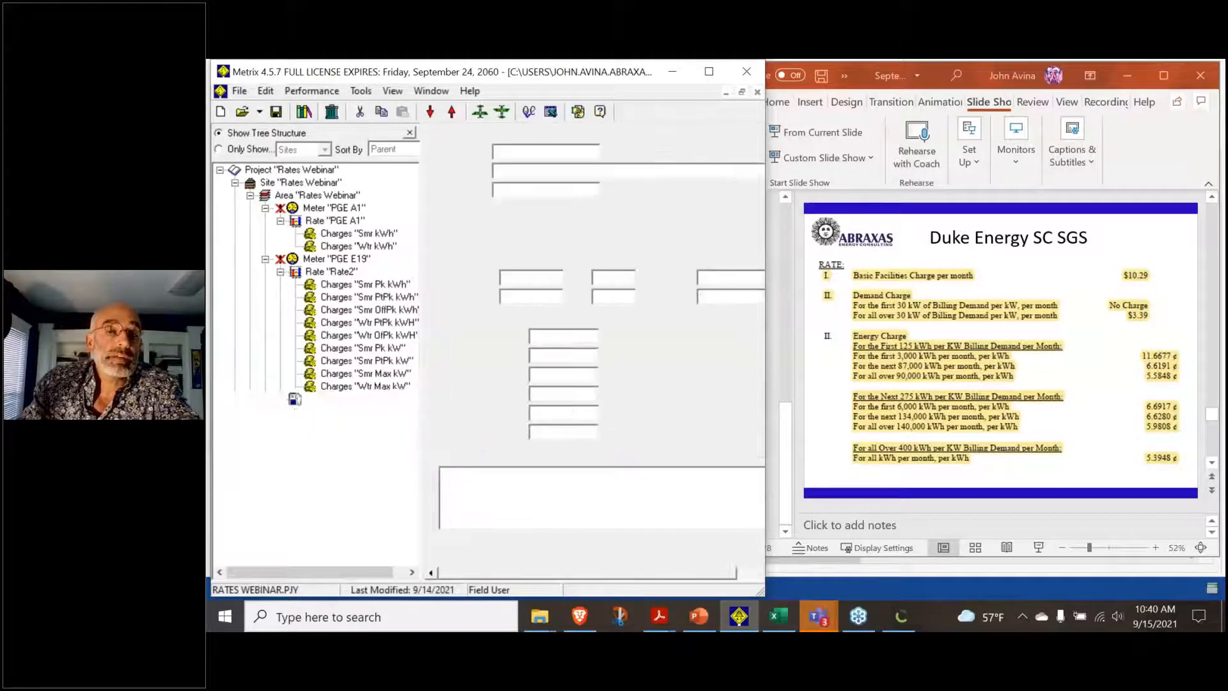
Name the new rate Duke SC SGS
double_click(536, 154)
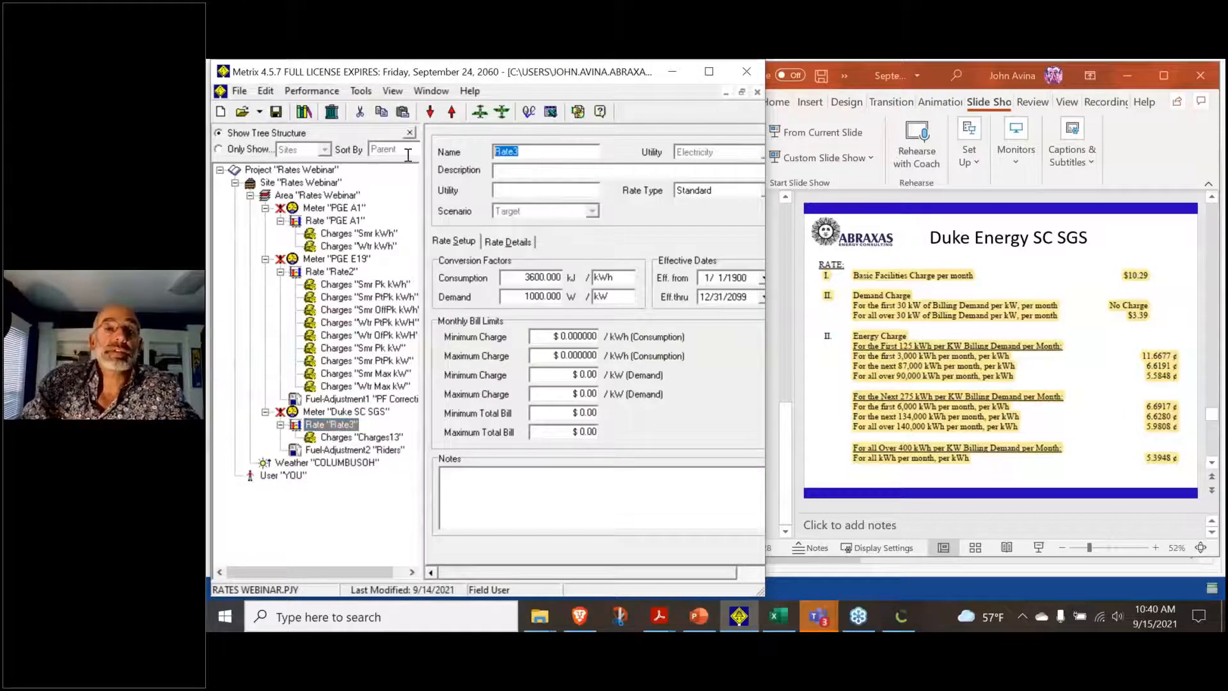
type("Duke SC D")
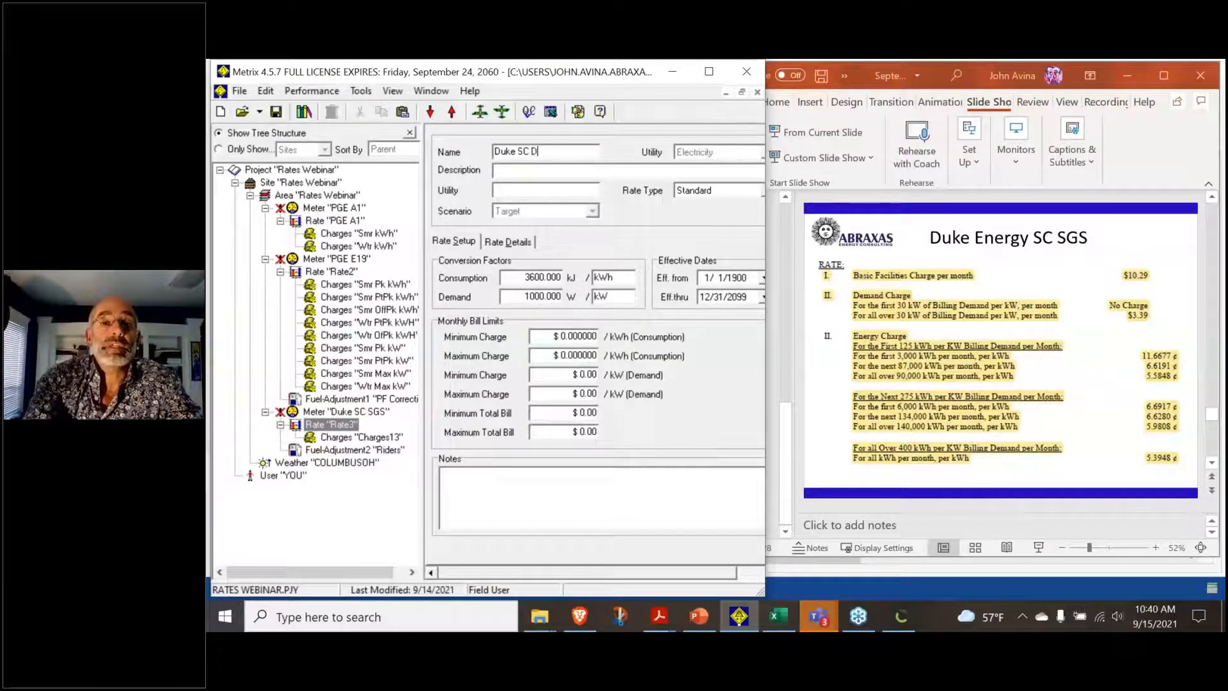
key("BackSpace")
type("SGS")
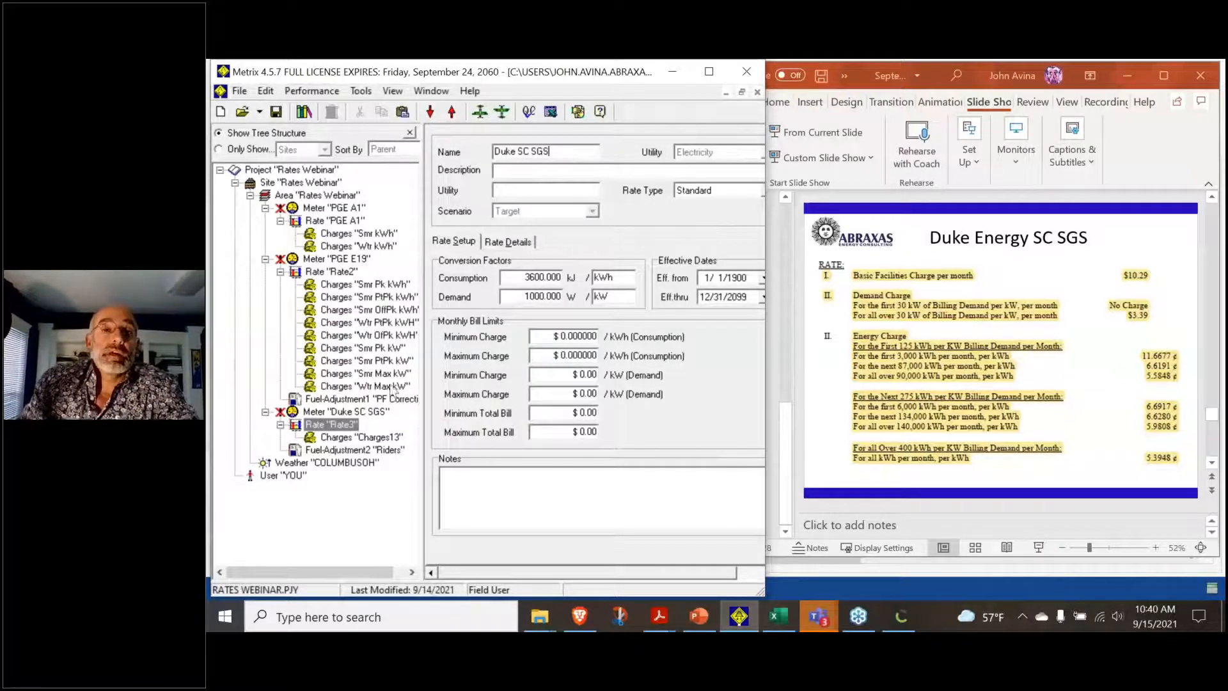
Rename the Duke SC SGS rate's charge to kWh and set its monthly service charge to $10.29
left_click(379, 440)
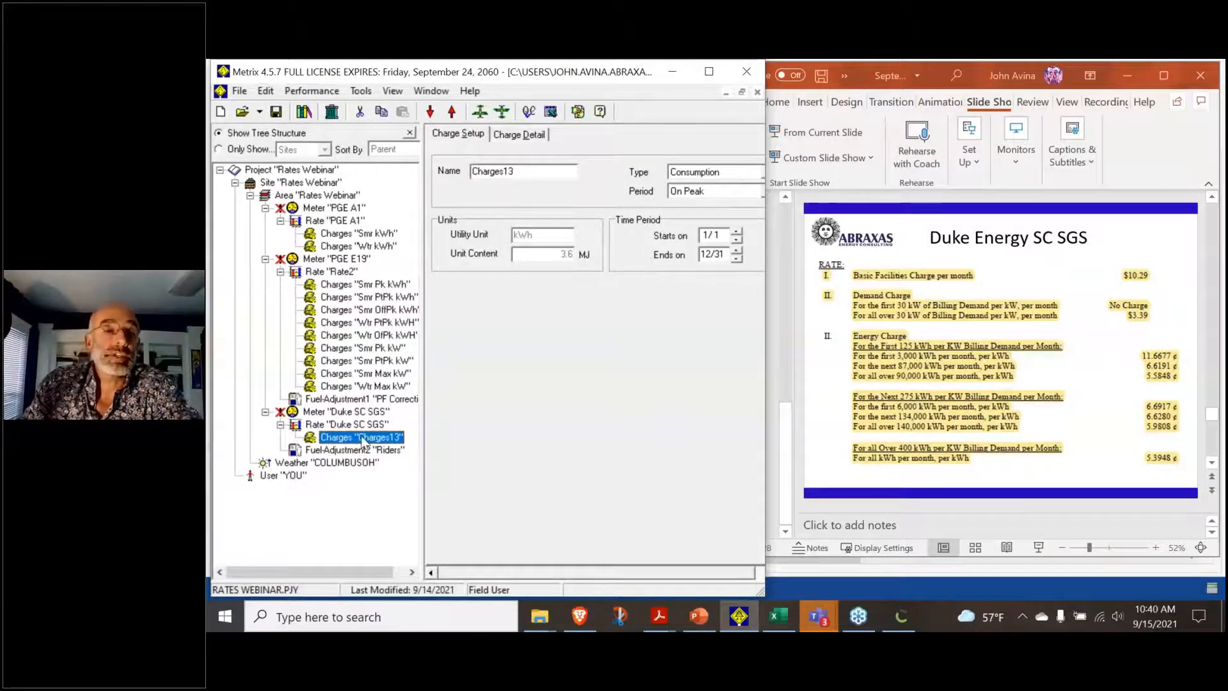
left_click_drag(534, 170, 434, 177)
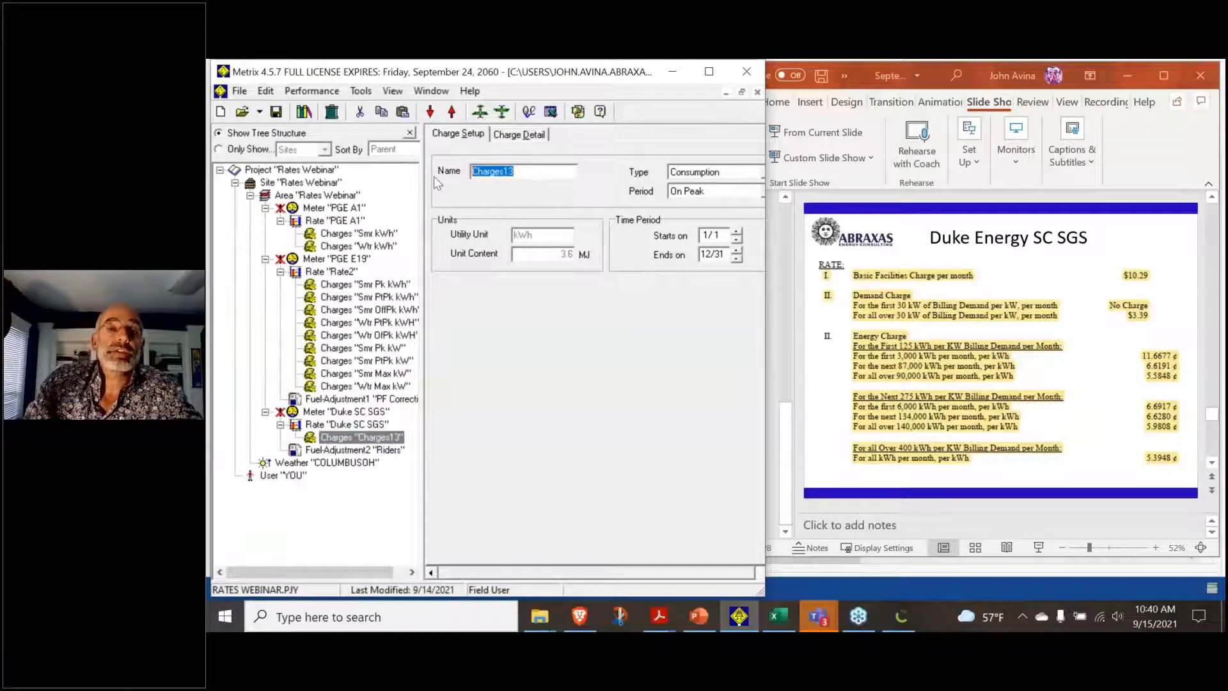
type("kWH")
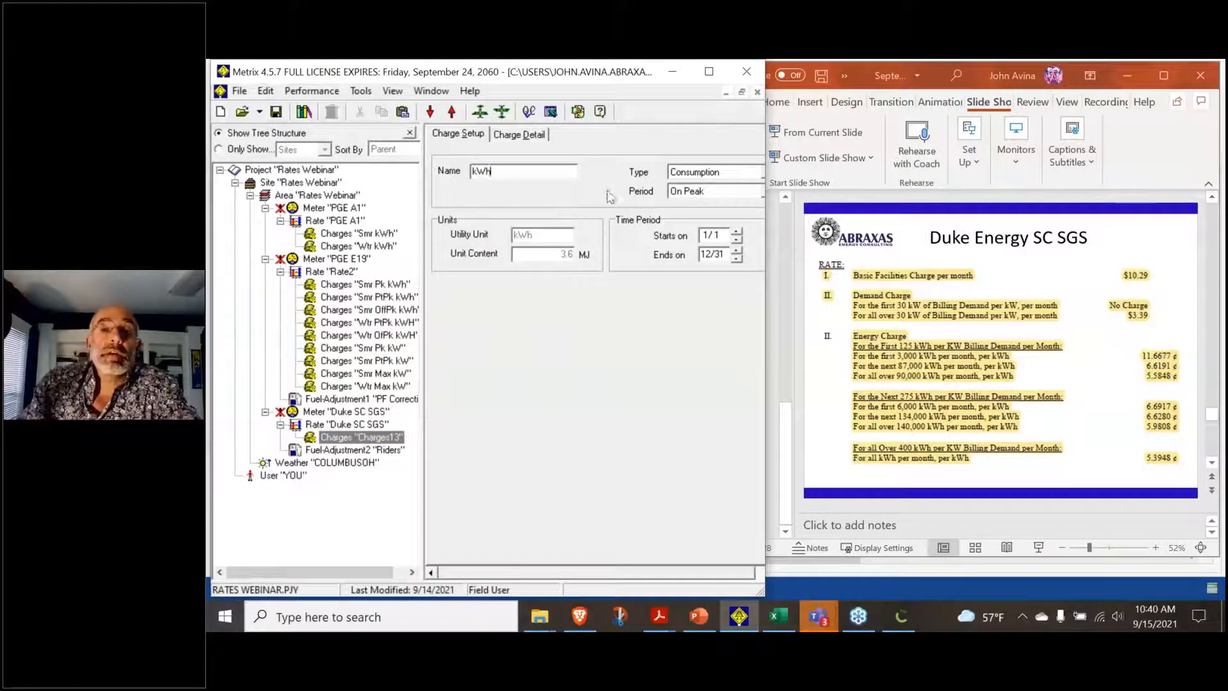
left_click(534, 134)
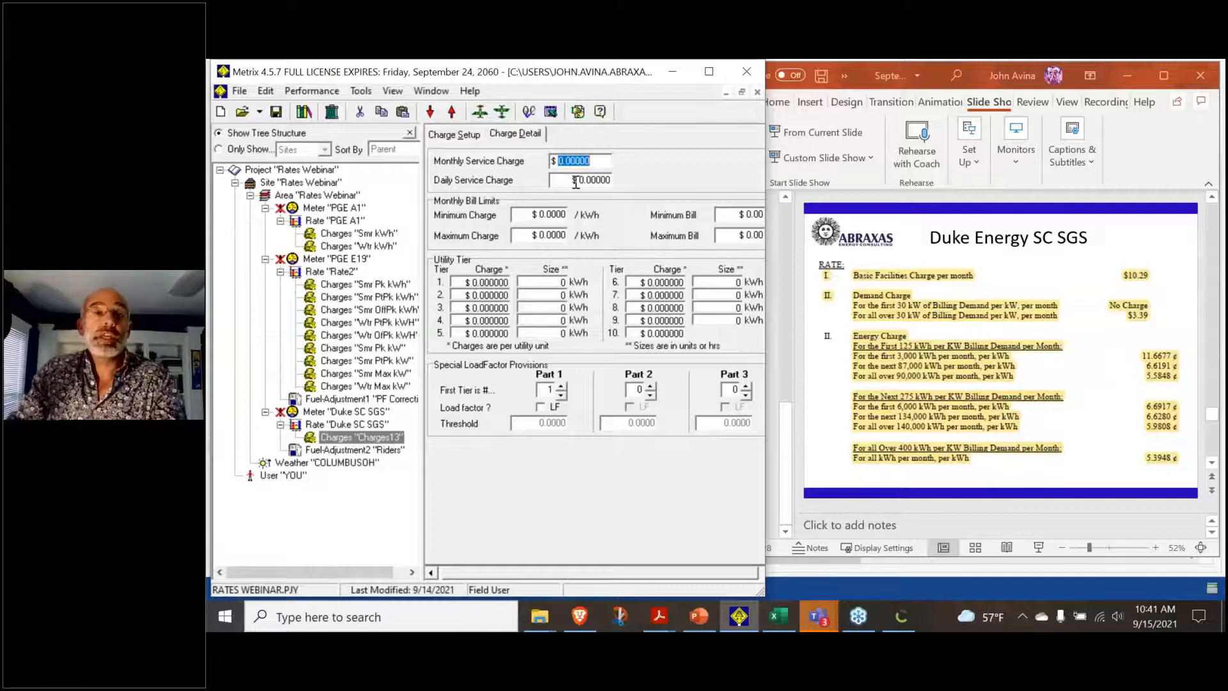
type("10.2")
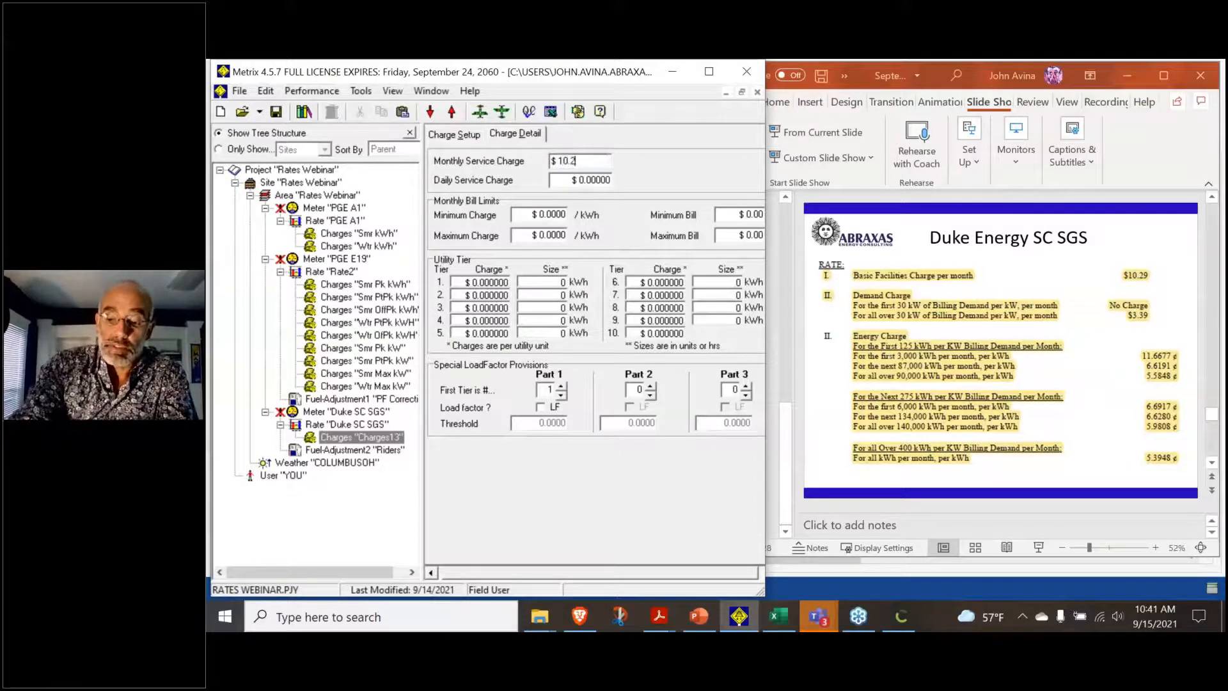
type("9")
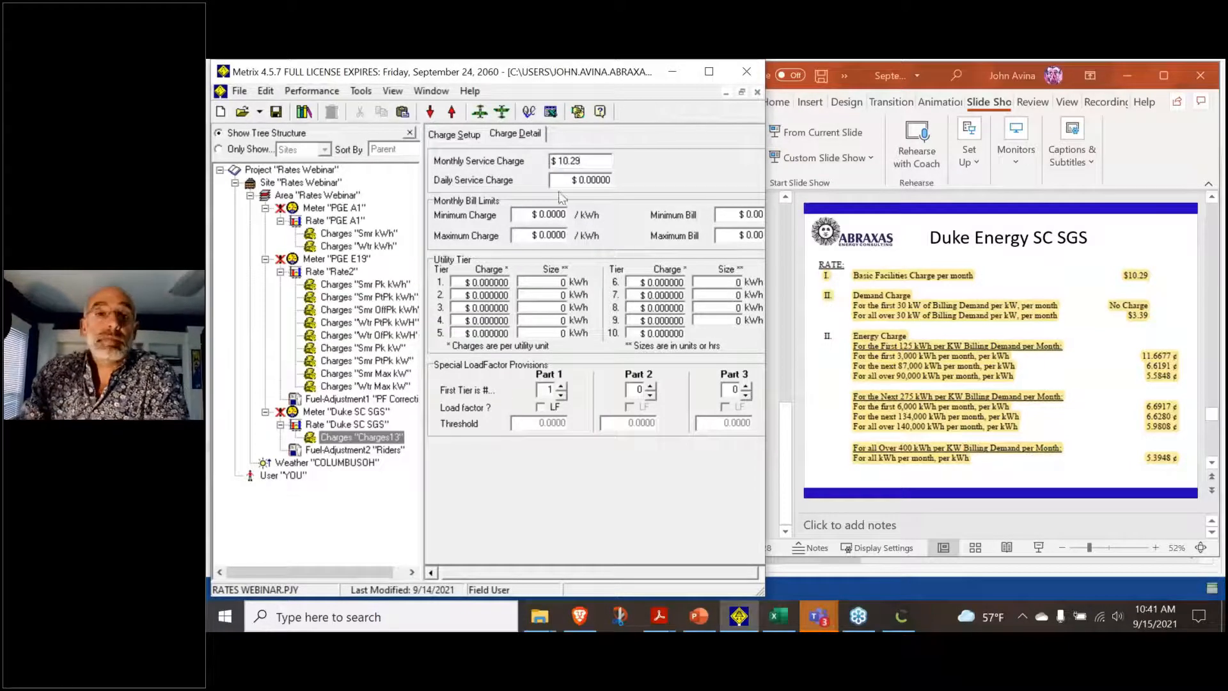
left_click(571, 180)
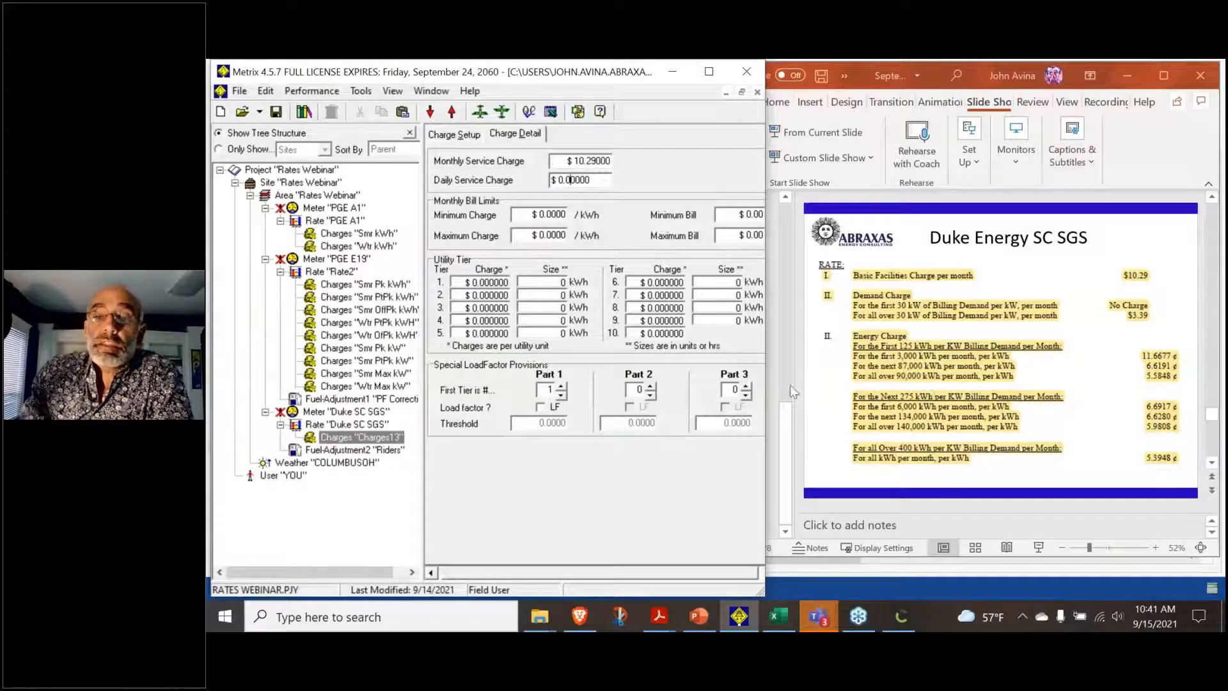
Enter the kWh charge's tier prices: tier 1 at $0.116677, tier 2 at $0.066191 and tier 3 at $0.055848
left_click(509, 283)
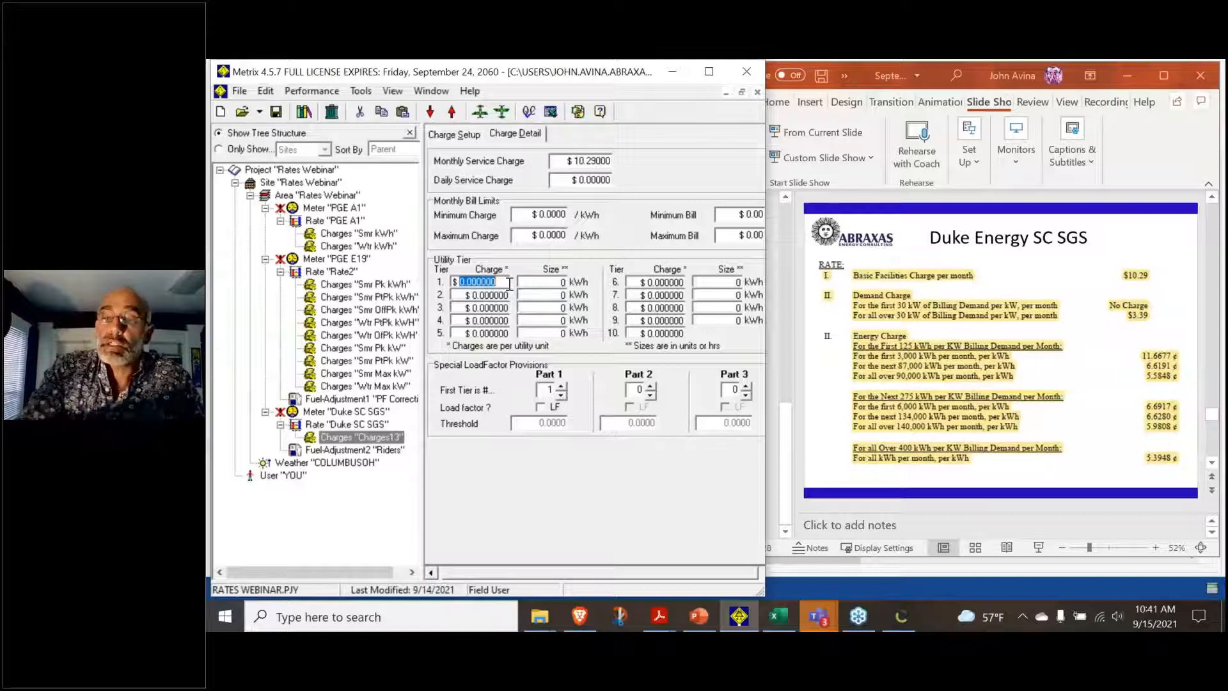
type("0.116677")
key("Tab")
key("Tab")
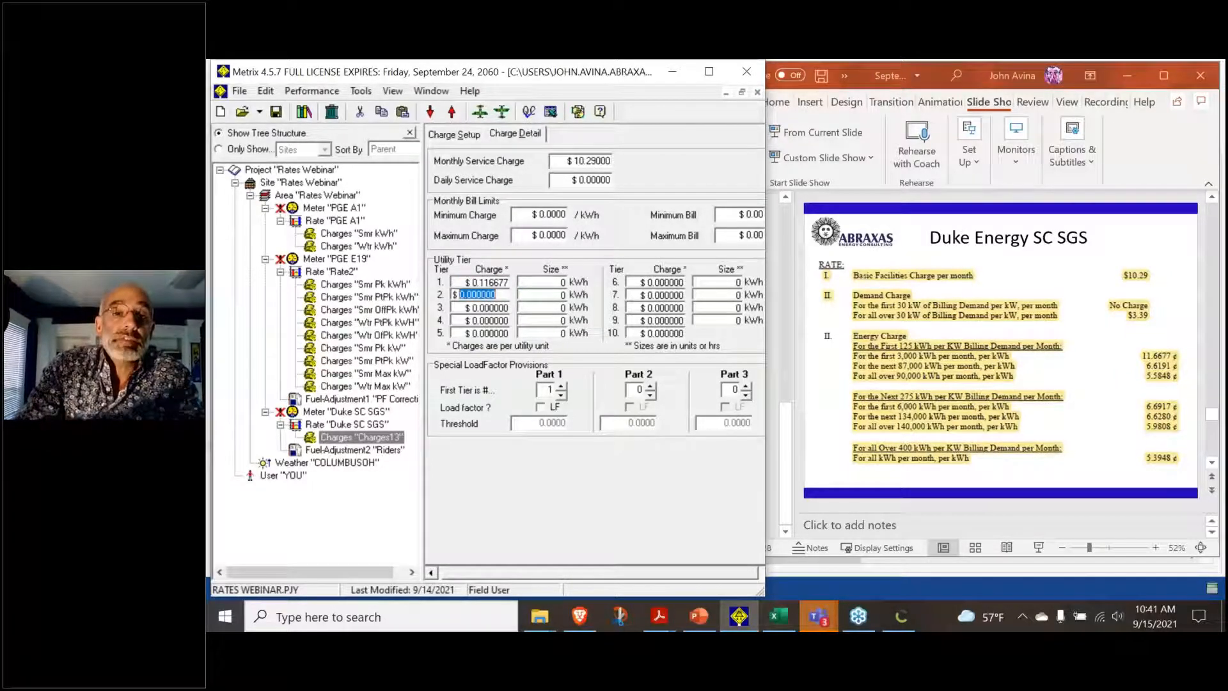
type("0.066191")
key("Tab")
key("Tab")
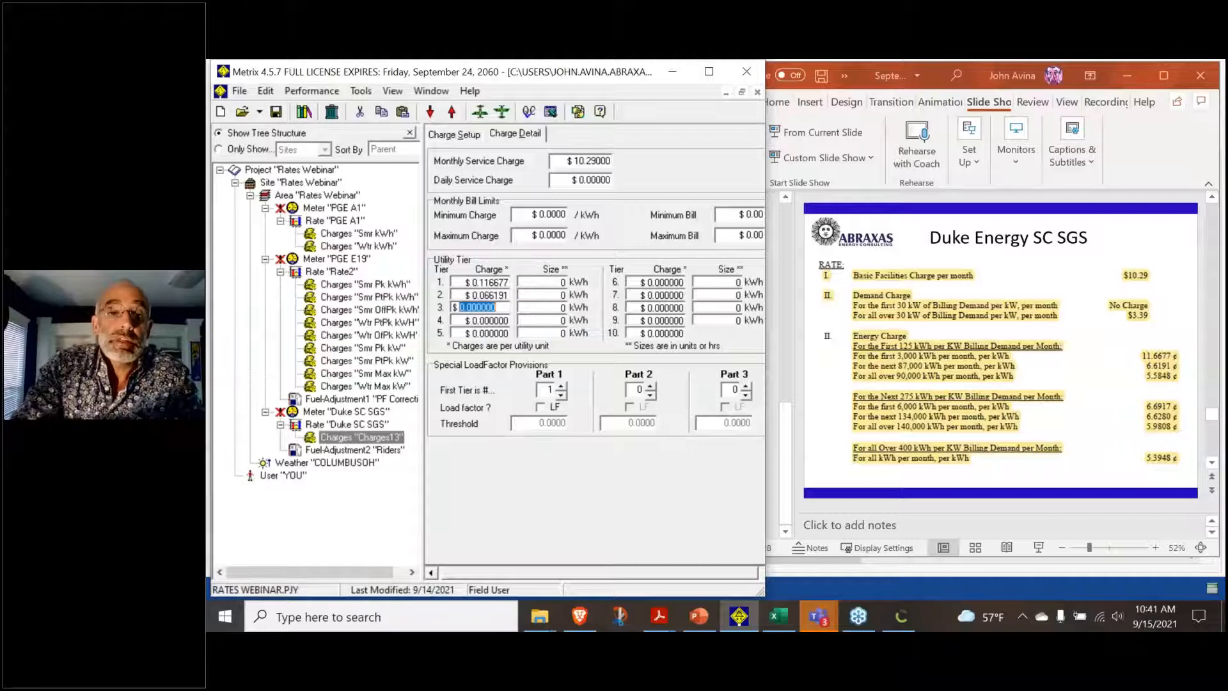
type("0.")
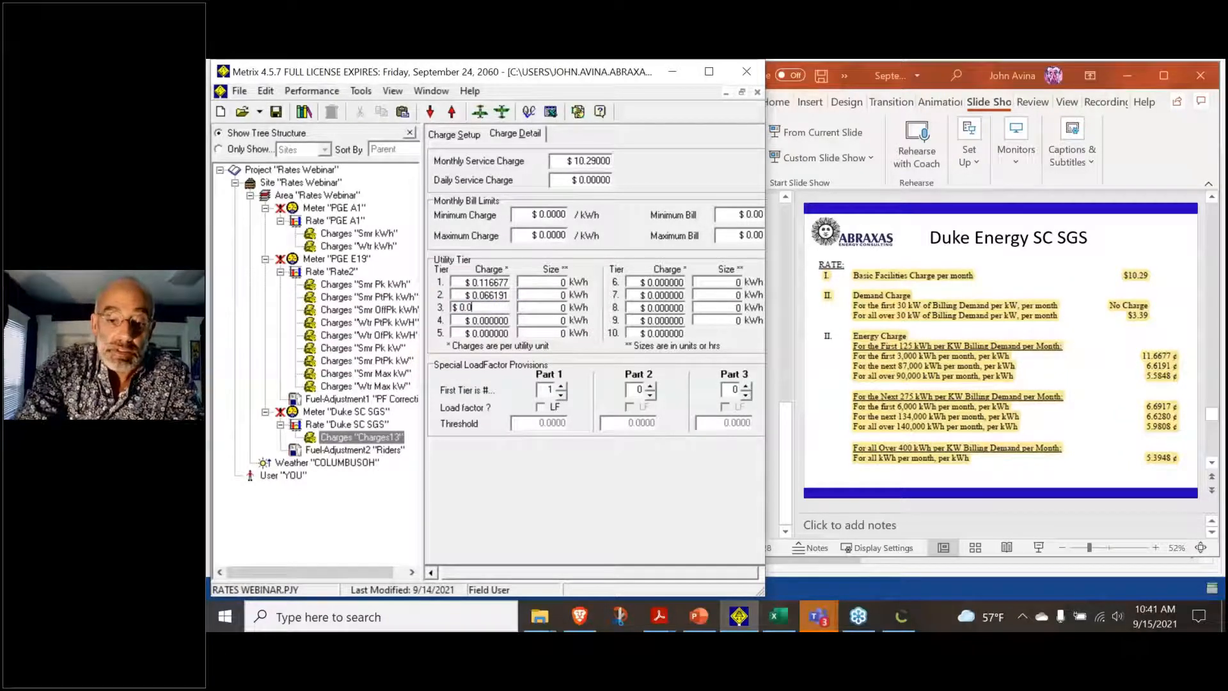
type("055848")
key("Tab")
key("Tab")
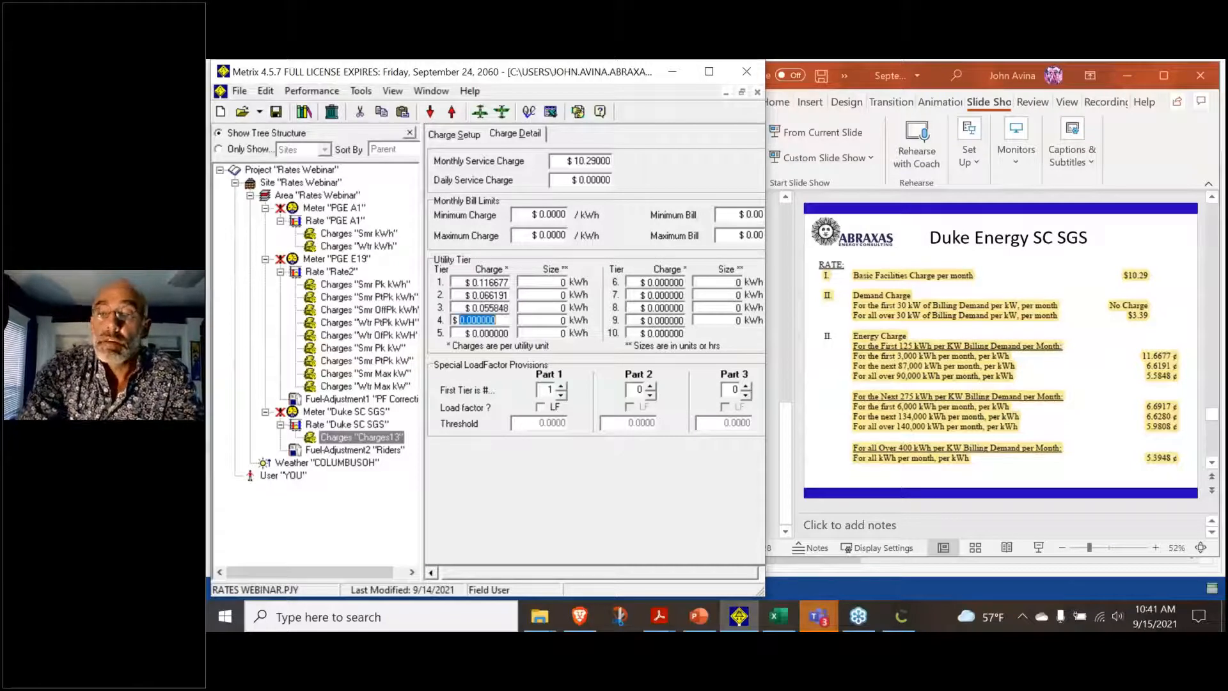
Set the kWh charge's tier 4 price to $0.669170 and tier 5 price to $0.6628
type("0.")
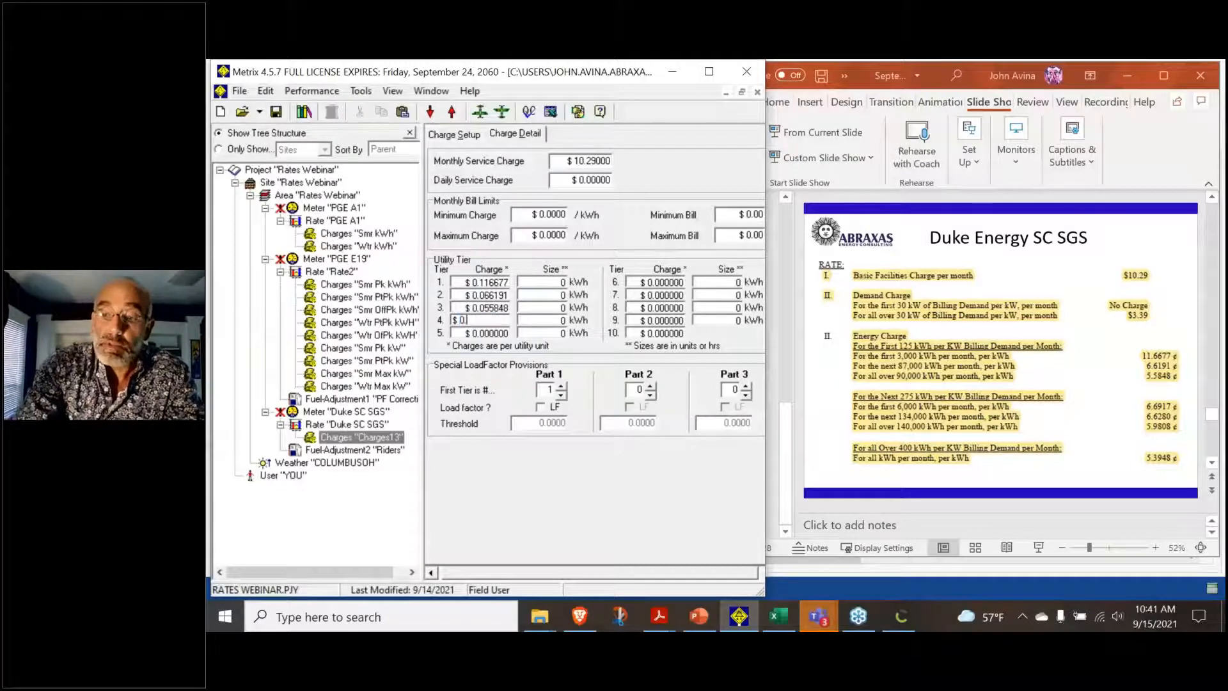
type("669170")
key("Tab")
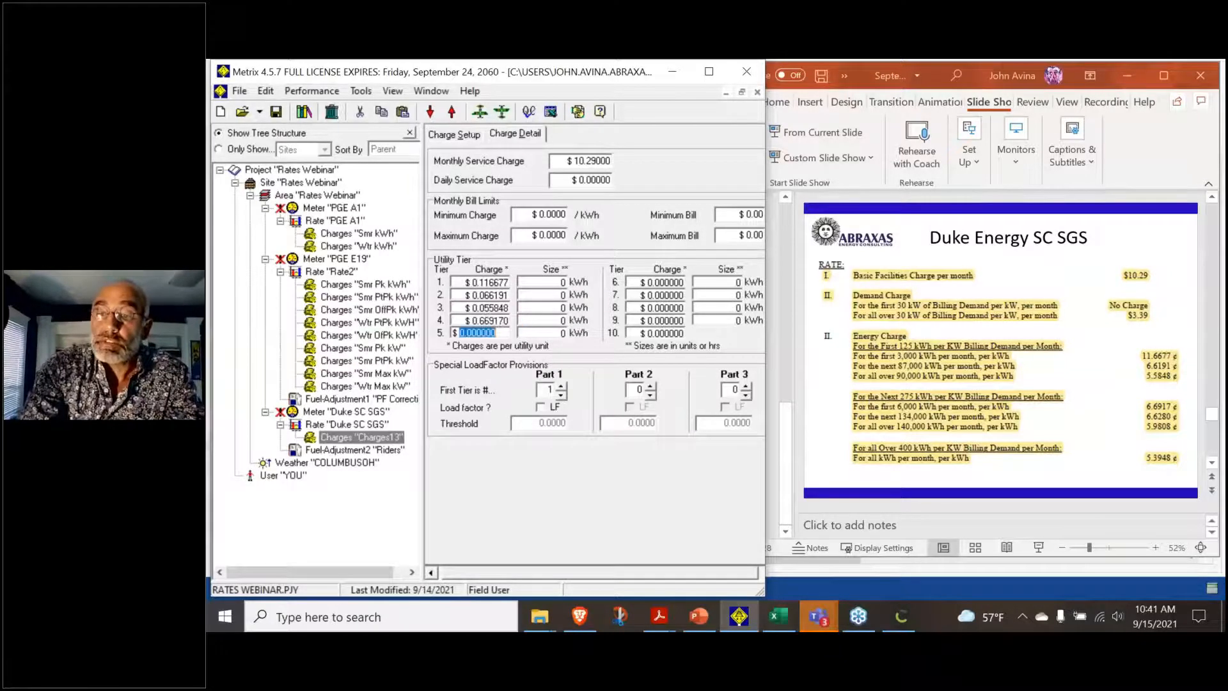
type("0.6628")
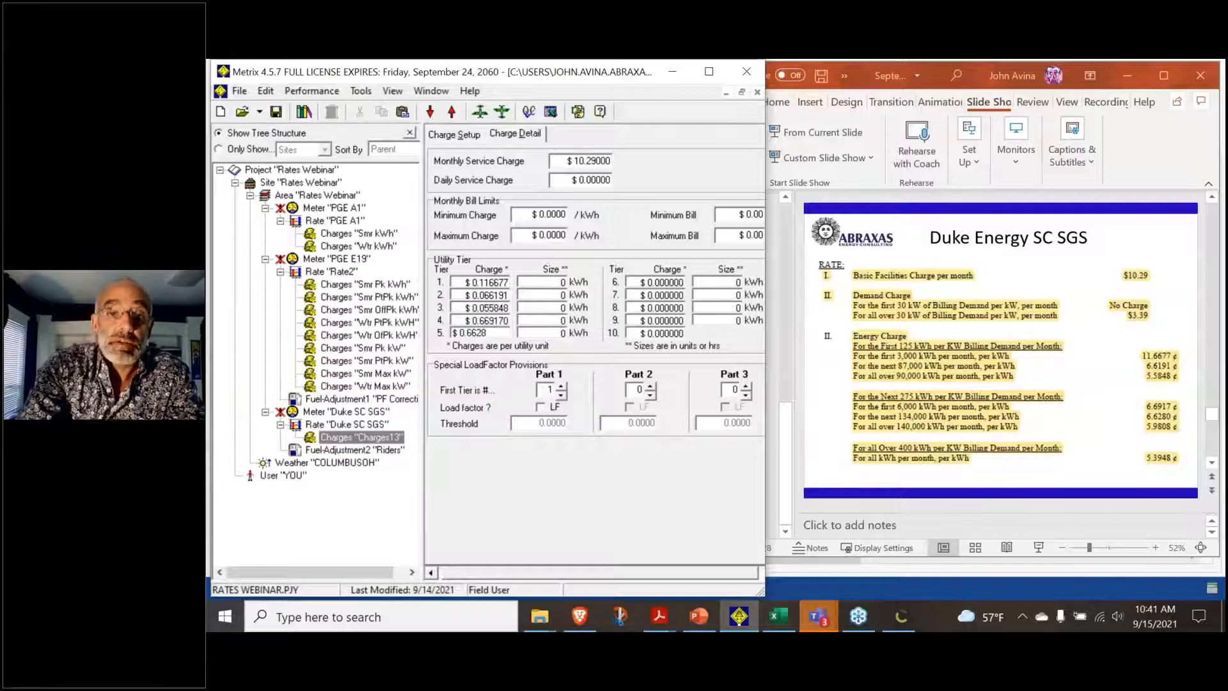
key("Tab")
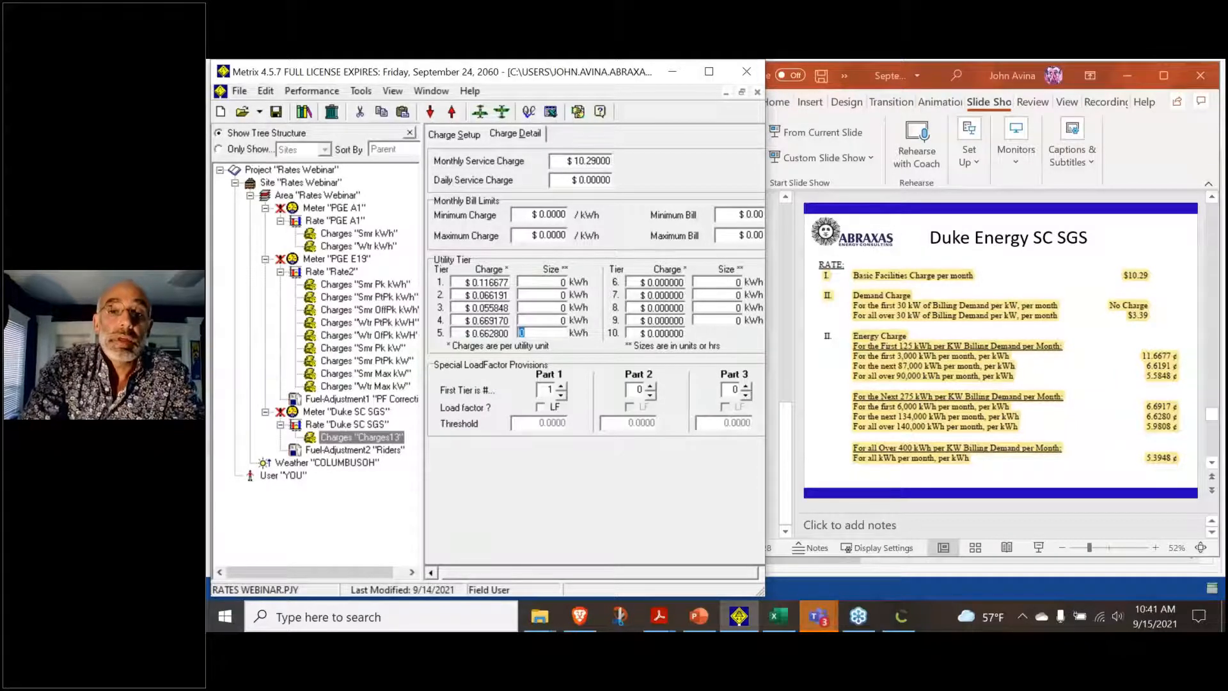
key("Tab")
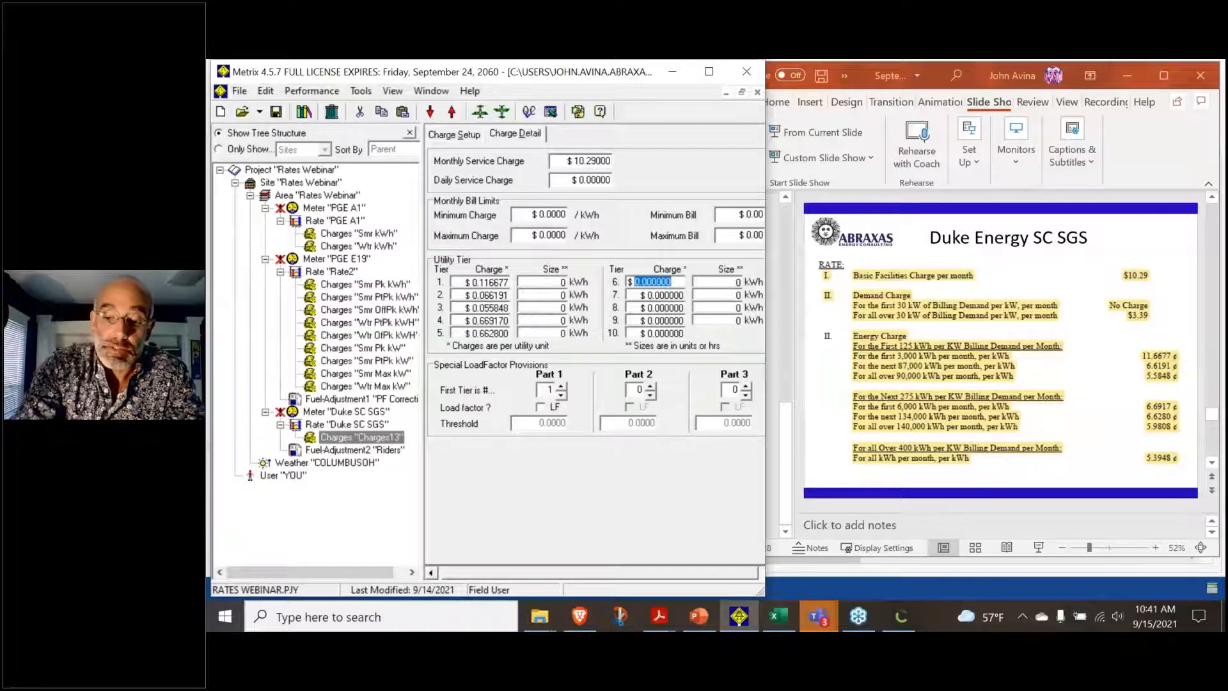
Set the kWh charge's tier 6 price to $0.59808 and tier 7 price to $0.053948
type("0.")
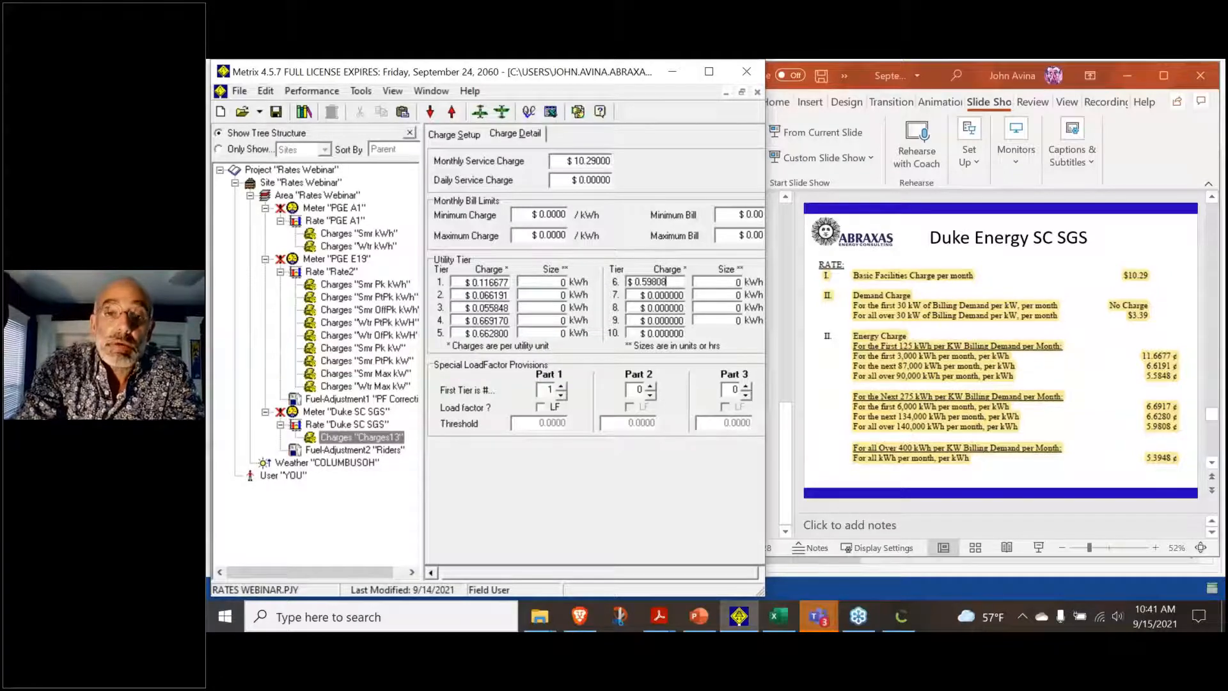
type("59808")
key("Tab")
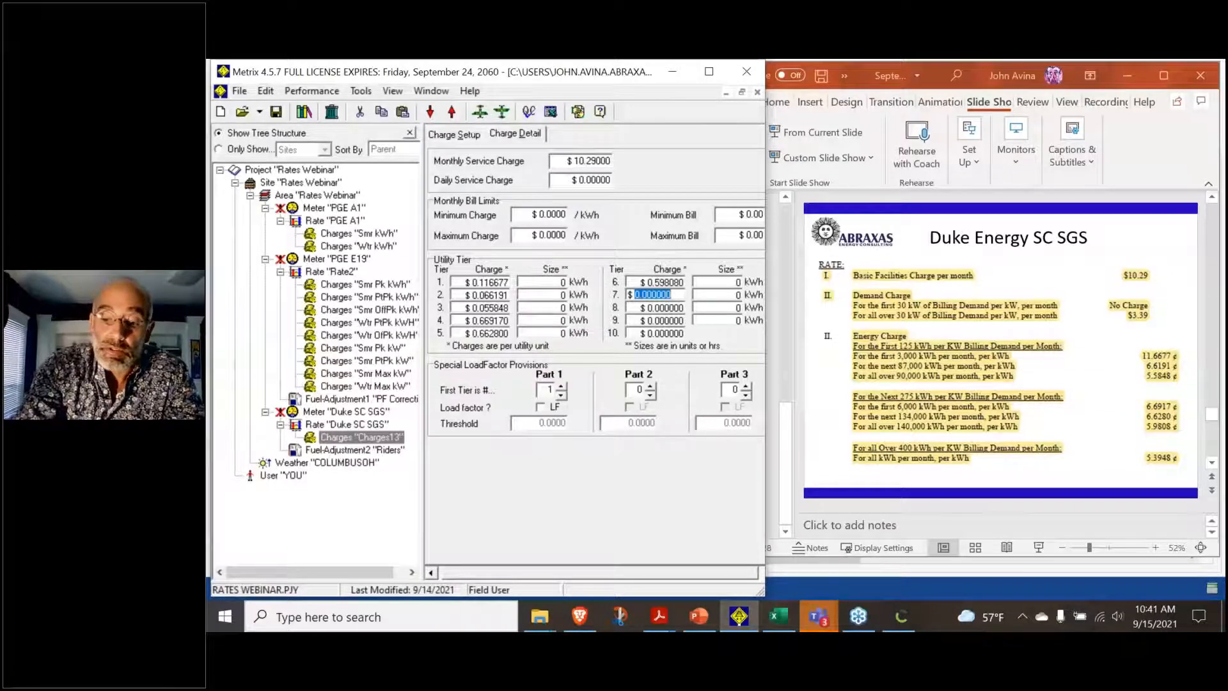
type("0.")
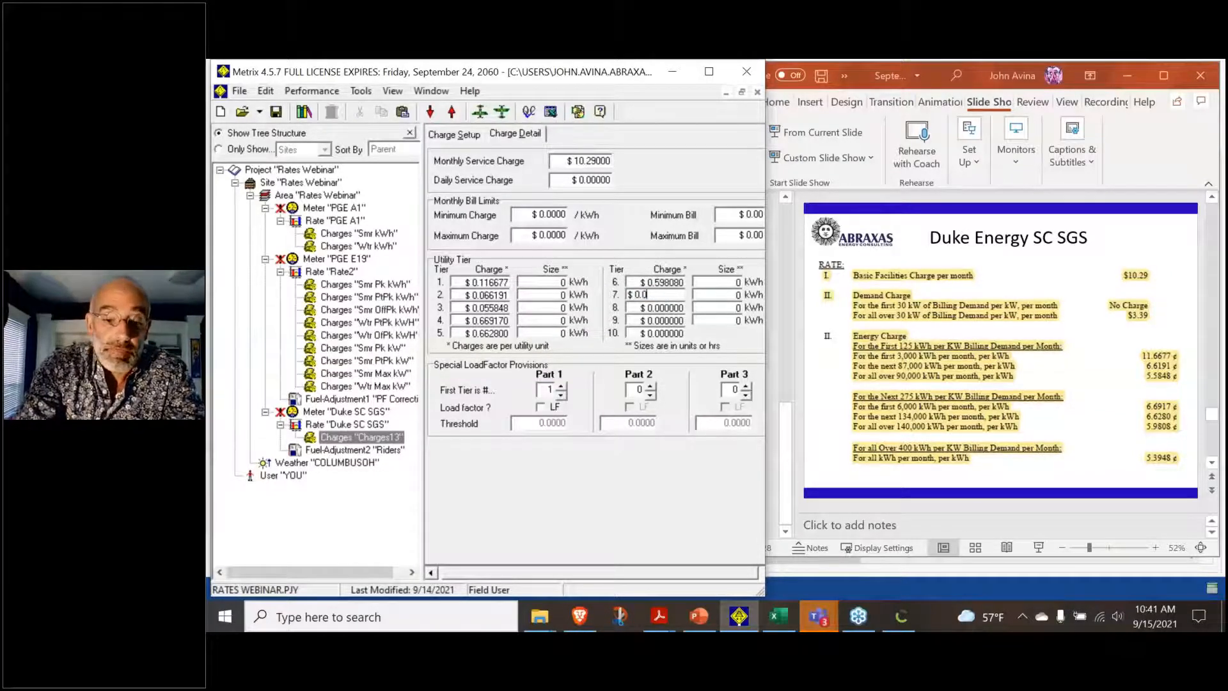
type("05")
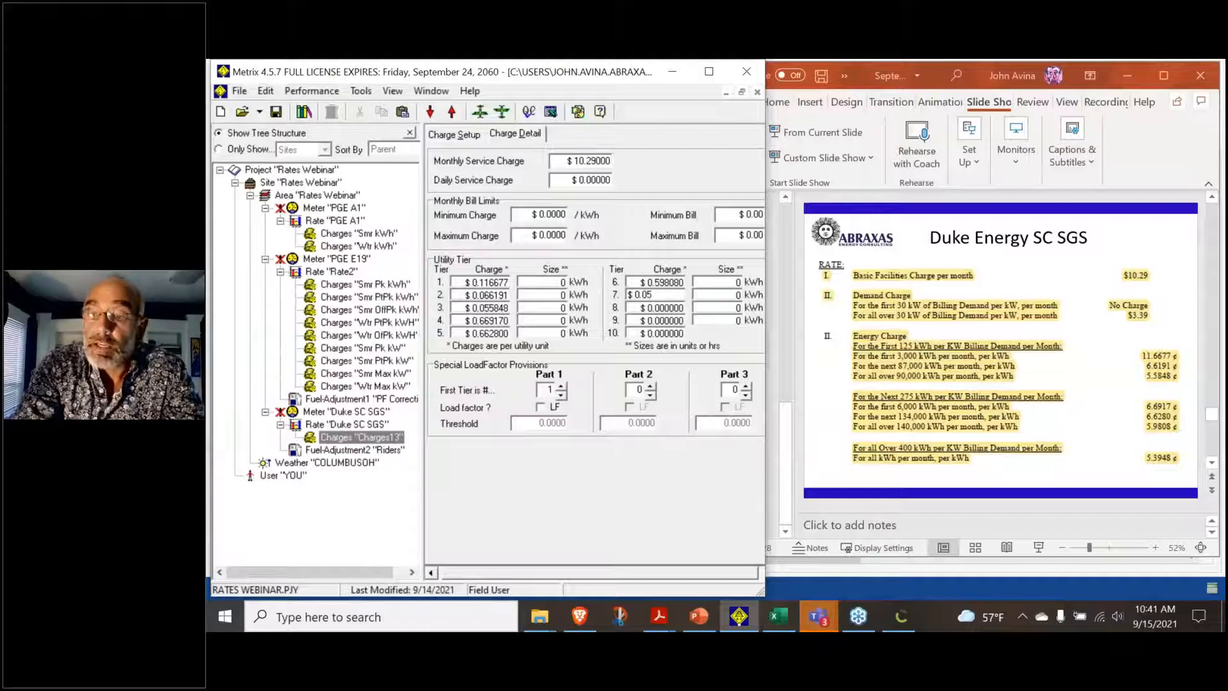
type("3948")
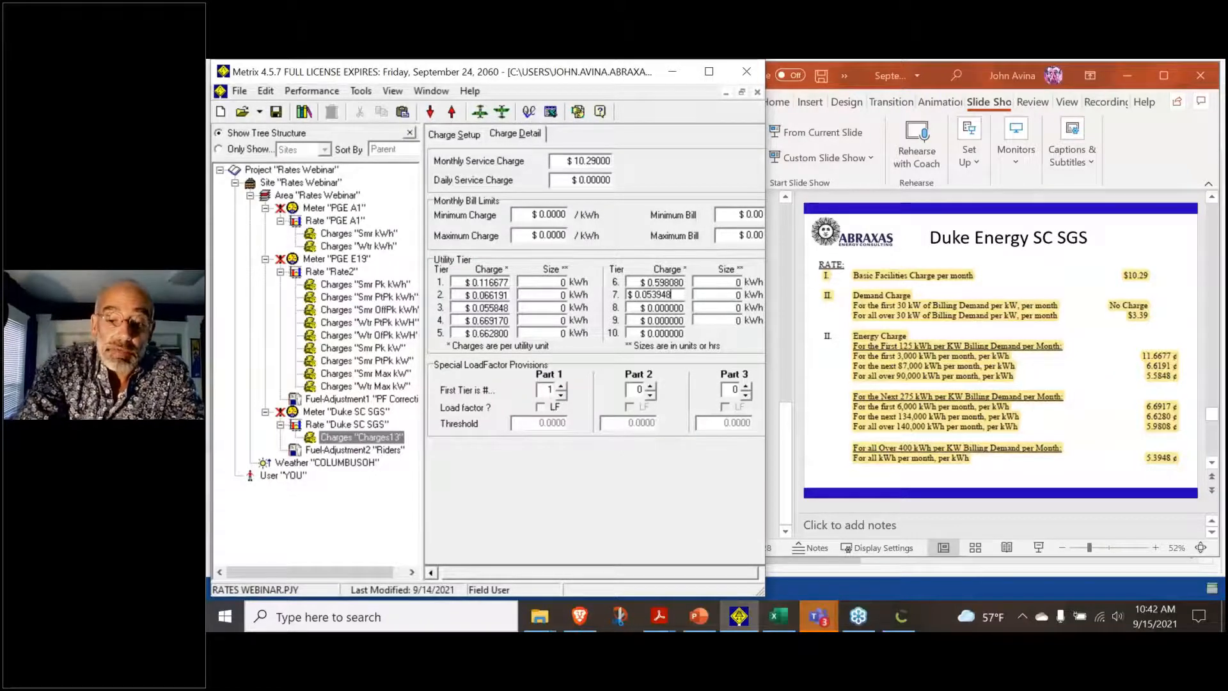
key("Tab")
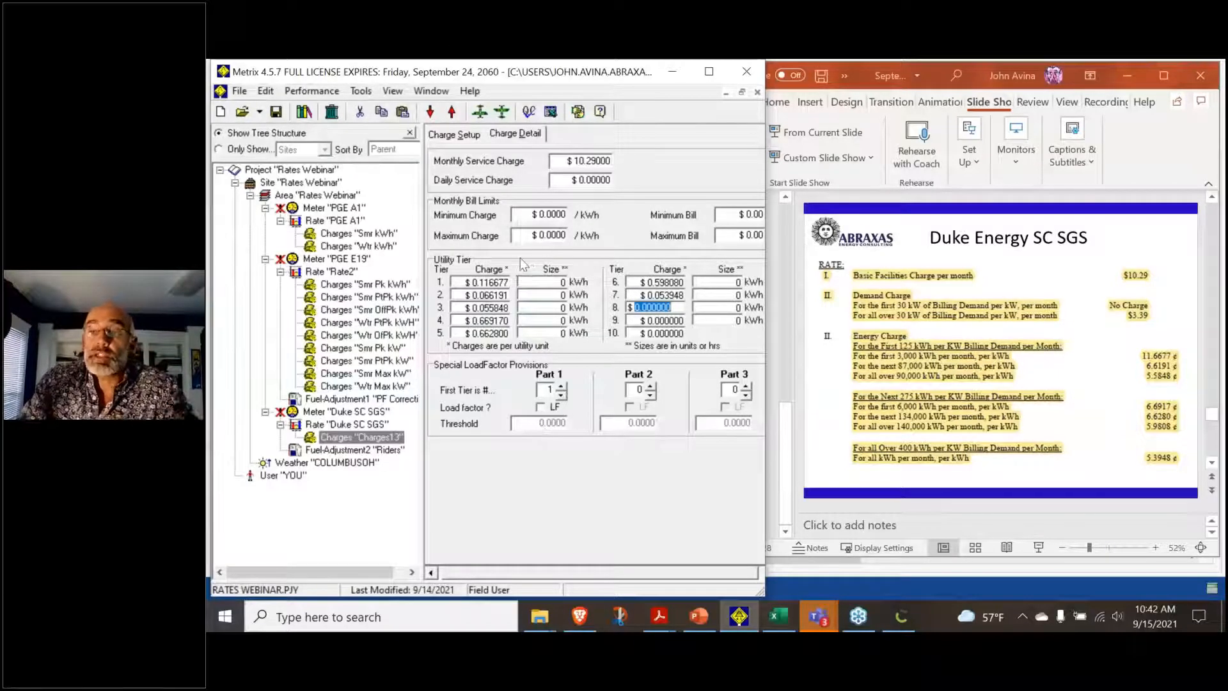
Set the kWh charge's tier 1 size to 3,000 kWh and its tier 2 size to 87,000 kWh
left_click(539, 286)
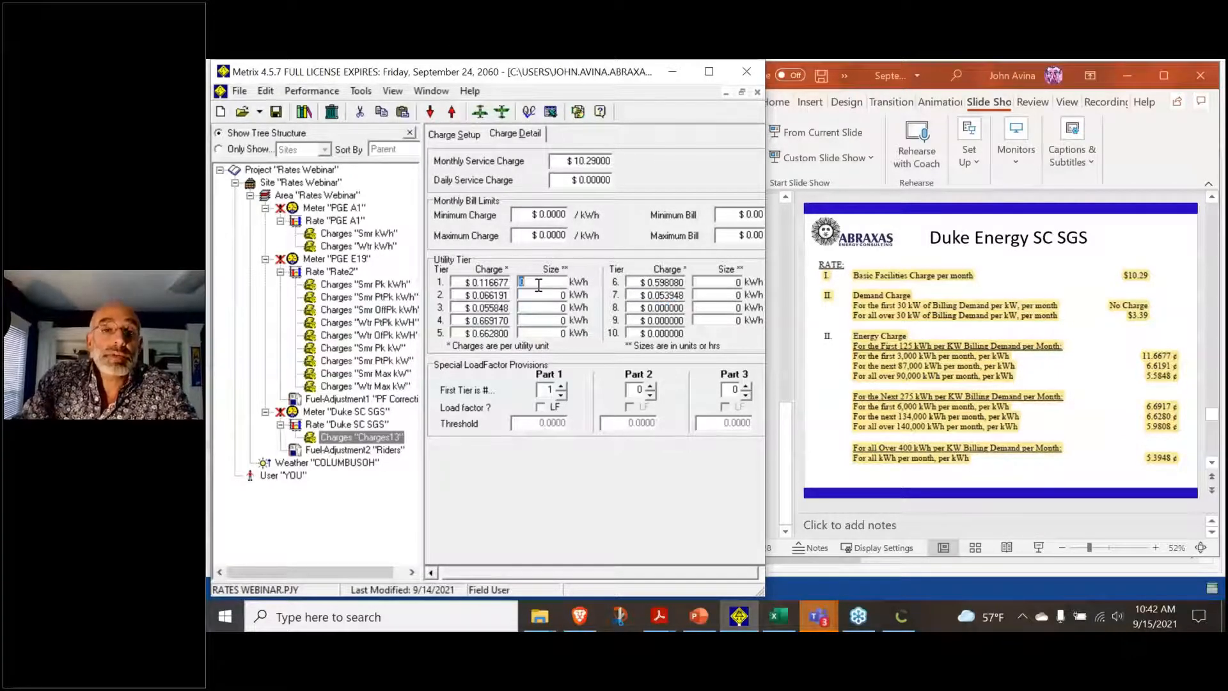
type("300")
key("Tab")
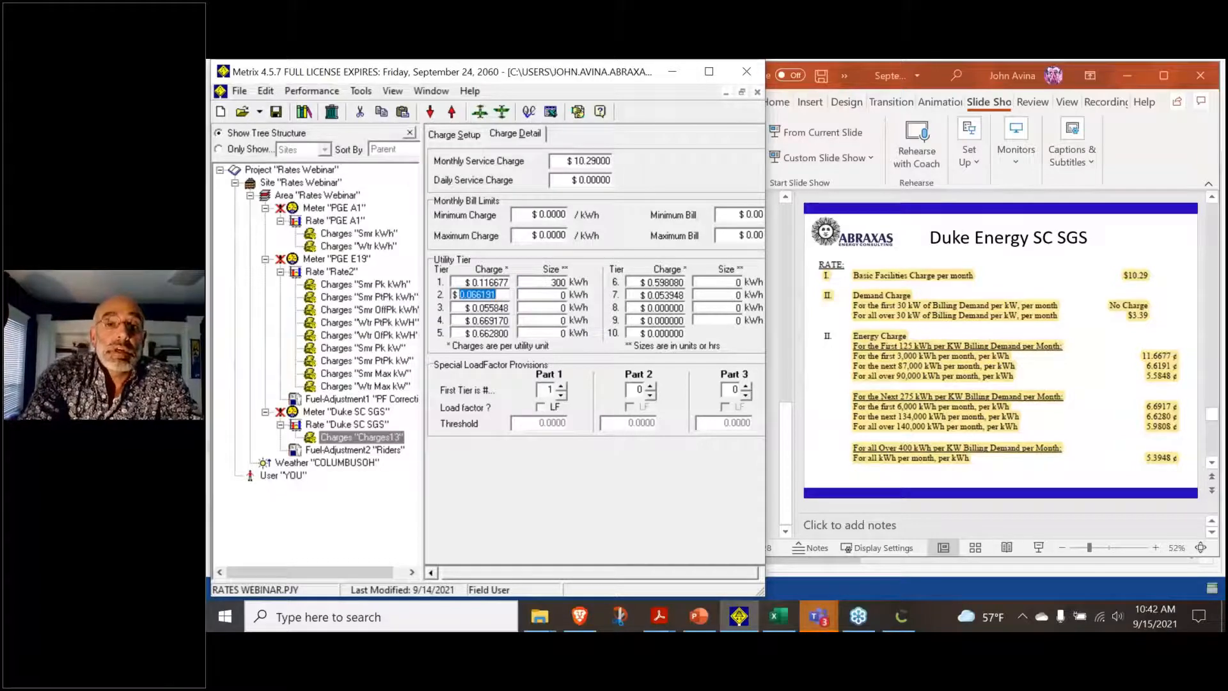
left_click(554, 282)
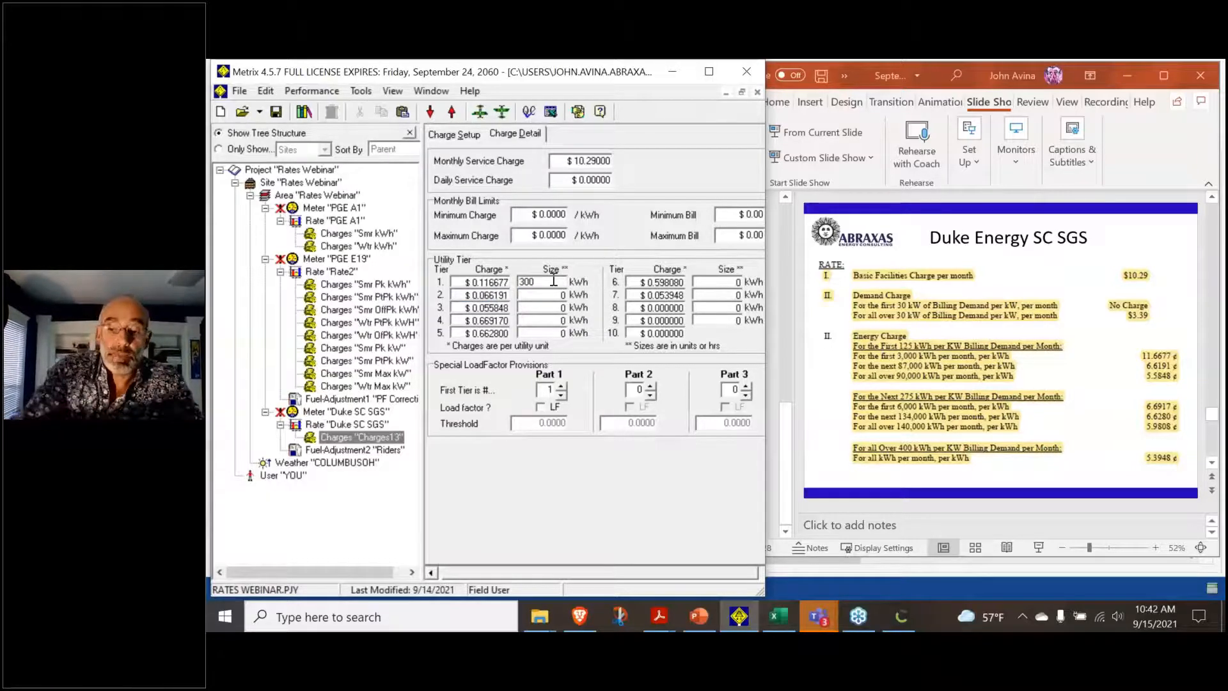
type("0")
key("Tab")
key("Tab")
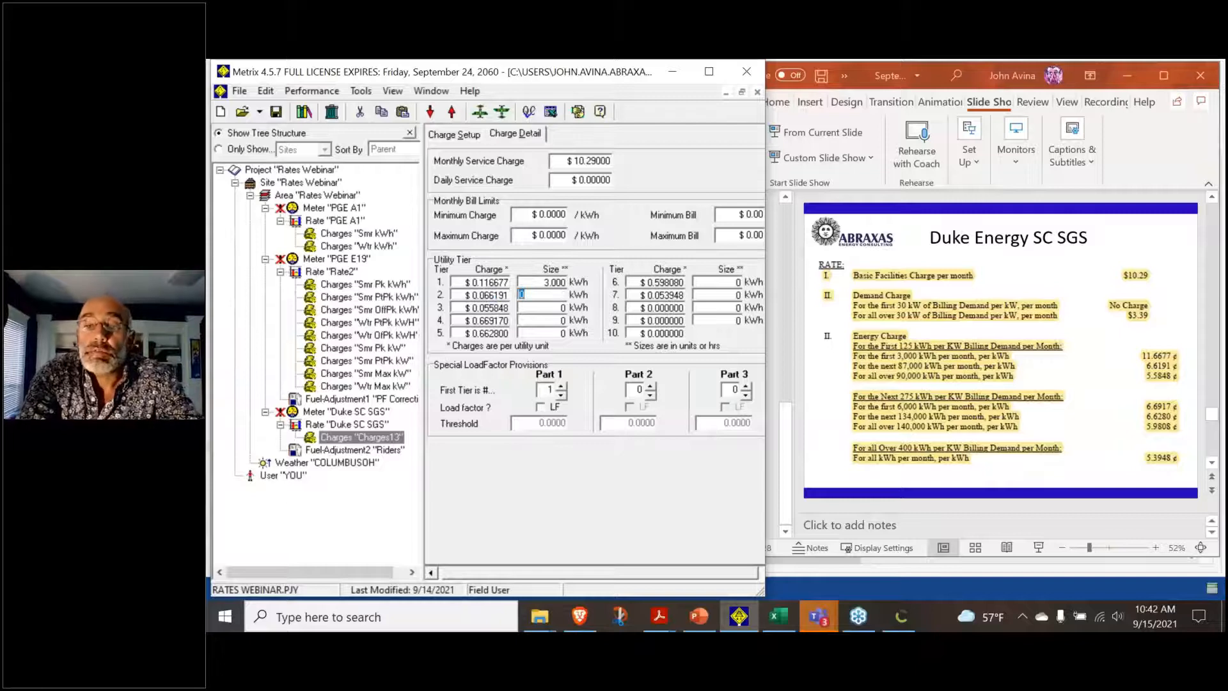
type("87.000")
key("Tab")
key("Tab")
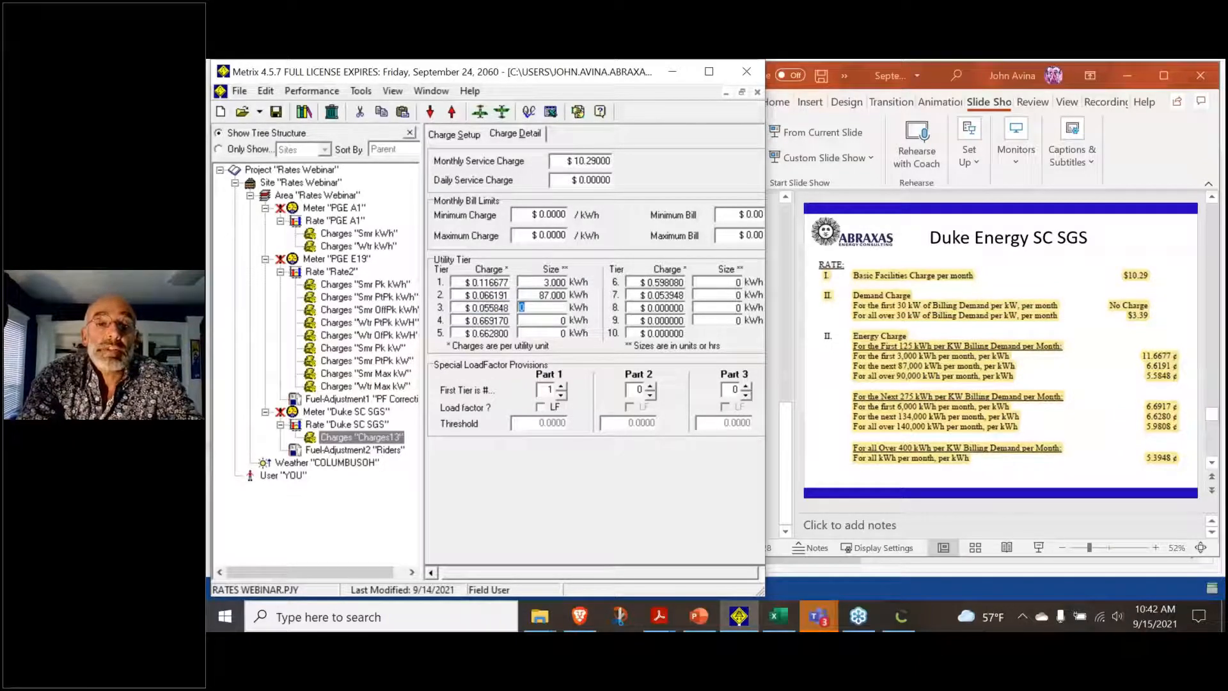
Set the kWh charge's tier 4 size to 6,000 kWh and its tier 5 size to 134,000 kWh
key("Tab")
key("Tab")
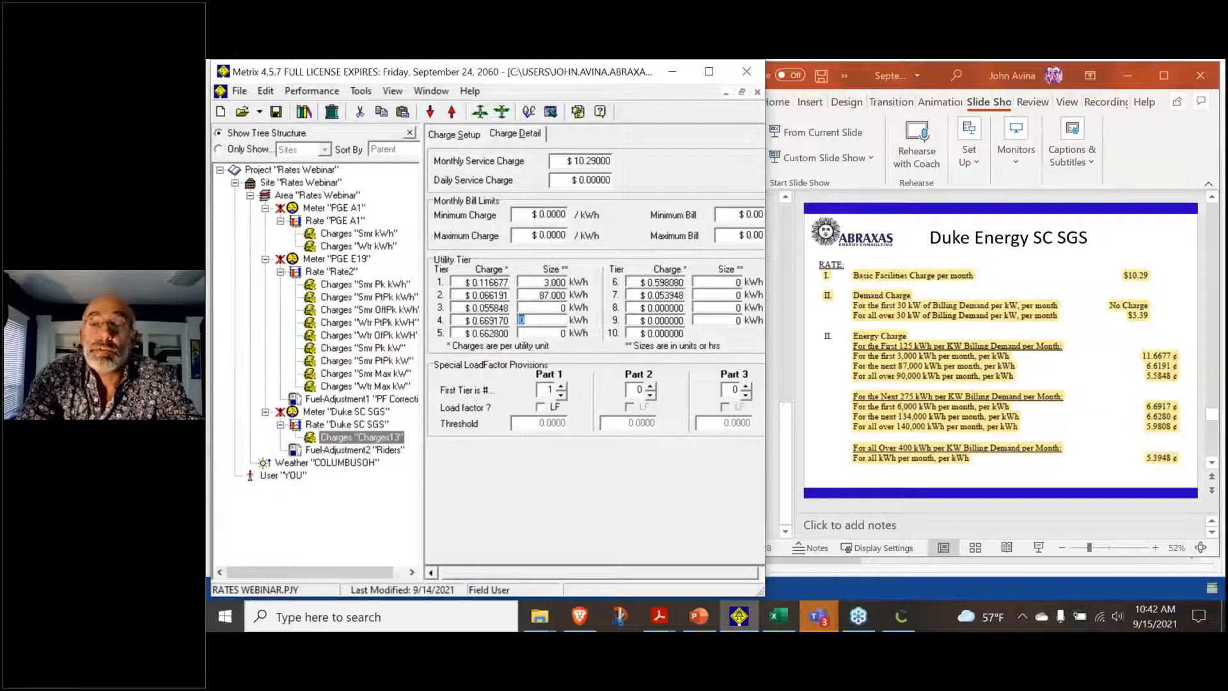
type("6.000")
key("Tab")
key("Tab")
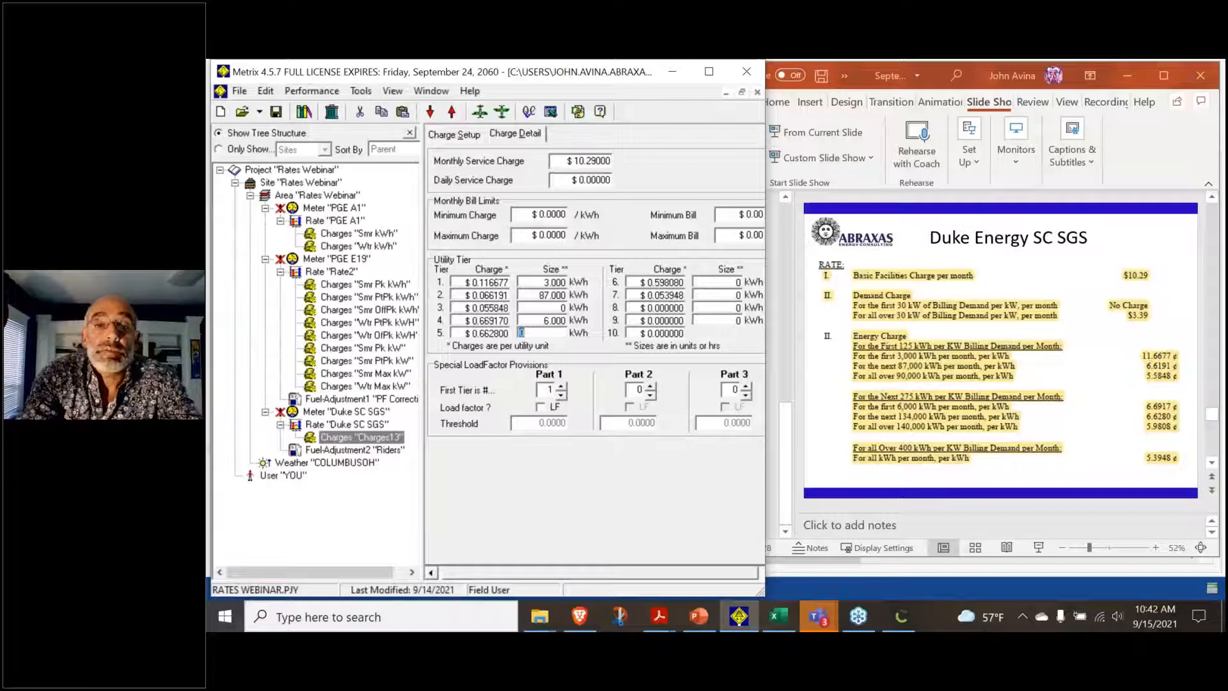
type("134.000")
key("Tab")
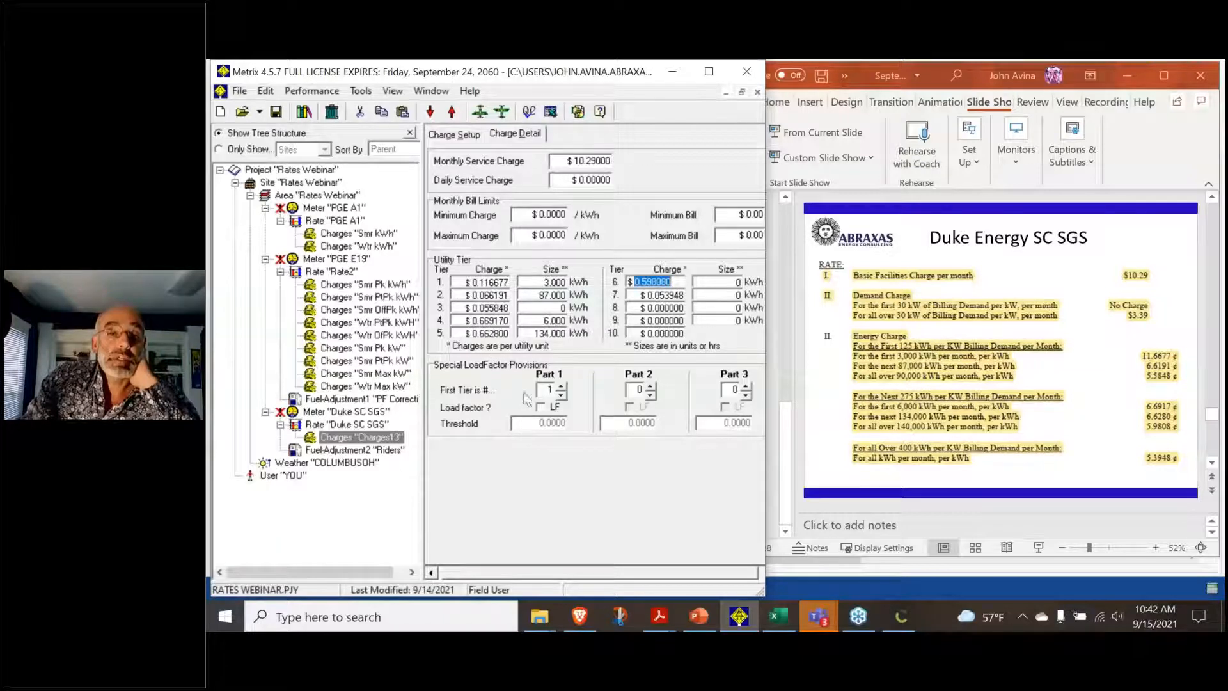
Start load factor Part 2 at tier 4 and set the Part 1 threshold to 125 hr
left_click(551, 389)
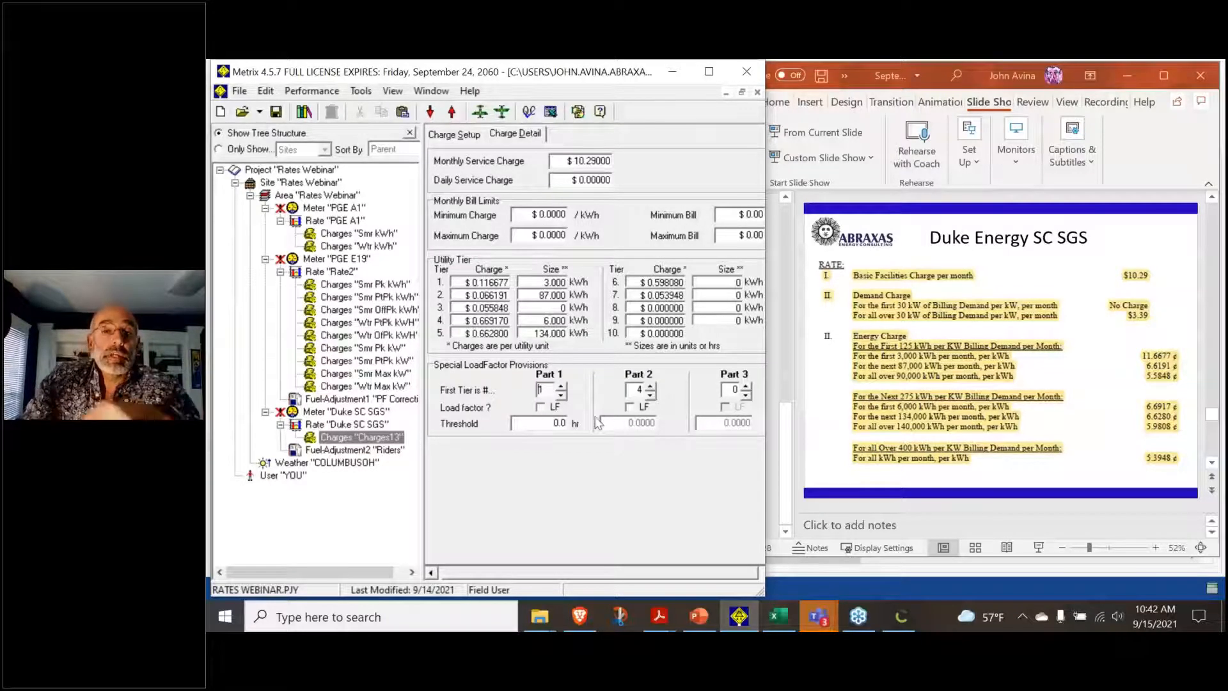
left_click(545, 423)
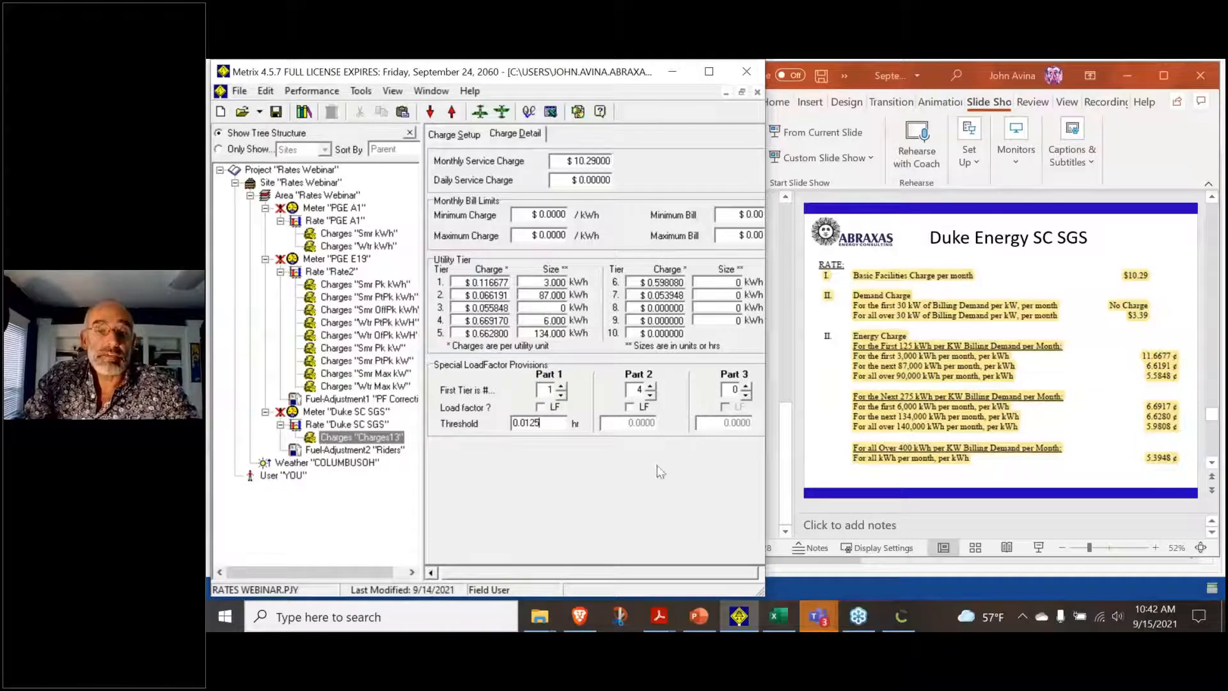
left_click_drag(543, 424, 459, 419)
type("125.0")
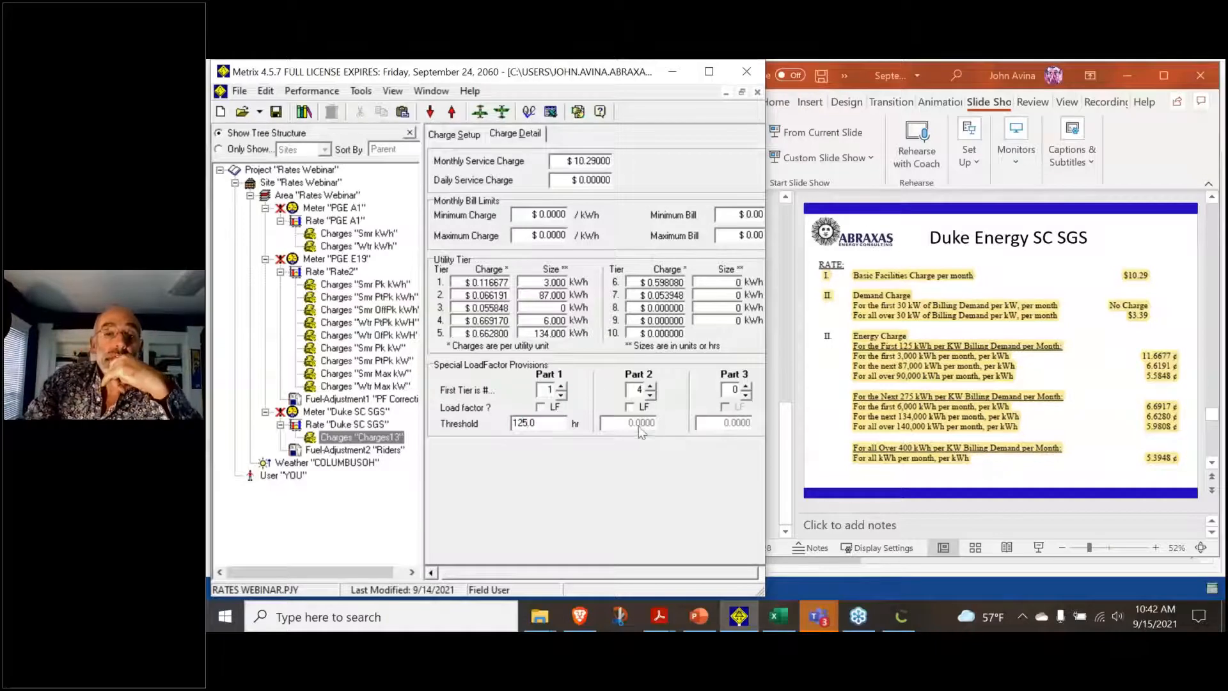
Start load factor Part 3 at tier 7 and set the Part 2 threshold to 275 hr
left_click(745, 387)
left_click(745, 386)
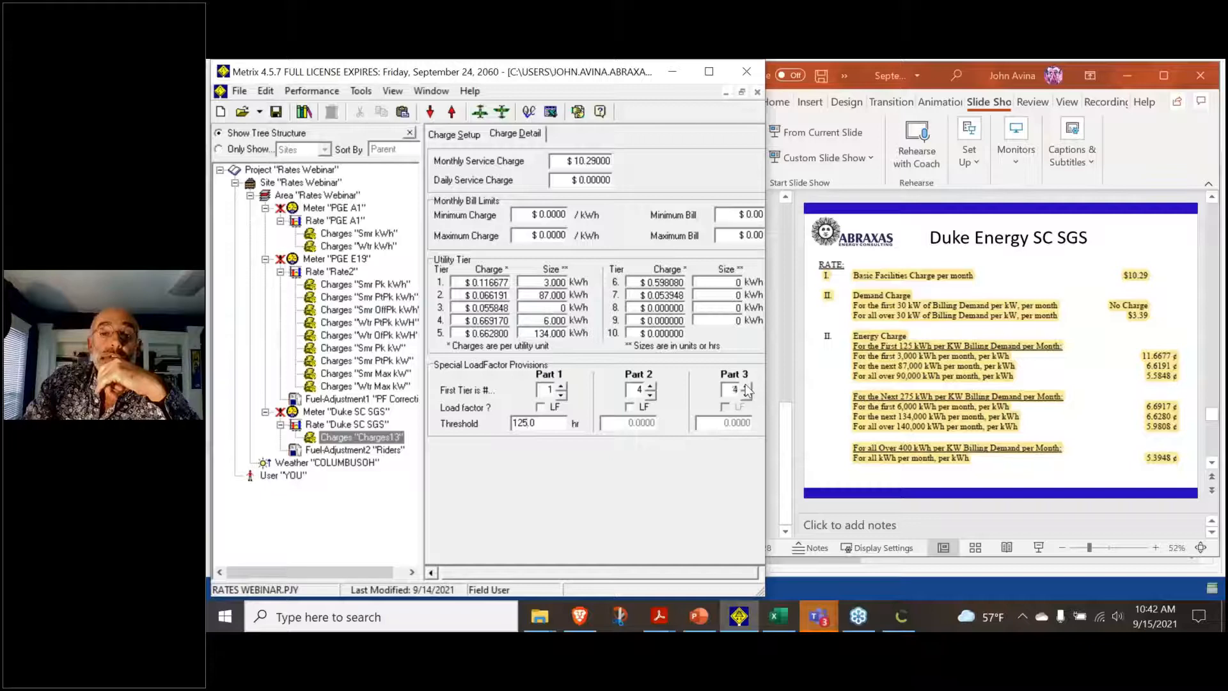
left_click(745, 386)
left_click(660, 425)
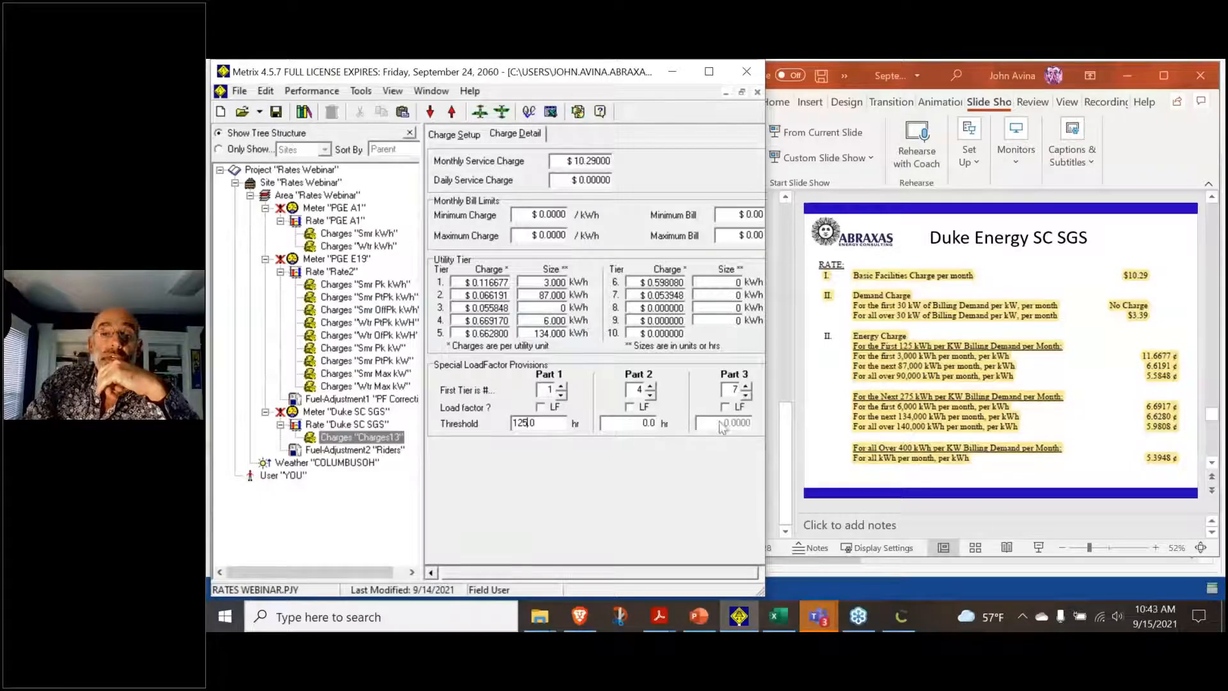
left_click(639, 423)
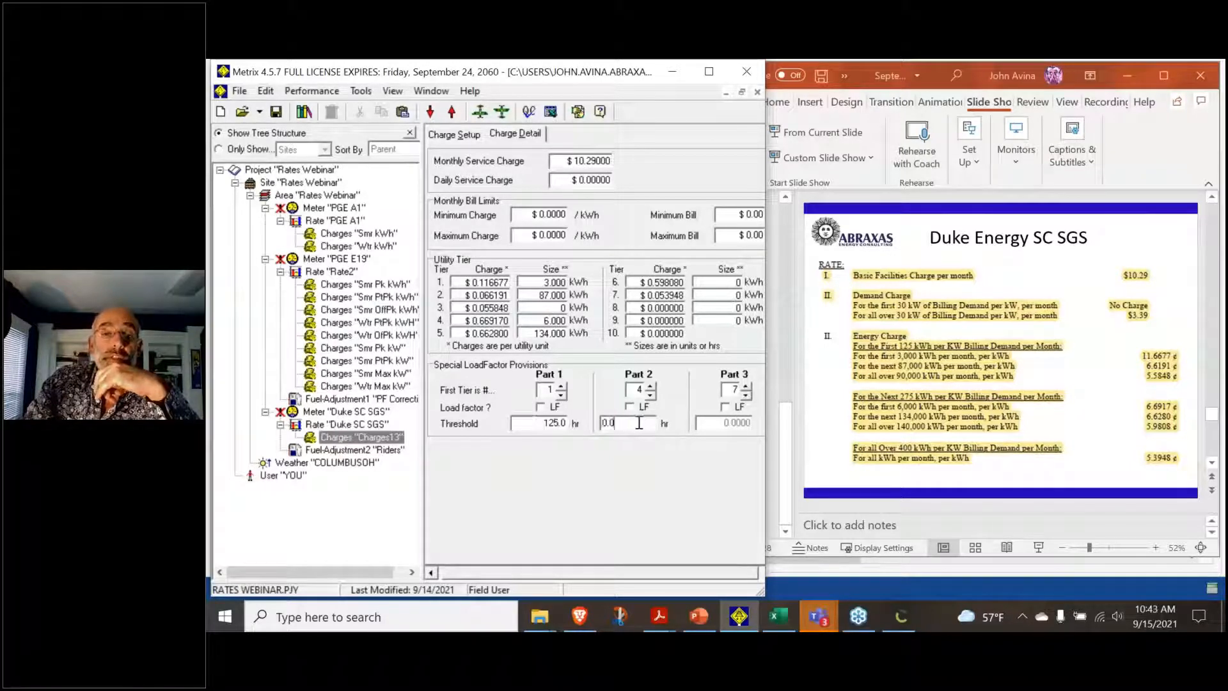
double_click(626, 424)
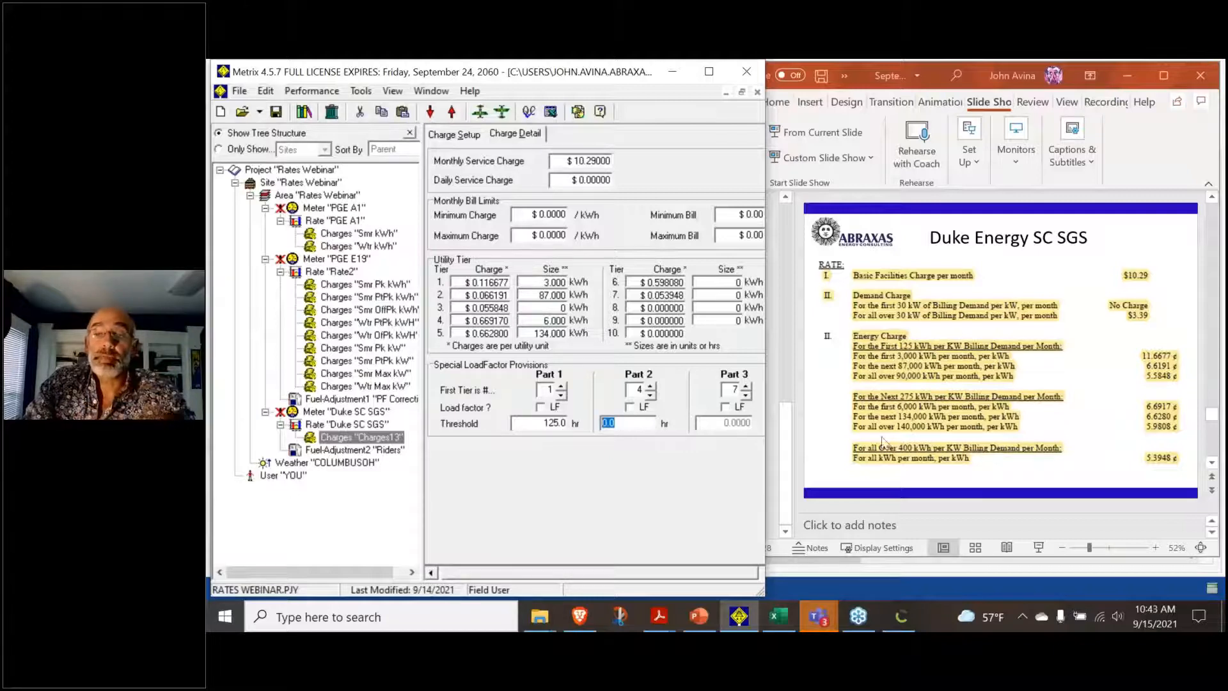
type("275.0")
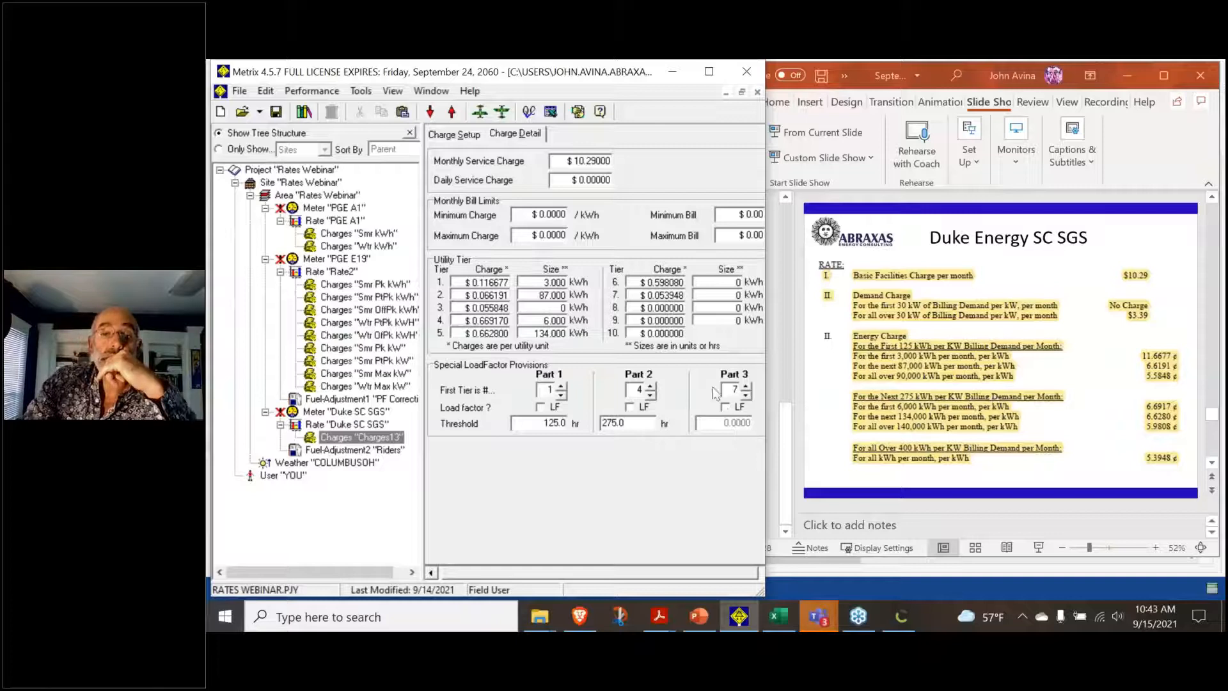
left_click(712, 320)
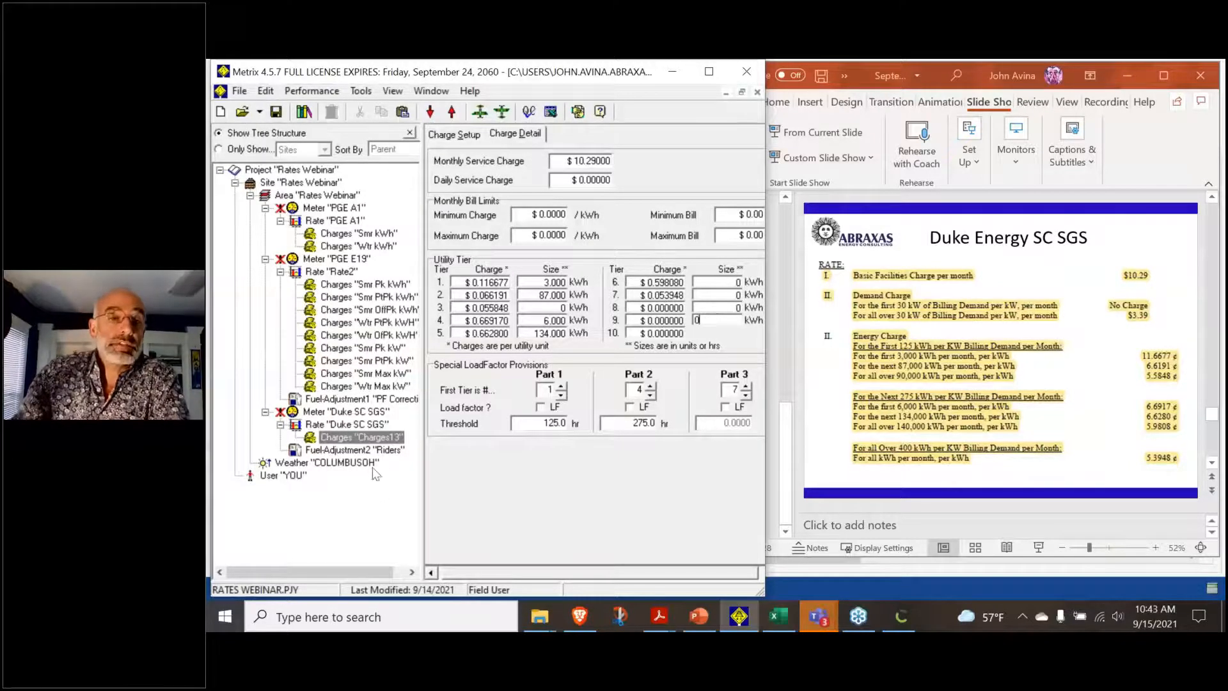
Add a second charge to the Duke SC SGS rate, name it kW and set its type to Demand
left_click(370, 424)
right_click(370, 423)
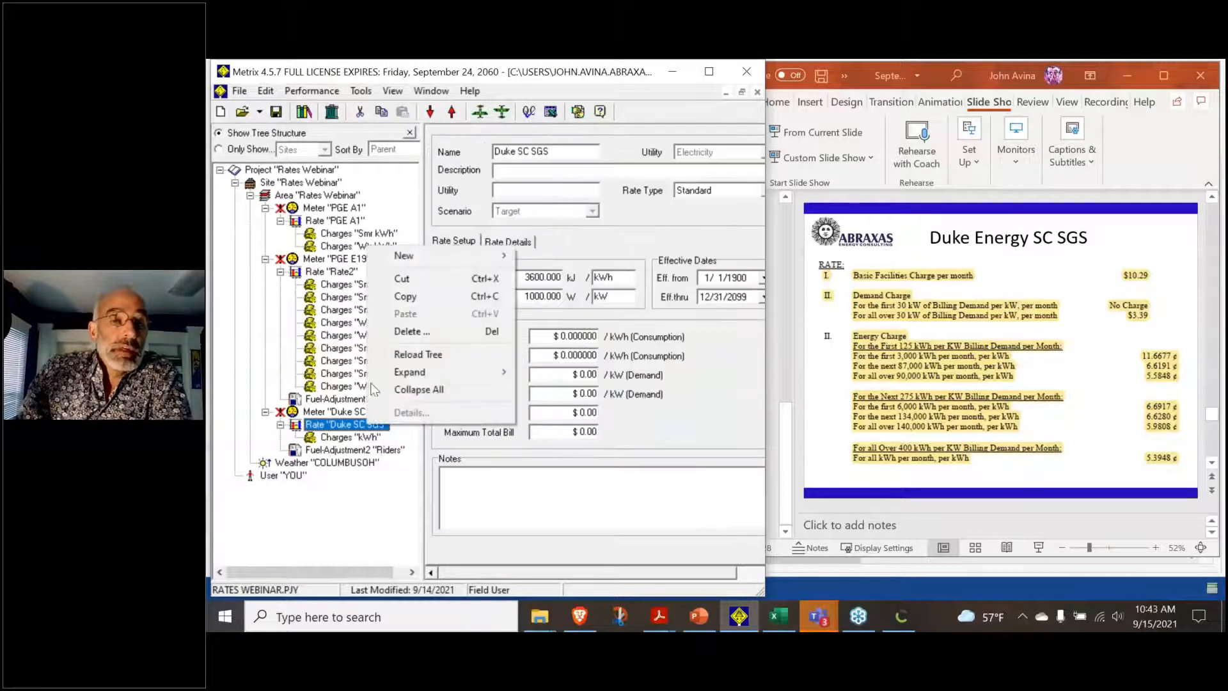
mouse_move(402, 256)
left_click(552, 257)
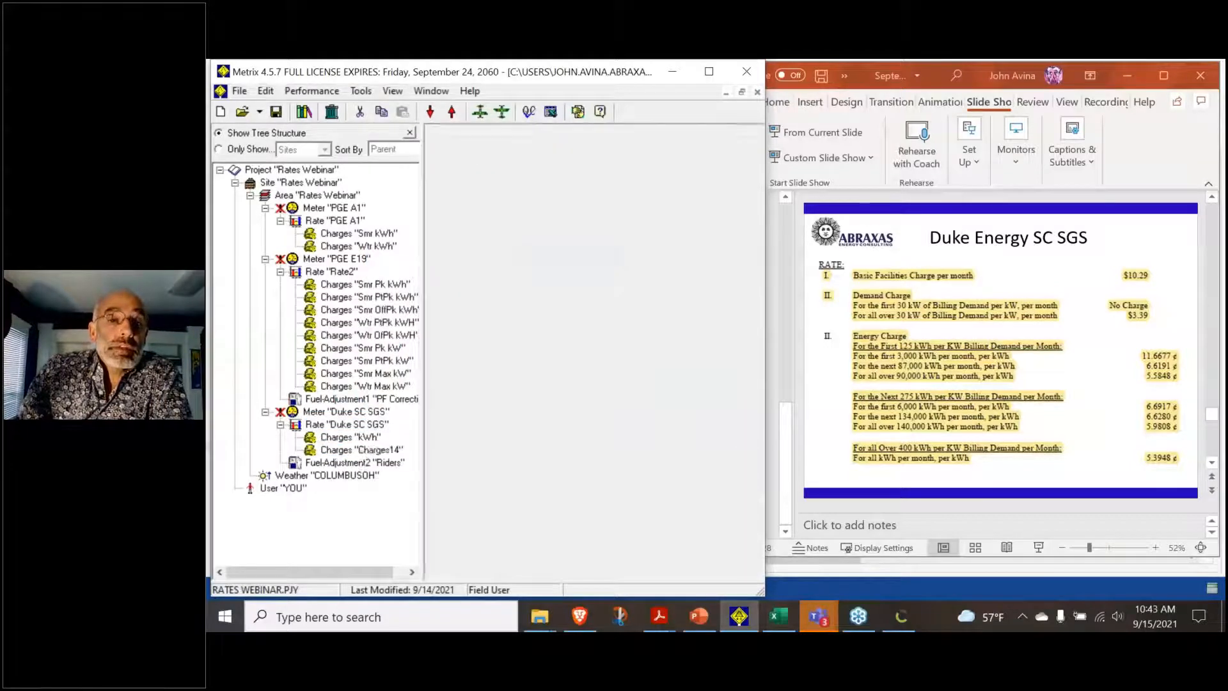
double_click(535, 171)
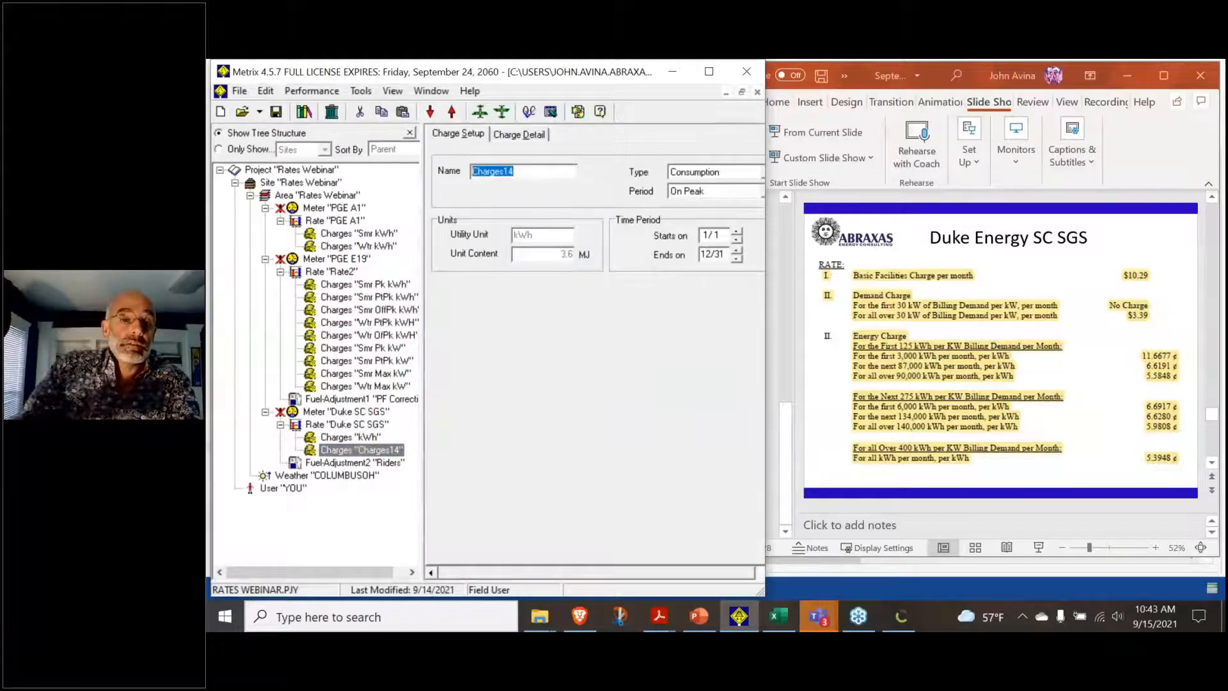
type("kW")
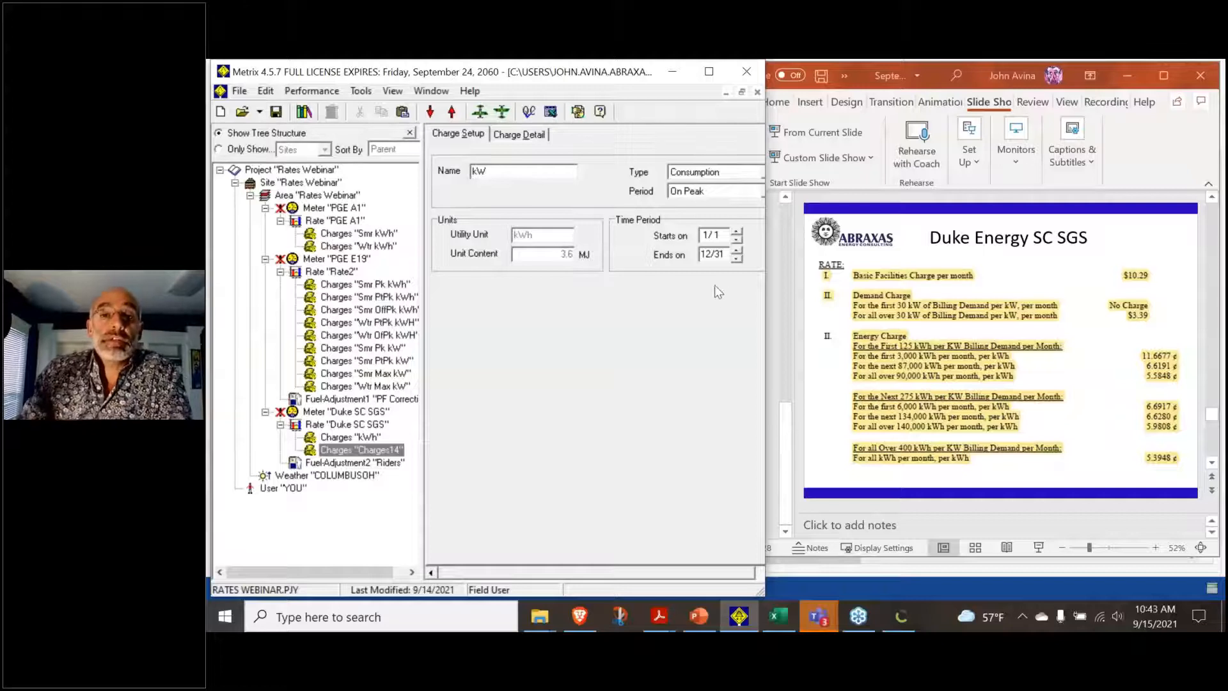
left_click(713, 172)
left_click(704, 195)
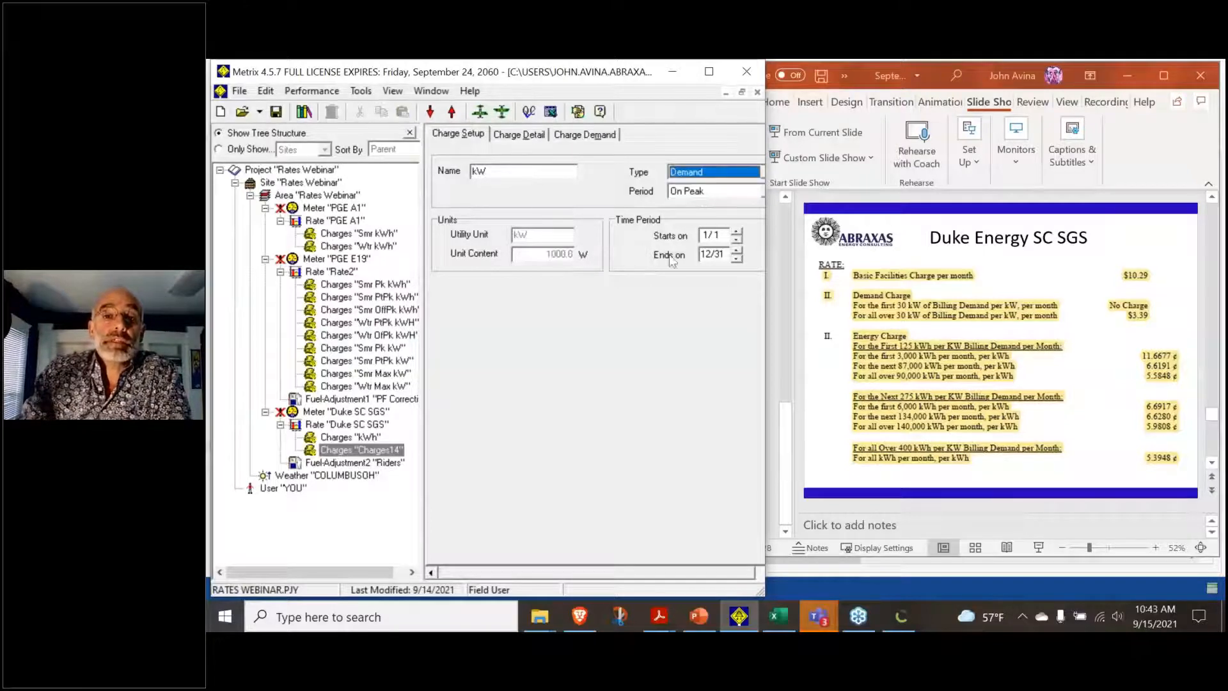
Set the kW charge's tier 1 size to 30 kW and its tier 2 price to $3.39
left_click(523, 136)
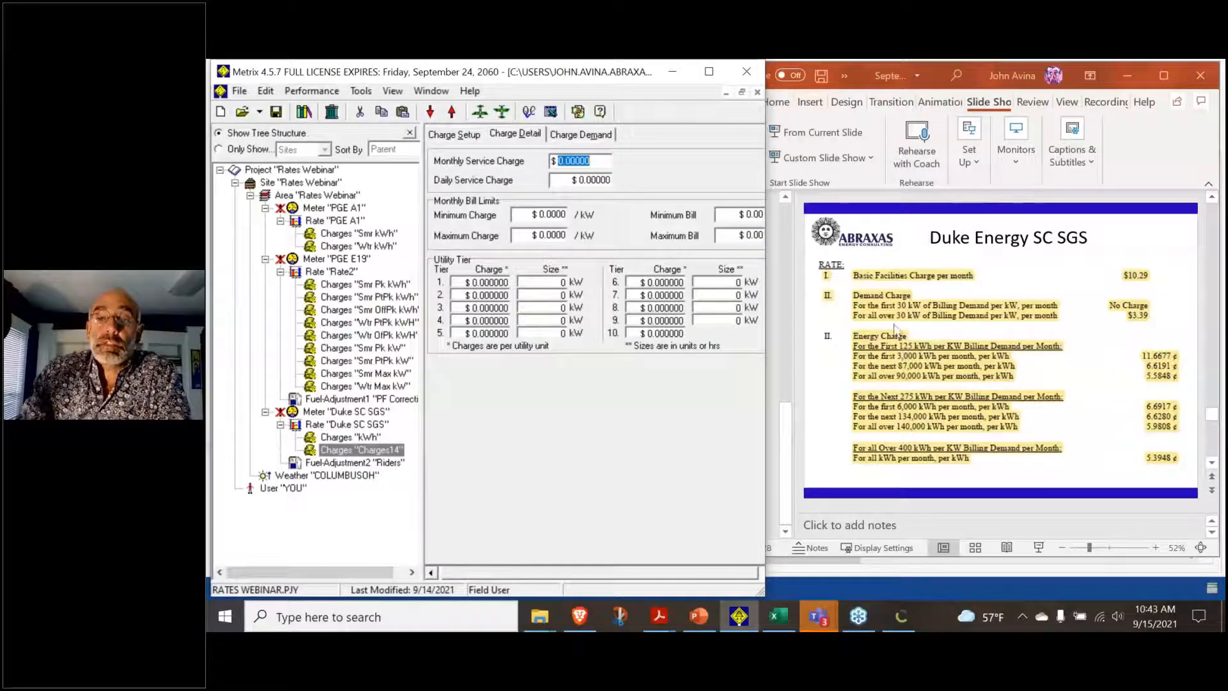
left_click(545, 282)
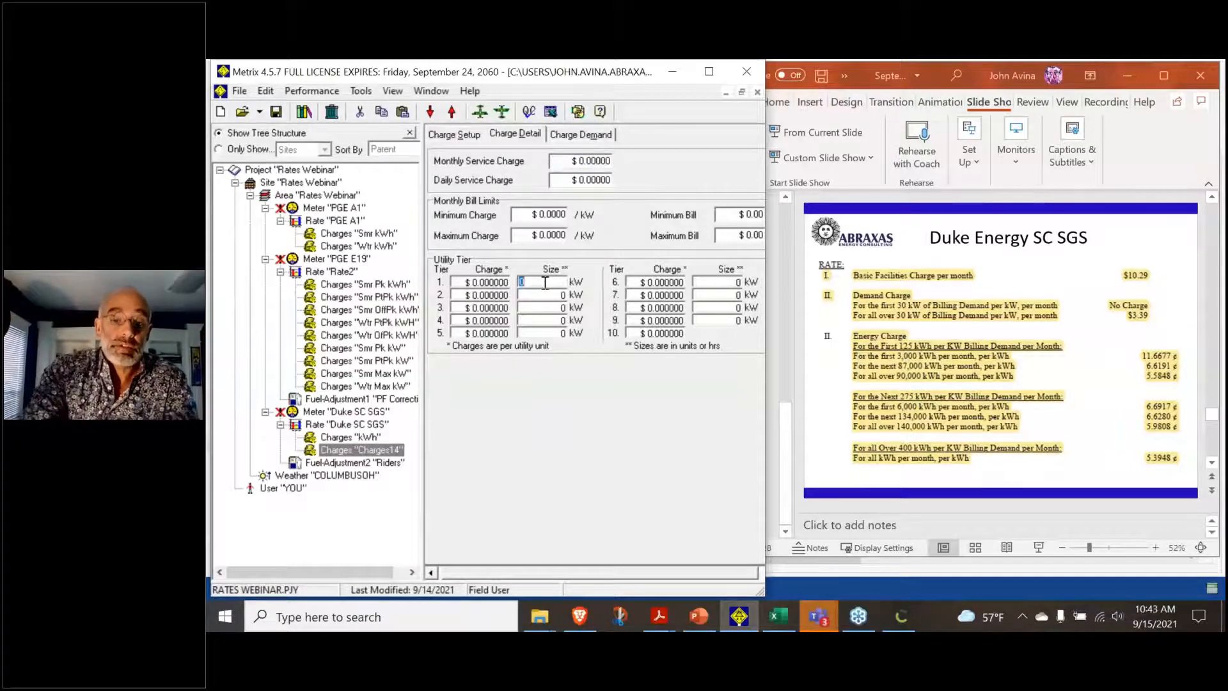
type("30")
key("Tab")
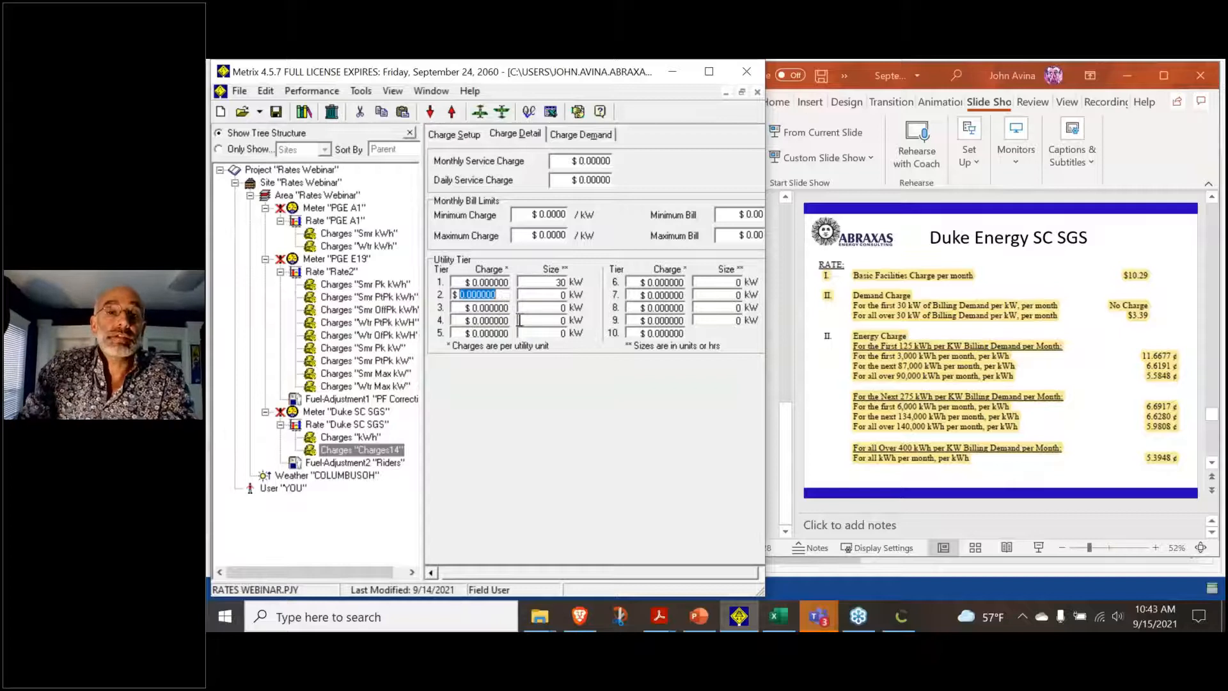
type("3.39")
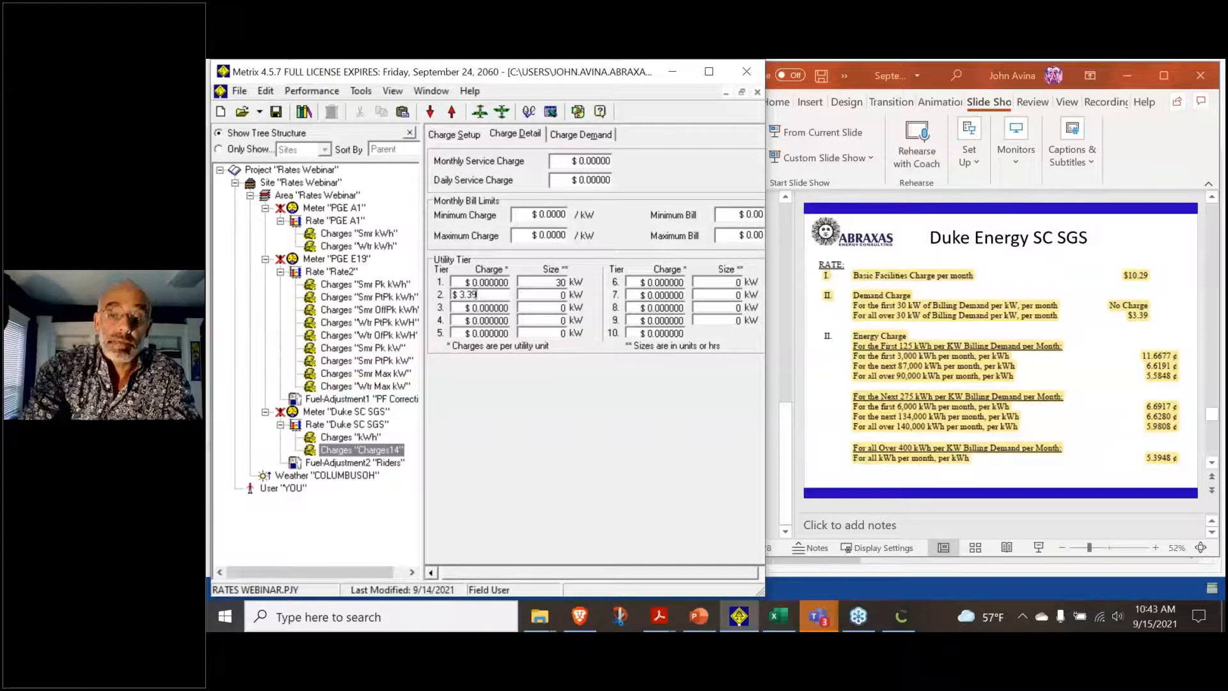
key("Tab")
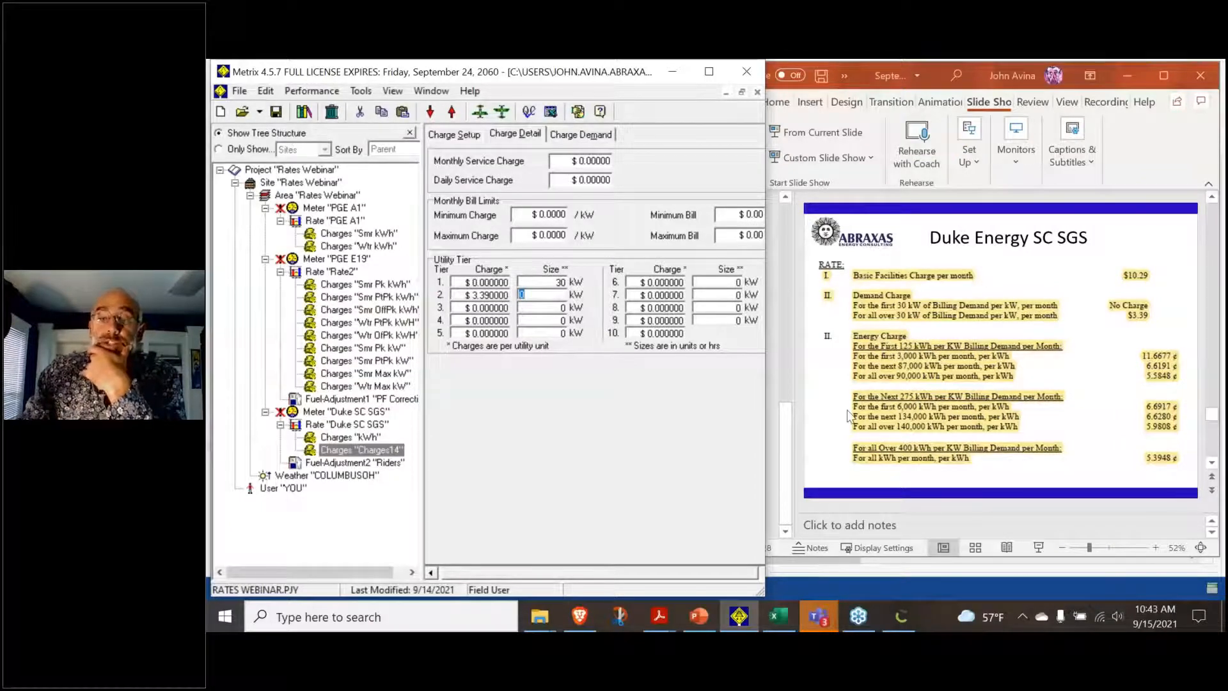
Consult the slide on determining billing demand and set the kW charge's demand ratchet #1 to 50% from 6/1 to 9/30
left_click(580, 134)
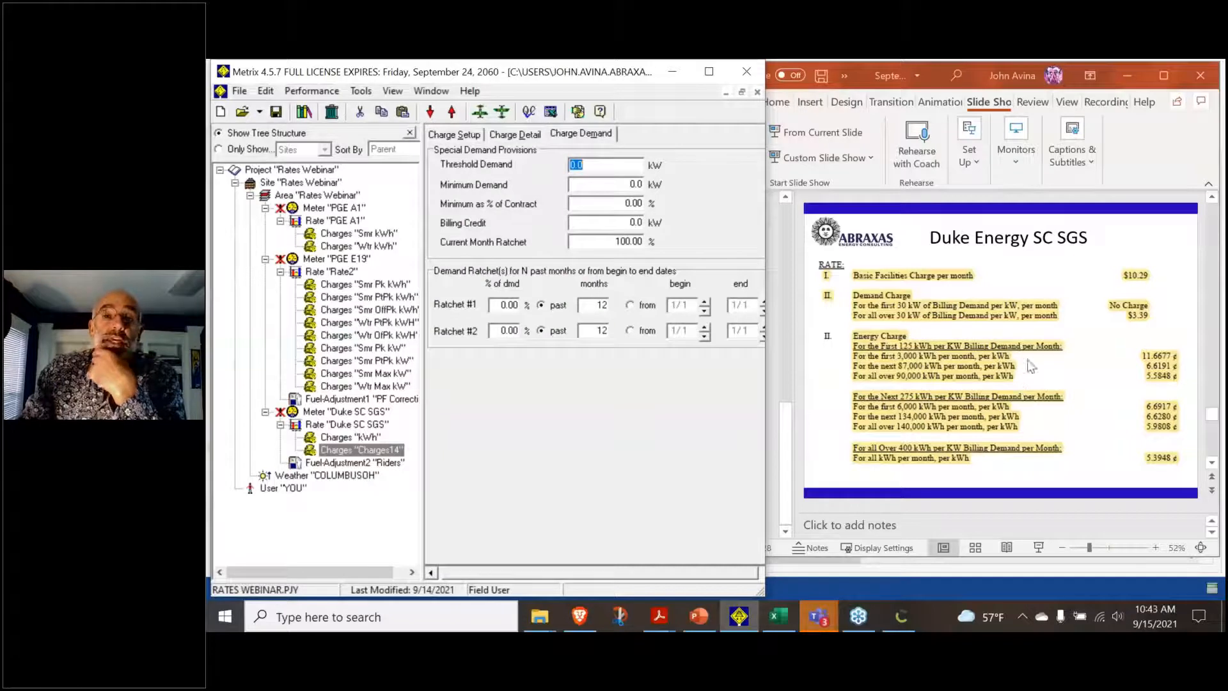
scroll(1031, 366, "up", 1)
scroll(978, 300, "down", 2)
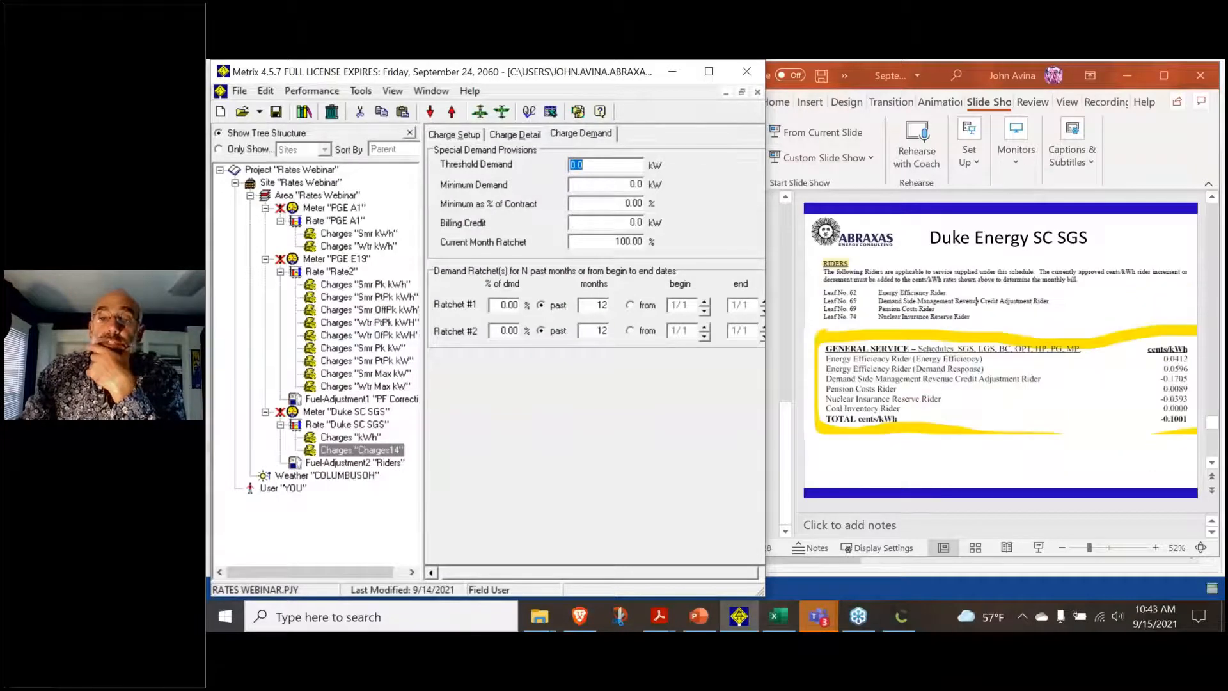
scroll(977, 300, "up", 3)
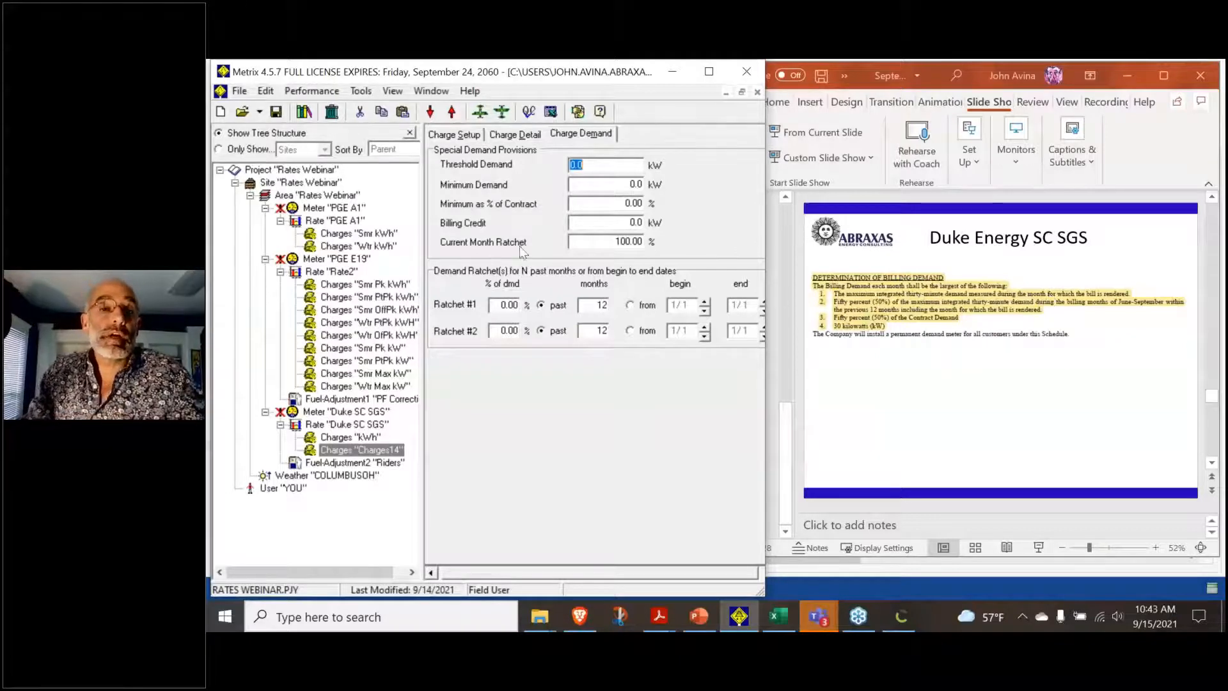
left_click(609, 242)
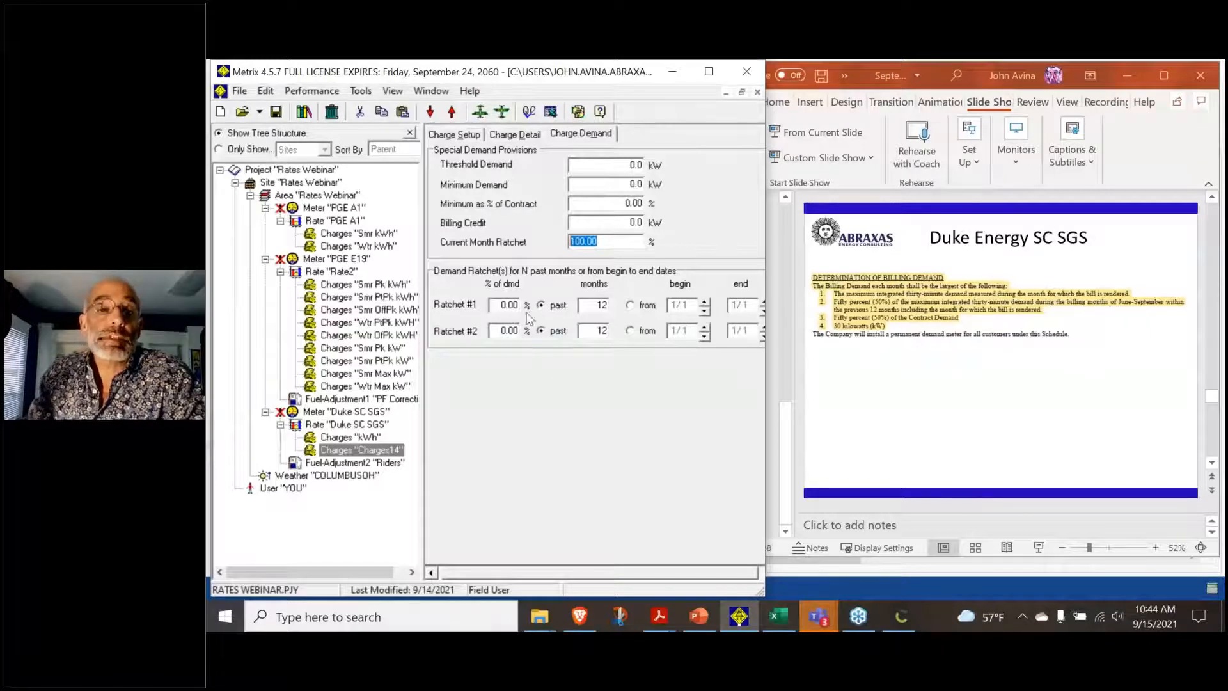
left_click(494, 306)
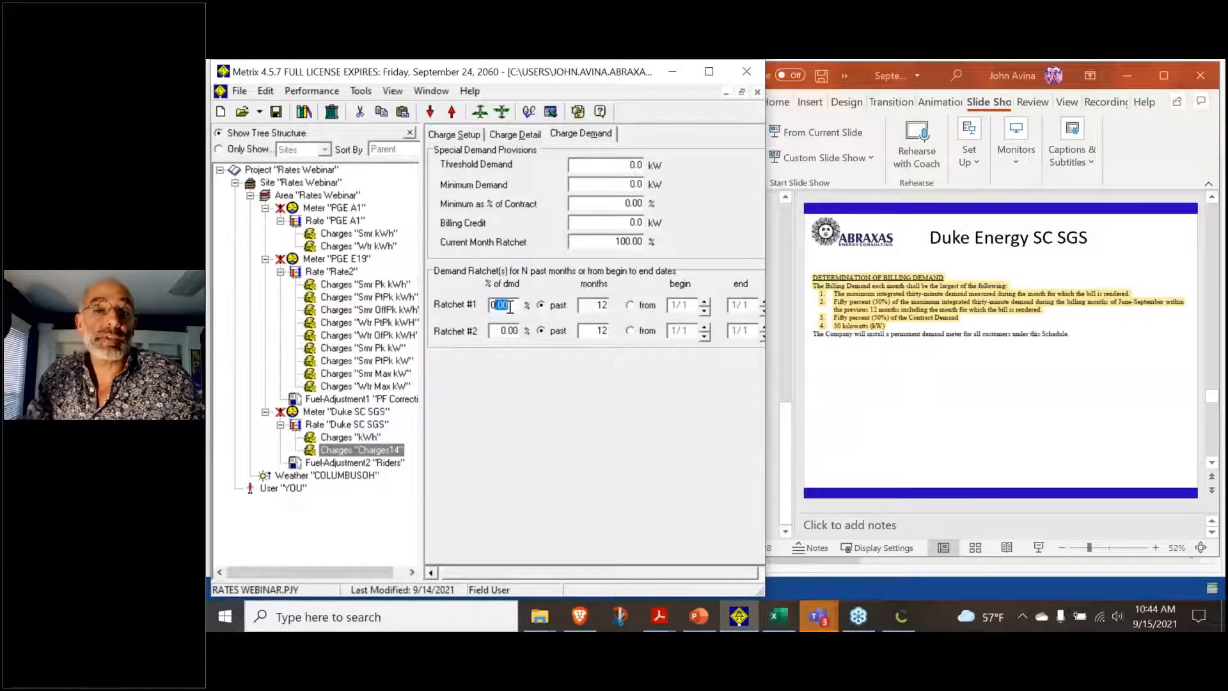
type("50")
left_click(637, 307)
left_click(671, 307)
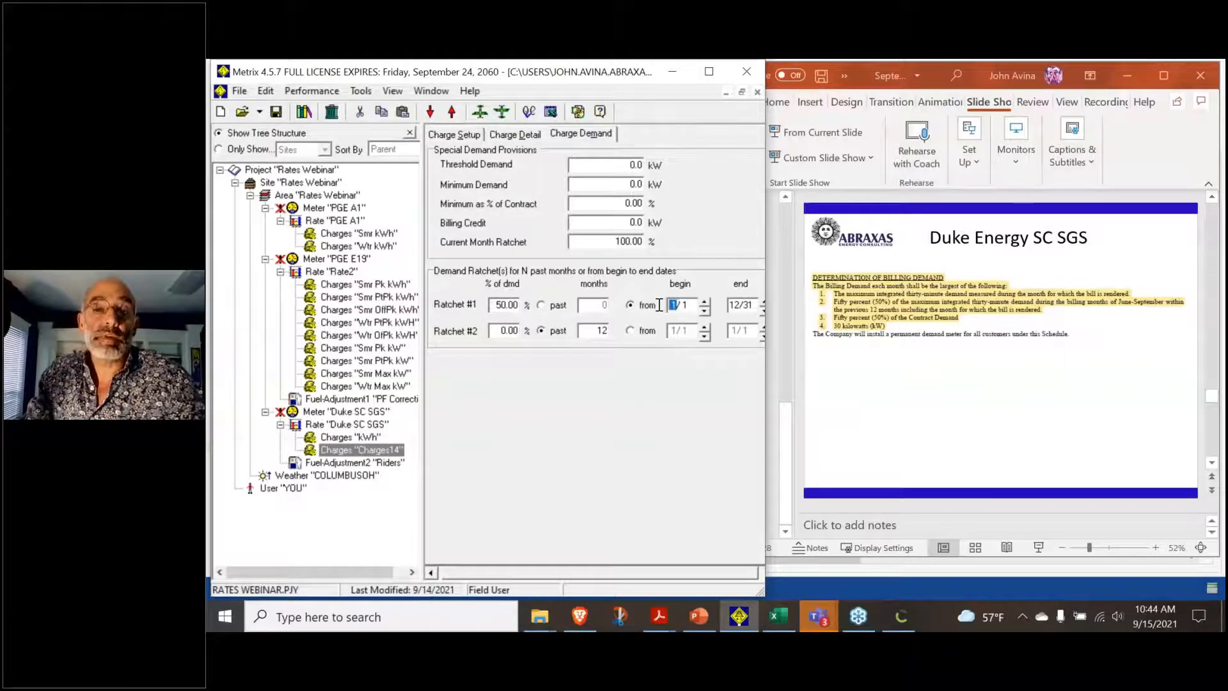
left_click(733, 306)
type("9/30")
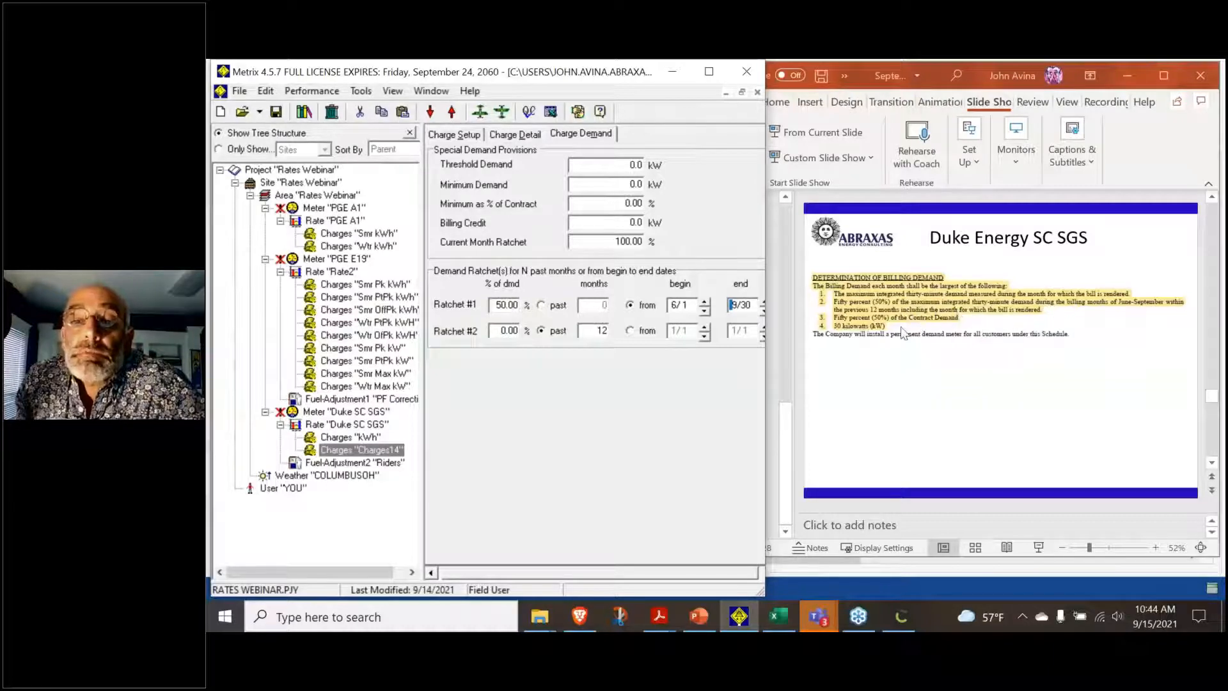
Set the kW charge's minimum as percent of contract to 50% and its minimum demand to 30 kW
left_click(587, 205)
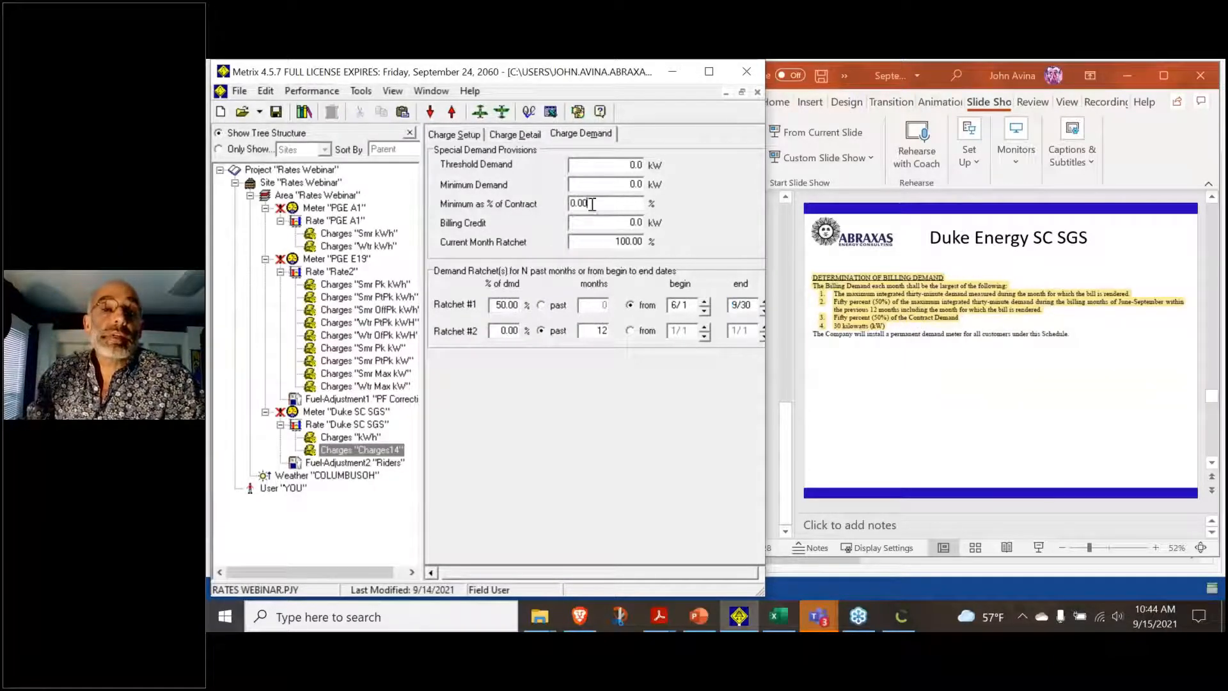
type("50")
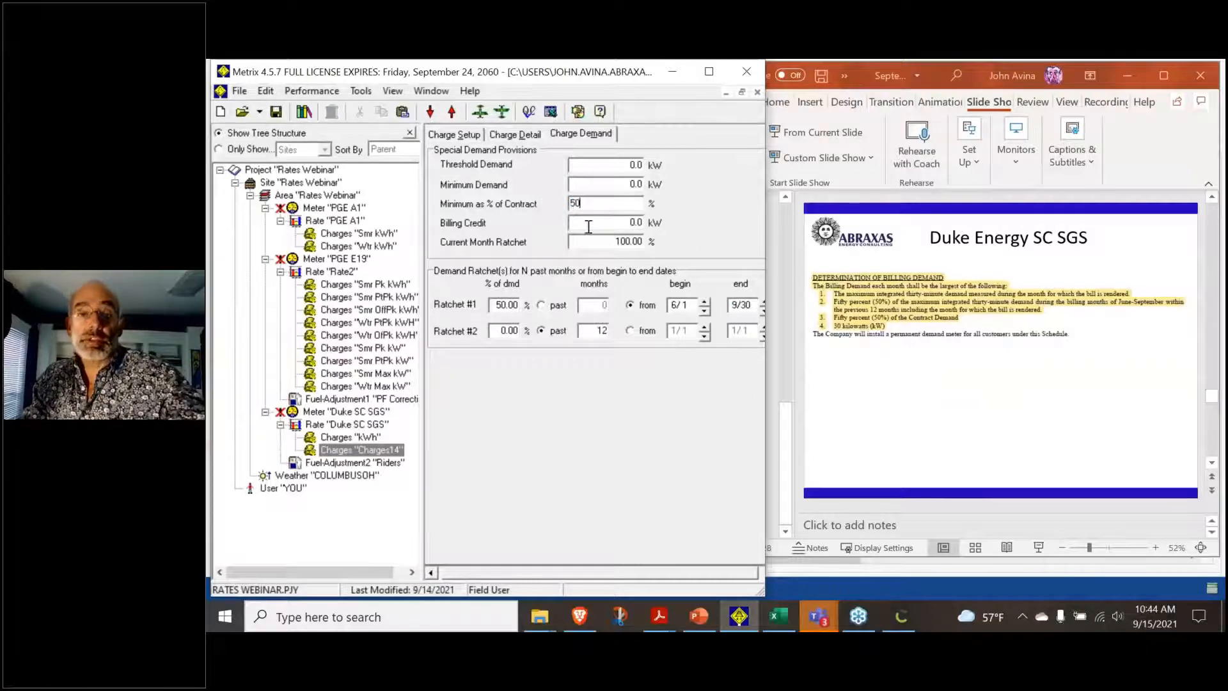
left_click(593, 224)
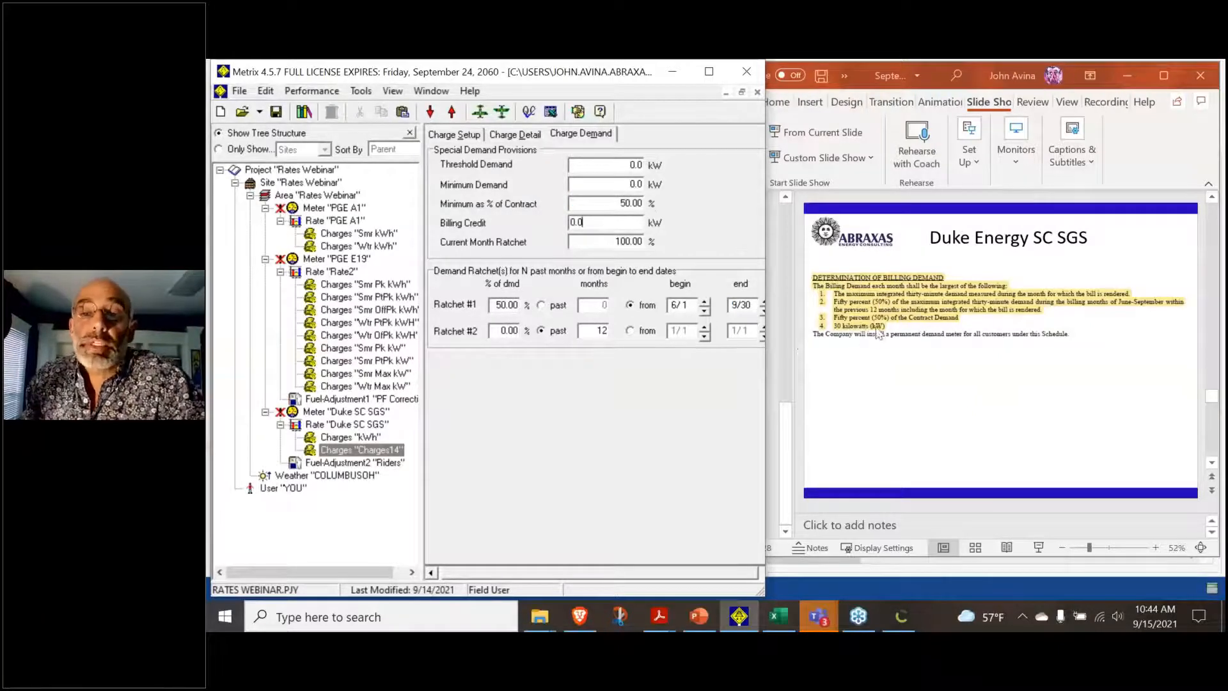
left_click(613, 185)
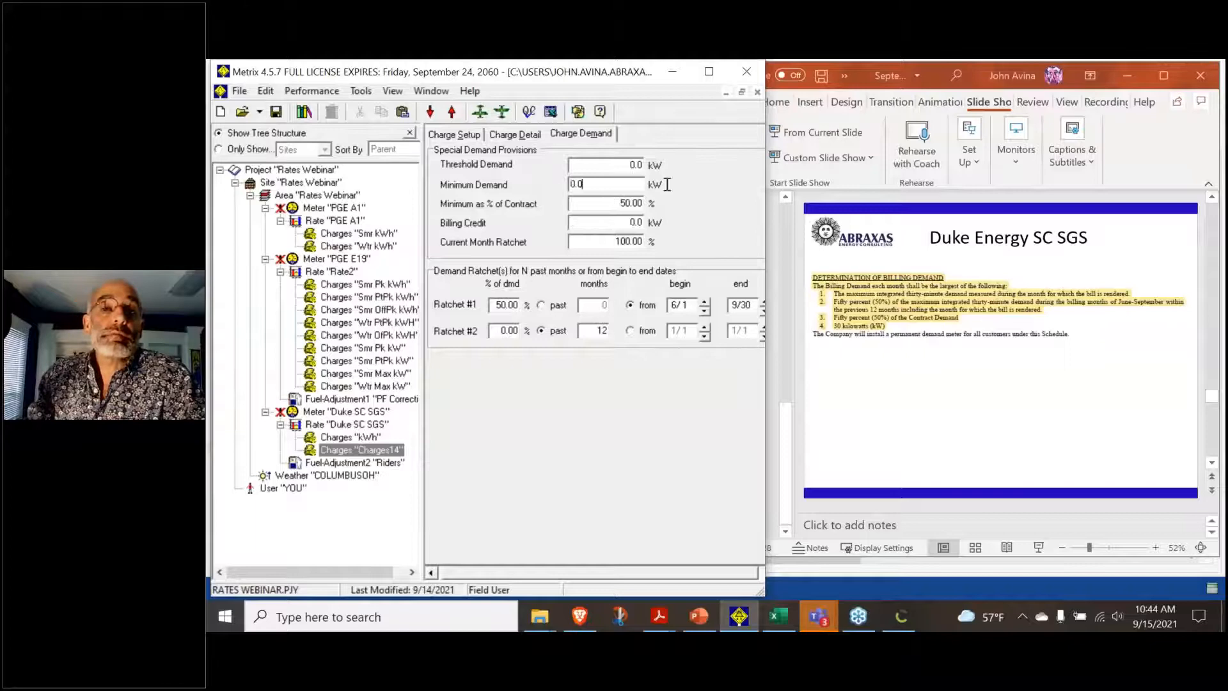
left_click_drag(584, 190, 492, 199)
type("30.0")
left_click(589, 205)
Set the contract demand in the Duke SC SGS rate's details to 10,000 kW
left_click(346, 425)
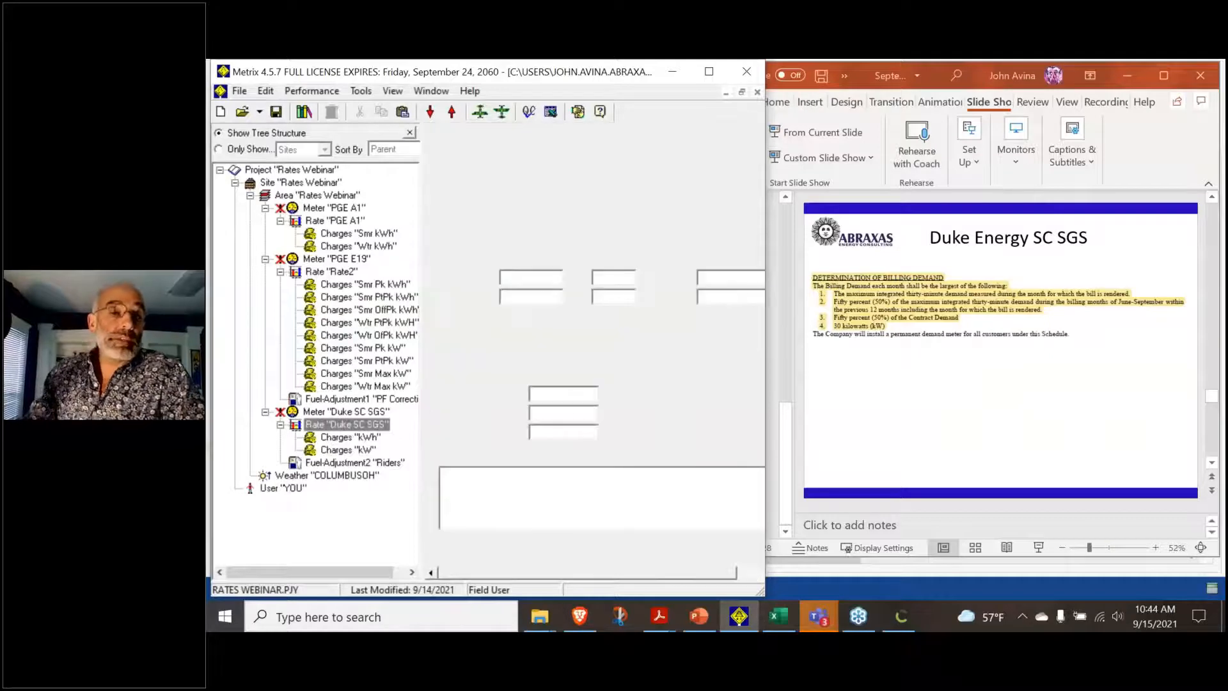
left_click(509, 240)
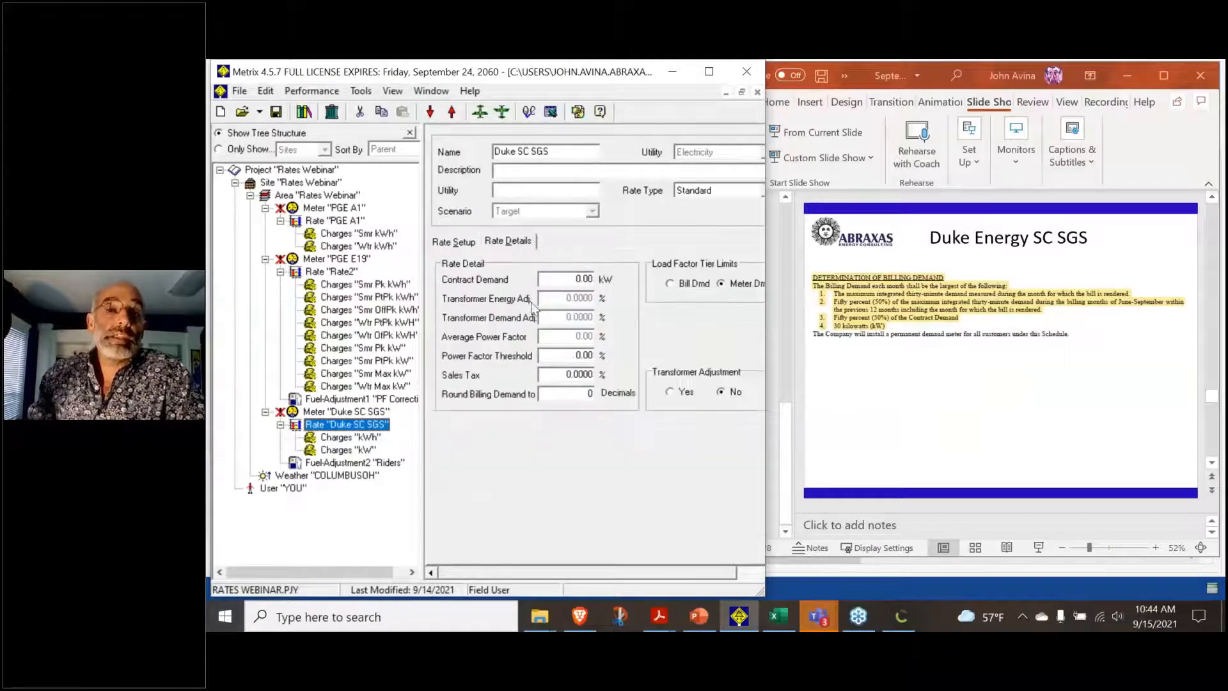
left_click(558, 278)
type("10,000.0")
left_click(566, 278)
key("BackSpace")
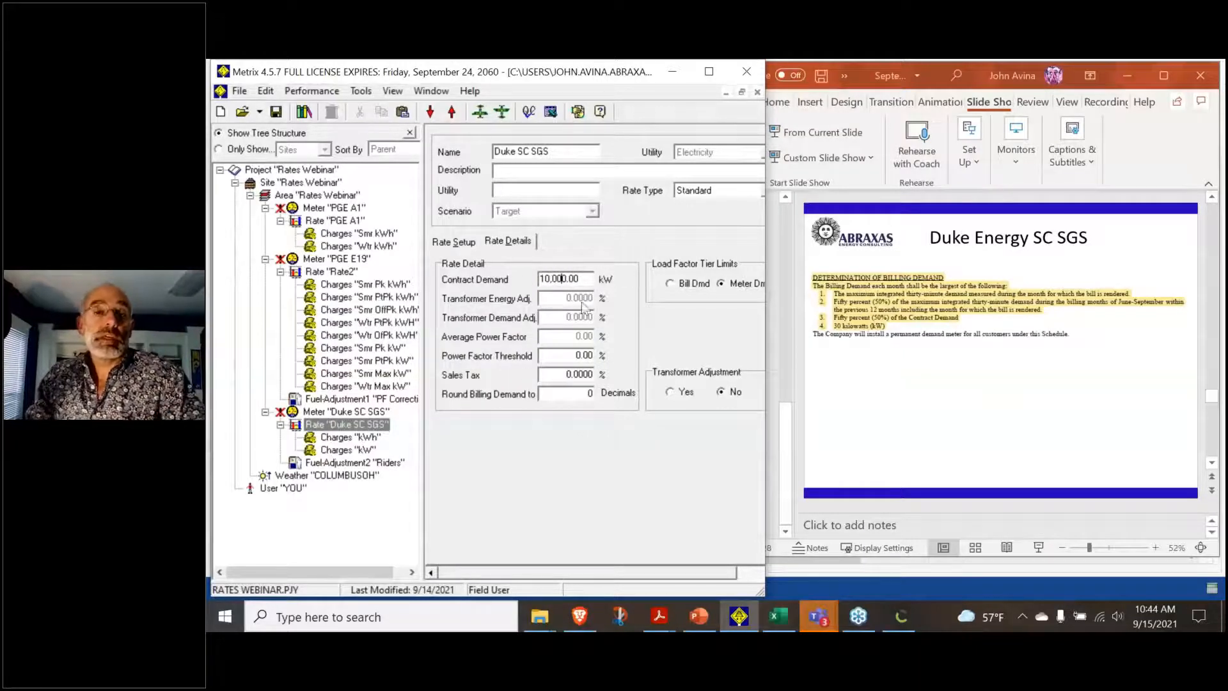
left_click(573, 394)
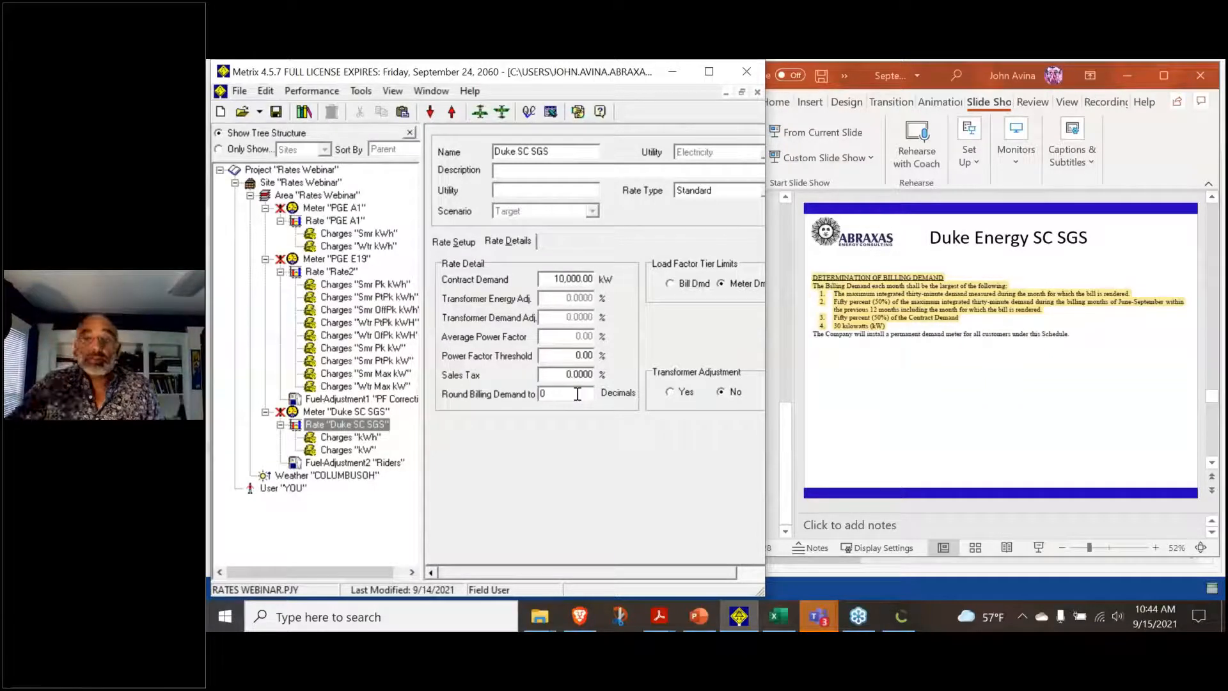
Consult the power factor correction slide and set the Duke SC SGS rate's power factor threshold to 85%
scroll(1039, 409, "down", 1)
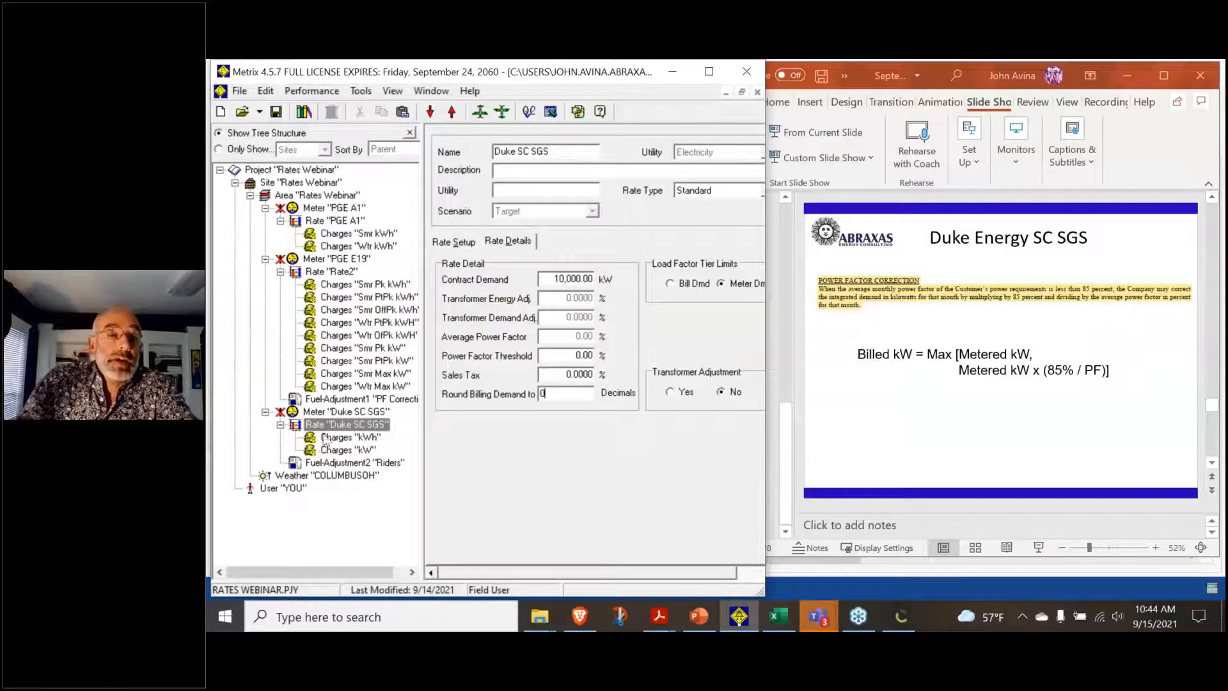
left_click(562, 357)
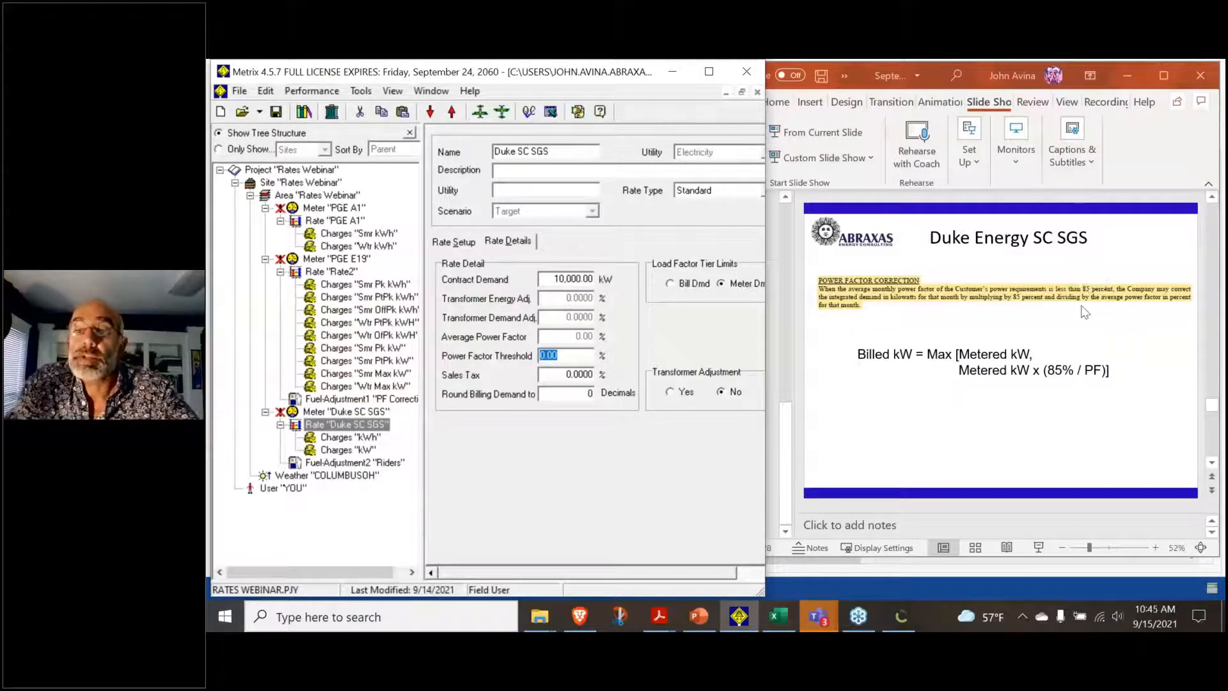
type("85")
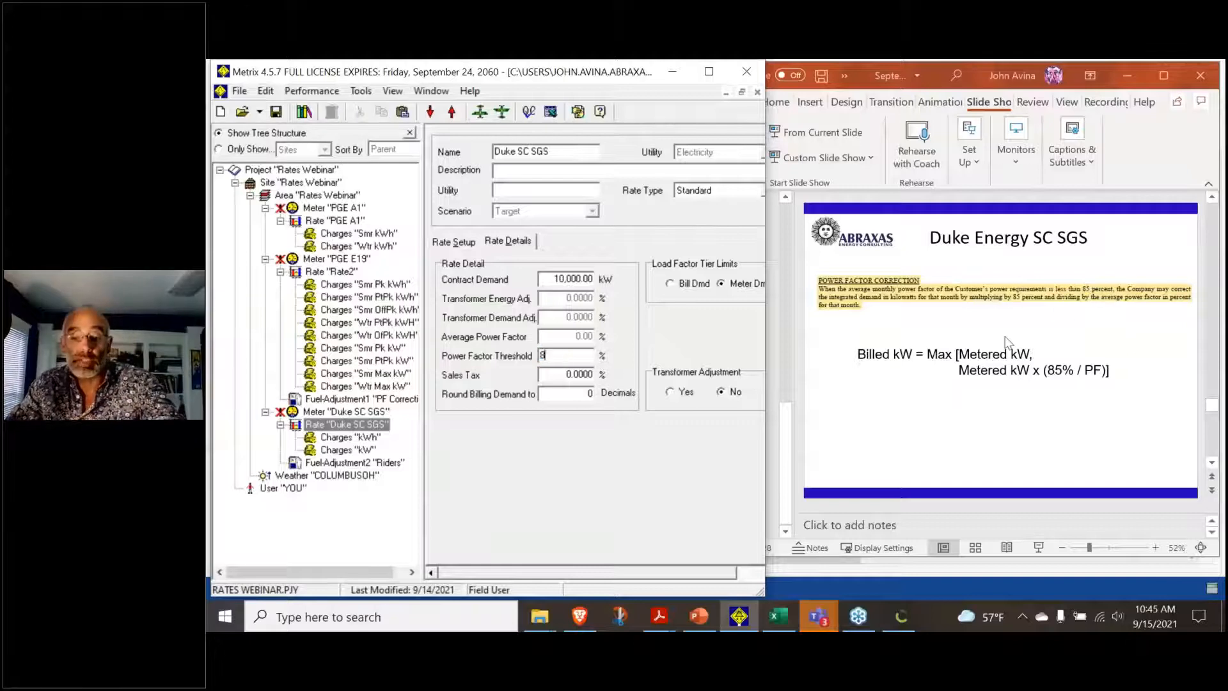
left_click(575, 371)
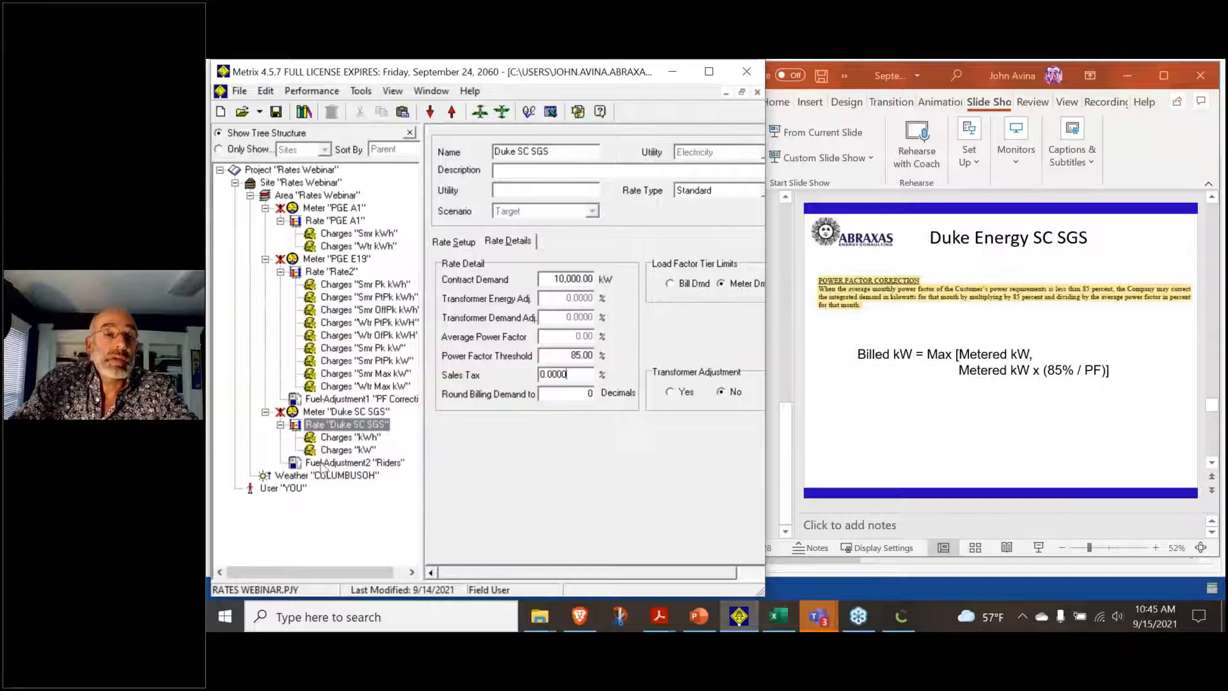
Maximize the window and view the simulated actual results of the Duke SC SGS meter
left_click(349, 413)
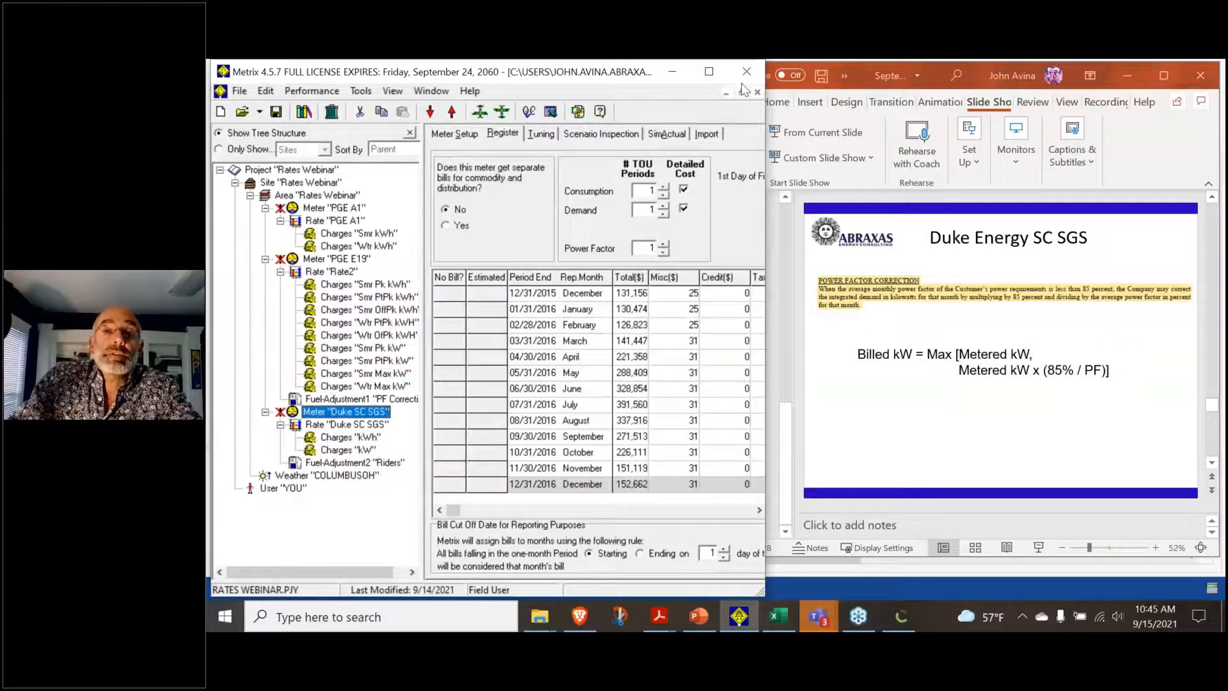
left_click(709, 71)
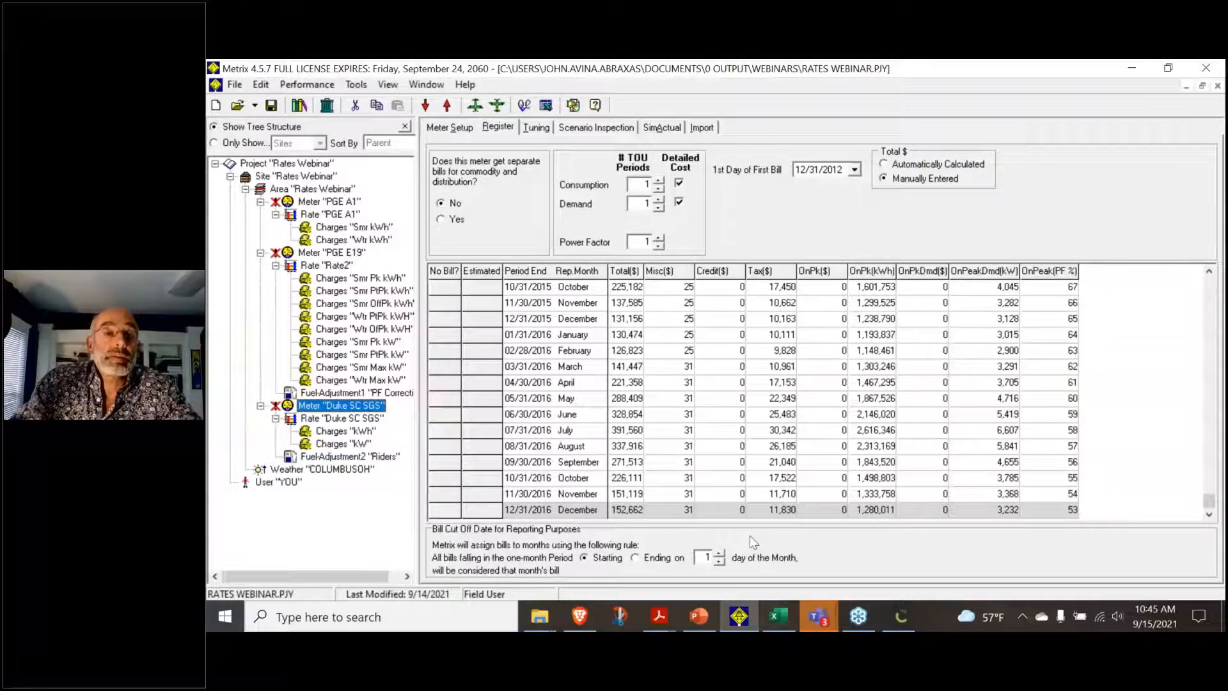
left_click(664, 132)
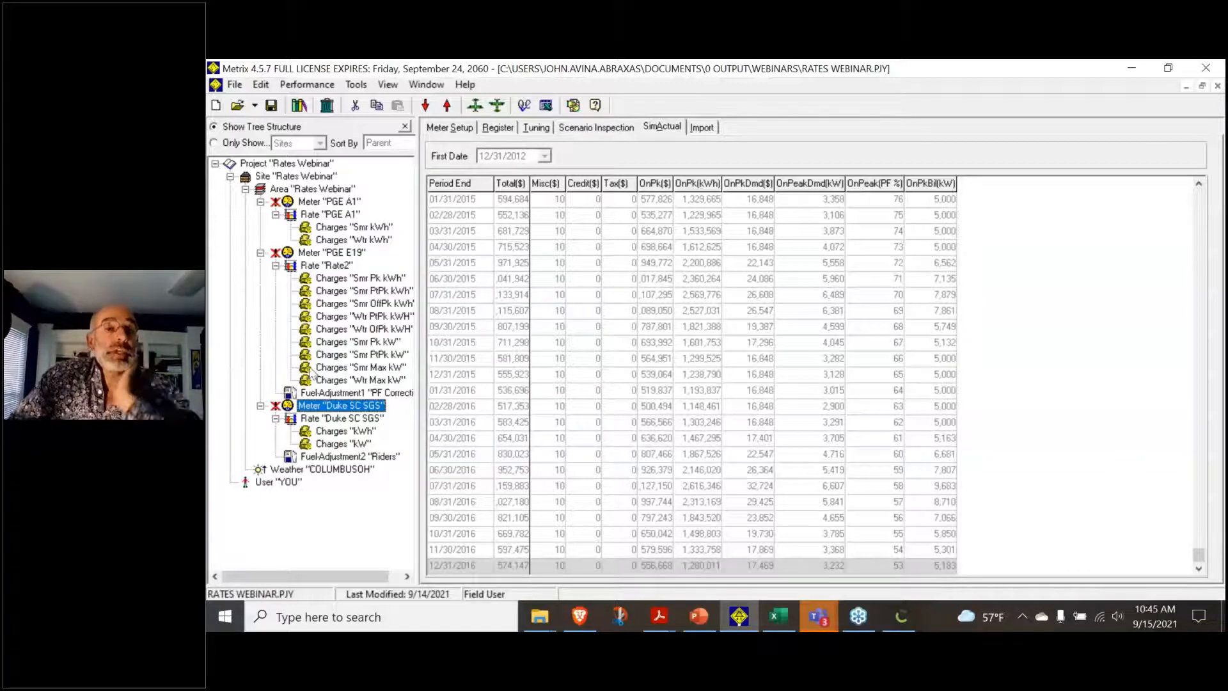
Switch to Option C, restore its window beside the slides and open the Duke SC SGS meter
left_click(1129, 68)
left_click(884, 614)
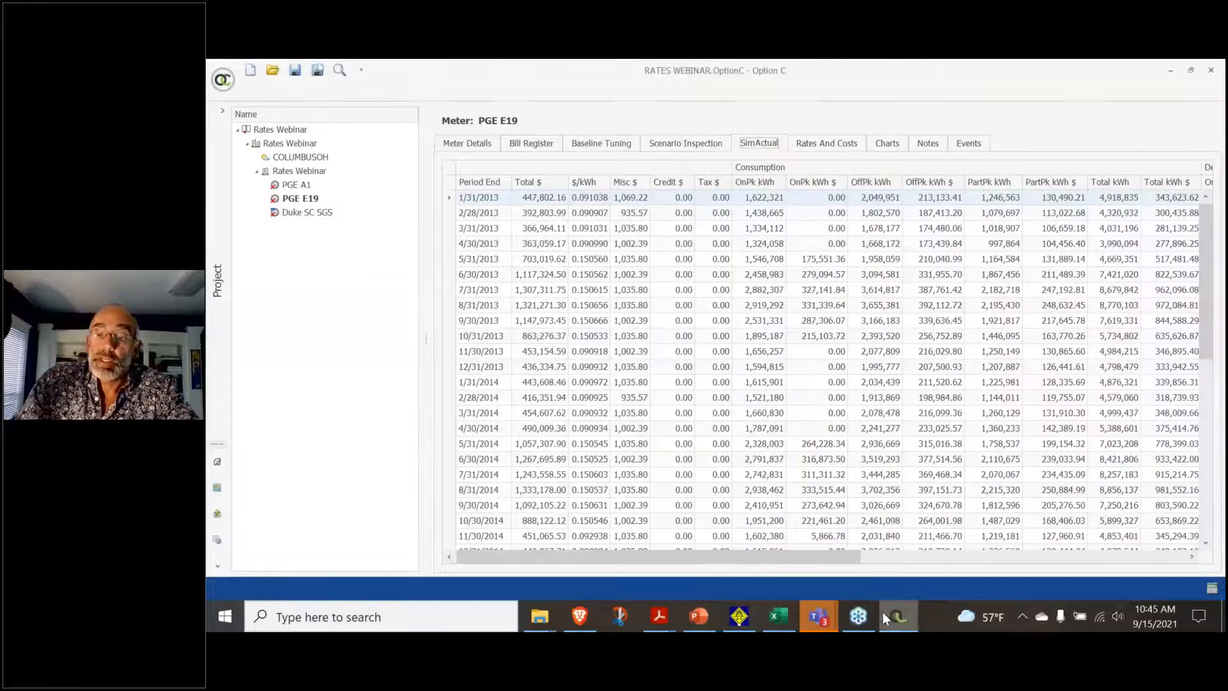
left_click(1191, 70)
left_click(310, 203)
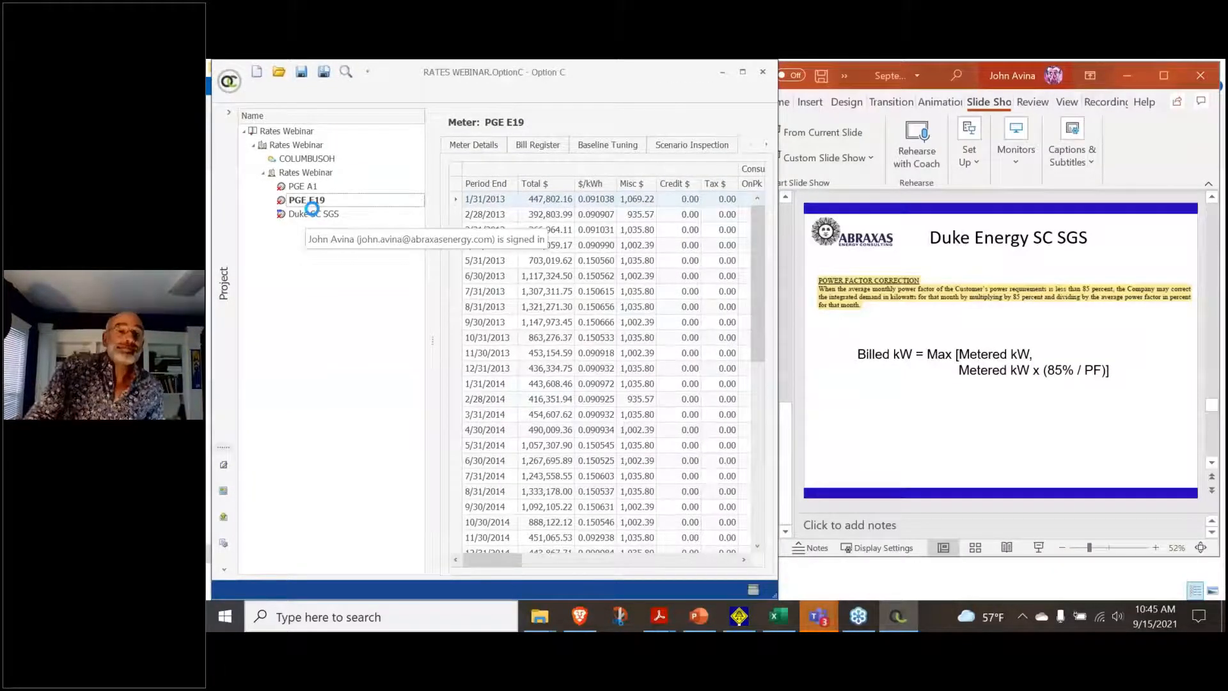
left_click(312, 213)
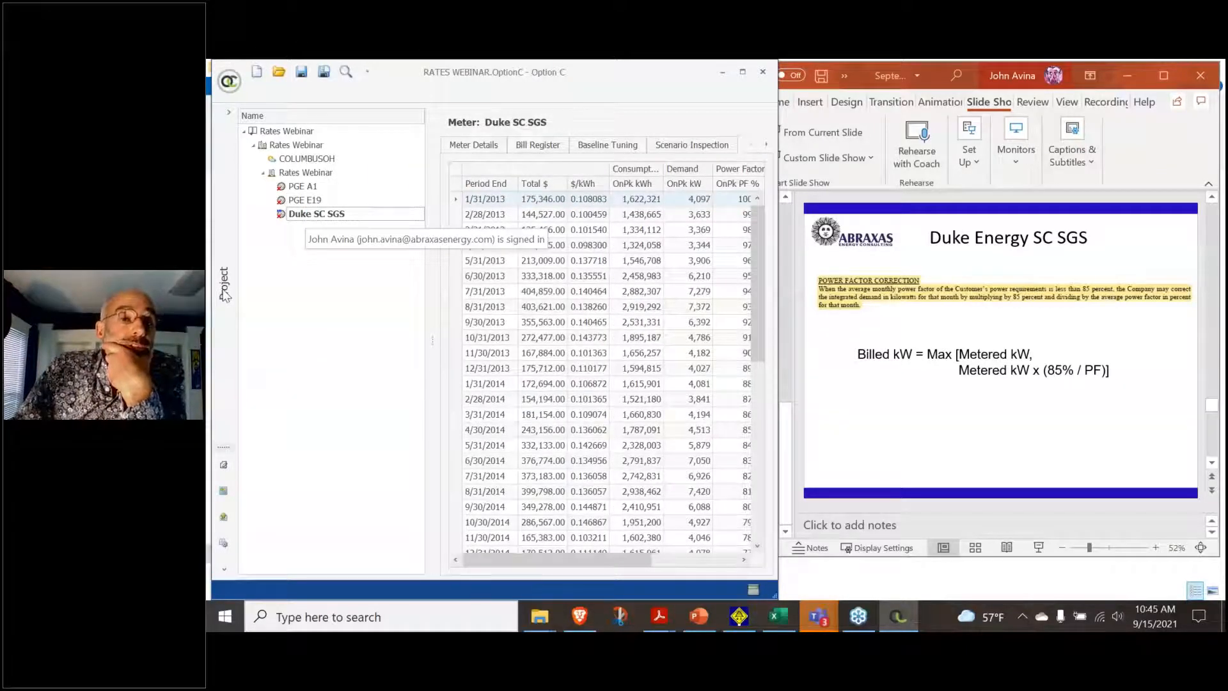
Show the project's rate groups and add a new rate group titled Duke SC SGS
left_click(225, 293)
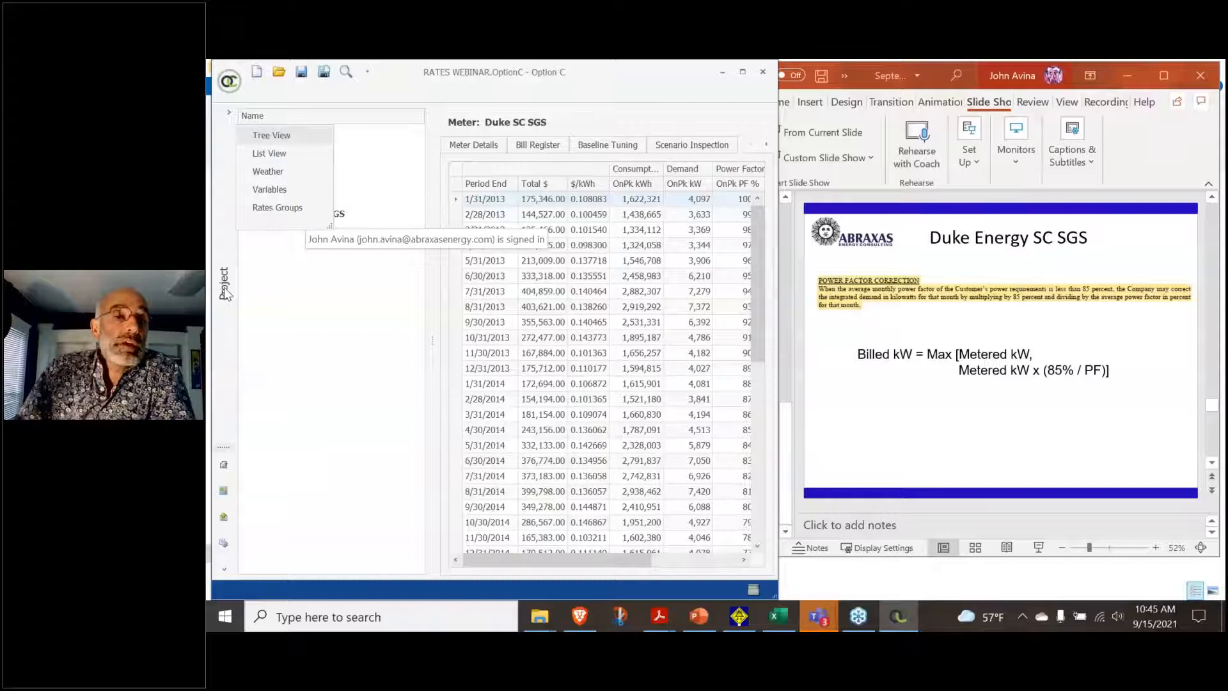
left_click(277, 210)
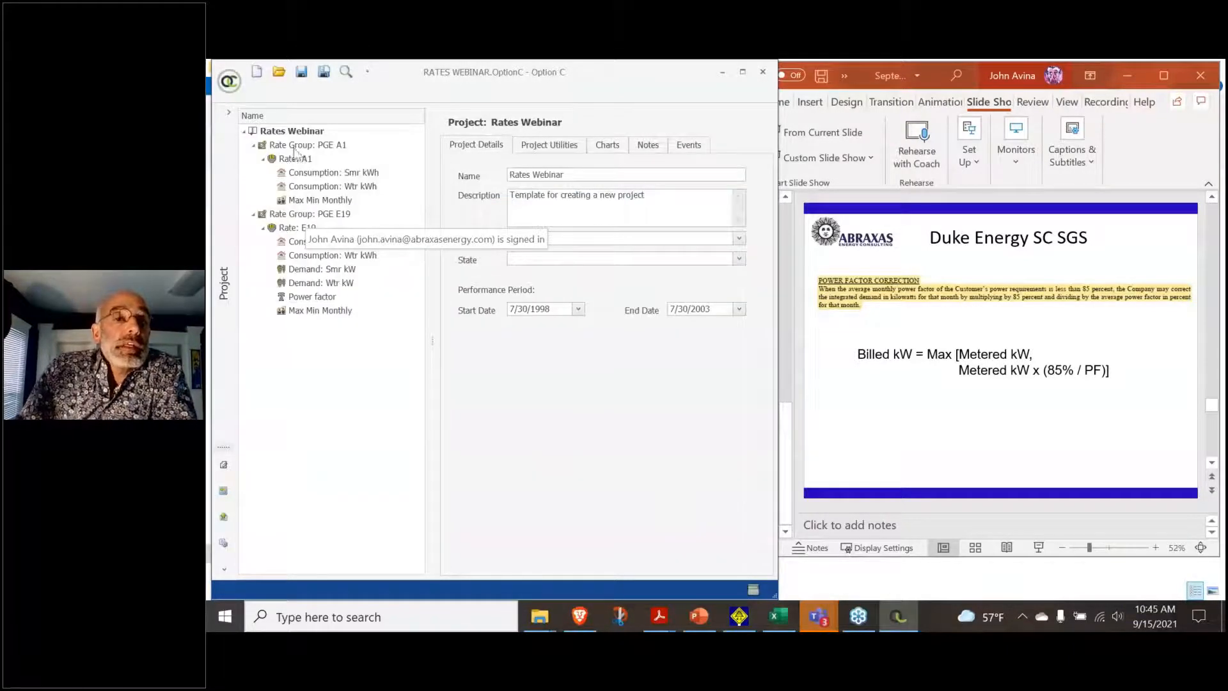
right_click(295, 136)
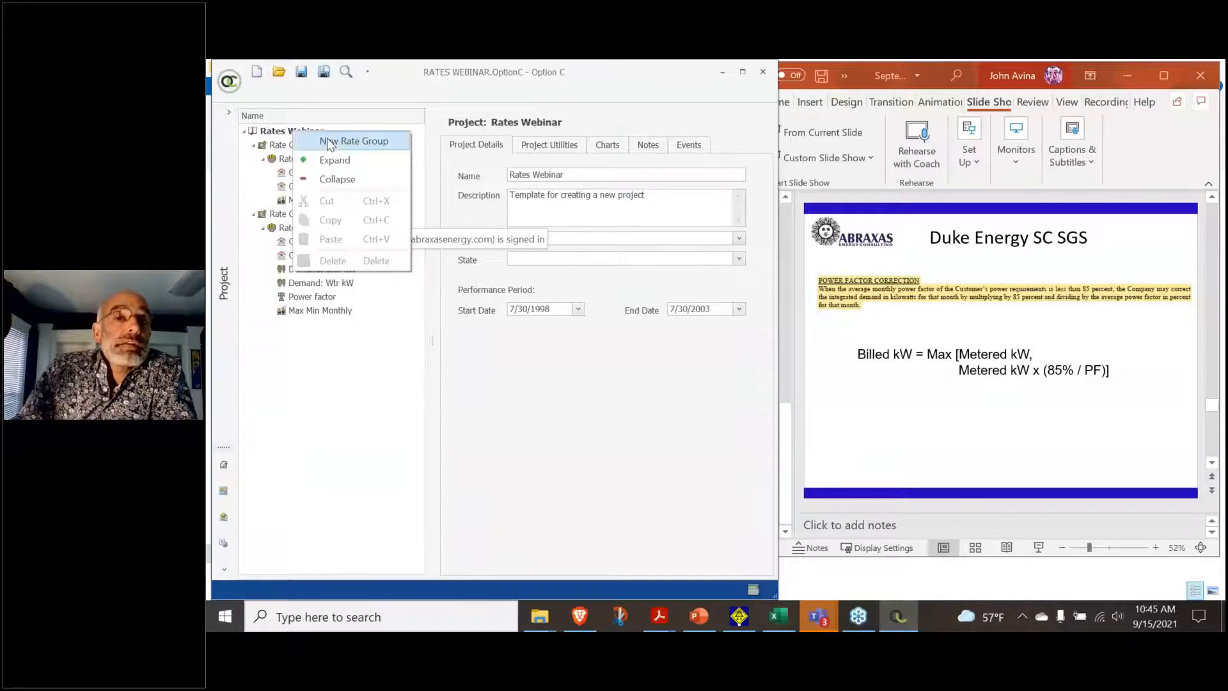
left_click(329, 142)
triple_click(582, 157)
type("Duj")
key("BackSpace")
type("ke SC SGS")
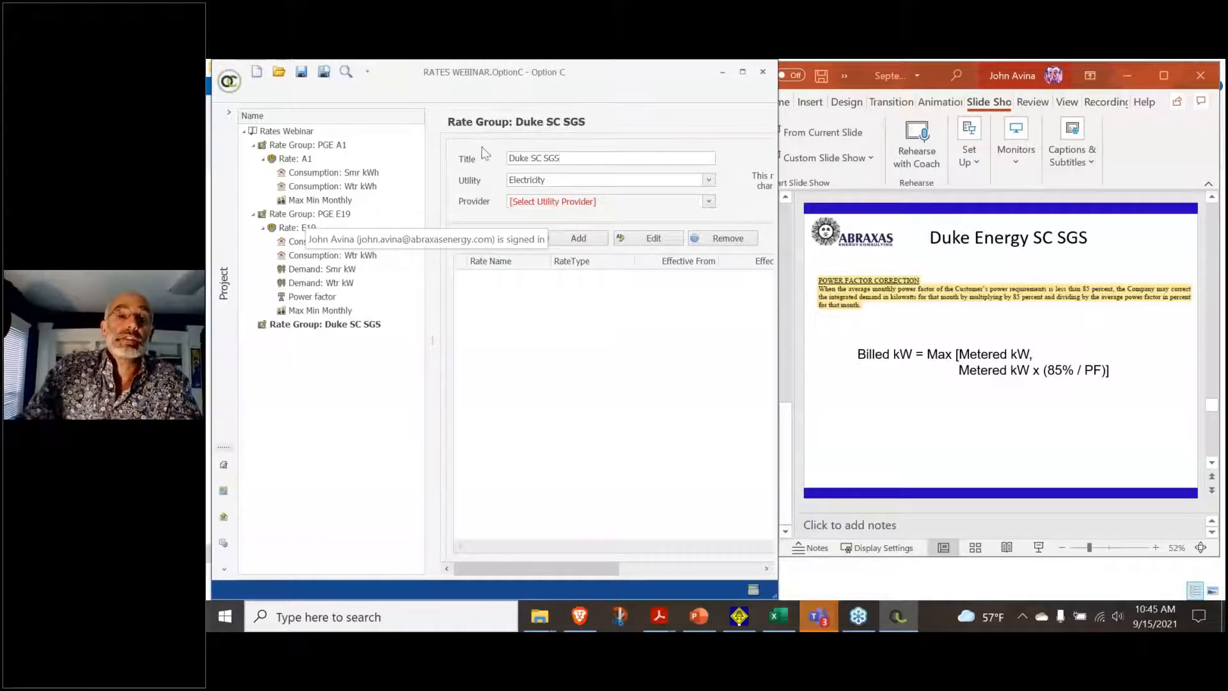
Create Duke as the electricity provider for the Duke SC SGS rate group
left_click(531, 203)
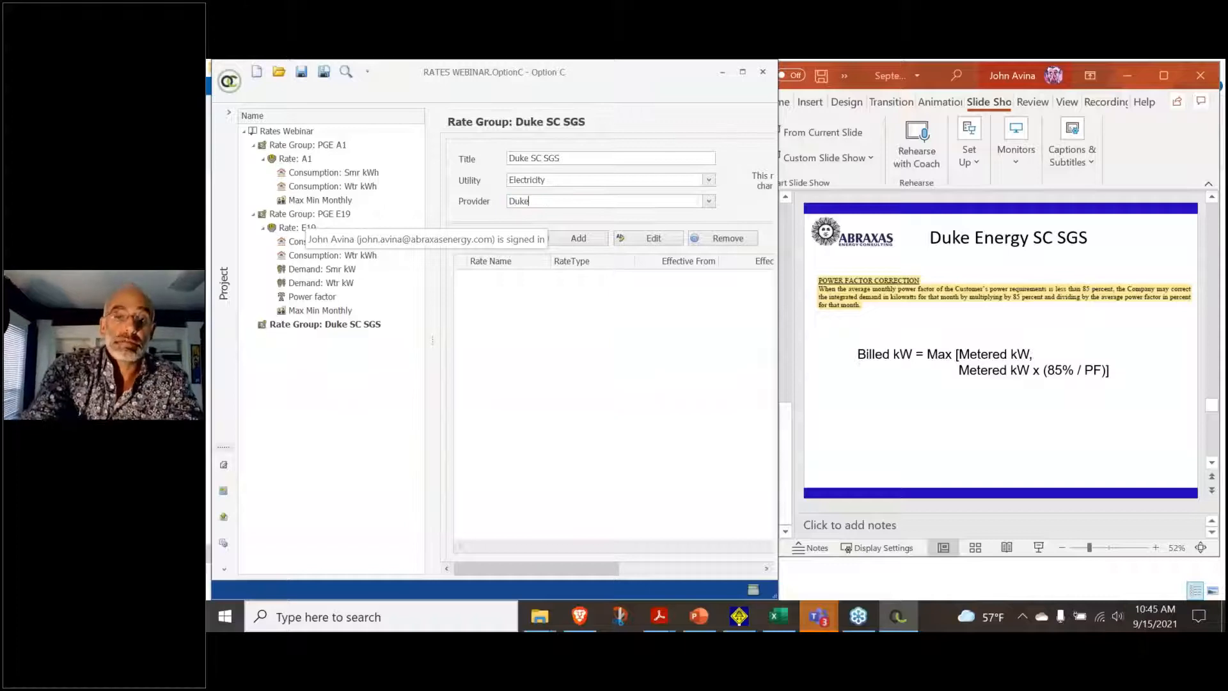
left_click(579, 371)
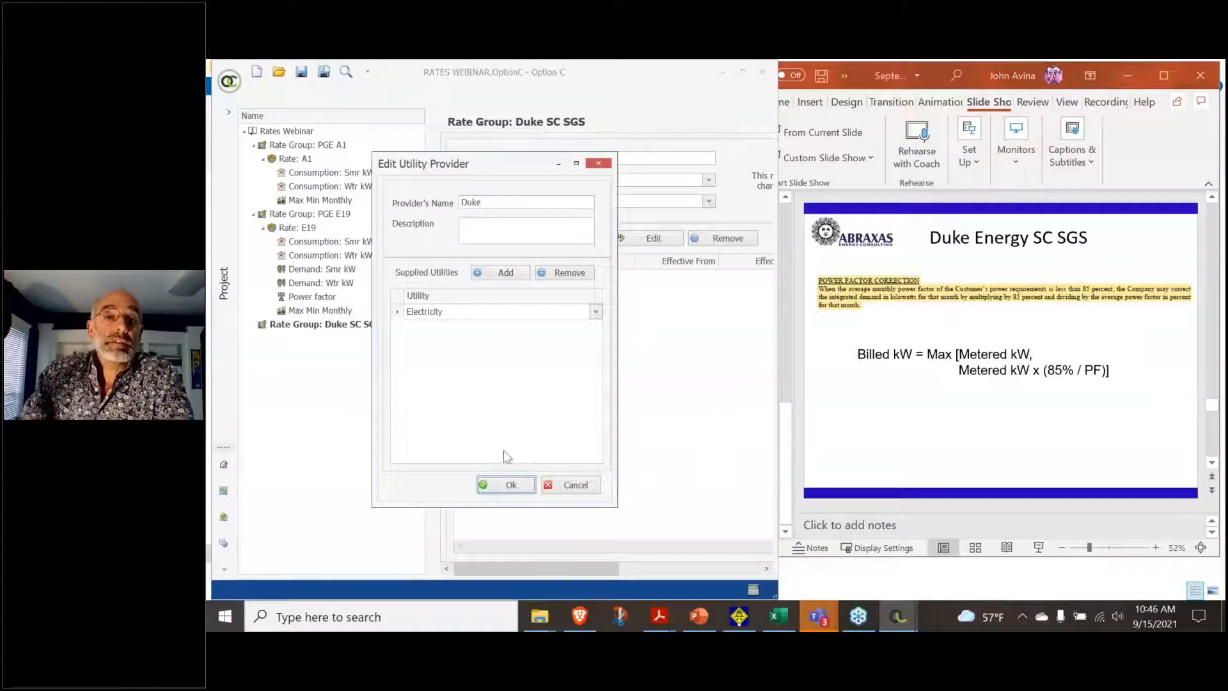
left_click(506, 485)
Add a rate named SC SGS to the rate group and set its type to Complicated (many charge items of different types)
left_click(557, 238)
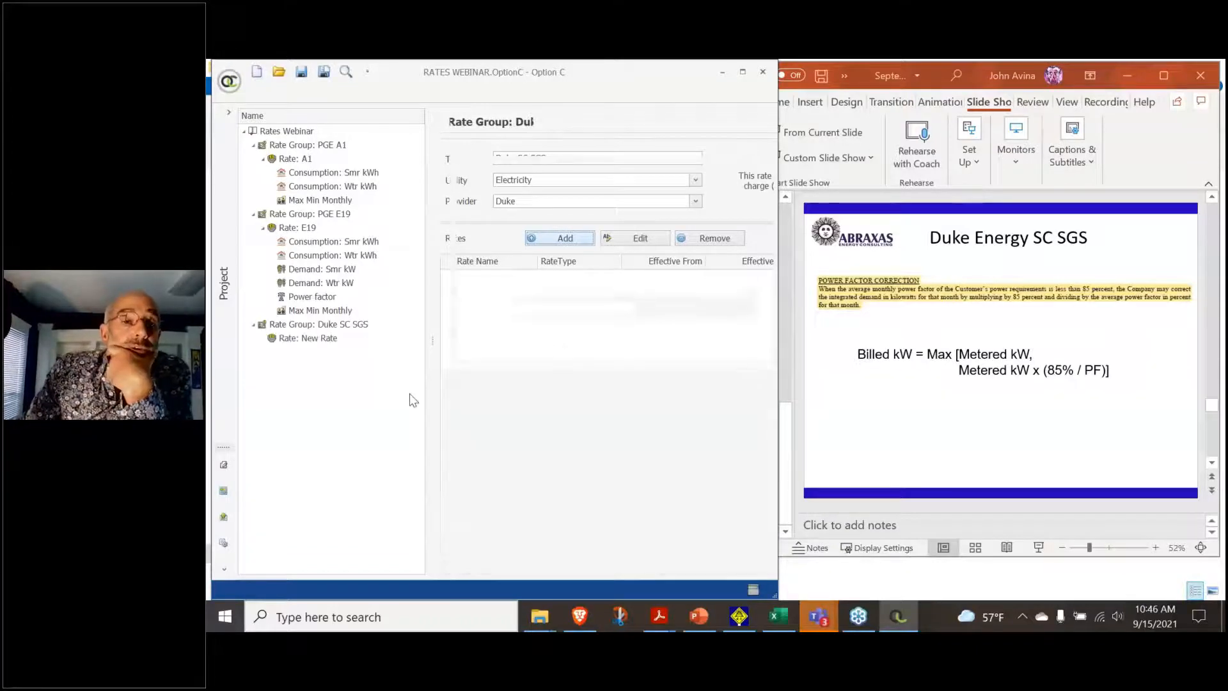
left_click_drag(625, 238, 540, 236)
type("SC SGS")
left_click(608, 257)
left_click(619, 282)
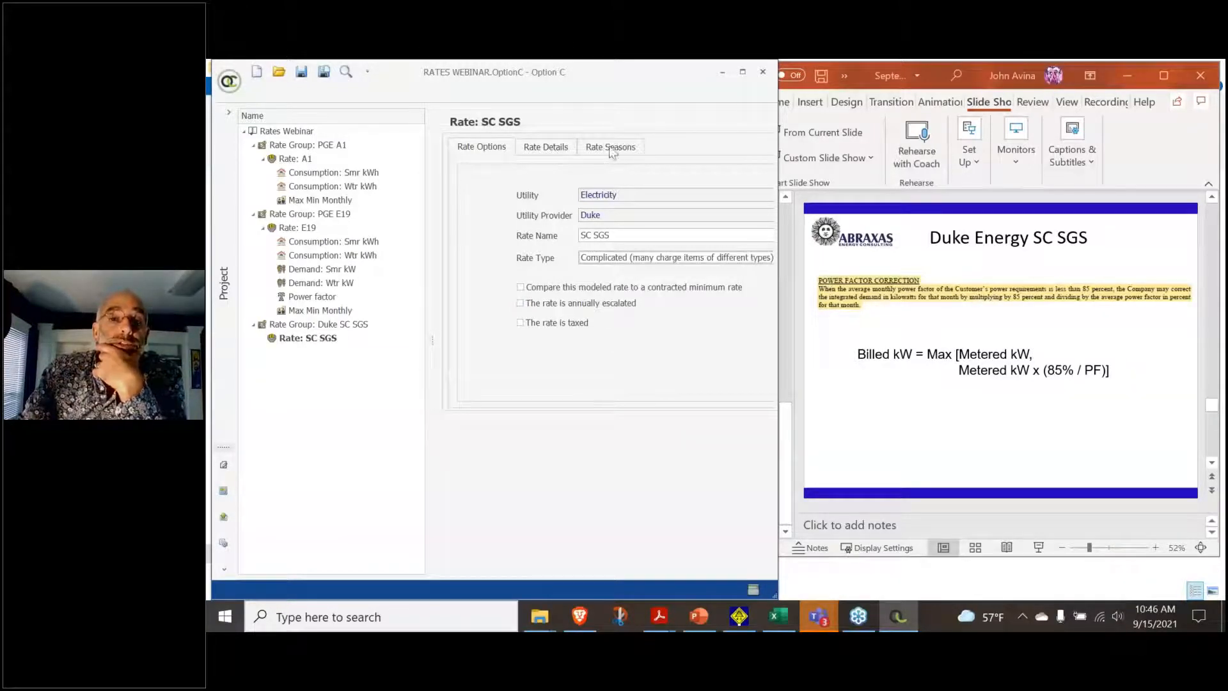
Add a consumption charge item to the SC SGS rate and bring up the slide with the Duke energy charges
left_click(545, 146)
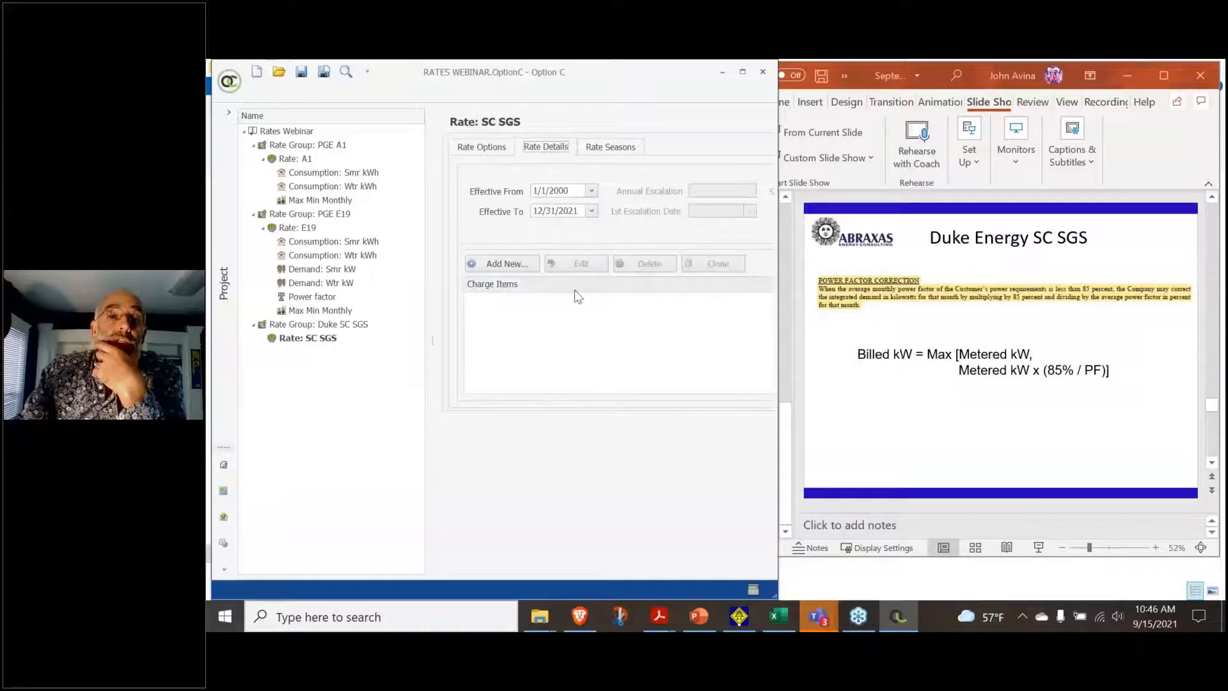
left_click(512, 262)
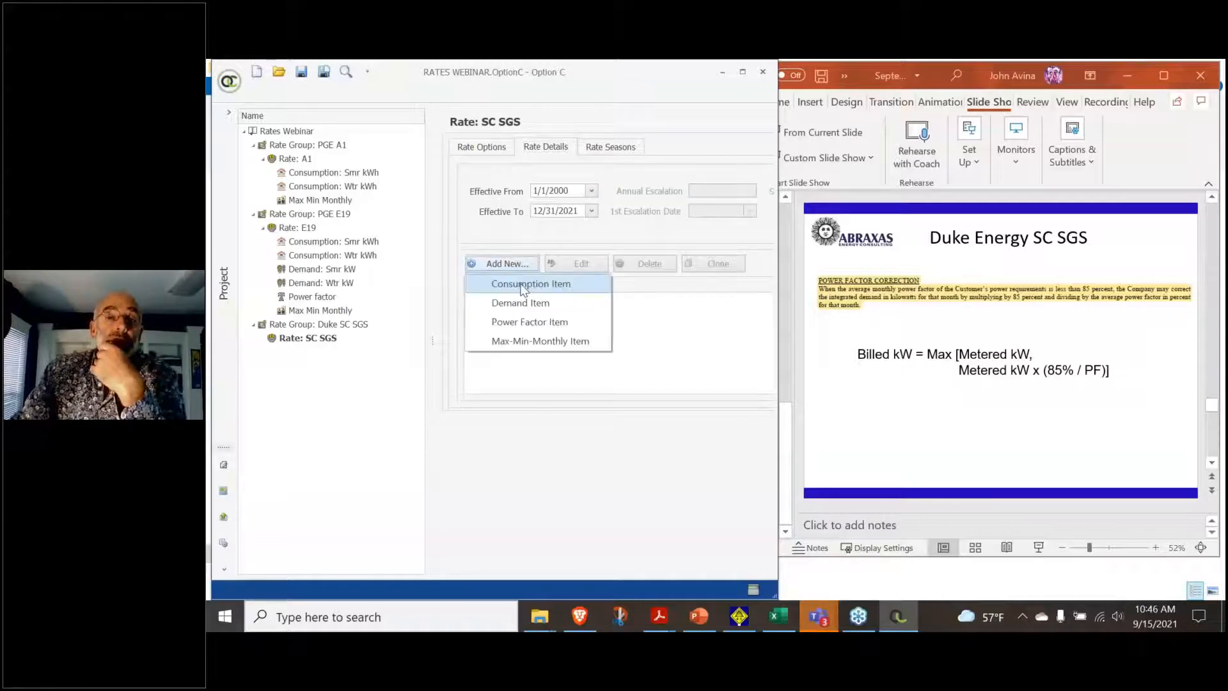
left_click(578, 284)
left_click(979, 306)
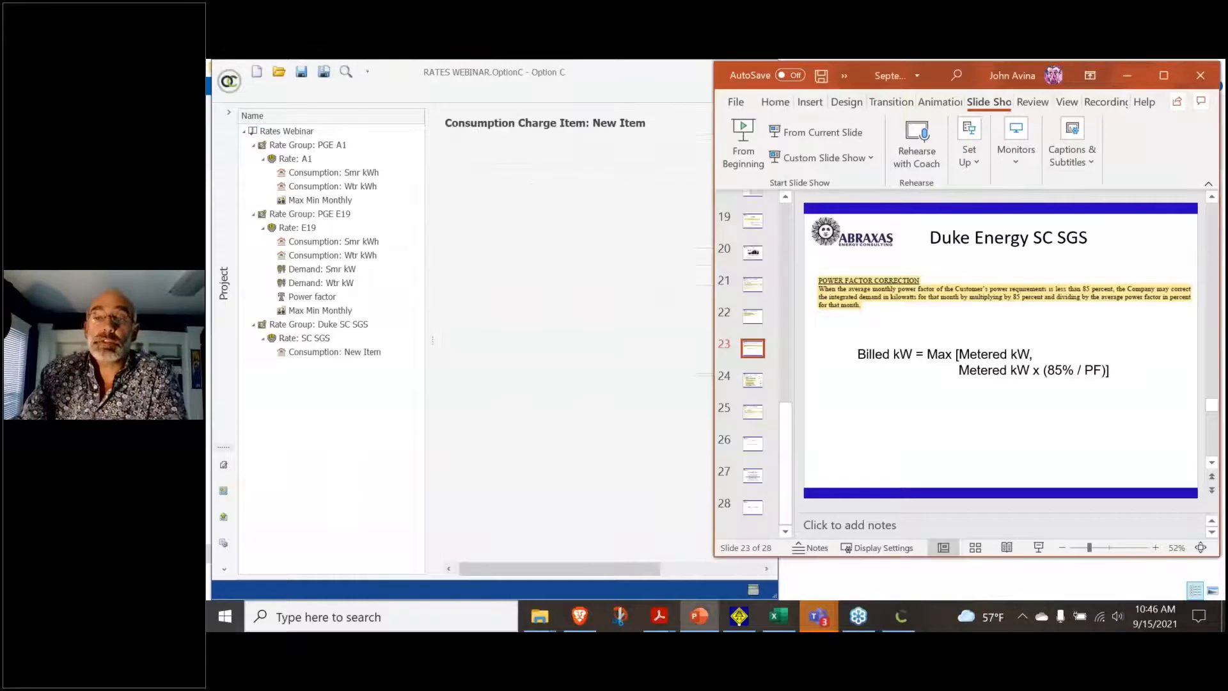
scroll(979, 306, "up", 1)
scroll(977, 301, "up", 1)
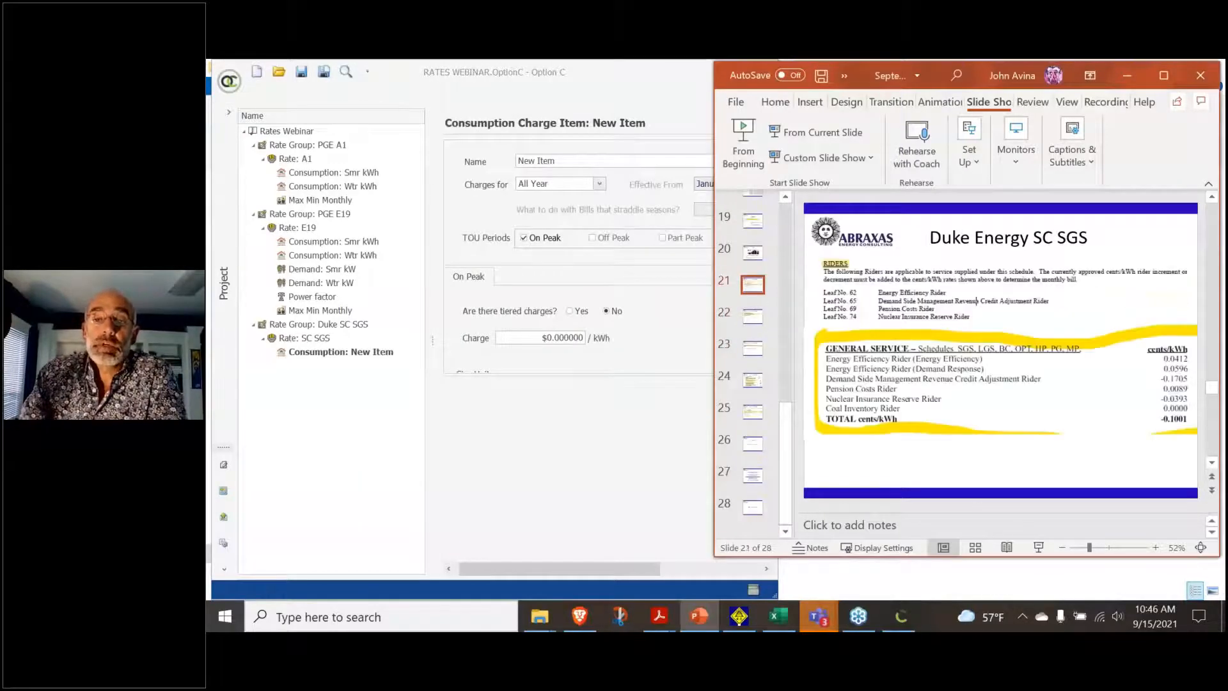
scroll(977, 301, "down", 2)
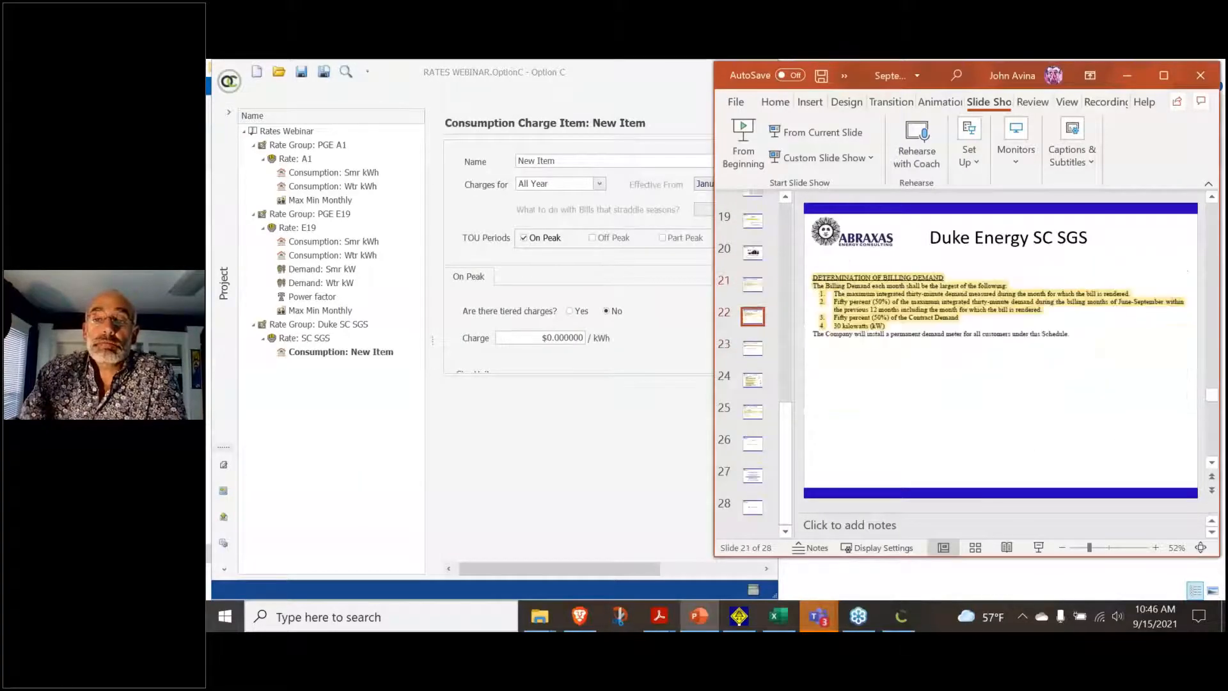
scroll(977, 300, "down", 1)
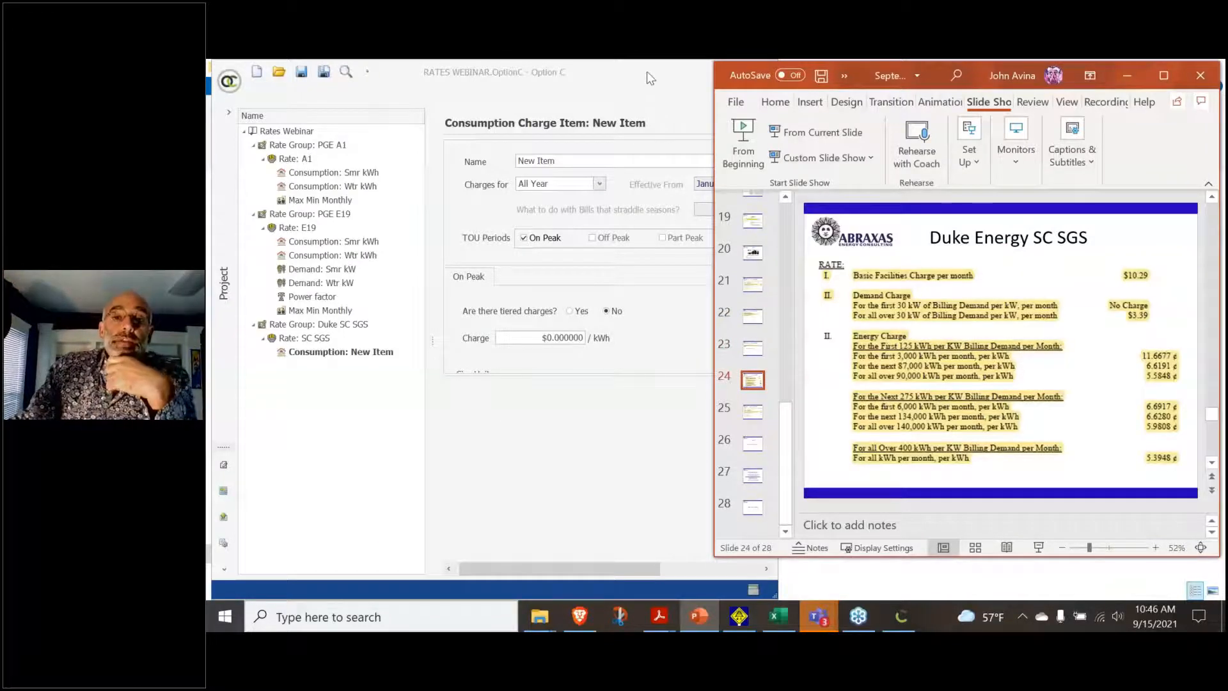
Turn on tiered charges and tier thresholds for the On Peak period of the new SC SGS consumption charge item
left_click(572, 318)
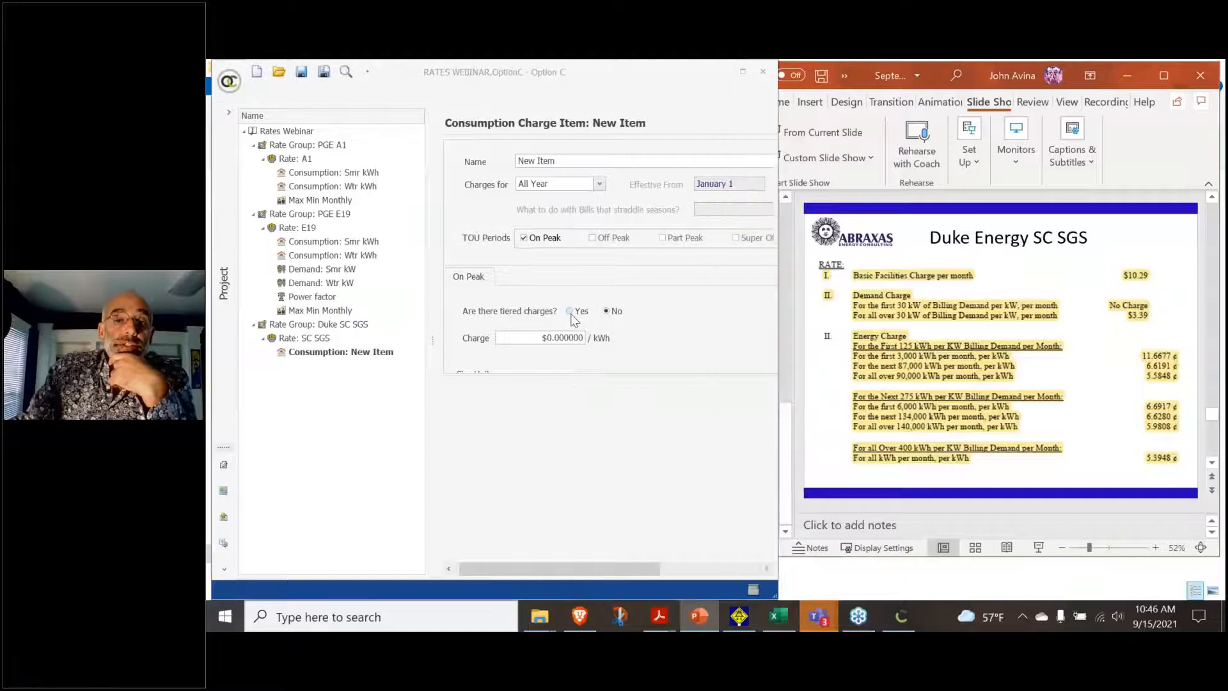
left_click(570, 311)
left_click_drag(574, 566, 515, 552)
left_click(478, 388)
type("1")
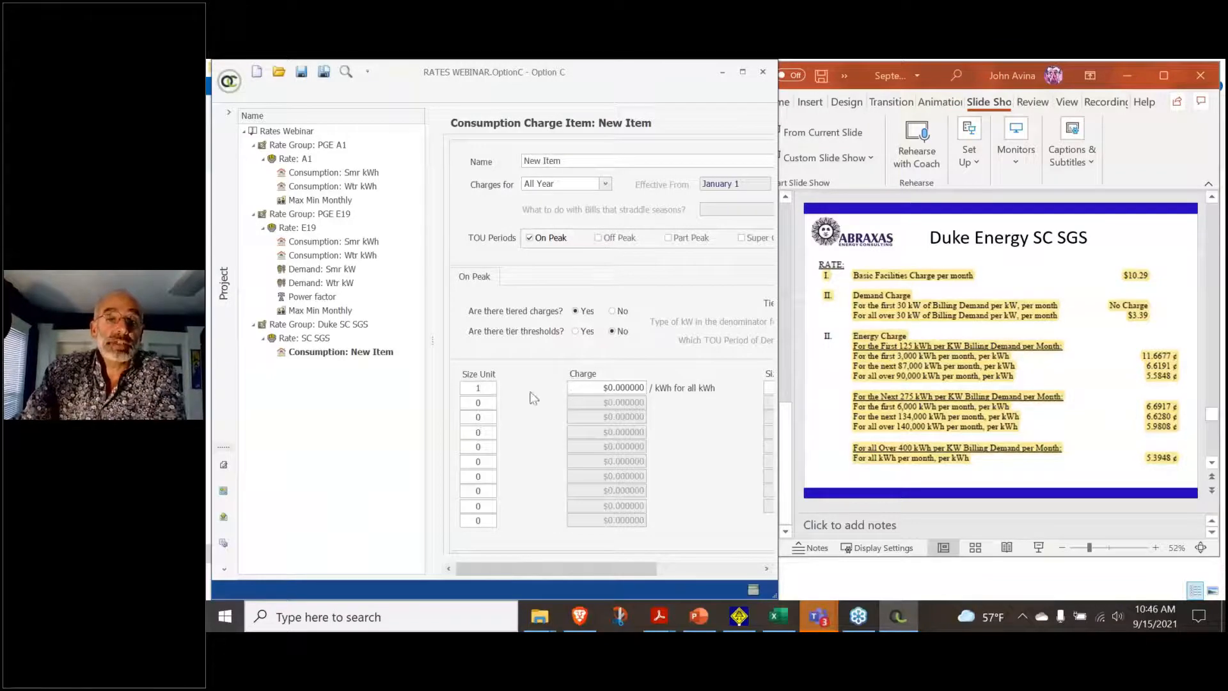
left_click(595, 386)
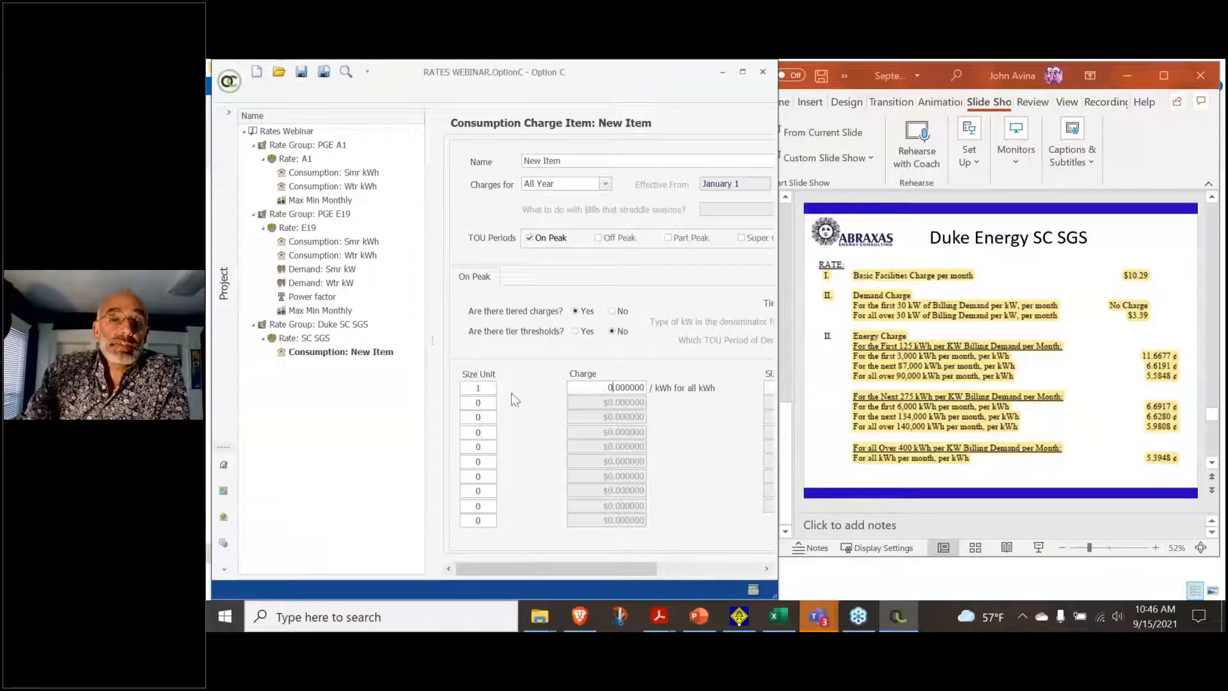
left_click_drag(627, 570, 639, 535)
left_click_drag(525, 386, 602, 388)
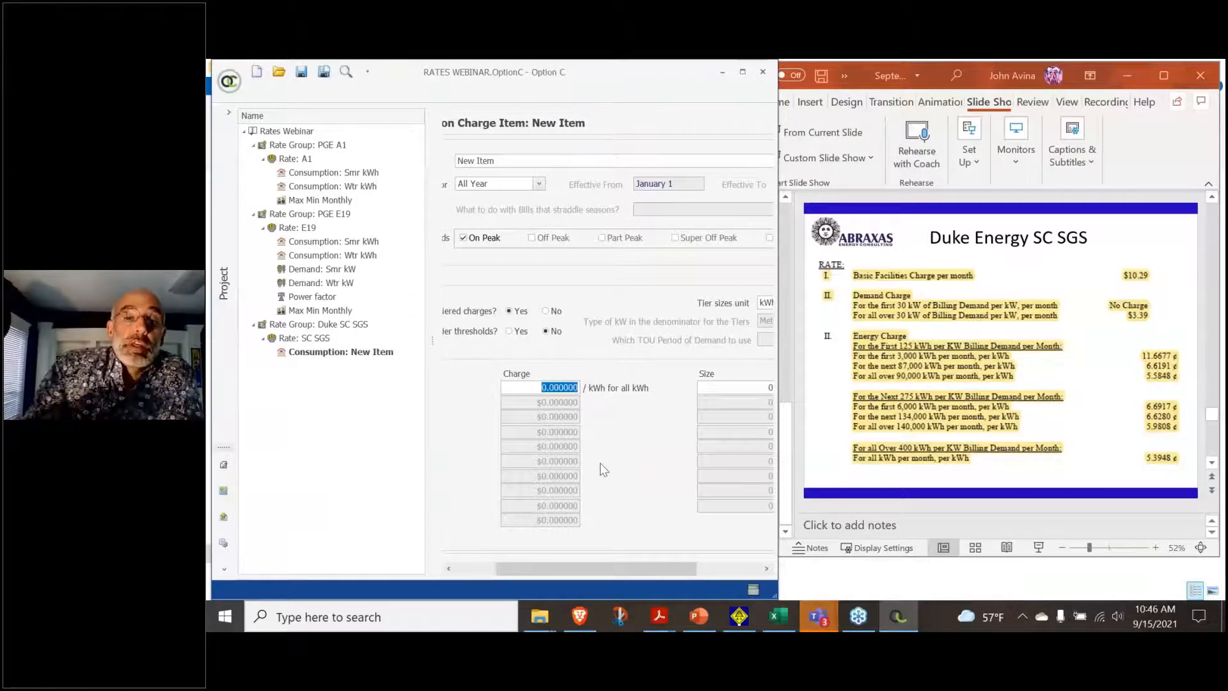
left_click_drag(673, 571, 609, 558)
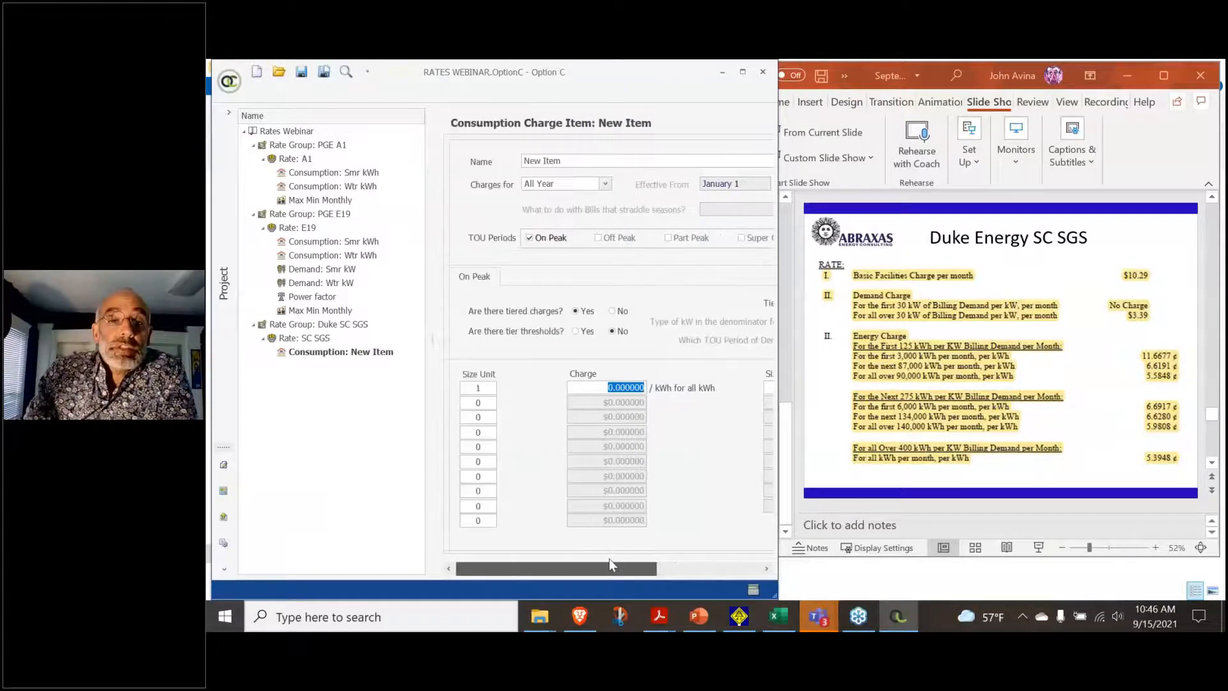
left_click(579, 332)
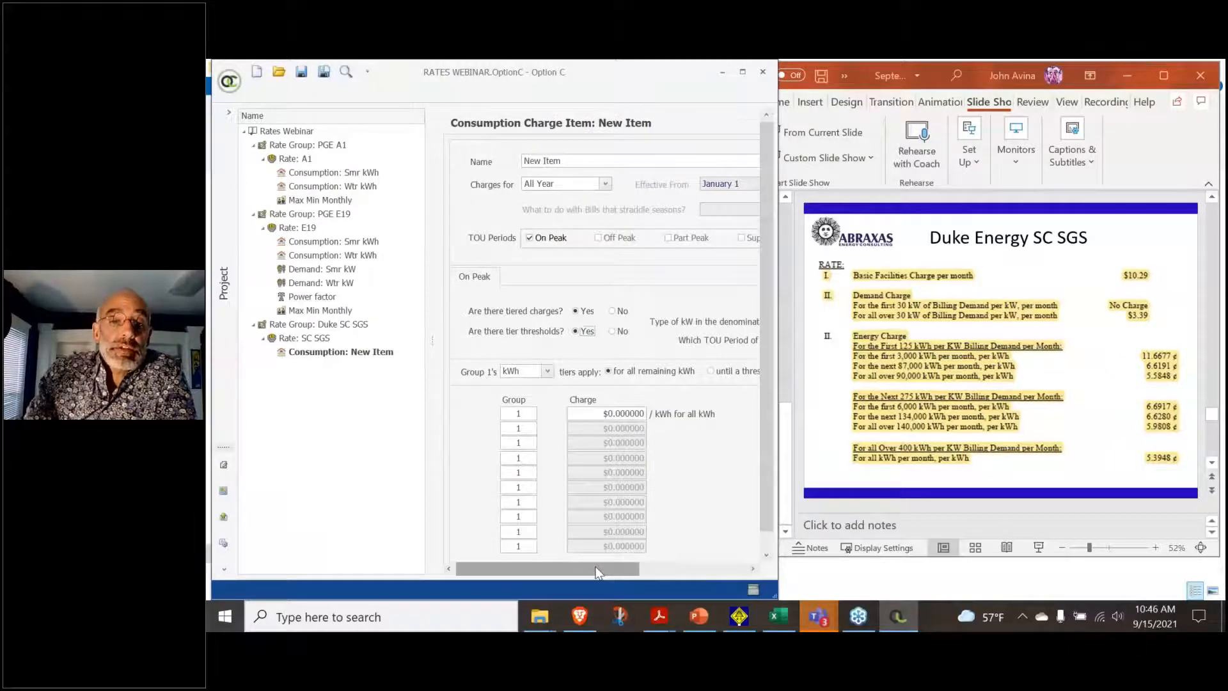
Check which type of kW is used in the denominator for the tiers
left_click_drag(596, 571, 707, 555)
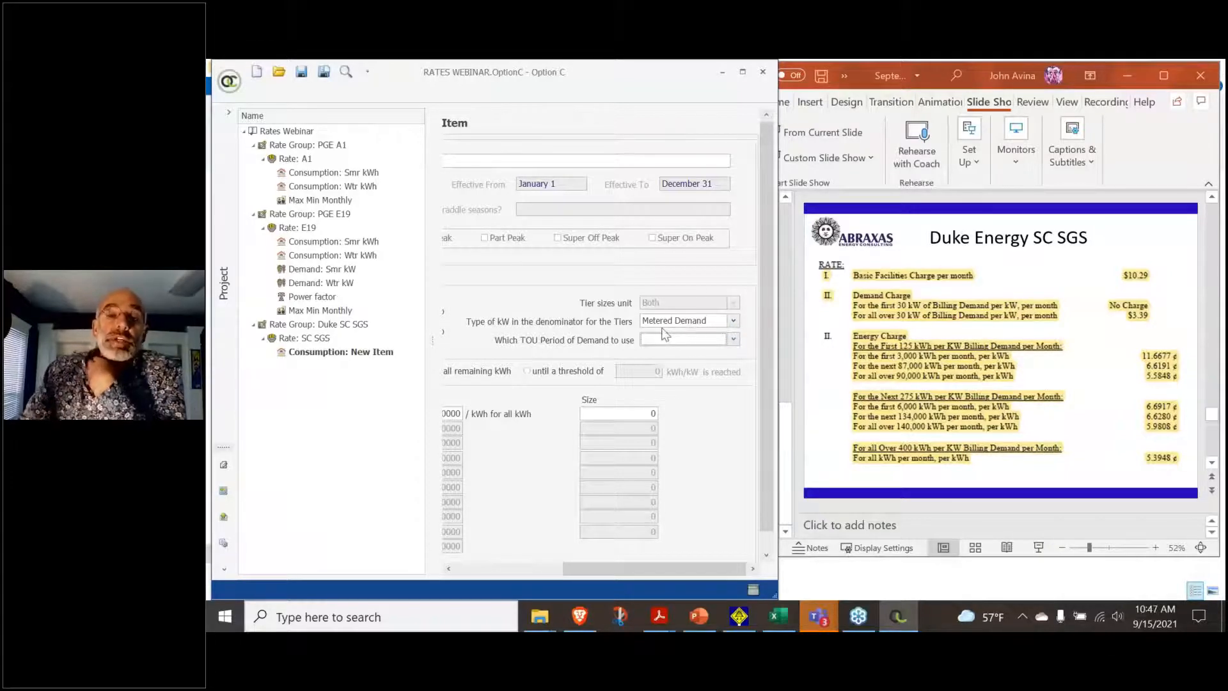
left_click(693, 324)
left_click(692, 327)
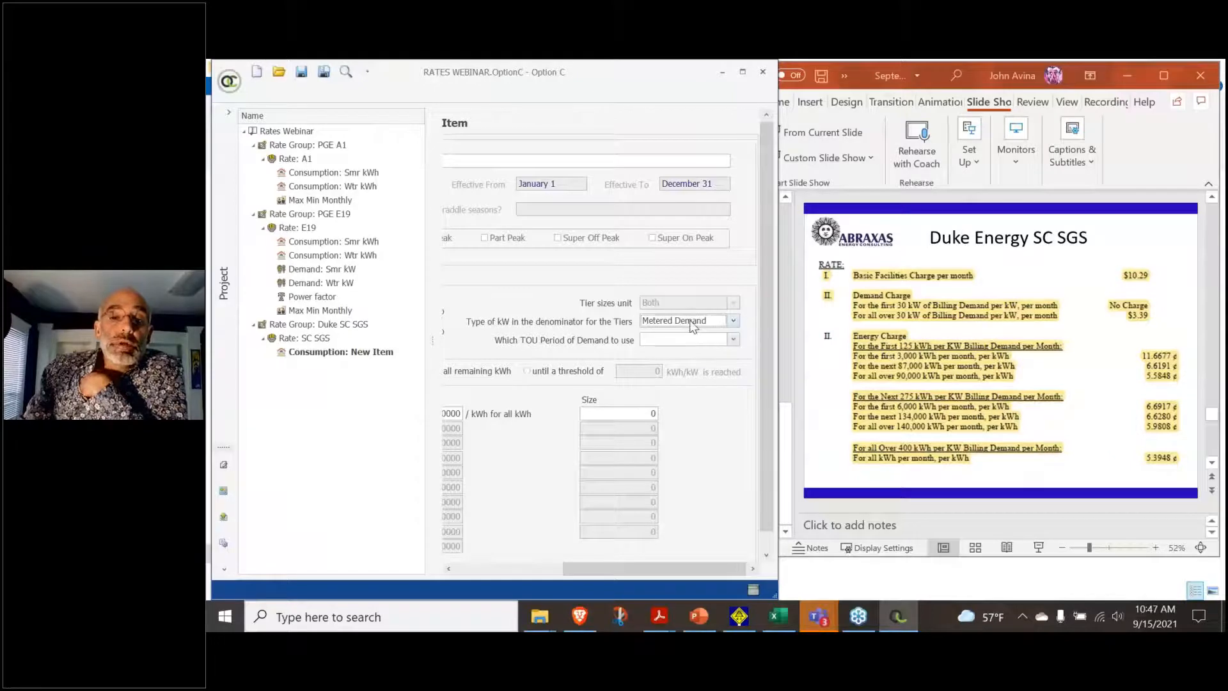
left_click(692, 326)
left_click(692, 327)
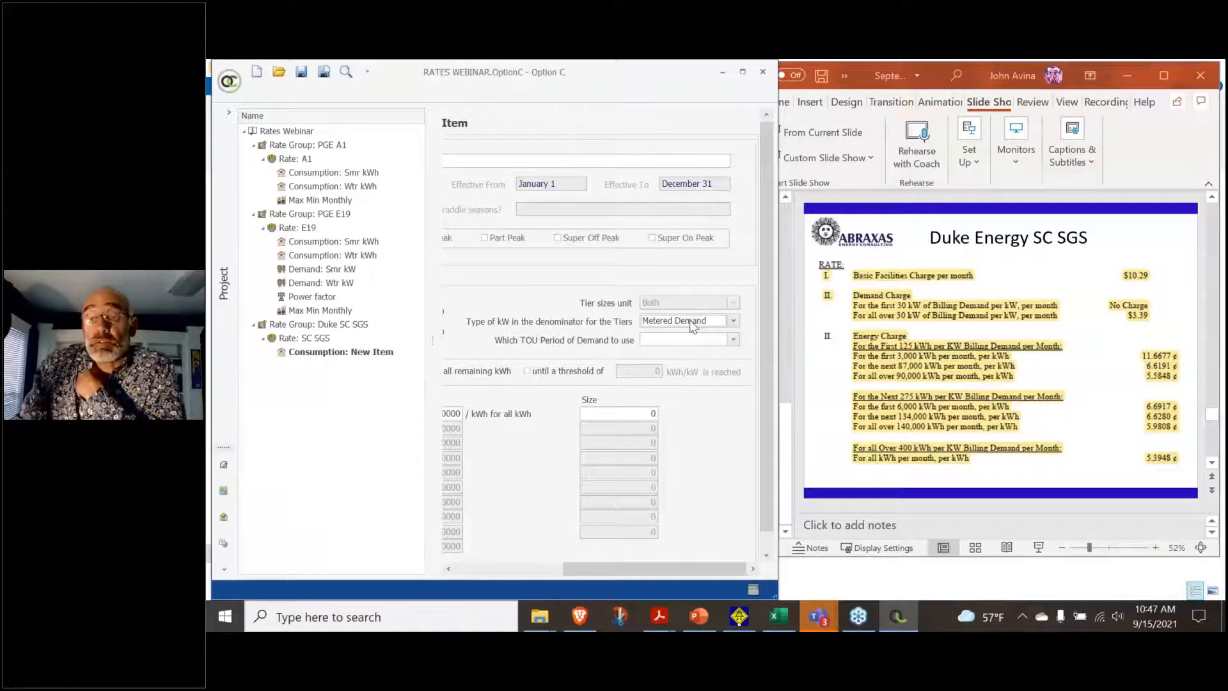
Set the first group 1 tier to a charge of $0.11677 per kWh for the first 3,000 kWh
left_click_drag(664, 577, 605, 571)
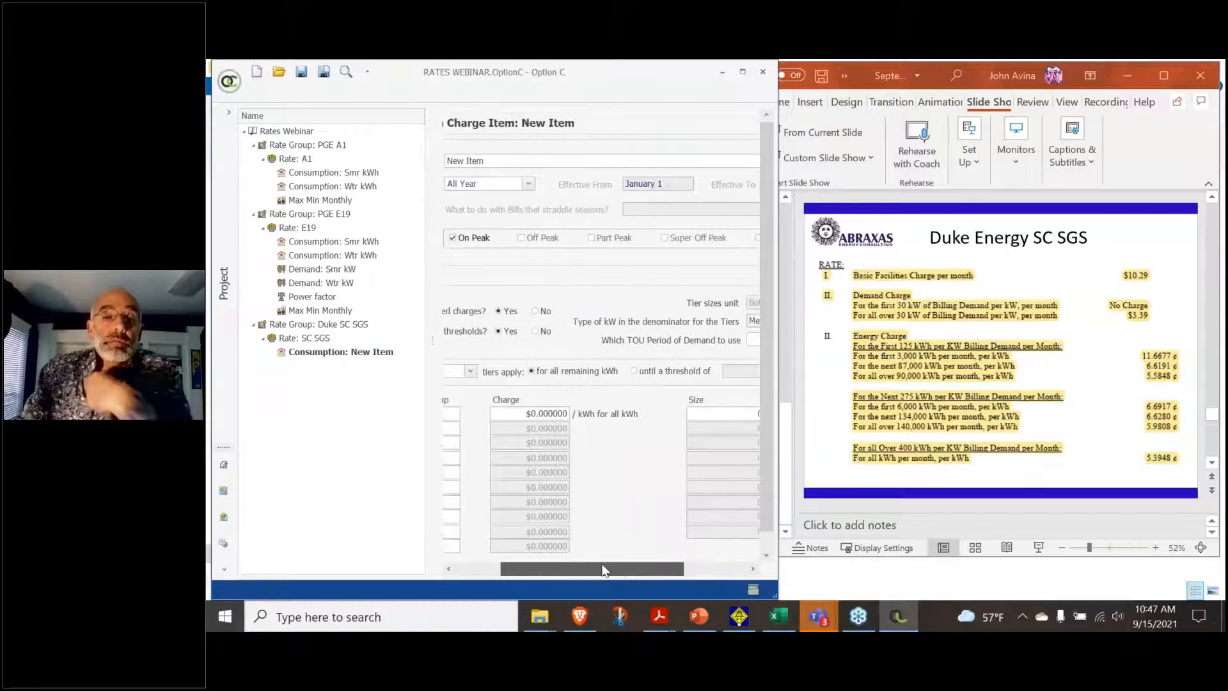
left_click(519, 414)
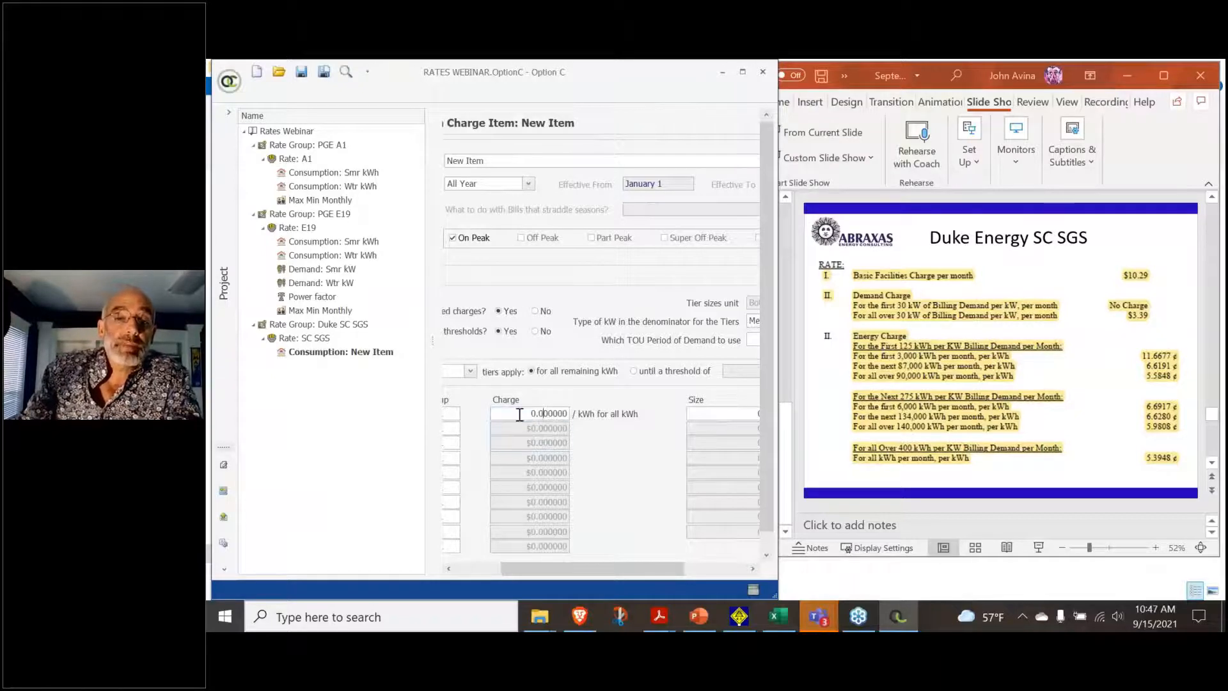
double_click(567, 414)
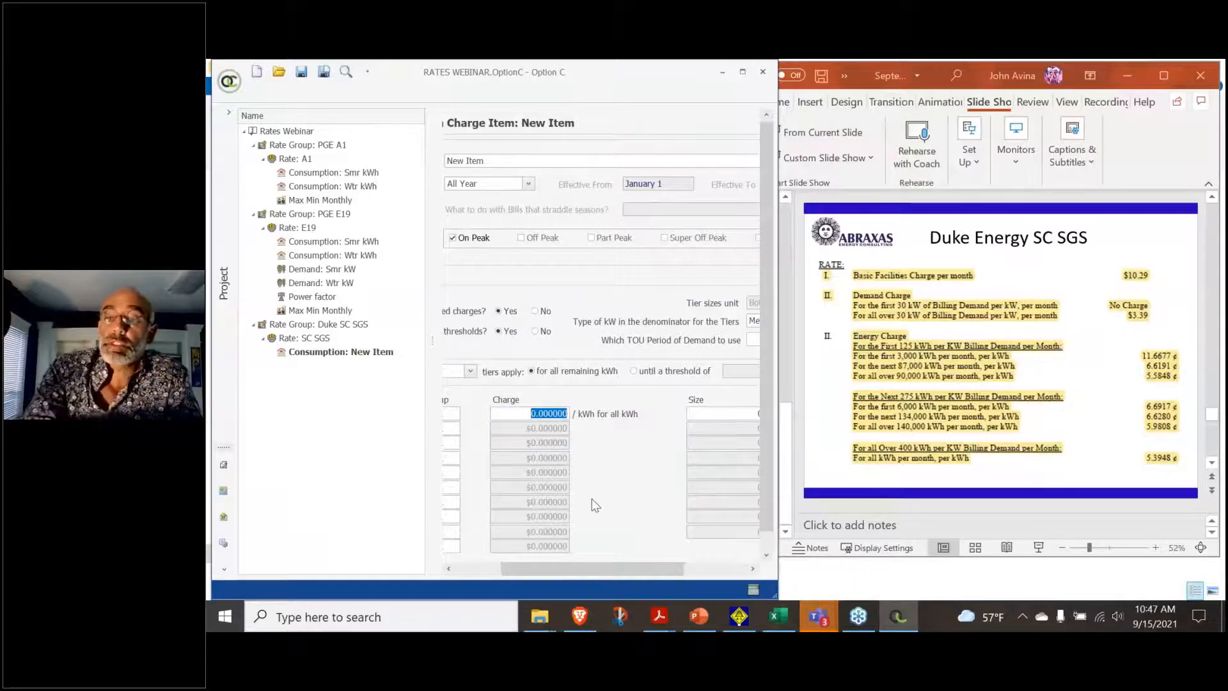
type("0.1167")
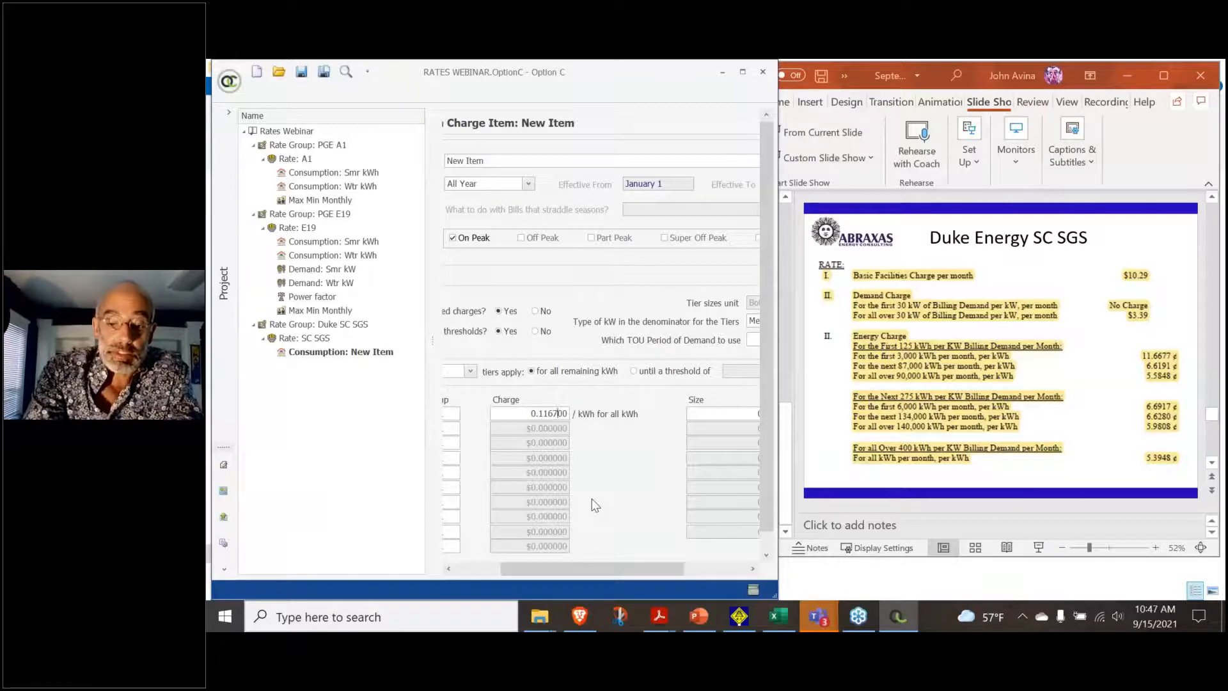
type("7")
key("Tab")
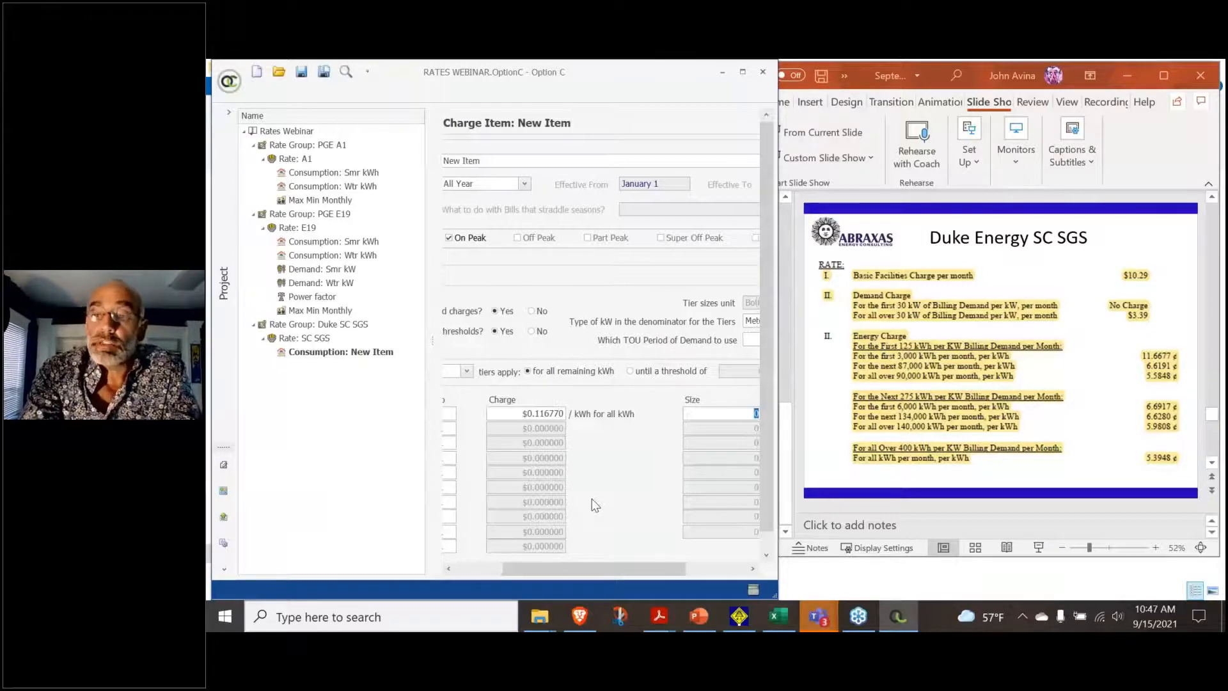
type("3")
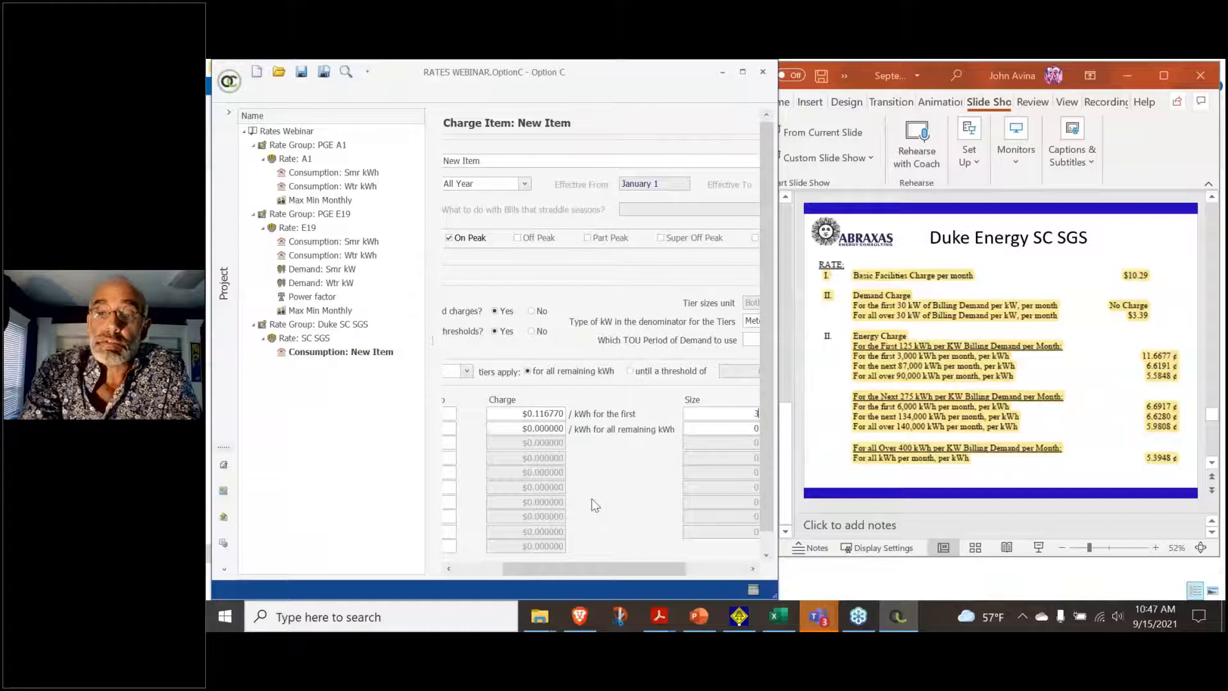
type("000")
key("Tab")
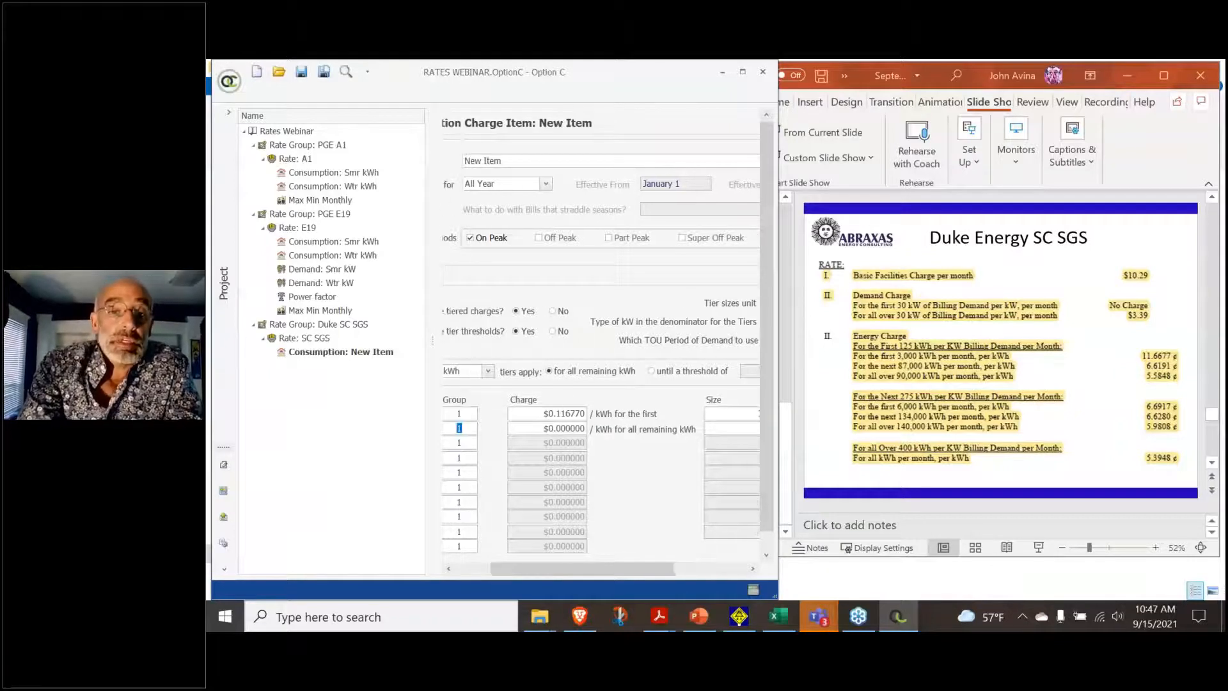
Set the second group 1 tier to a charge of $0.066191 per kWh for the next 87,000 kWh
key("Tab")
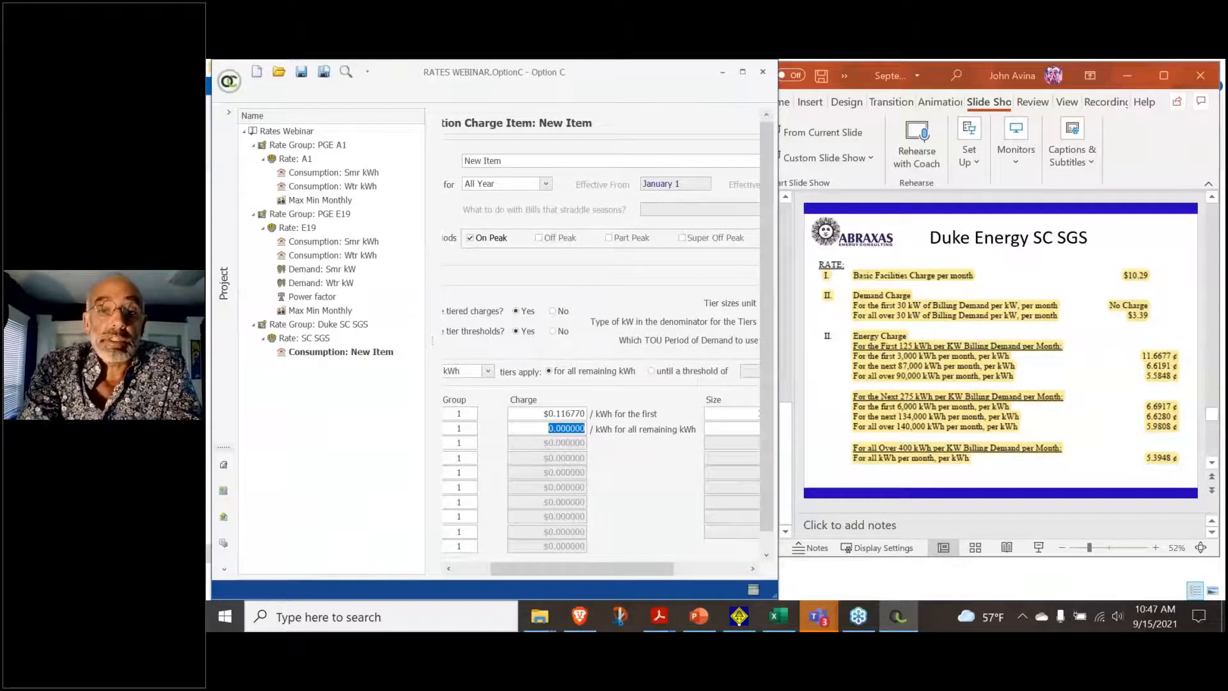
type("0")
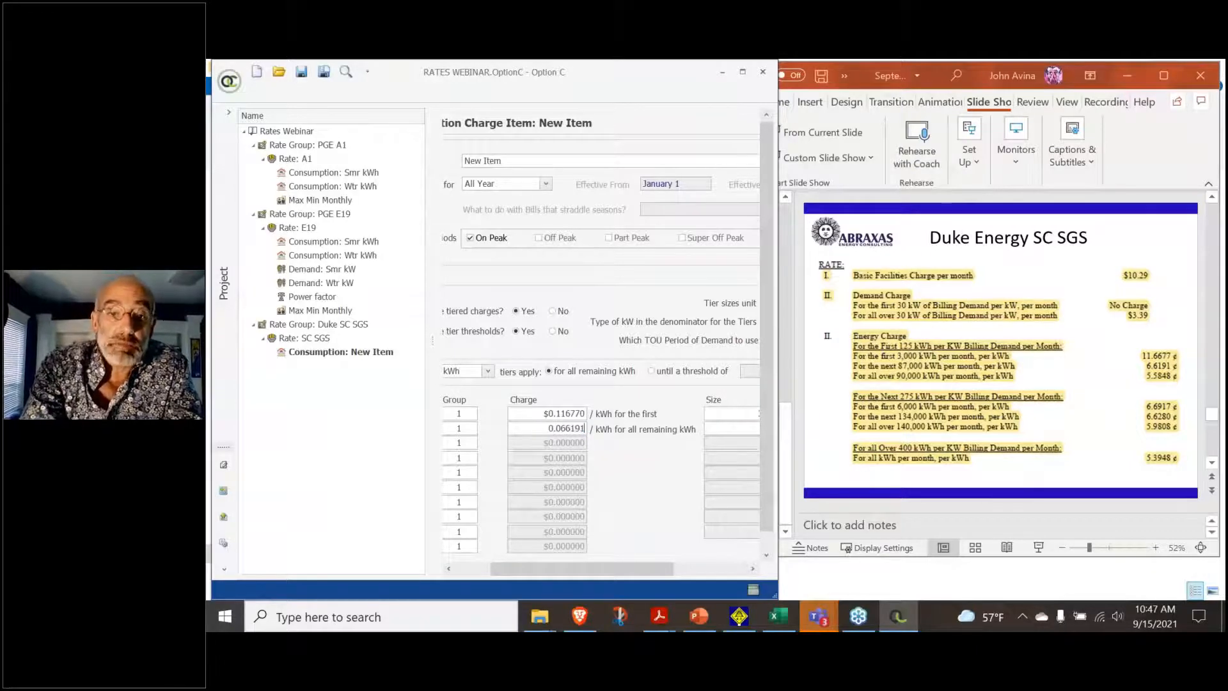
type(".066191")
key("Tab")
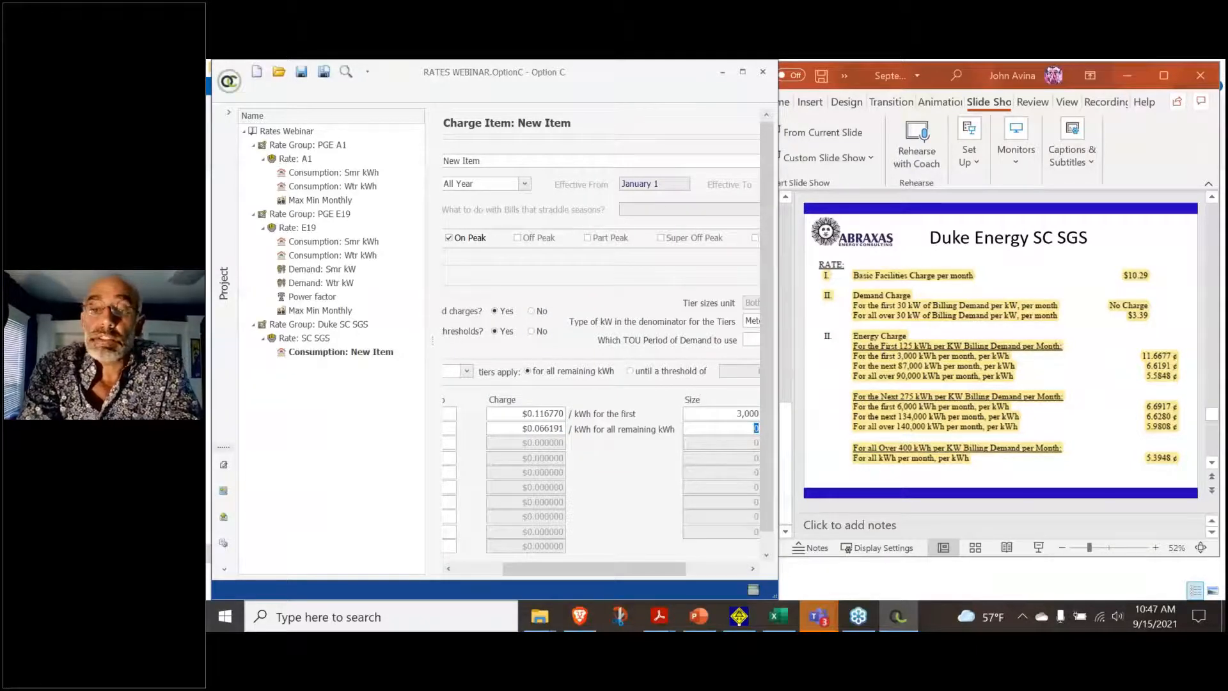
type("870000")
key("Tab")
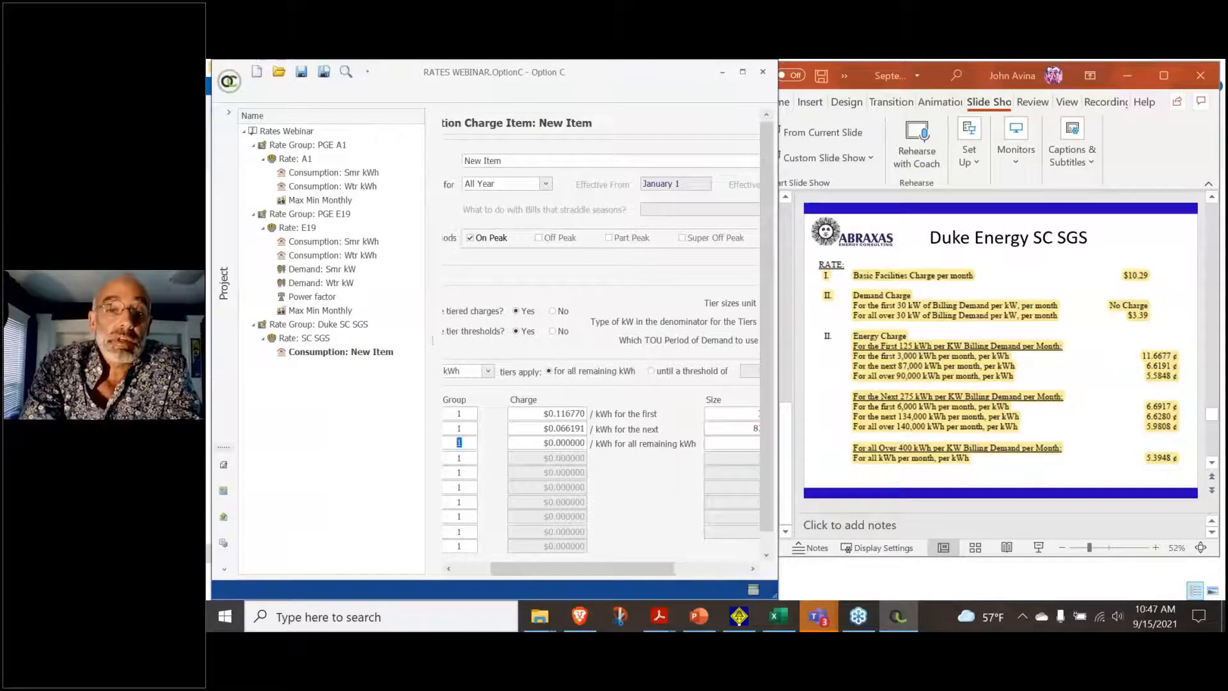
Set the third group 1 tier to a charge of $0.055848 per kWh for all remaining kWh
key("Tab")
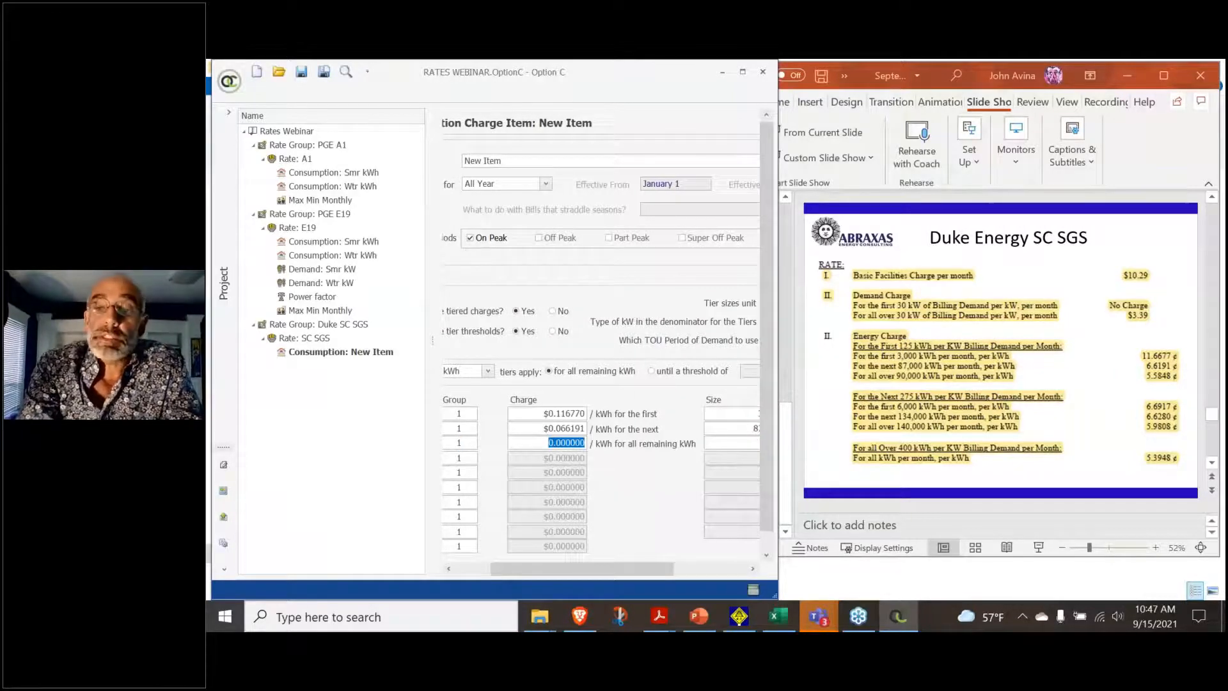
type("0.")
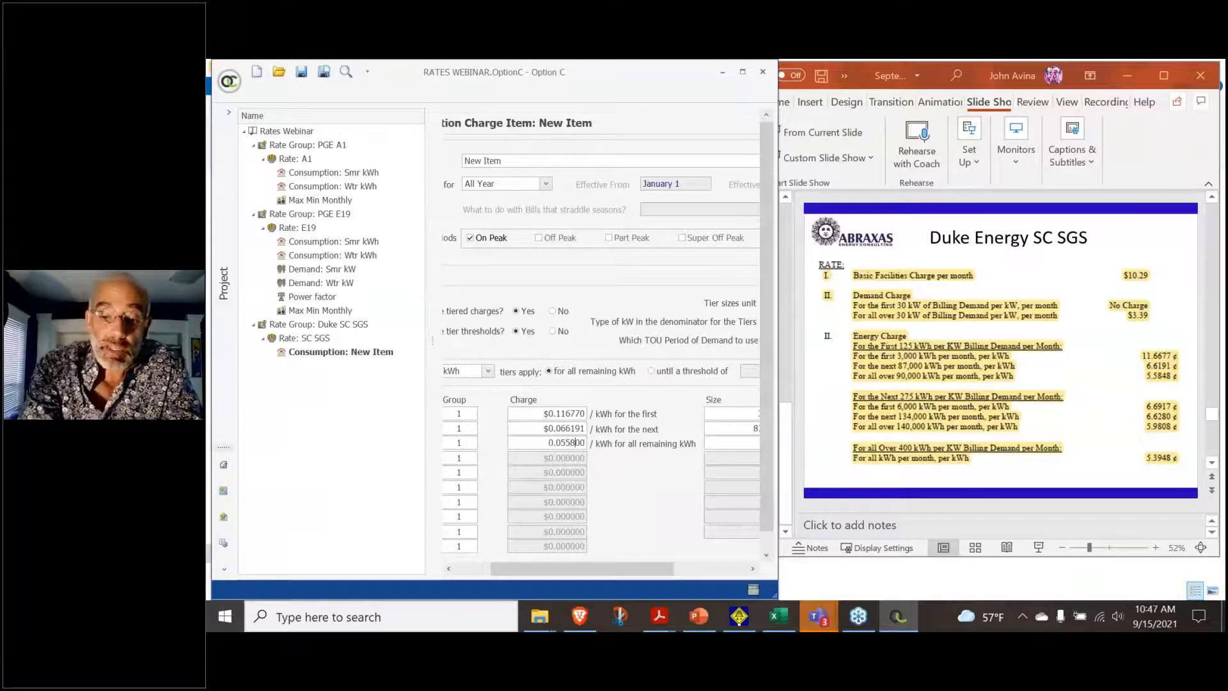
type("055848")
key("Tab")
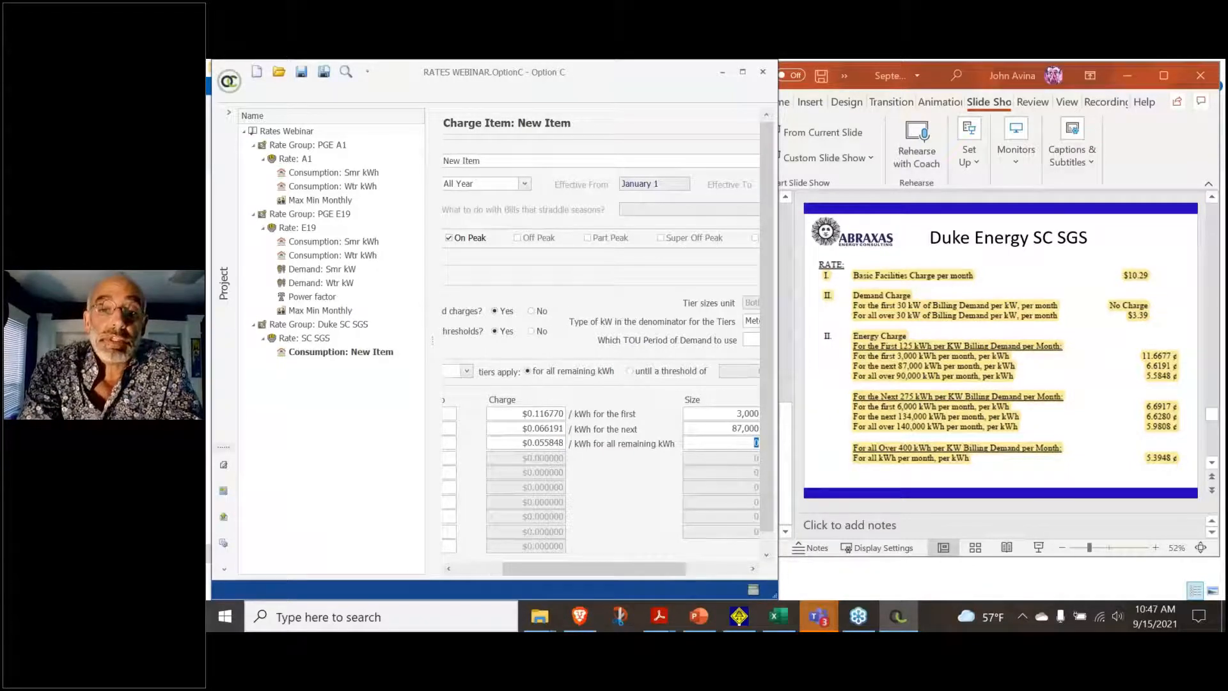
key("Tab")
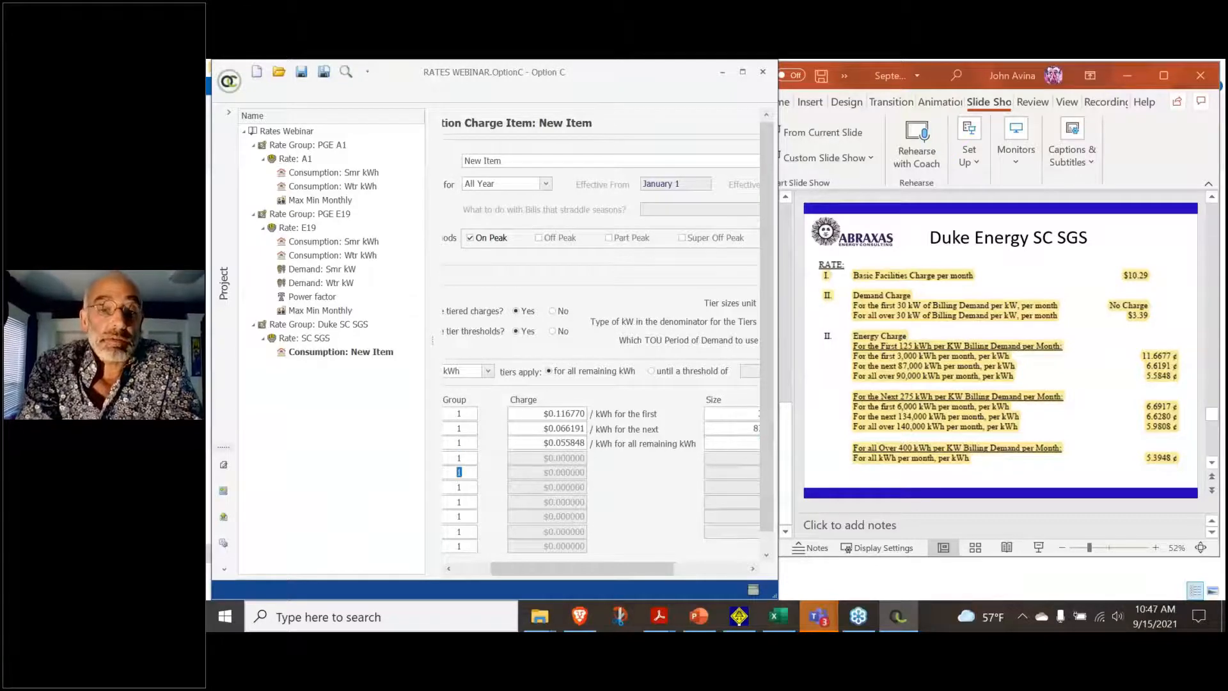
Make group 1's kWh tiers apply until a threshold of 125 kWh/kW is reached
left_click_drag(633, 569, 579, 557)
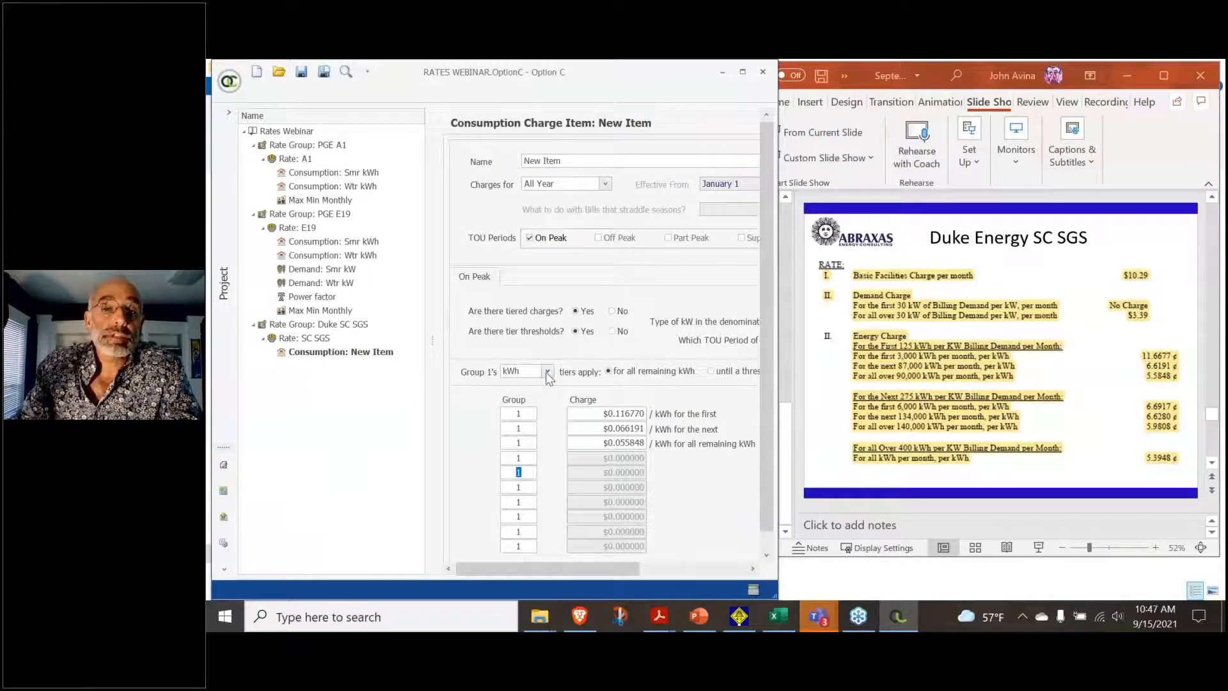
scroll(650, 436, "right", 3)
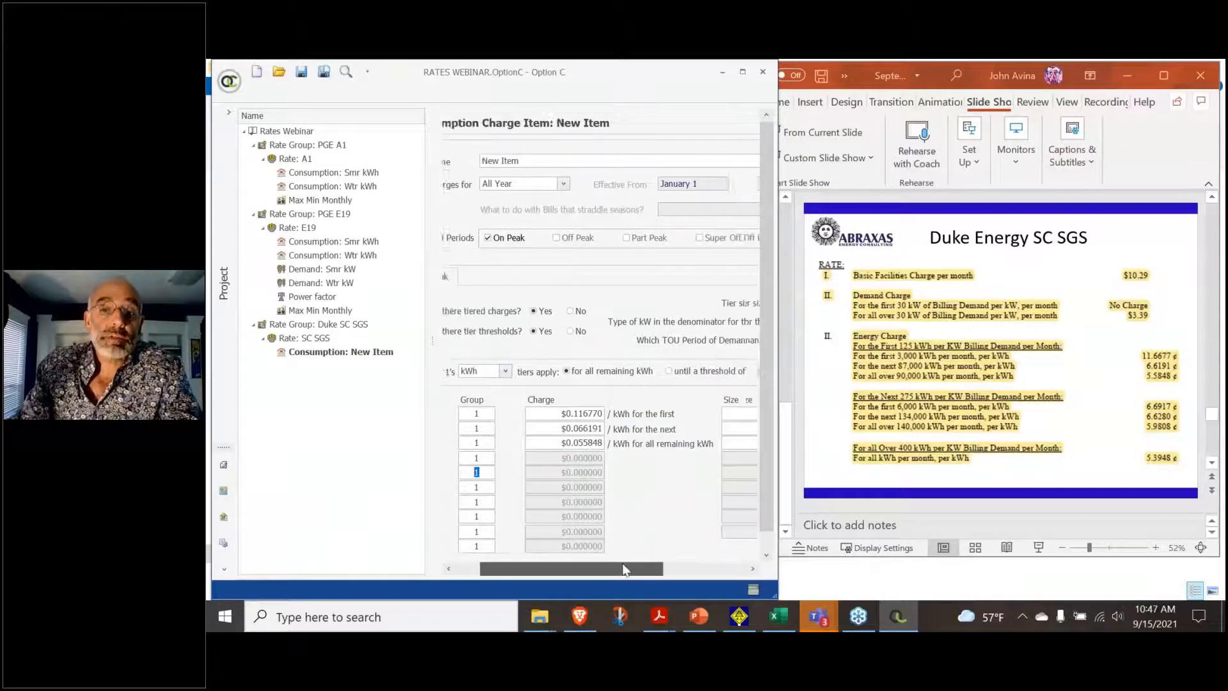
left_click(605, 371)
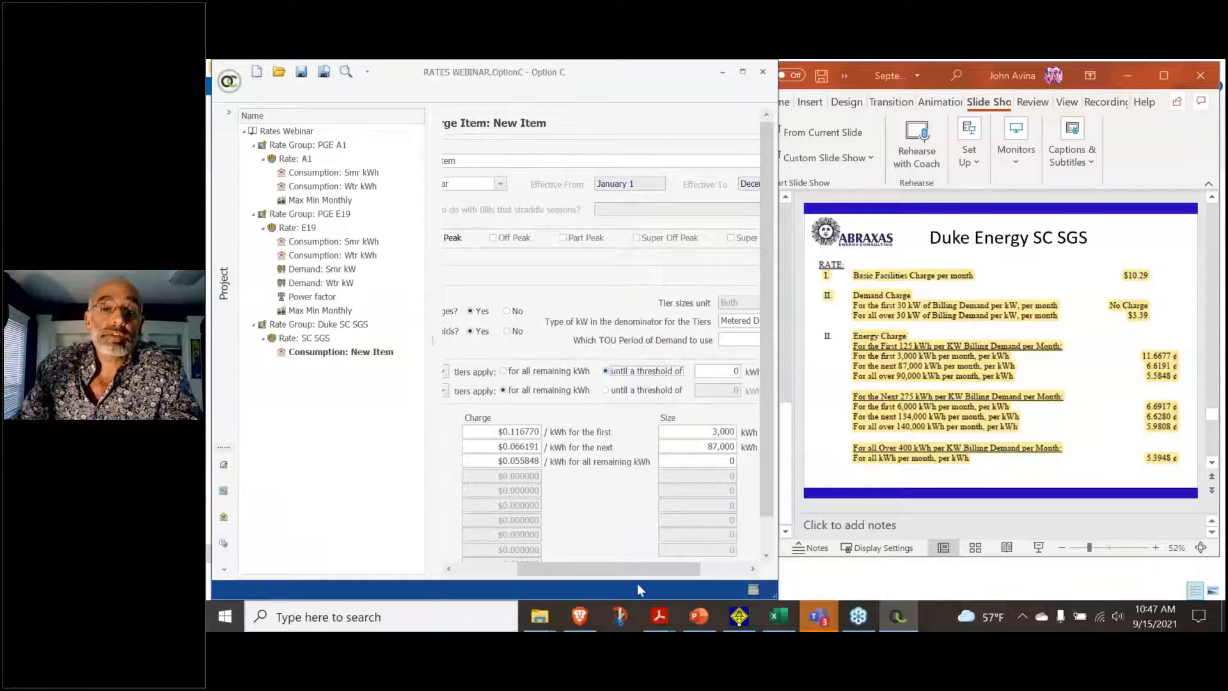
left_click_drag(645, 572, 703, 566)
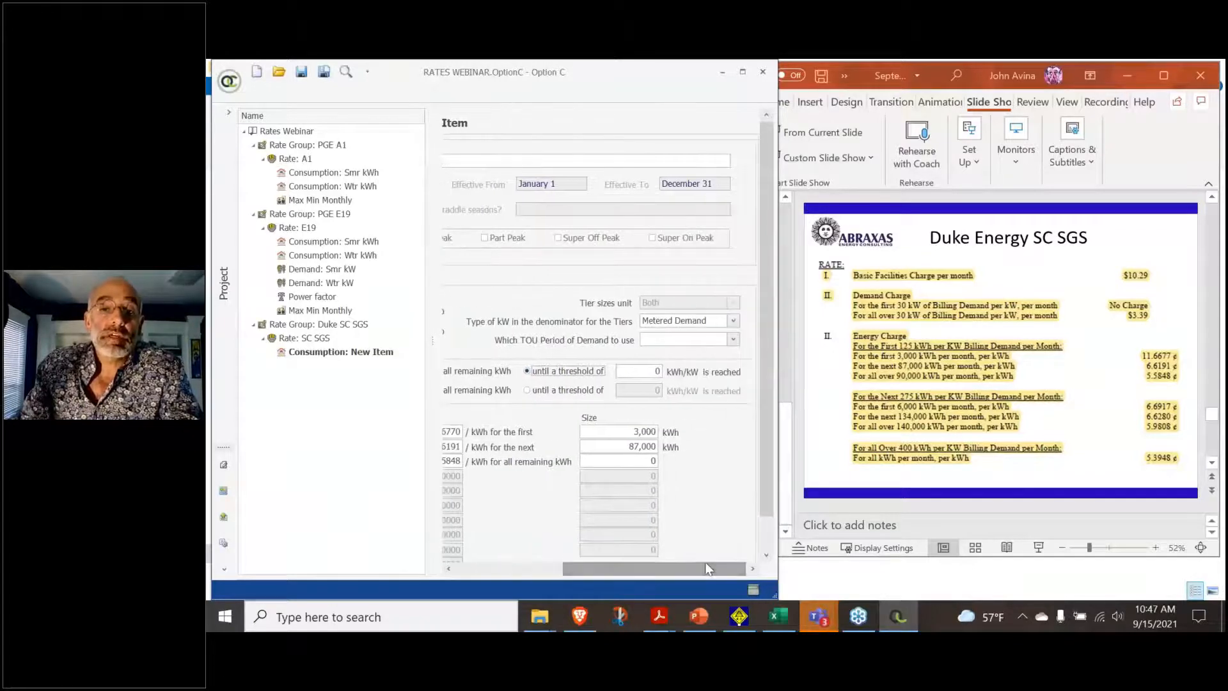
left_click(650, 371)
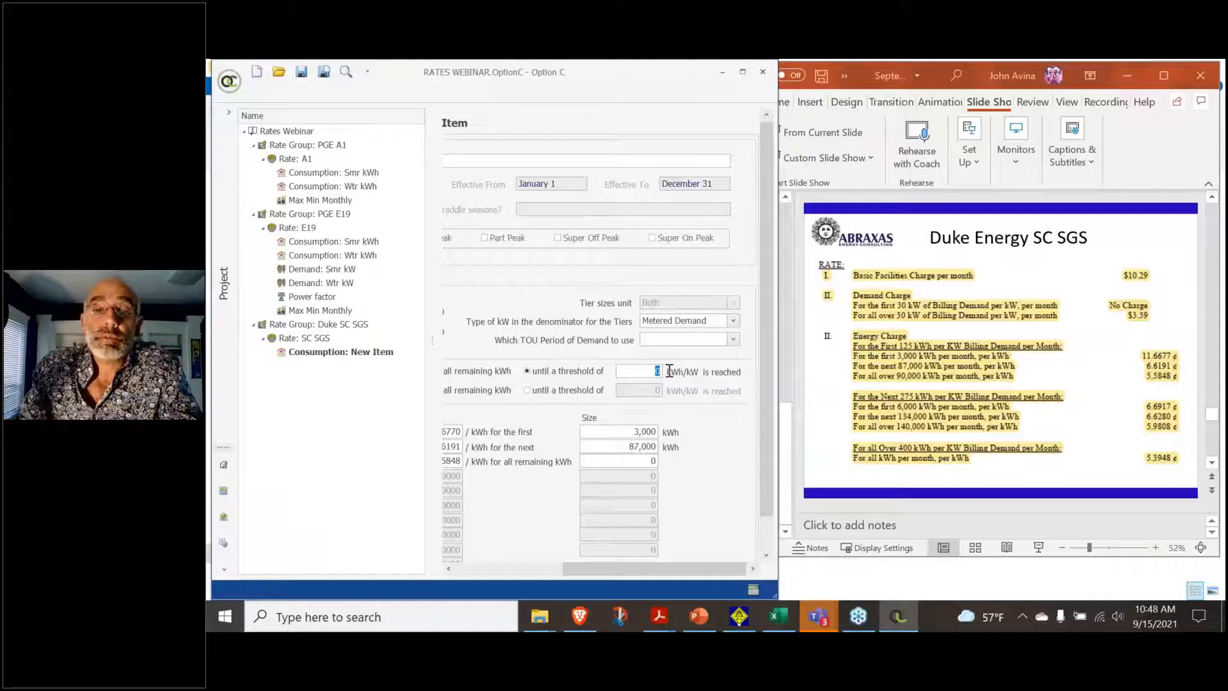
type("125")
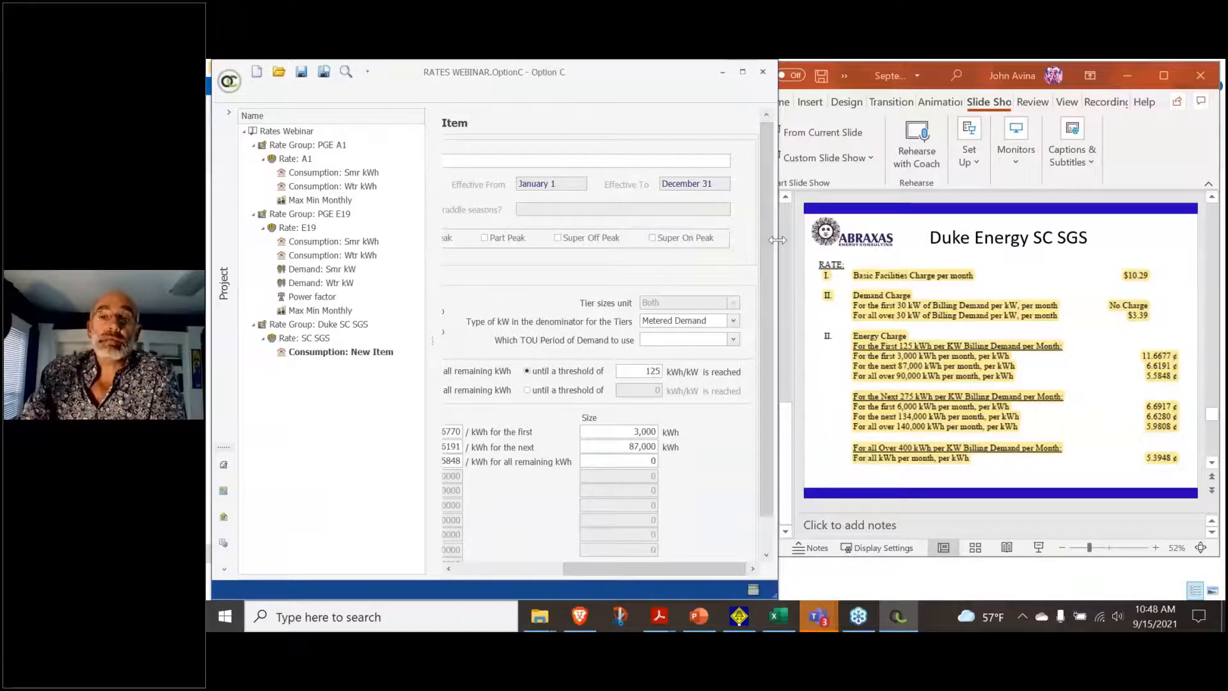
Start group 2 in the fourth tier row, with a charge of $0.066917 per kWh for the first 6,000 kWh
left_click_drag(931, 237, 968, 240)
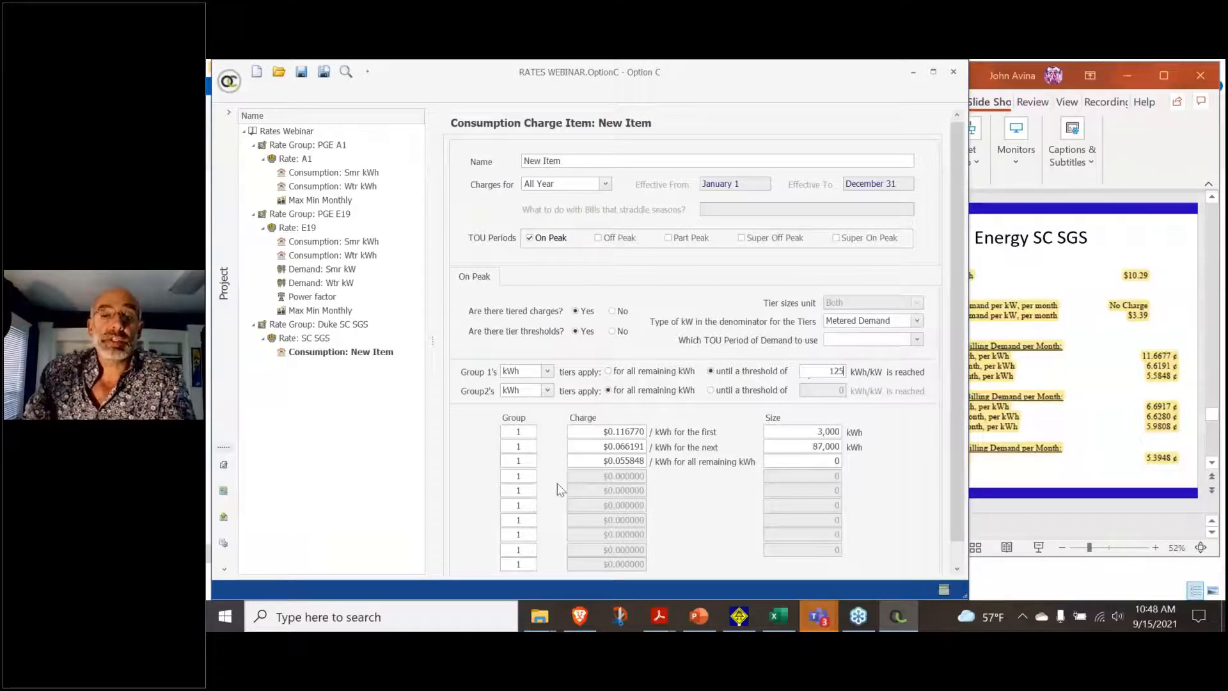
left_click_drag(513, 476, 515, 490)
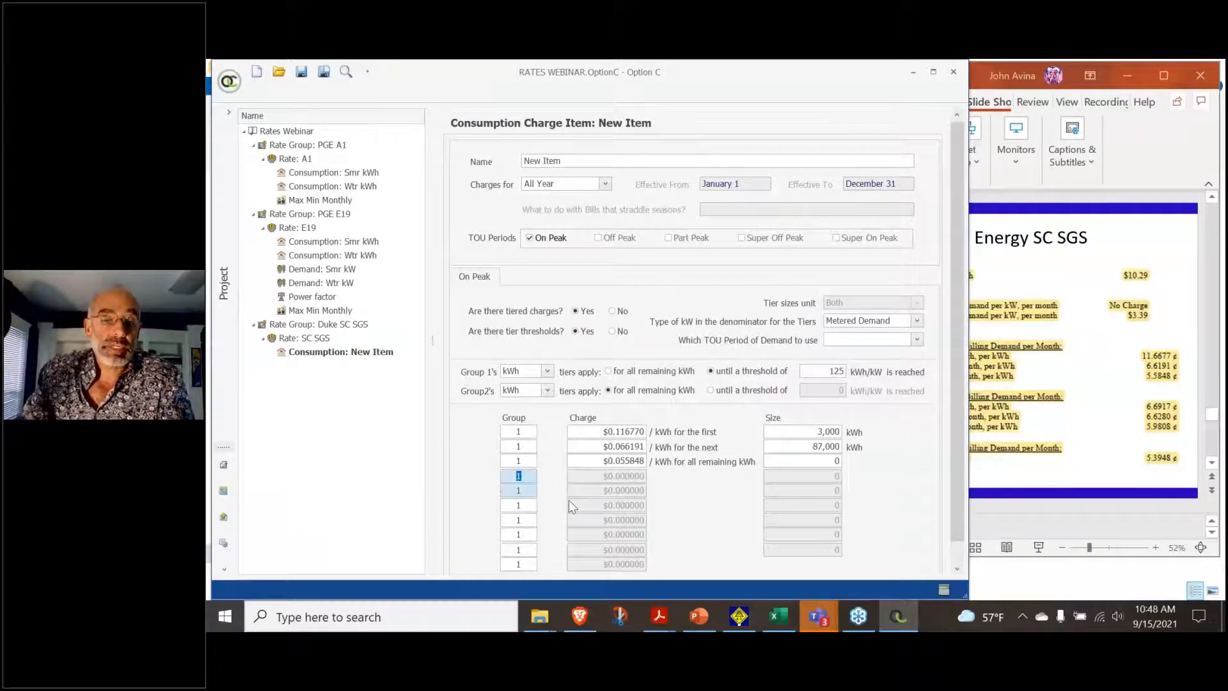
type("2")
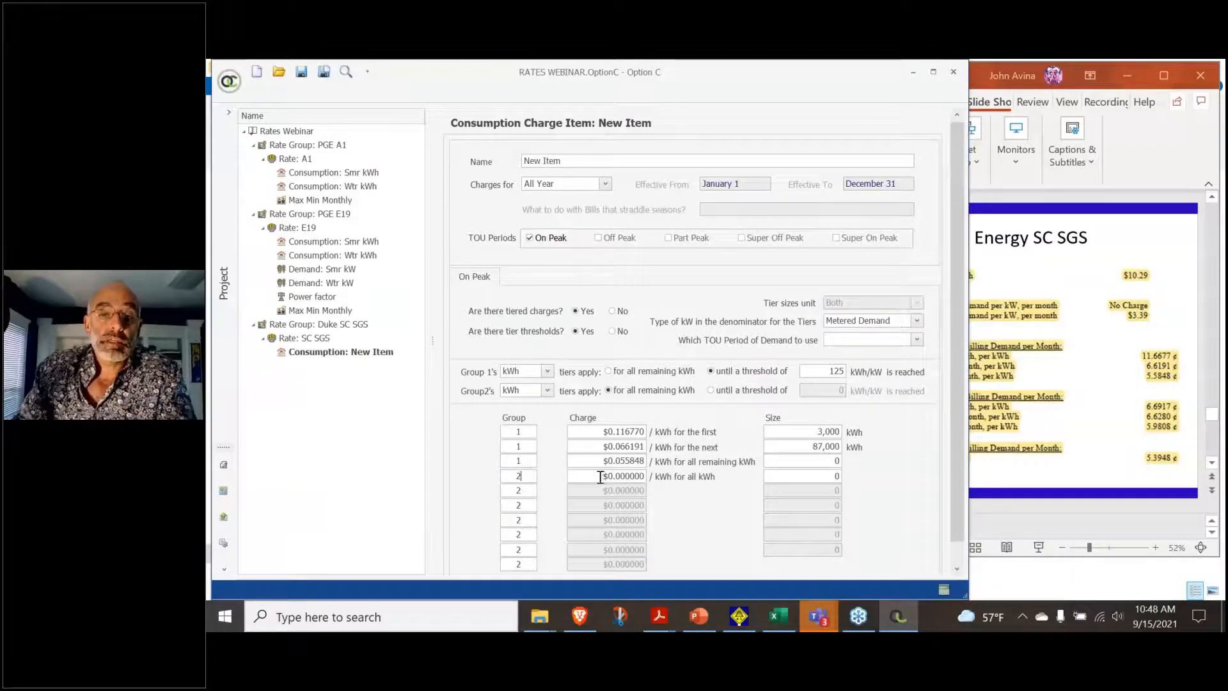
left_click_drag(601, 476, 642, 477)
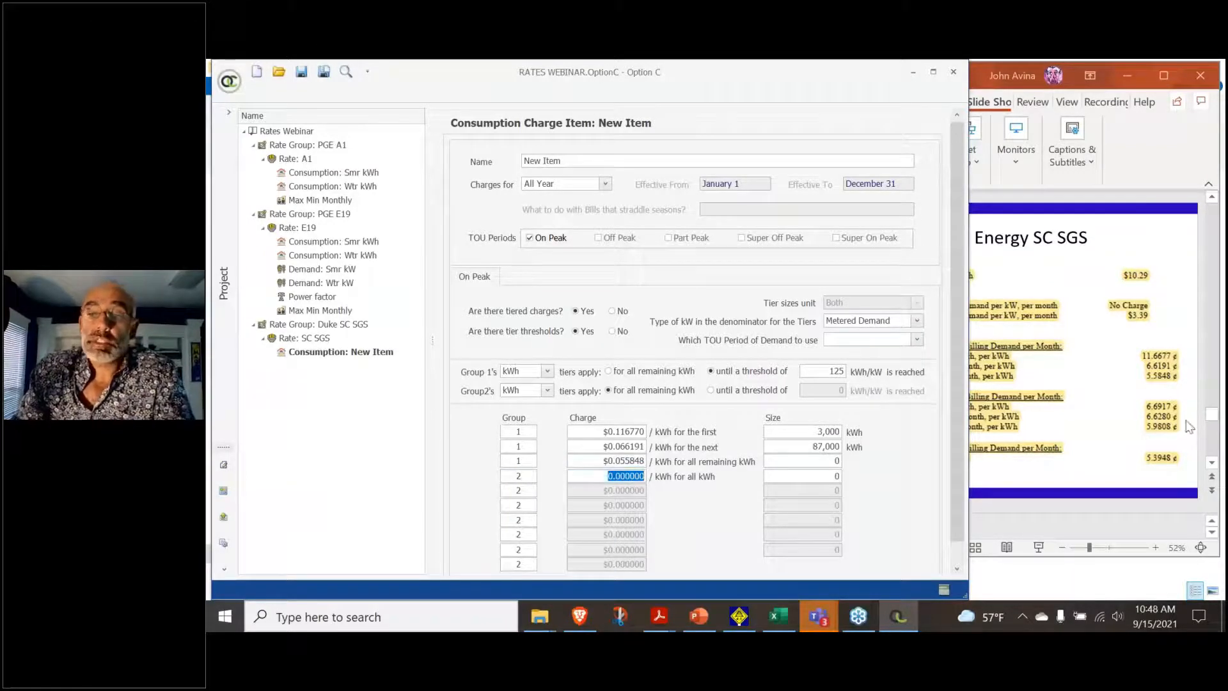
type(".0")
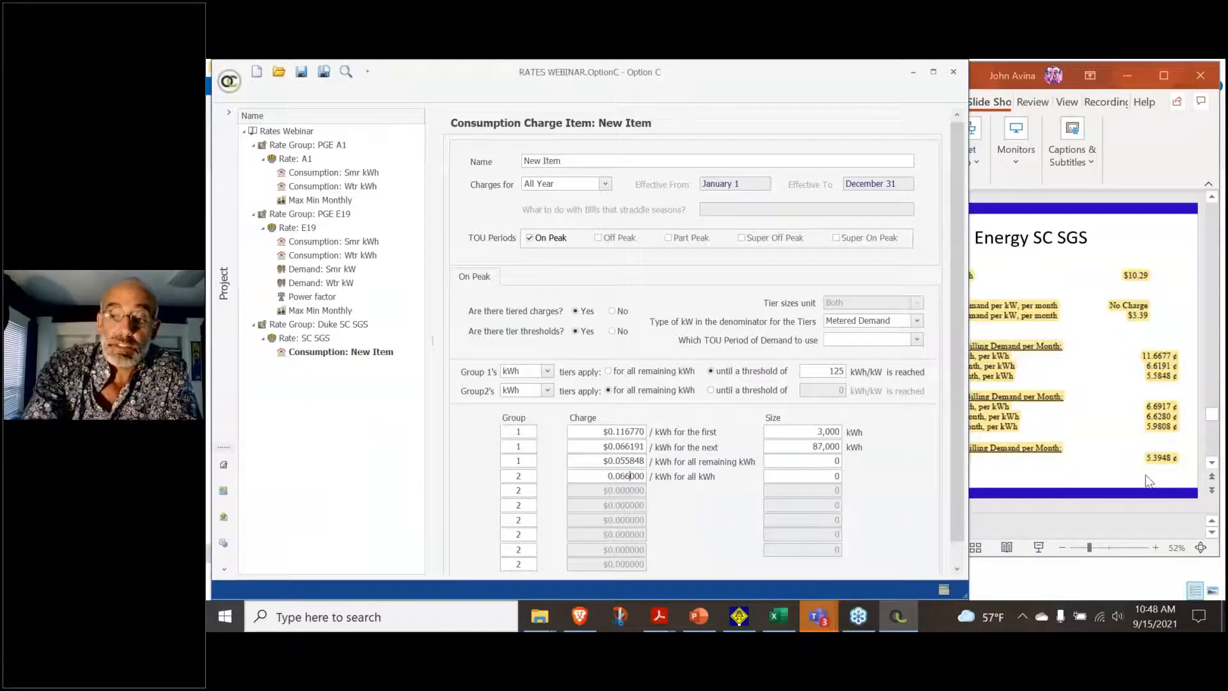
type("66917")
key("Tab")
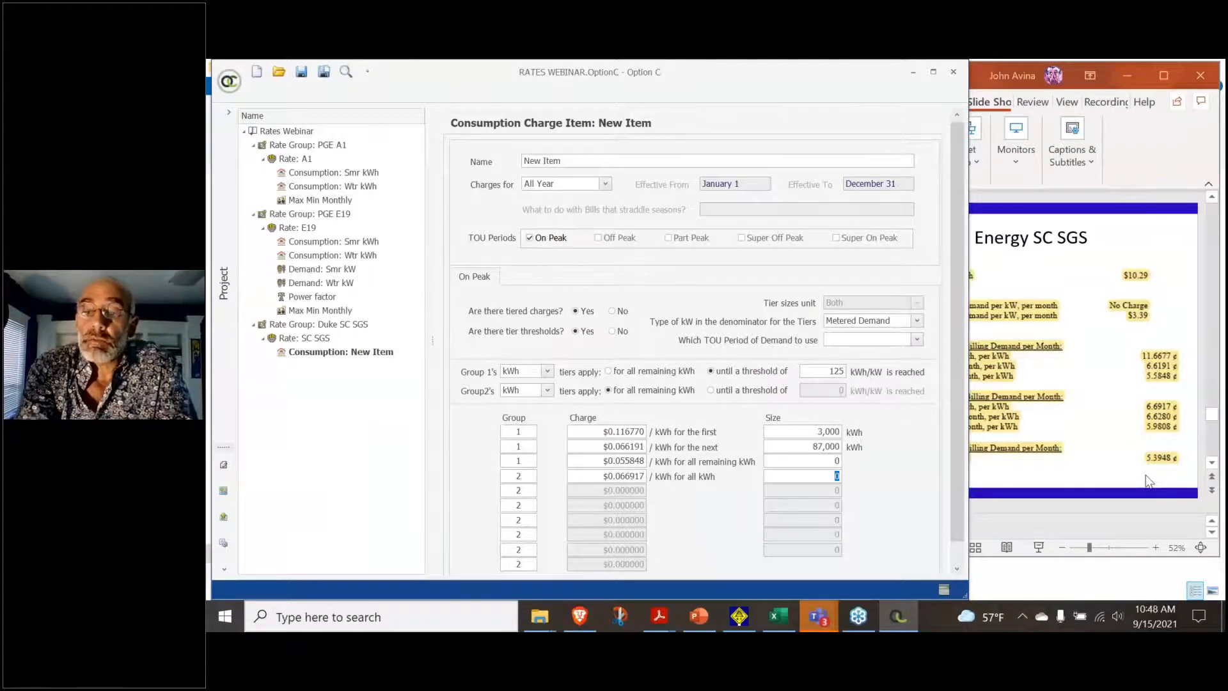
left_click(1052, 413)
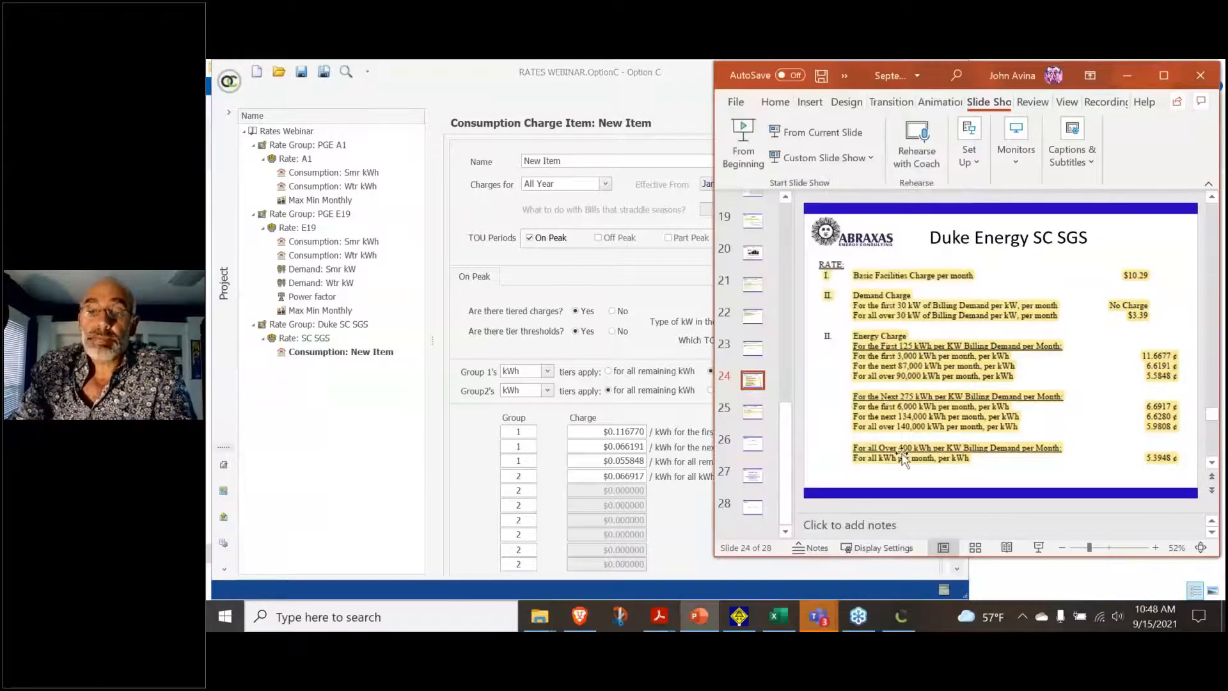
left_click(627, 461)
type("60")
key("Tab")
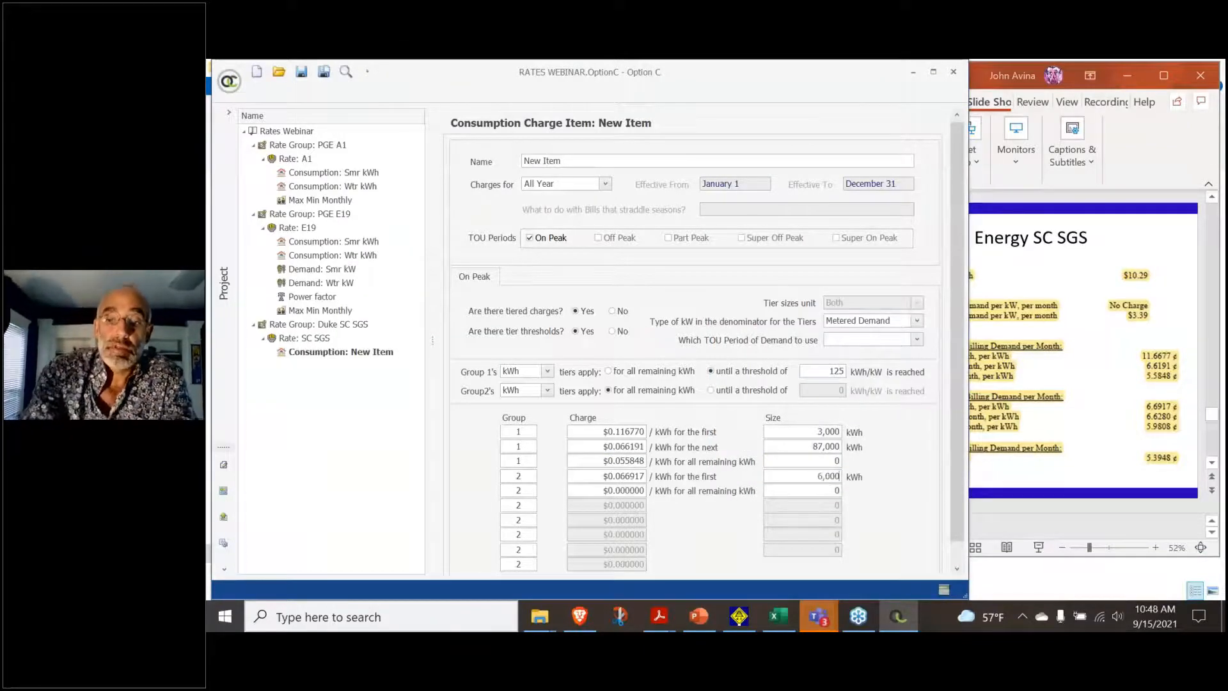
Set the second group 2 tier to a charge of $0.06628 per kWh for the next 134,000 kWh
key("Tab")
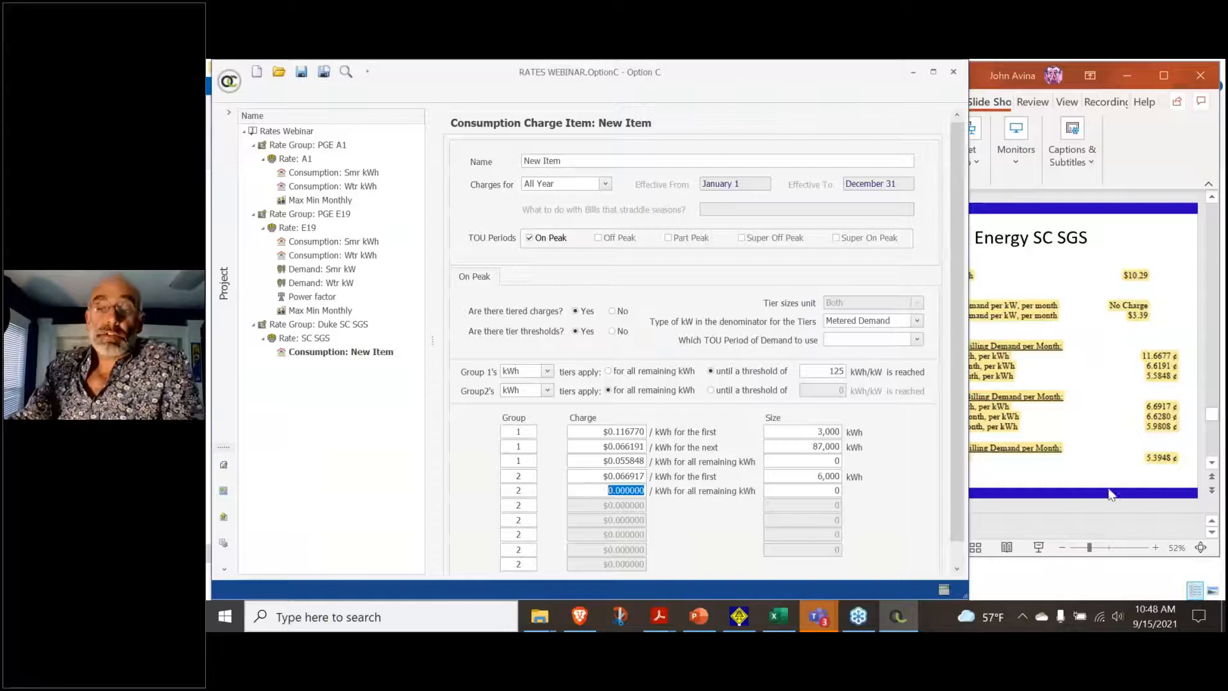
type(".")
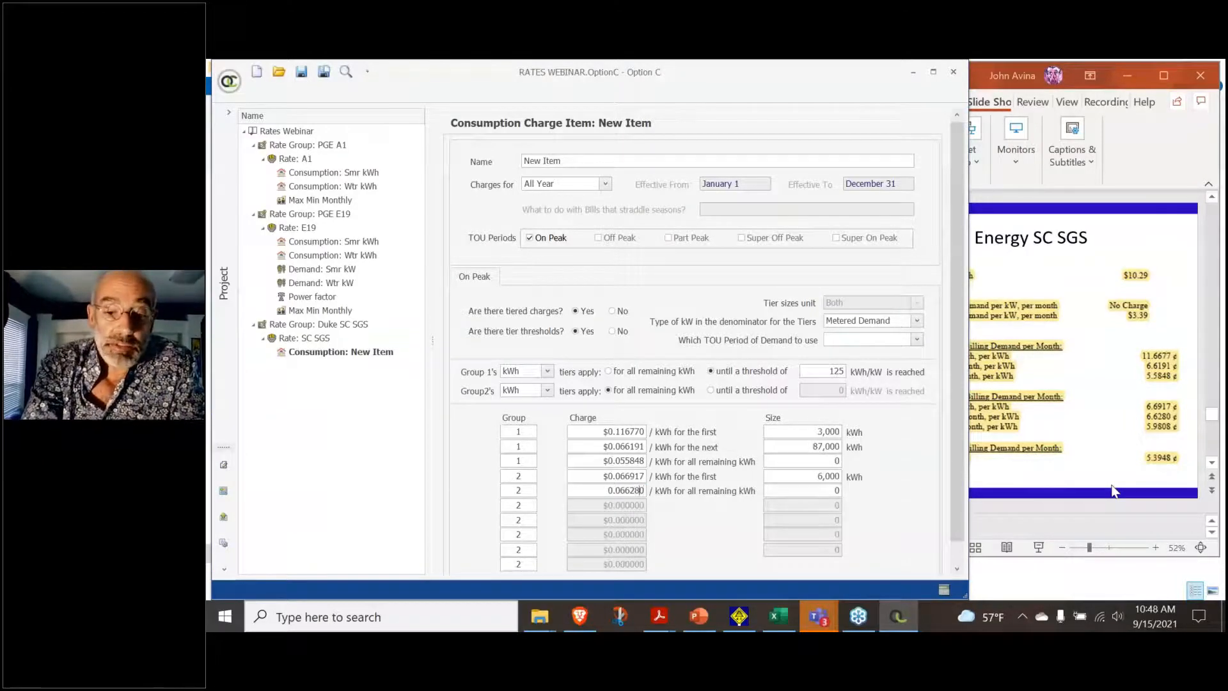
key("Tab")
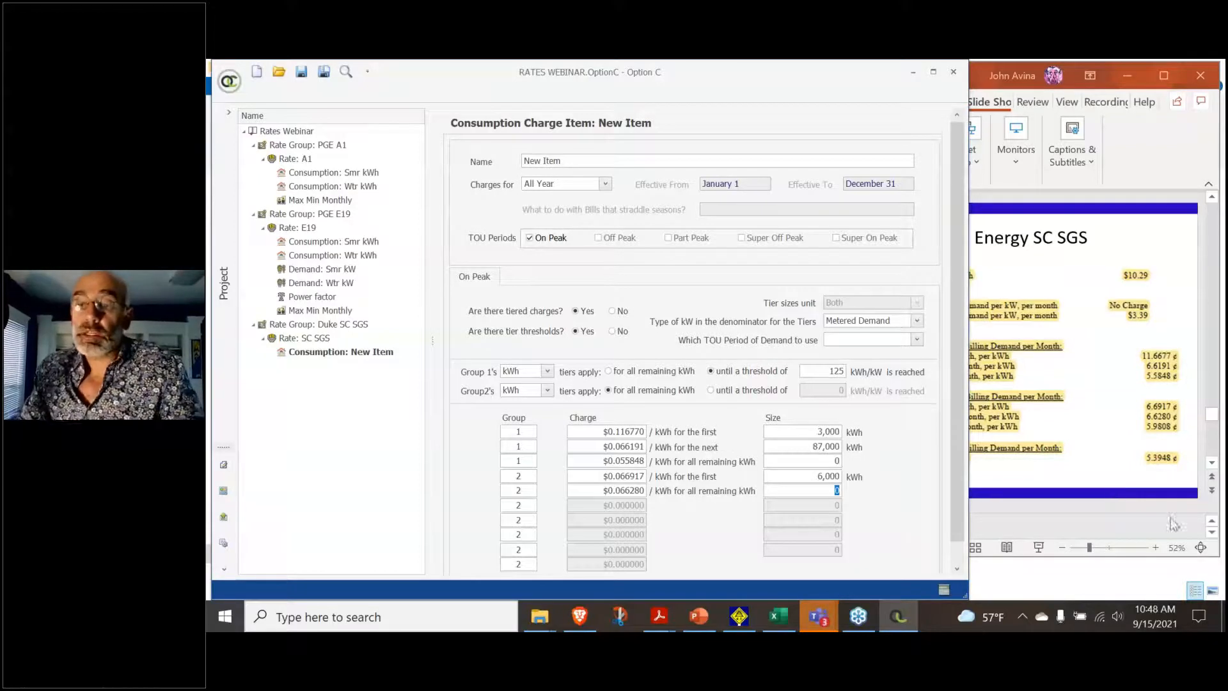
left_click(1086, 432)
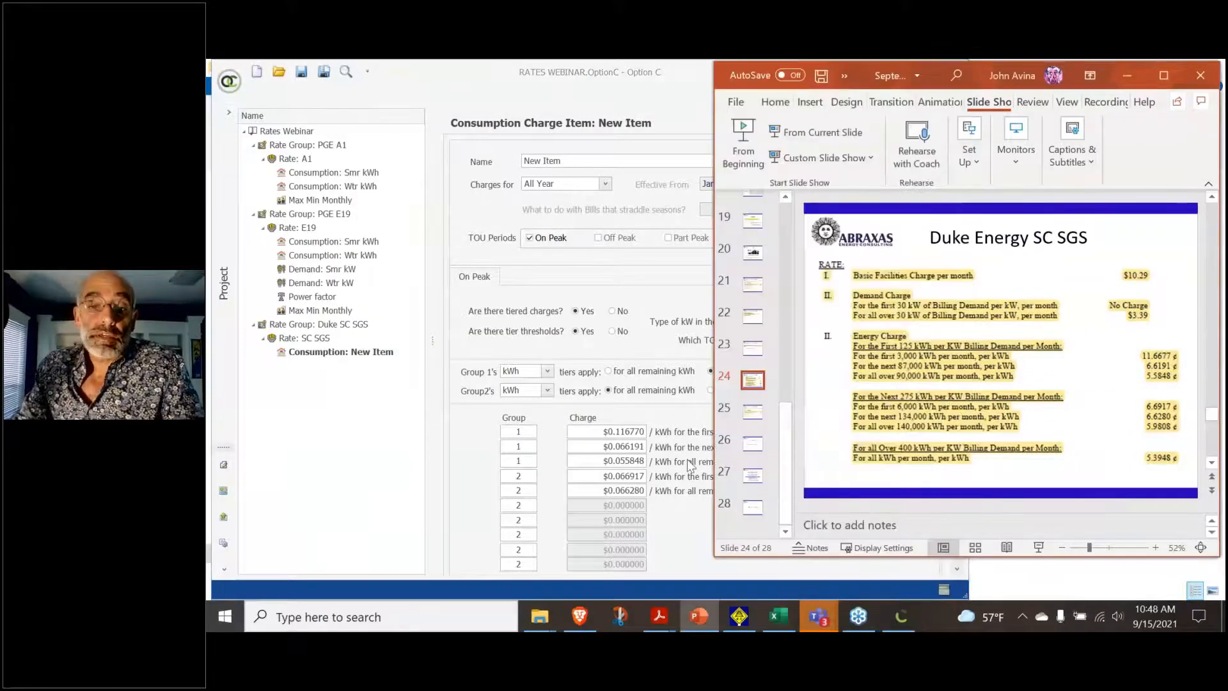
left_click(898, 616)
type("134000")
key("Tab")
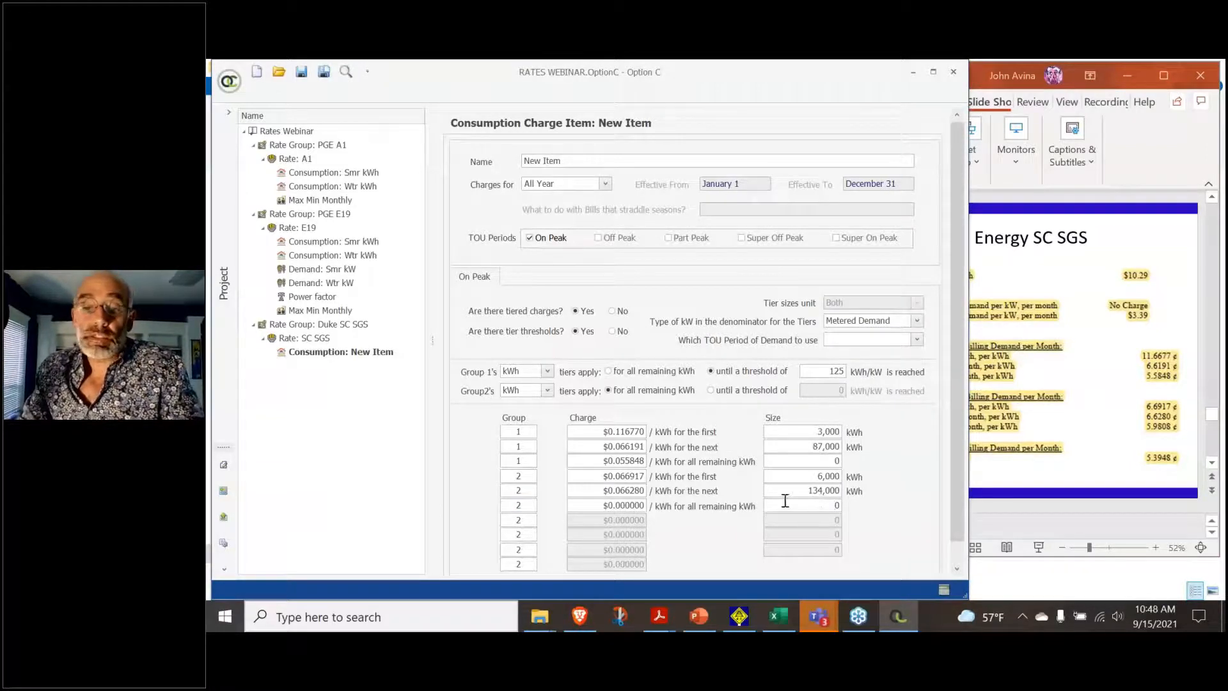
Set the third group 2 tier to a charge of $0.059808 per kWh for all remaining kWh
left_click(598, 506)
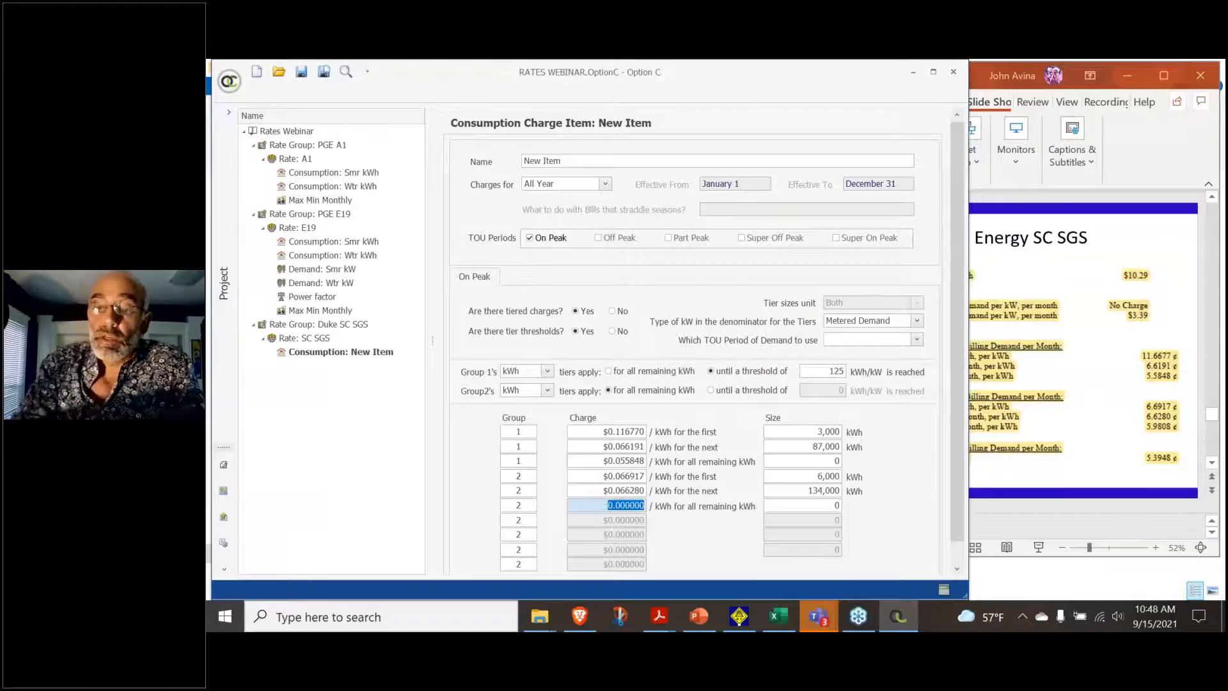
type(".0")
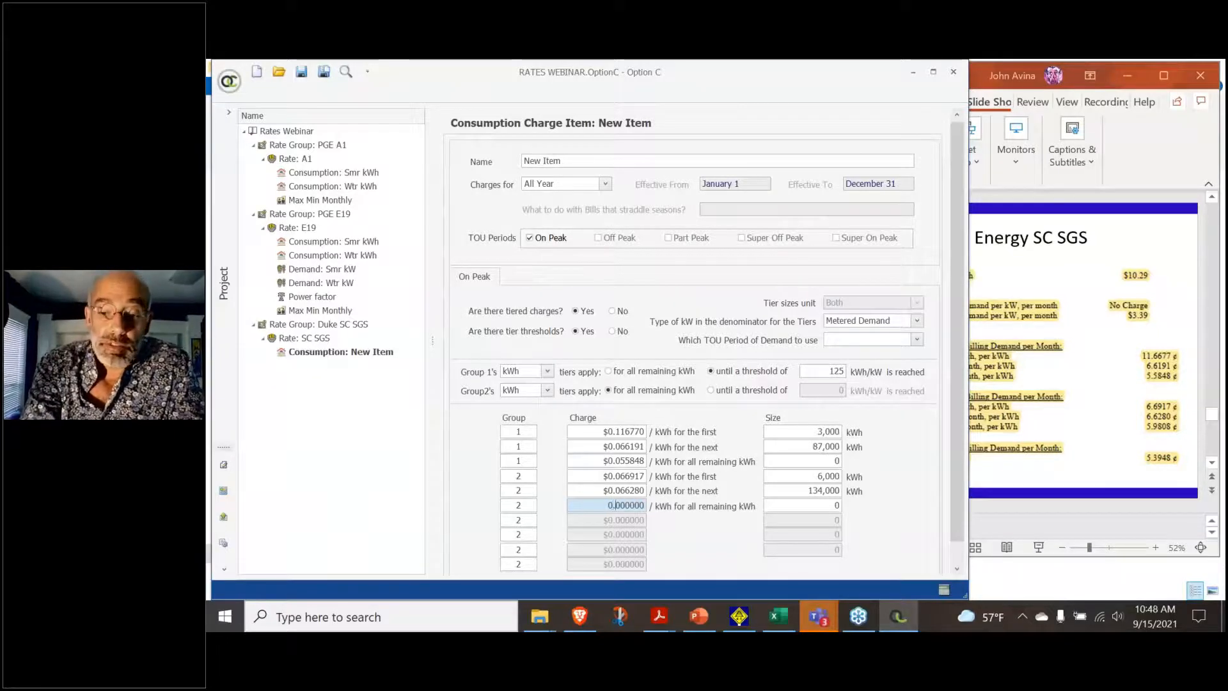
type("59808")
key("Tab")
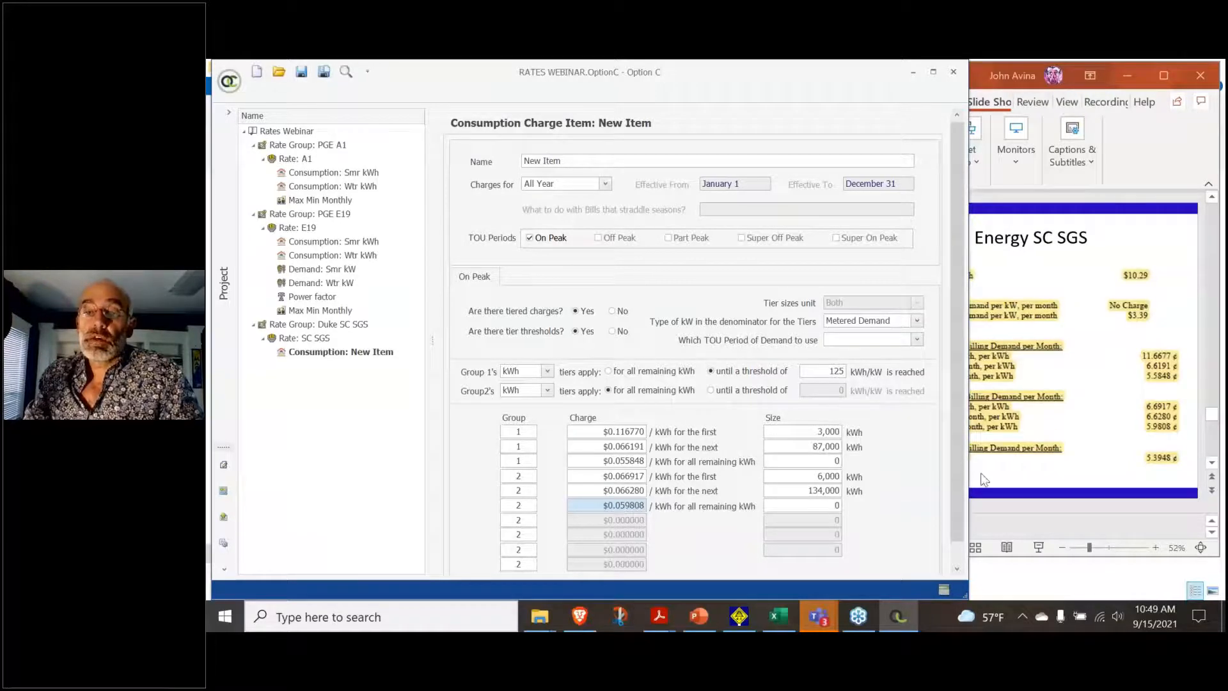
Make group 2's kWh tiers apply until a threshold of 275 kWh/kW is reached
left_click(1113, 427)
left_click(673, 405)
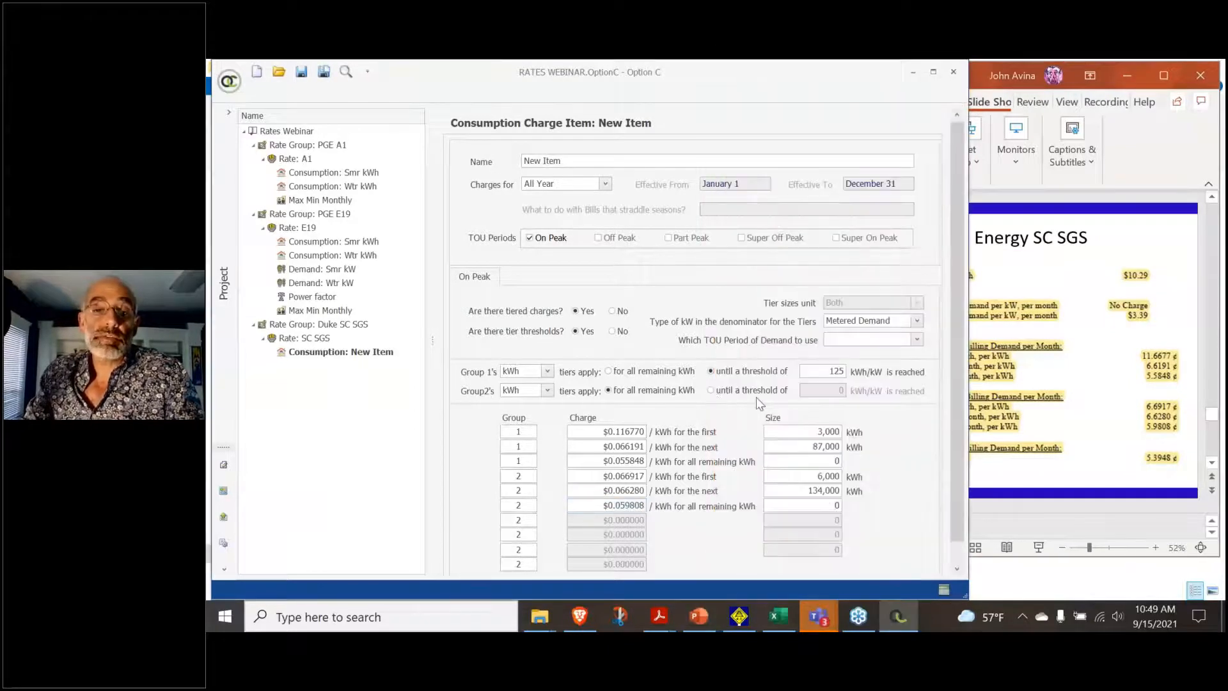
left_click(730, 391)
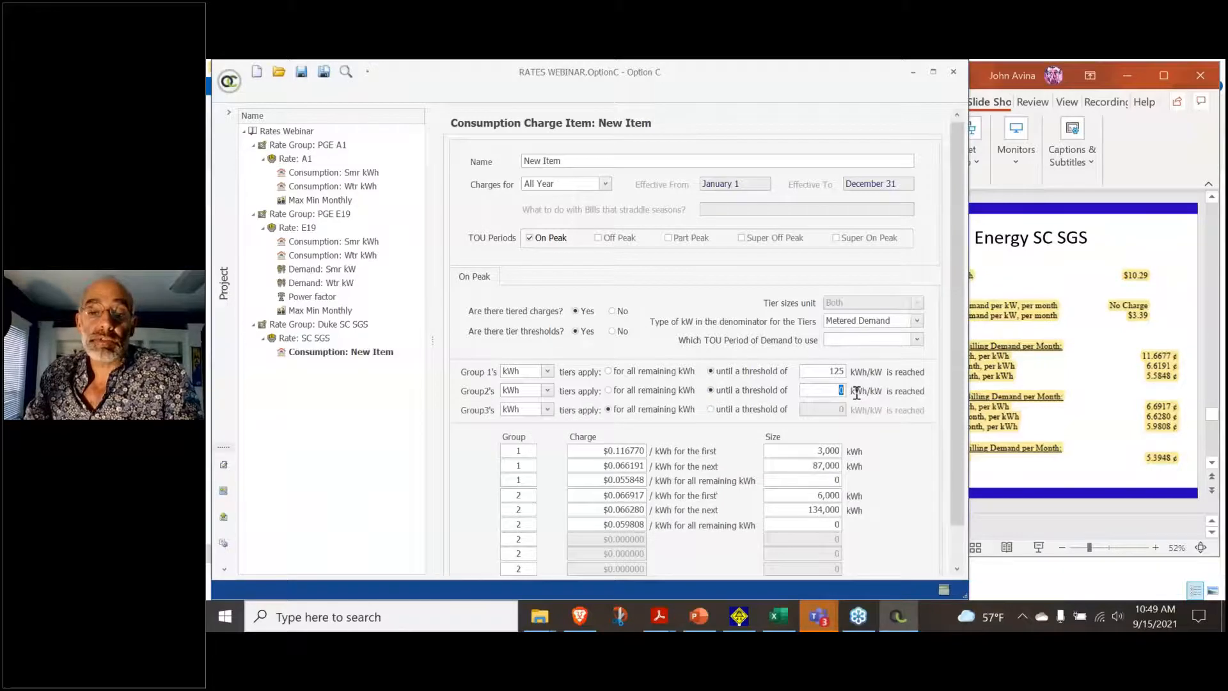
type("275")
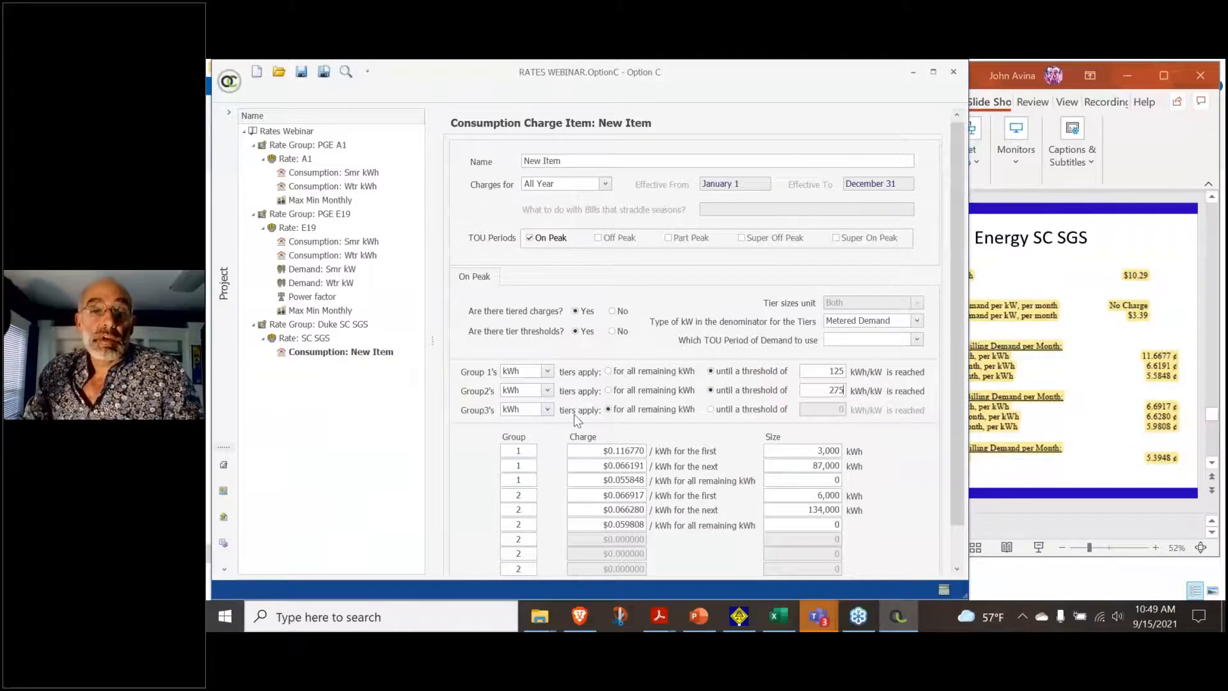
Assign the seventh tier row to group 3 with a charge of $0.053948 per kWh for all kWh
left_click(518, 539)
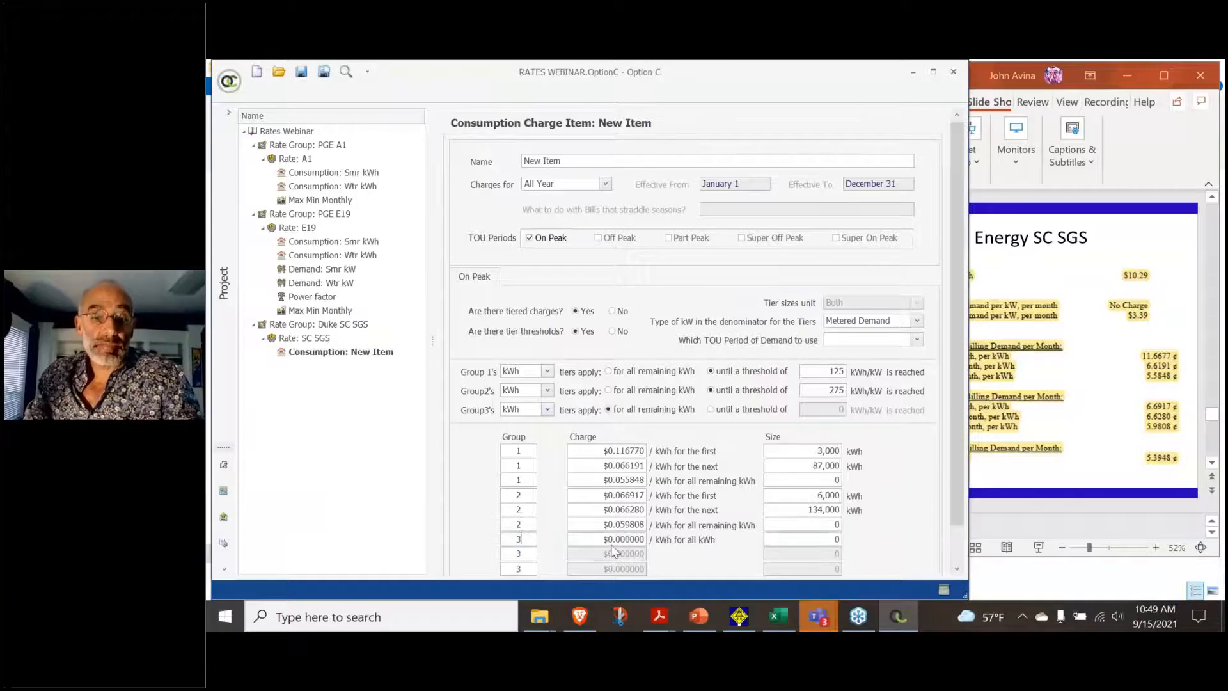
left_click(623, 540)
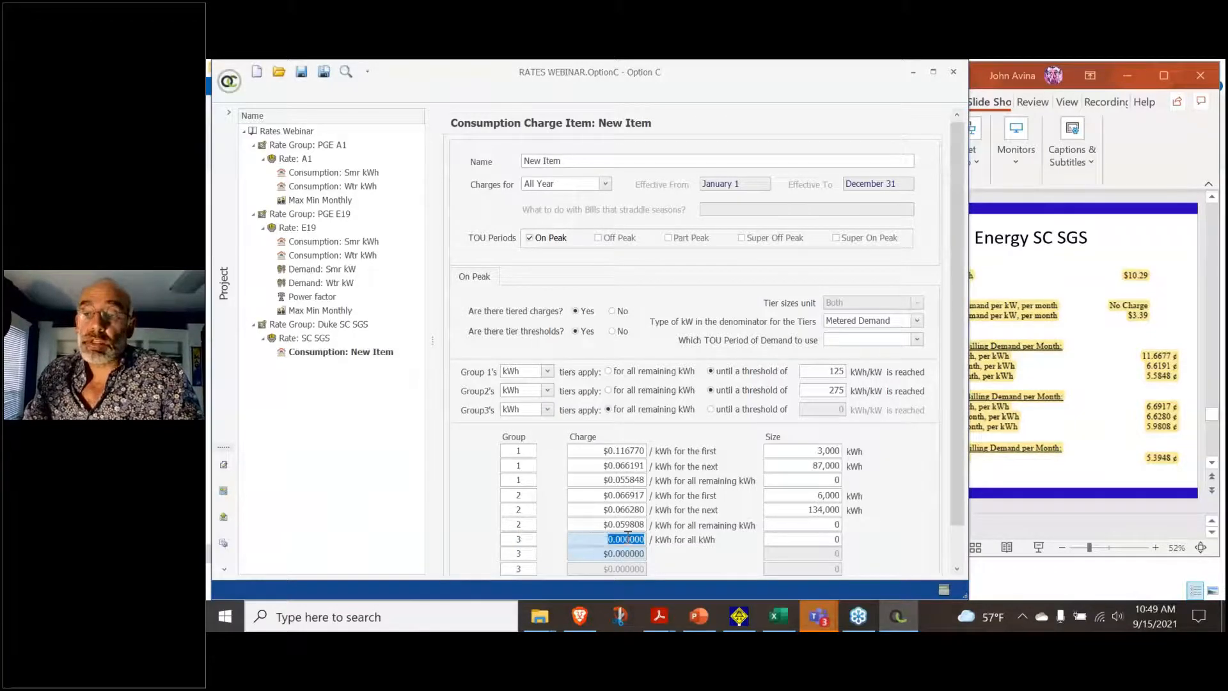
left_click(634, 540)
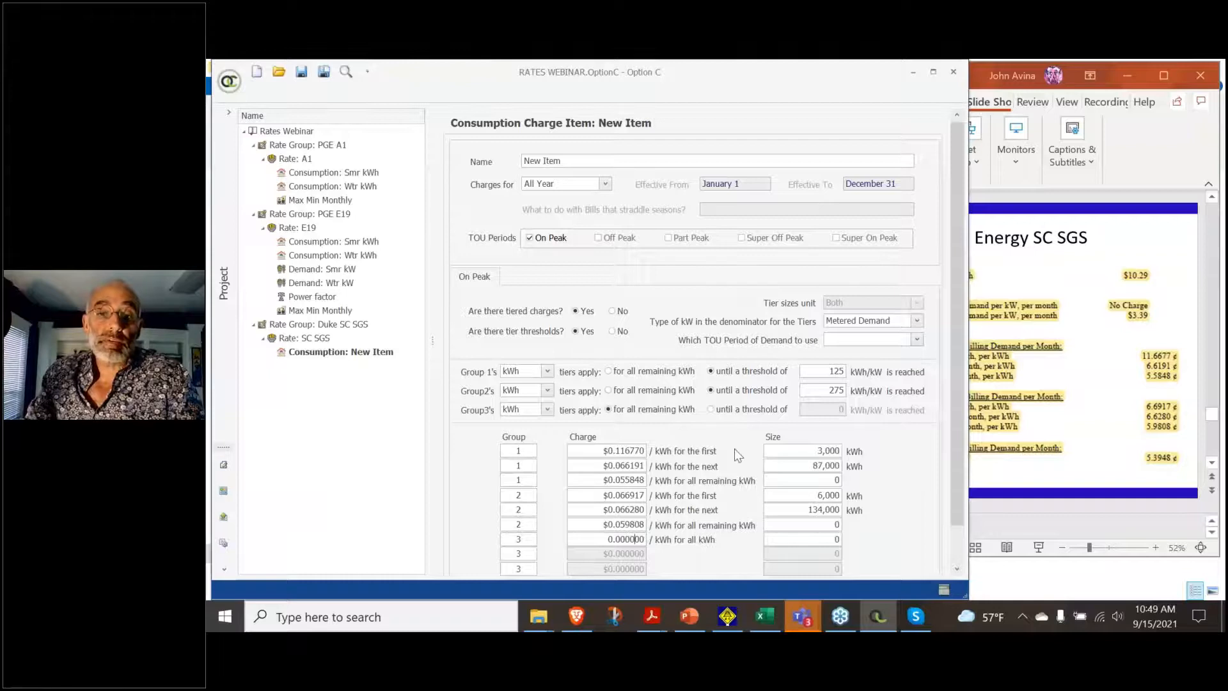
left_click_drag(613, 540, 645, 539)
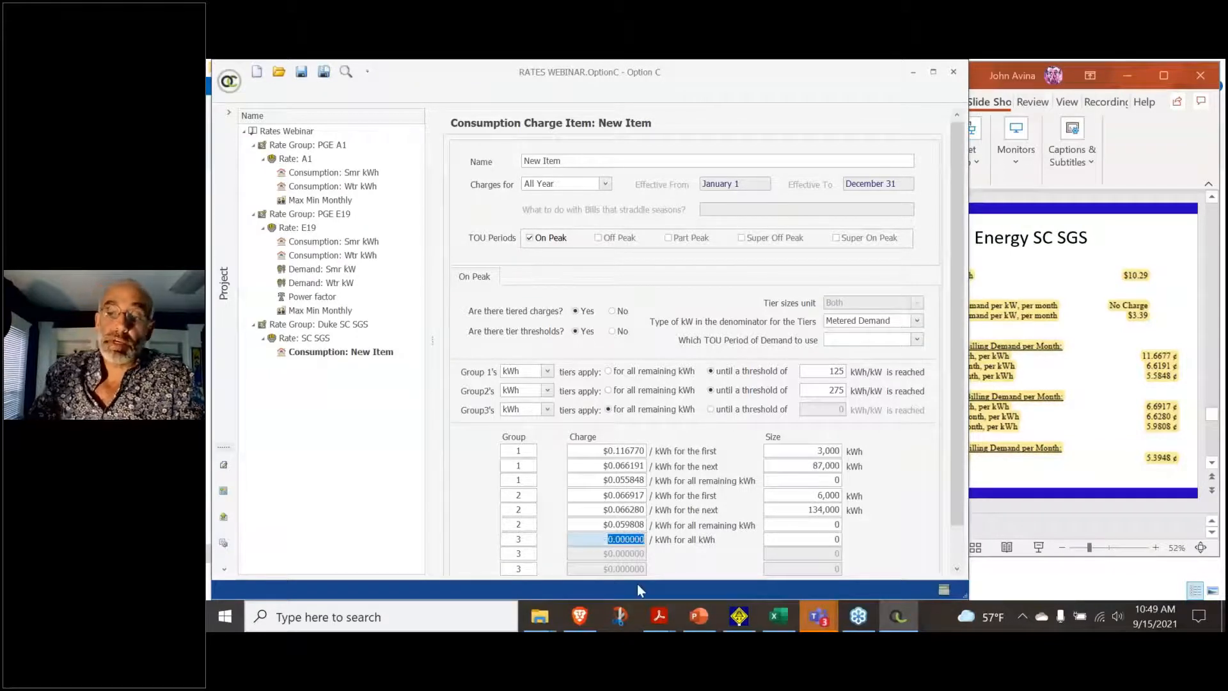
type(".")
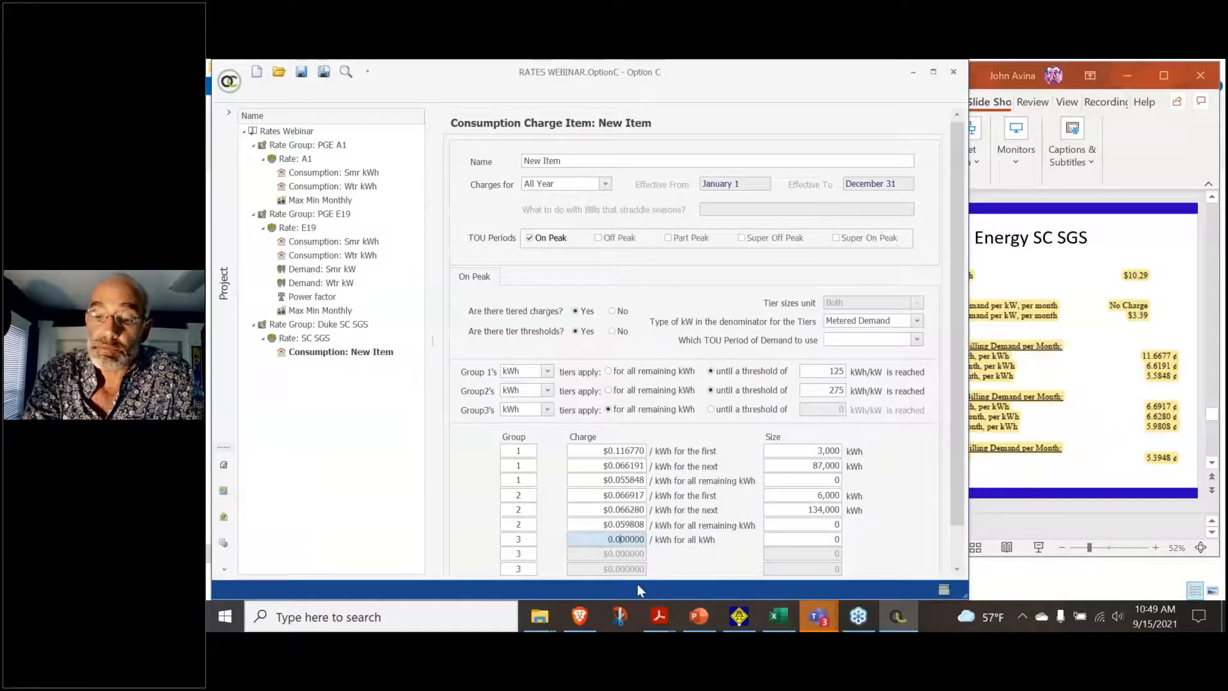
type("053")
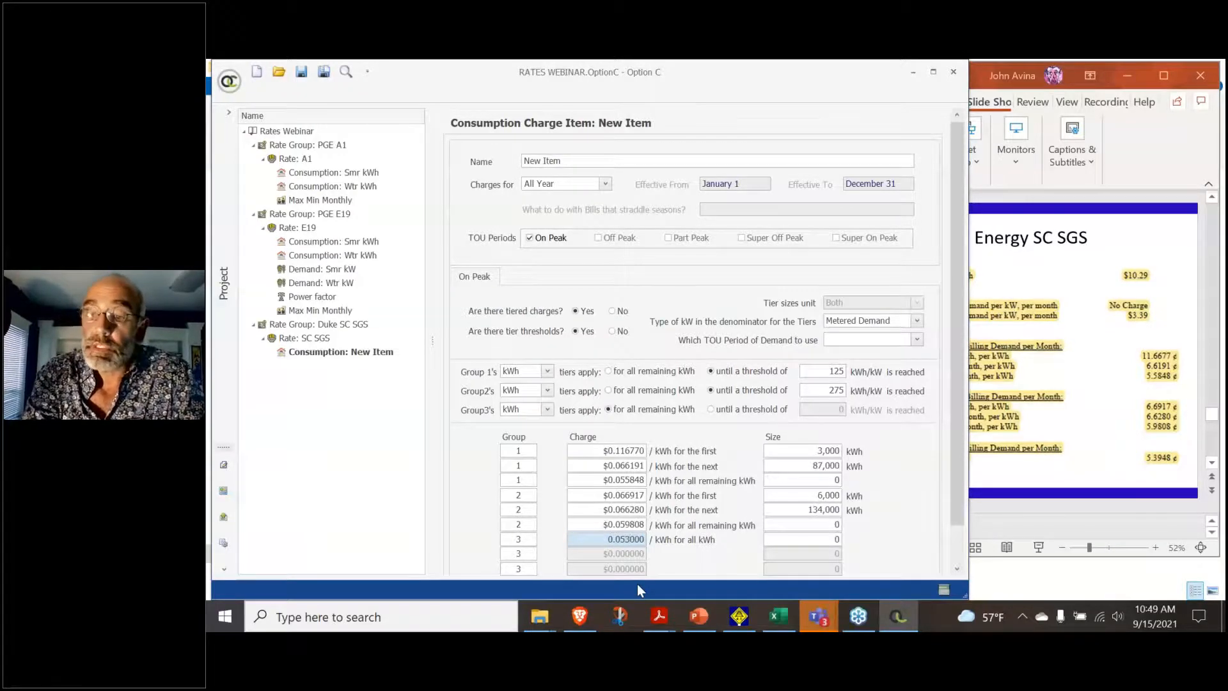
type("948")
key("Tab")
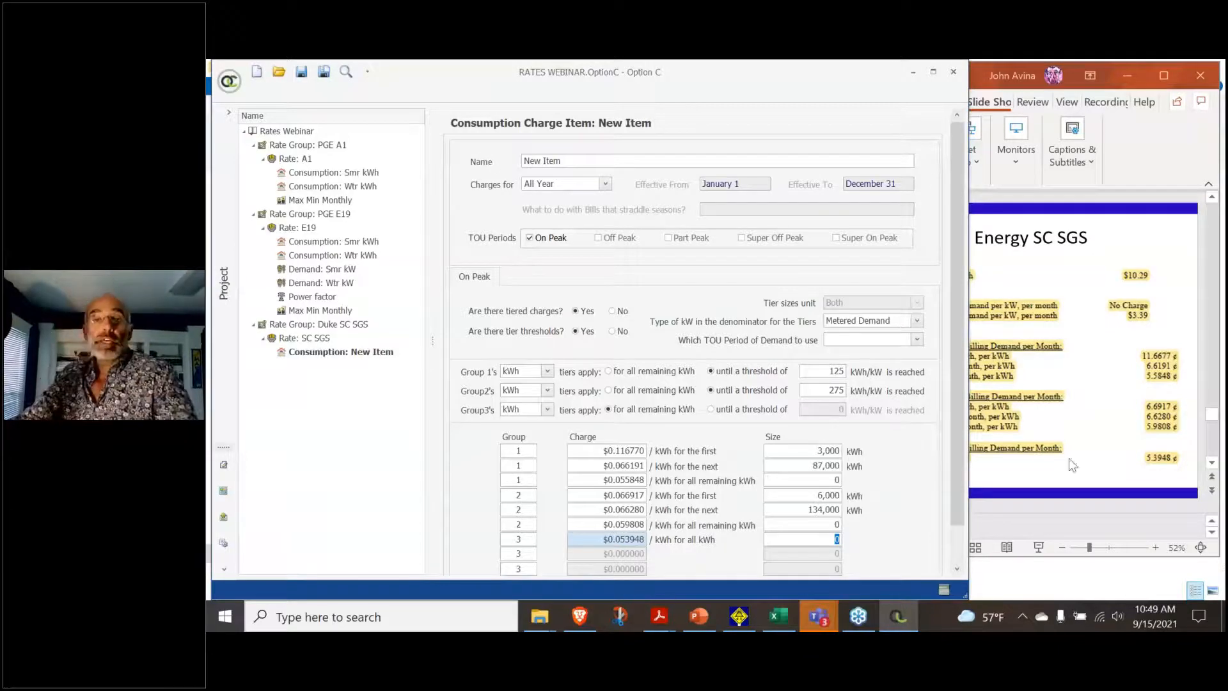
Add a demand item named kW to the SC SGS rate
left_click(1133, 426)
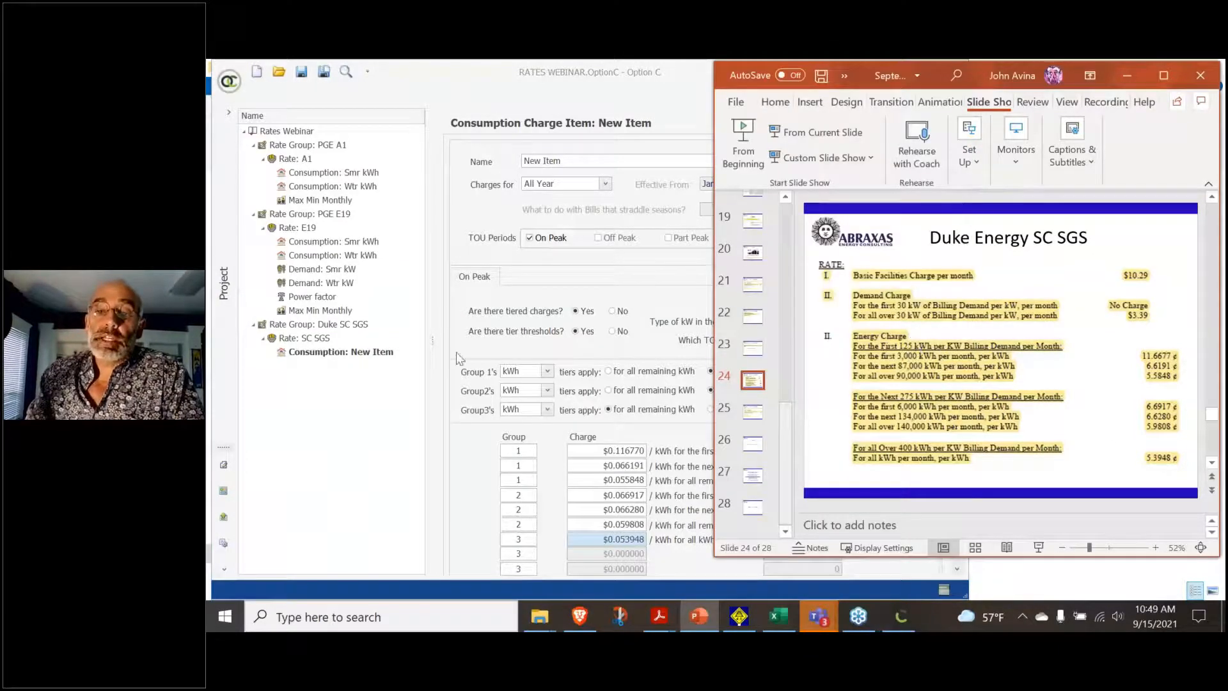
left_click(322, 342)
right_click(321, 342)
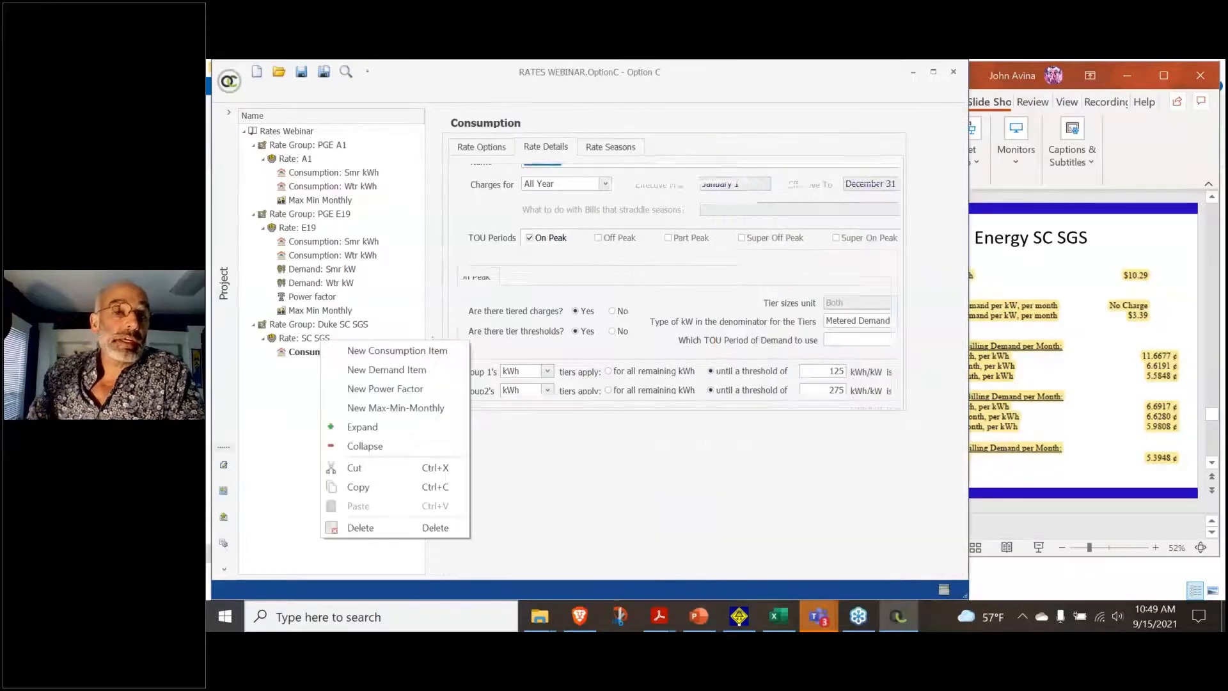
left_click(386, 369)
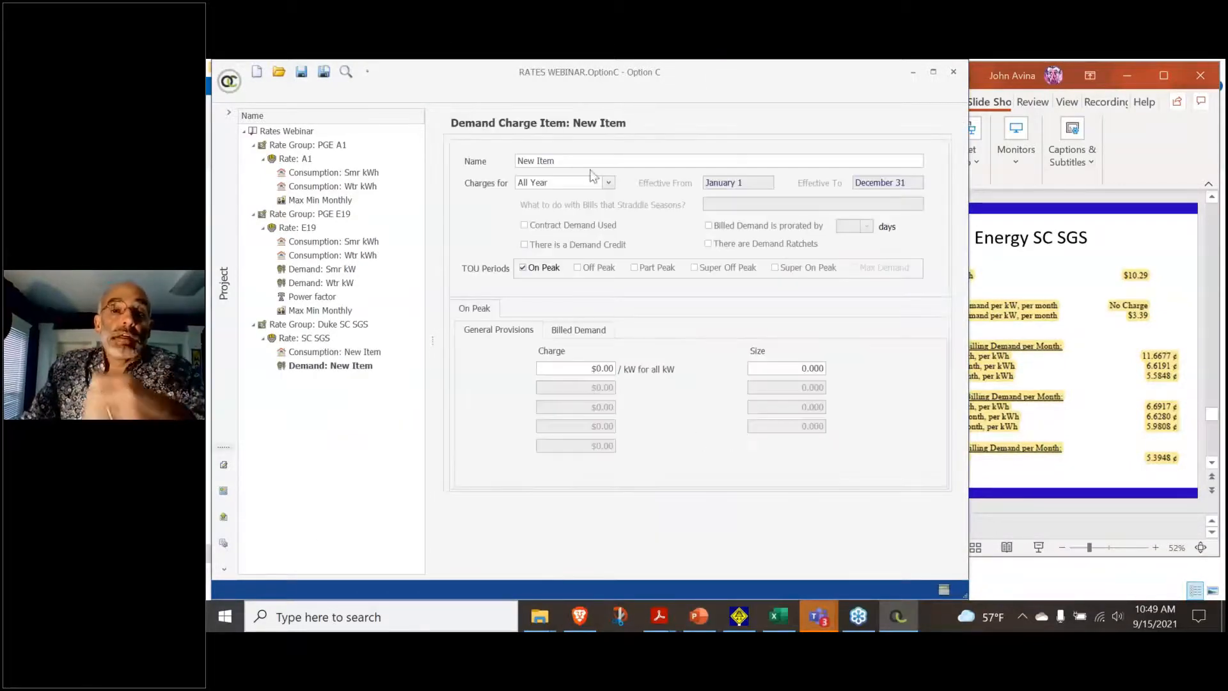
left_click_drag(569, 161, 507, 161)
type("kW")
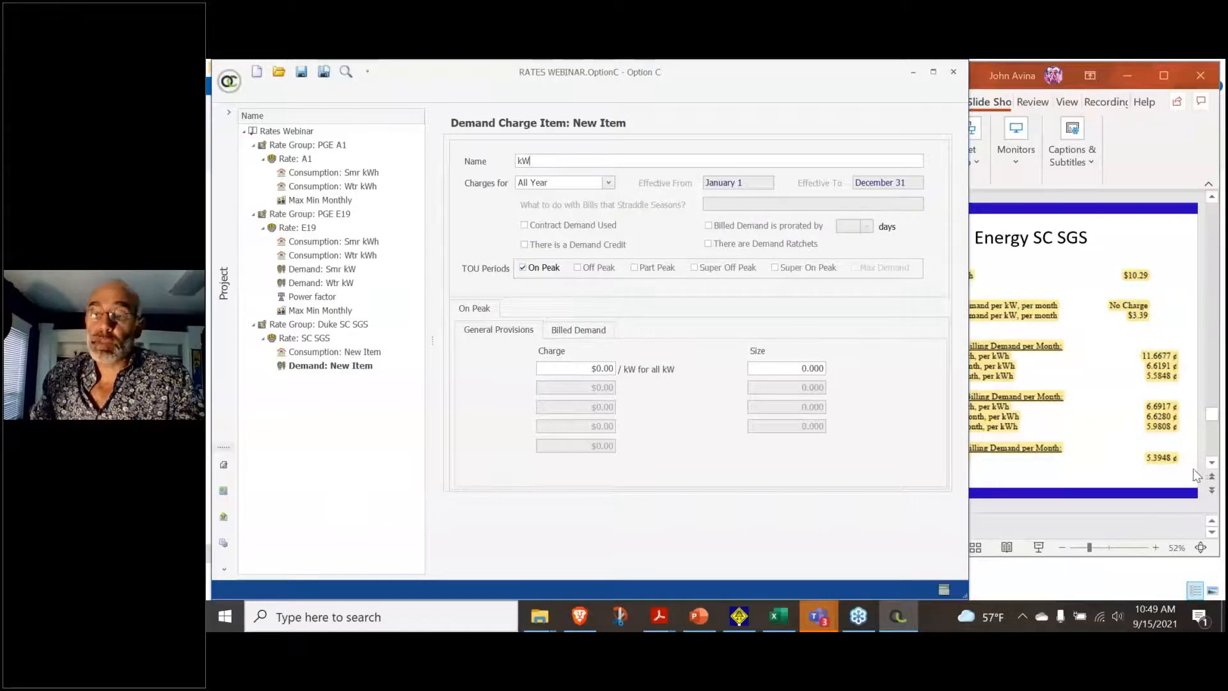
Set the demand tiers to no charge for the first 30 kW and $3.39 per kW for all remaining kW
left_click(582, 372)
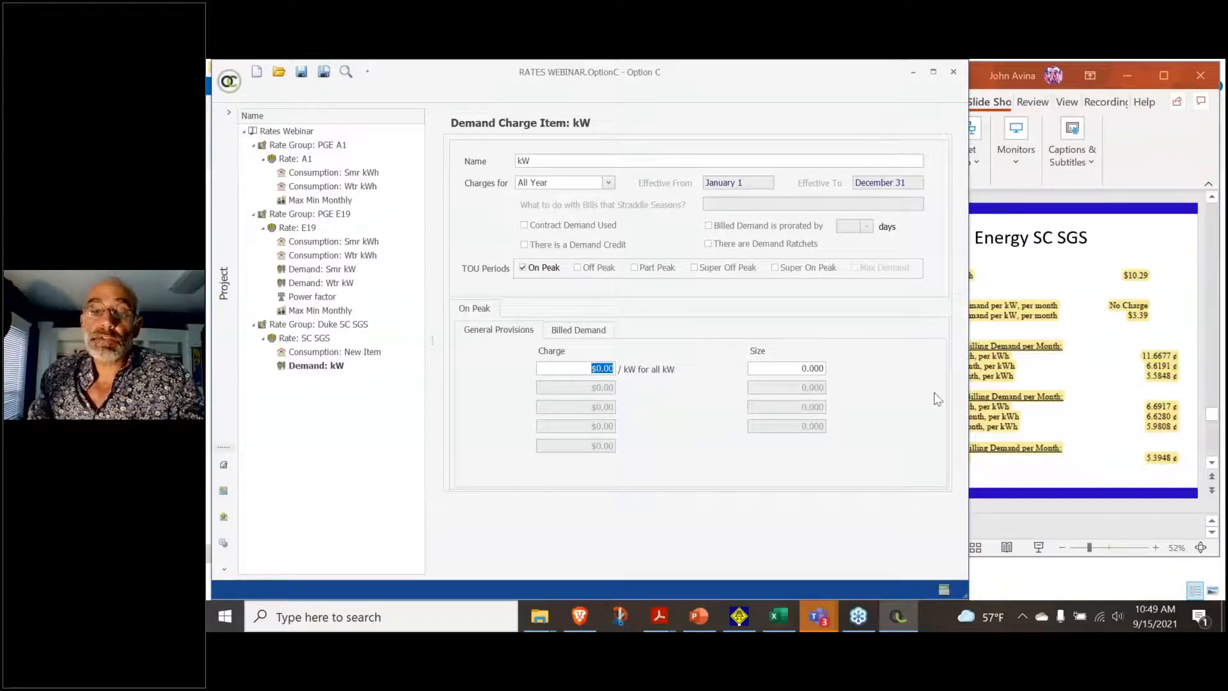
left_click(1021, 319)
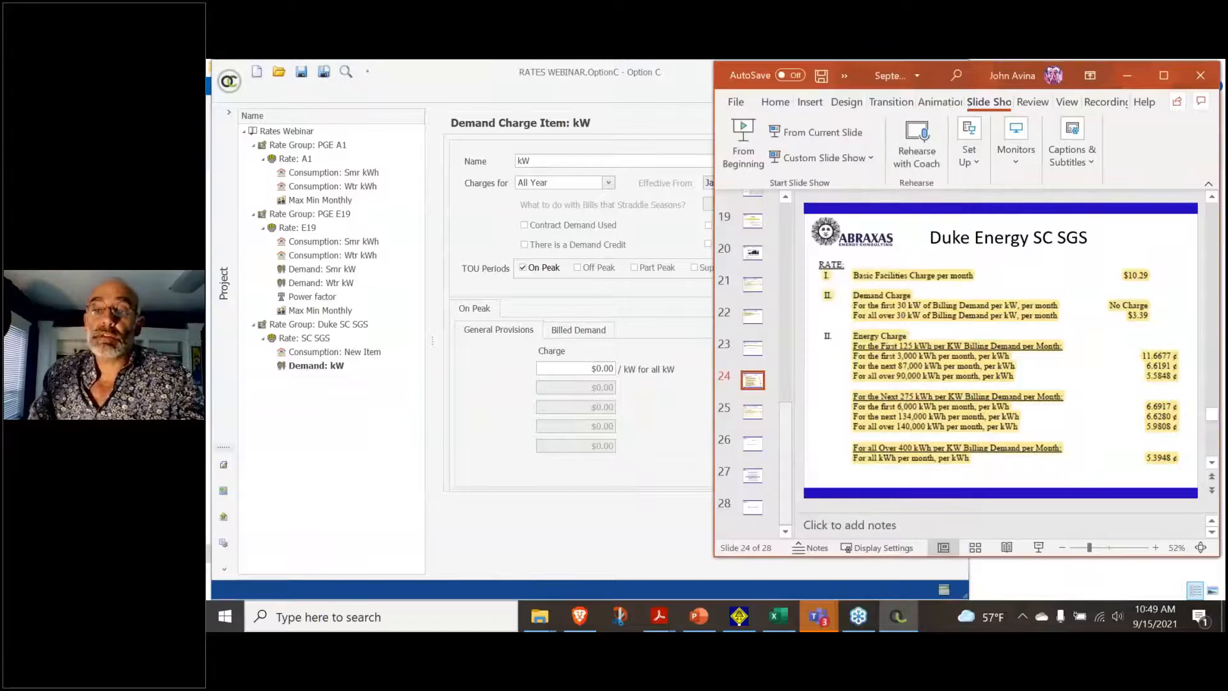
left_click(598, 421)
type("30")
key("Tab")
type("3.39")
key("Tab")
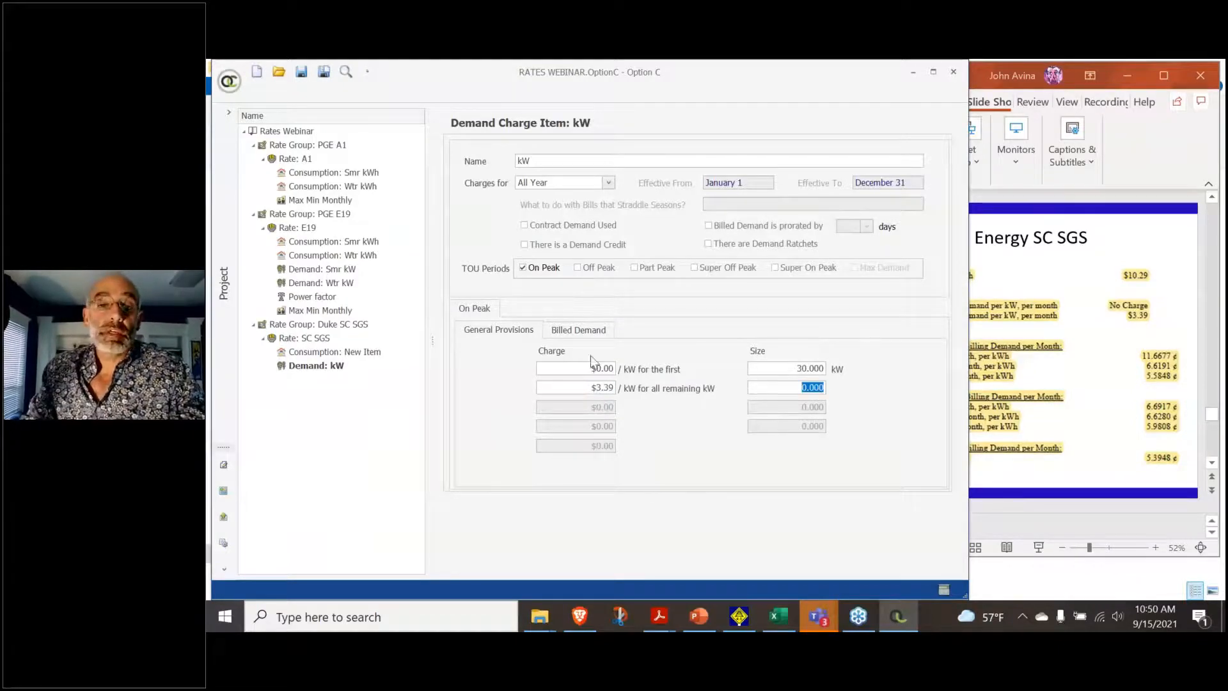
Enable demand ratchets and contract demand for the SC SGS kW demand item
left_click(583, 332)
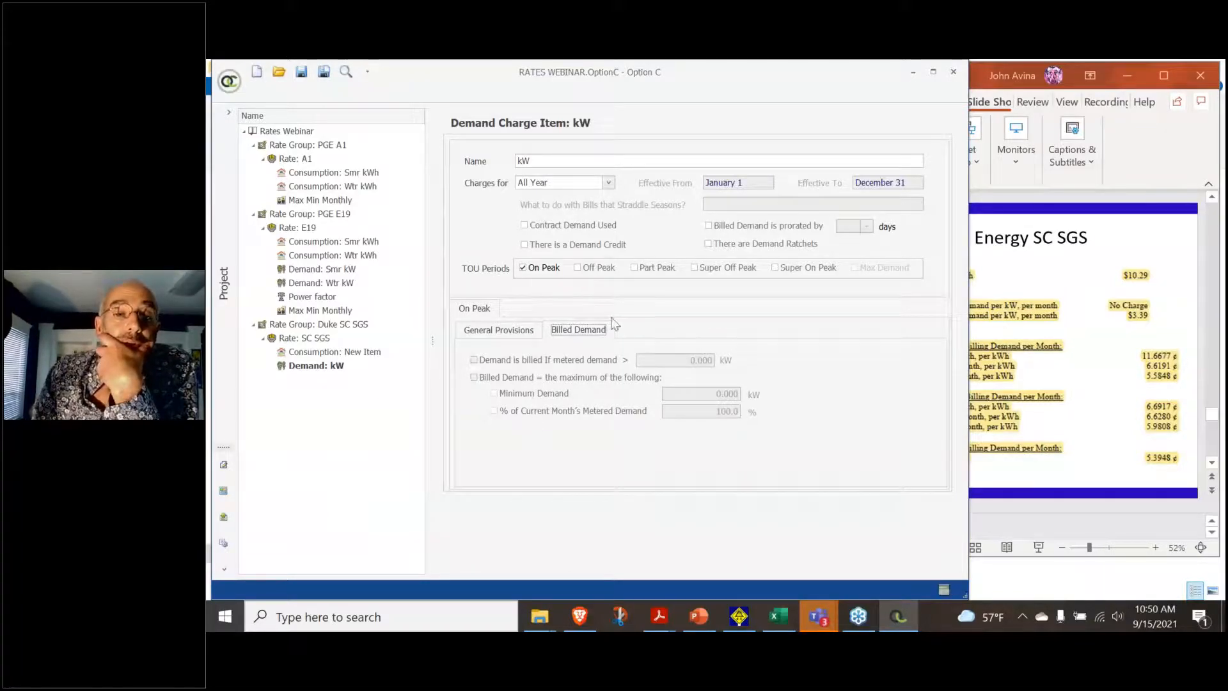
left_click(708, 244)
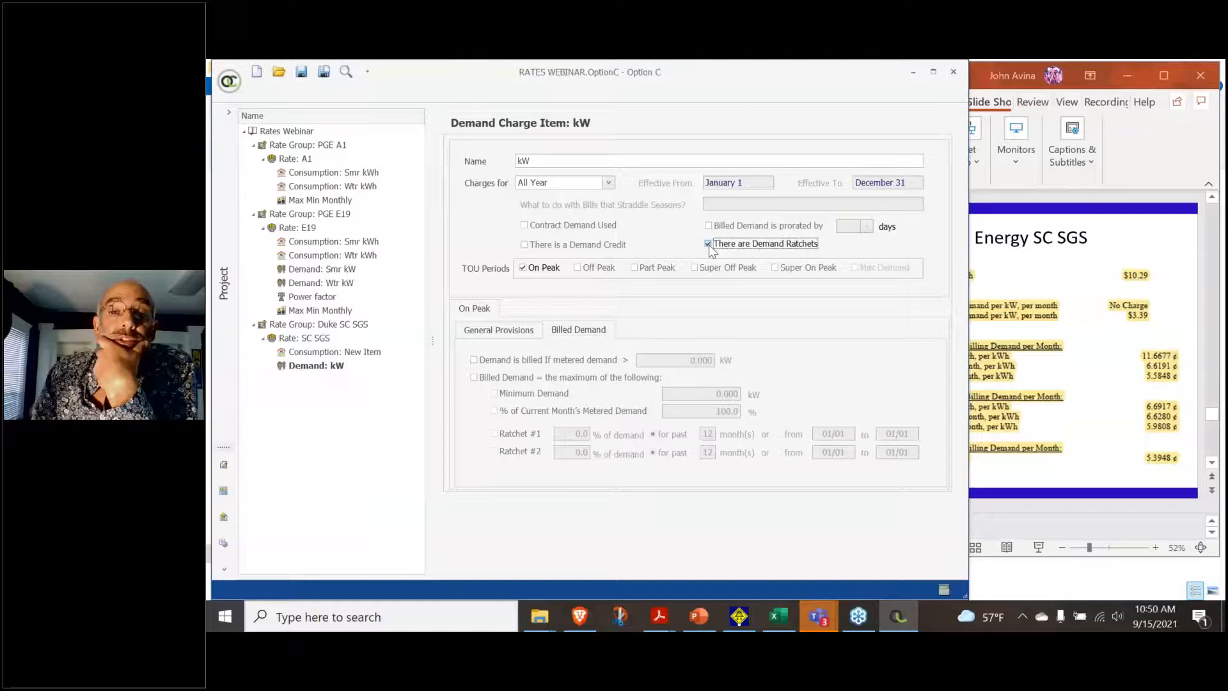
left_click(524, 225)
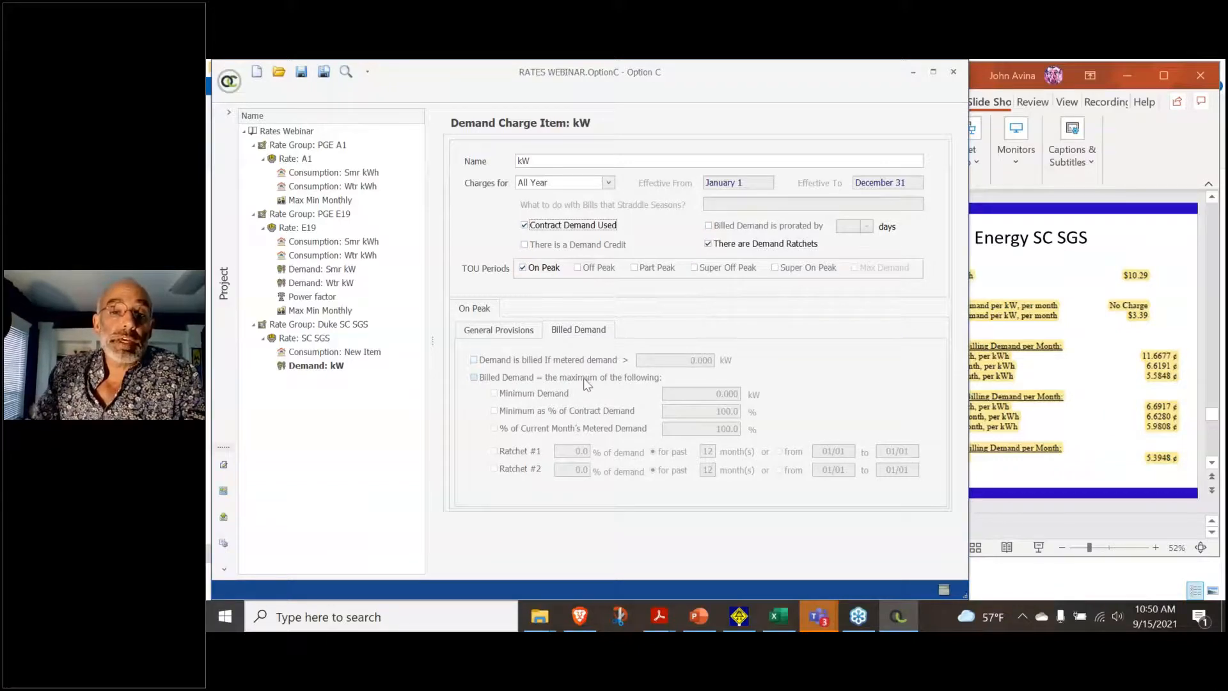
Bill demand as the maximum of several criteria, including a minimum demand of 30 kW, following the Duke billing demand rules
left_click(474, 377)
left_click(494, 394)
left_click(1037, 375)
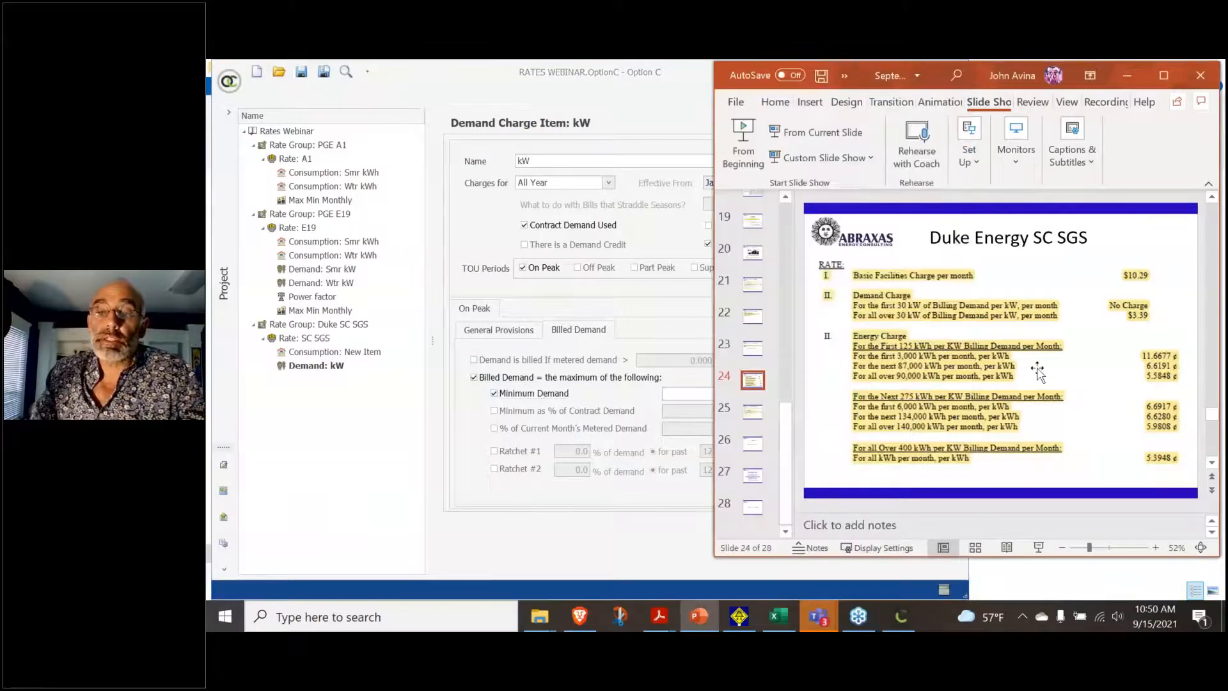
scroll(1038, 372, "up", 1)
scroll(1038, 372, "down", 2)
scroll(1037, 372, "up", 2)
scroll(1038, 372, "up", 1)
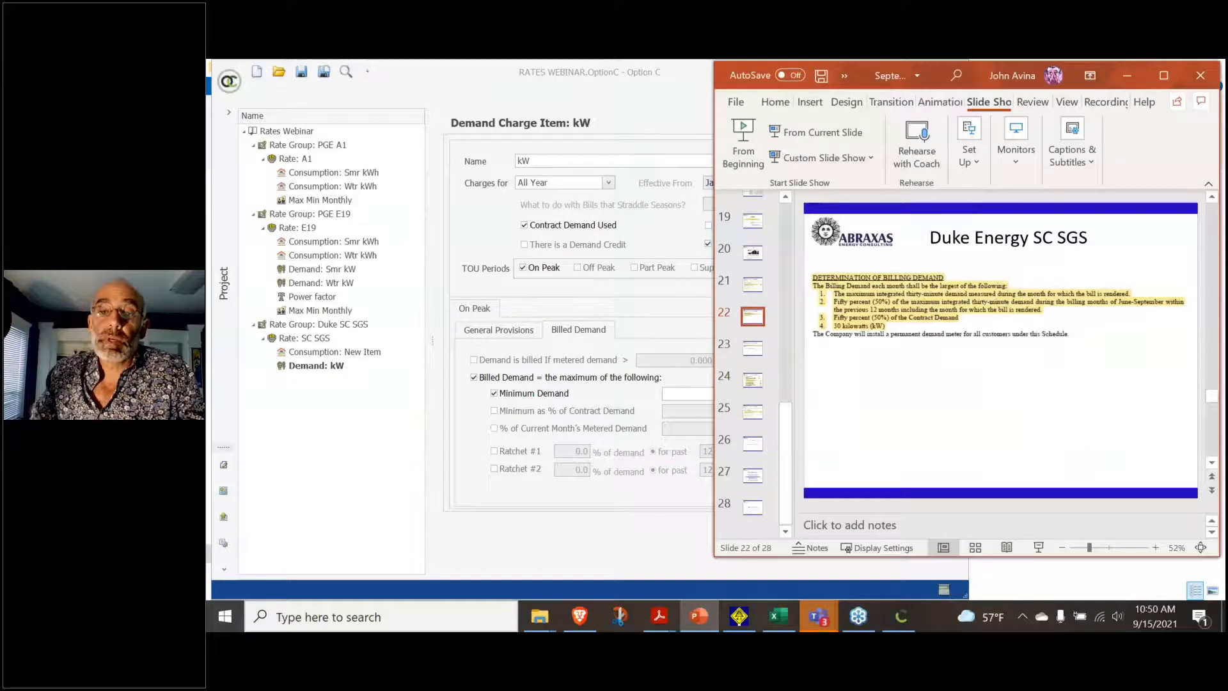
left_click(649, 377)
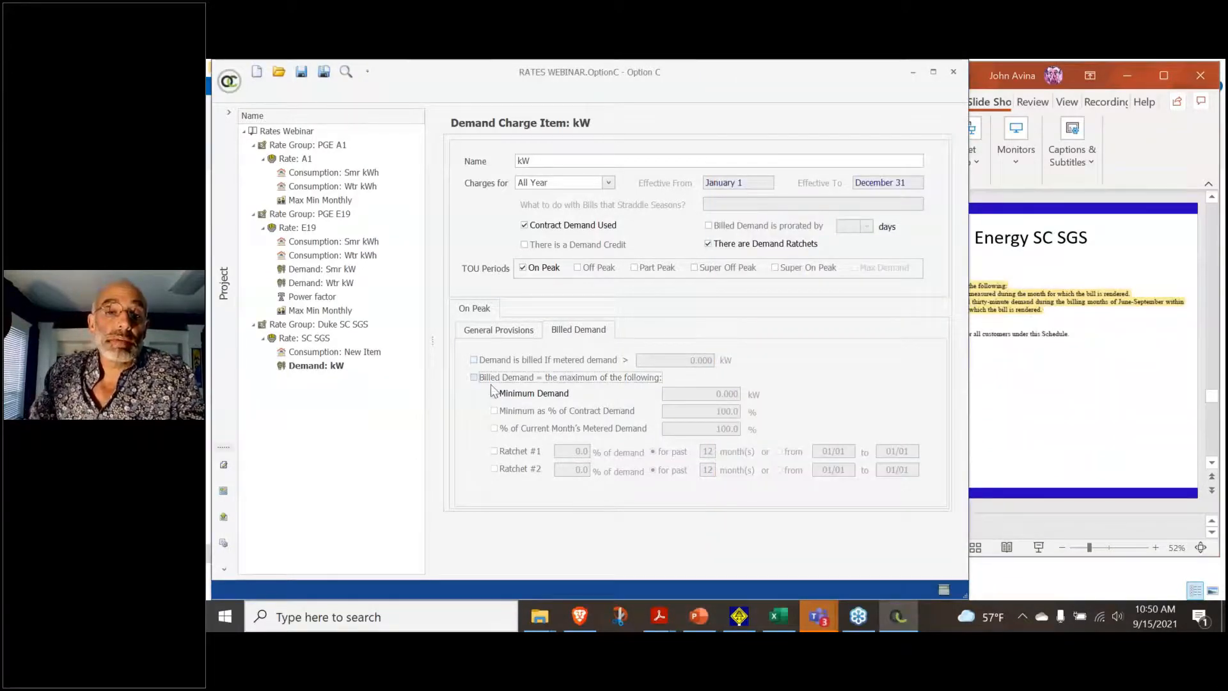
left_click(474, 377)
left_click(730, 394)
type("3")
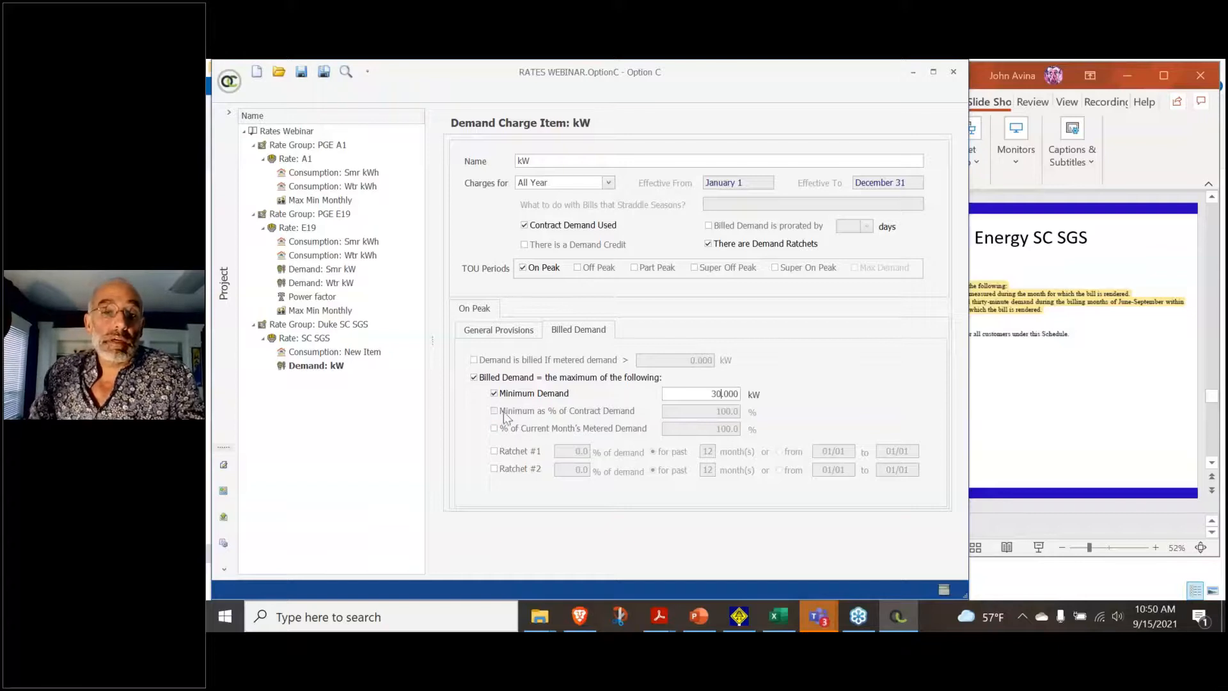
Include a minimum of 50% of contract demand and 100% of the current month's metered demand in the billed demand criteria
left_click(505, 411)
left_click(726, 411)
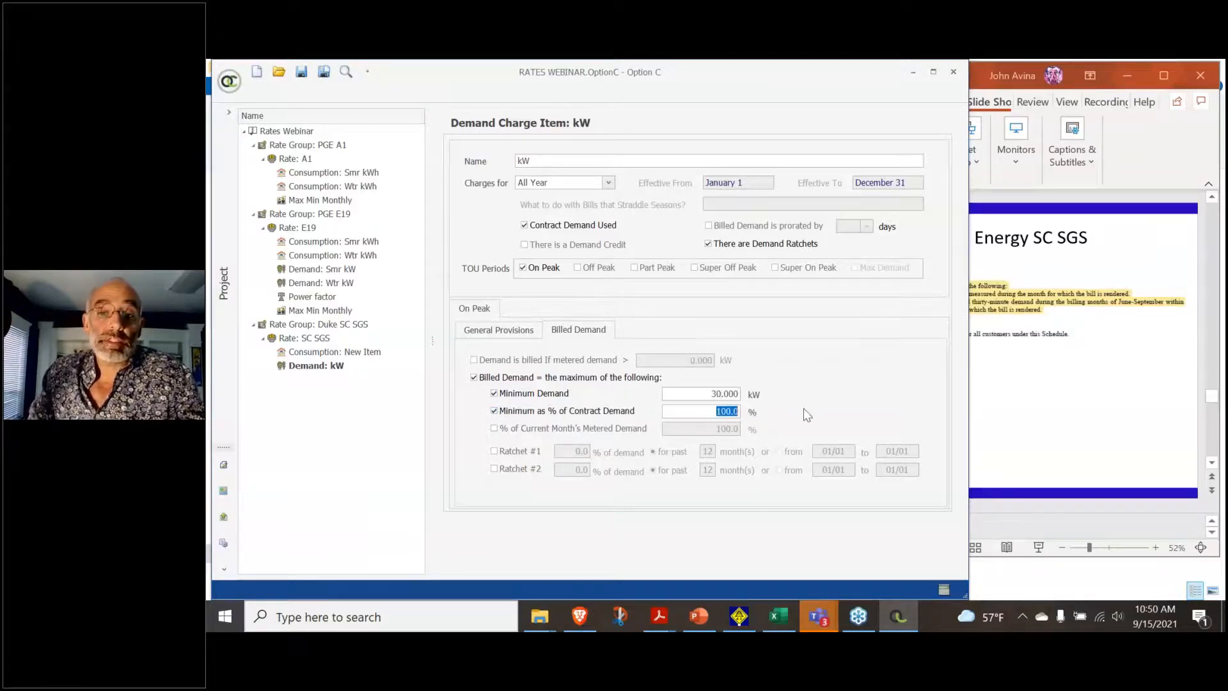
type("50")
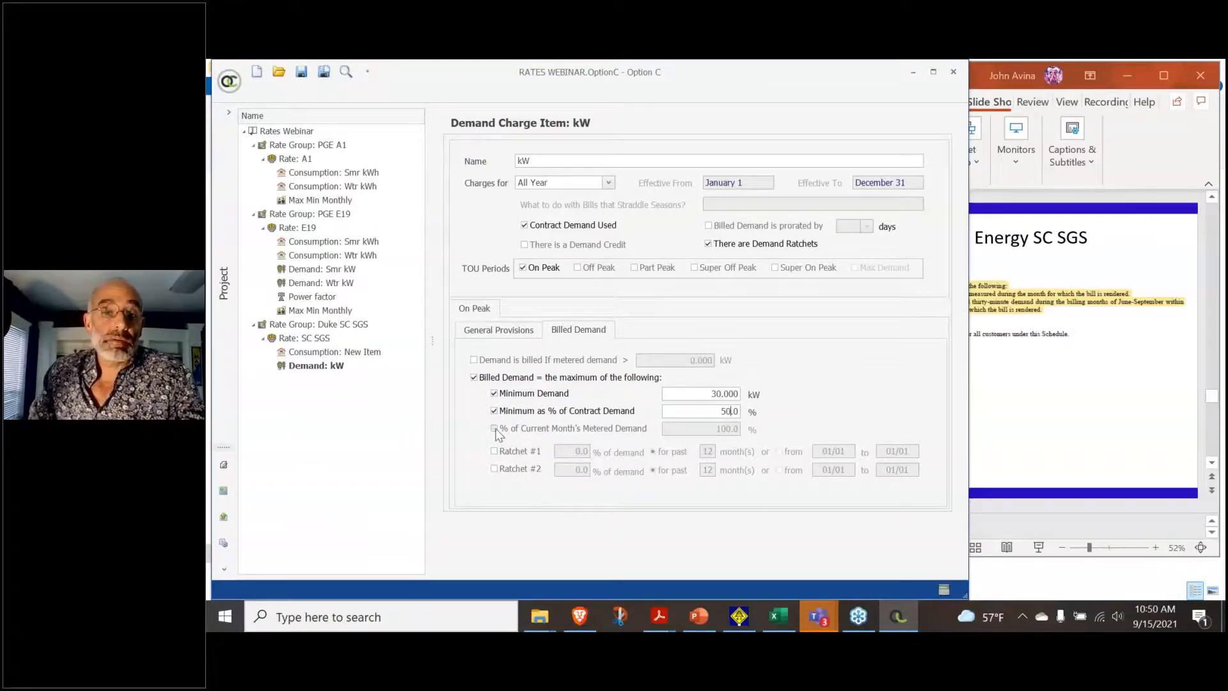
left_click(506, 428)
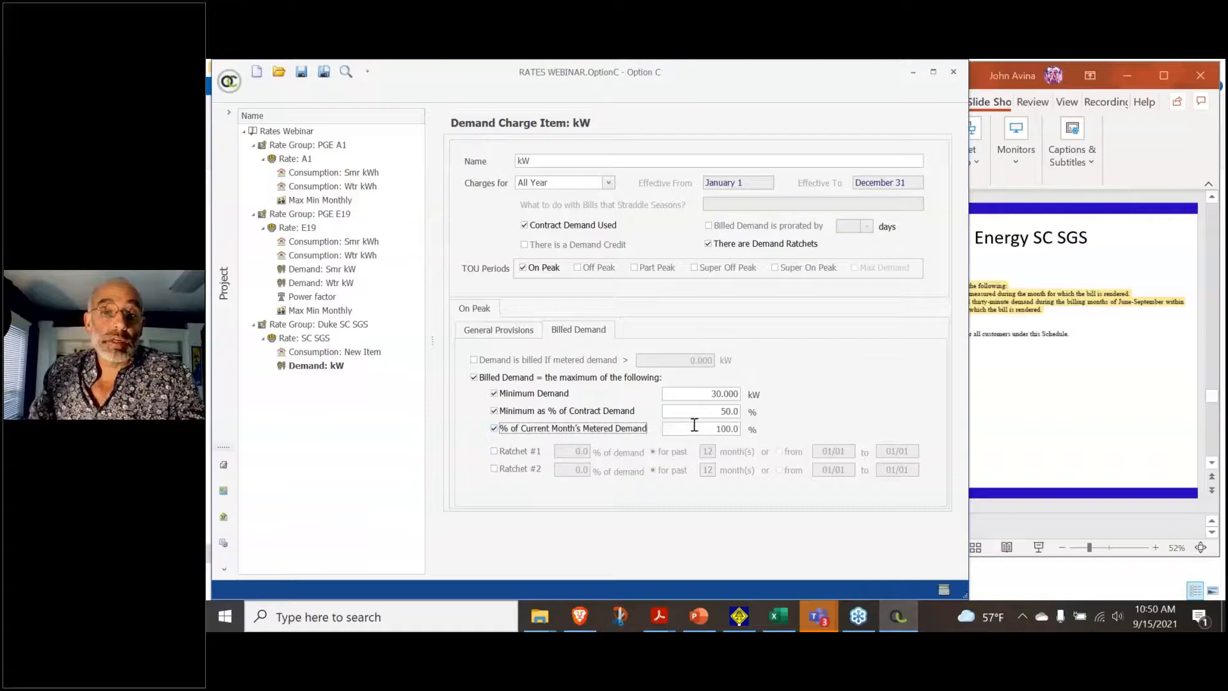
Enable Ratchet #1 at 50% of demand for the period from 06/01 to 09/30
left_click(496, 450)
left_click(589, 451)
type("50")
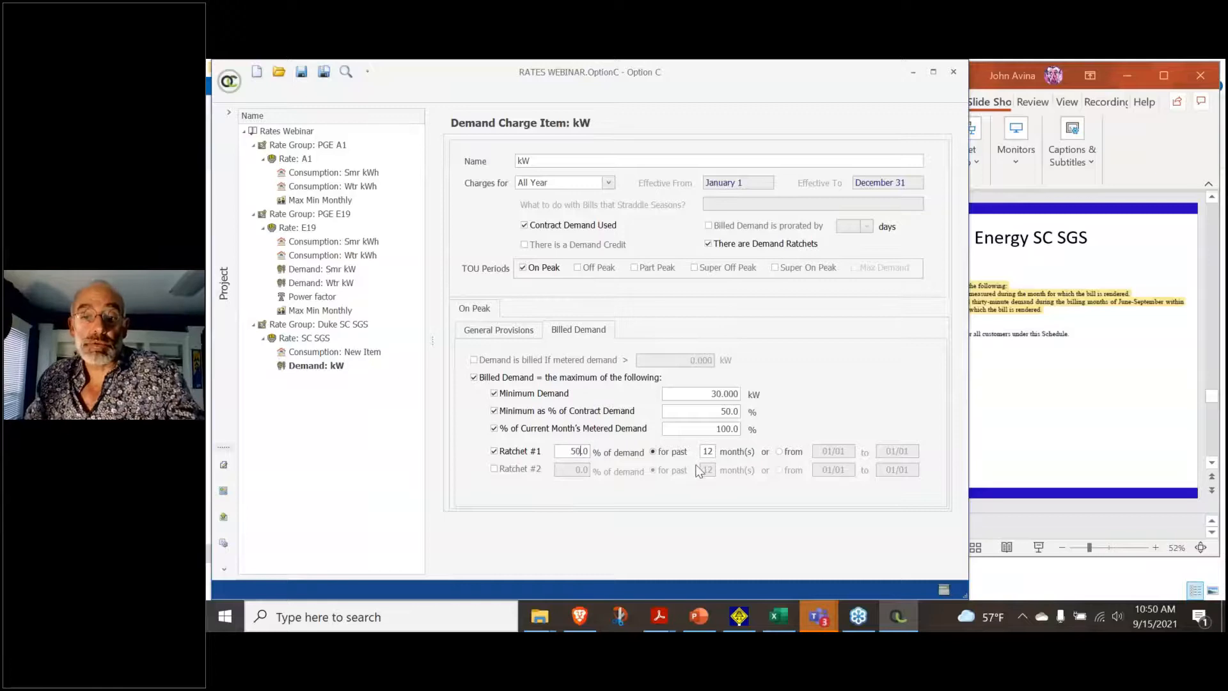
left_click(779, 452)
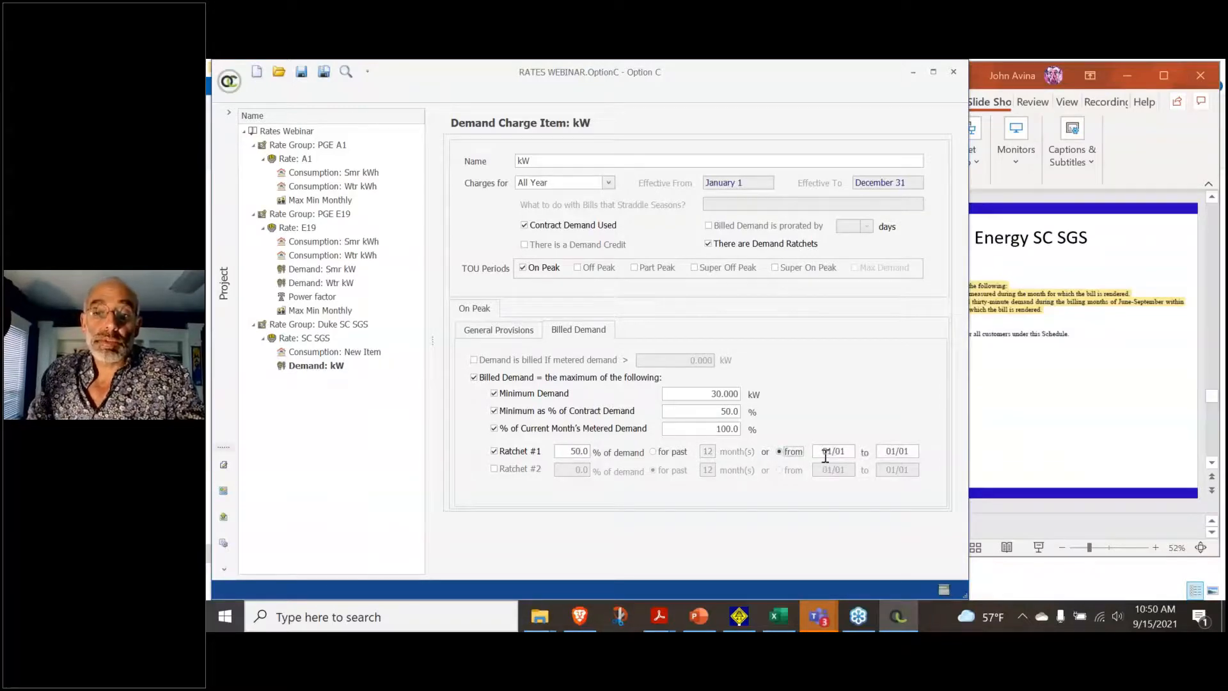
left_click(831, 452)
type("06")
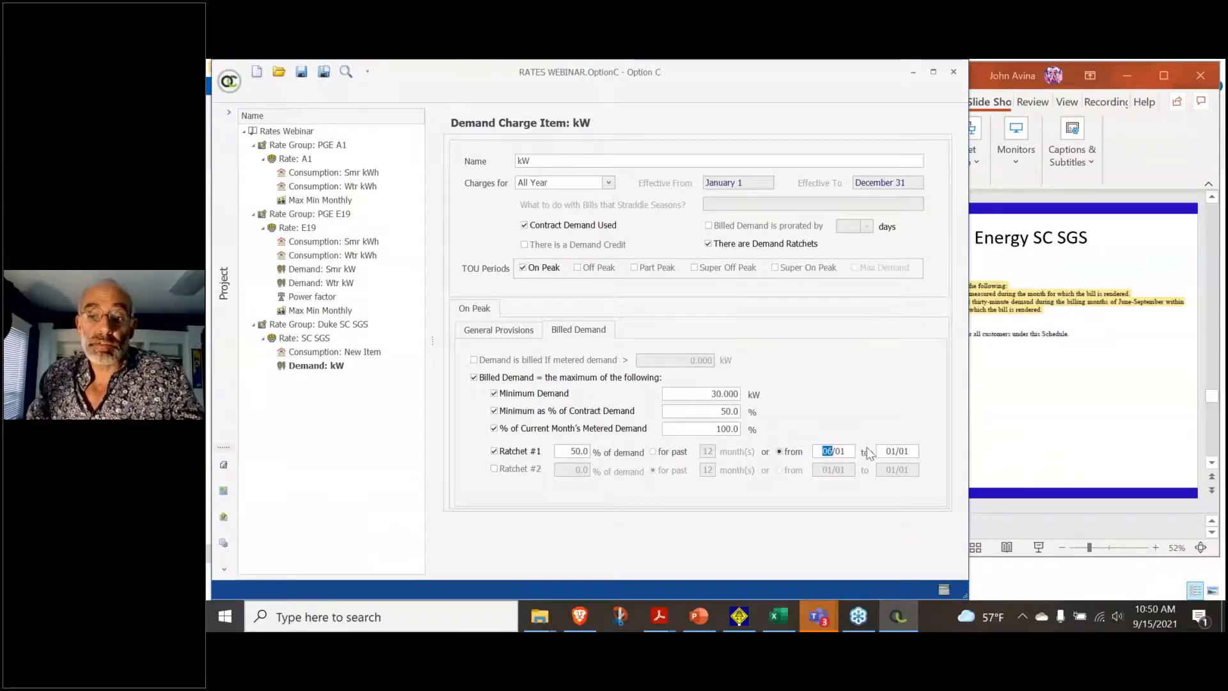
left_click(889, 452)
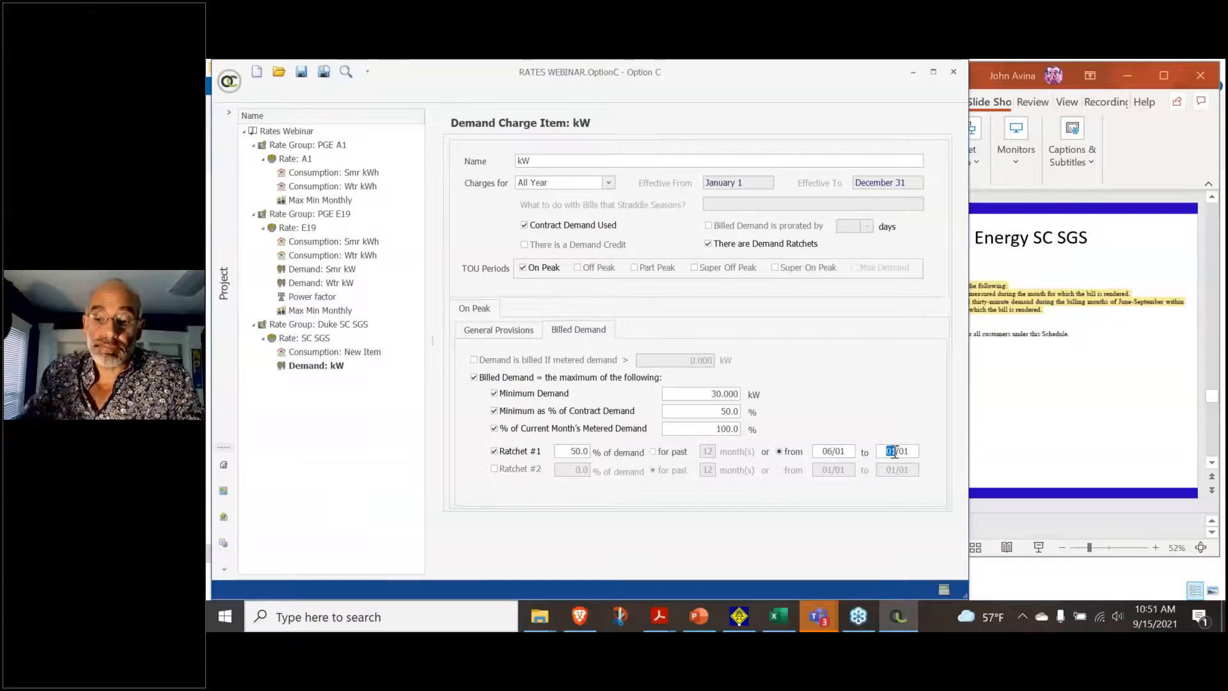
type("09/30")
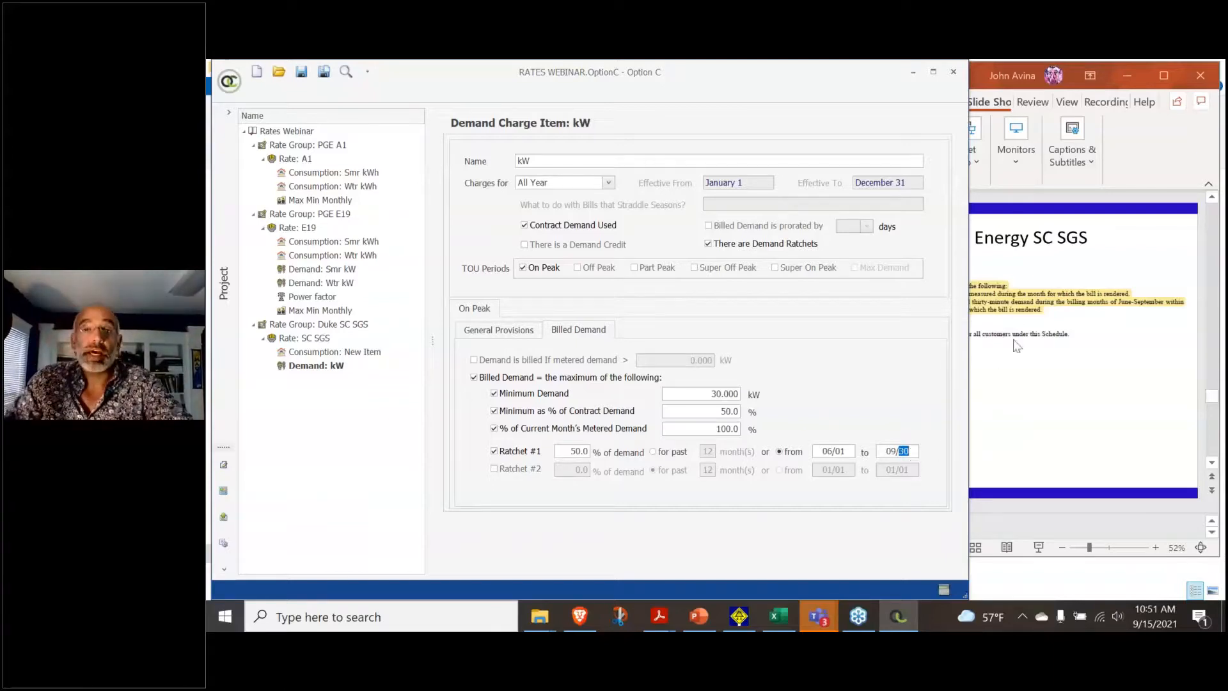
Add a Max-Min-Monthly item to the SC SGS rate
left_click(1032, 312)
scroll(977, 301, "down", 1)
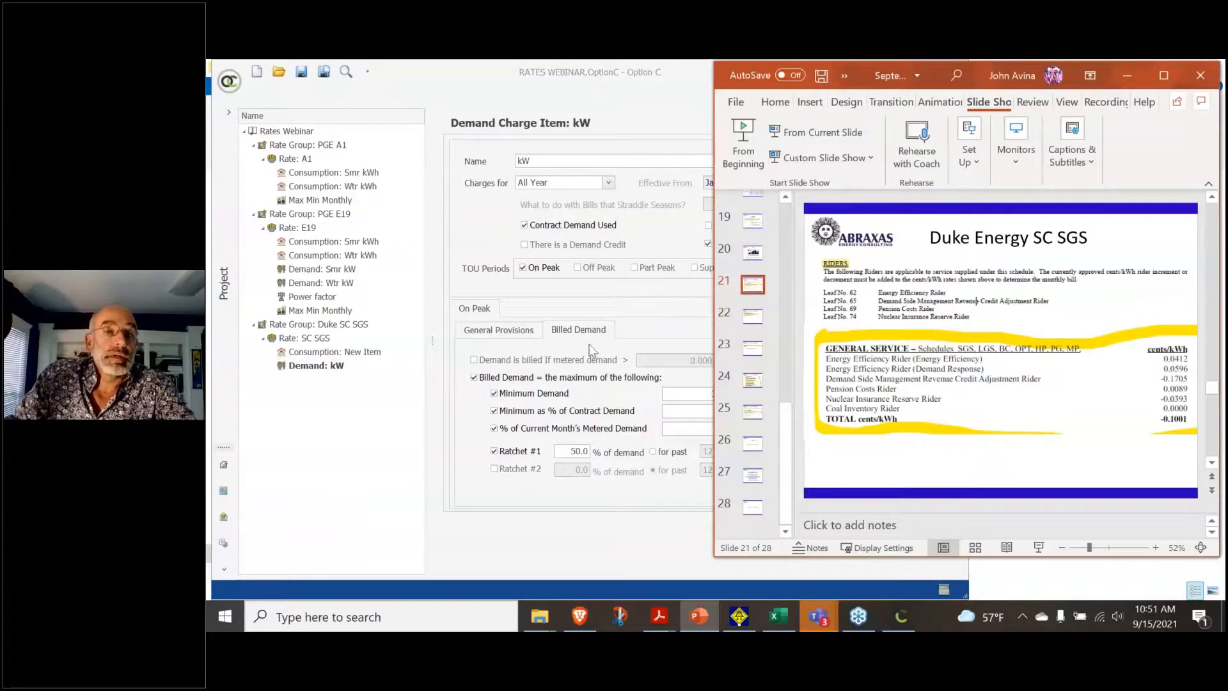
scroll(923, 352, "up", 1)
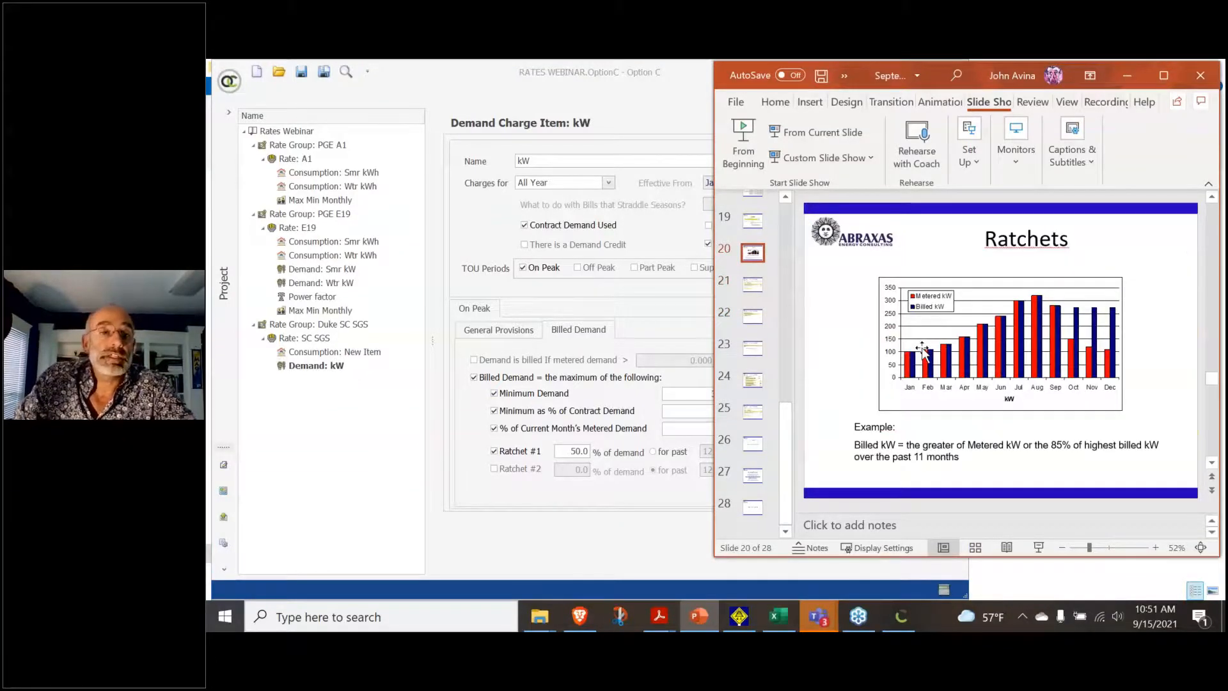
scroll(923, 351, "down", 1)
left_click(311, 339)
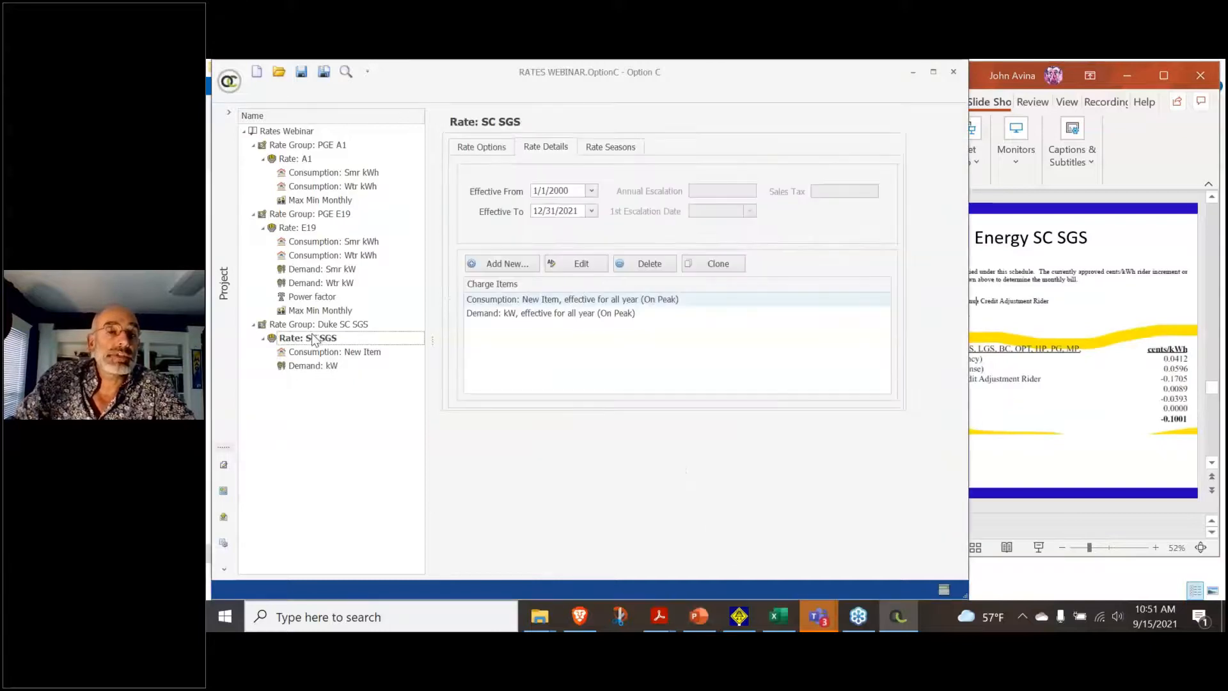
left_click(506, 265)
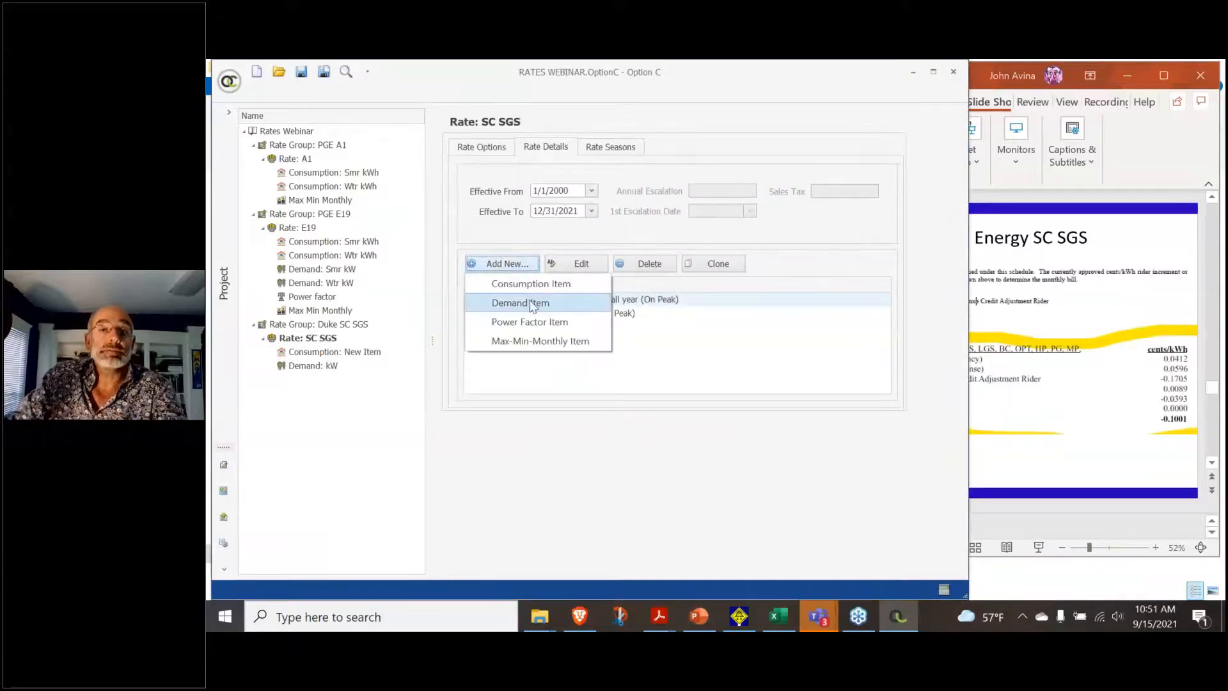
left_click(535, 338)
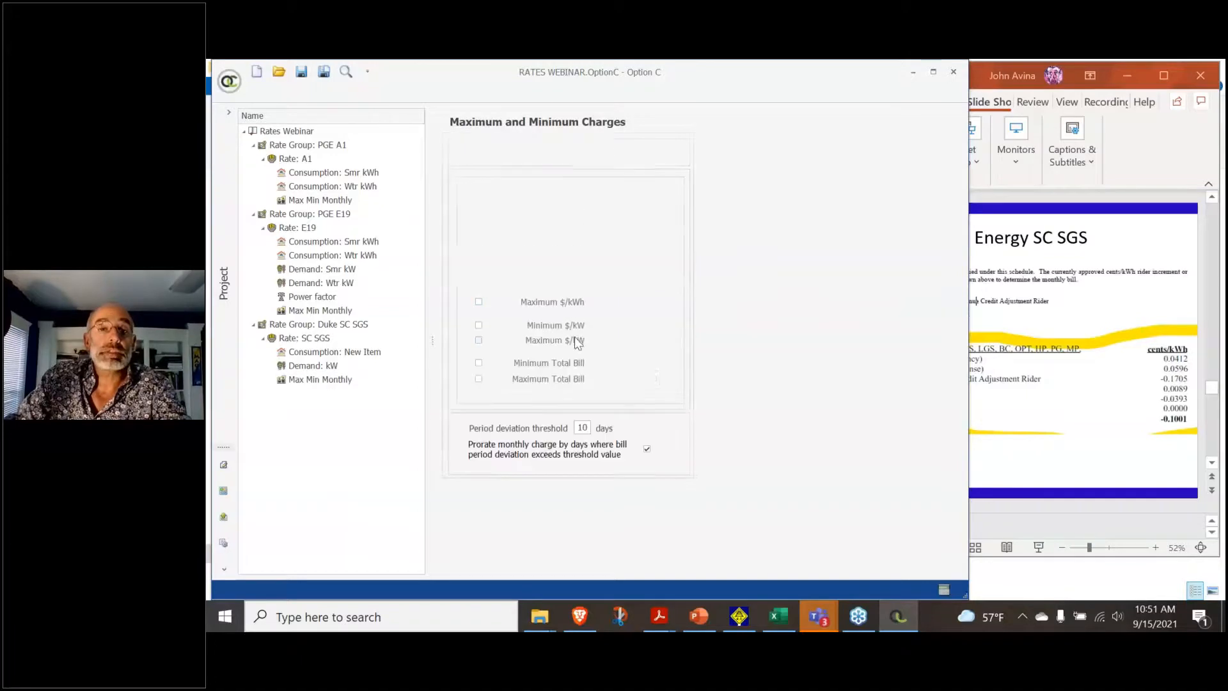
Enable the all-year monthly charge and set it to the Basic Facilities Charge of $10.29
left_click(479, 249)
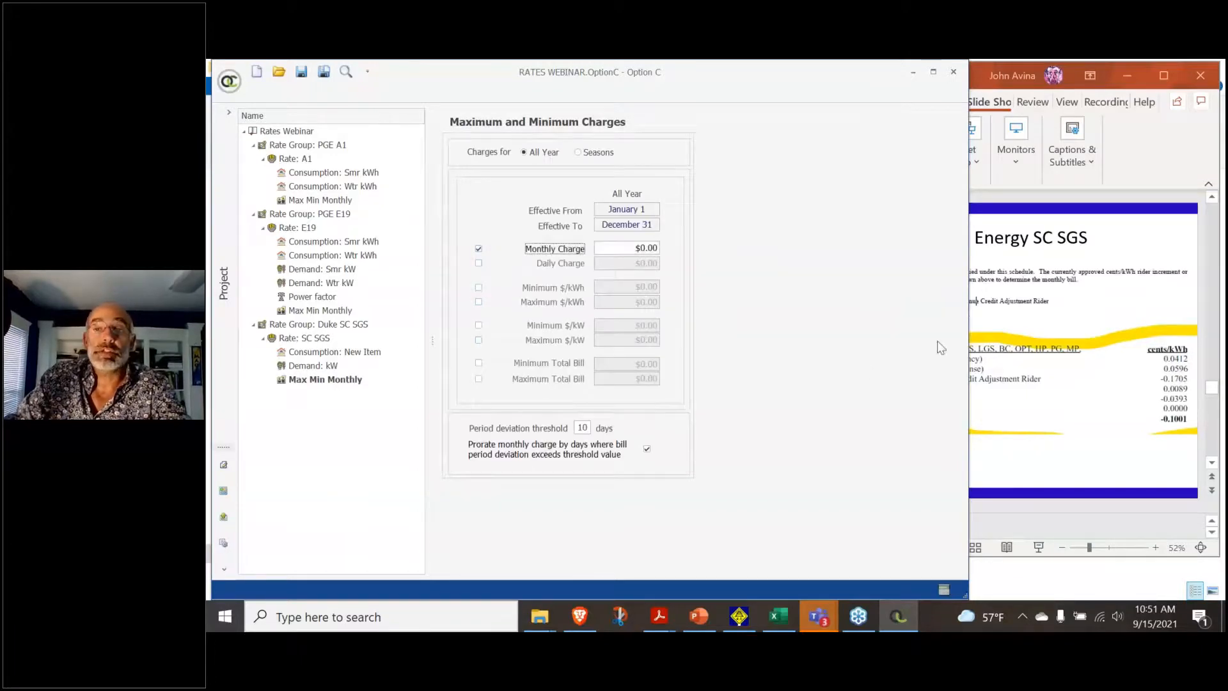
left_click(1075, 318)
scroll(1076, 318, "up", 1)
scroll(1075, 316, "down", 4)
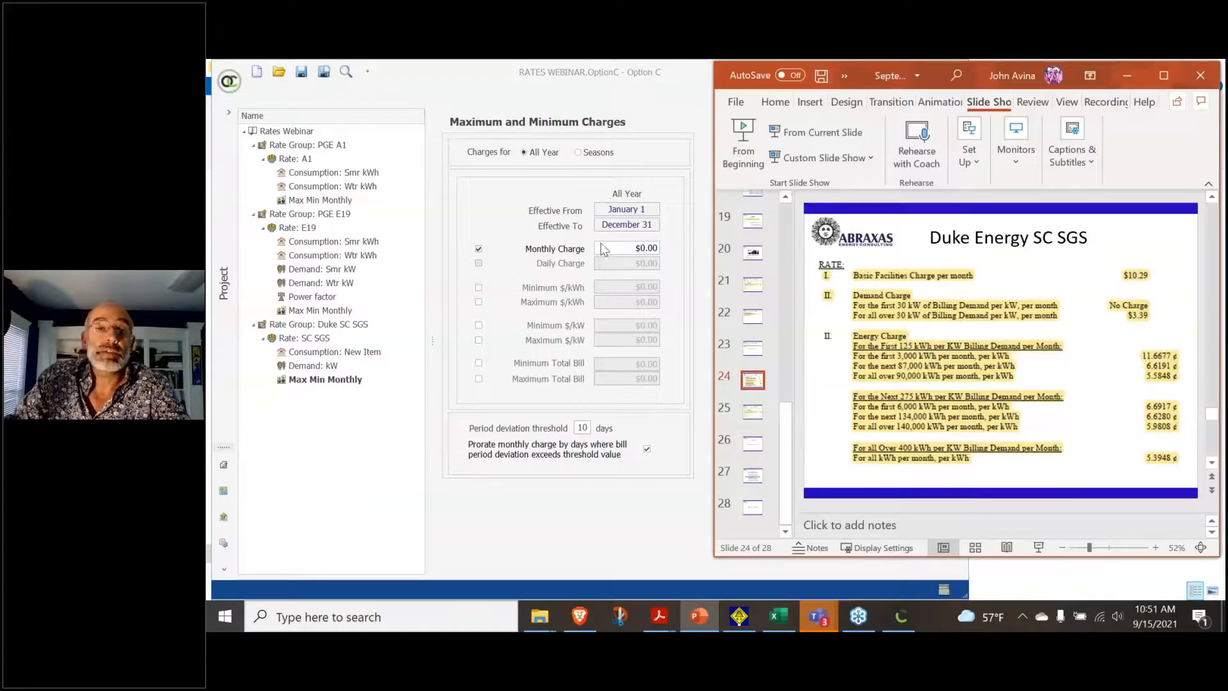
left_click(614, 249)
type("10.29")
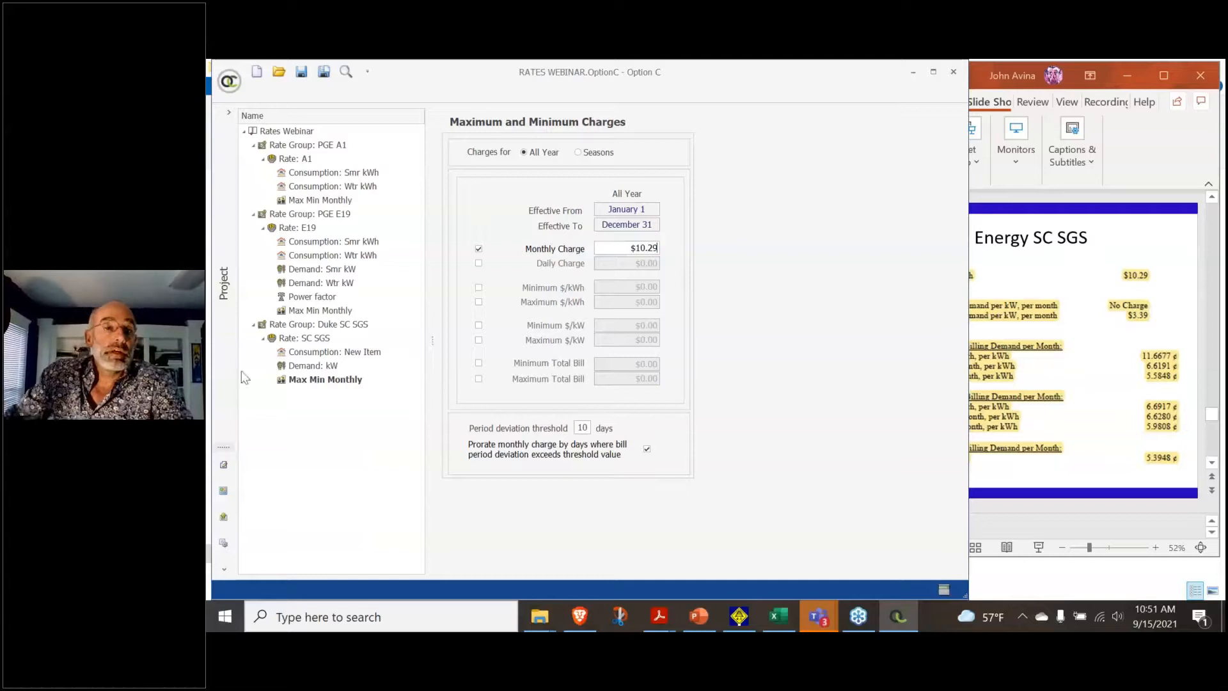
Review the SC SGS rate's charge items, general options and season settings
left_click(298, 338)
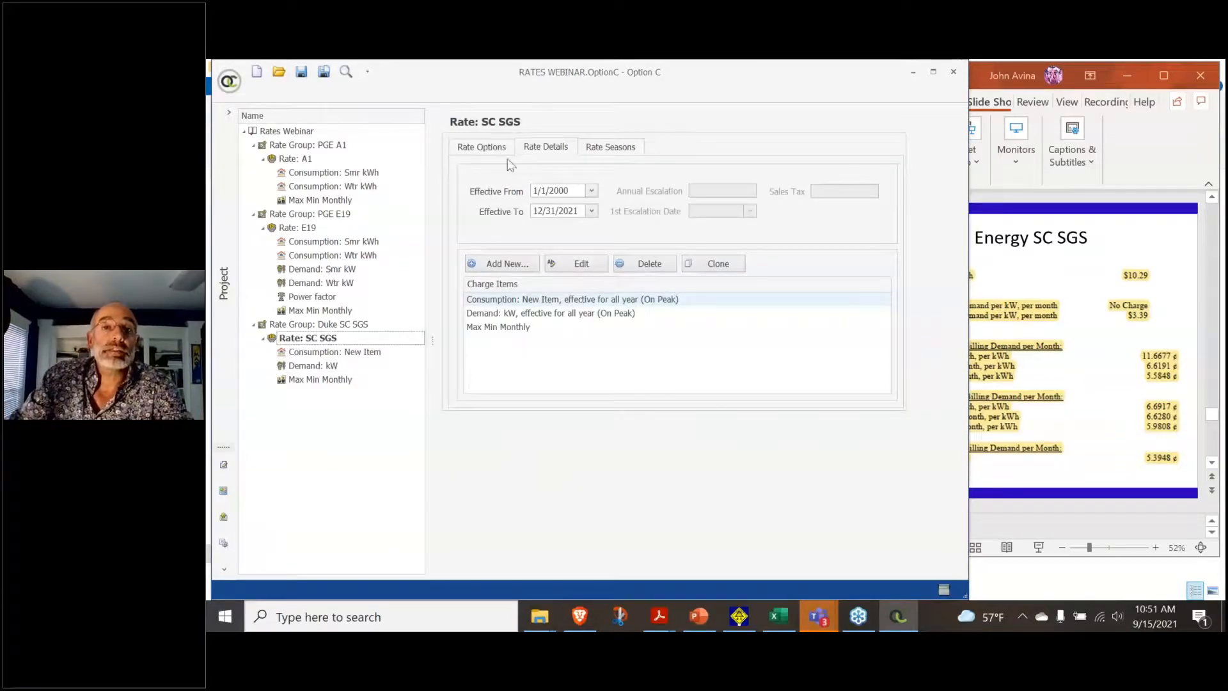
left_click(502, 152)
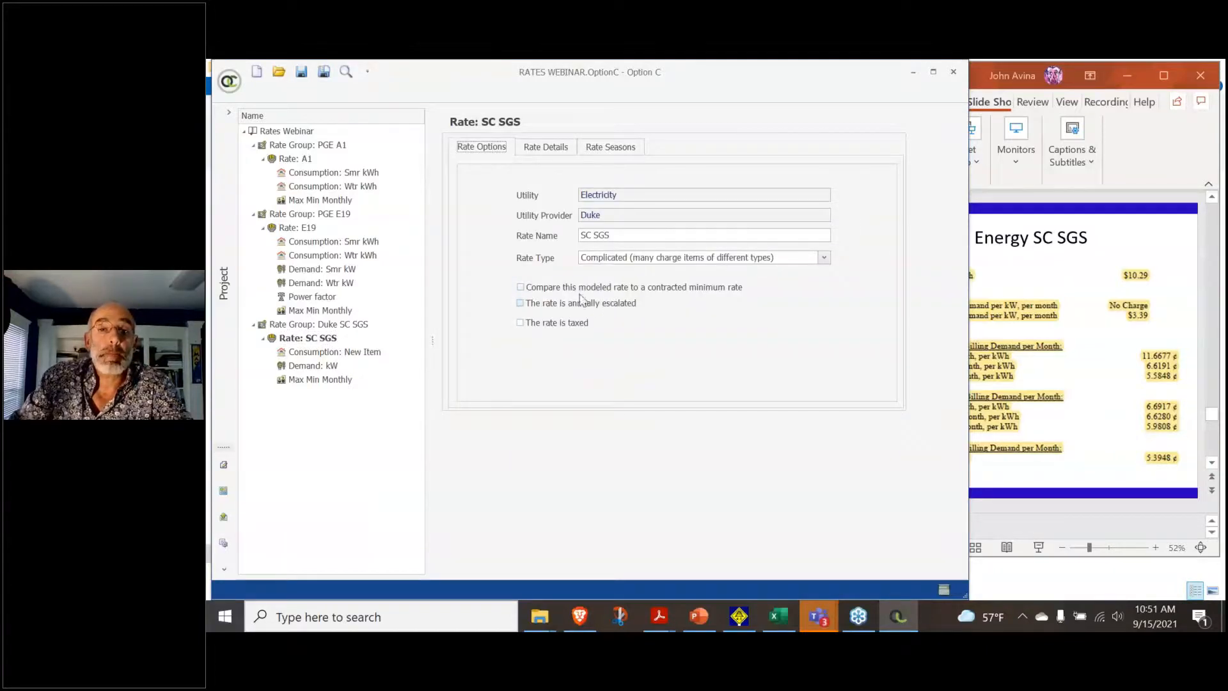
left_click(611, 151)
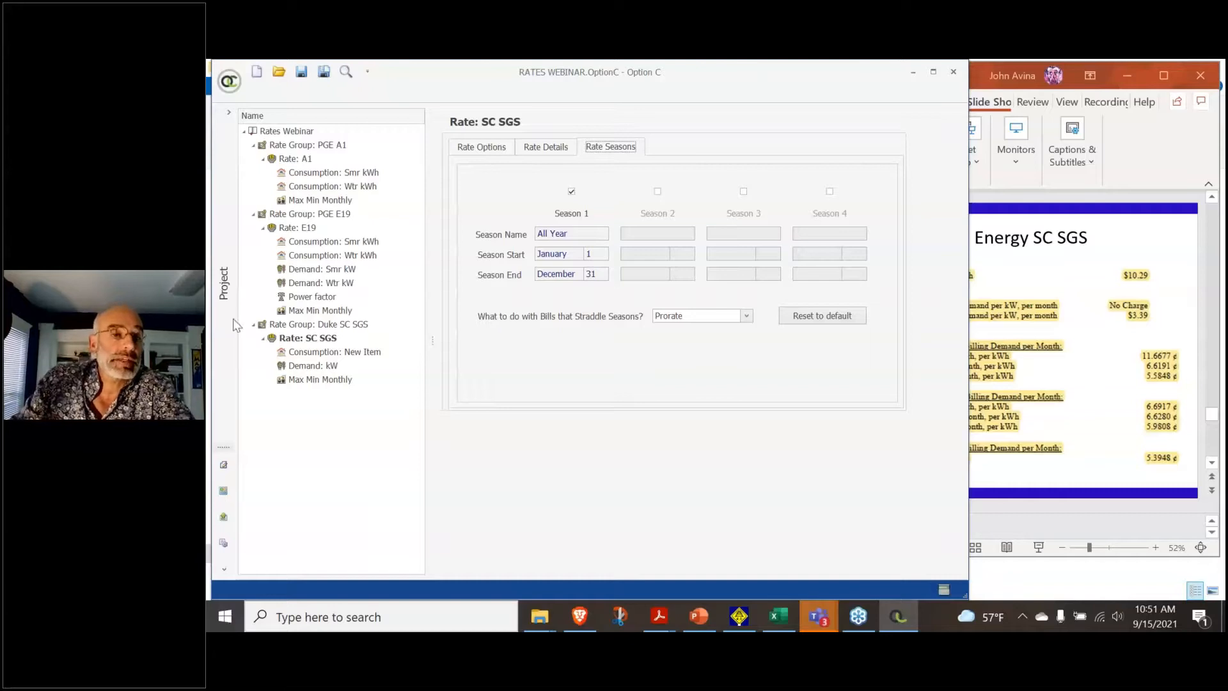
Open the Duke SC SGS meter in the project and set its cost calculation method to Utility Rate Schedule
left_click(228, 295)
left_click(269, 136)
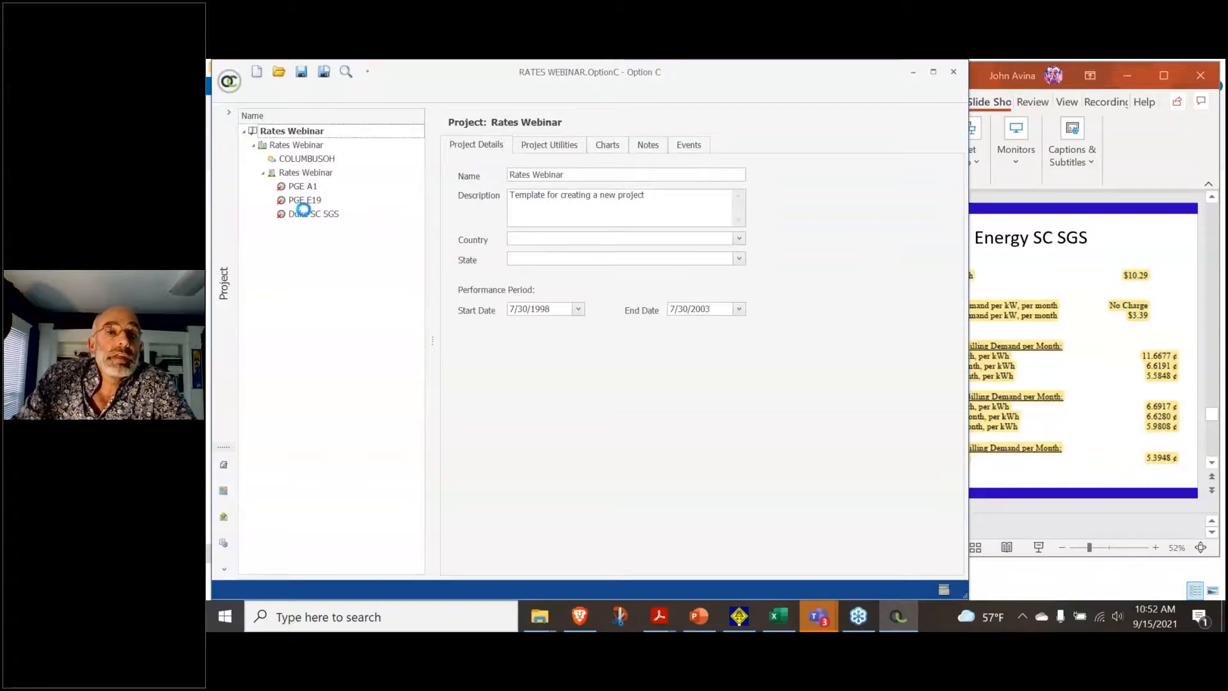
left_click(306, 213)
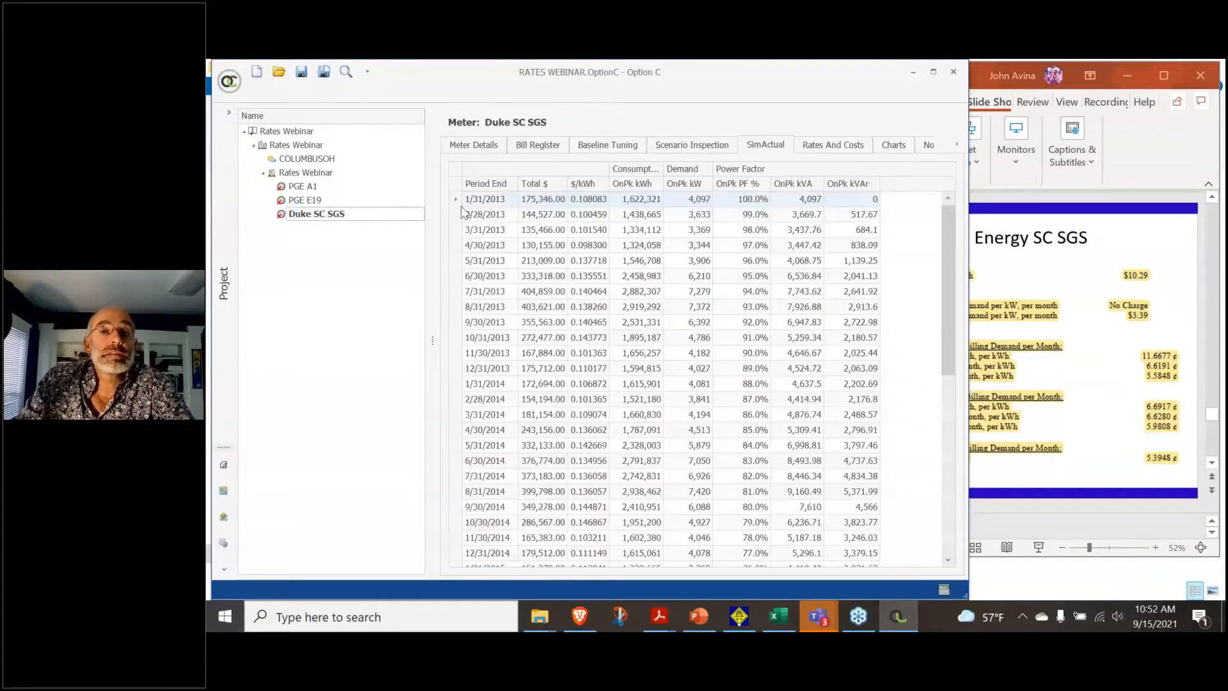
left_click(474, 147)
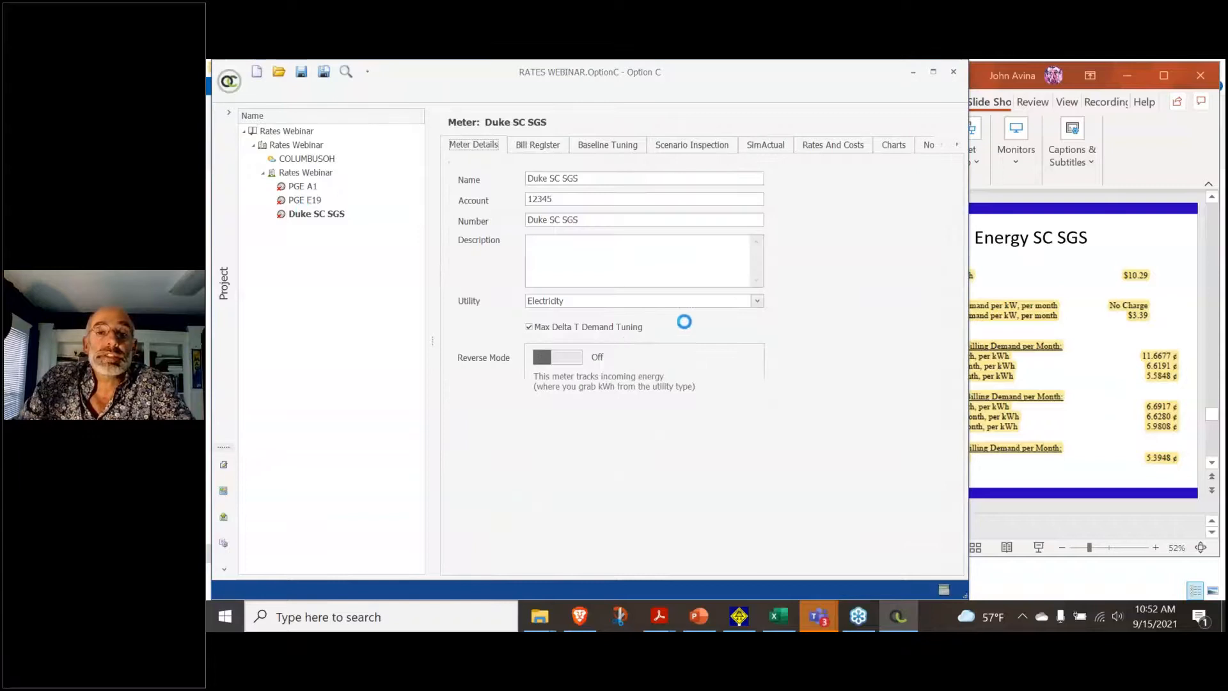
left_click(843, 150)
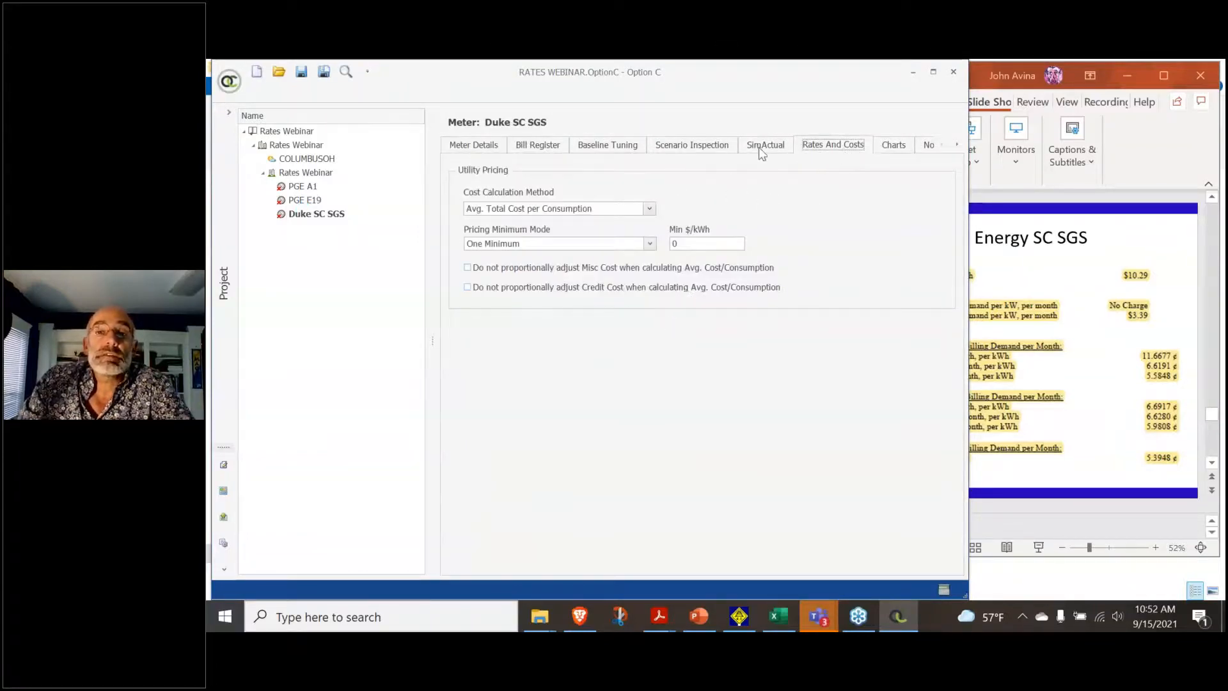
left_click(576, 209)
left_click(543, 227)
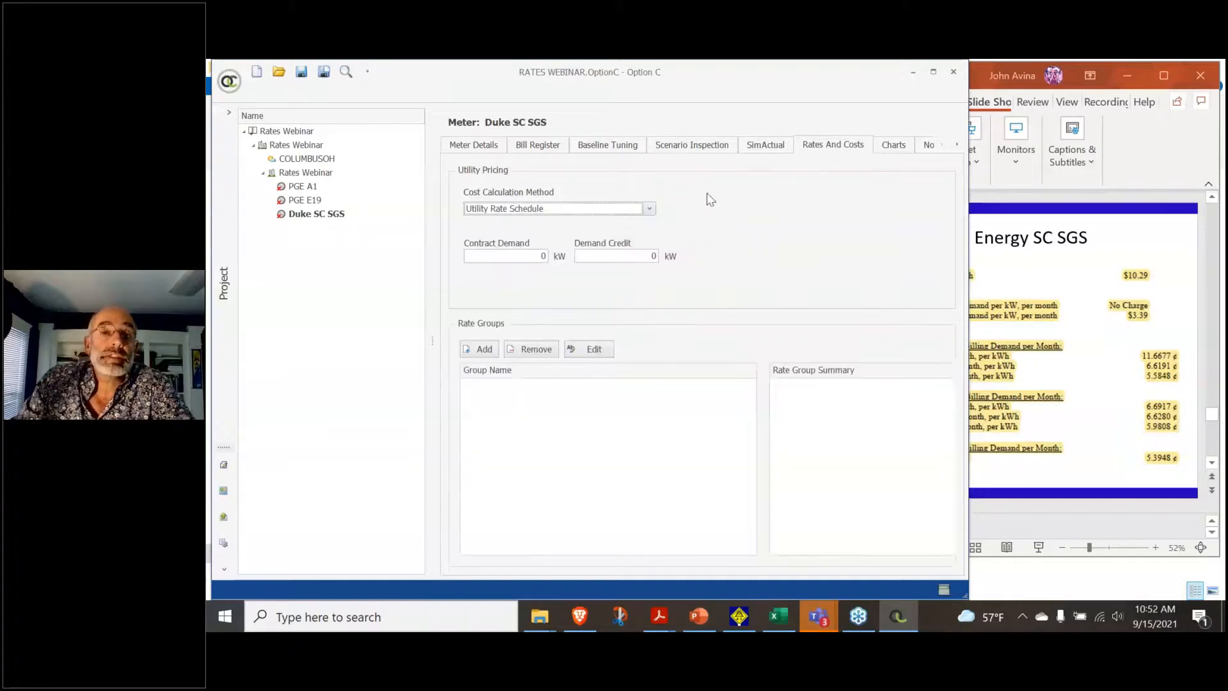
Assign the Duke SC SGS rate group to the meter
left_click(480, 348)
left_click(544, 333)
left_click(539, 361)
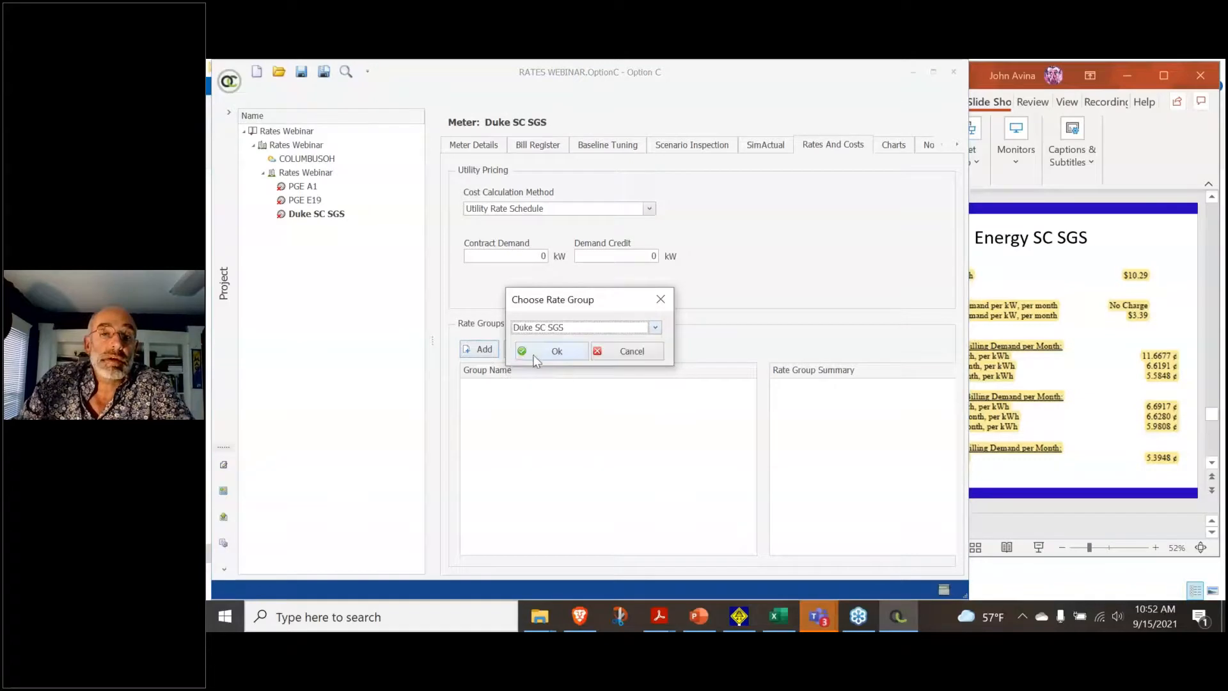
left_click(531, 354)
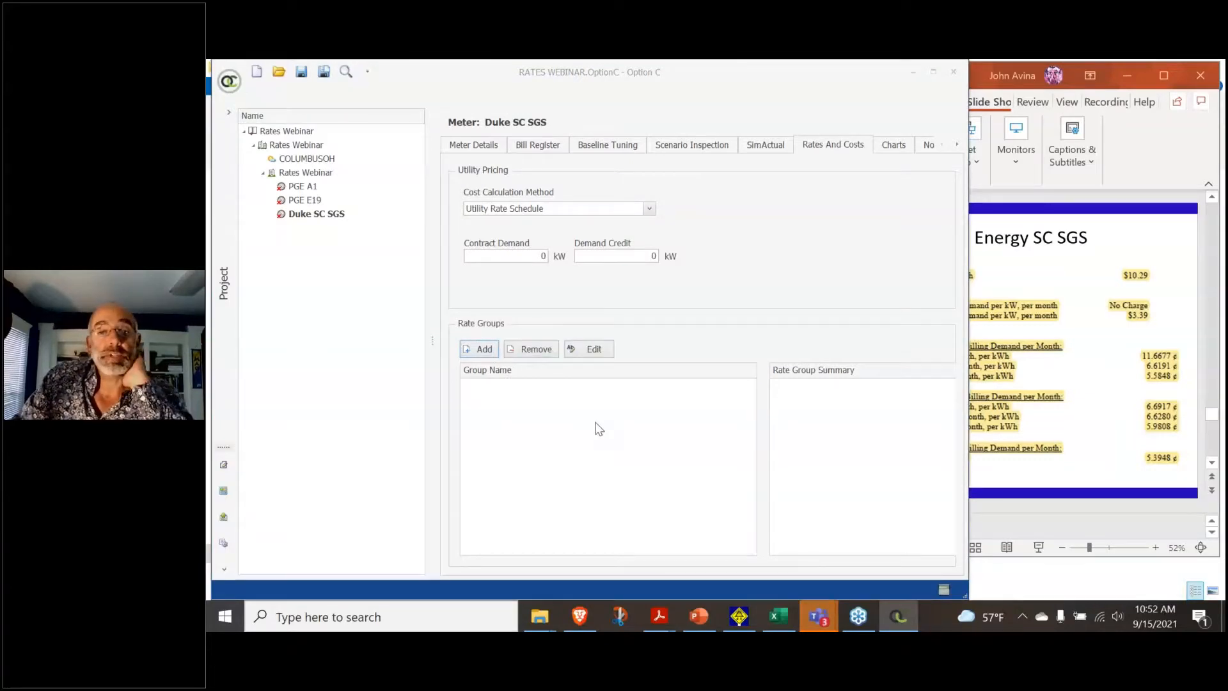
Set the Duke SC SGS meter's contract demand to 100,000 kW
left_click(541, 255)
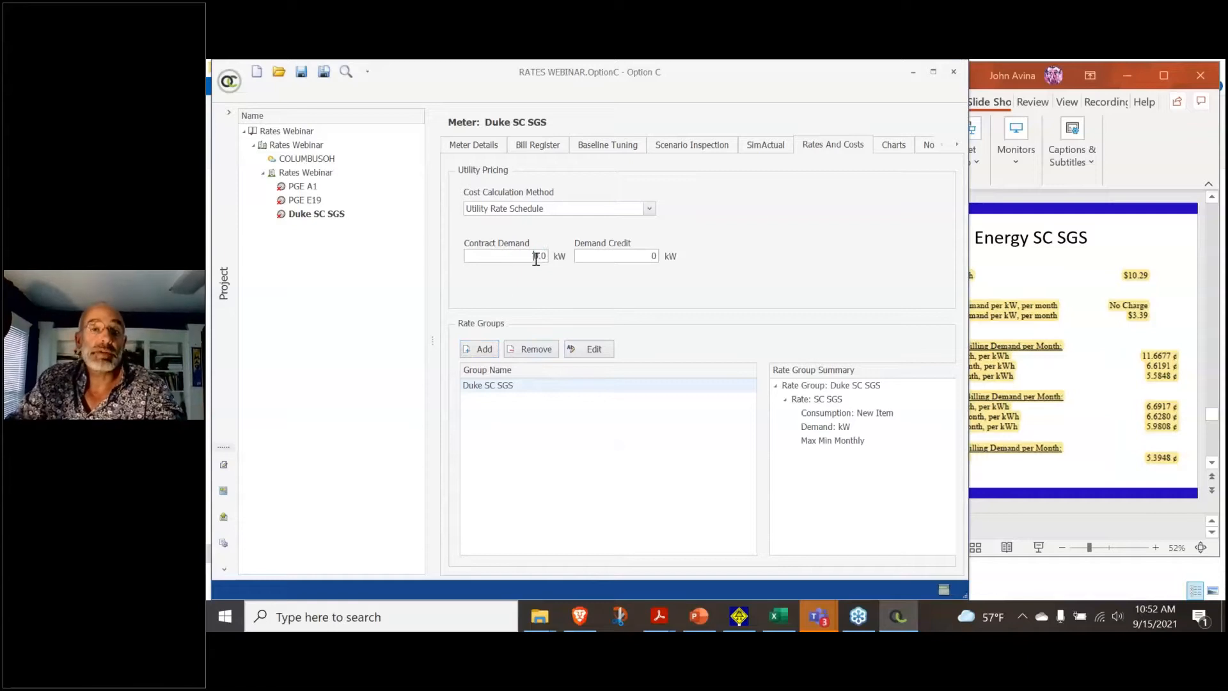
type("100000")
left_click(596, 251)
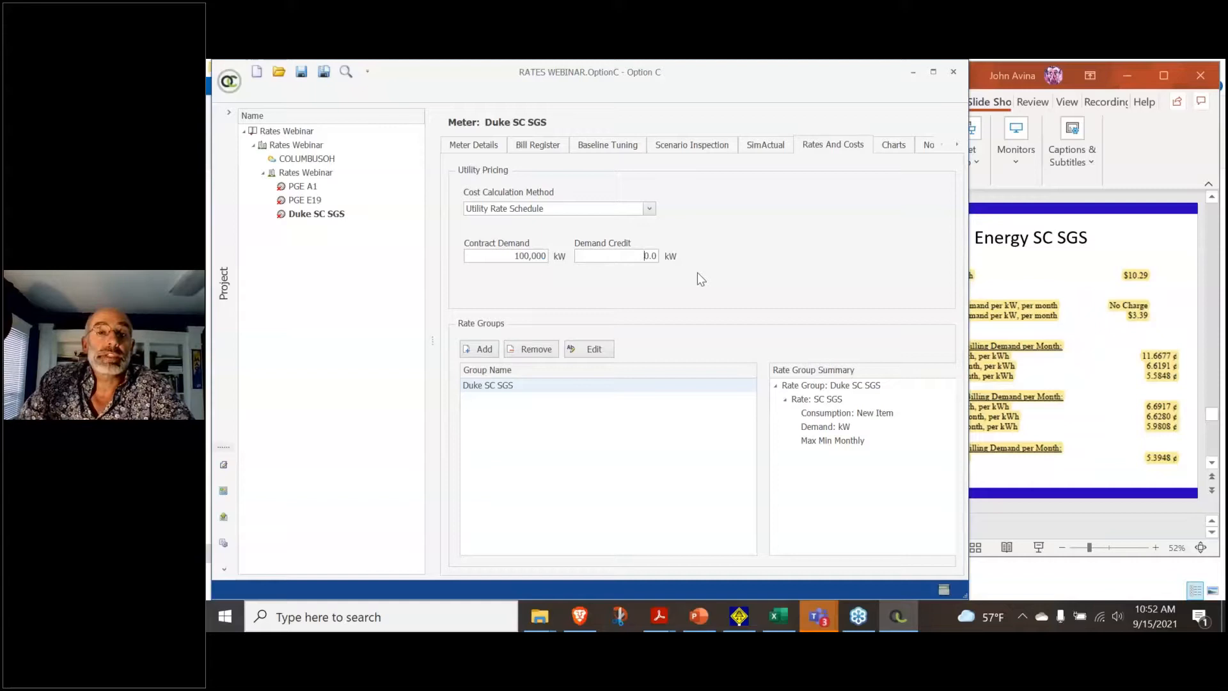
Return to the project's rate groups and add a power factor item to the Duke SC SGS rate
left_click(1064, 330)
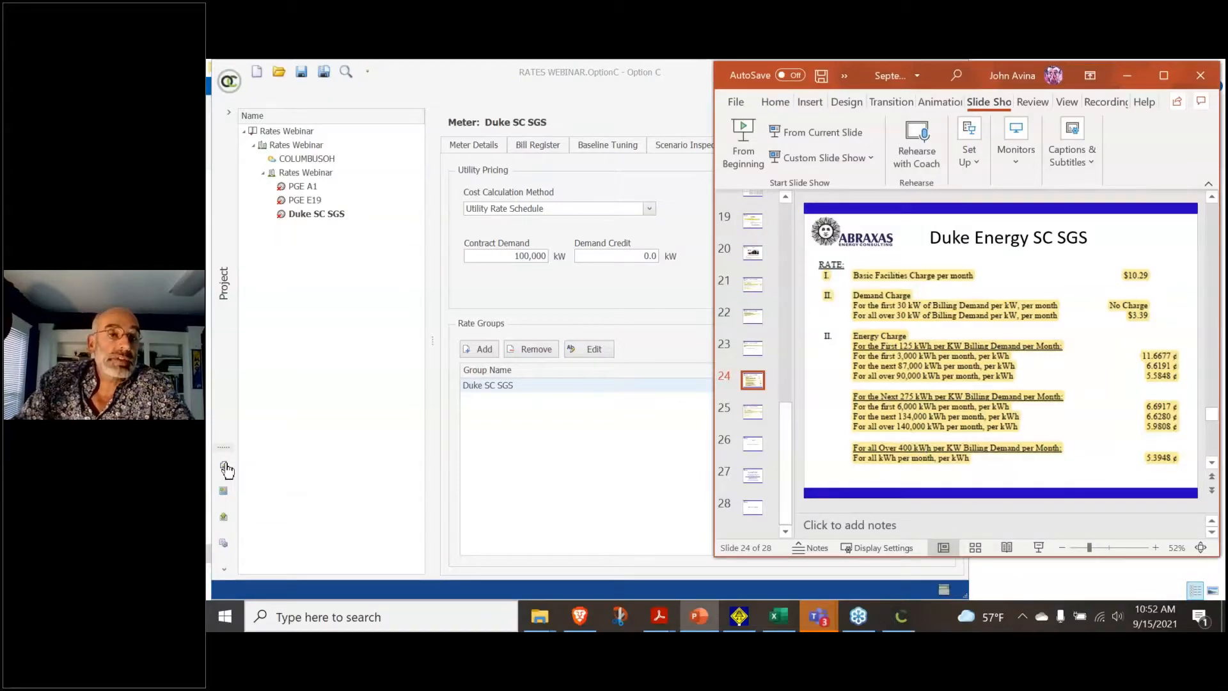
left_click(225, 291)
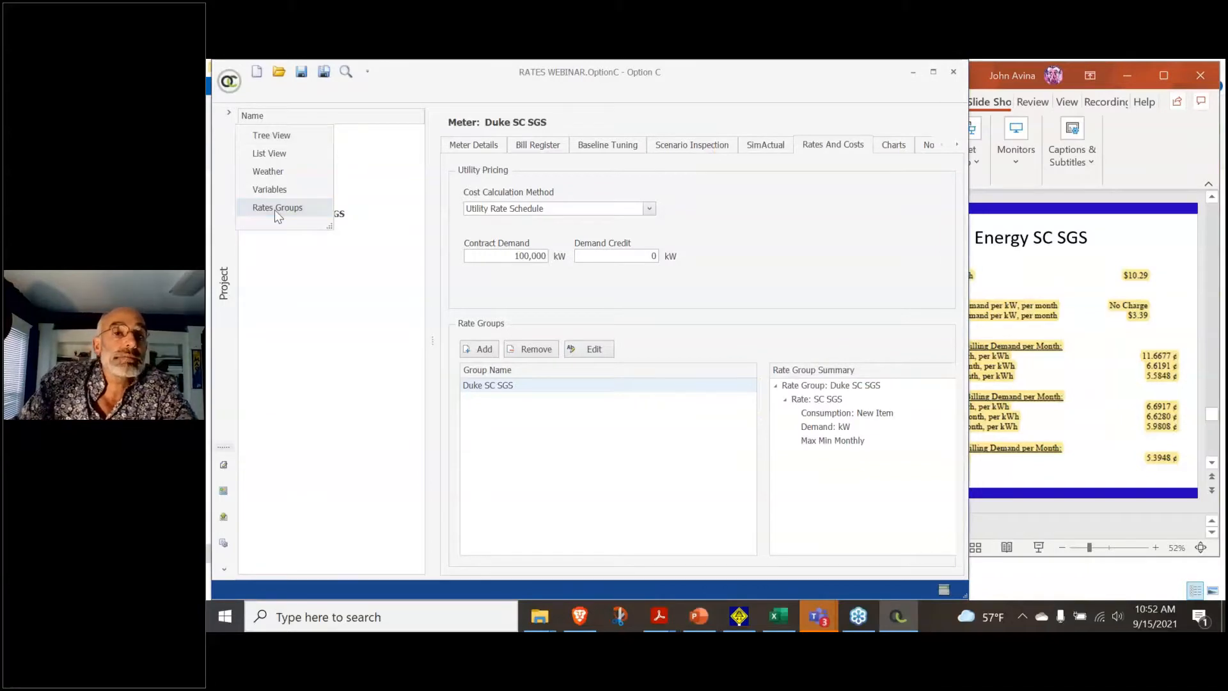
left_click(277, 209)
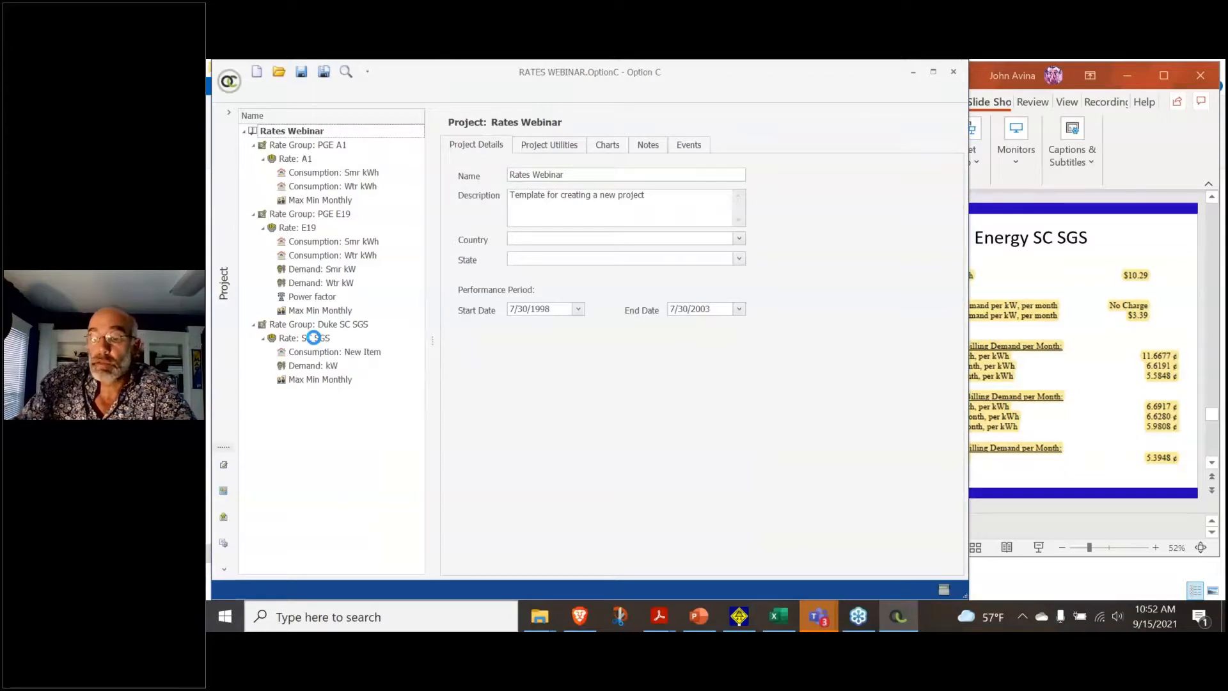
left_click(314, 338)
right_click(318, 341)
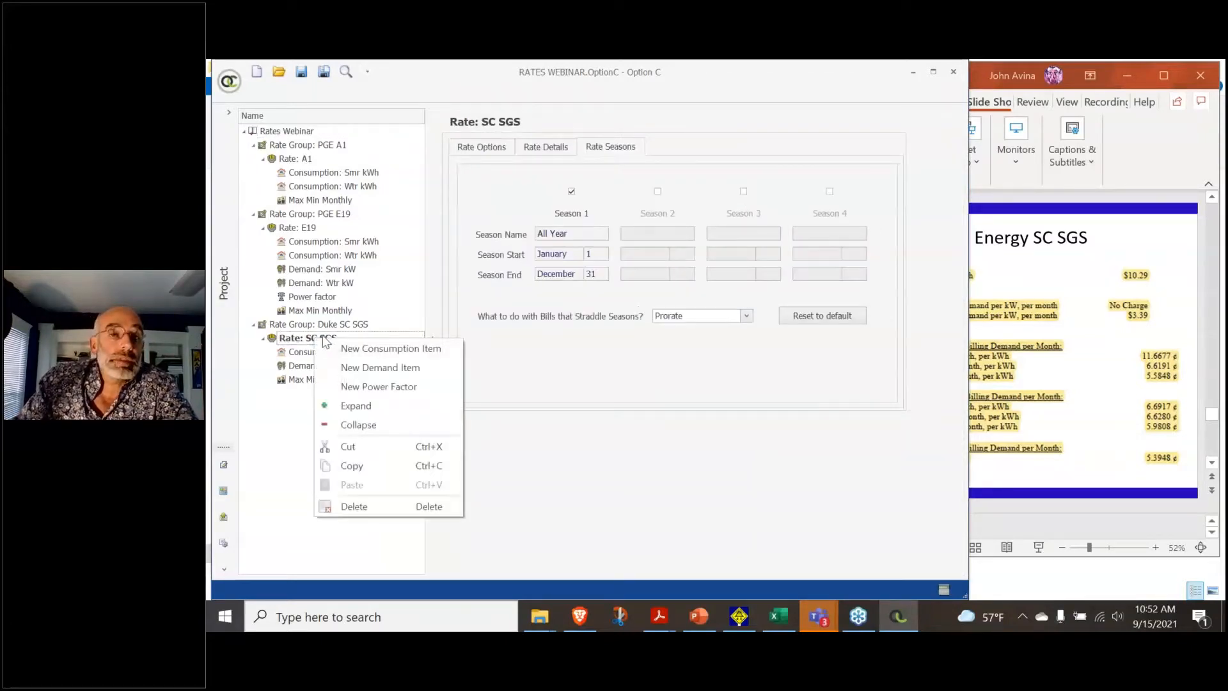
left_click(376, 392)
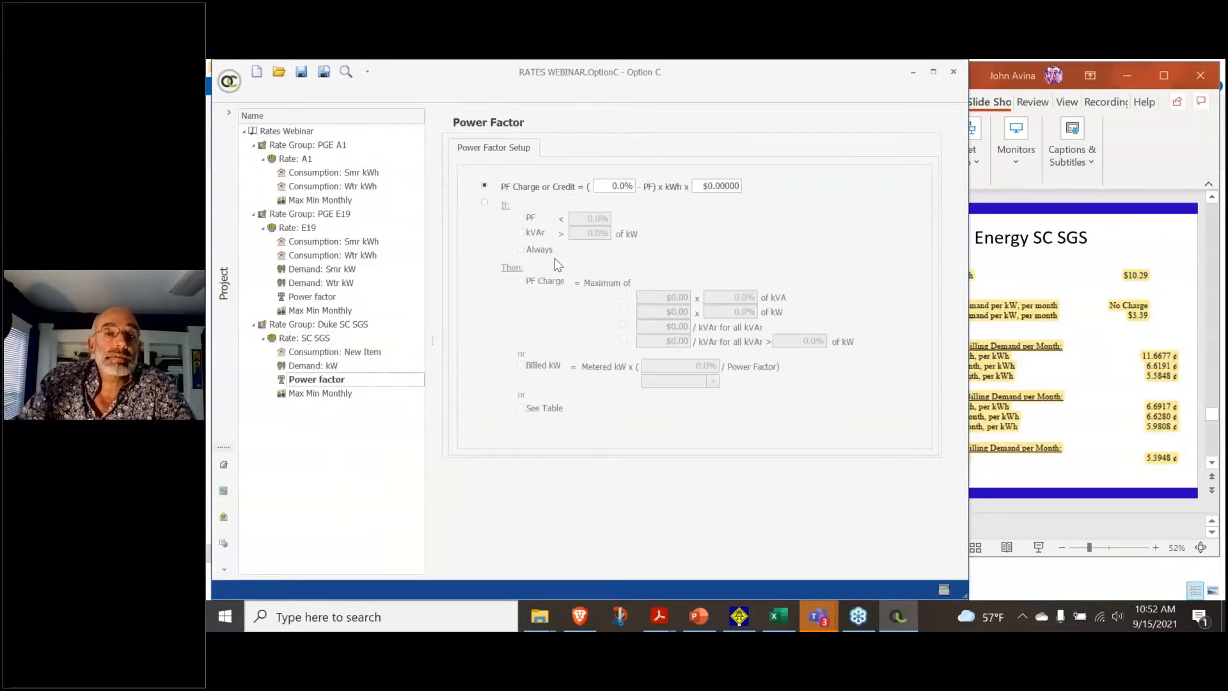
Configure the power factor item to always bill kW as metered kW times 85% over power factor, as Penalty Only
left_click(485, 202)
left_click(522, 250)
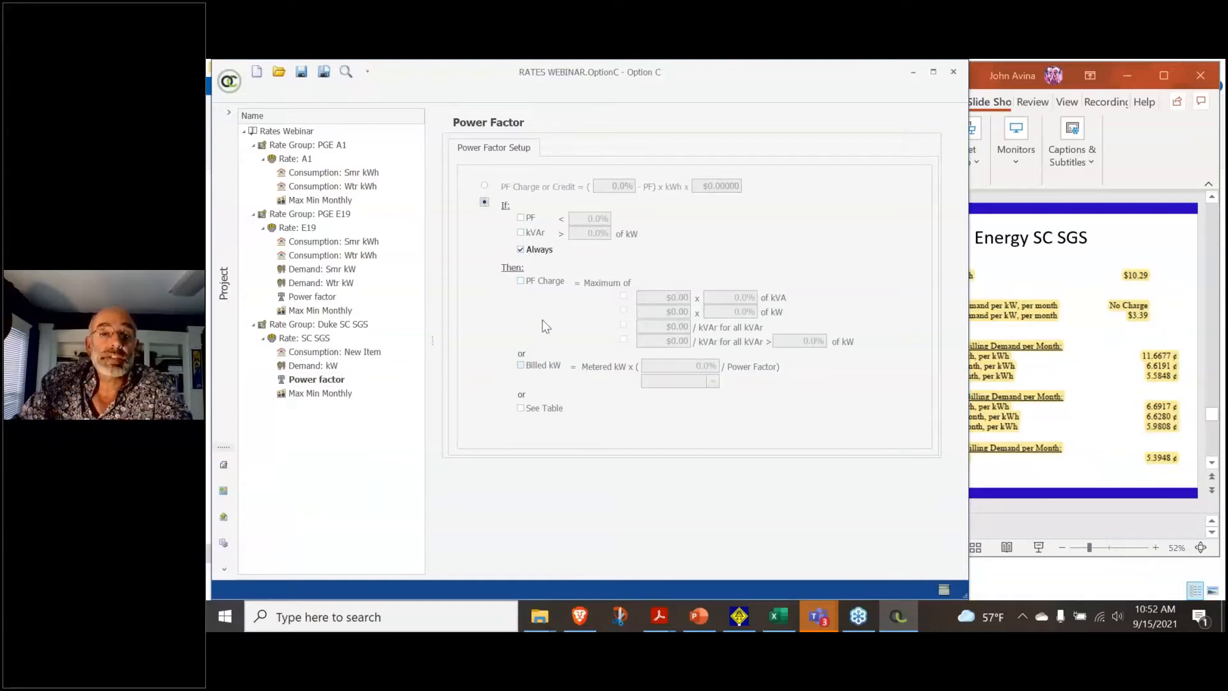
left_click(519, 369)
left_click_drag(664, 364, 733, 364)
type("6")
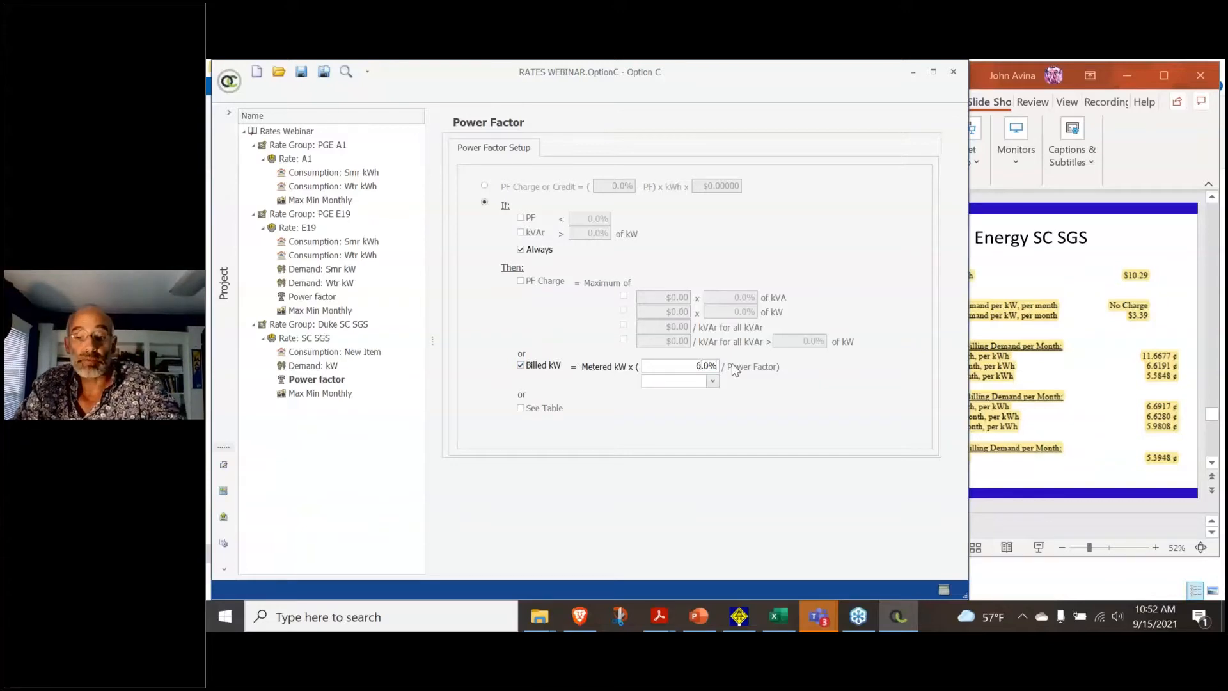
type("85")
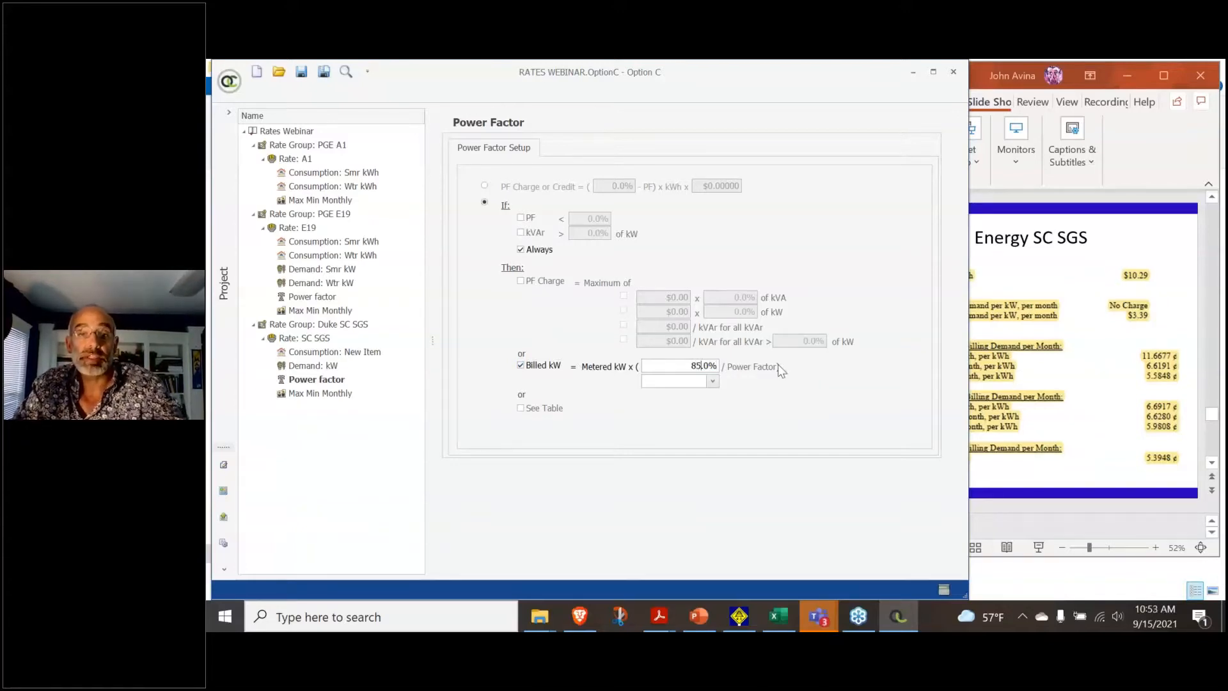
left_click(713, 382)
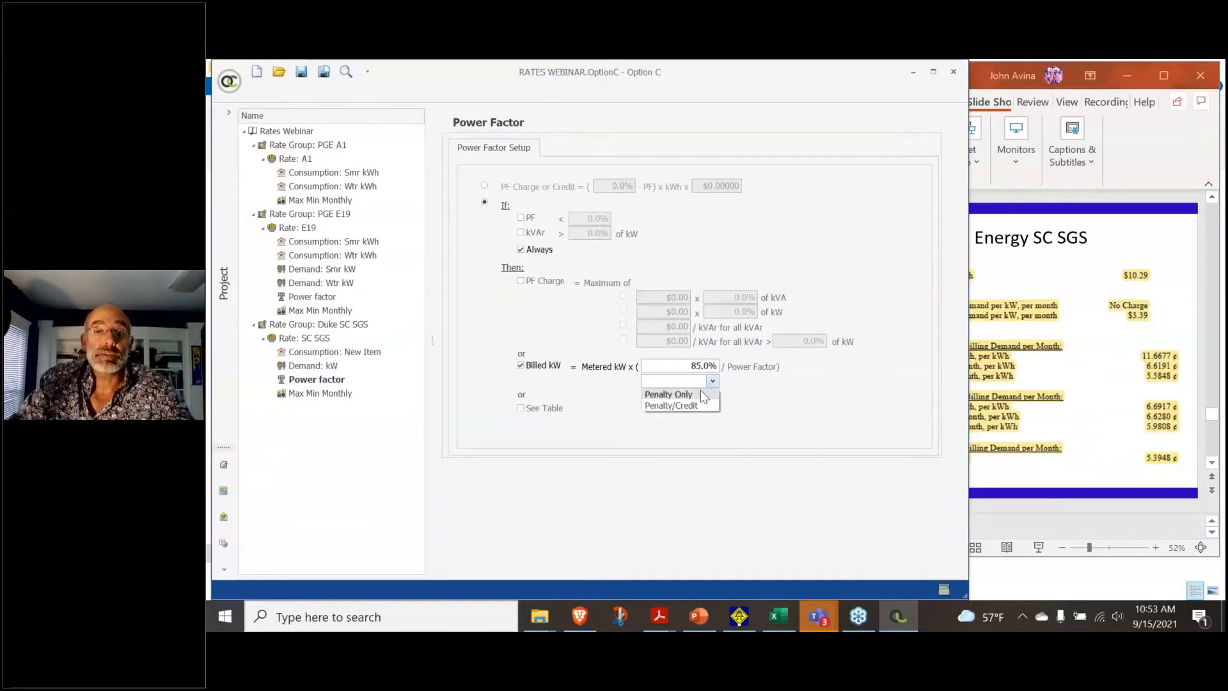
left_click(701, 393)
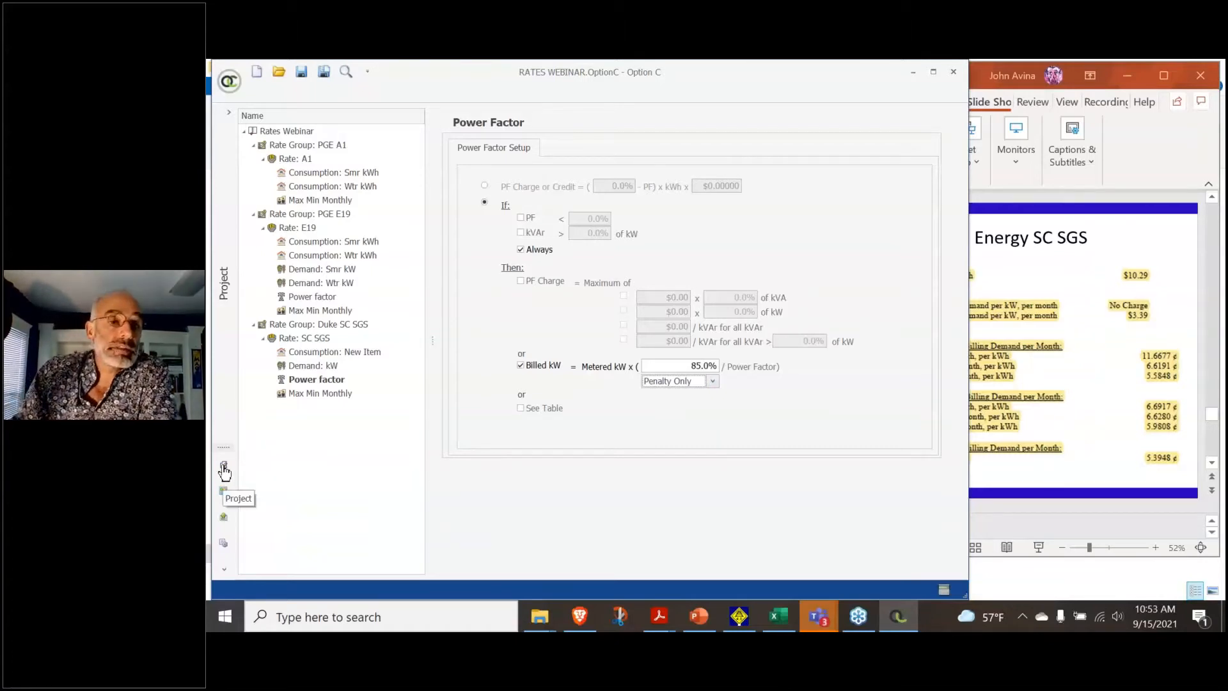
Examine the Duke SC SGS meter's recalculated SimActual costs in a maximized window and compare them with its bill register
left_click(229, 281)
left_click(269, 136)
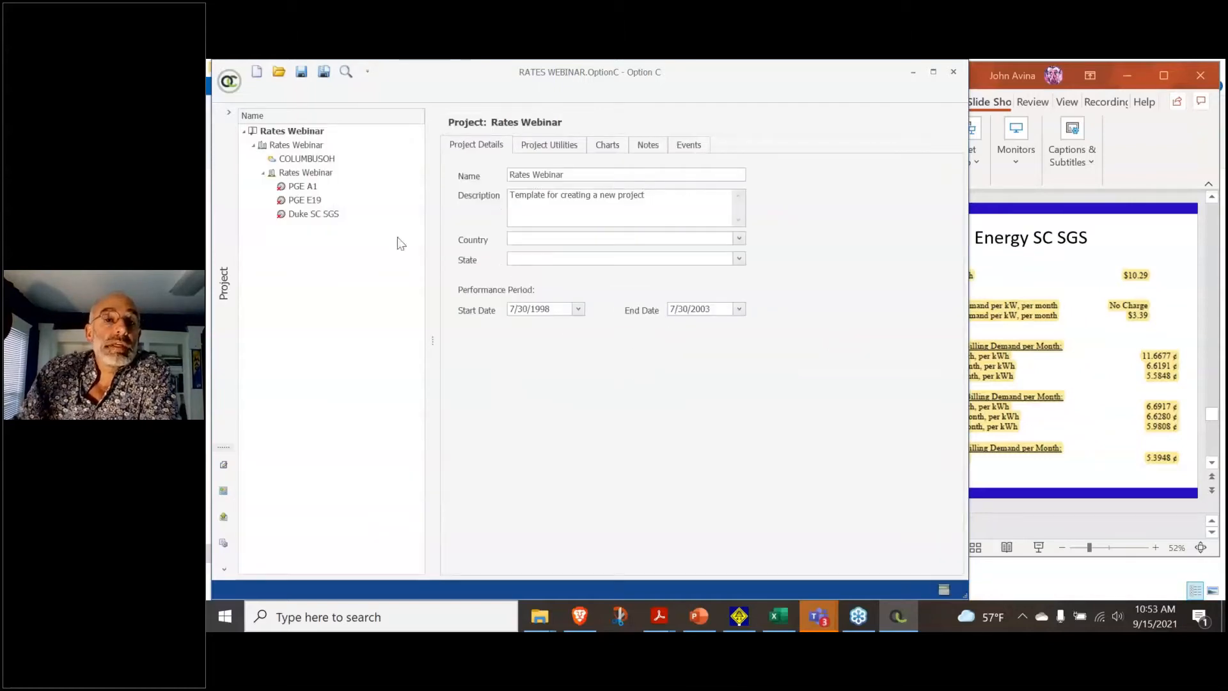
left_click(306, 215)
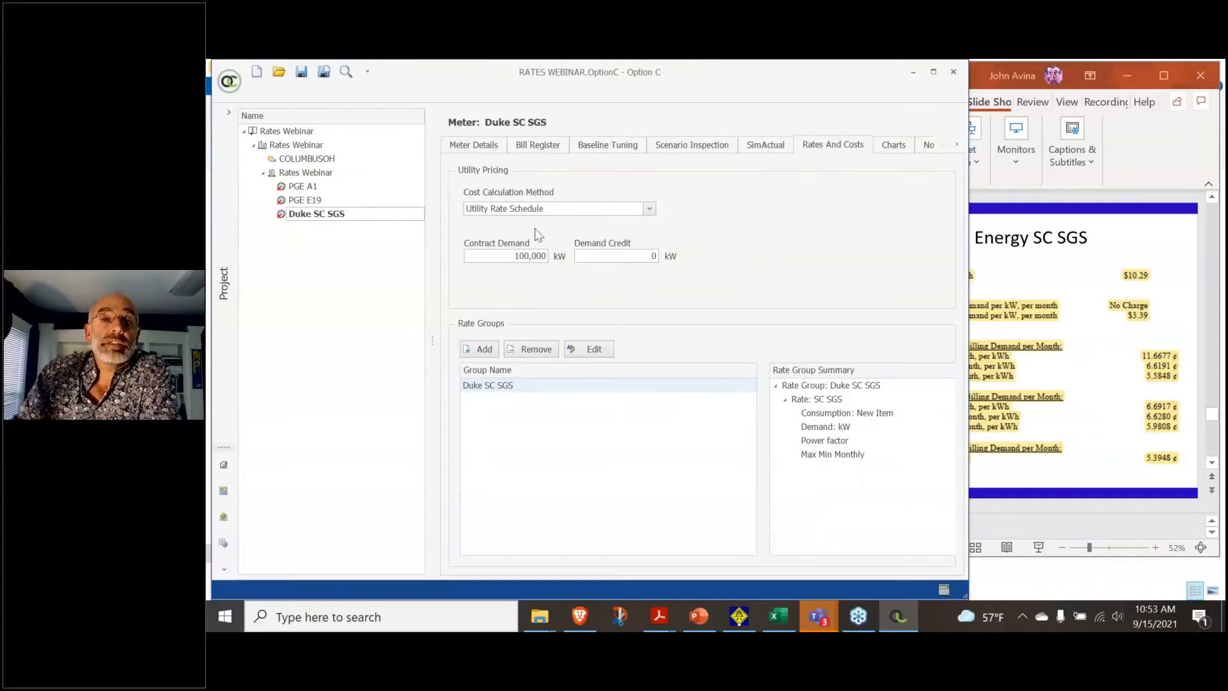
left_click(766, 146)
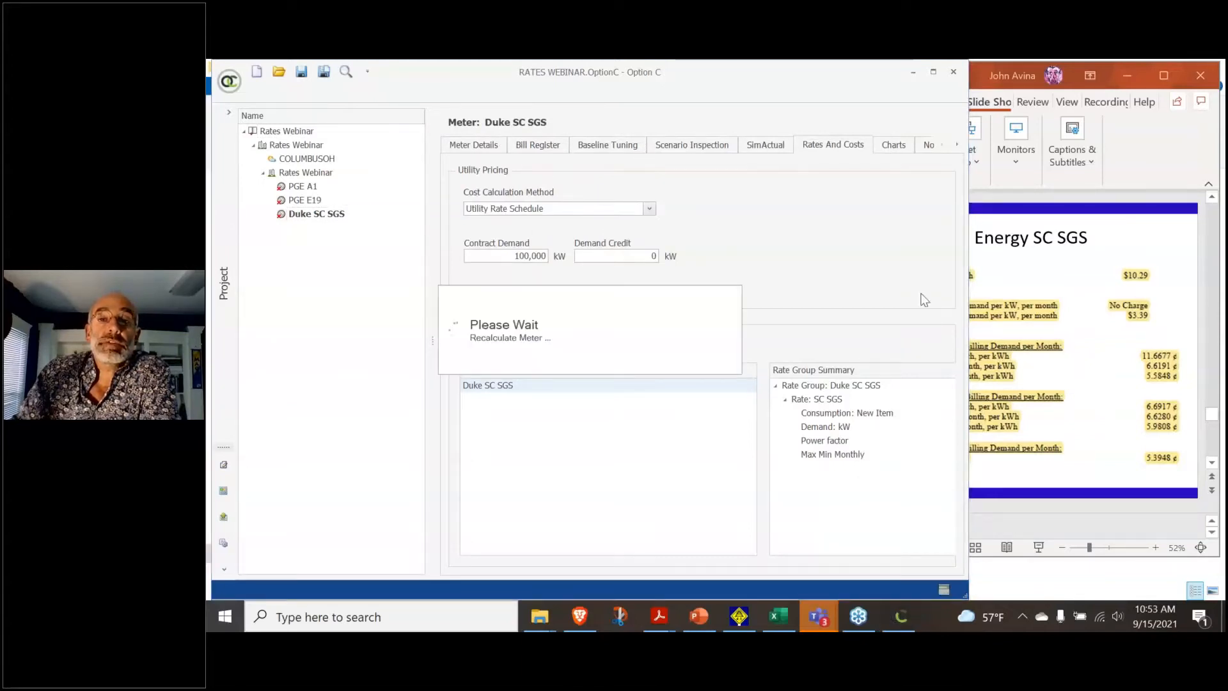
left_click(934, 72)
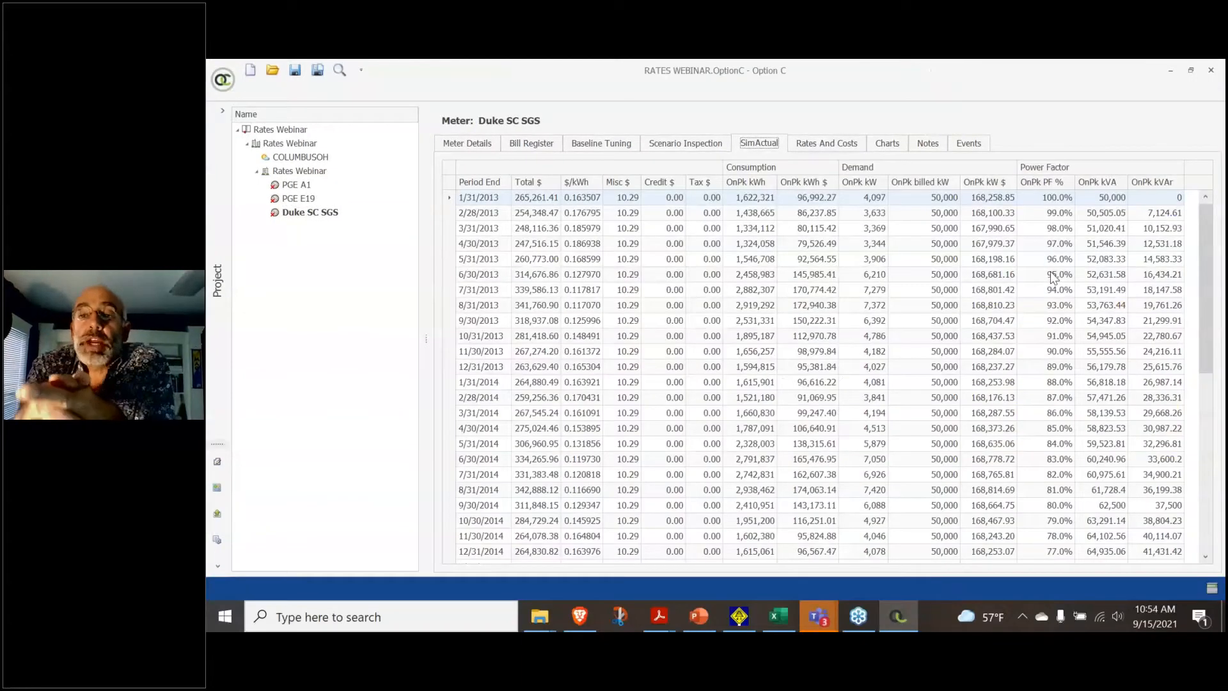
left_click(537, 143)
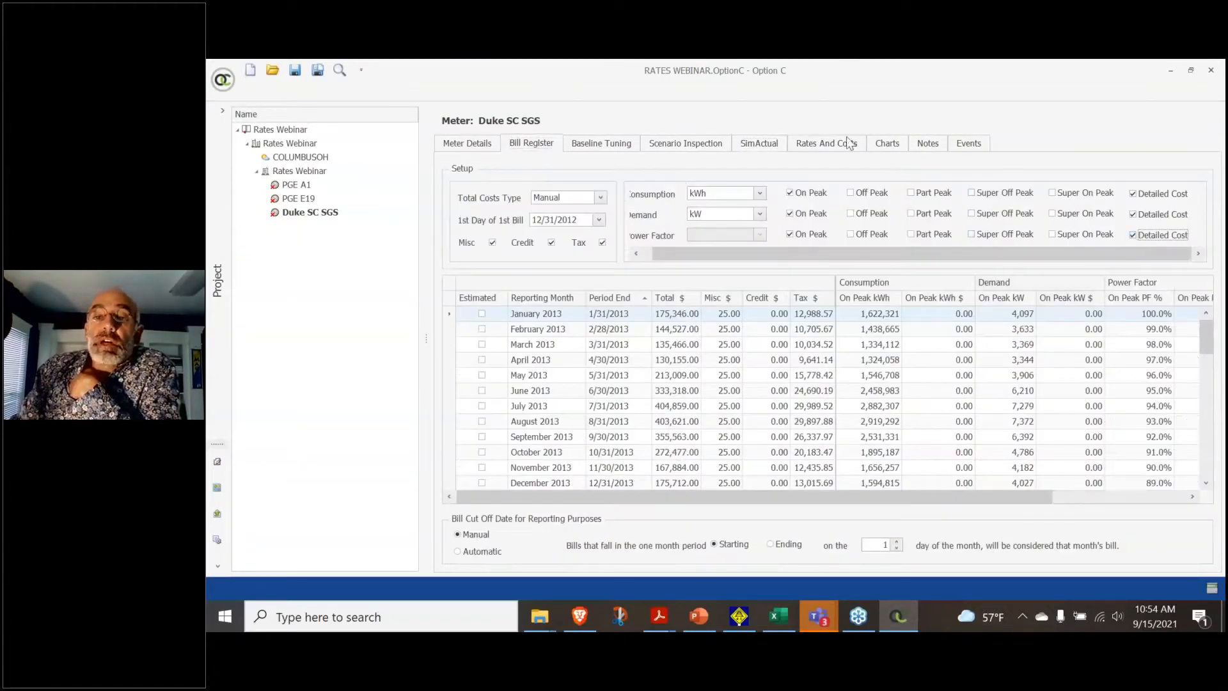
left_click(771, 143)
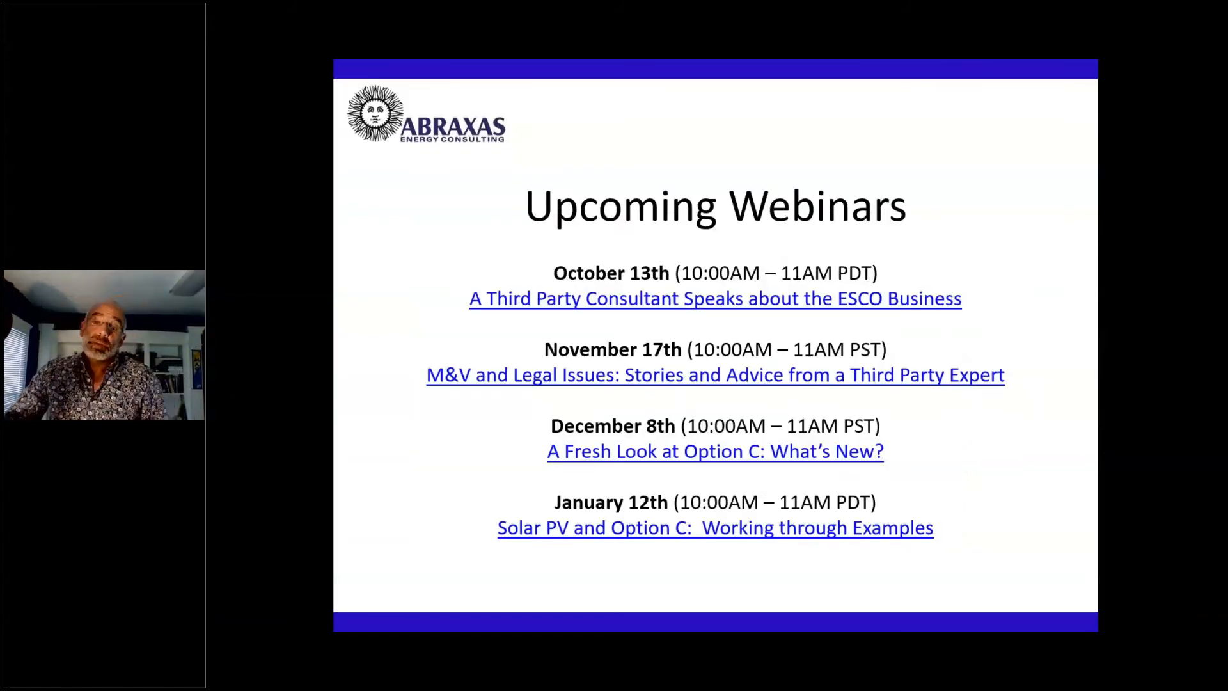
left_click(637, 388)
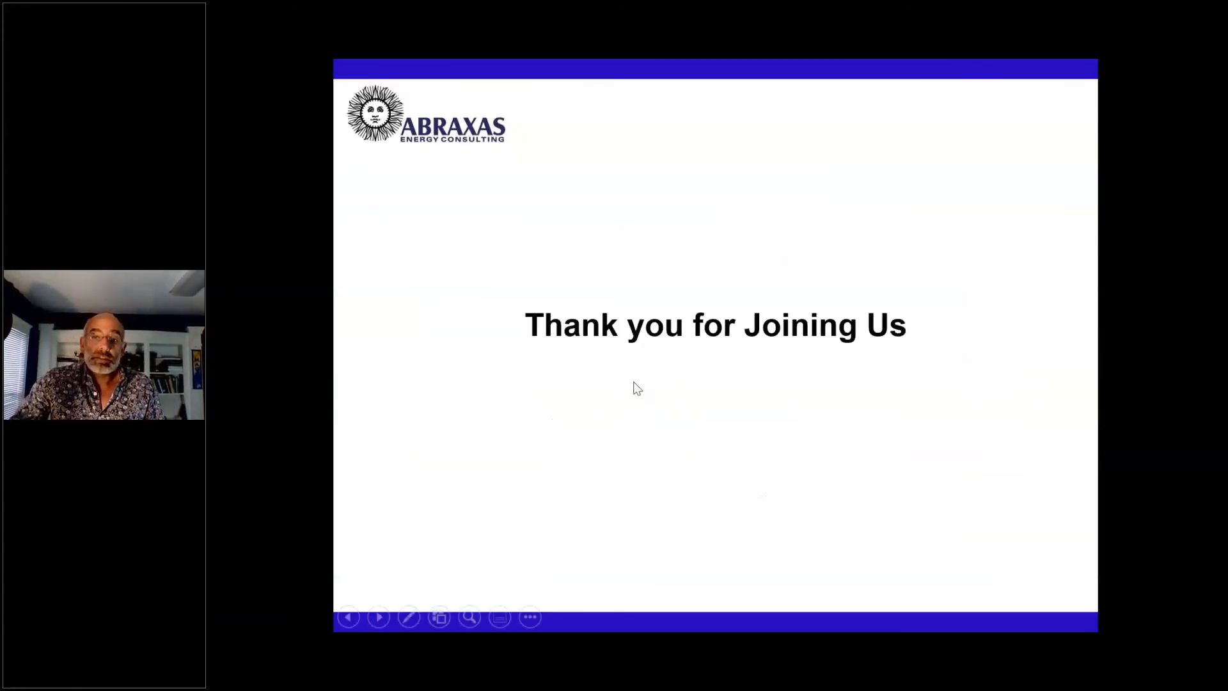